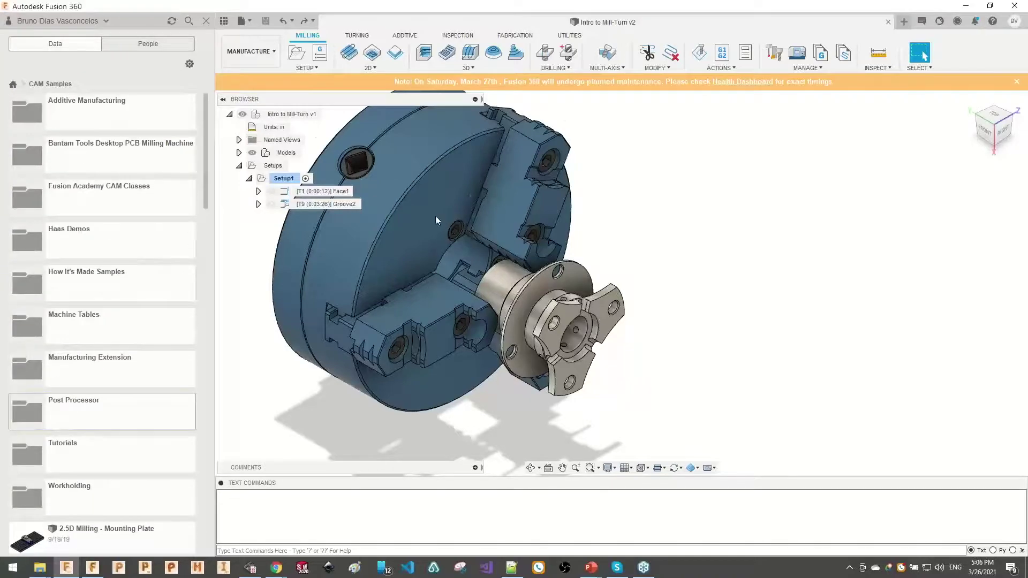
- Examine the Face1 and Groove2 toolpaths on the chucked part from the front and in perspective, including the part's lobed end
middle_click_drag(683, 236, 787, 273)
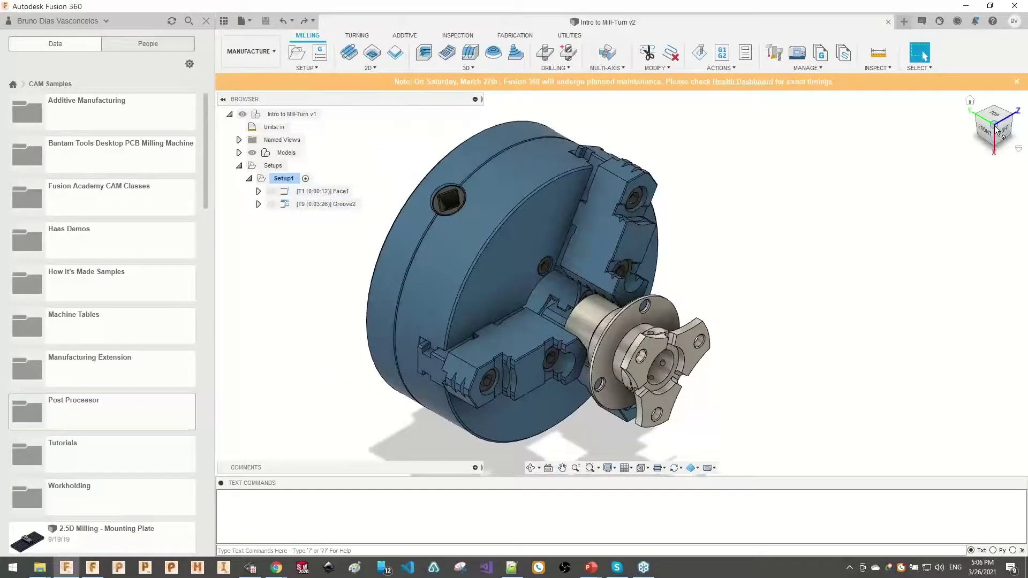
scroll(672, 340, "up", 3)
middle_click_drag(643, 278, 819, 268, "shift")
left_click(326, 192)
left_click(326, 204, "shift")
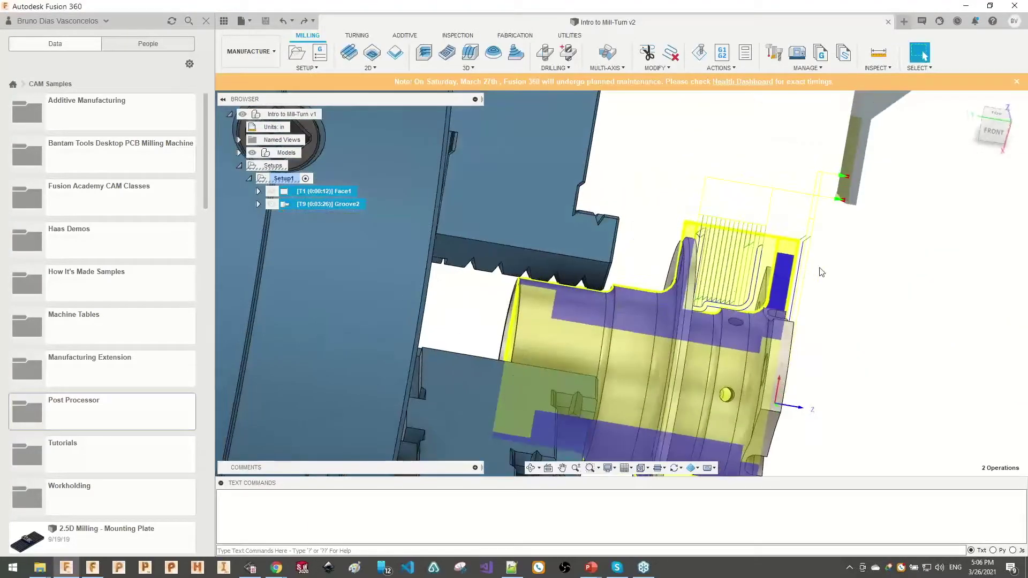
left_click(991, 132)
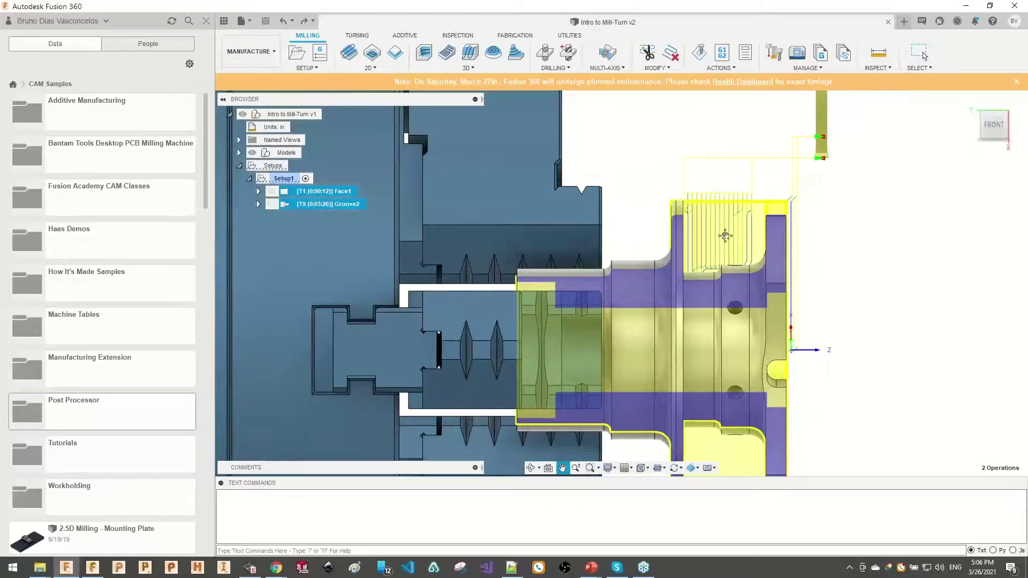
middle_click_drag(778, 233, 682, 240)
middle_click_drag(746, 274, 615, 291, "shift")
middle_click_drag(639, 250, 546, 216)
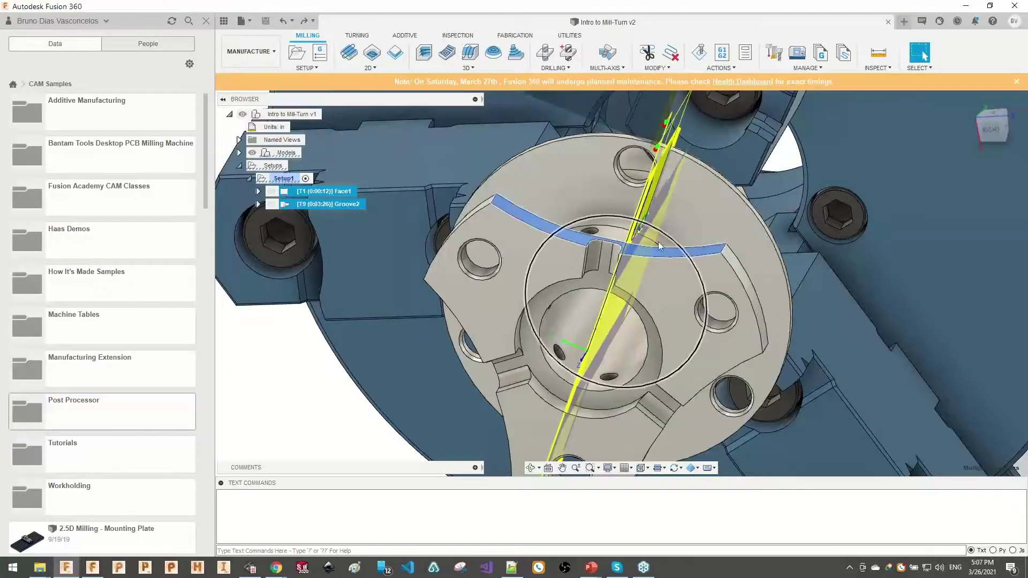
scroll(650, 244, "down", 1)
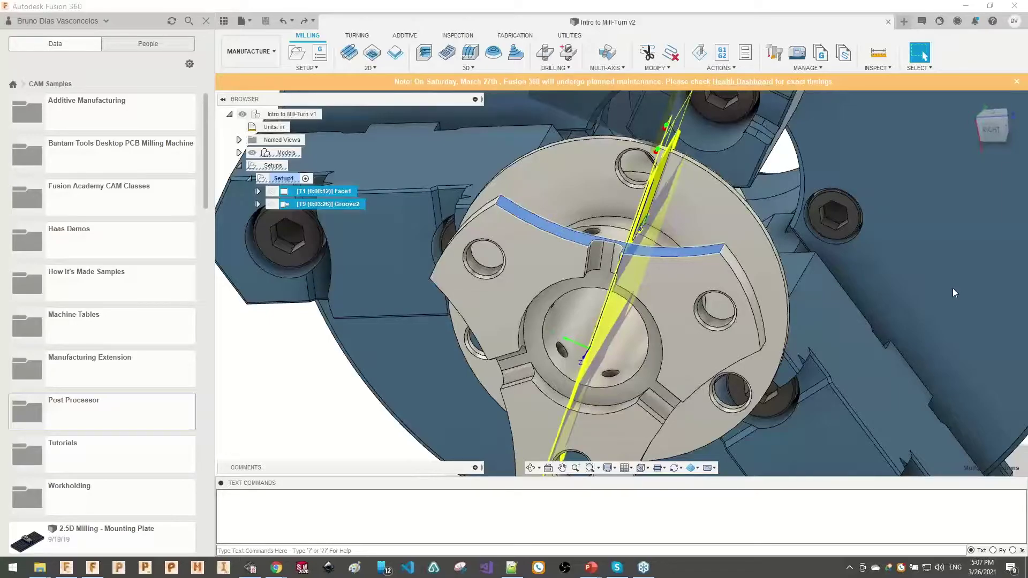
middle_click_drag(637, 294, 688, 300, "shift")
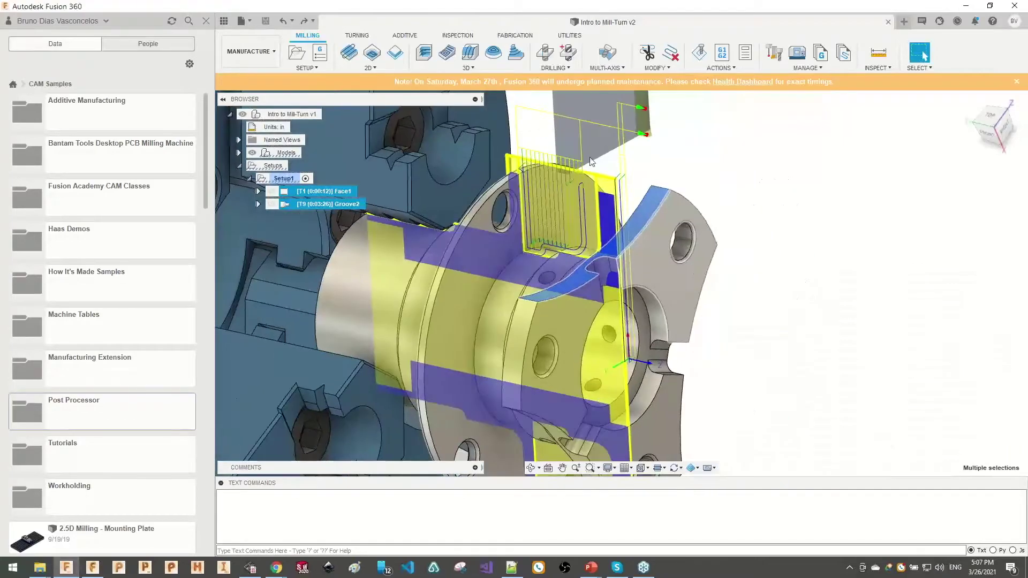
- Start a 2D Adaptive Clearing operation using tool 13, the 10 mm flat end mill, from the Intro to Mill-Turn v2 library
left_click(370, 68)
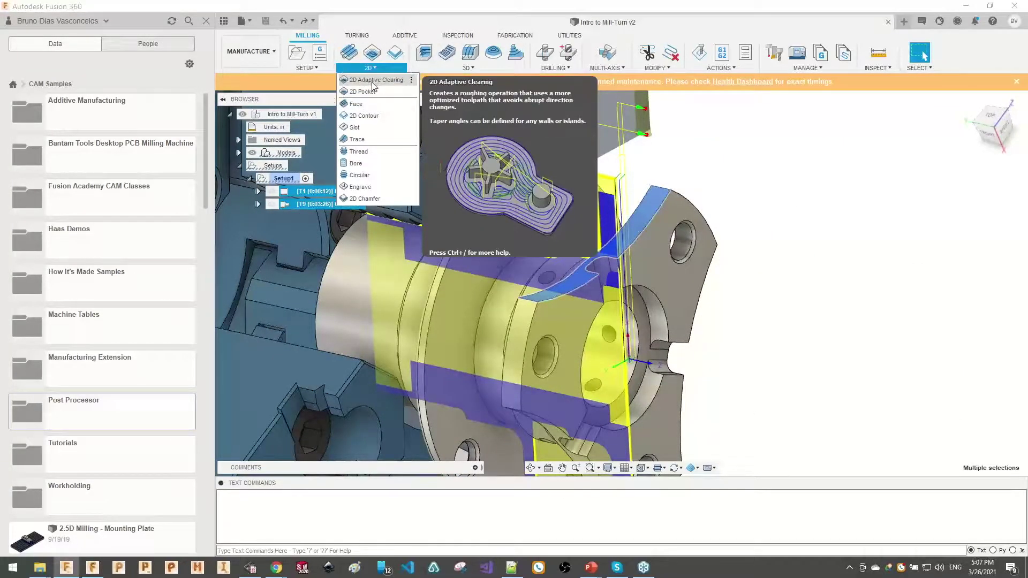
left_click(373, 82)
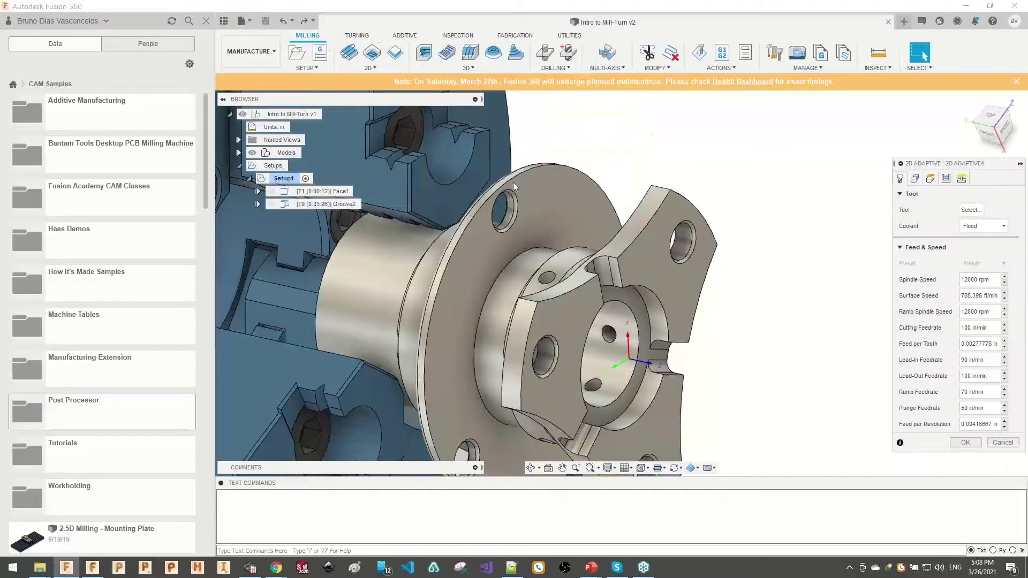
left_click(970, 210)
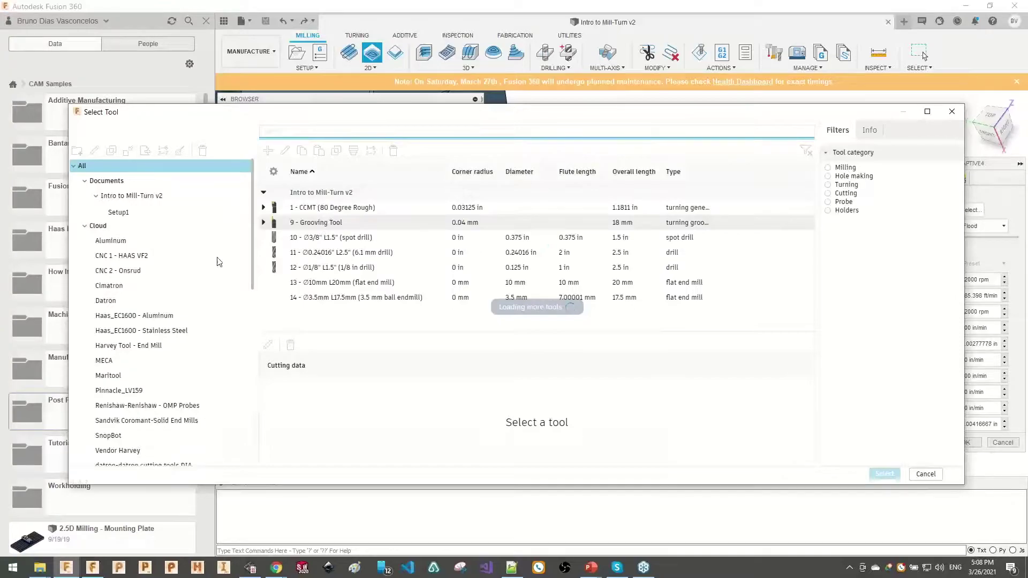
left_click(330, 285)
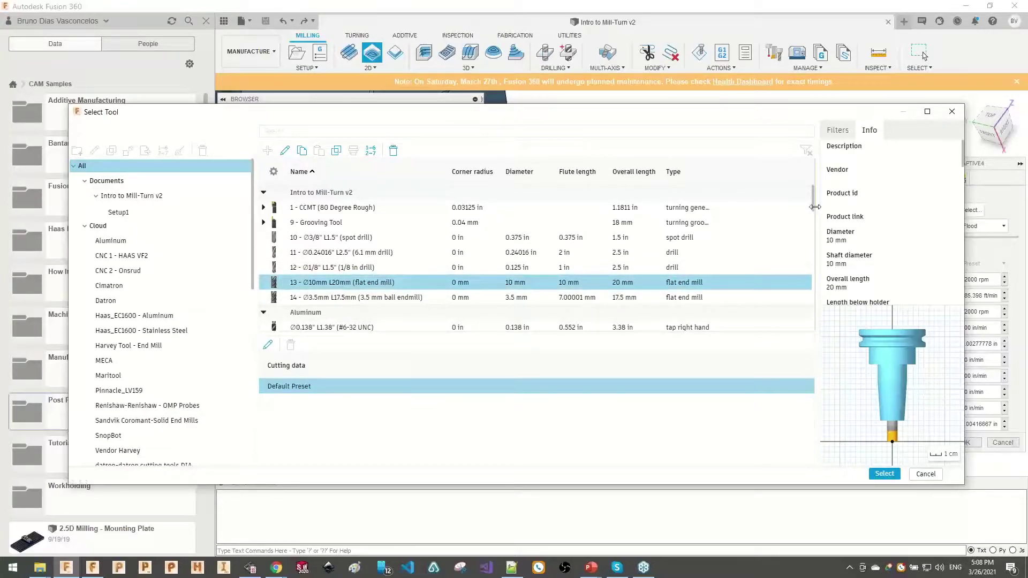
left_click(133, 197)
left_click(319, 297)
left_click(309, 283)
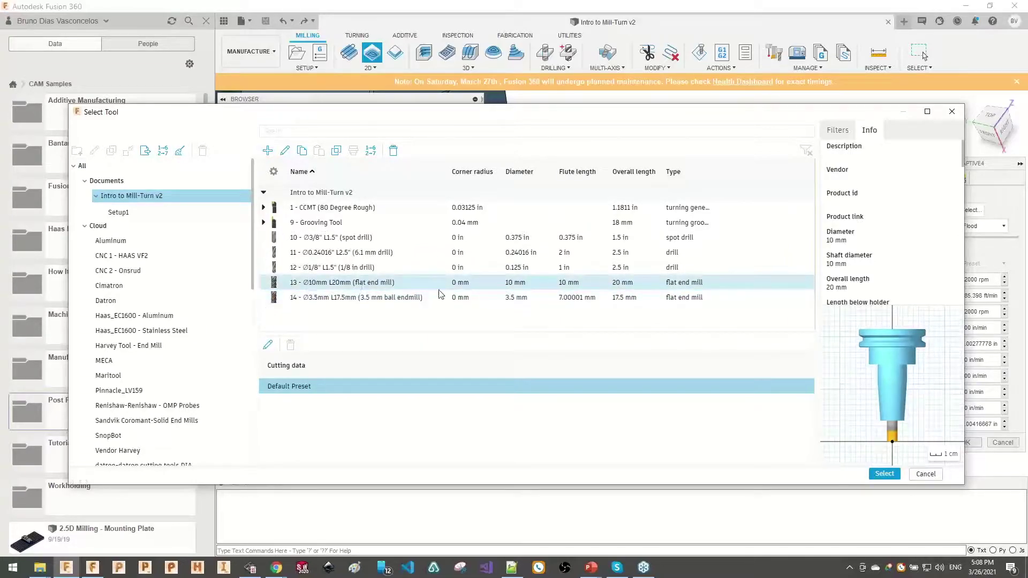
left_click(892, 474)
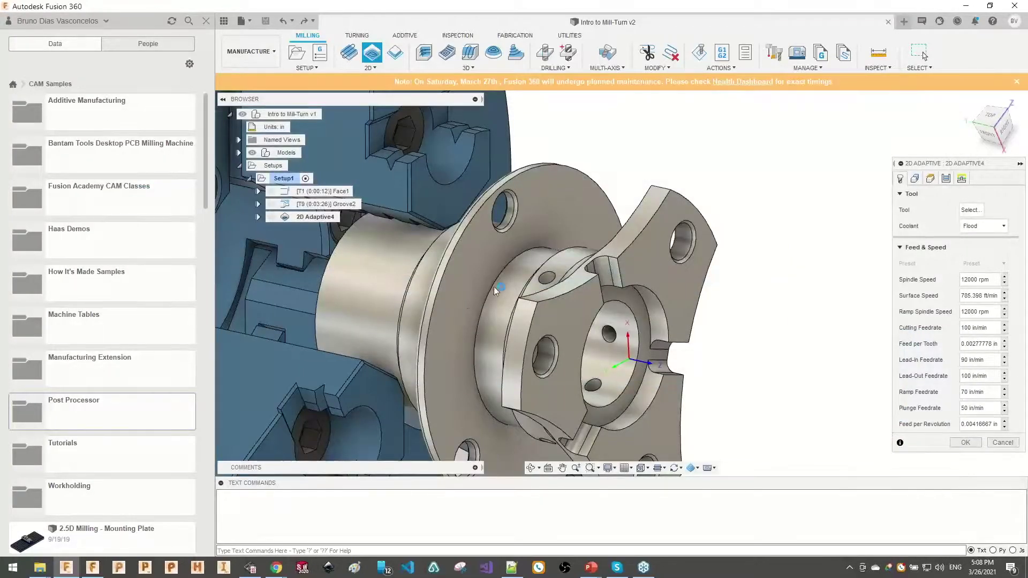
- Try selecting the rear edge of the upper lobe as the chained pocket contour
middle_click_drag(756, 261, 735, 251, "shift")
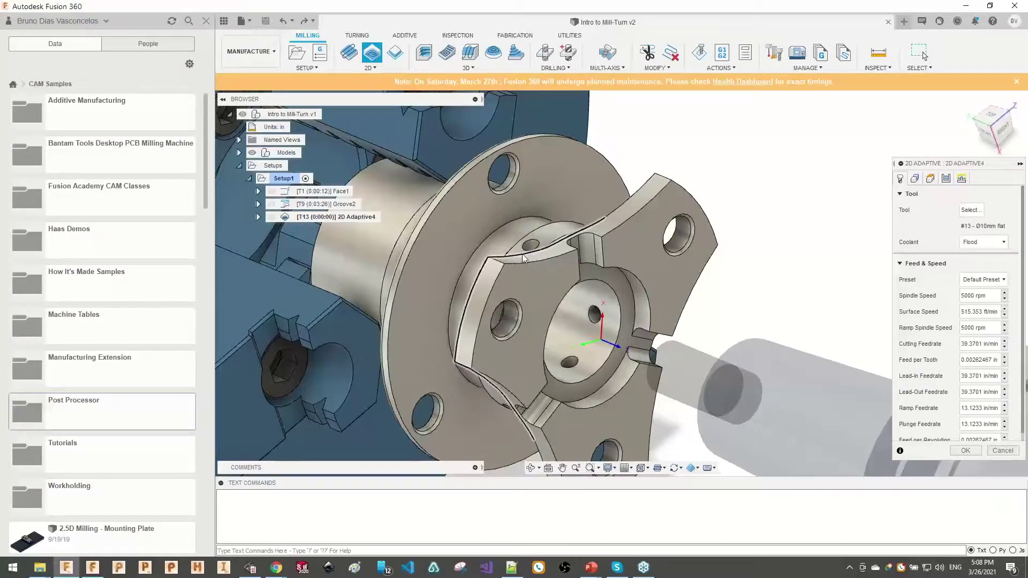
middle_click_drag(621, 213, 603, 174, "shift")
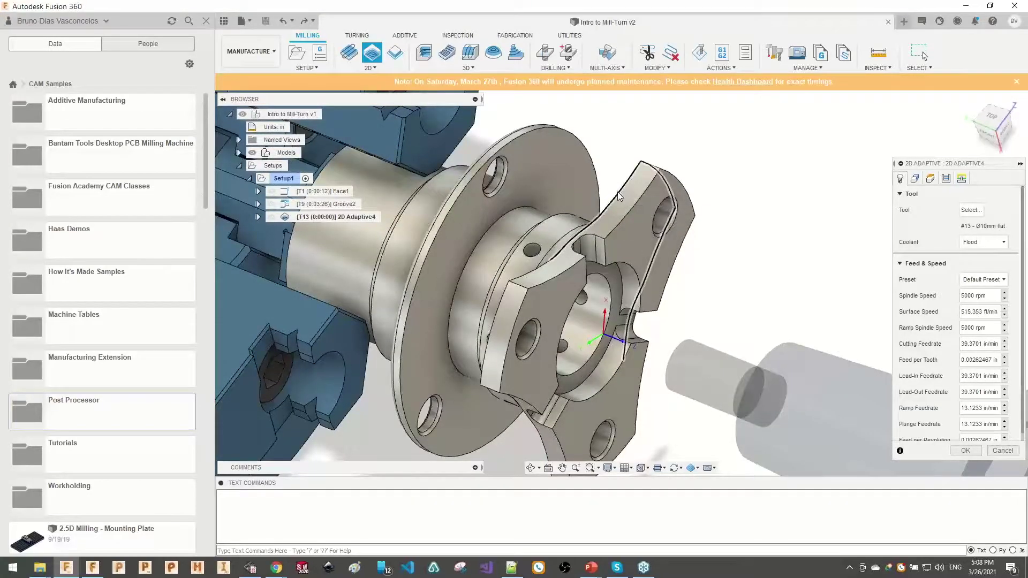
left_click(619, 192)
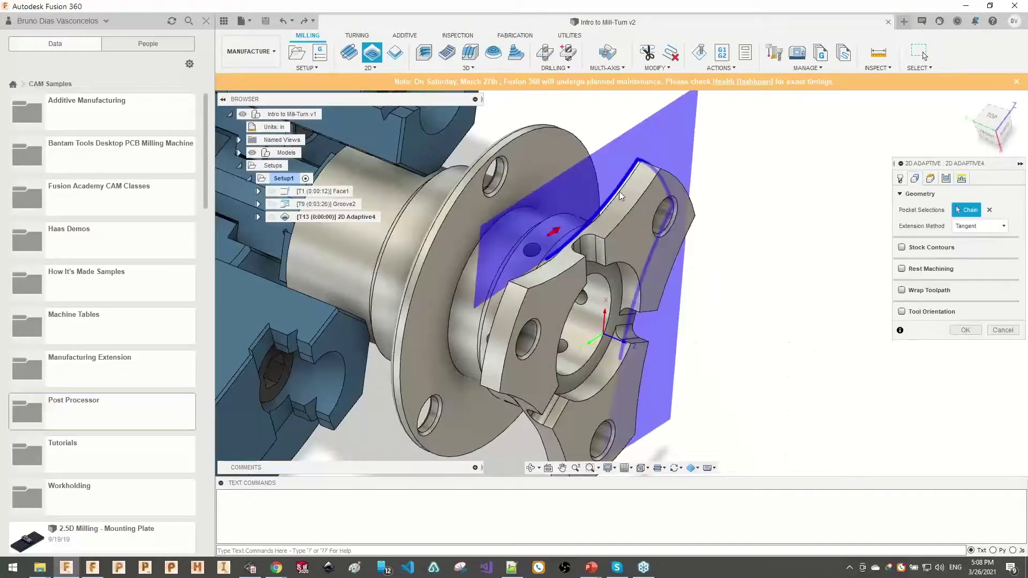
mouse_move(587, 233)
middle_mouse_down("shift")
mouse_move(530, 214)
mouse_move(599, 219)
middle_mouse_up("shift")
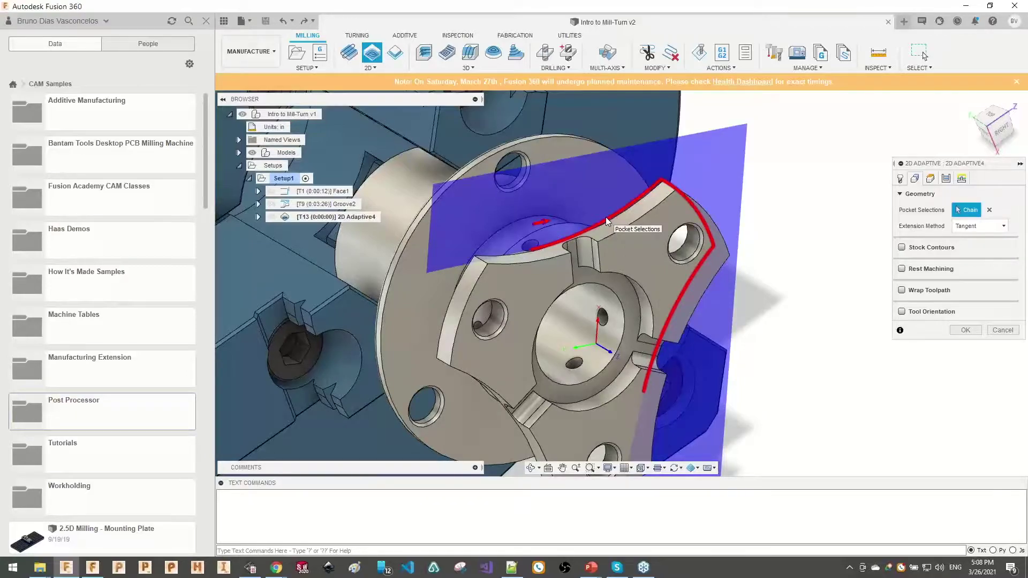
left_click(606, 217)
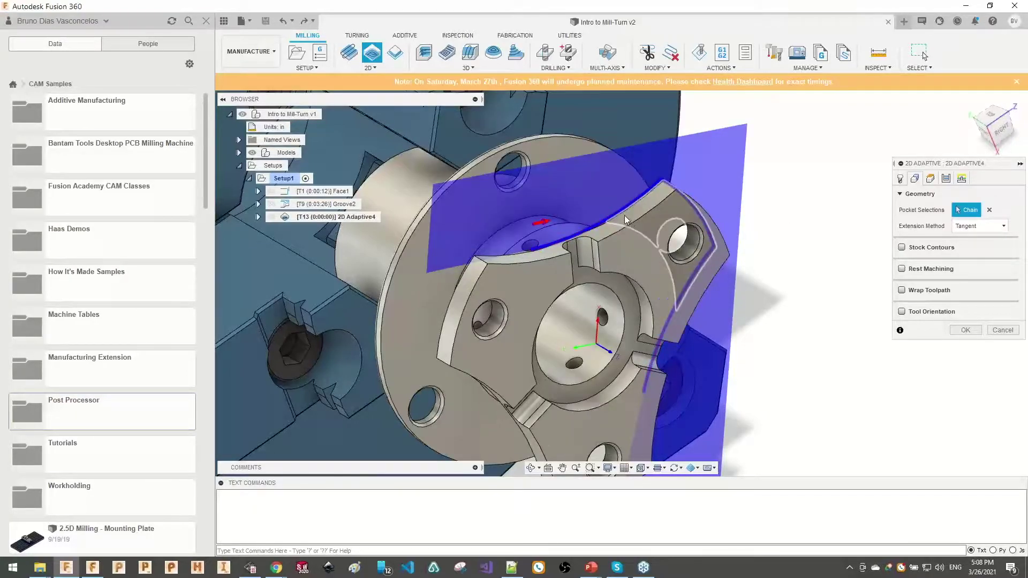
mouse_move(622, 212)
middle_mouse_down("shift")
mouse_move(639, 216)
mouse_move(629, 203)
middle_mouse_up("shift")
scroll(622, 211, "up", 3)
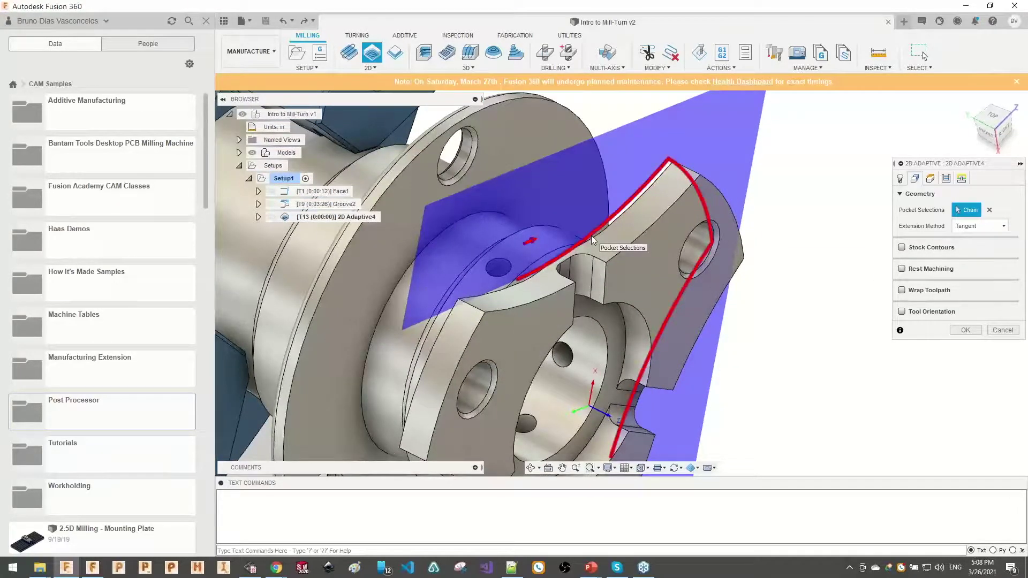
left_click(591, 236)
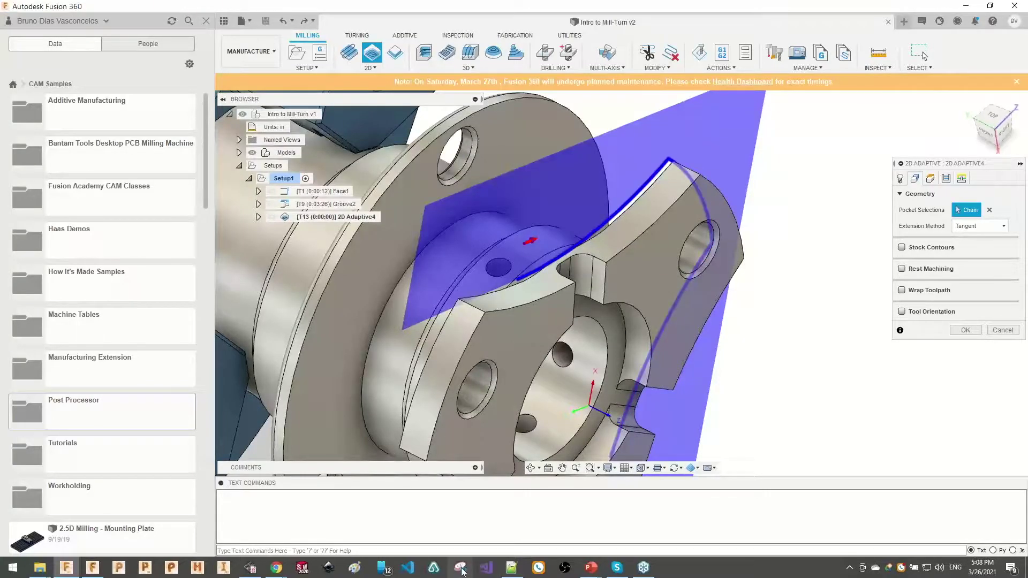
- Switch to Snipping Tool, capture the lobed end, and mark the wanted concave edge and unwanted lobe outline in red
key("ctrl+alt+s")
left_click(804, 91)
left_click_drag(260, 107, 763, 430)
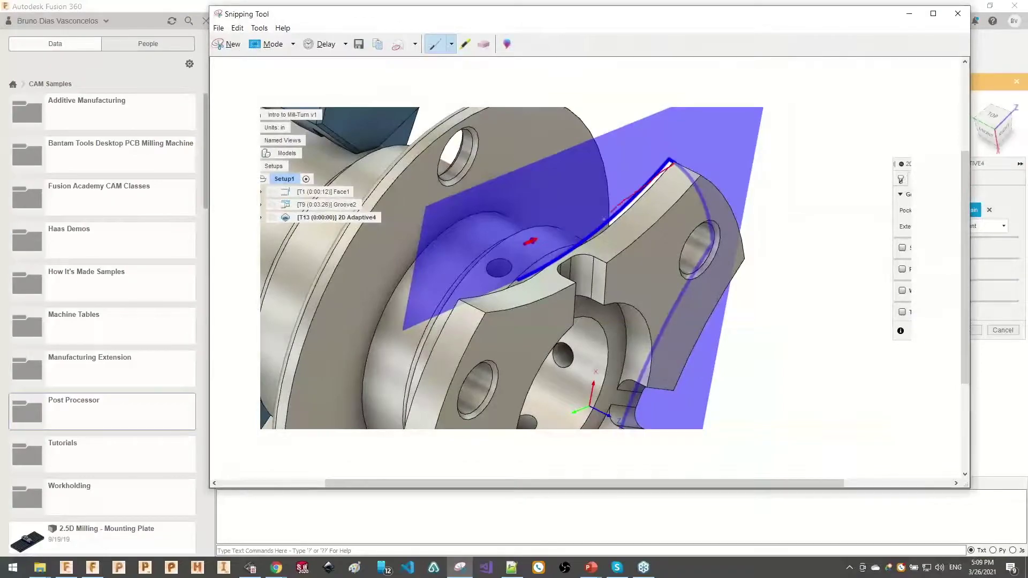
left_click_drag(493, 294, 451, 300)
left_click_drag(700, 181, 702, 212)
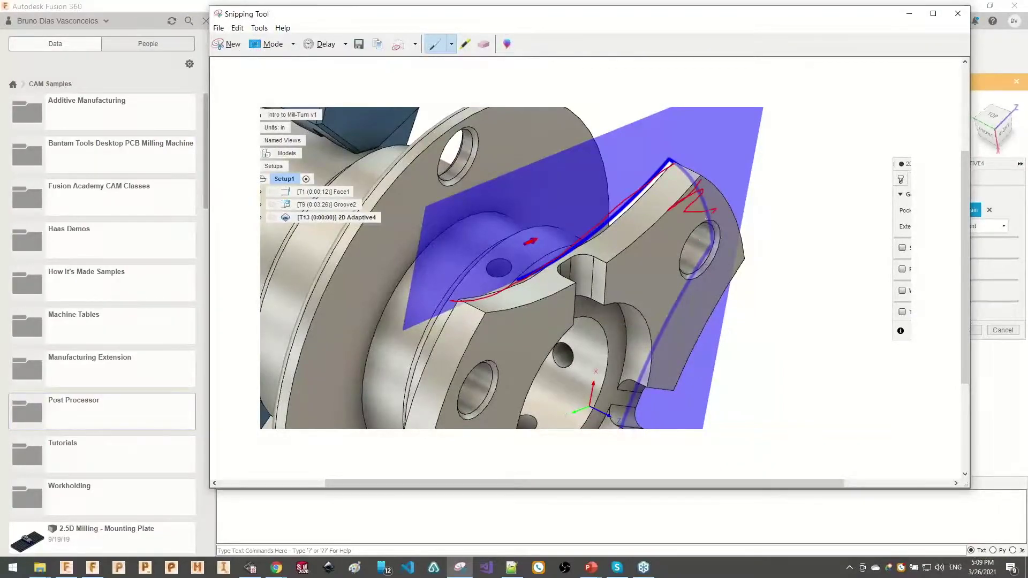
left_click_drag(696, 271, 711, 278)
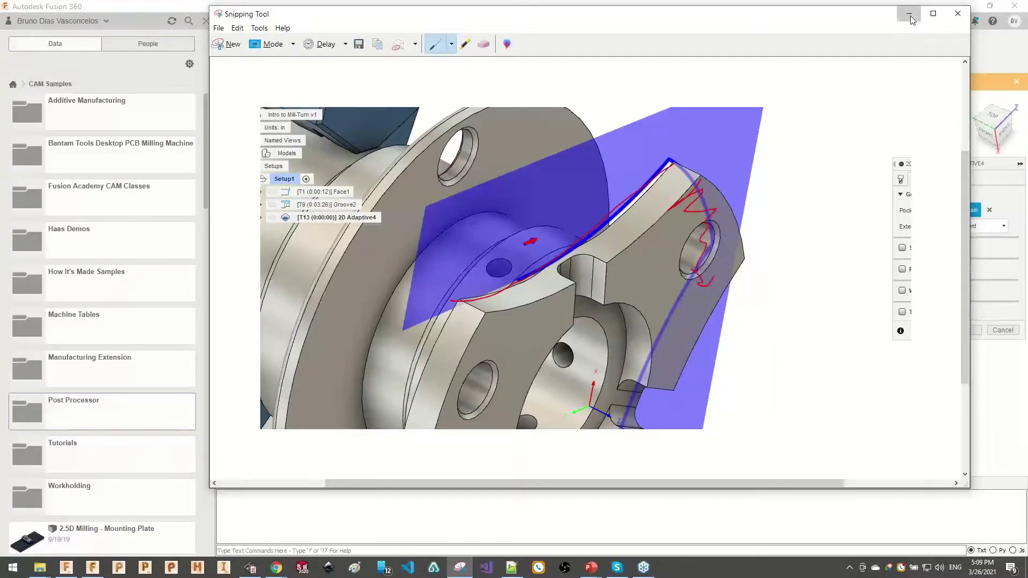
left_click(911, 20)
- Try editing and reselecting the lobe's chained contour, retrace the wanted edge on the snip, and delete the pocket chain
left_click(611, 224)
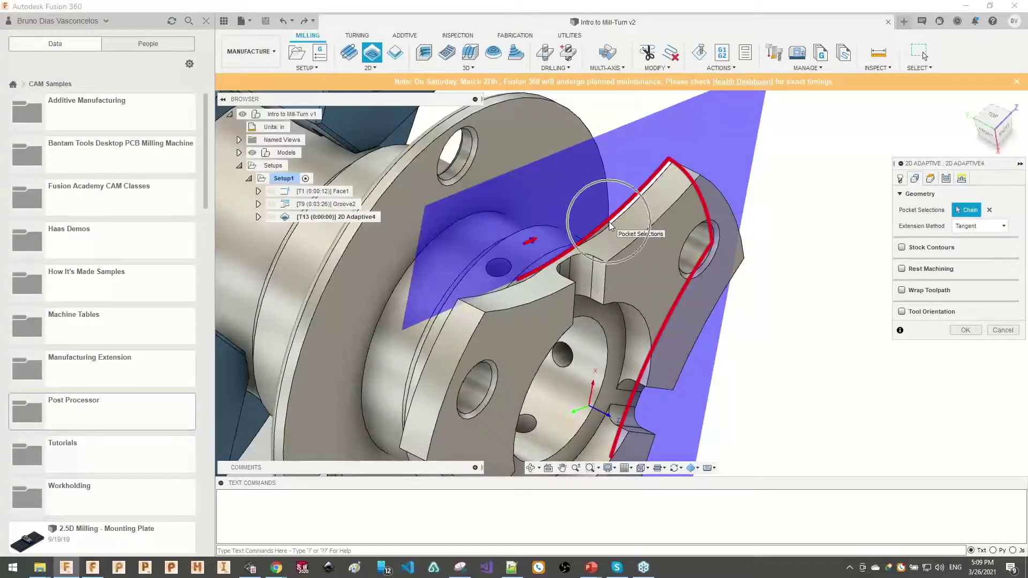
left_click(609, 222)
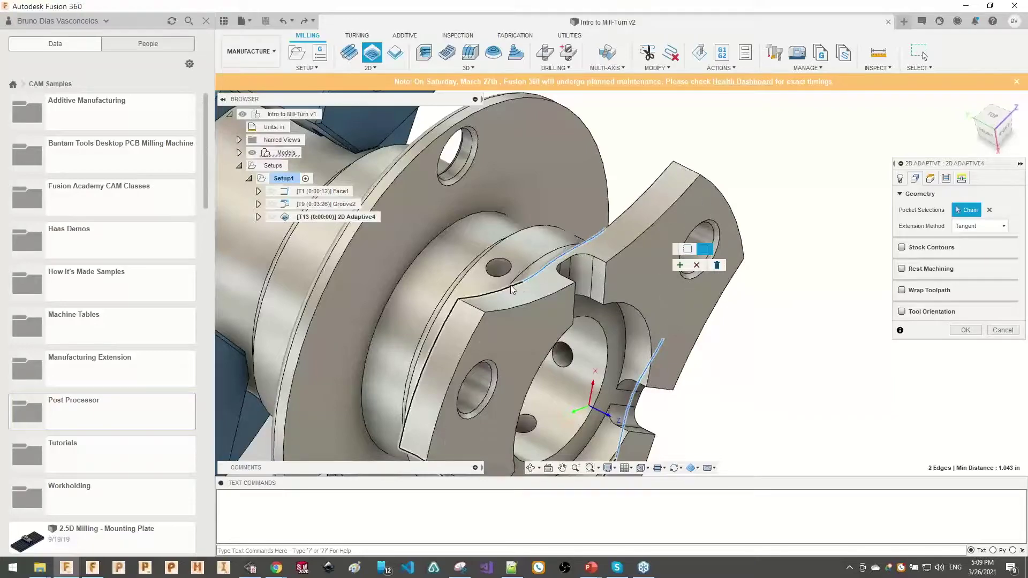
scroll(531, 248, "down", 3)
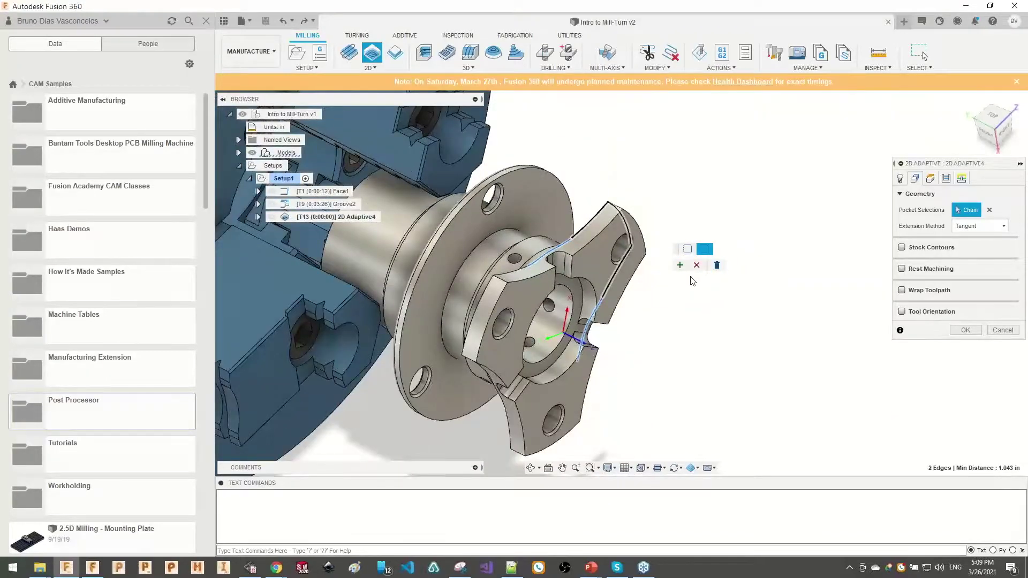
left_click(696, 265)
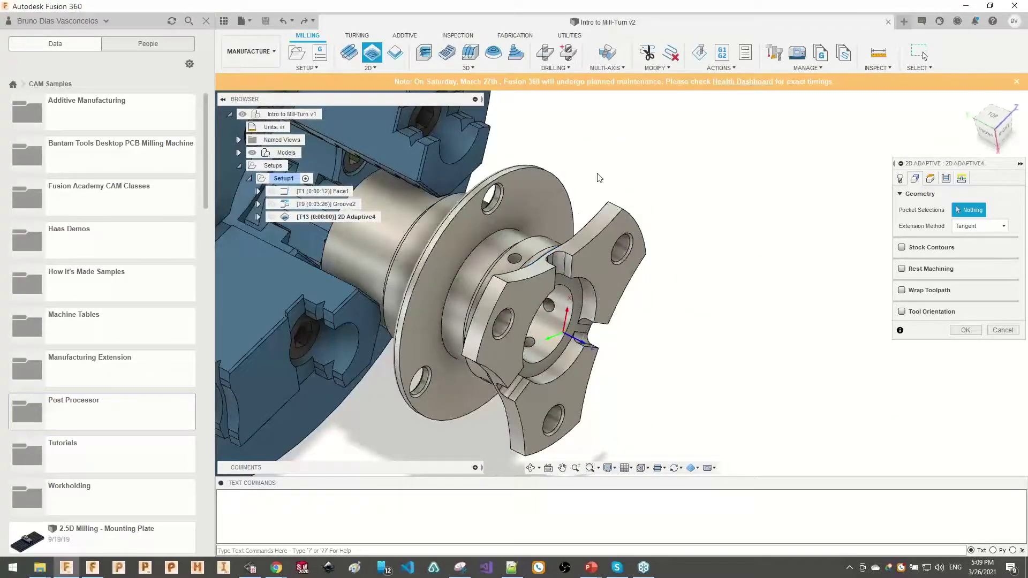
left_click(592, 218)
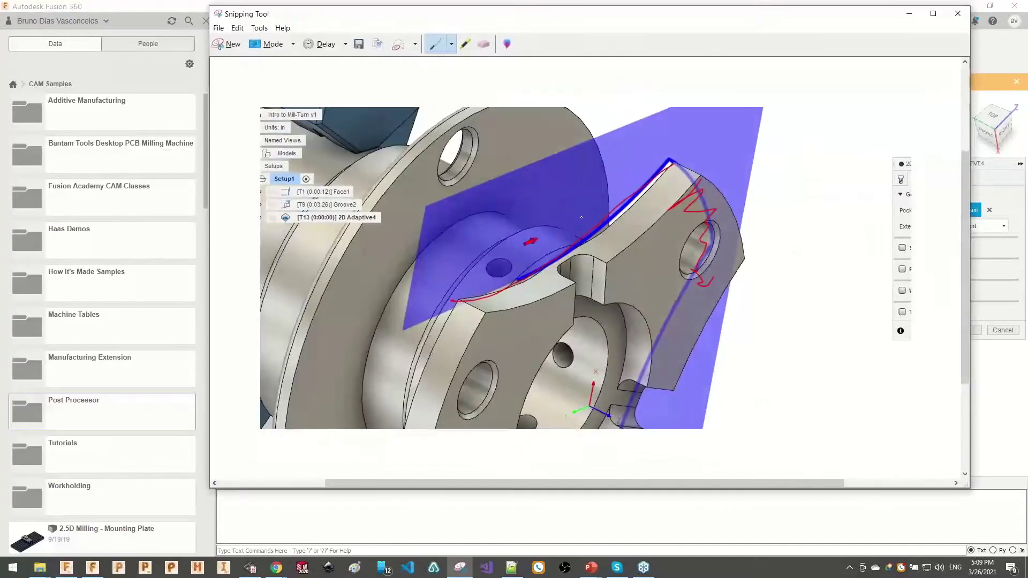
mouse_move(670, 166)
left_mouse_down()
mouse_move(606, 230)
mouse_move(466, 294)
left_mouse_up()
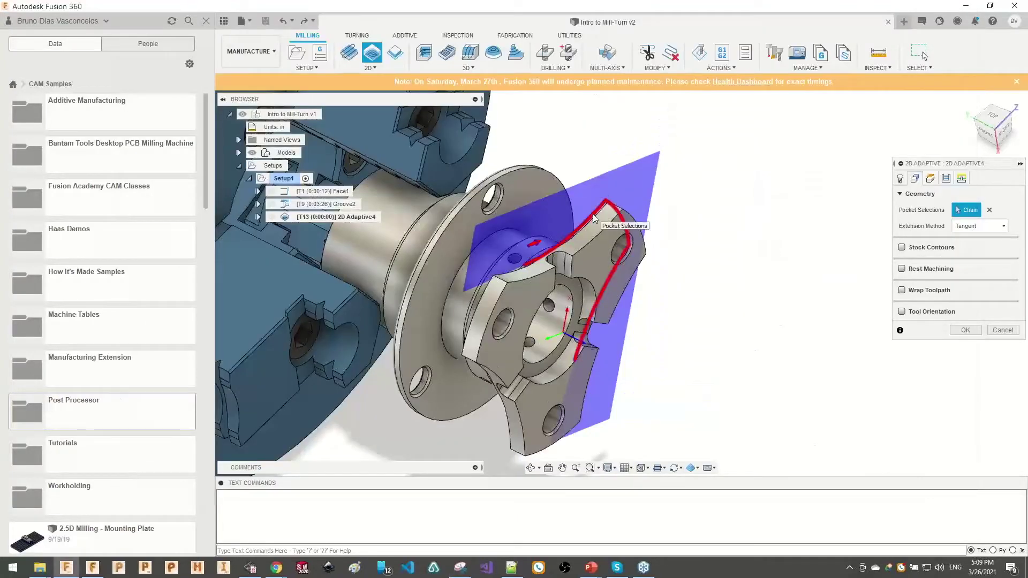
left_click(593, 213)
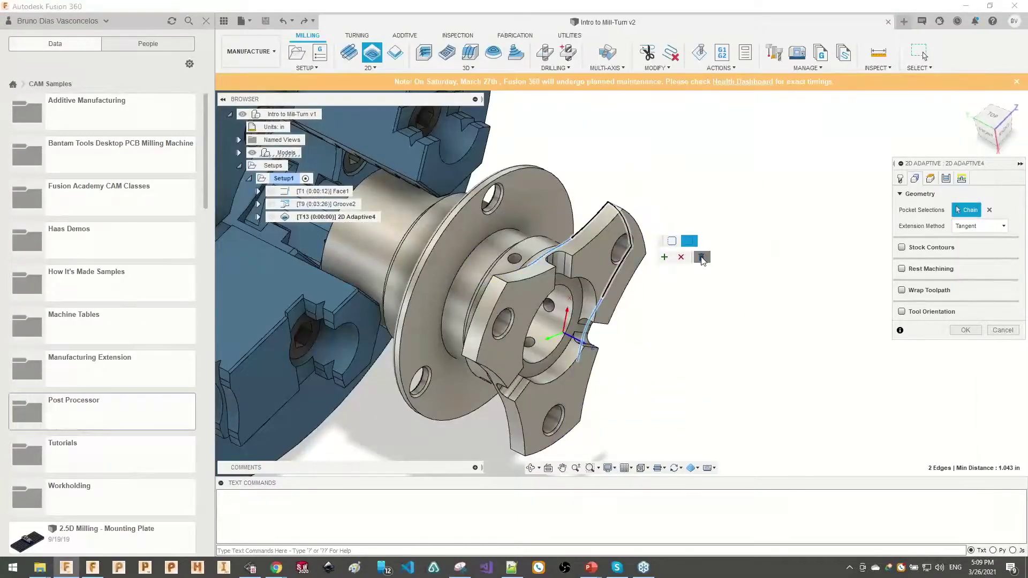
left_click(700, 257)
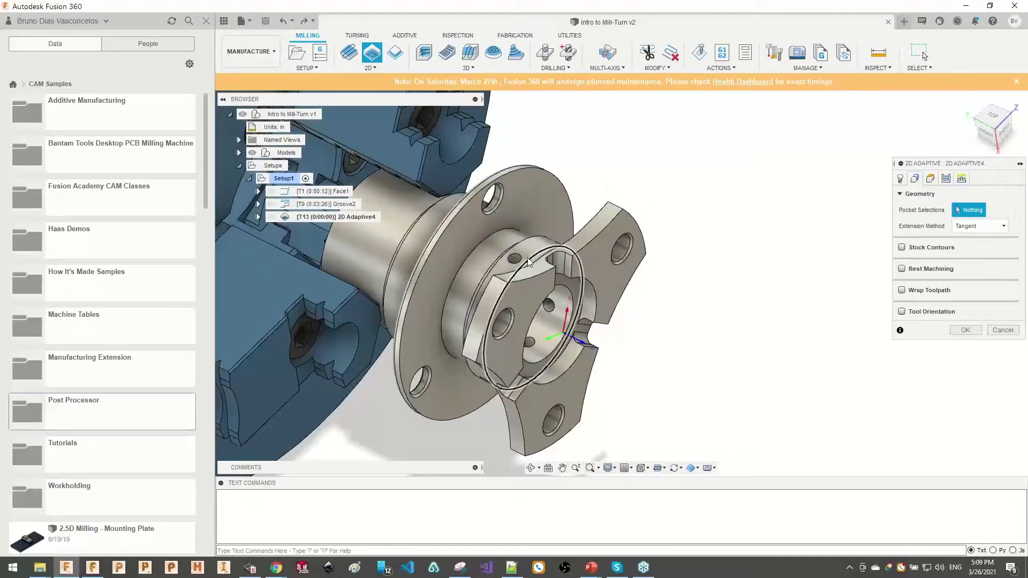
- Try building the pocket selection from the upper lobe's curved side and front face, and delete that chain
scroll(522, 271, "up", 5)
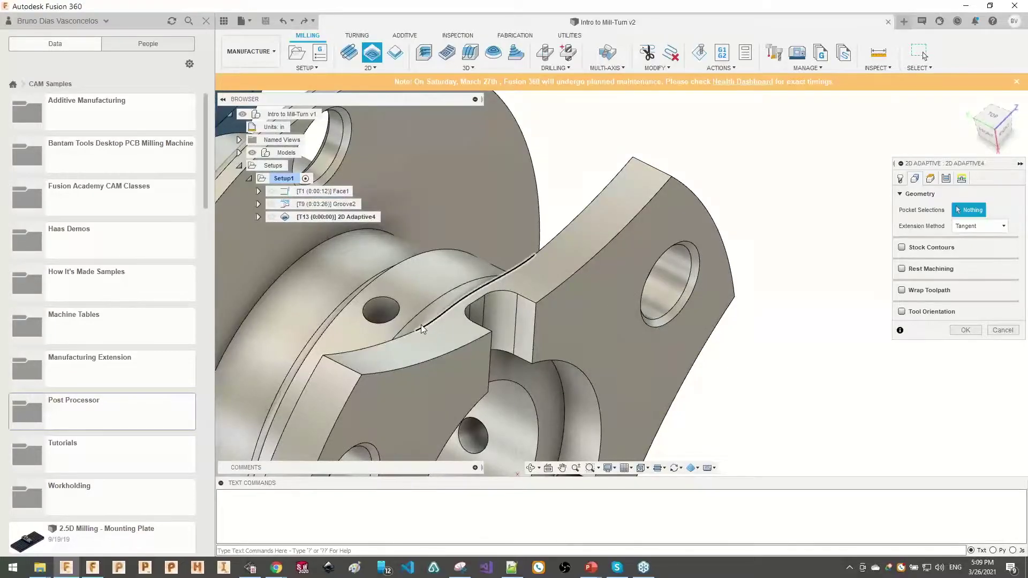
left_click(615, 174)
middle_click_drag(620, 215, 521, 268, "shift")
left_click(569, 240)
left_click(570, 233)
left_click(649, 254)
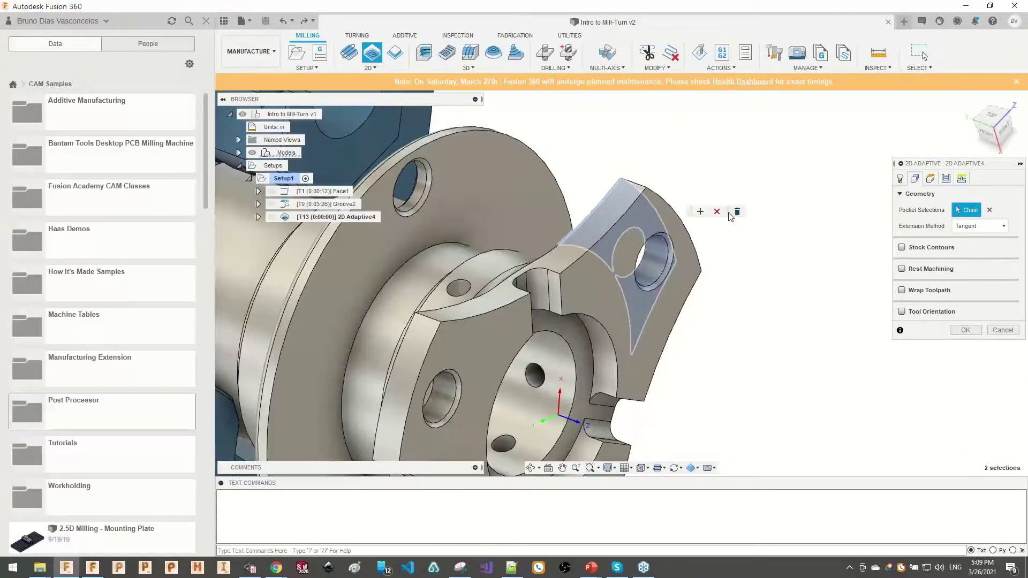
left_click(735, 213)
- Select the rear concave edges running from one lobe to the next as an open chain for the pocket selection
left_click(605, 196)
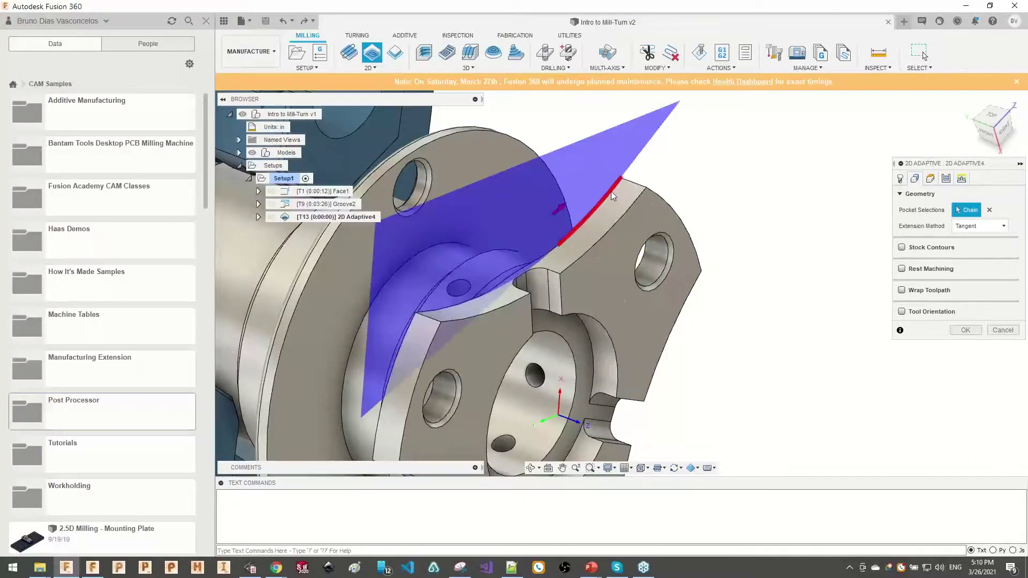
left_click(610, 191)
left_click(534, 259)
middle_click_drag(486, 256, 683, 245, "shift")
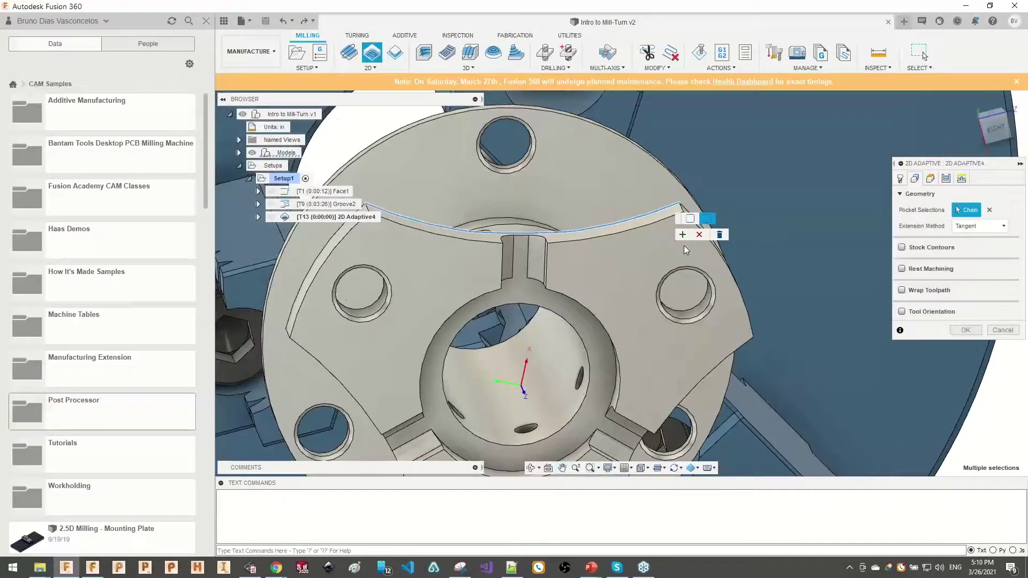
middle_click_drag(553, 218, 626, 227, "shift")
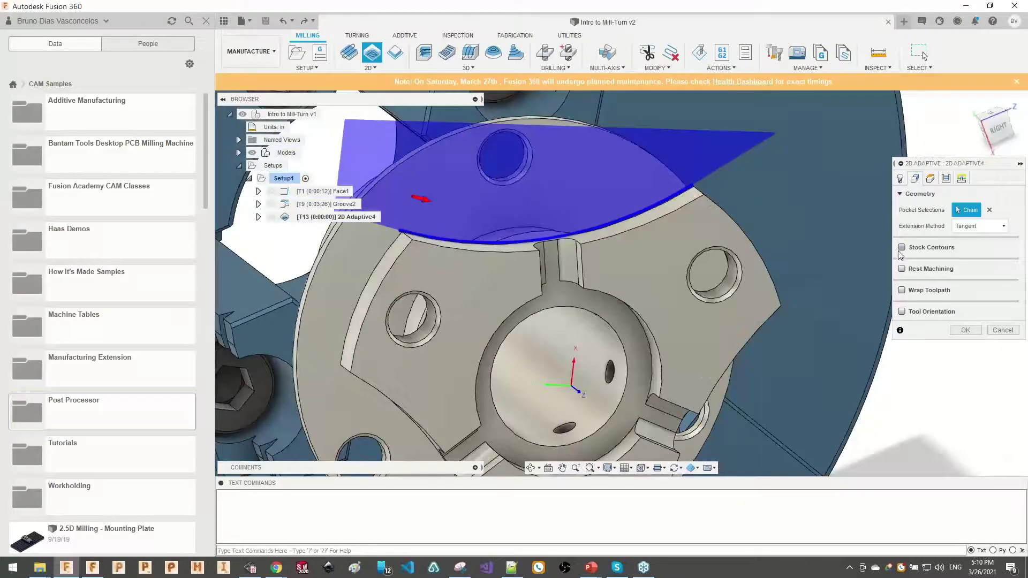
- Try using the part's circular outer edge as a stock contour for the 2D Adaptive, and turn stock contours off again
left_click(901, 247)
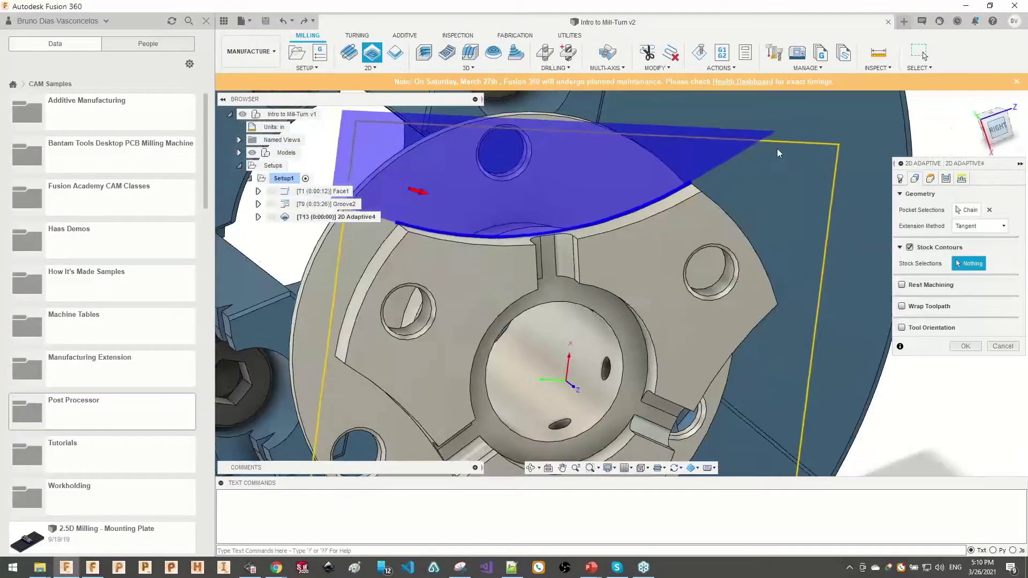
left_click(997, 128)
scroll(546, 161, "up", 4)
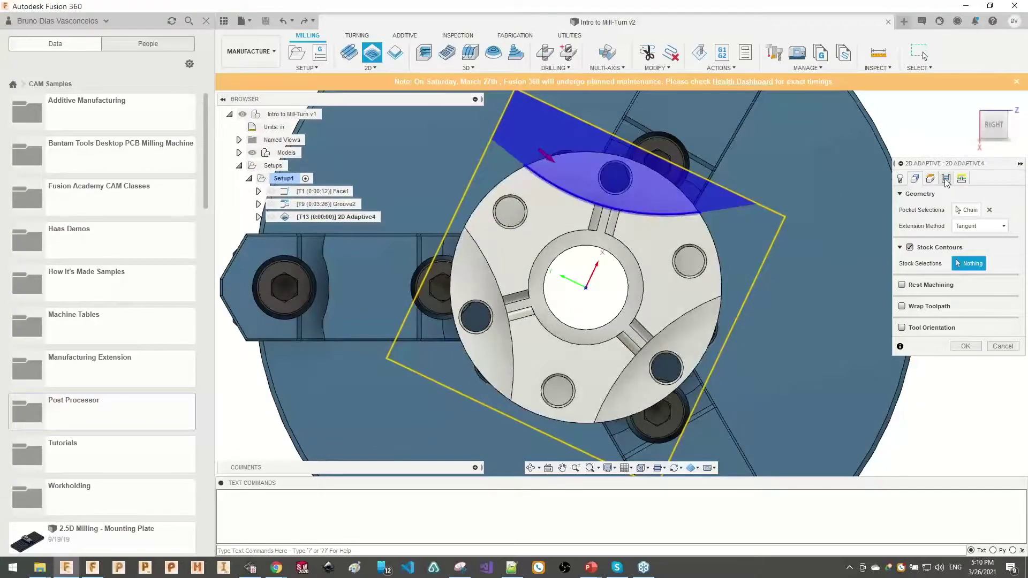
left_click(694, 227)
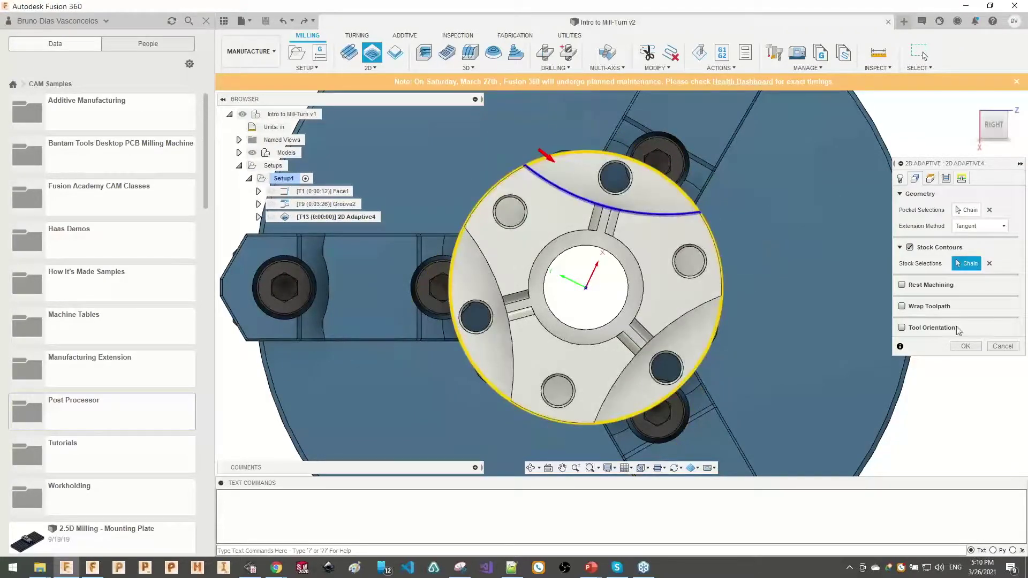
left_click(909, 247)
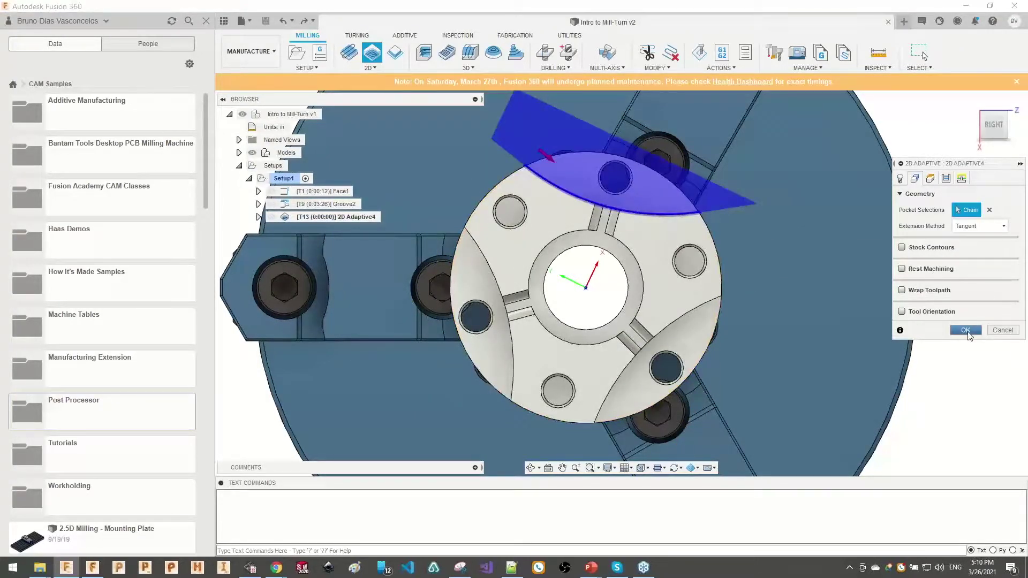
- Accept the 2D Adaptive to generate its toolpath, and simulate the material removal at maximum playback speed
left_click(966, 330)
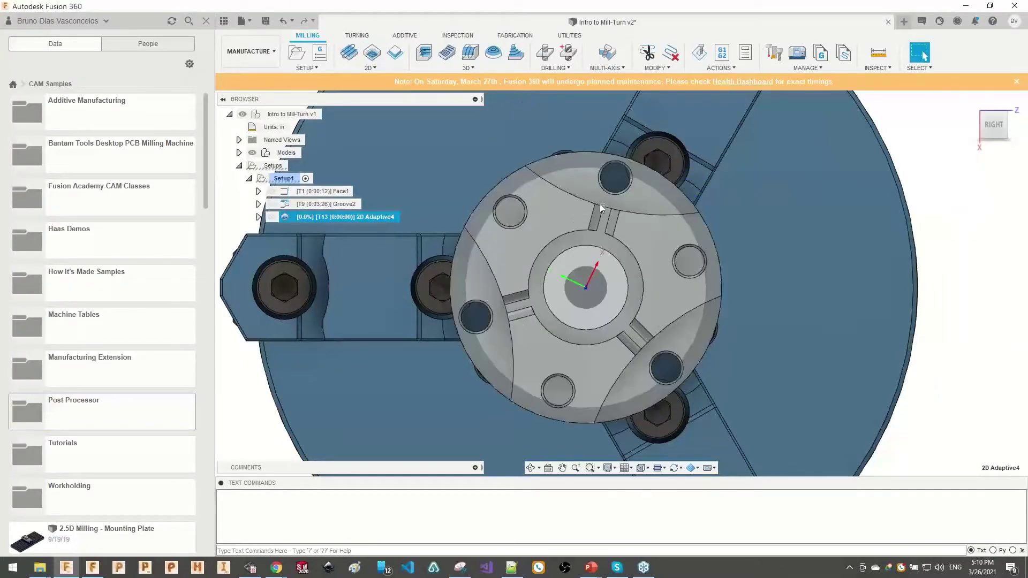
mouse_move(602, 192)
middle_mouse_down("shift")
mouse_move(675, 194)
mouse_move(614, 196)
middle_mouse_up("shift")
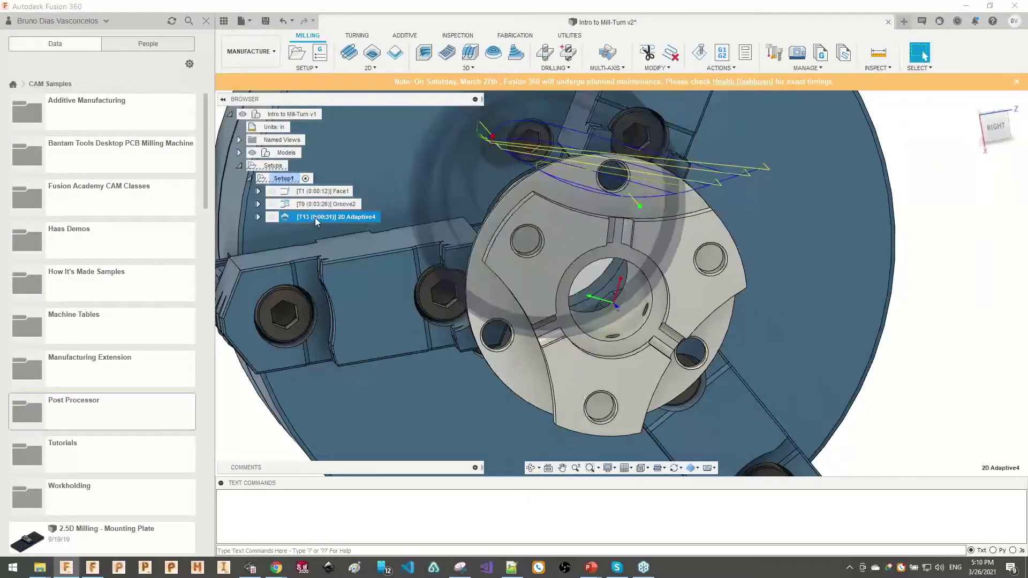
right_click(314, 218)
left_click(374, 80)
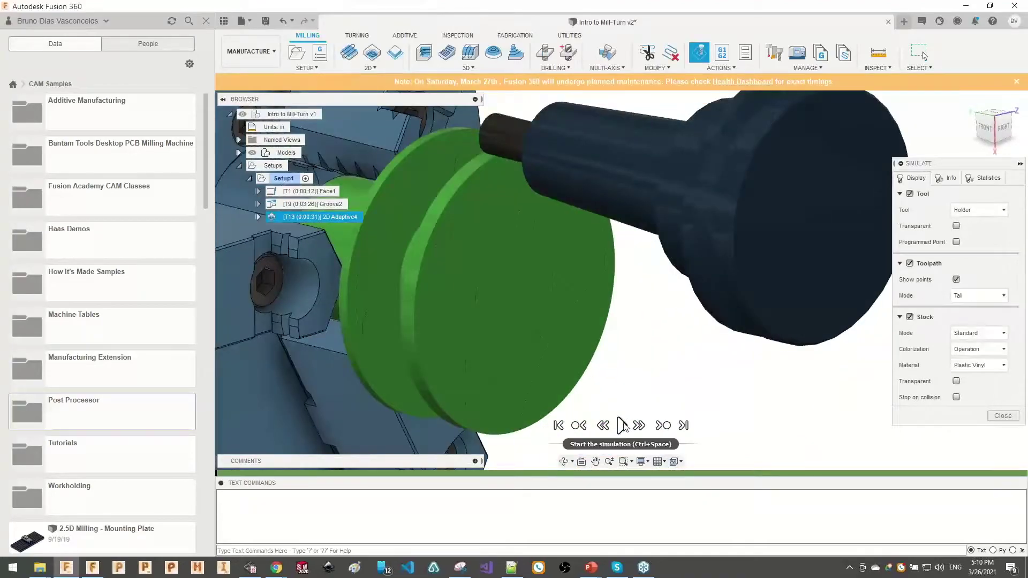
left_click(621, 425)
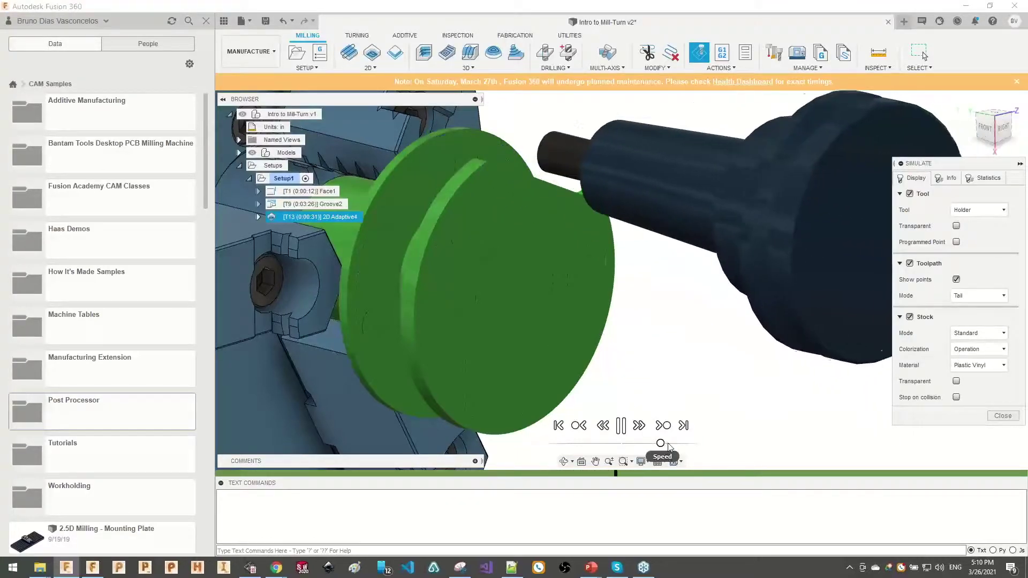
left_click_drag(661, 443, 686, 444)
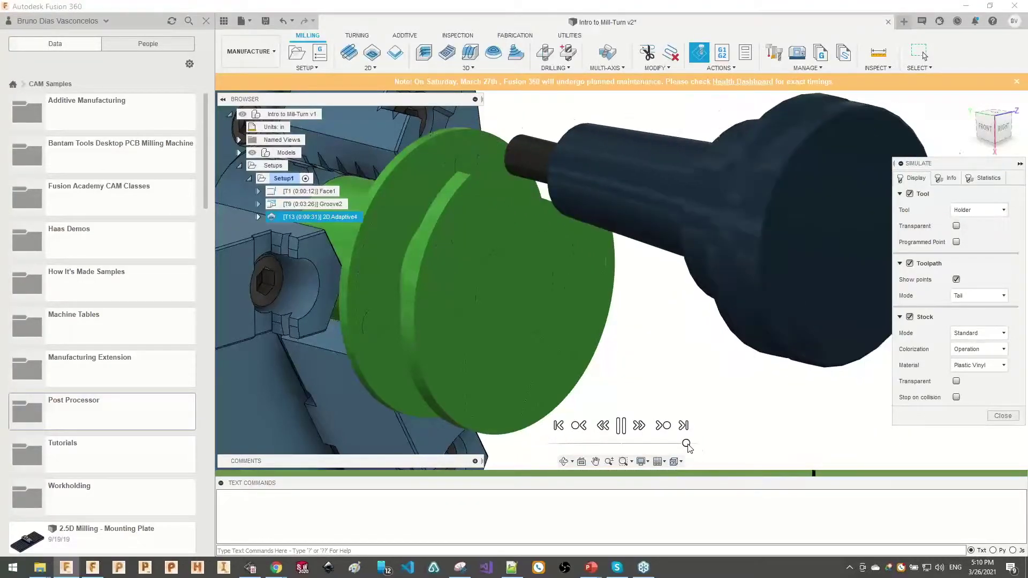
mouse_move(547, 262)
middle_mouse_down("shift")
mouse_move(504, 241)
mouse_move(545, 276)
middle_mouse_up("shift")
key("Escape")
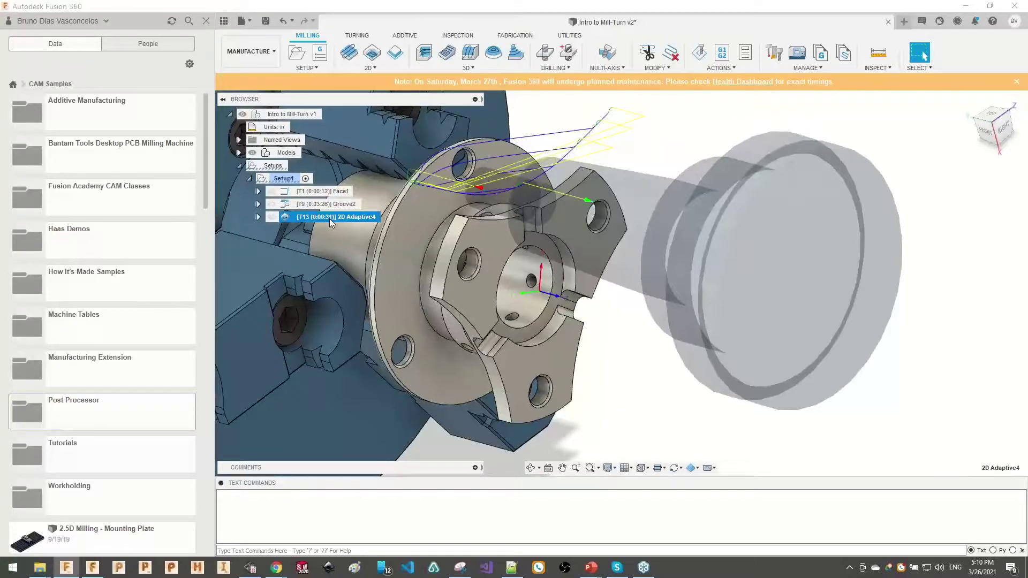
- Create a derived 2D Contour operation from the 2D Adaptive
right_click(329, 219)
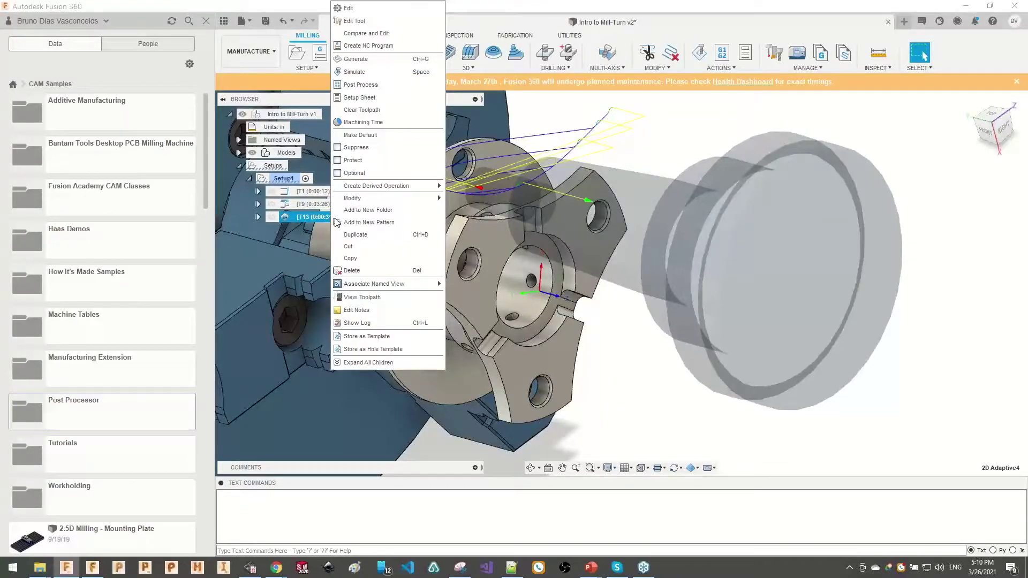
mouse_move(417, 186)
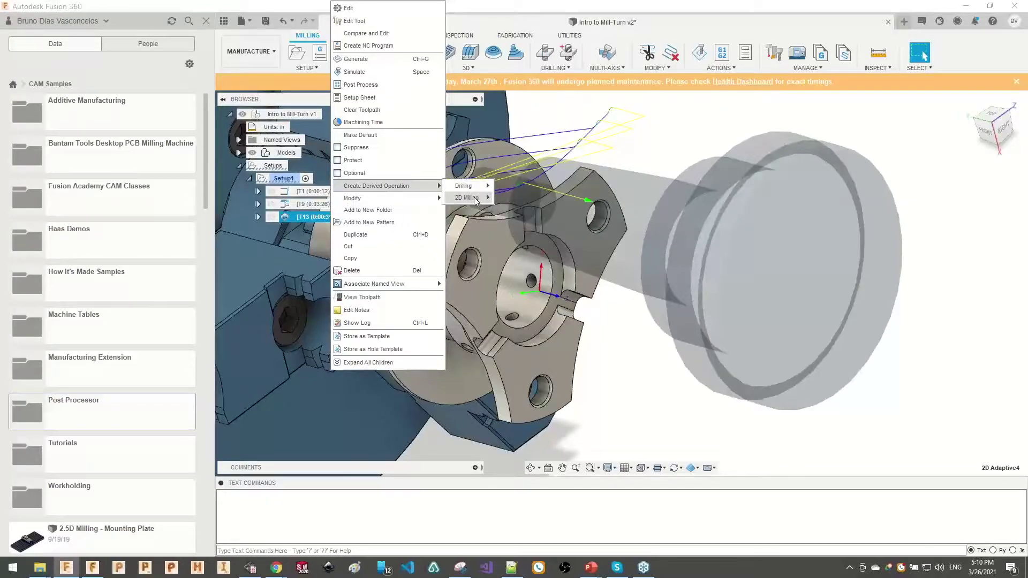
mouse_move(474, 197)
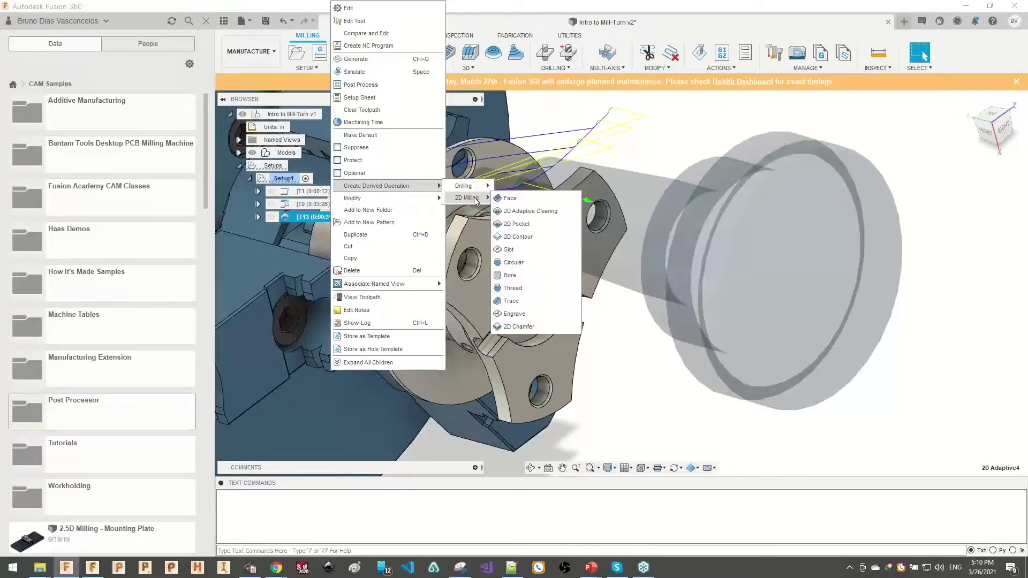
left_click(529, 239)
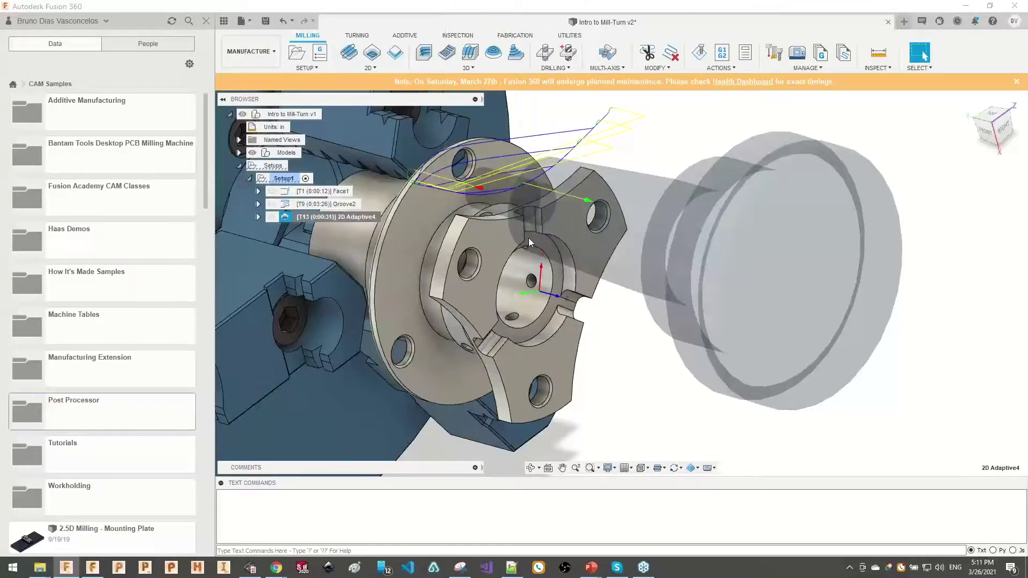
- Check the 2D Contour's geometry, heights, passes, linking and tool settings, and accept it to generate the finishing toolpath
left_click(930, 178)
left_click_drag(931, 166, 830, 93)
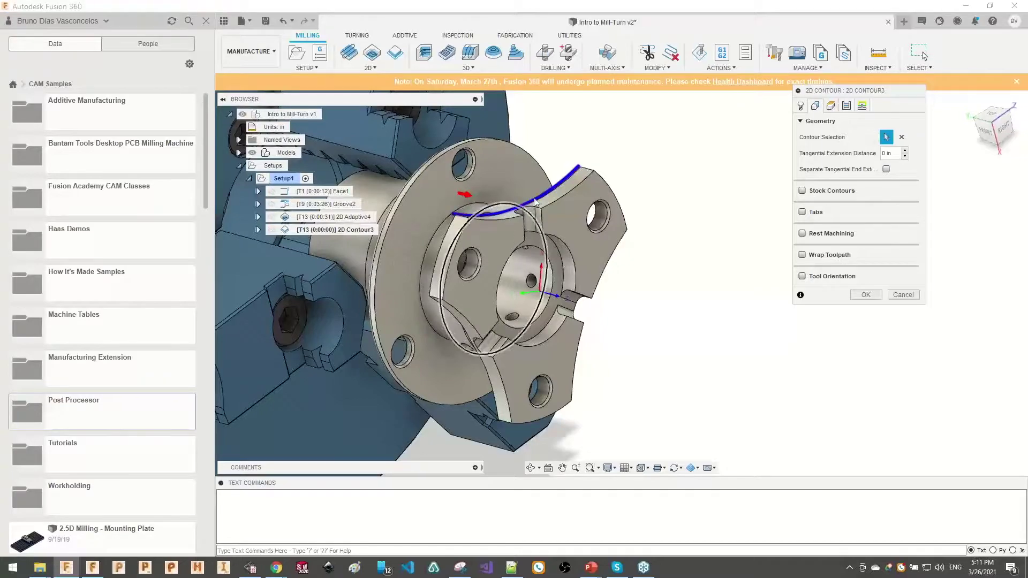
middle_click_drag(507, 205, 581, 212, "shift")
left_click(829, 107)
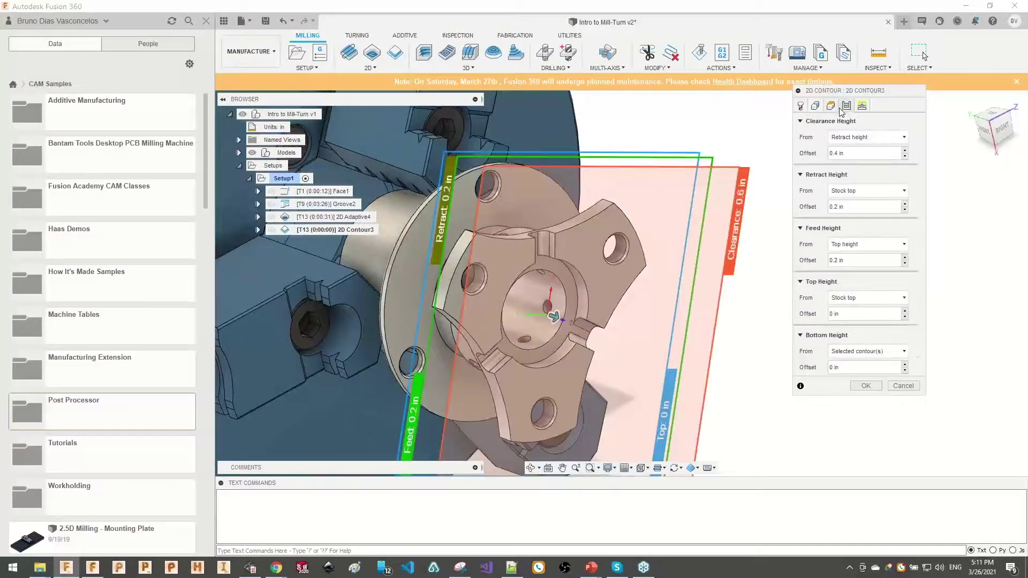
left_click(844, 107)
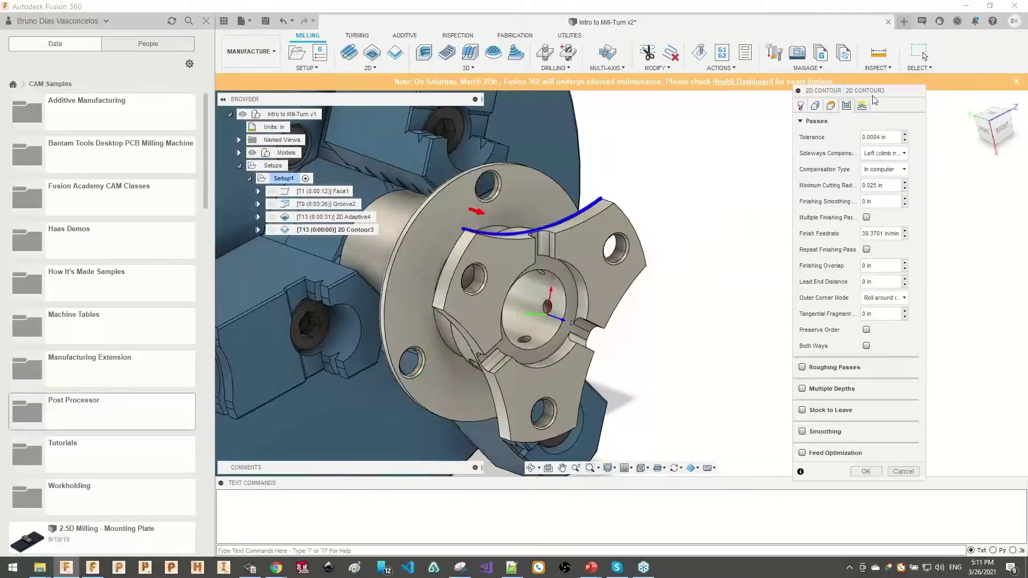
left_click(862, 107)
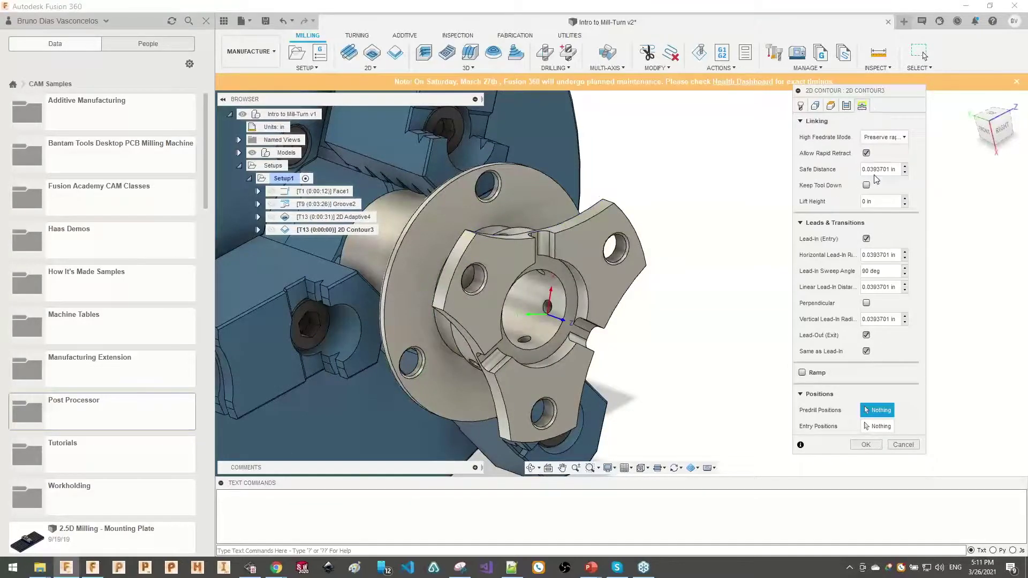
left_click(800, 106)
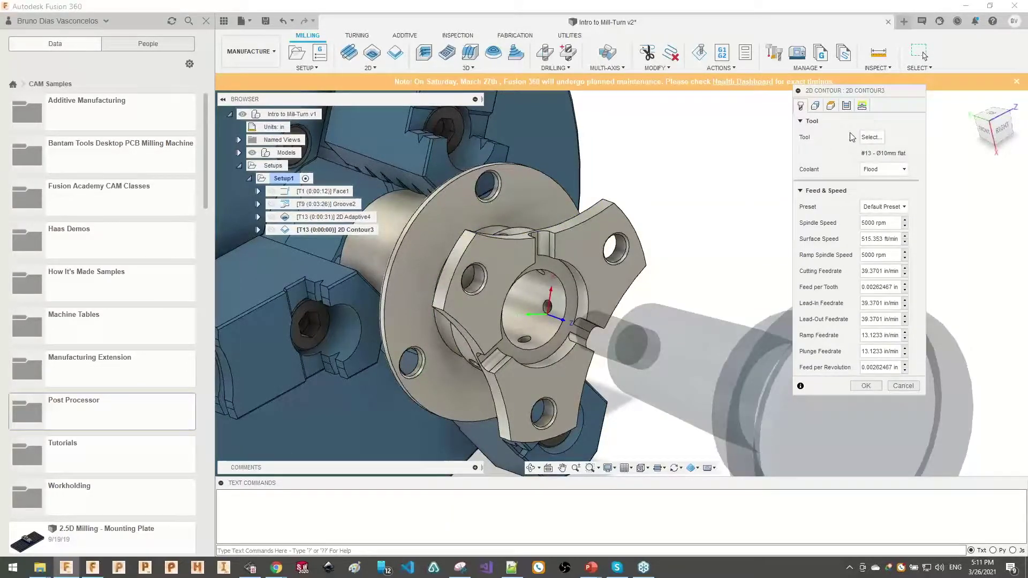
left_click(864, 386)
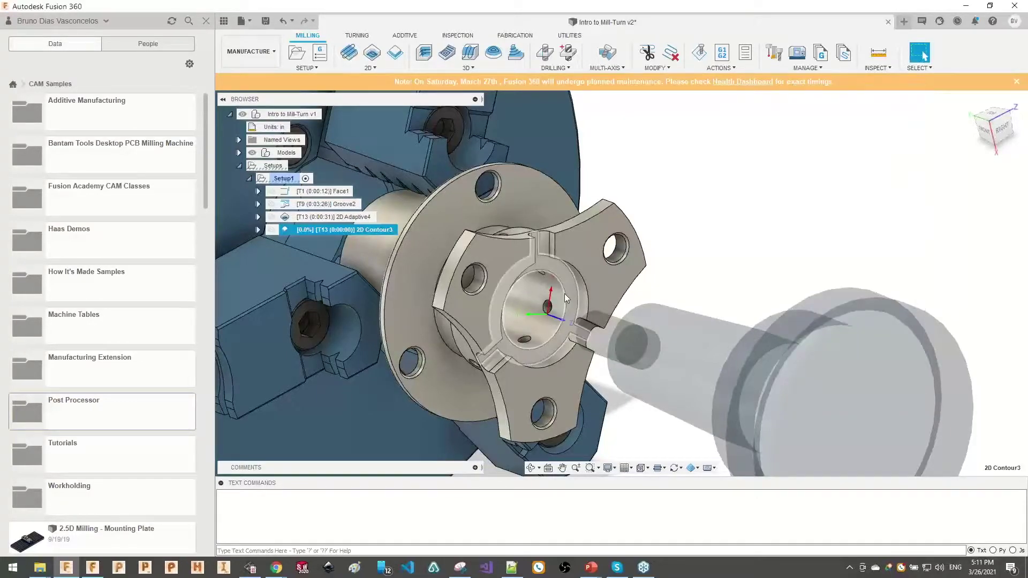
middle_click_drag(510, 256, 527, 220, "shift")
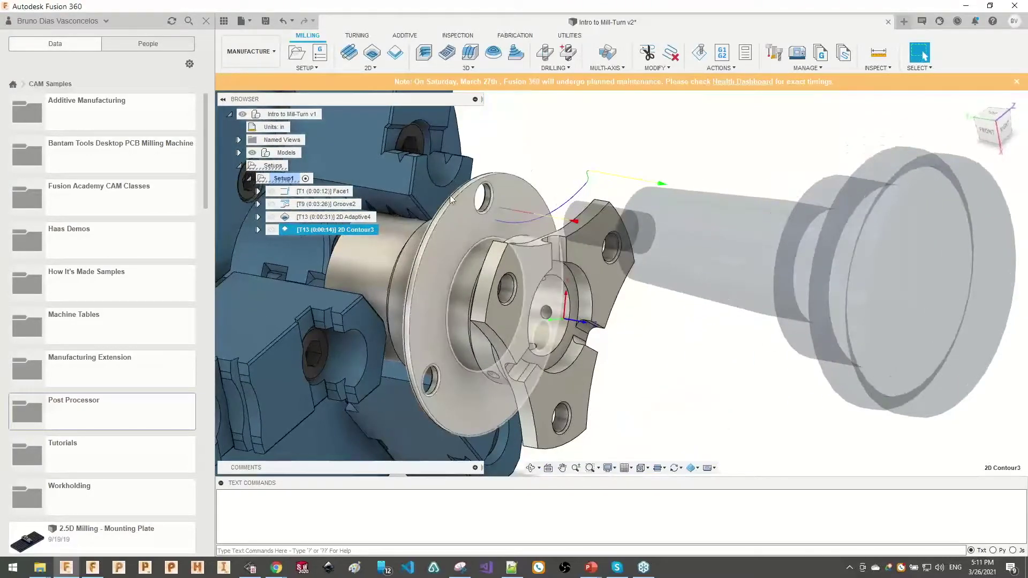
- Edit the 2D Contour to set its tangential extension distance to 0.5 in, and regenerate the toolpath
double_click(328, 230)
key("Escape")
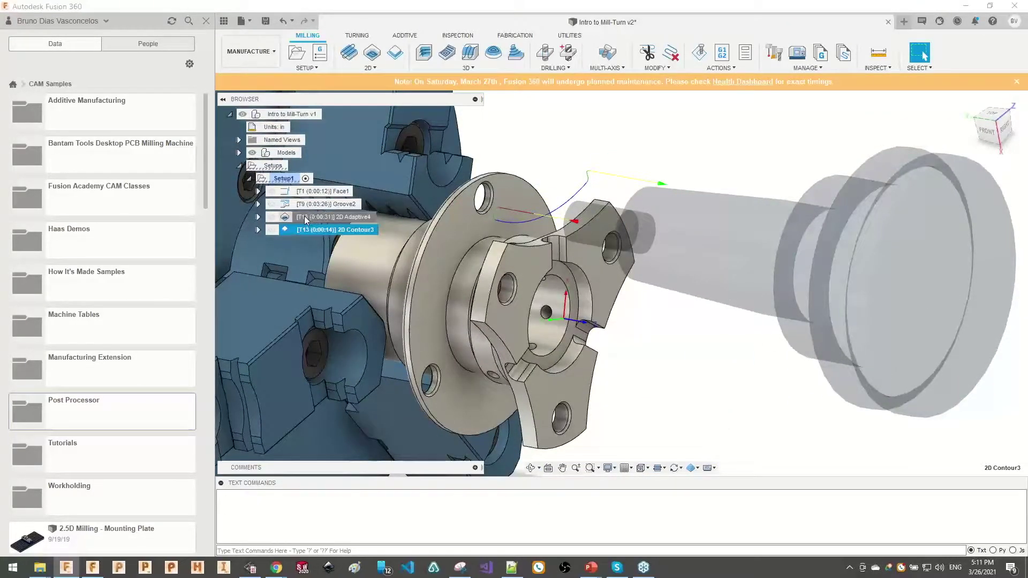
right_click(303, 230)
left_click(323, 9)
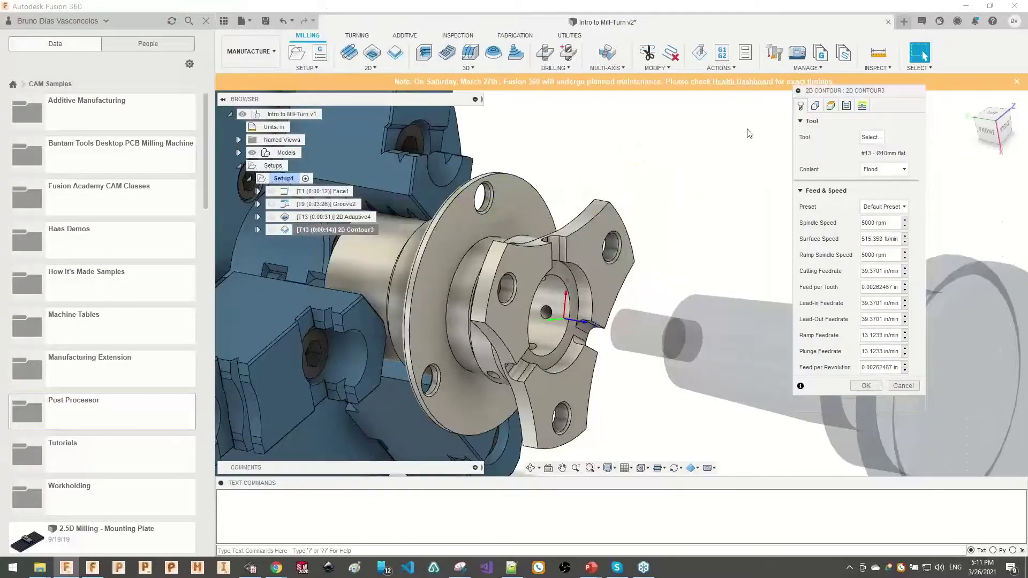
left_click(815, 105)
left_click(860, 153)
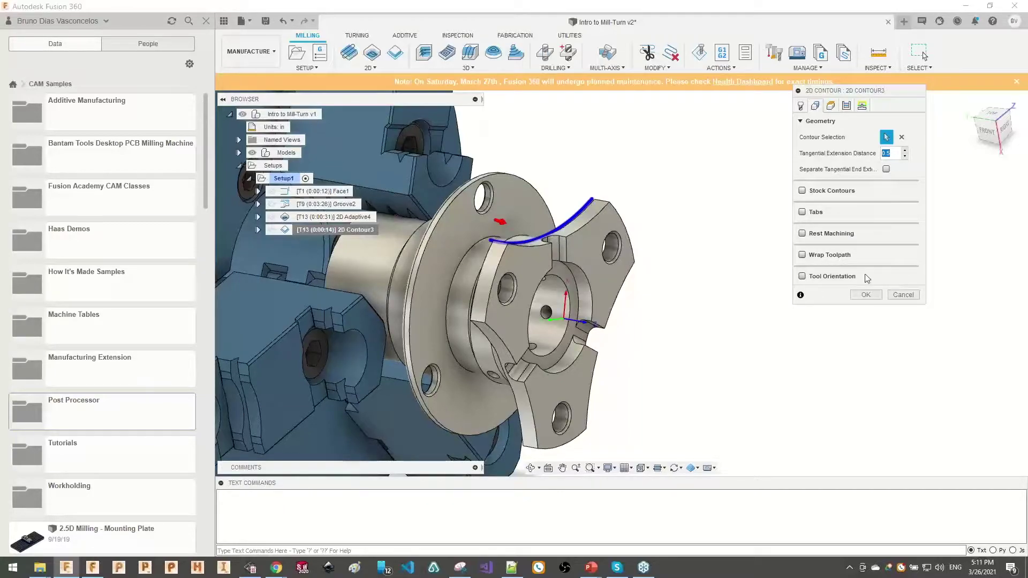
left_click(867, 294)
- View the adaptive and contour toolpaths together, and highlight curved side faces of the lobes still to be machined
middle_click_drag(638, 255, 349, 233, "shift")
left_click(370, 217, "shift")
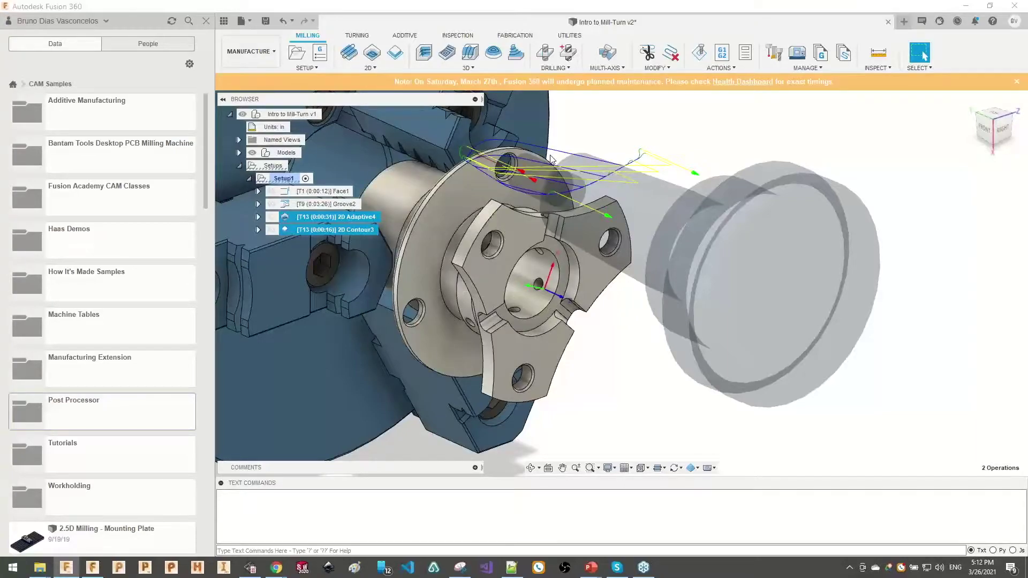
middle_click_drag(471, 252, 487, 268, "shift")
left_click(479, 303)
middle_click_drag(524, 304, 509, 221, "shift")
left_click(533, 285, "shift")
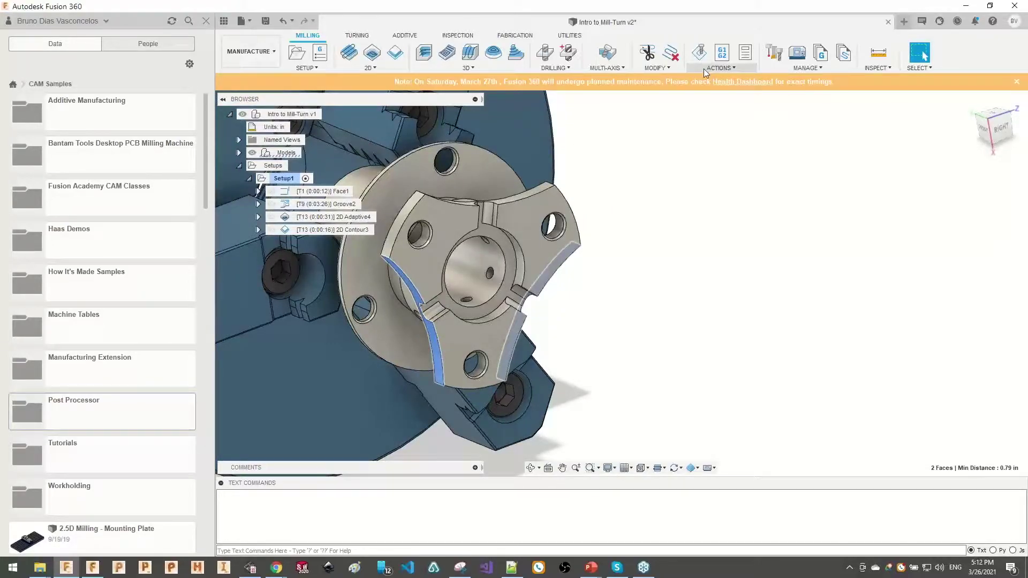
- Add the 2D Adaptive and 2D Contour operations to a new pattern and set its type to circular
left_click(315, 219)
left_click(316, 231, "ctrl")
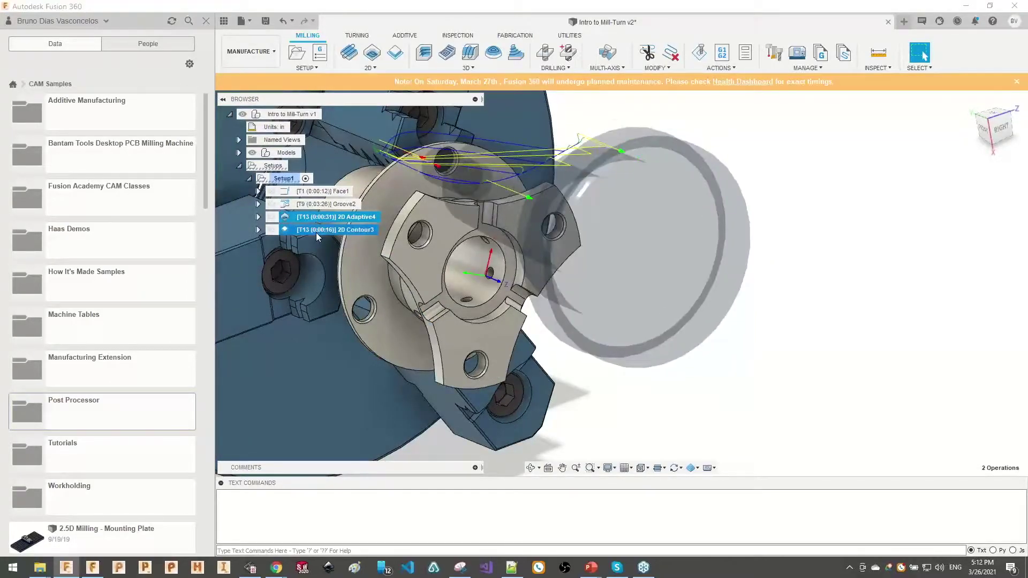
right_click(316, 233)
left_click(375, 394)
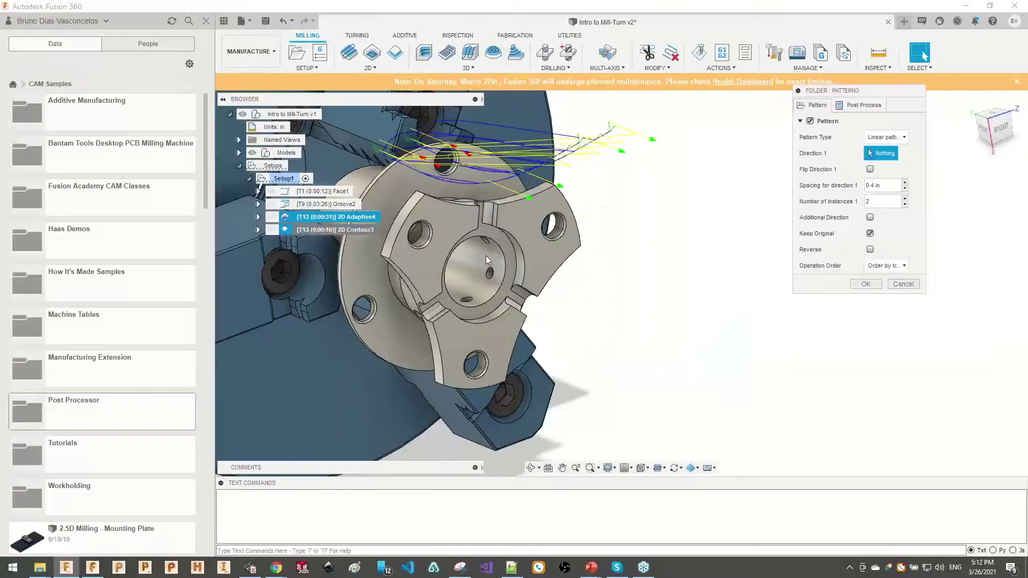
left_click(887, 137)
left_click(891, 161)
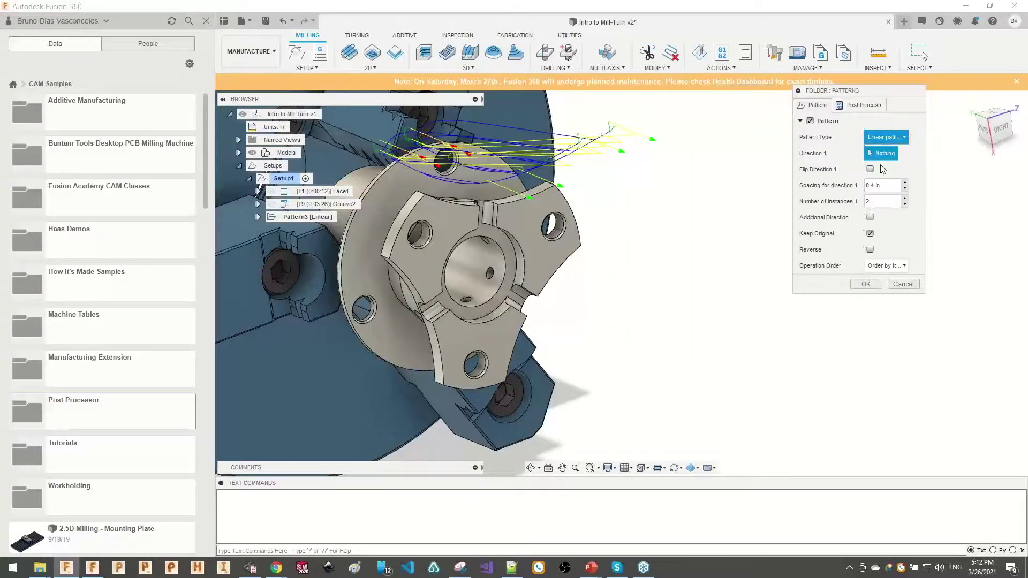
- Use the central bore's cylindrical face as the pattern axis, set 3 instances, and accept the circular pattern
left_click(481, 278)
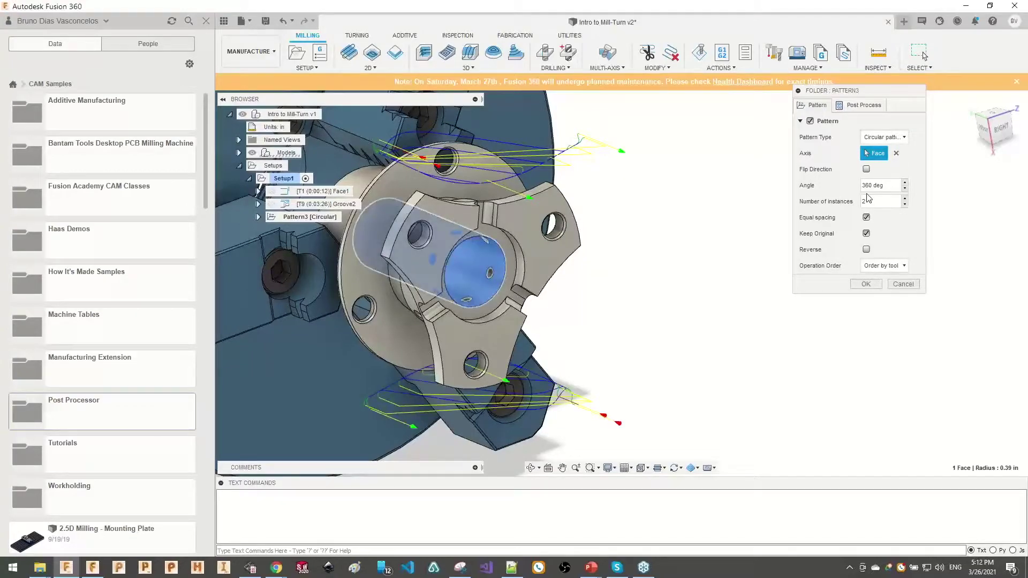
middle_click_drag(547, 302, 675, 338)
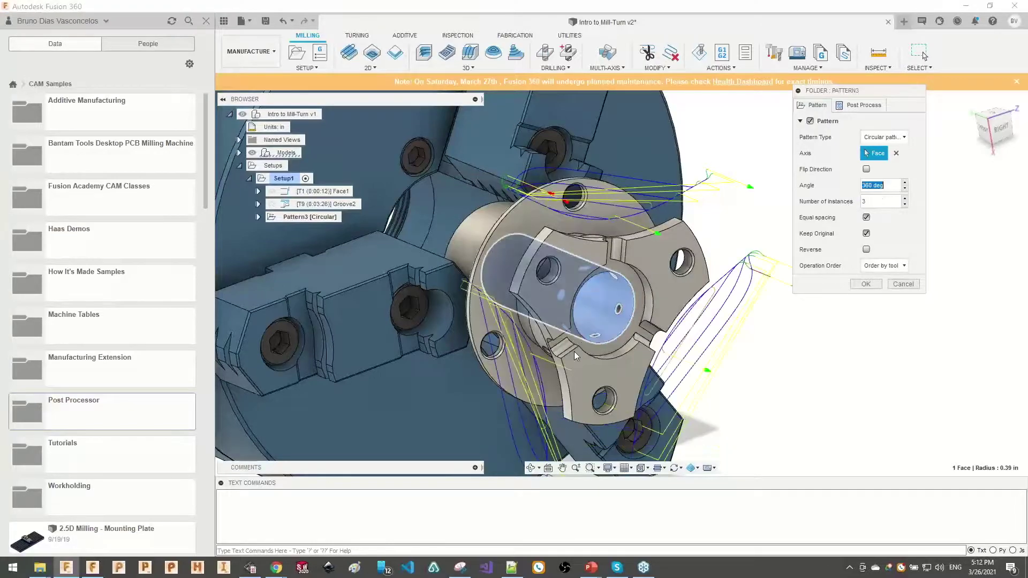
middle_click_drag(580, 340, 637, 336, "shift")
left_click(865, 284)
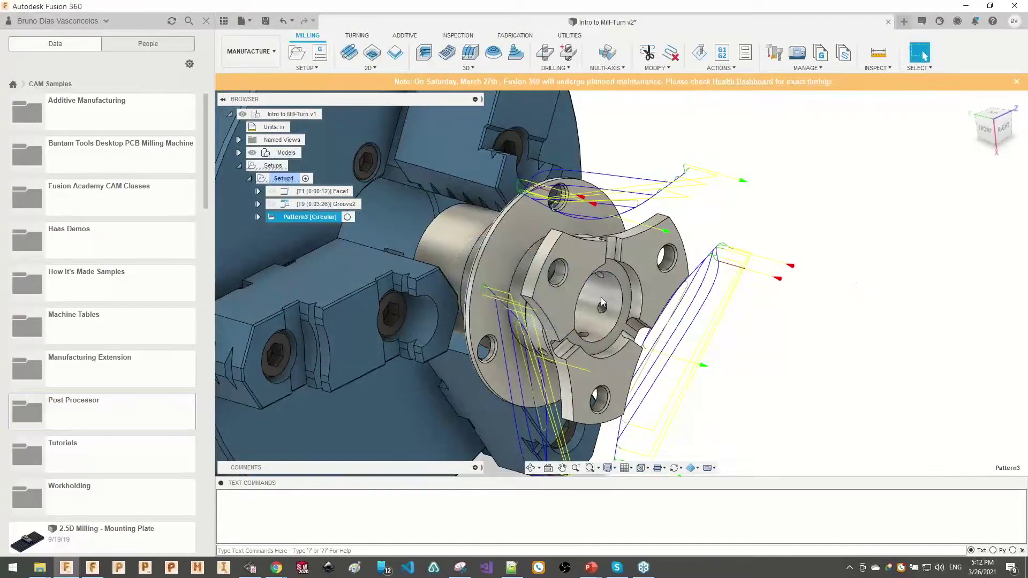
- Expand the circular pattern and compare the toolpaths of its source operations with the full patterned set
left_click(259, 217)
left_click(318, 230)
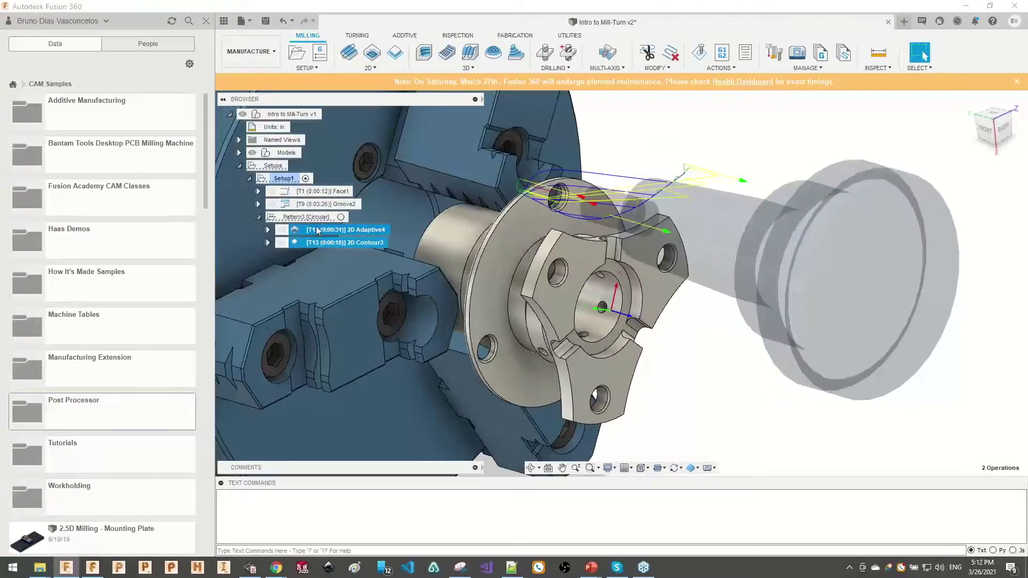
left_click(317, 217)
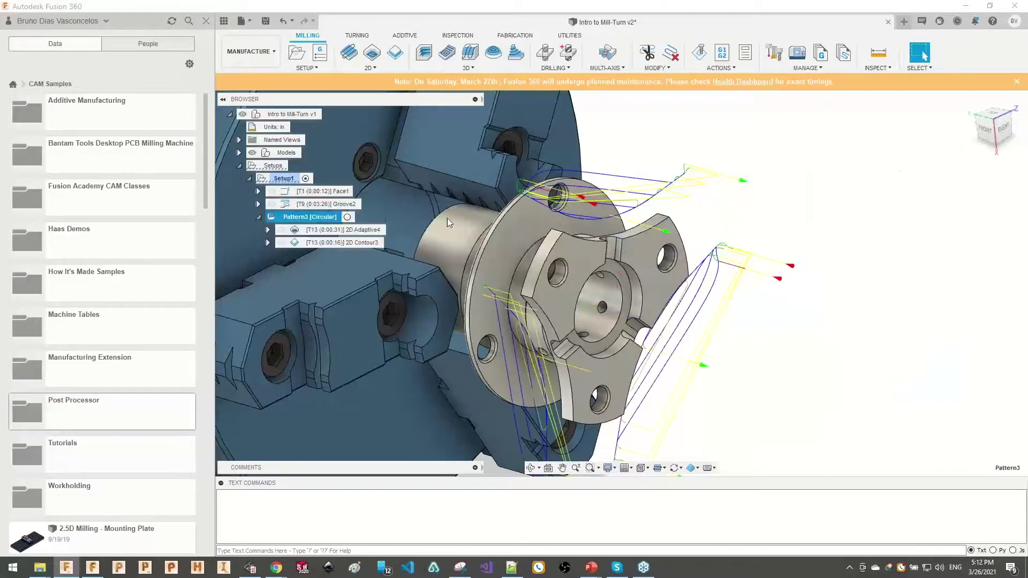
- Open the post process settings for Setup1 and check which post configurations are available
right_click(283, 177)
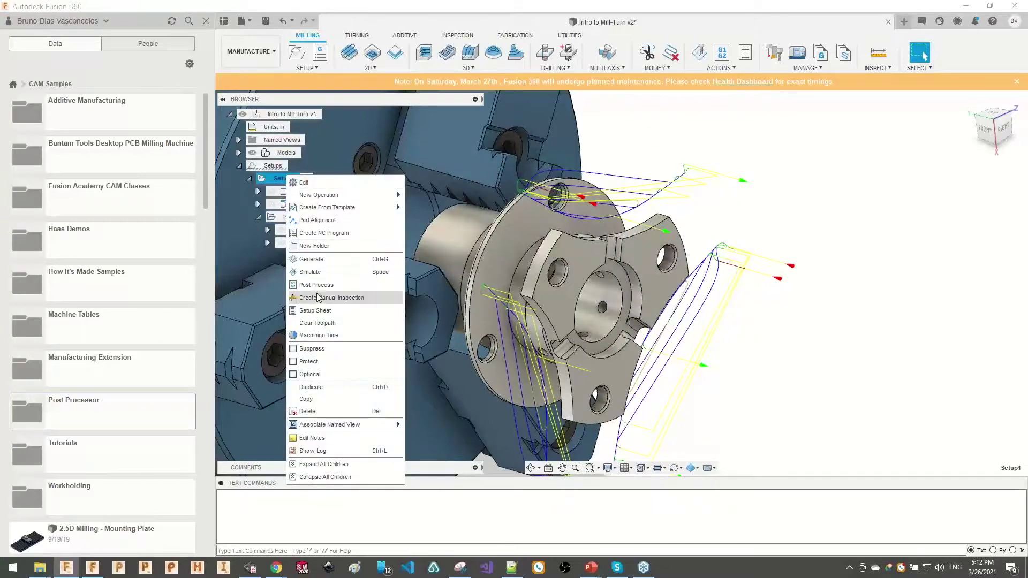
left_click(380, 274)
left_click_drag(707, 189, 594, 116)
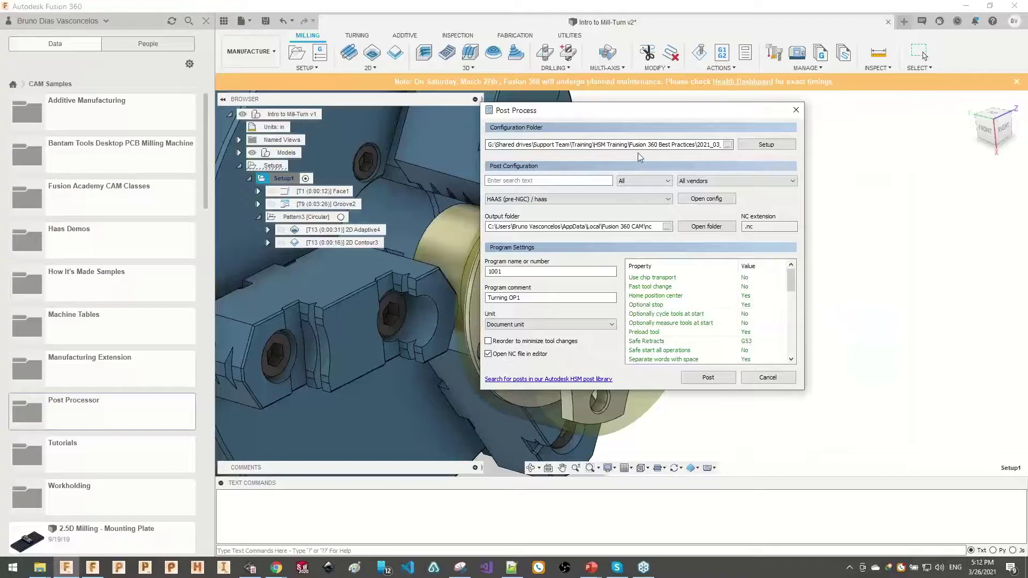
left_click(574, 200)
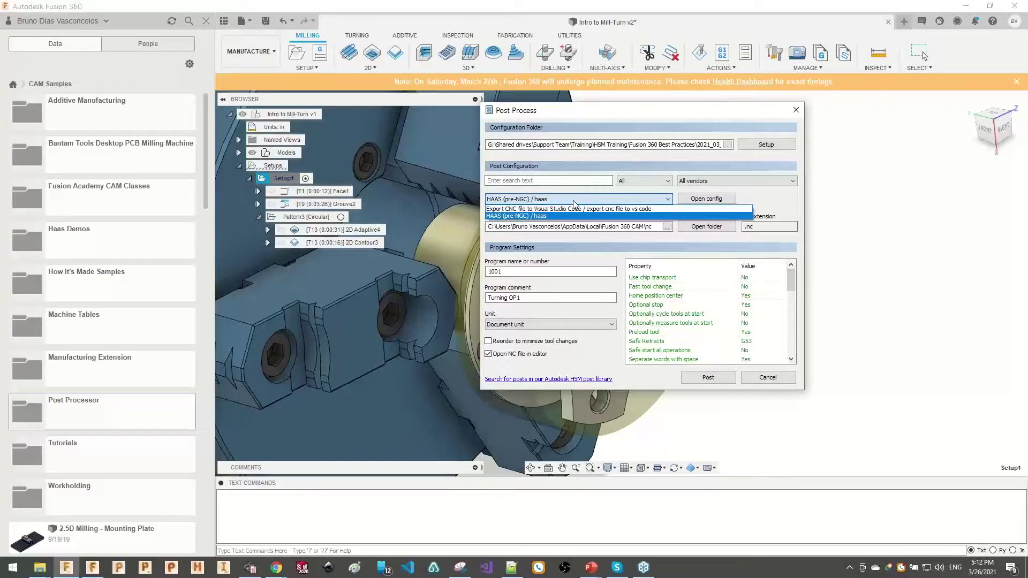
left_click(573, 202)
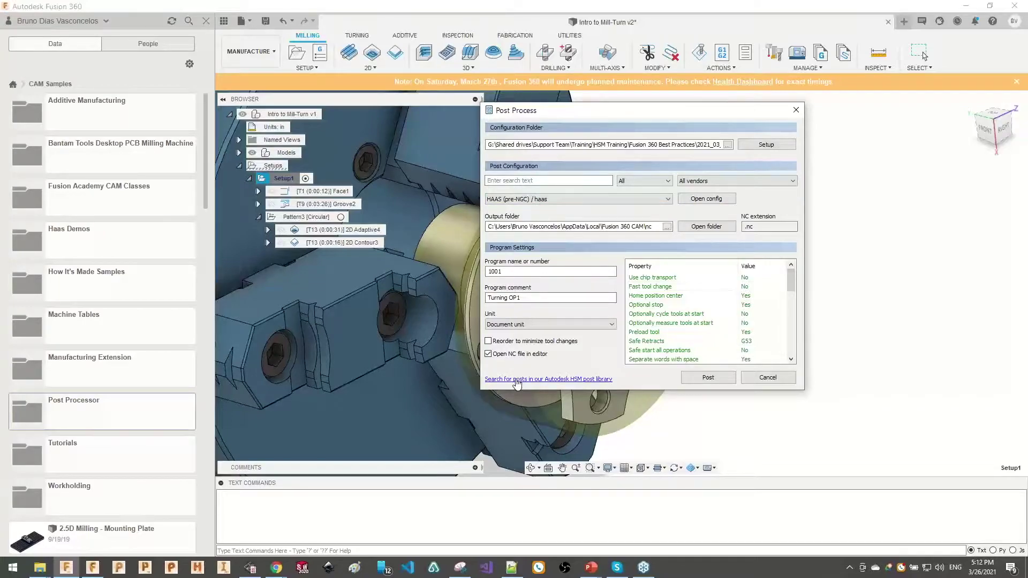
- Search the online Autodesk HSM post library for doosan and limit the results to Mill / Turn posts
left_click(516, 379)
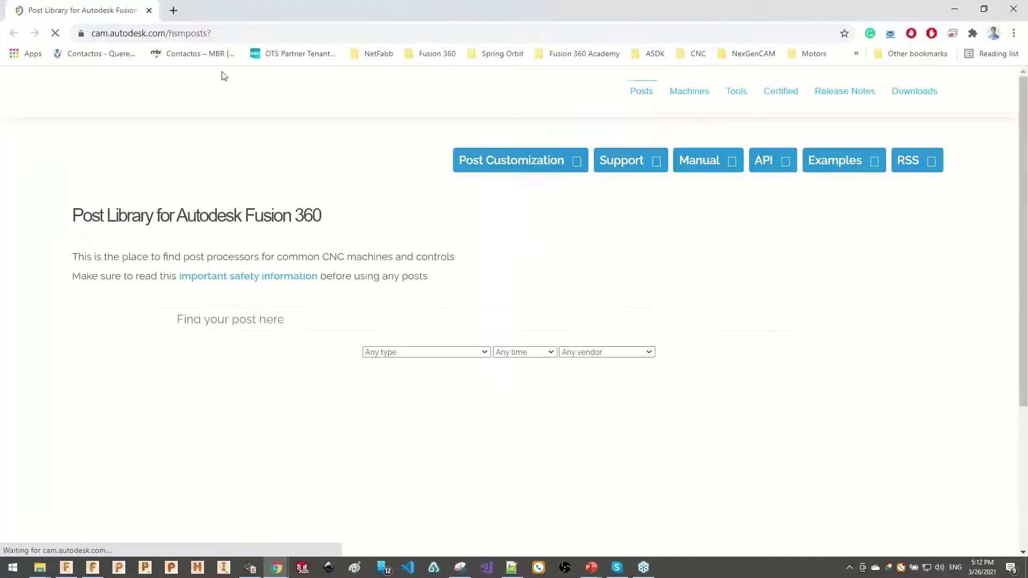
left_click(213, 321)
type("mi")
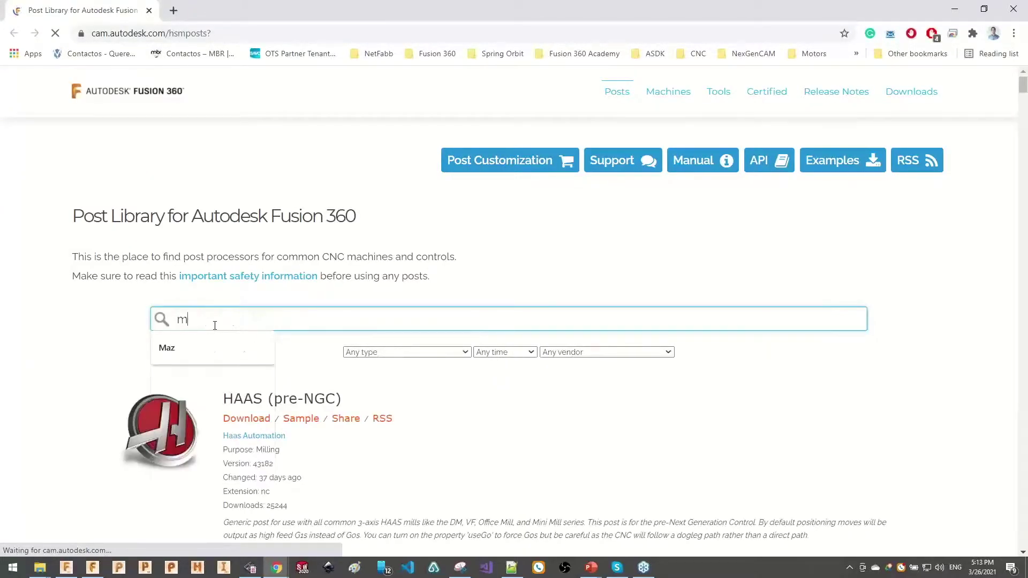
key("BackSpace")
key("BackSpace")
type("doosan")
scroll(214, 325, "down", 3)
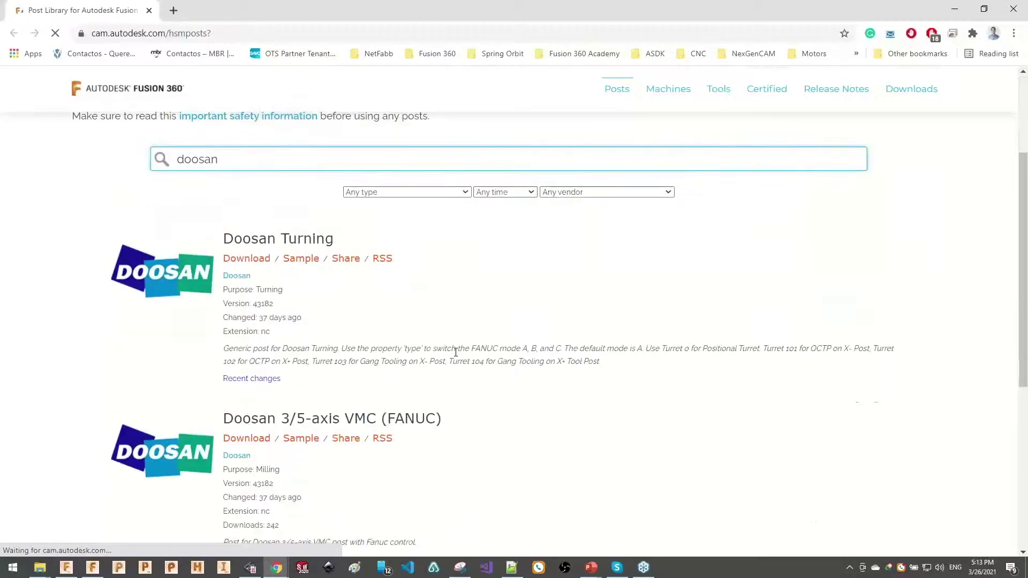
left_click(394, 175)
left_click(378, 224)
scroll(299, 227, "down", 1)
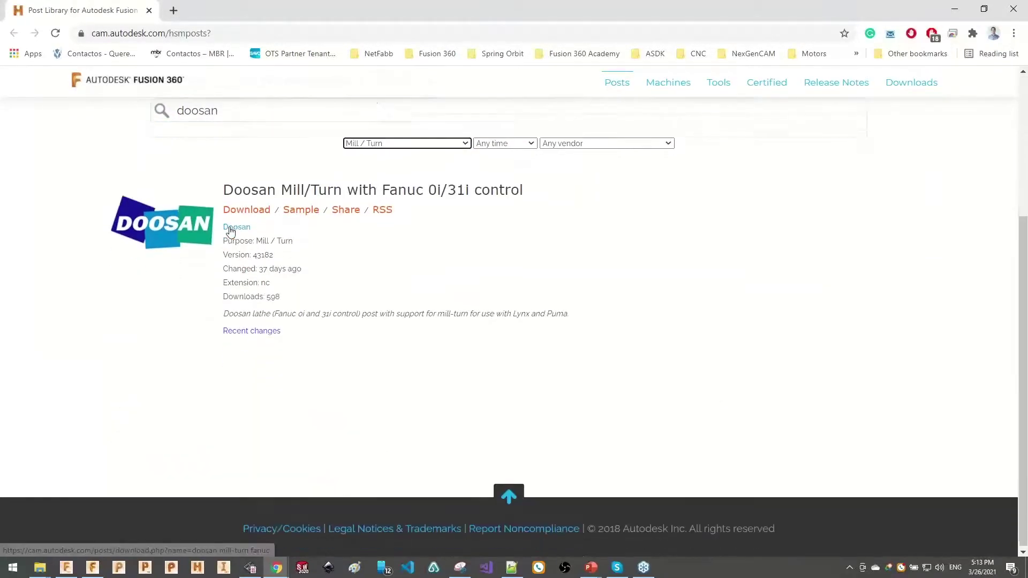
- Clear the search text and browse the library's full range of Mill / Turn posts
left_click(188, 110)
key("ctrl+a")
key("BackSpace")
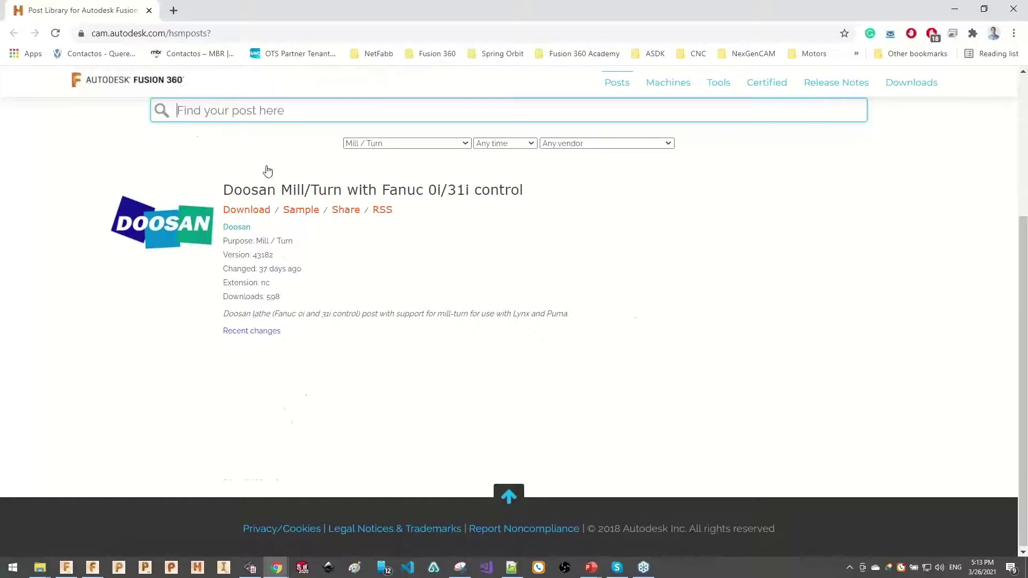
scroll(273, 228, "down", 20)
scroll(286, 306, "down", 20)
scroll(287, 340, "down", 20)
scroll(285, 354, "down", 20)
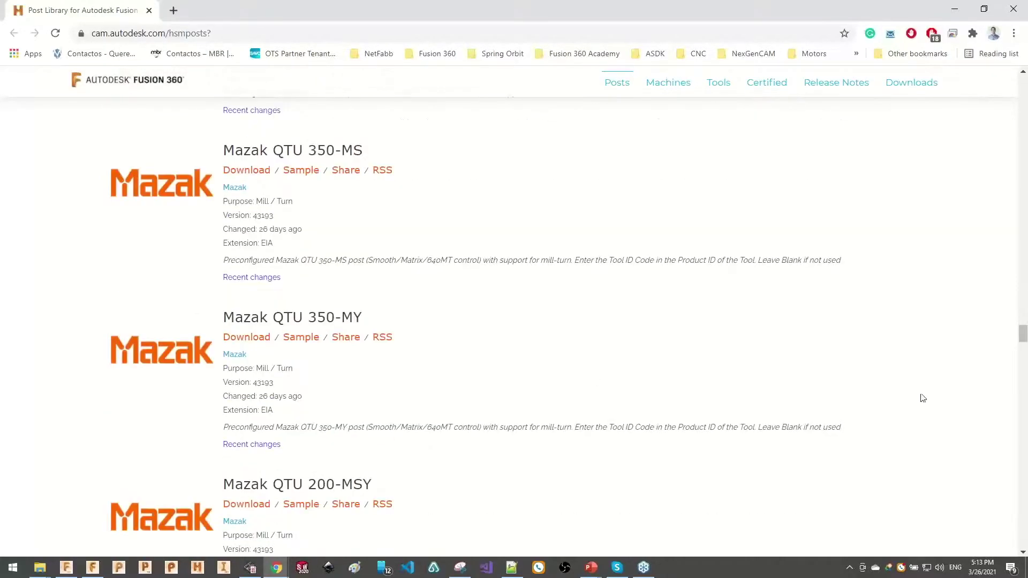
- Search the library for doosan again and download the Doosan Mill/Turn with Fanuc 0i/31i control post
left_click_drag(1022, 336, 1022, 81)
left_click(270, 320)
type("doon")
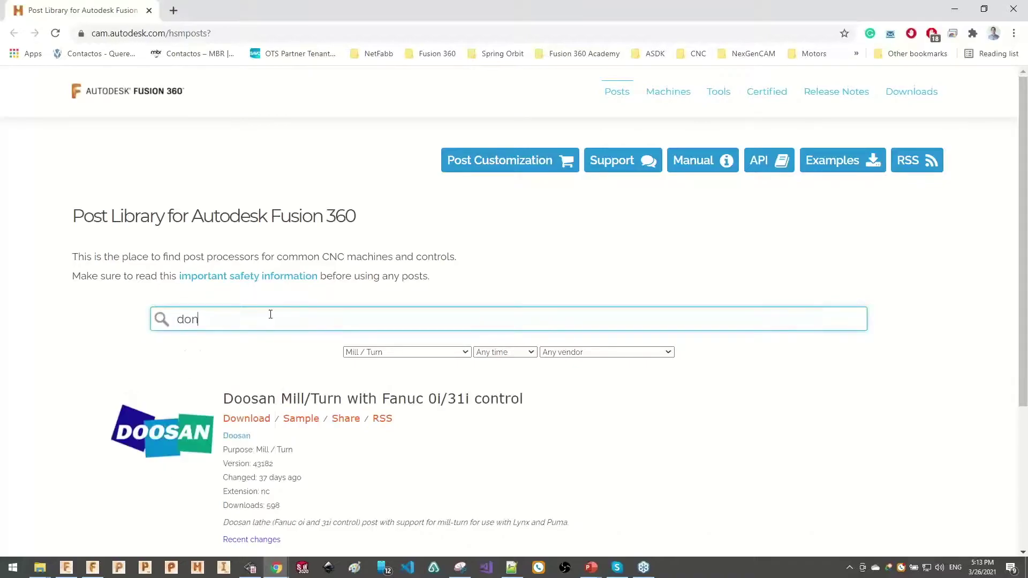
key("BackSpace")
key("BackSpace")
scroll(275, 369, "down", 1)
double_click(212, 207)
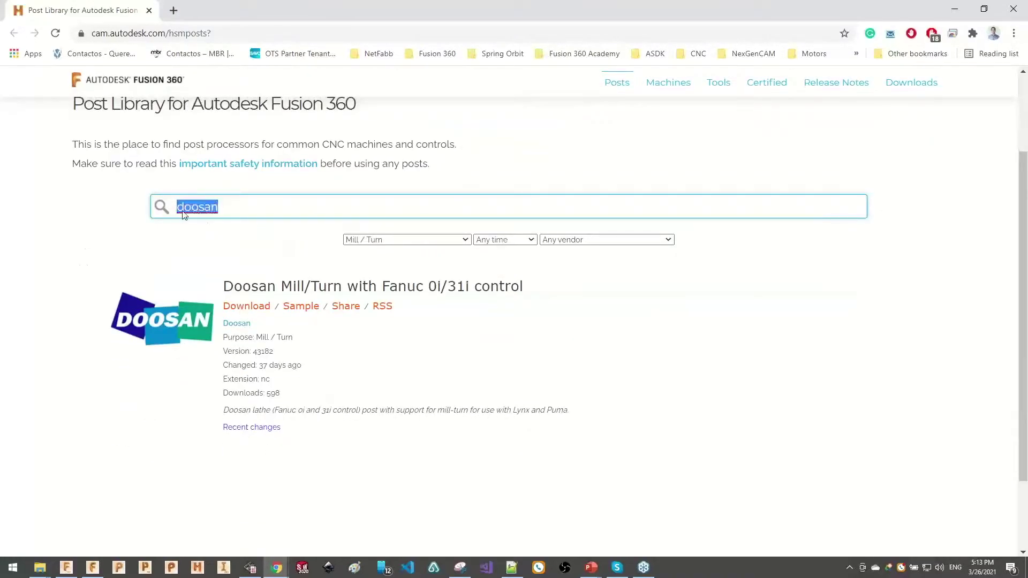
left_click(253, 310)
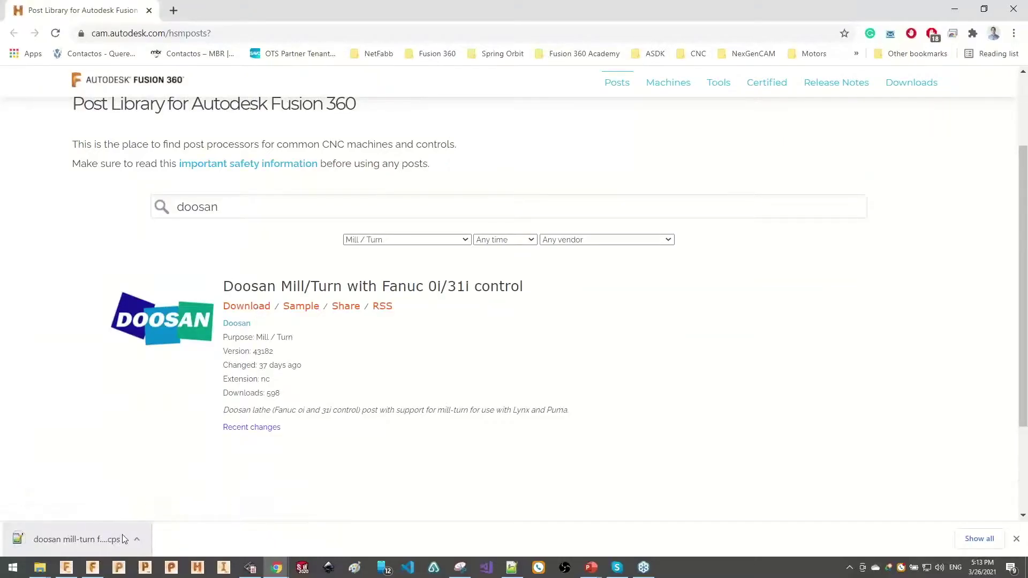
- Put the downloaded Doosan mill-turn post file into the 2021_03_26 folder and show that folder in File Explorer
left_click_drag(91, 541, 638, 485)
key("alt+Tab")
left_click(638, 485)
left_click(524, 484)
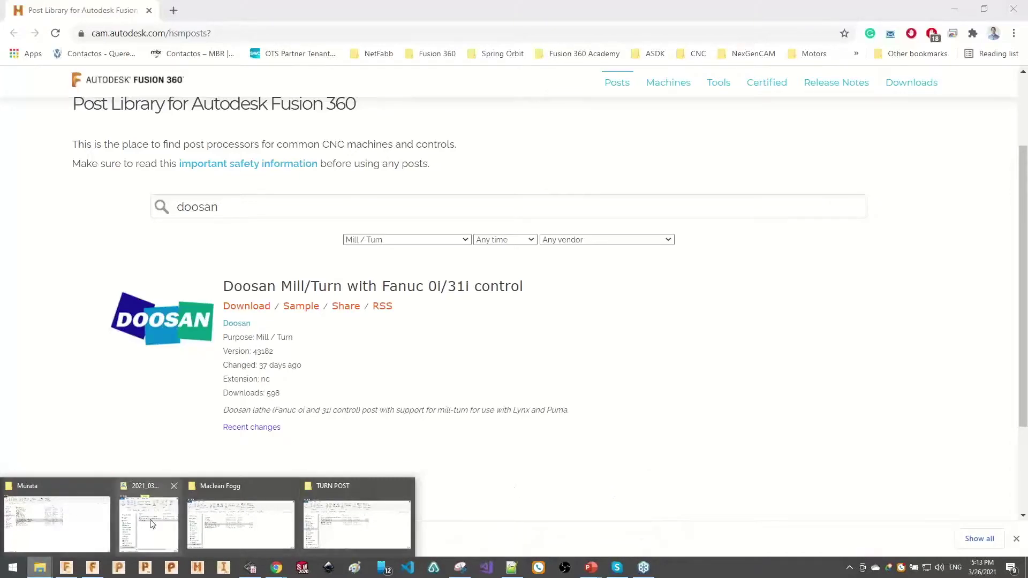
left_click_drag(70, 541, 459, 480)
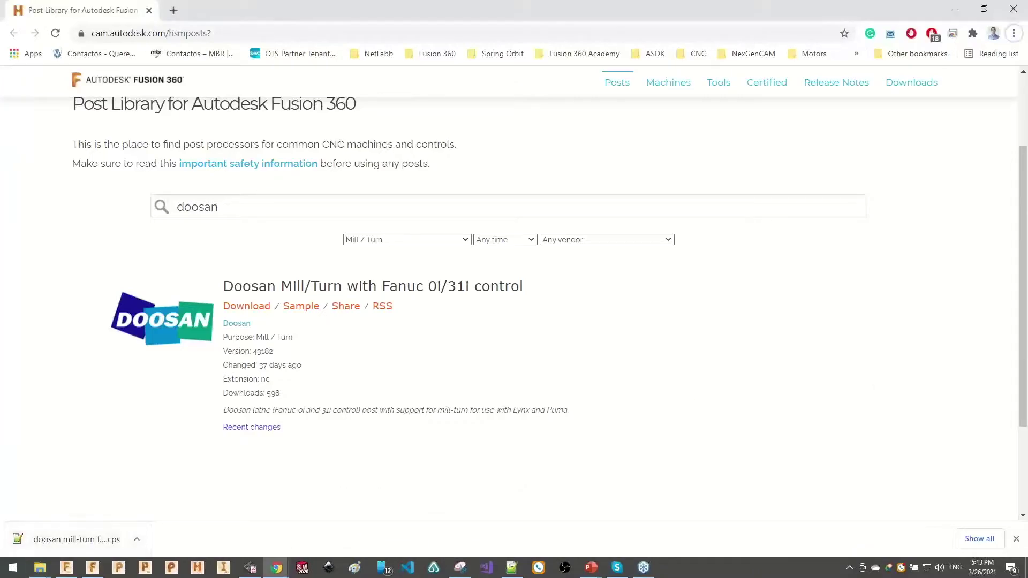
key("super+e")
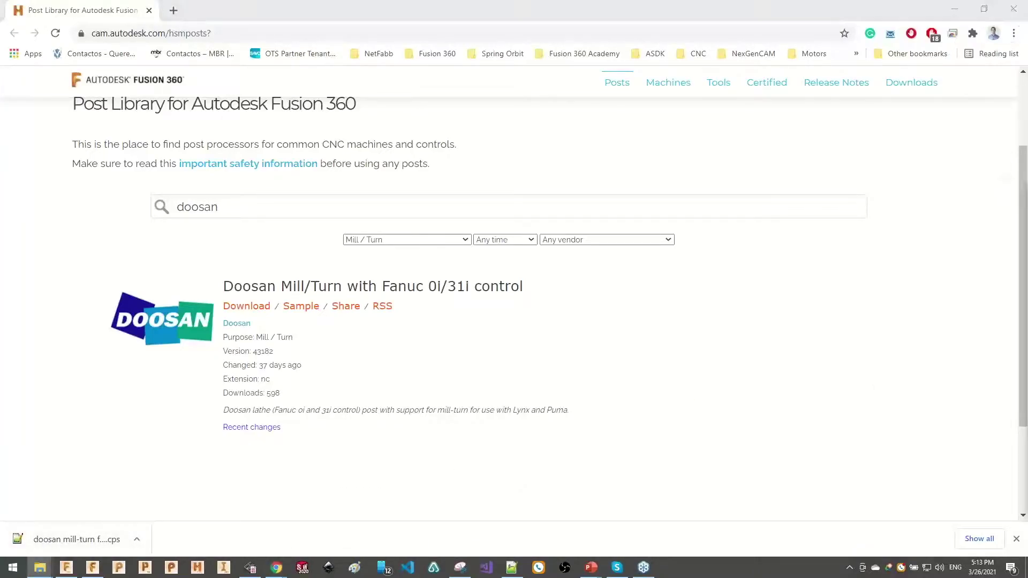
- Check the files in the 2021_03_26 folder and copy the folder's full path
left_click(535, 218)
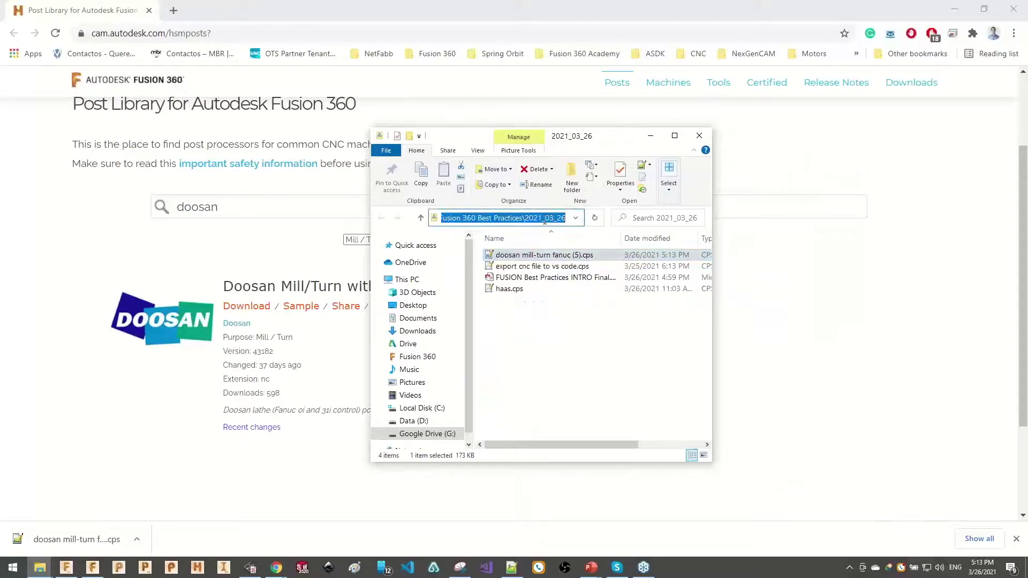
left_click(533, 219)
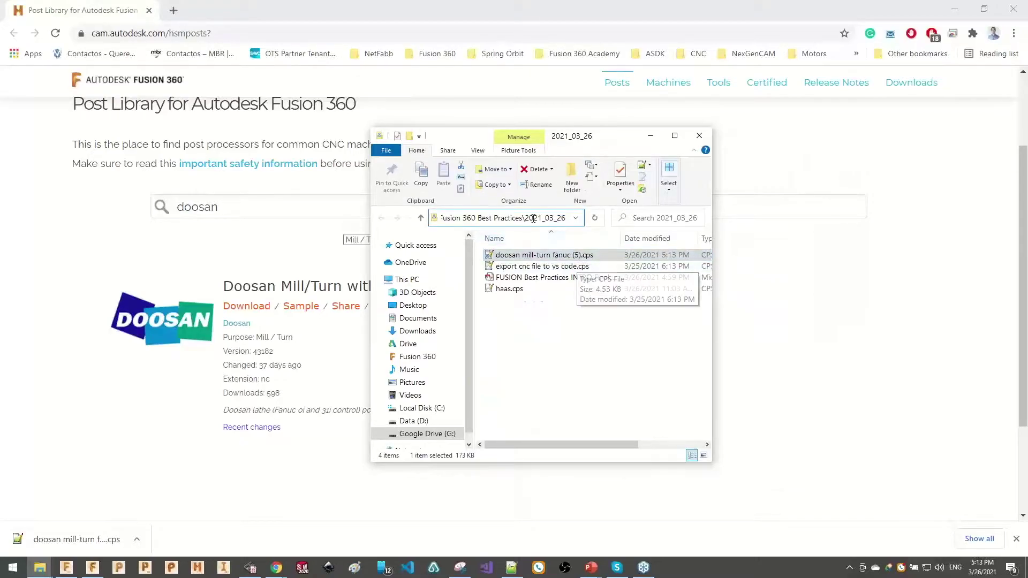
left_click(529, 277)
left_click(511, 289)
left_click(563, 218)
key("ctrl+a")
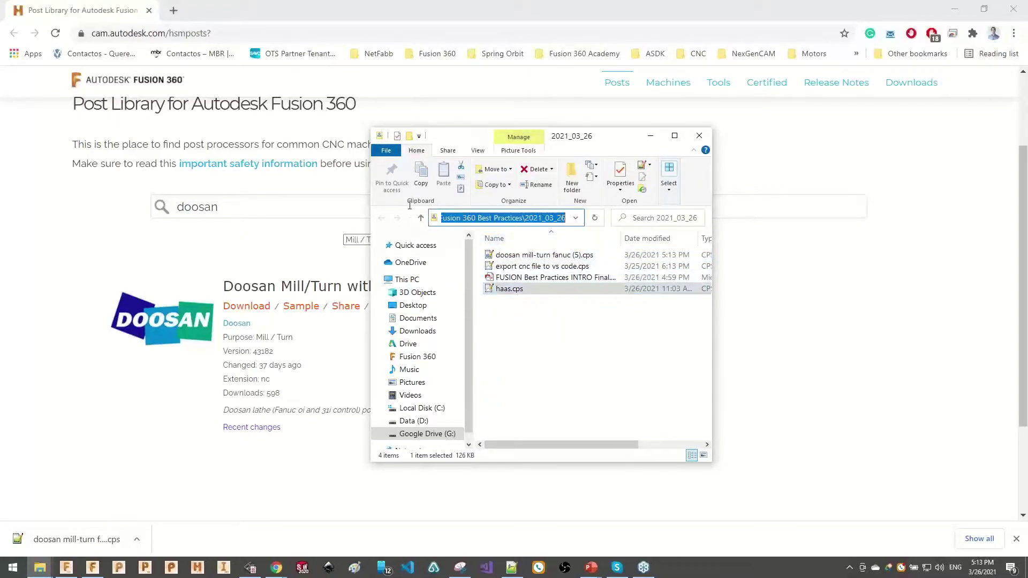
- Switch back to Fusion 360 and enter the copied folder path as the post configuration folder
key("alt+Tab")
left_click(565, 144)
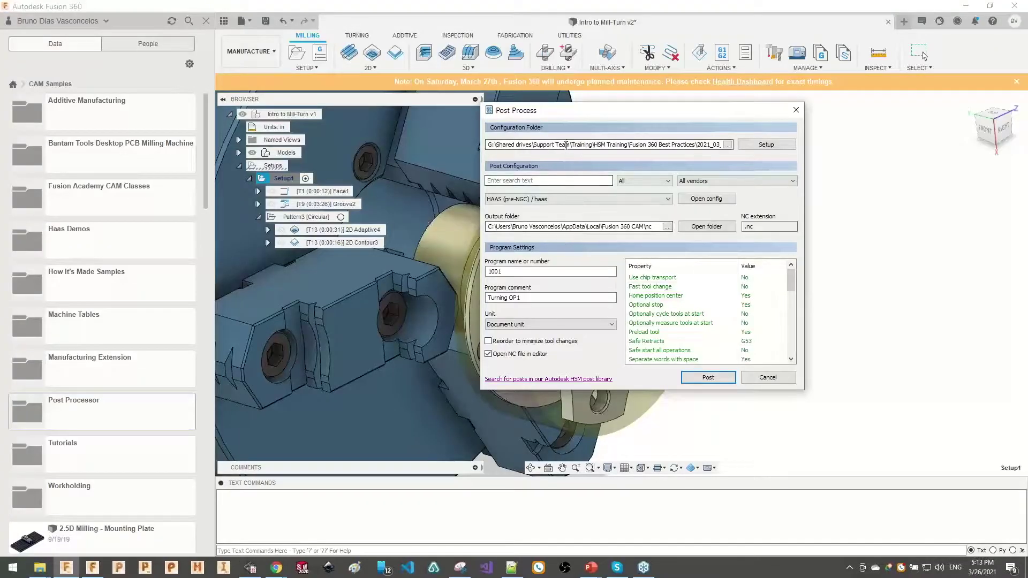
key("ctrl+a")
key("ctrl+v")
key("Tab")
left_click(560, 199)
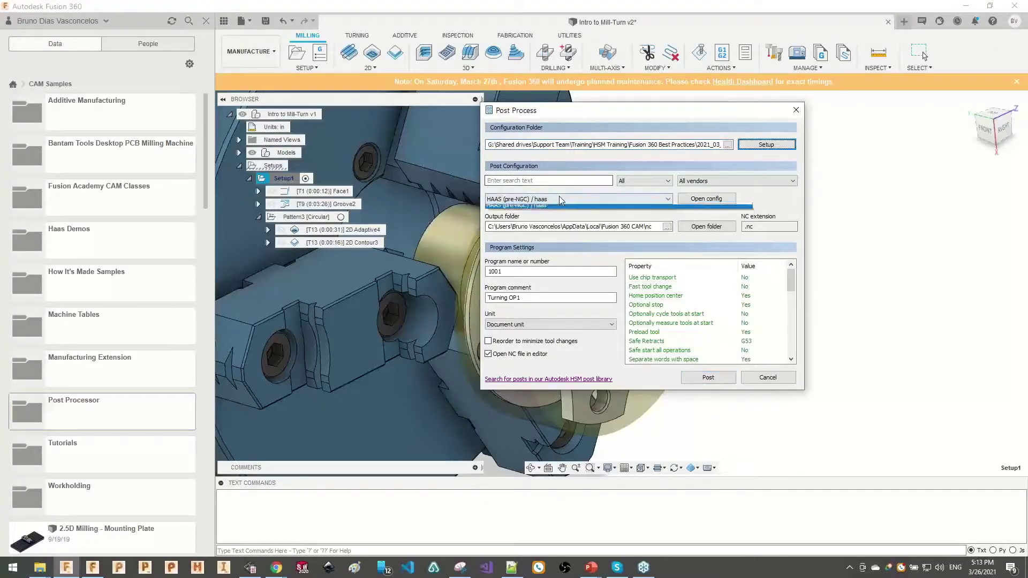
left_click(574, 164)
left_click(576, 146)
key("ctrl+a")
key("ctrl+v")
key("Tab")
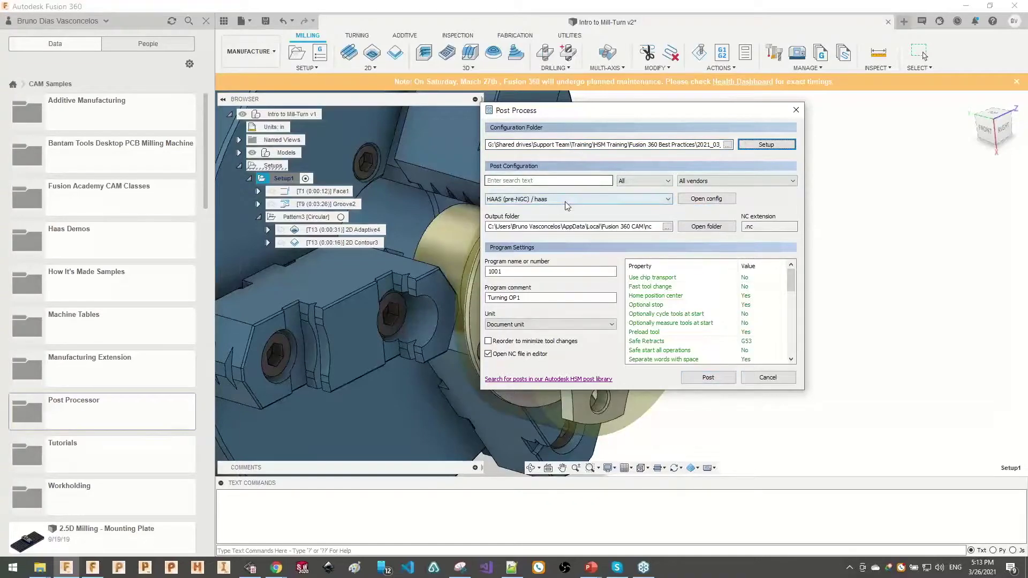
- Browse to 2021_03_26 as the configuration folder and choose the Doosan Mill/Turn with Fanuc 0i/31i control post
left_click(621, 146)
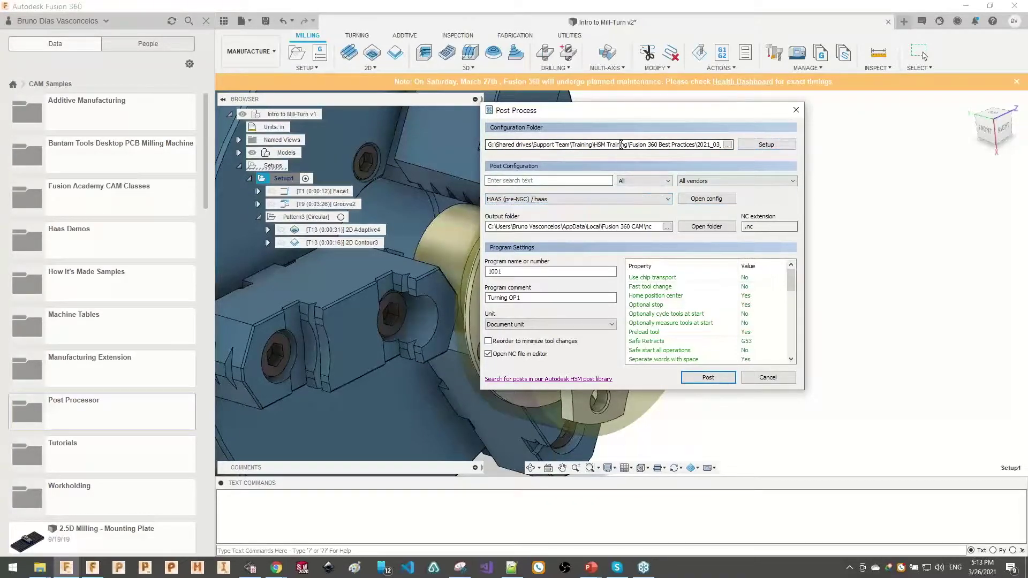
left_click(726, 145)
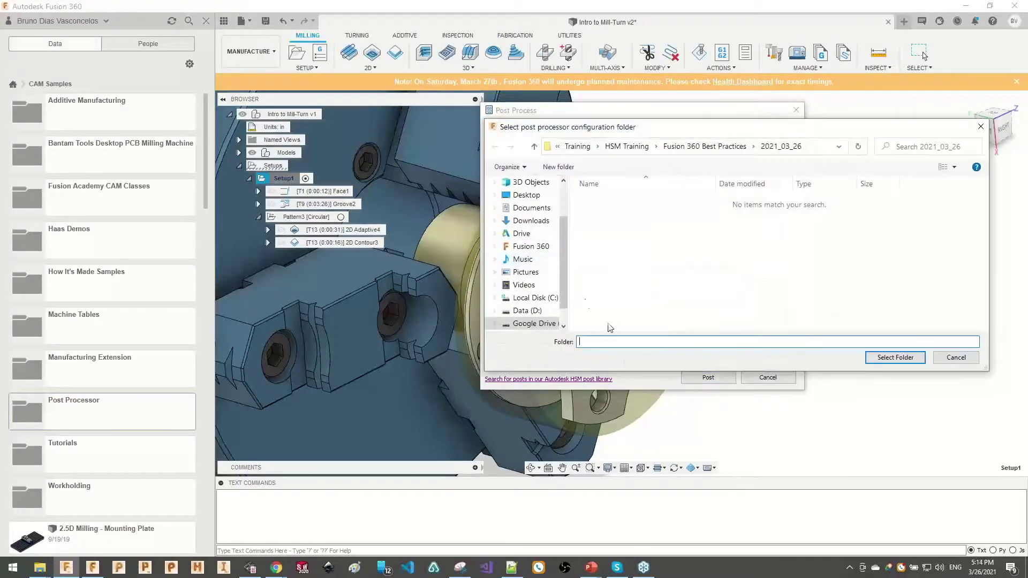
left_click(895, 357)
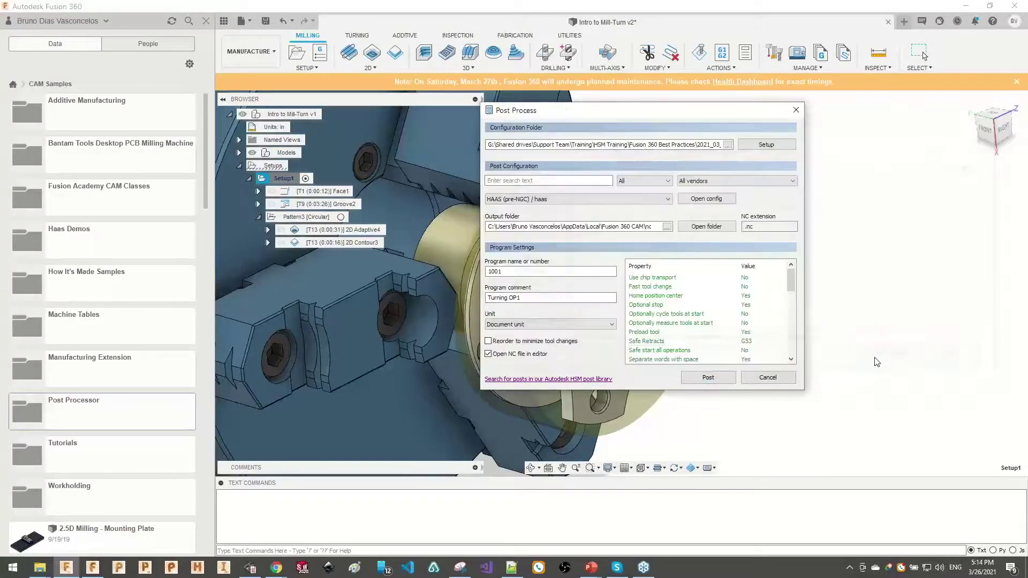
left_click(535, 199)
left_click(529, 214)
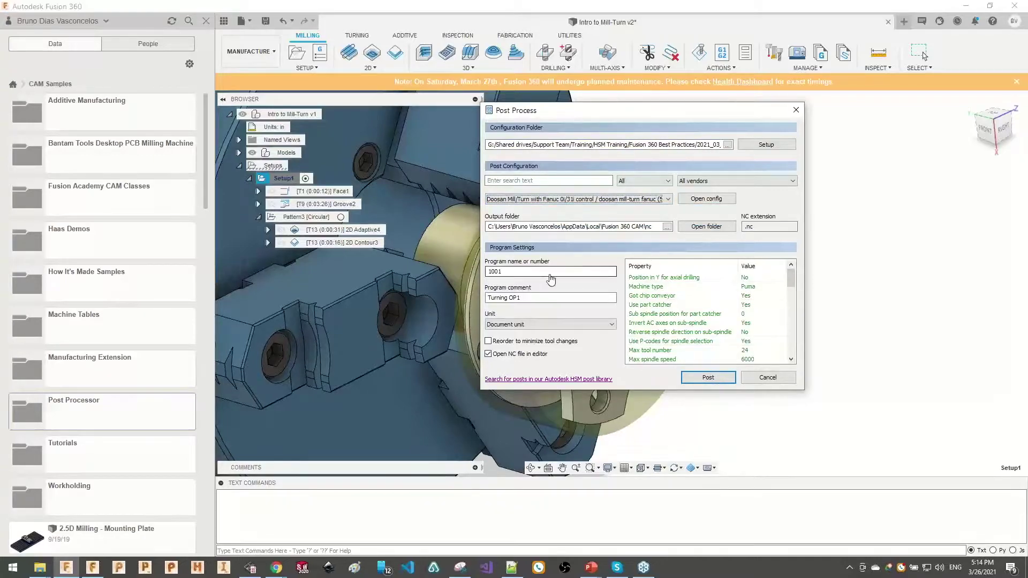
- Post the program as 1001.nc, replacing the existing file, and bring up the NC code editor
left_click(710, 378)
key("Return")
key("Left")
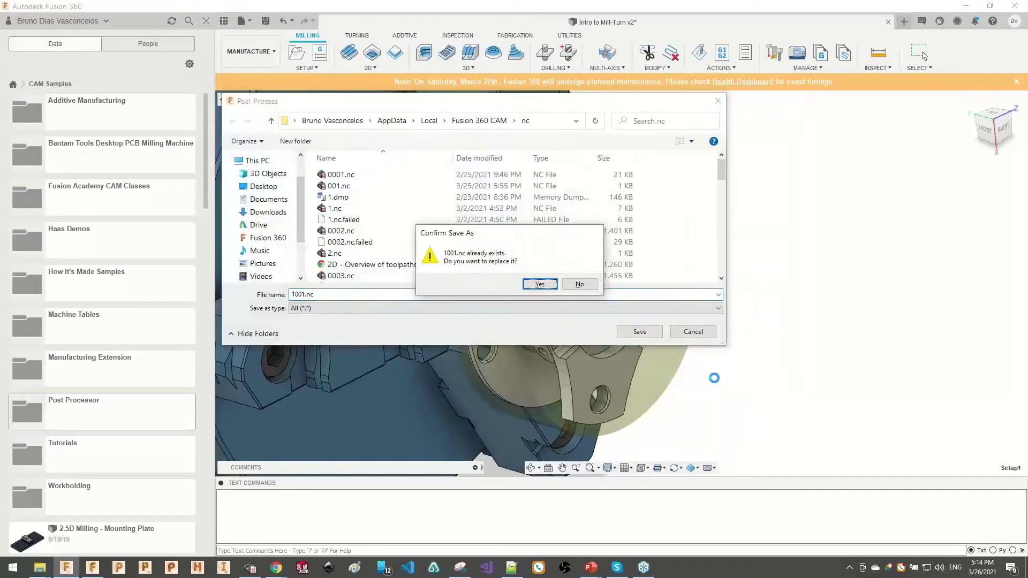
key("Return")
left_click(246, 574)
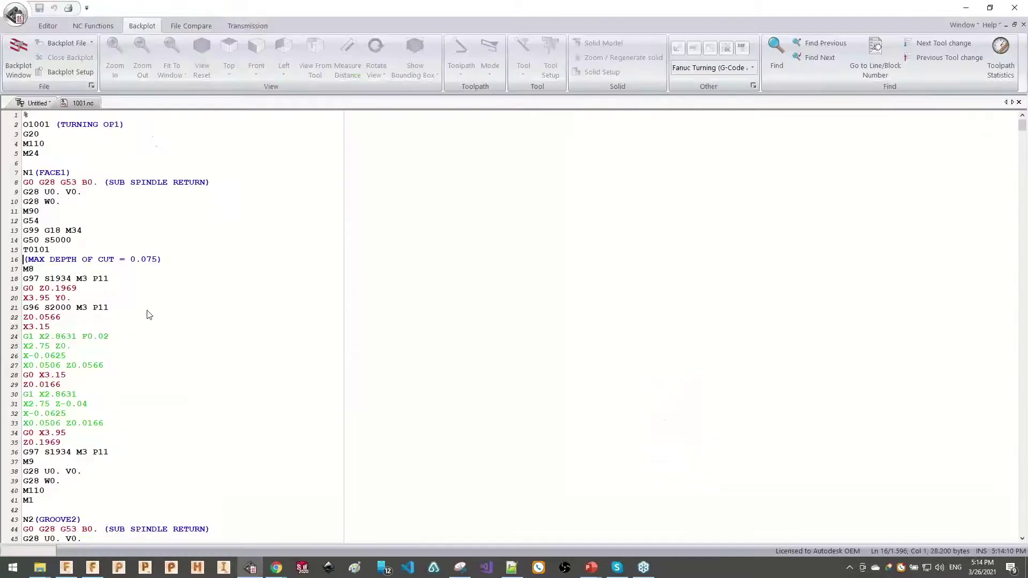
- Skim the posted code, open its toolpath backplot, and set the machine type to ISO Milling
scroll(215, 358, "down", 11)
scroll(190, 368, "down", 20)
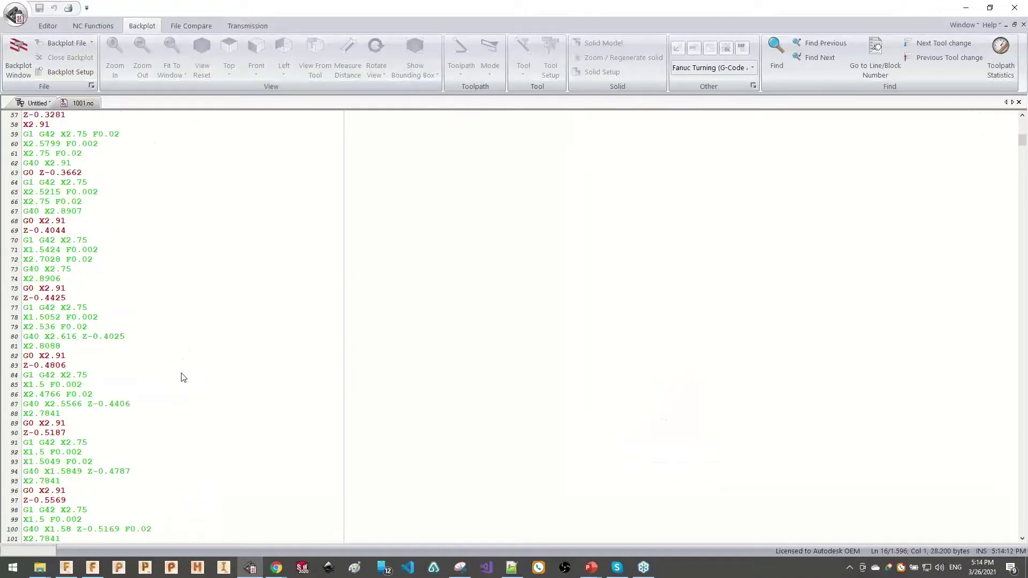
scroll(88, 316, "up", 20)
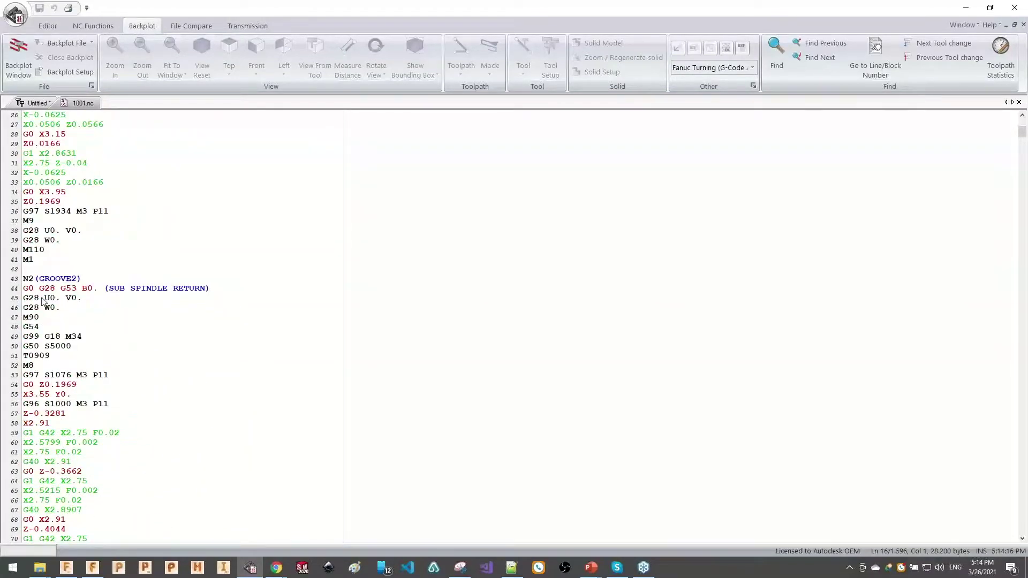
left_click(19, 57)
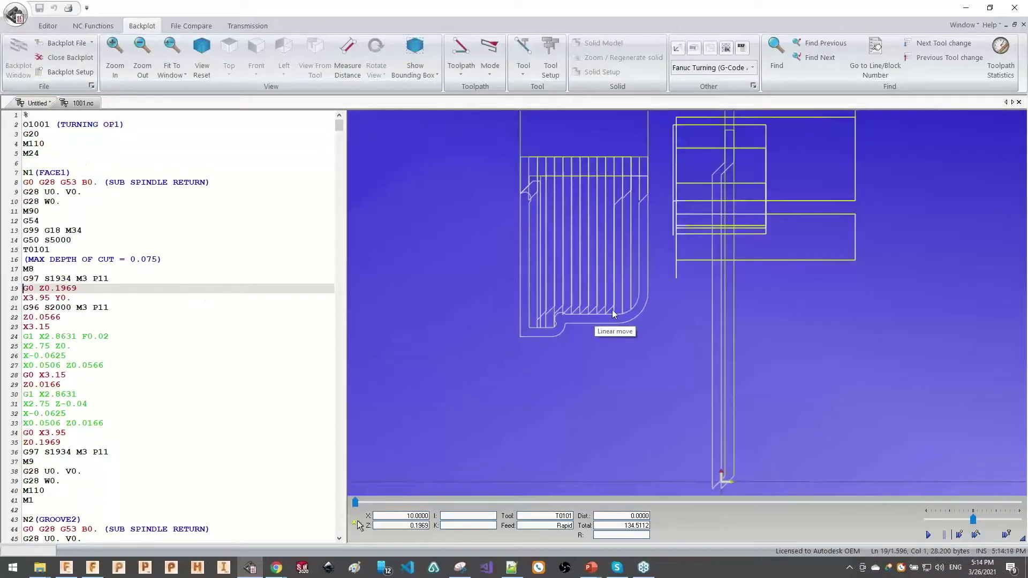
left_click(704, 68)
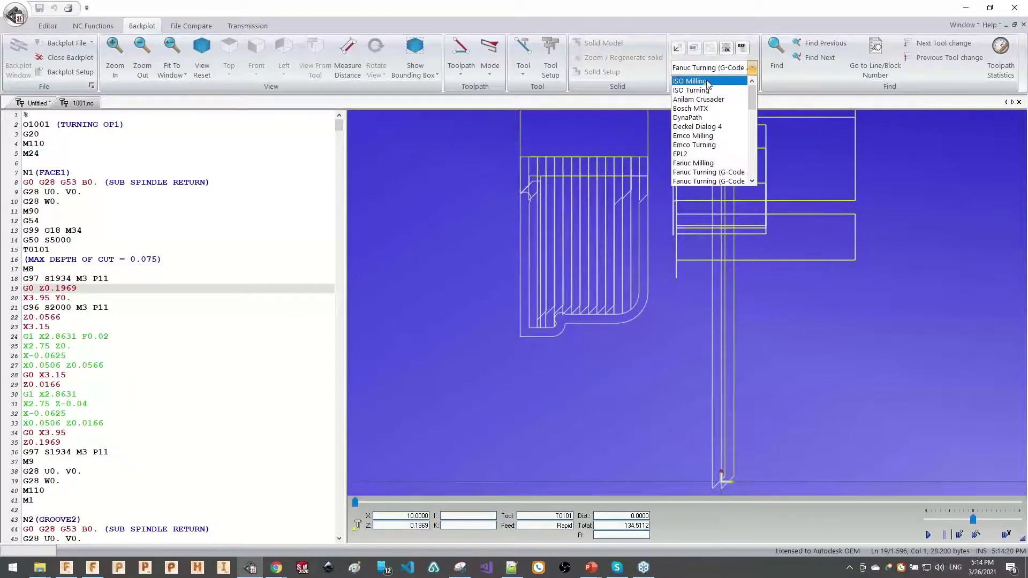
left_click(702, 83)
left_click_drag(611, 319, 798, 359)
- Examine the start of the 2D Adaptive4 code and show the tool in the backplot at the G1 Z-0.2012 F39.37 line
scroll(261, 328, "down", 20)
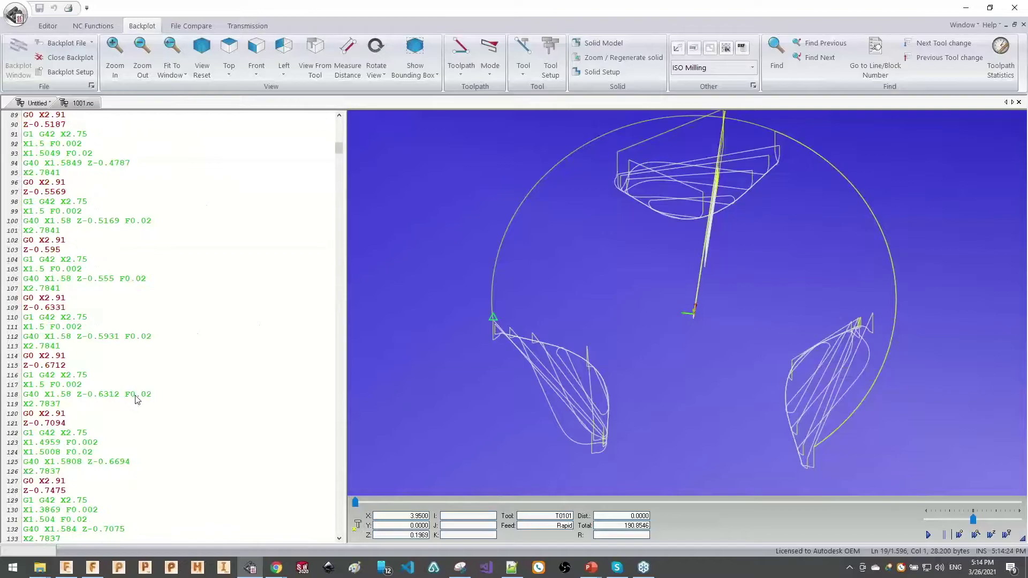
scroll(143, 399, "down", 18)
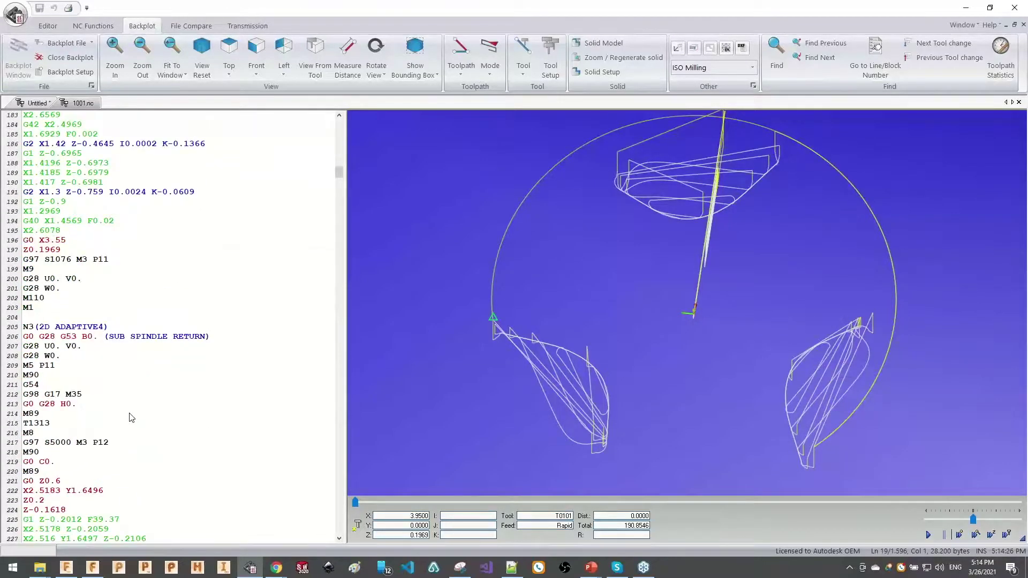
scroll(107, 415, "down", 3)
left_click_drag(67, 394, 106, 441)
left_click(82, 423)
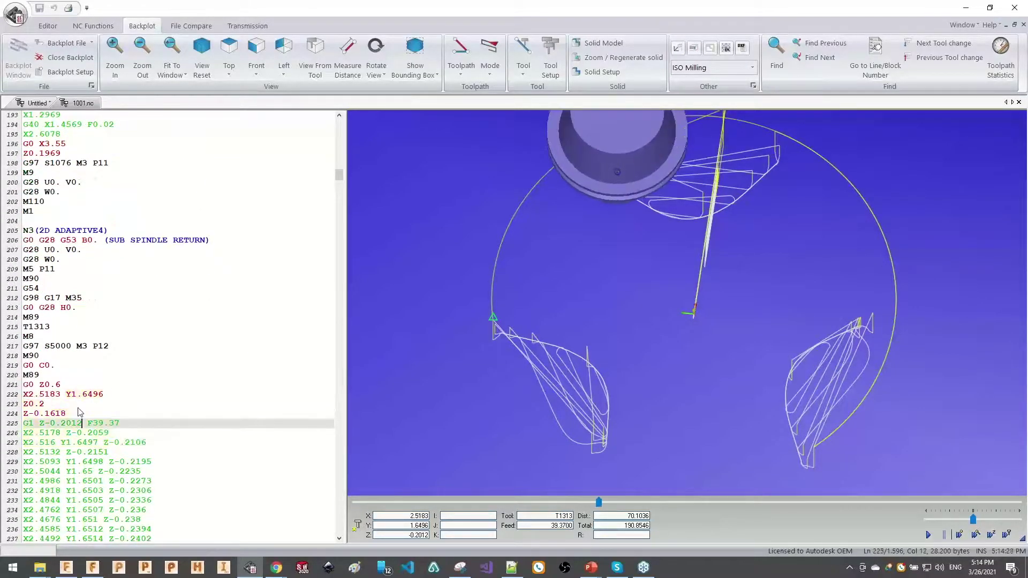
- Examine the first moves of the 2D Adaptive4 code against the backplot and hide the tool display
left_click_drag(67, 394, 104, 441)
left_click(87, 423)
left_click_drag(632, 358, 697, 282)
left_click(519, 49)
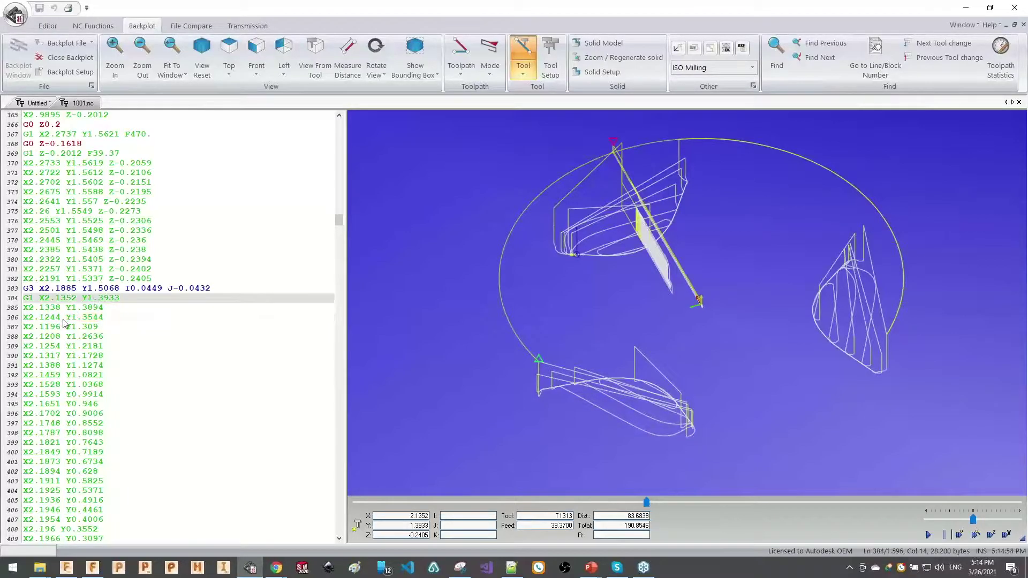
- Trace the X2.1317 Y1.1728 move in the backplot and return to the start of the N3 (2D ADAPTIVE4) block
left_click(92, 319)
left_click_drag(23, 356, 60, 361)
mouse_move(631, 328)
left_mouse_down()
mouse_move(651, 329)
mouse_move(603, 318)
mouse_move(625, 373)
left_mouse_up()
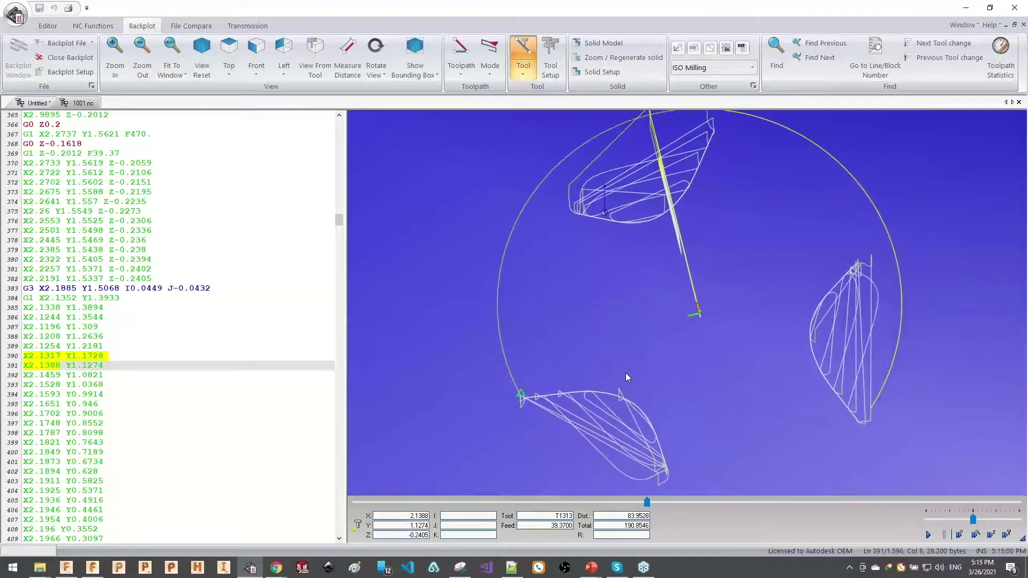
scroll(170, 318, "up", 9)
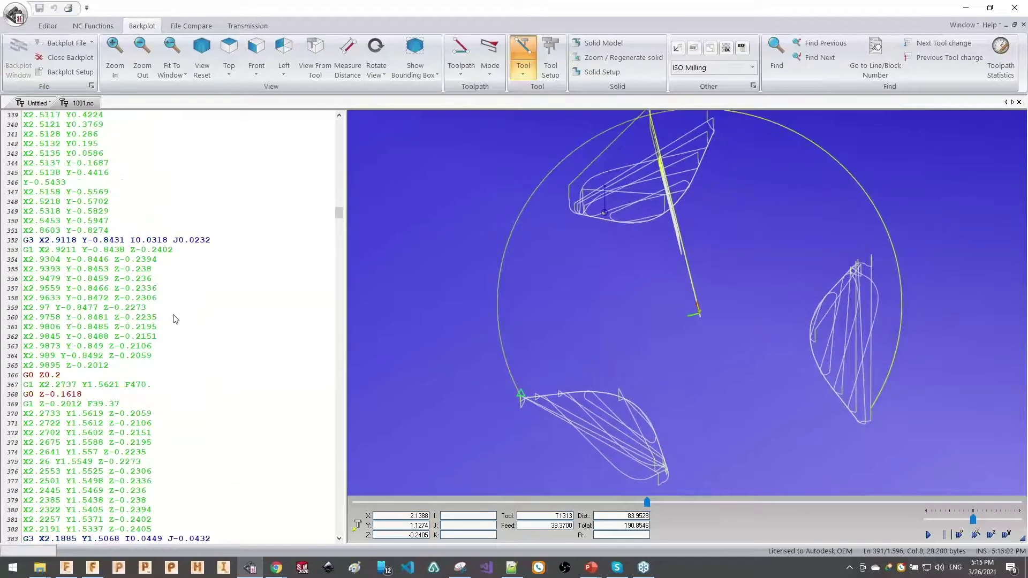
scroll(172, 319, "up", 20)
scroll(128, 332, "up", 7)
scroll(88, 239, "up", 16)
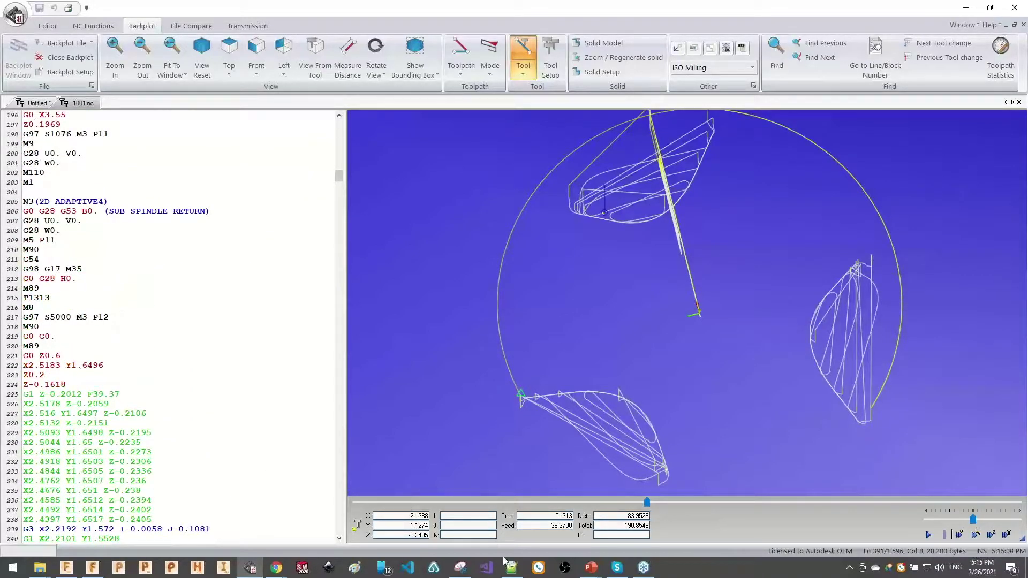
- Open doosan mill-turn fanuc (5).cps from the 2021_03_26 folder in Notepad++
mouse_move(512, 571)
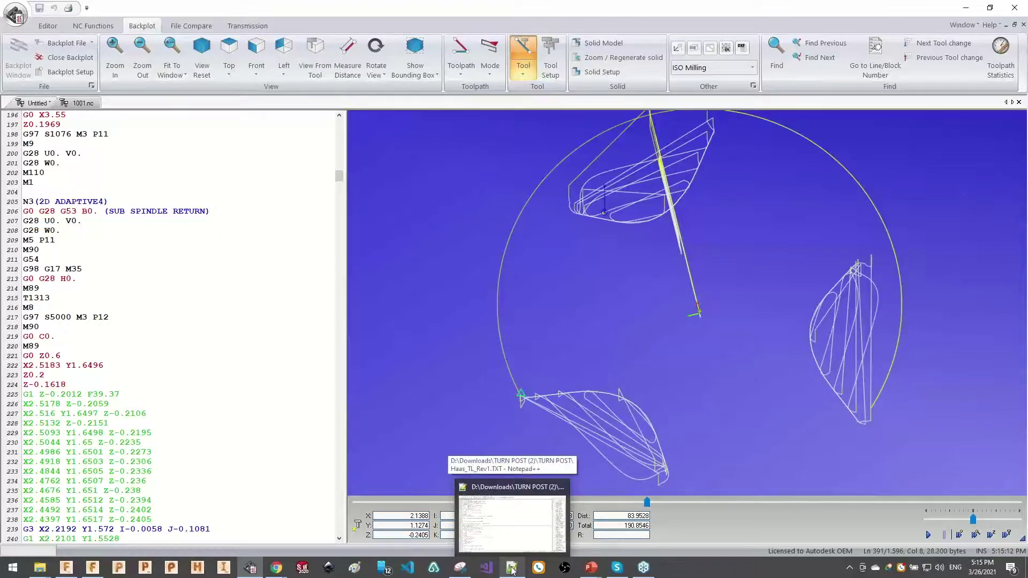
left_click(511, 567)
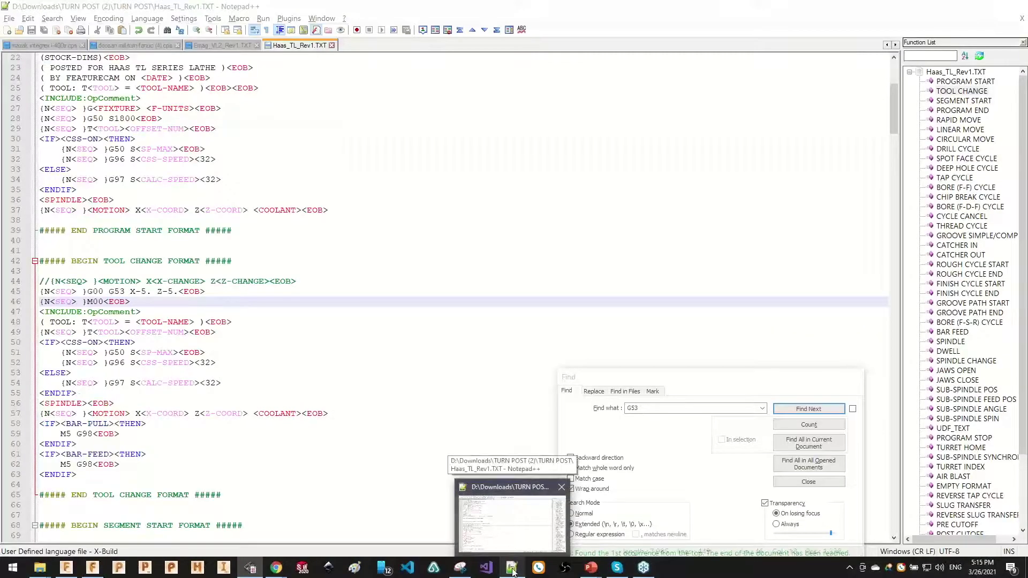
left_click(511, 567)
mouse_move(40, 567)
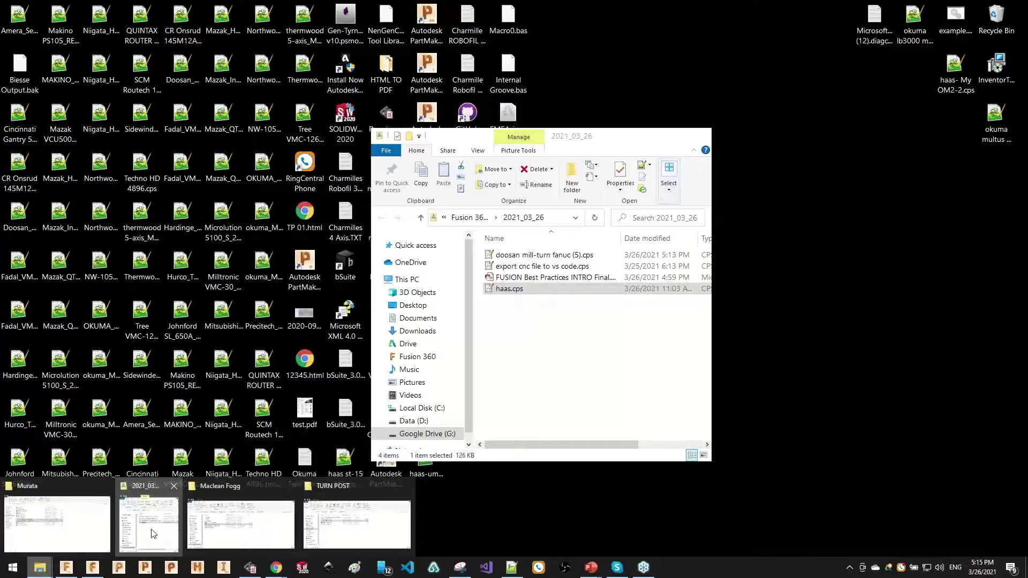
left_click(148, 533)
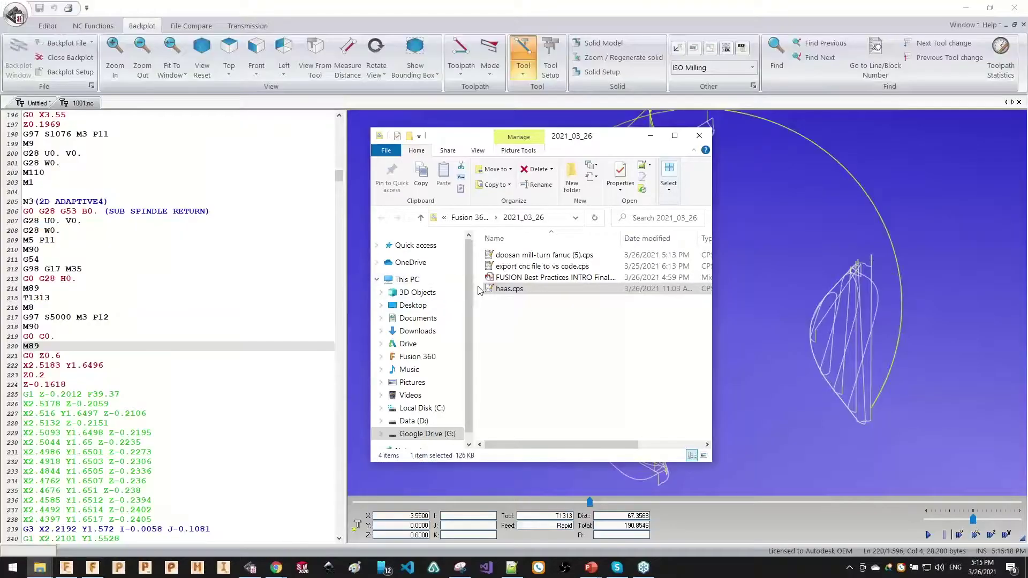
double_click(551, 256)
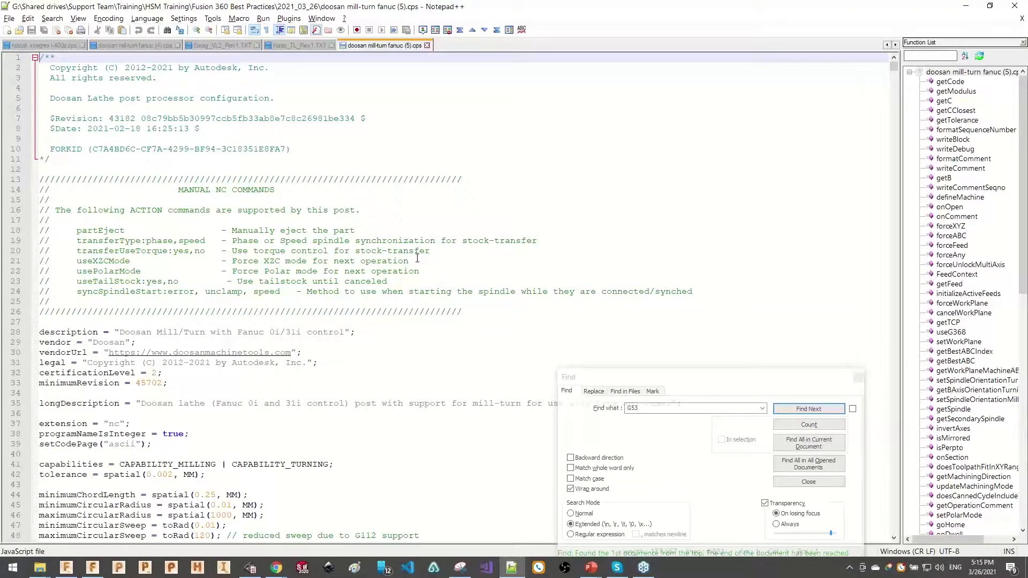
- Skim the Doosan post from its header through the first user-defined properties
scroll(417, 258, "down", 20)
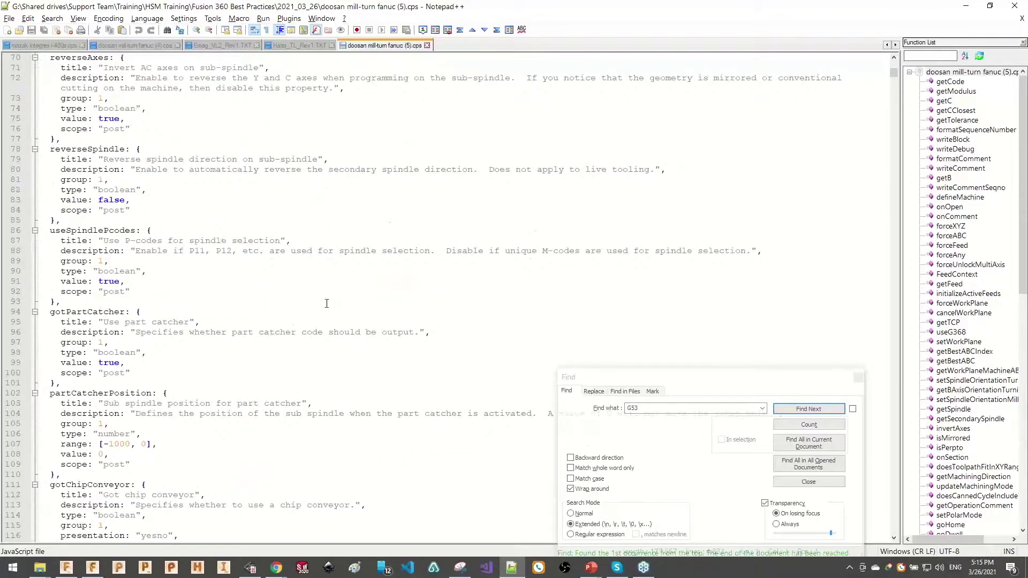
scroll(326, 304, "down", 20)
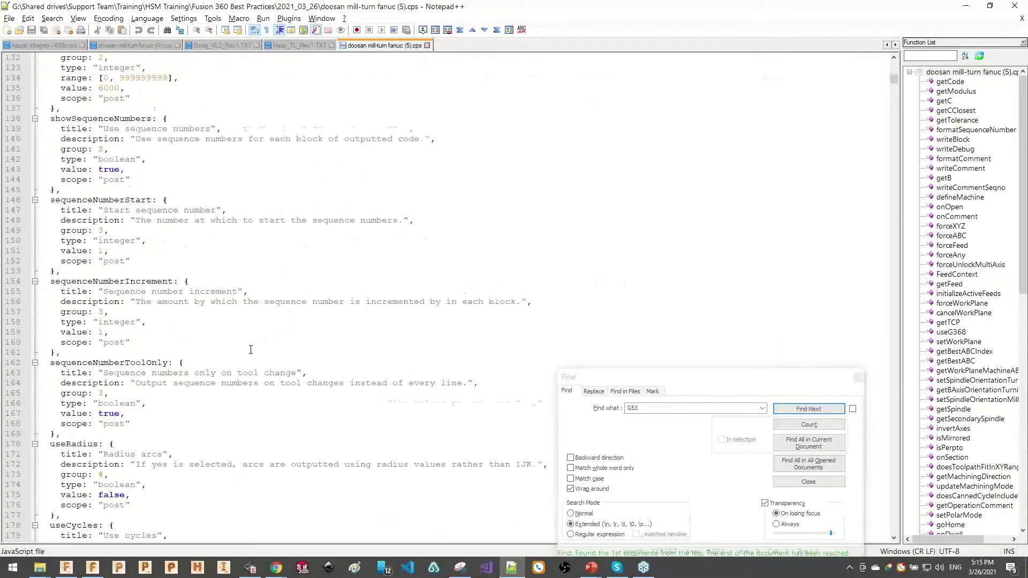
scroll(250, 350, "down", 10)
- Switch to Fusion 360 and inspect the 2D Contour3 toolpath on the part from the Right view
key("alt+Tab")
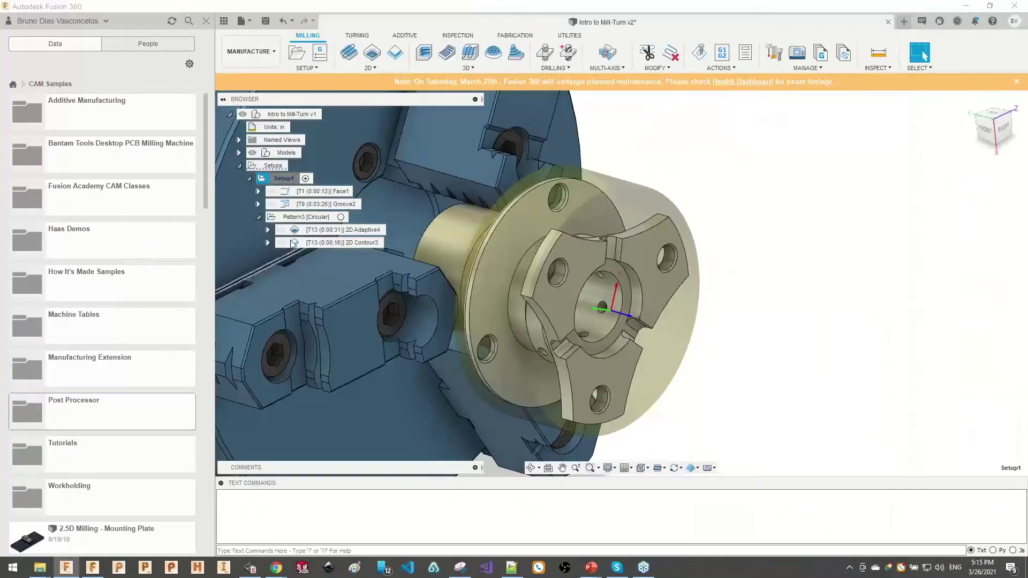
left_click(332, 243)
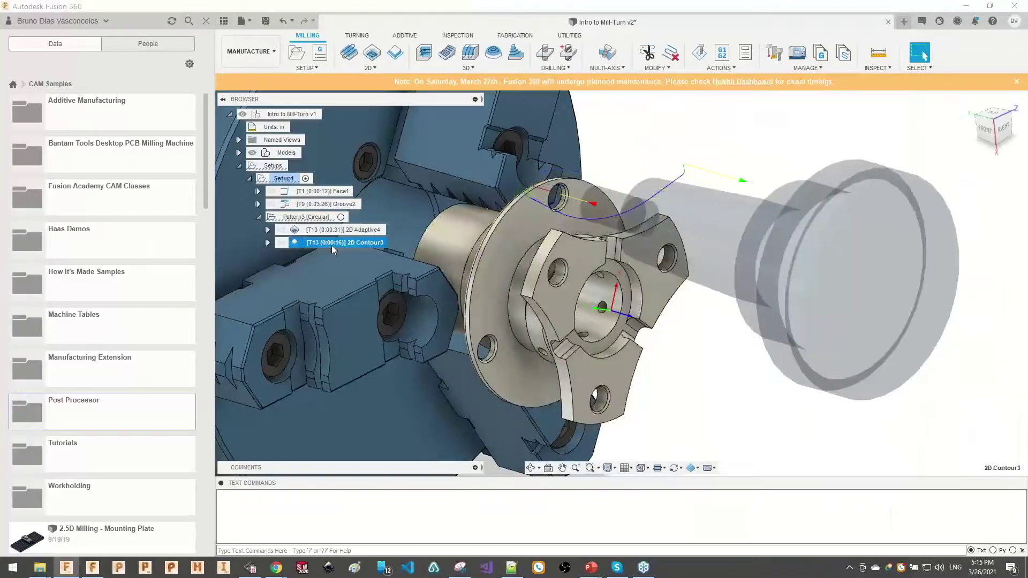
middle_click_drag(518, 204, 497, 179, "shift")
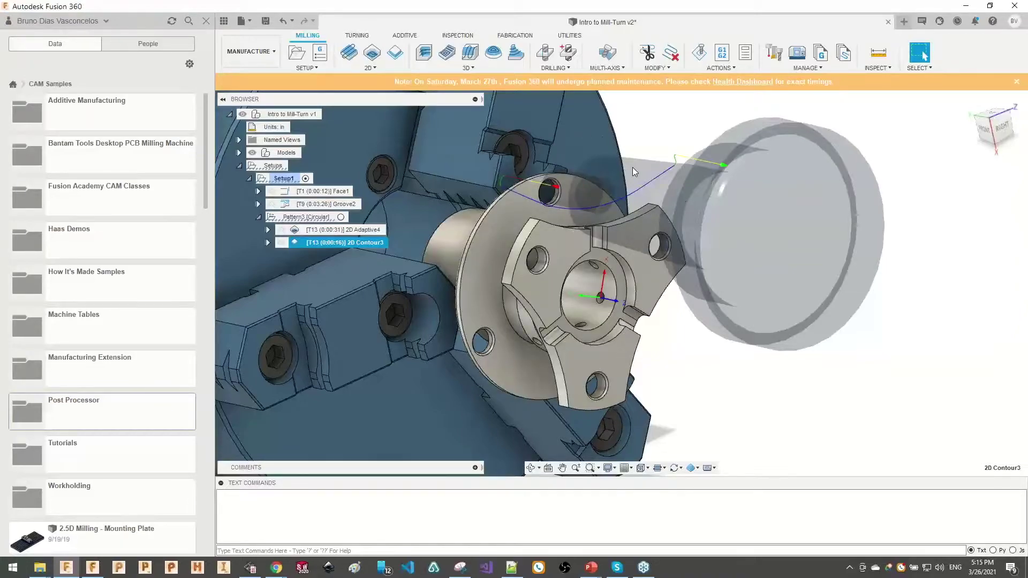
left_click(998, 132)
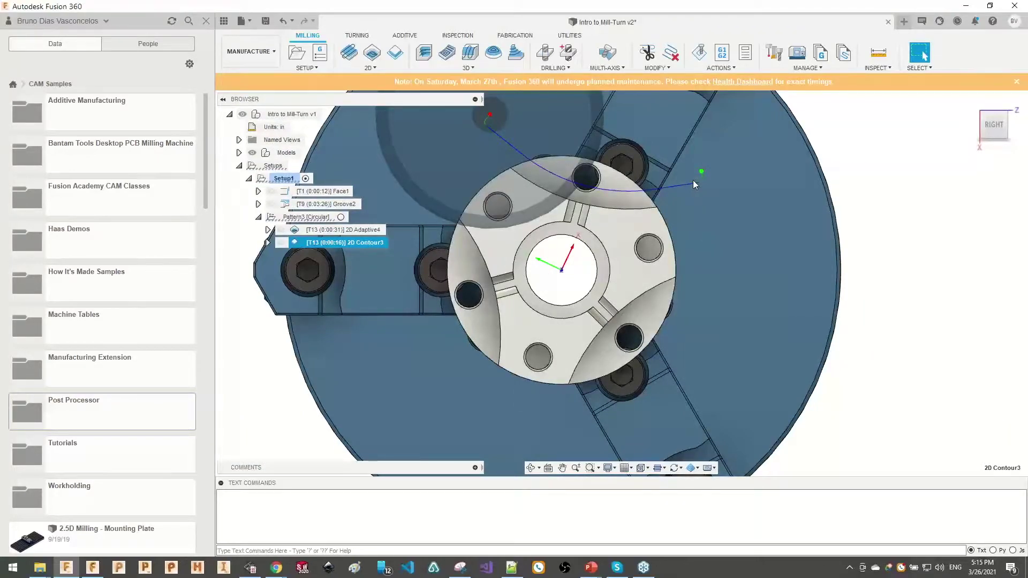
- Return to the Doosan post in Notepad++, close the Find dialog, and read through the user-defined properties to the format definitions
key("alt+Tab")
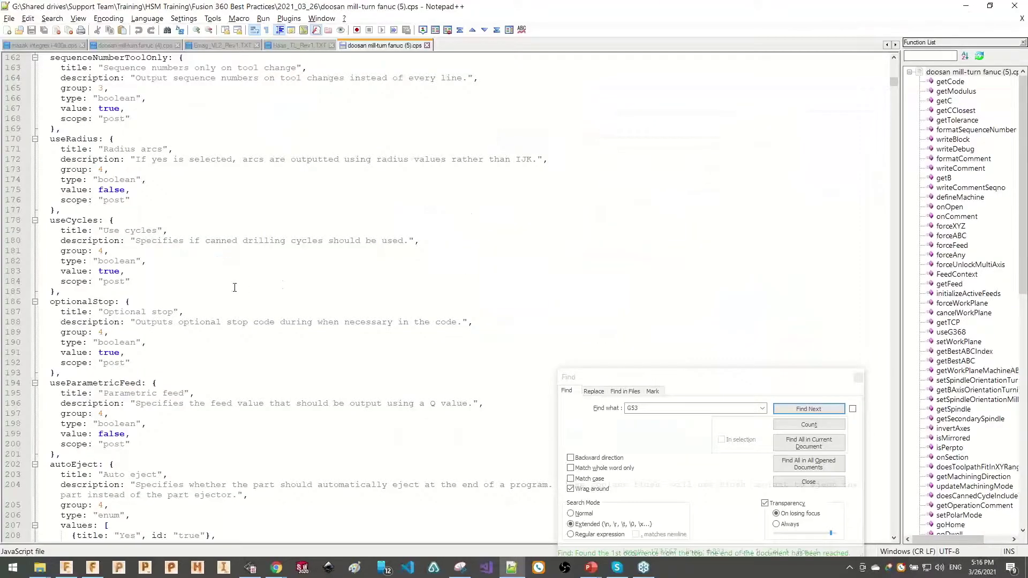
scroll(235, 287, "down", 20)
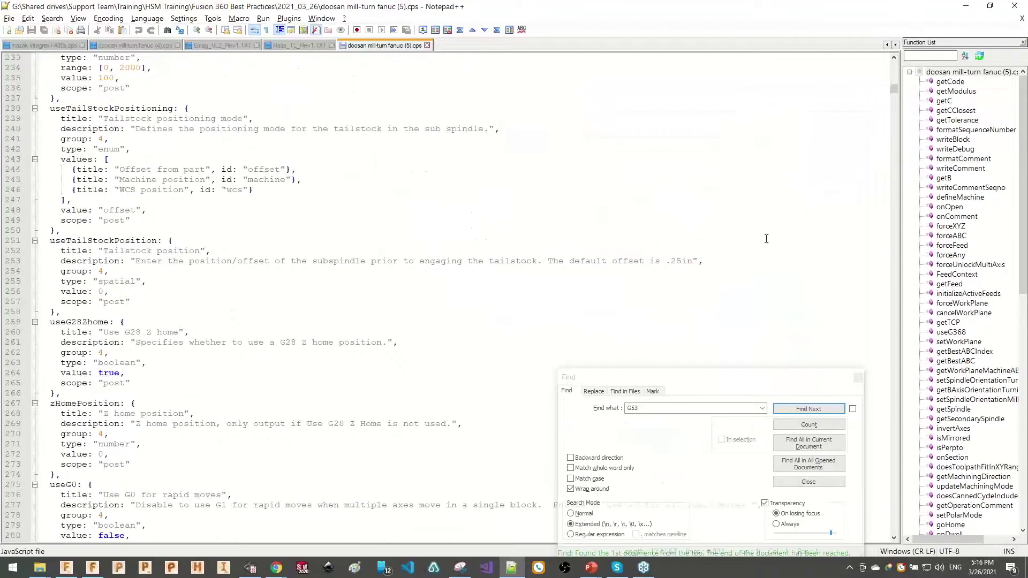
left_click(858, 379)
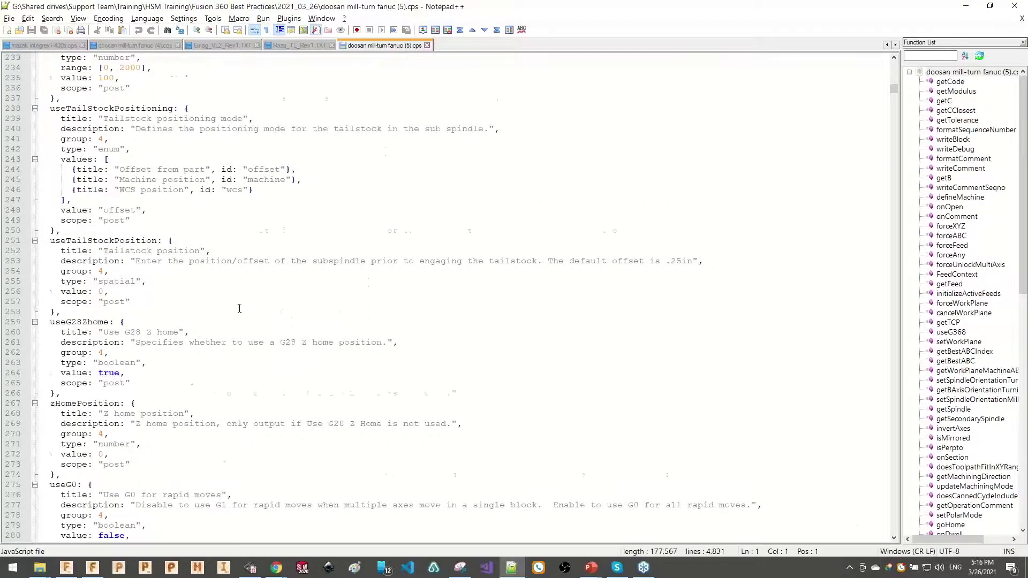
scroll(240, 308, "down", 15)
scroll(243, 327, "up", 20)
scroll(247, 343, "up", 20)
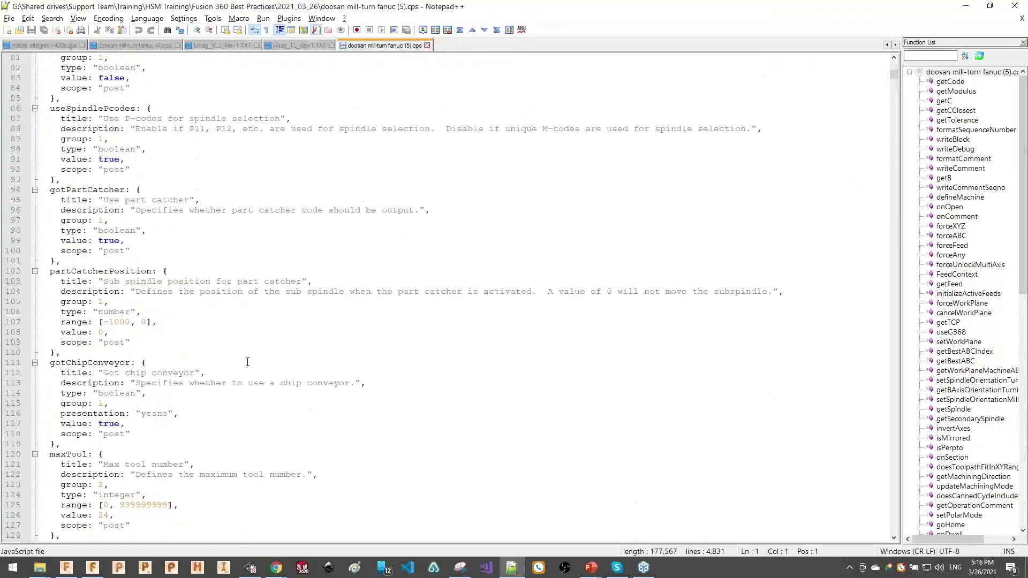
scroll(247, 362, "up", 20)
scroll(253, 356, "down", 15)
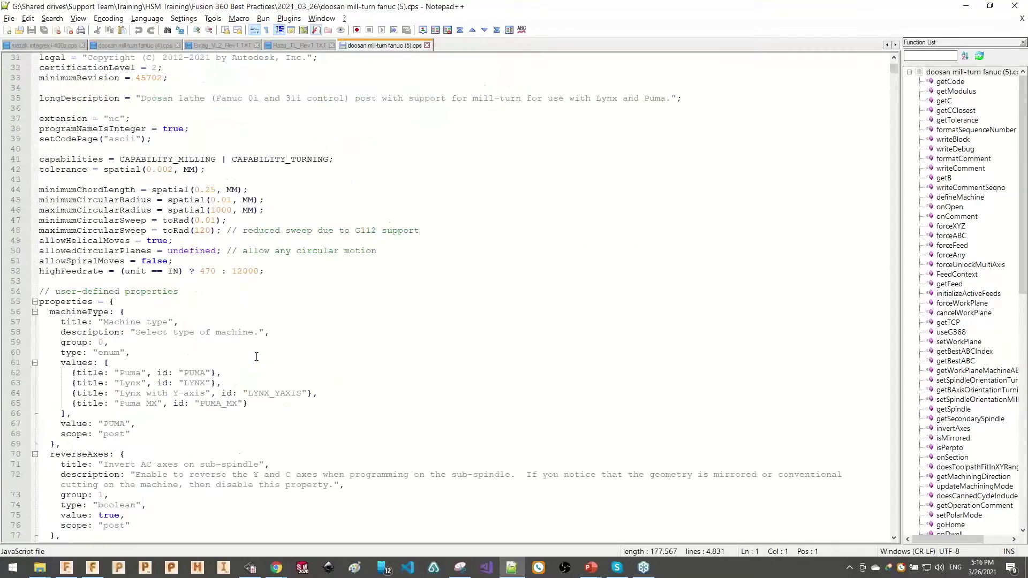
scroll(259, 359, "down", 20)
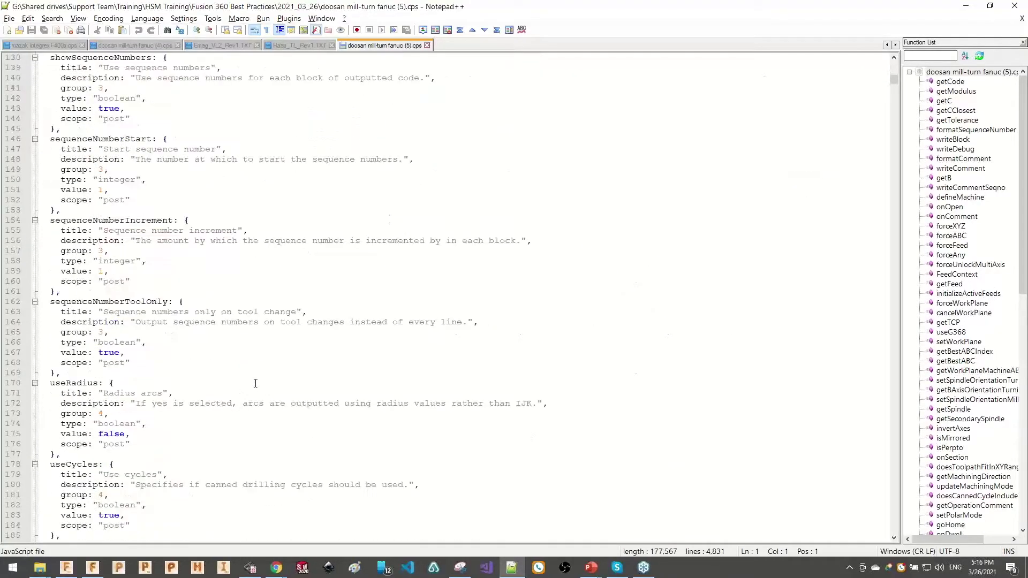
scroll(269, 367, "down", 20)
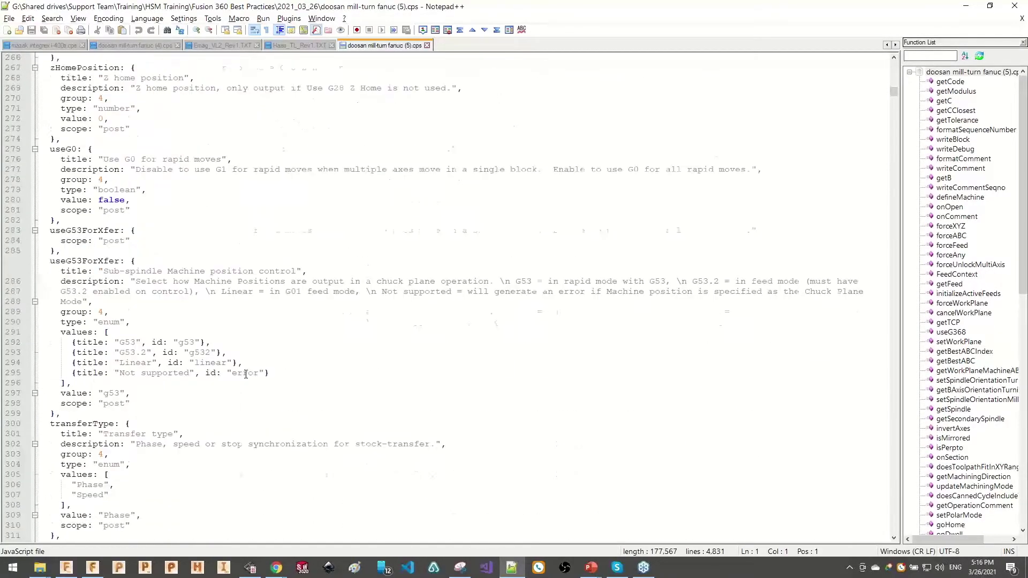
scroll(247, 369, "down", 20)
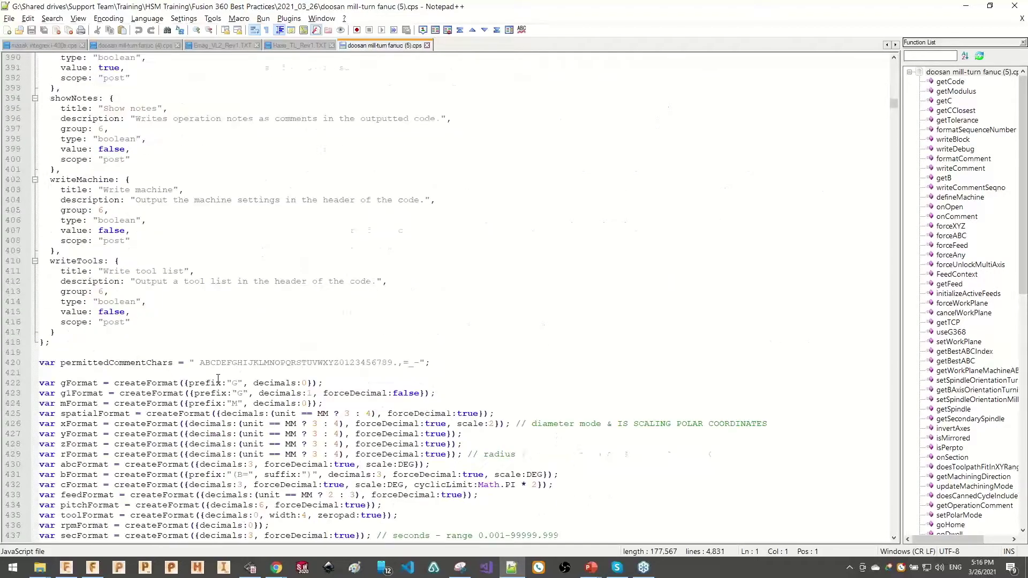
scroll(137, 306, "down", 5)
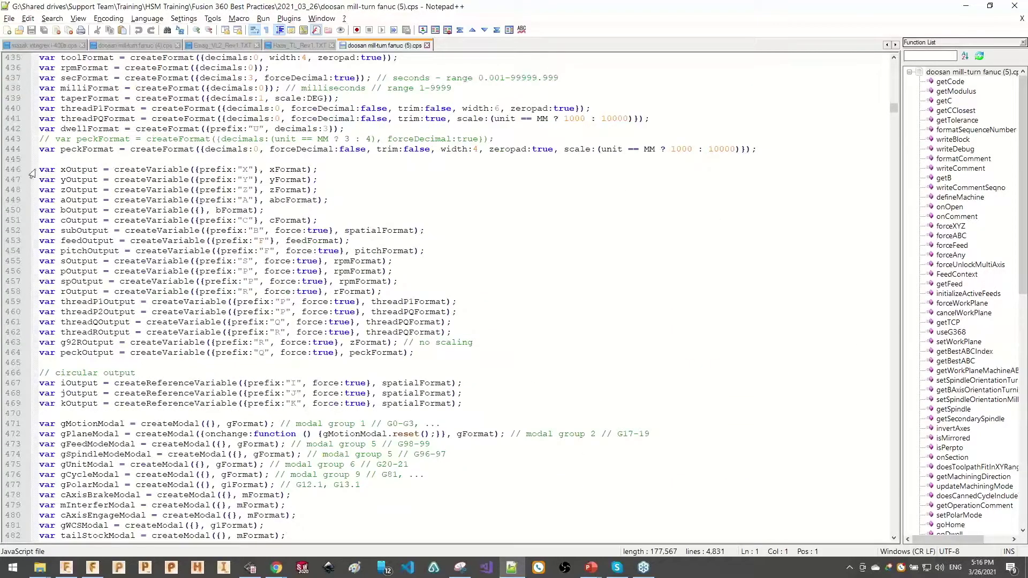
- Examine the post's output variables, circular output and modal group definitions down to the fixed settings
left_click(47, 169)
double_click(48, 189)
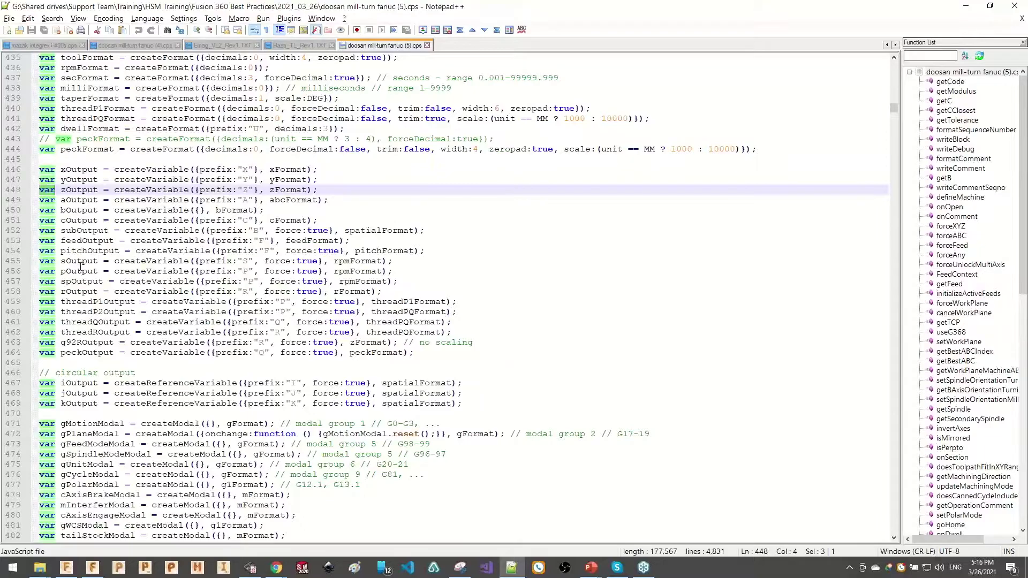
scroll(163, 370, "down", 7)
left_click(331, 385)
scroll(308, 407, "down", 2)
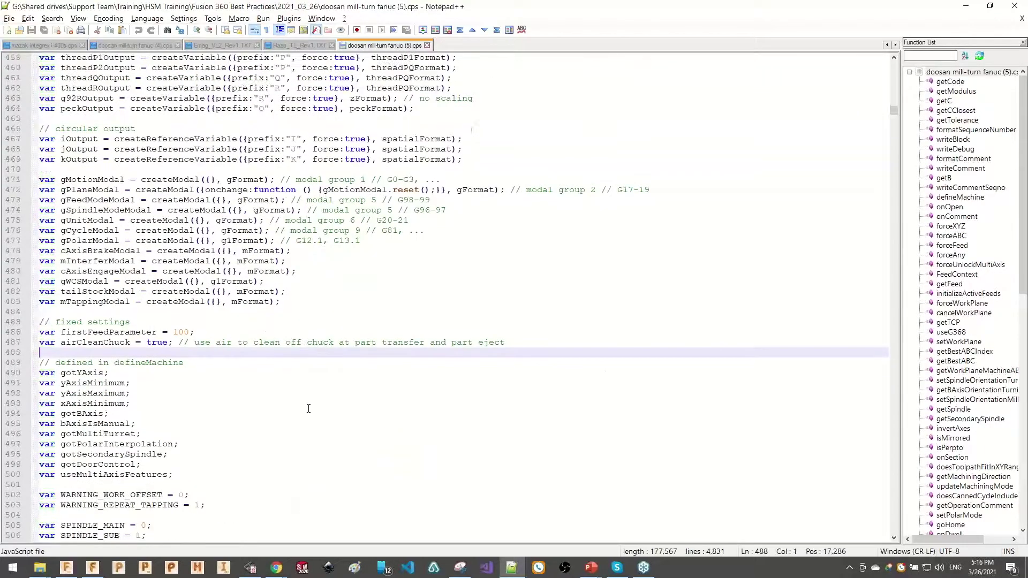
scroll(256, 404, "down", 3)
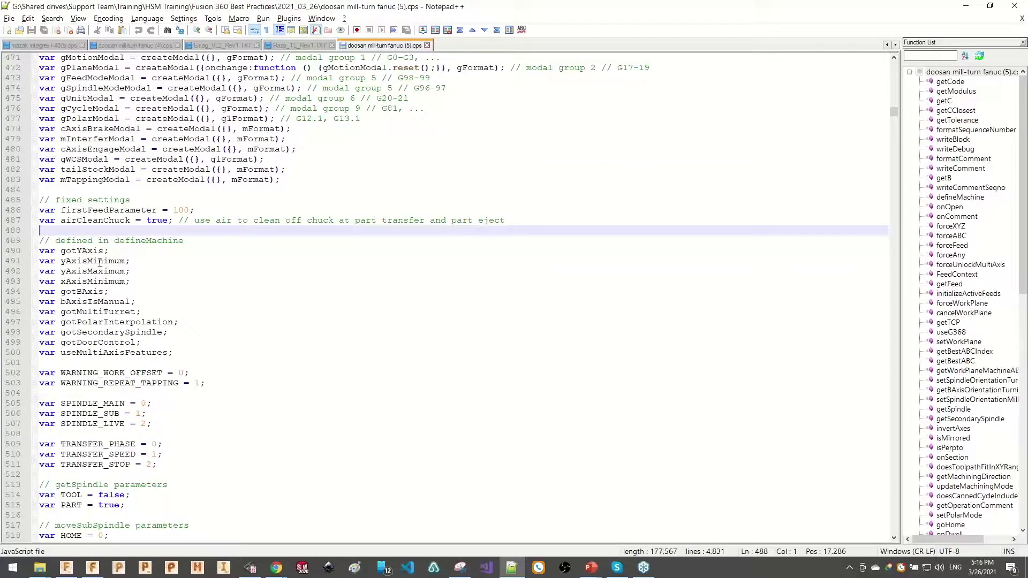
- Highlight the machine variables under "defined in defineMachine", from gotYAxis to useMultiAxisFeatures
scroll(129, 365, "down", 20)
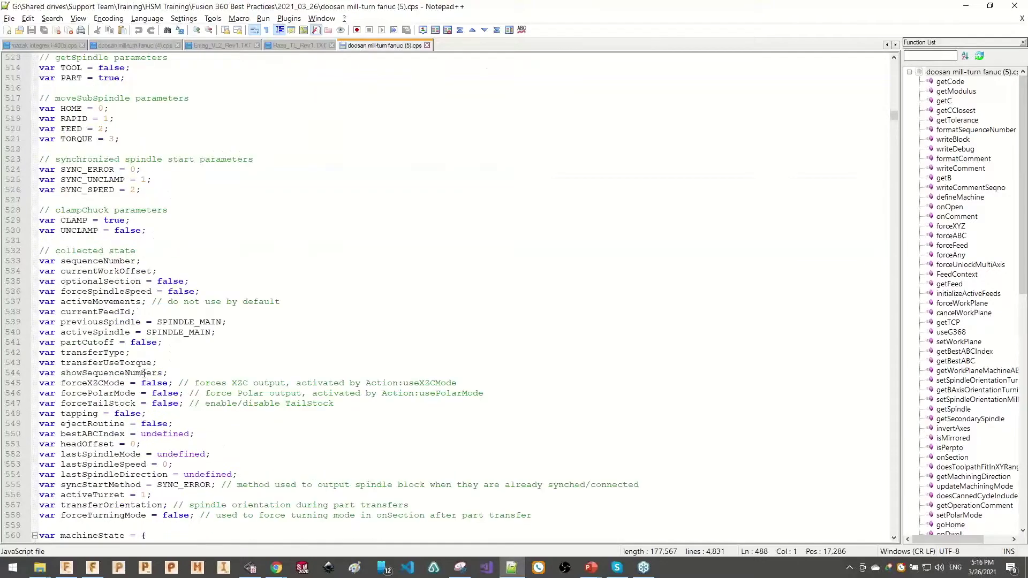
scroll(143, 371, "up", 12)
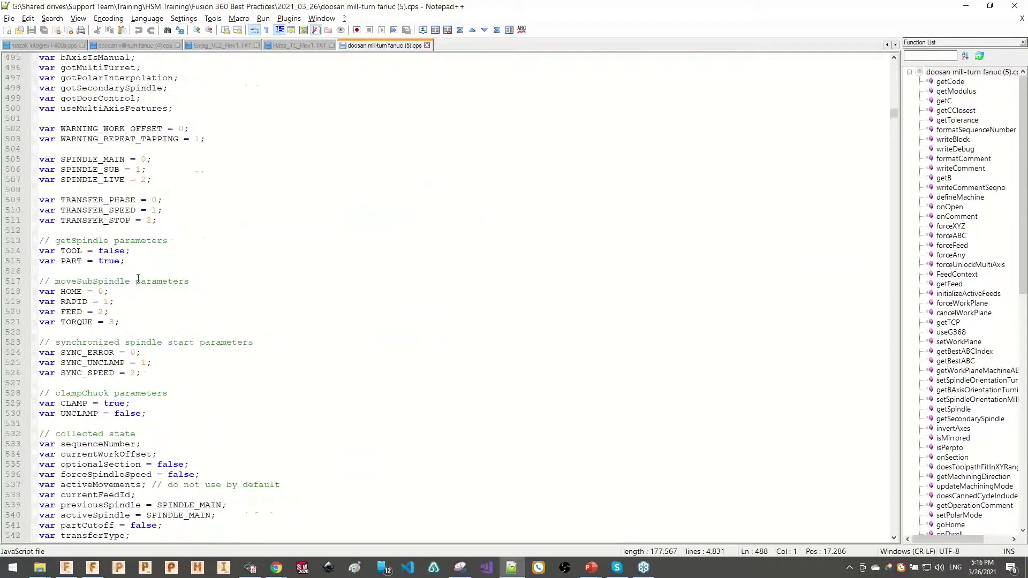
scroll(138, 278, "up", 5)
left_click_drag(43, 160, 174, 268)
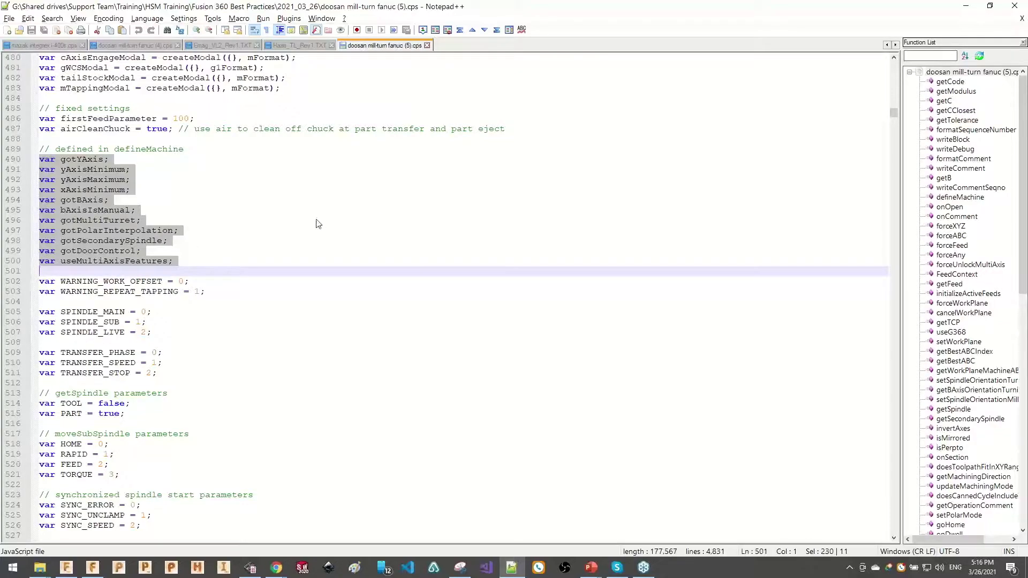
- Review the declarations from the fixed settings comment down to the transfer and getSpindle parameters
left_click(929, 58)
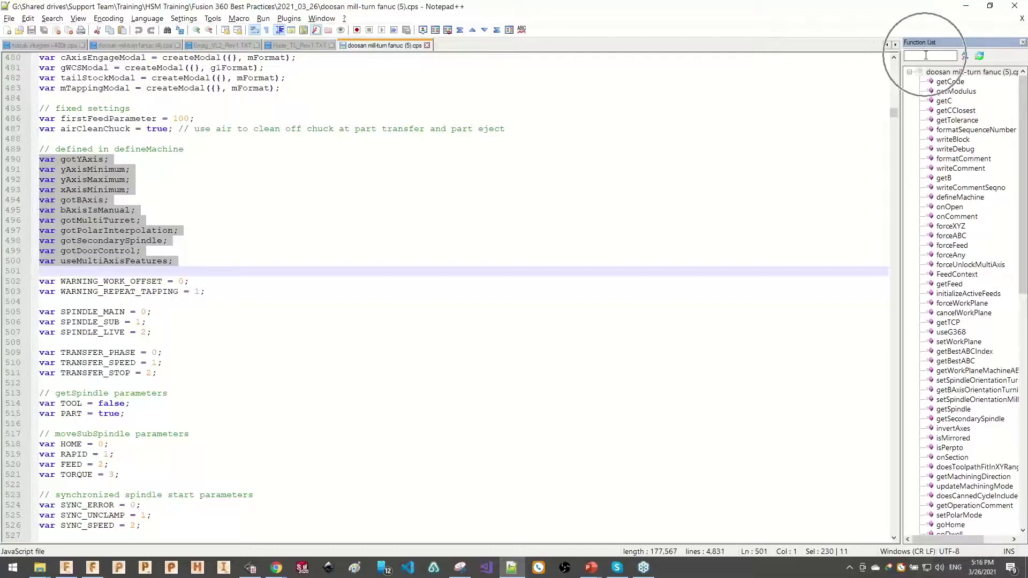
left_click(808, 107)
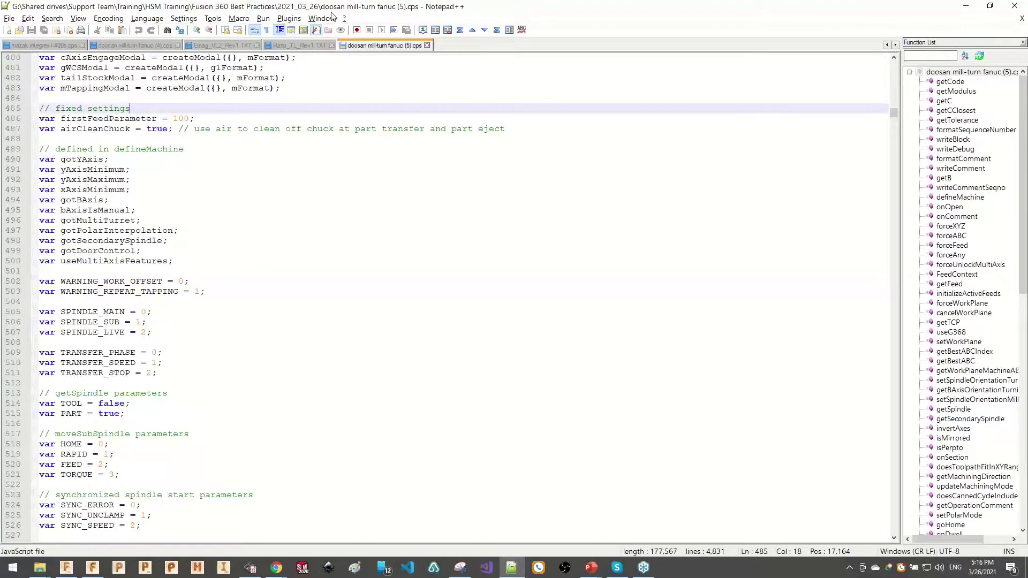
mouse_move(1026, 107)
left_mouse_down()
mouse_move(1025, 257)
mouse_move(1011, 107)
left_mouse_up()
left_click_drag(45, 108, 134, 387)
left_click(233, 364)
- Locate the getCode function and highlight its first cases down to TAILSTOCK_CONTROL_ON
scroll(225, 383, "down", 20)
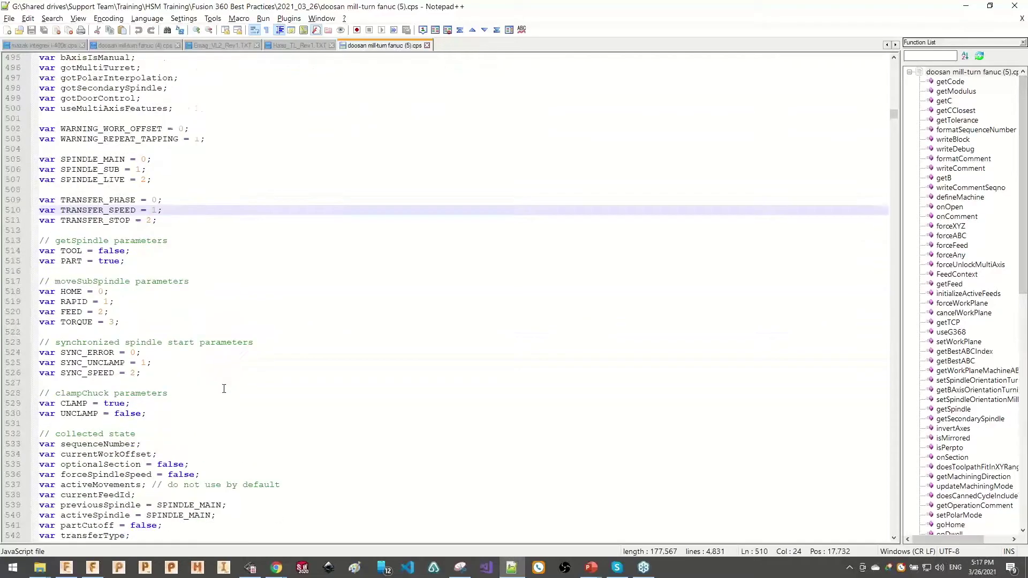
scroll(212, 380, "down", 4)
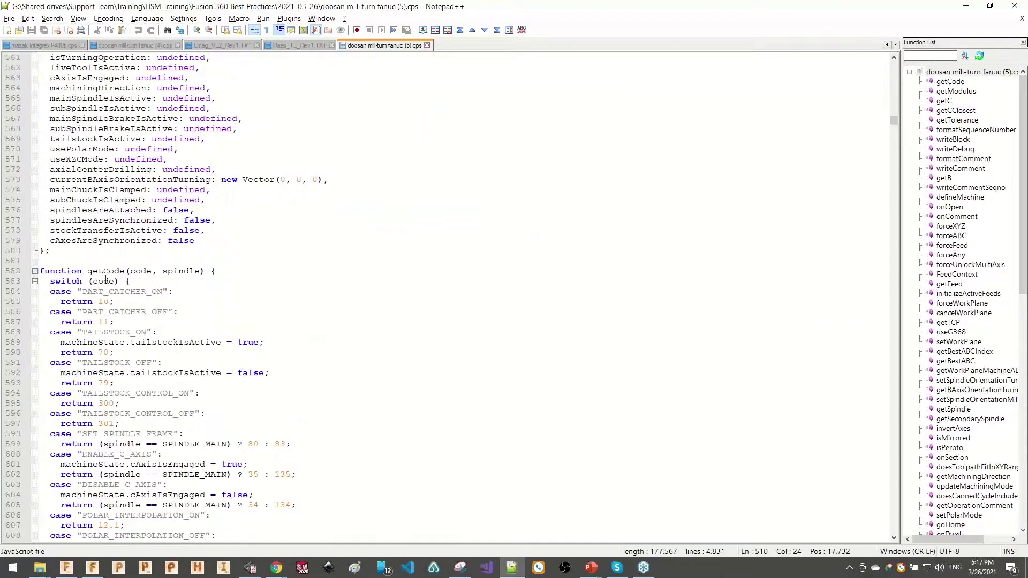
left_click_drag(40, 271, 199, 393)
scroll(209, 378, "down", 2)
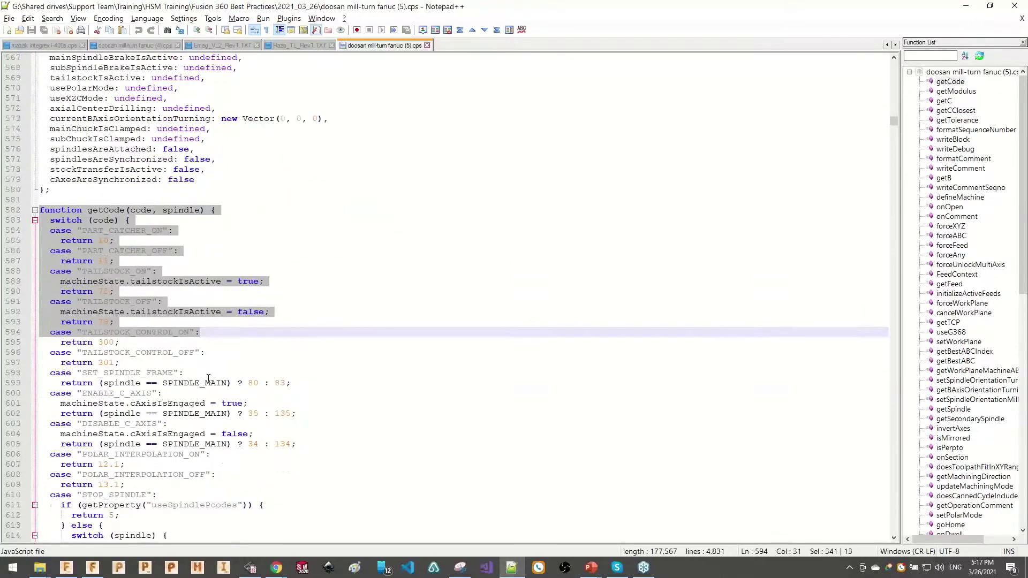
- Filter the function list for "def" and jump to the defineMachine function
scroll(208, 378, "down", 7)
scroll(175, 364, "up", 9)
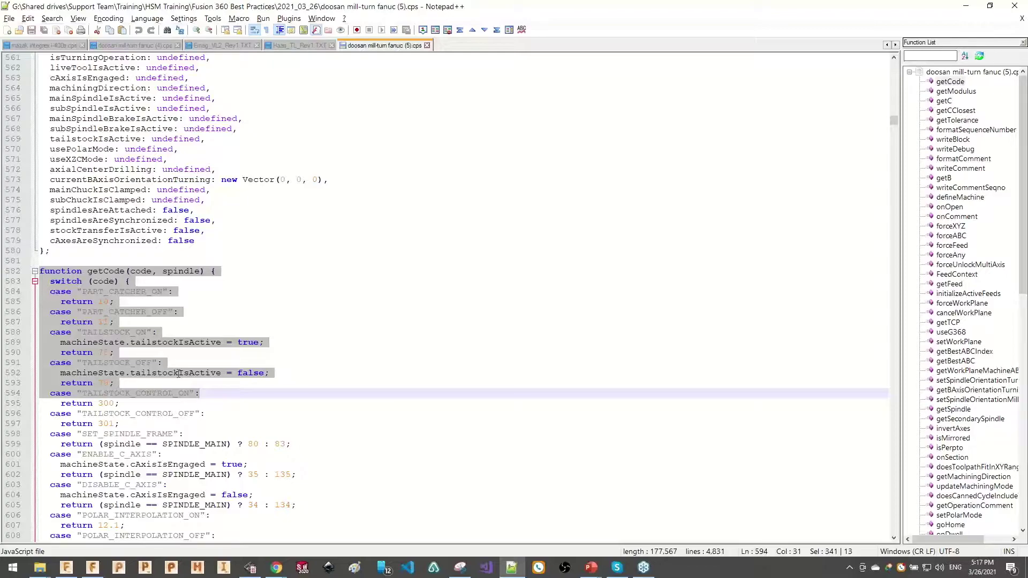
left_click(921, 56)
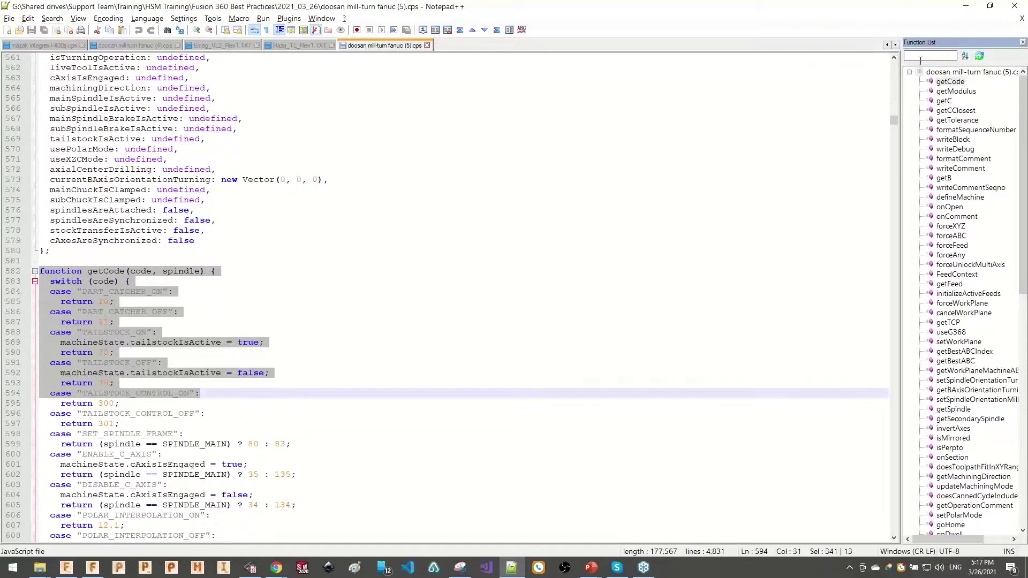
type("def")
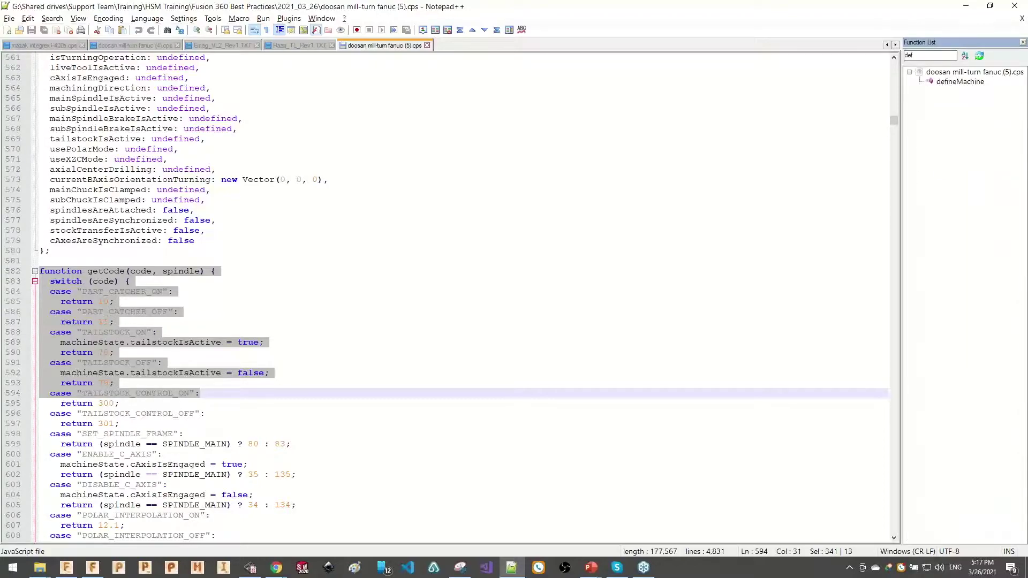
left_click(956, 83)
double_click(956, 83)
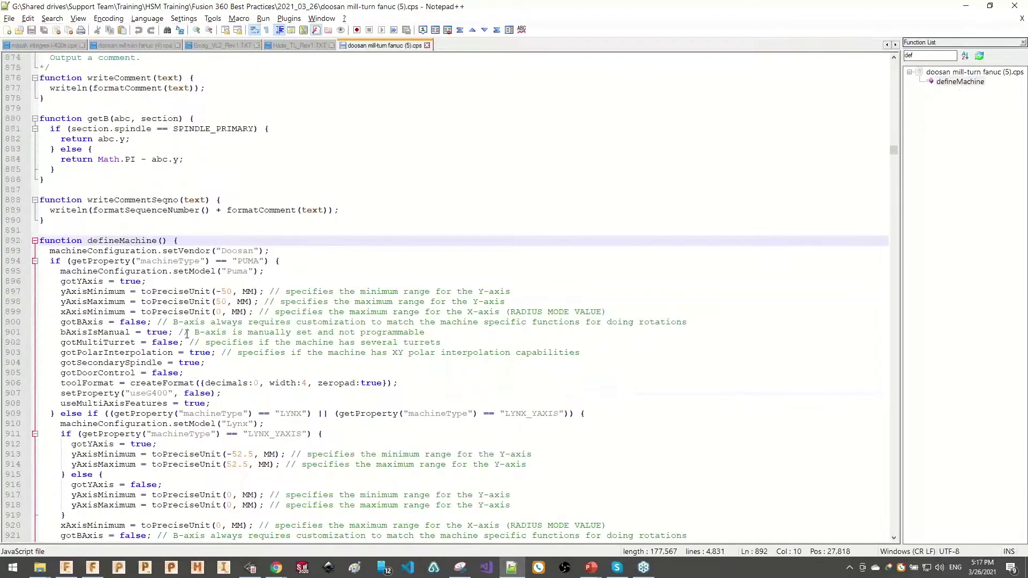
- Highlight yAxisMinimum, yAxisMaximum and xAxisMinimum in the PUMA block of defineMachine
scroll(194, 281, "down", 2)
double_click(94, 231)
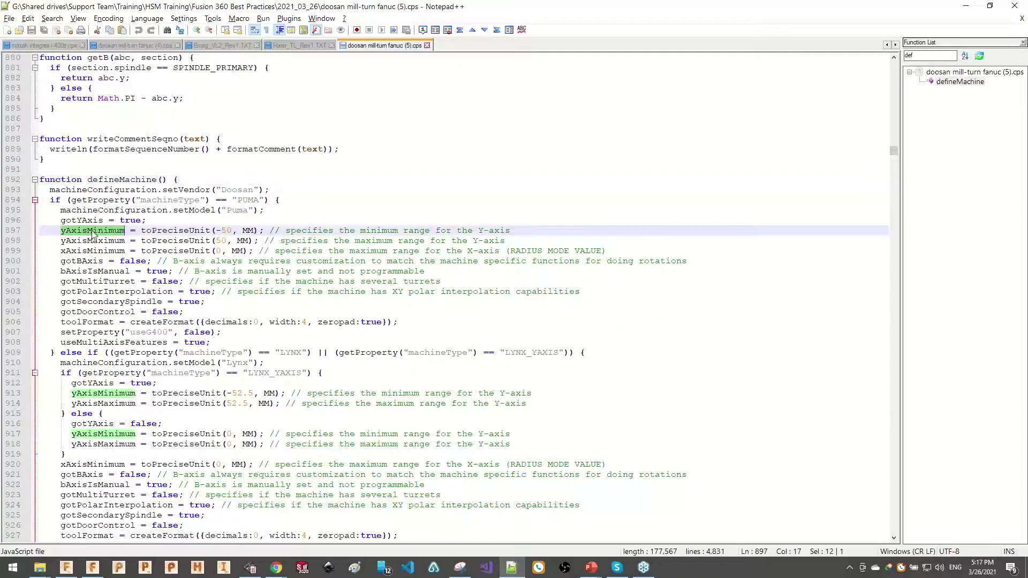
double_click(92, 240)
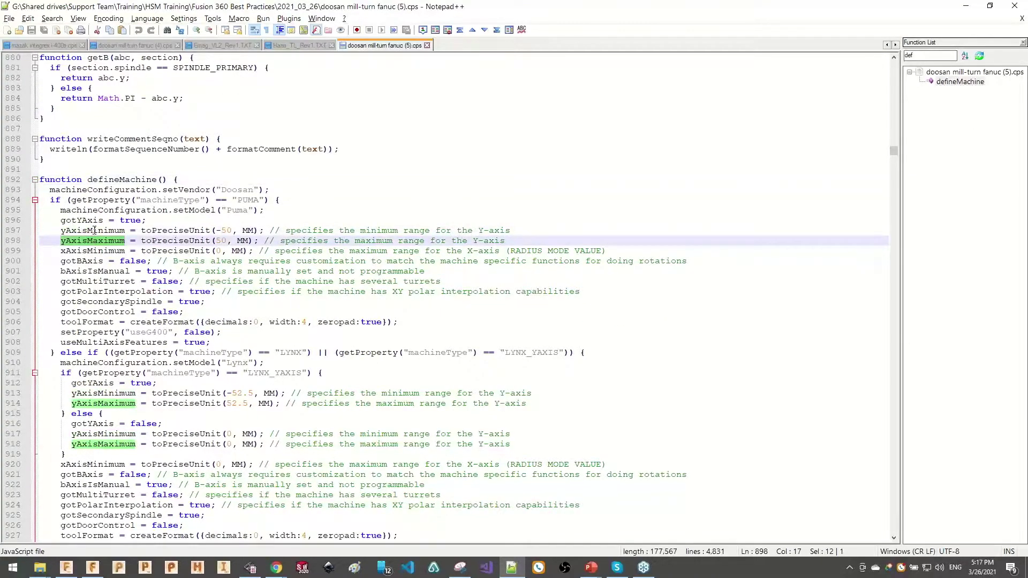
double_click(96, 251)
scroll(143, 278, "down", 2)
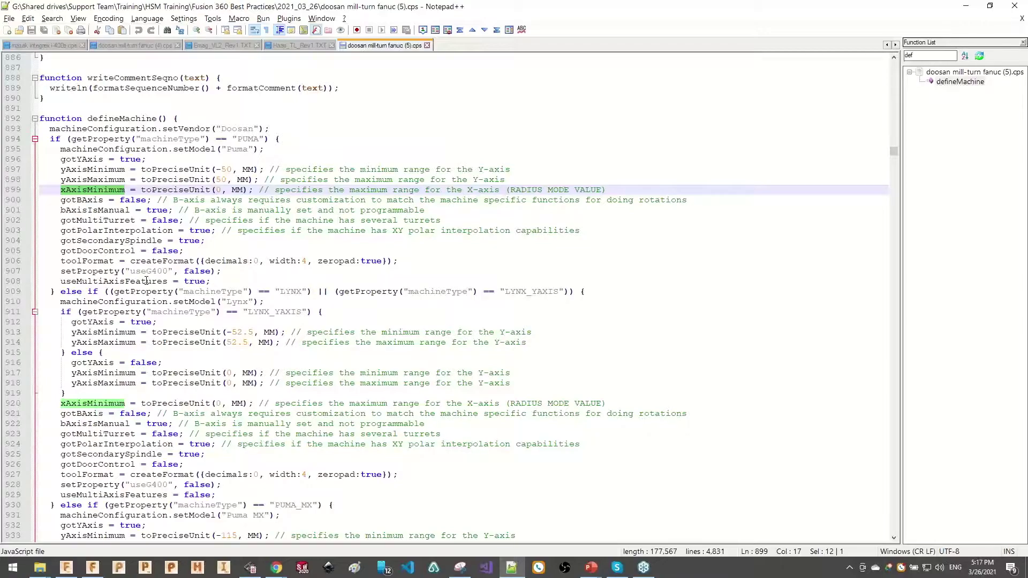
- Set the PUMA block's yAxisMinimum to -30, yAxisMaximum to 30 and xAxisMinimum to -10
double_click(227, 170)
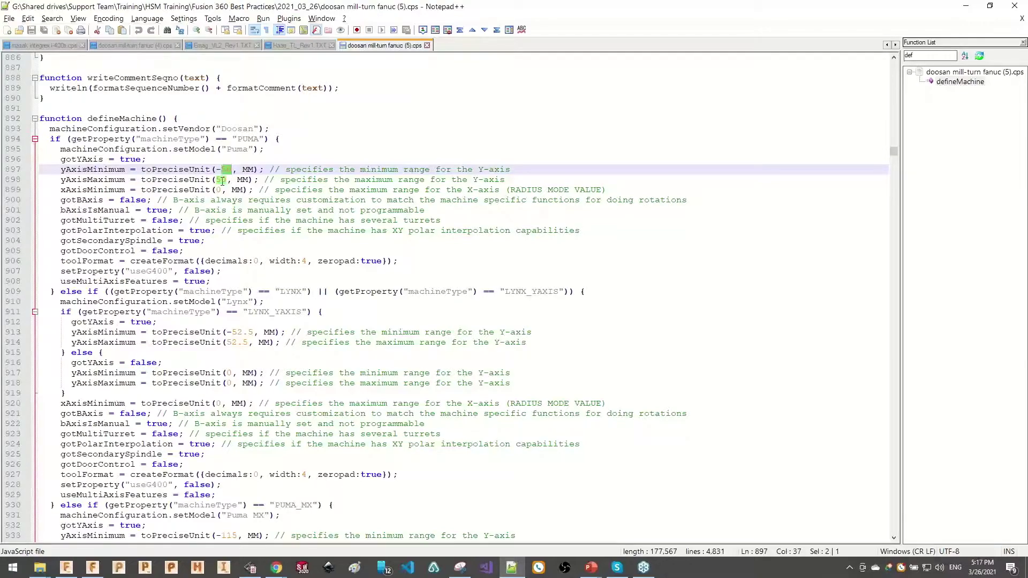
double_click(222, 180)
double_click(227, 170)
type("30")
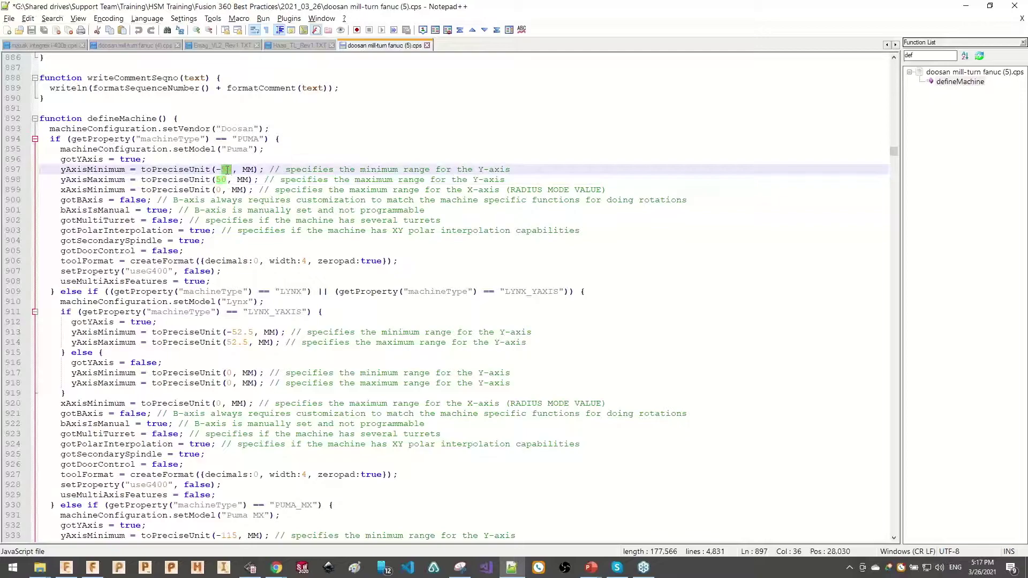
double_click(221, 179)
type("30")
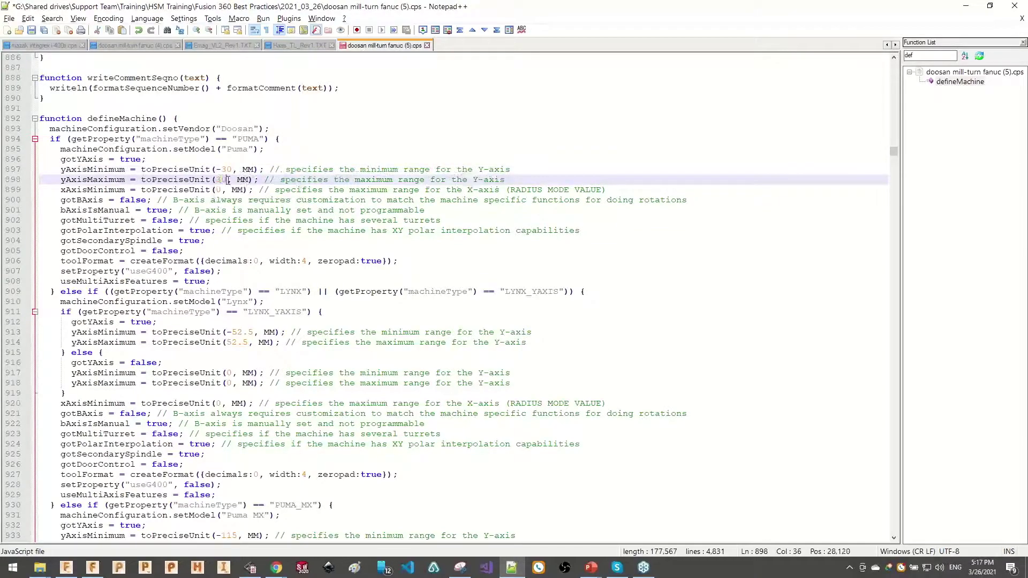
double_click(218, 190)
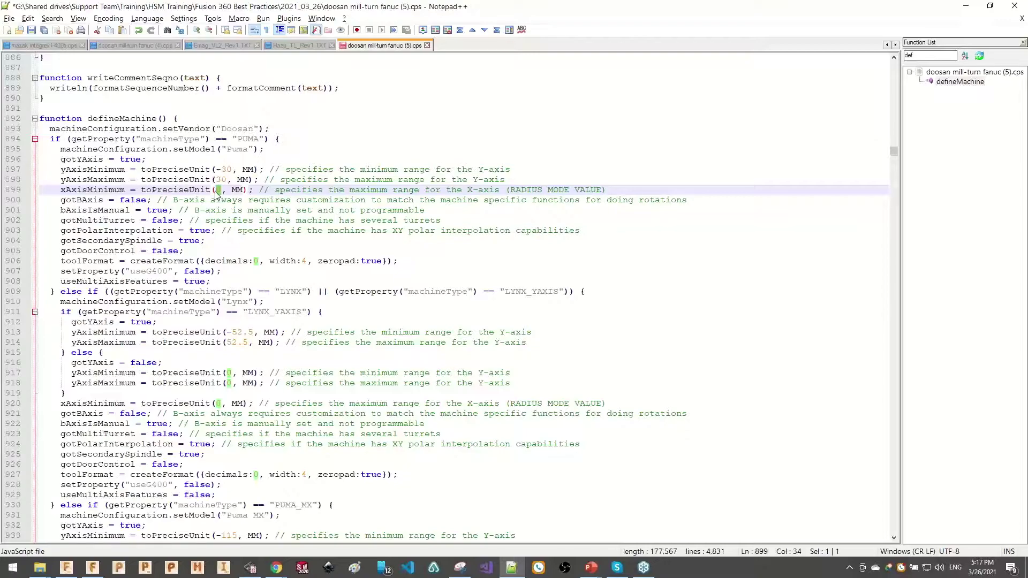
type("-10")
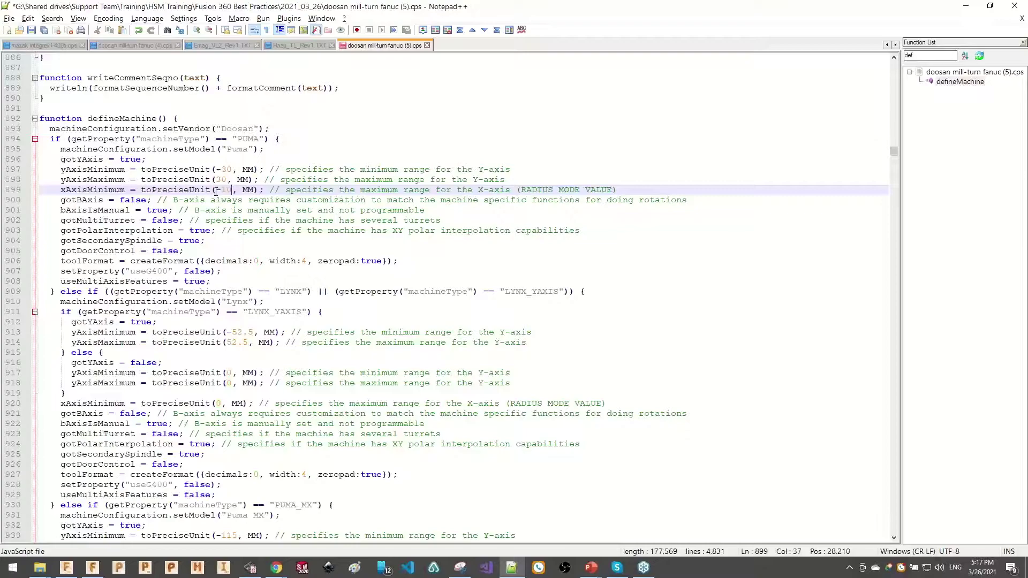
- Undo the edits to the PUMA block's X and Y axis limits
key("ctrl+z")
key("ctrl+z")
key("ctrl+z")
key("ctrl+z")
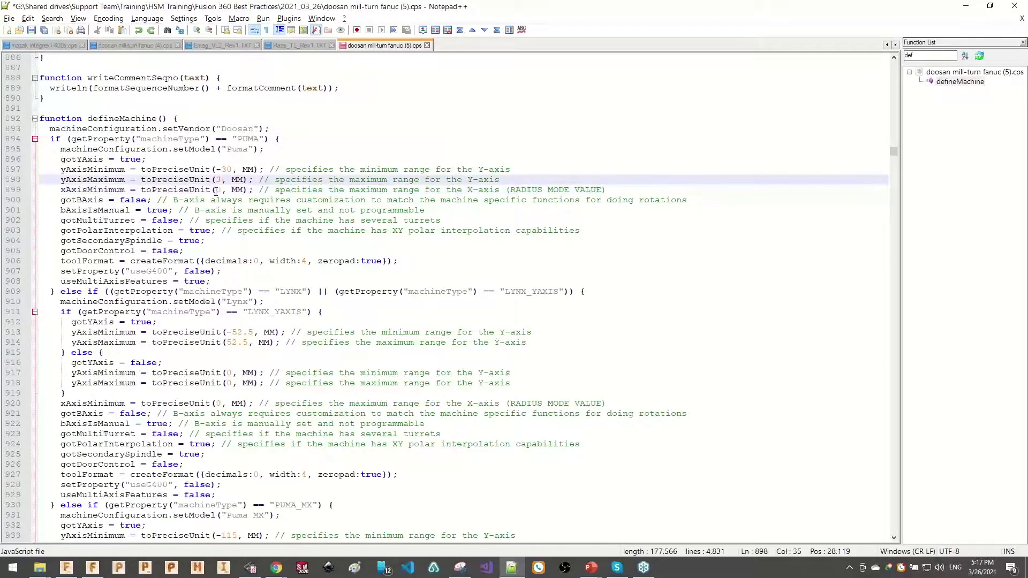
key("ctrl+y")
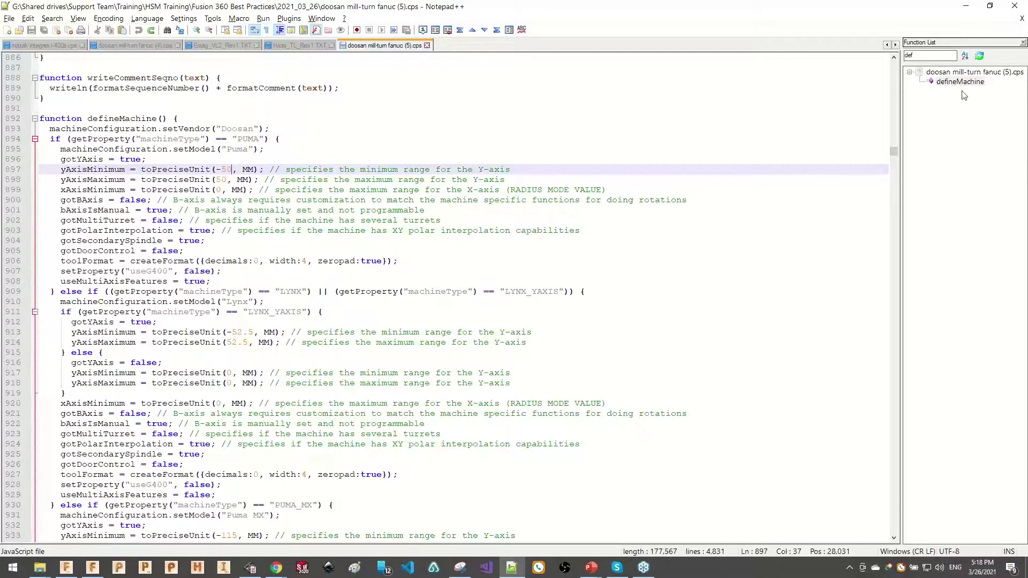
- Filter the function list for "para" and jump to the onParameter function
left_click(910, 72)
key("BackSpace")
type("para")
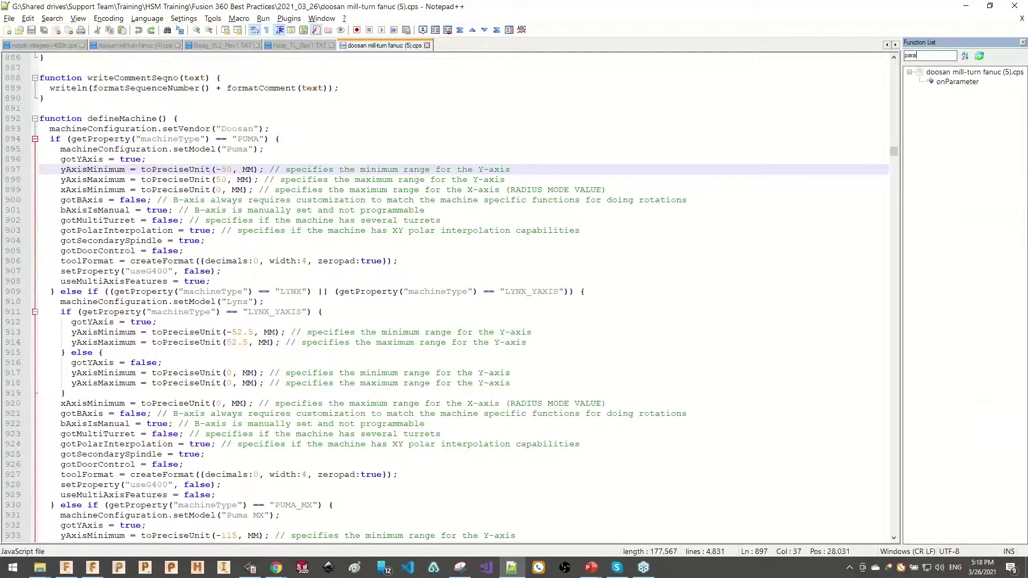
double_click(912, 55)
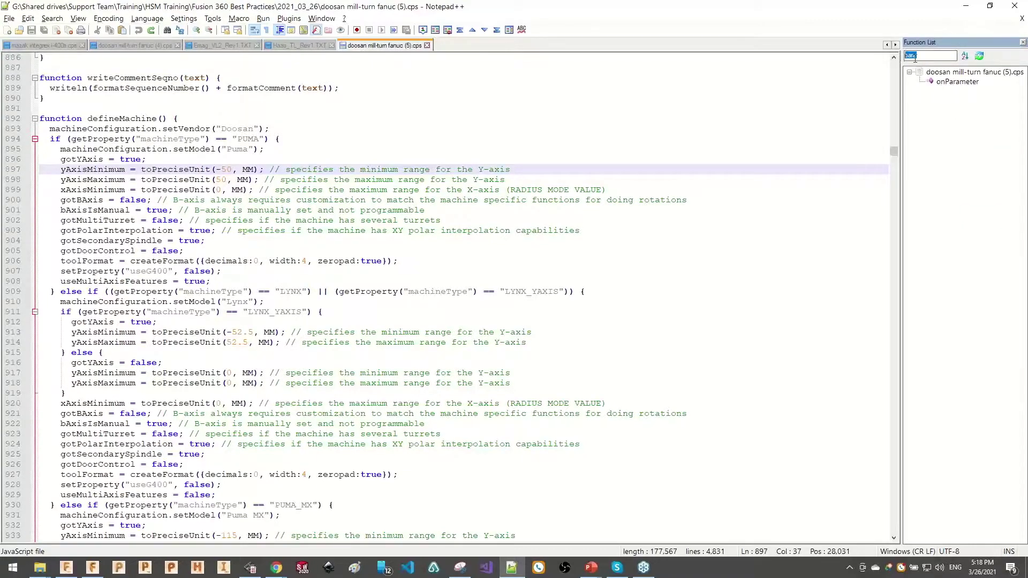
double_click(952, 83)
scroll(355, 346, "down", 3)
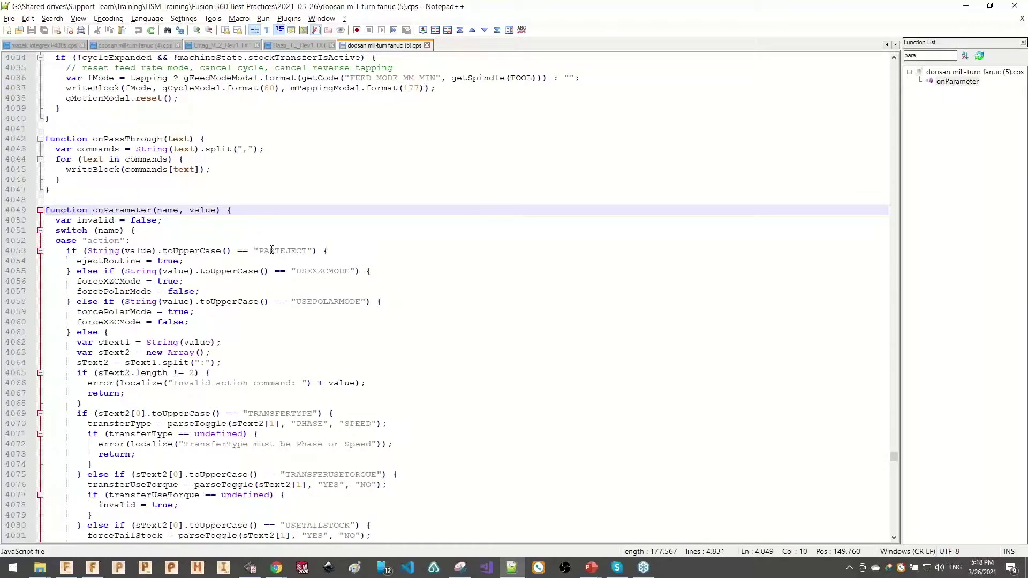
- Highlight the PARTEJECT and USEXZCMODE action names in onParameter and glance at the part in Fusion 360
double_click(271, 251)
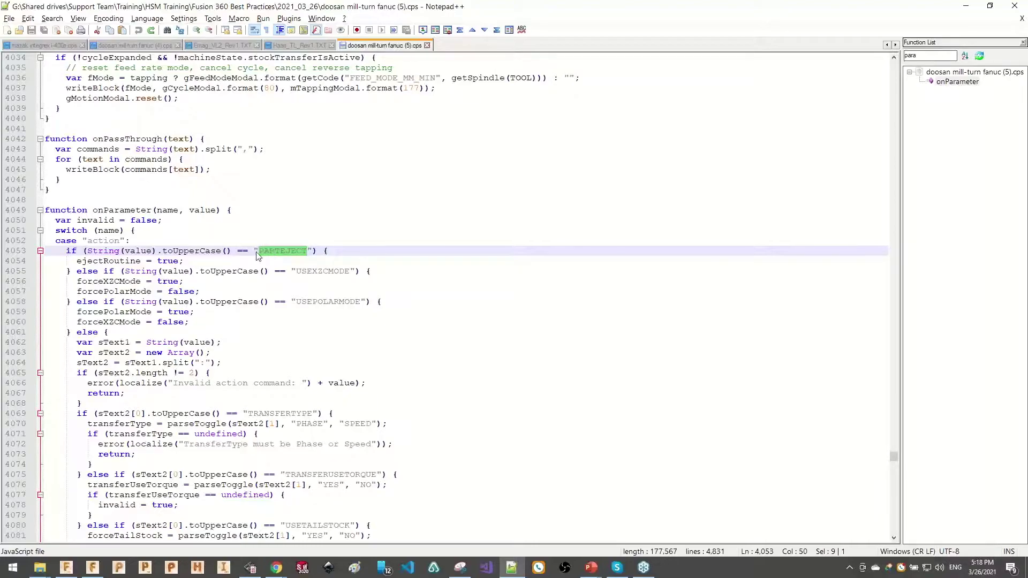
left_click(320, 271)
double_click(320, 272)
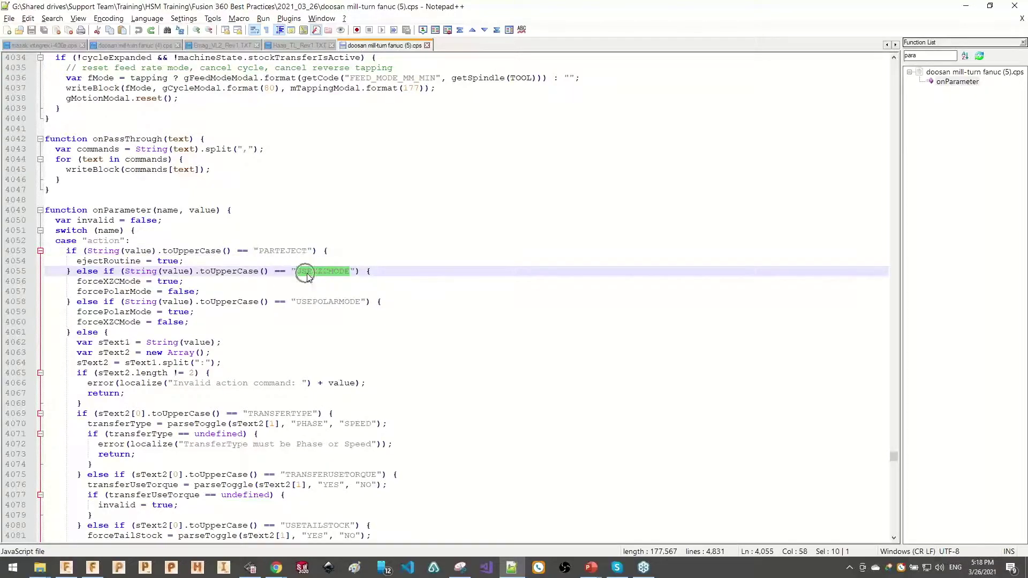
double_click(321, 272)
triple_click(316, 273)
left_click_drag(312, 272, 350, 272)
left_click(308, 273)
key("alt+Tab")
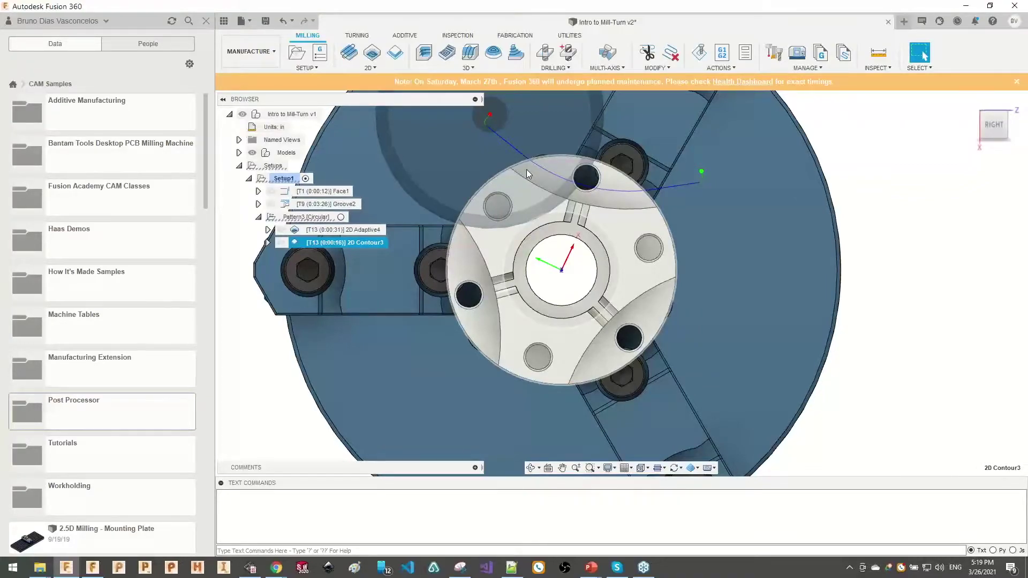
key("alt+Tab")
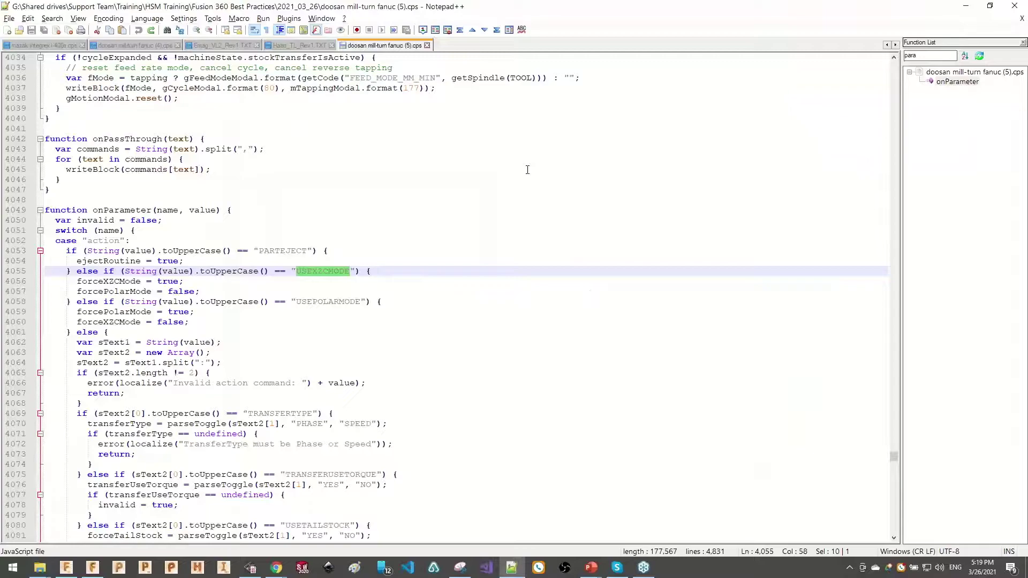
- Highlight the USEPOLARMODE, TRANSFERTYPE, TRANSFERUSETORQUE and USETAILSTOCK action names in onParameter and review the remaining actions
double_click(347, 301)
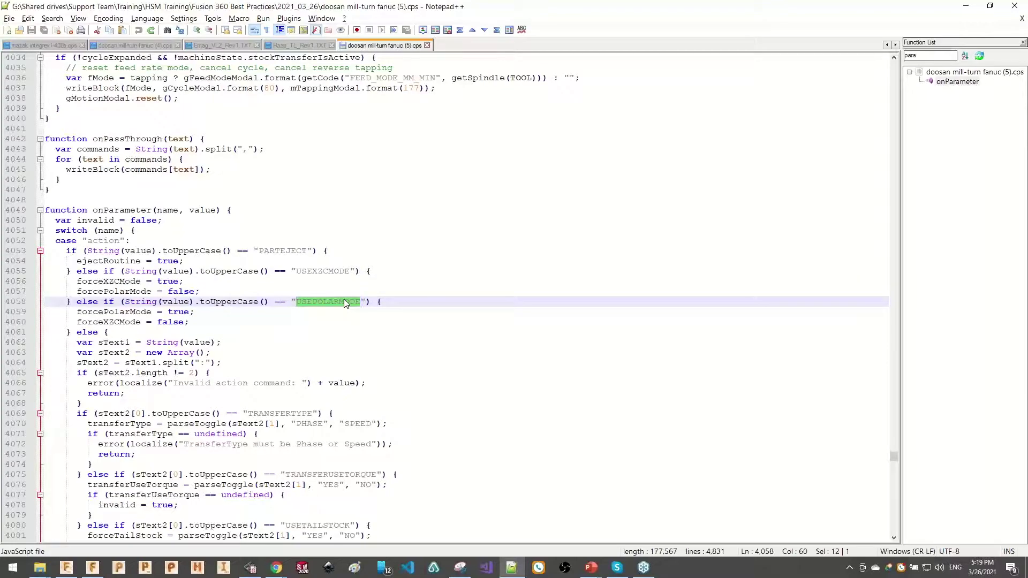
double_click(326, 304)
key("ctrl")
key("ctrl")
scroll(289, 297, "down", 4)
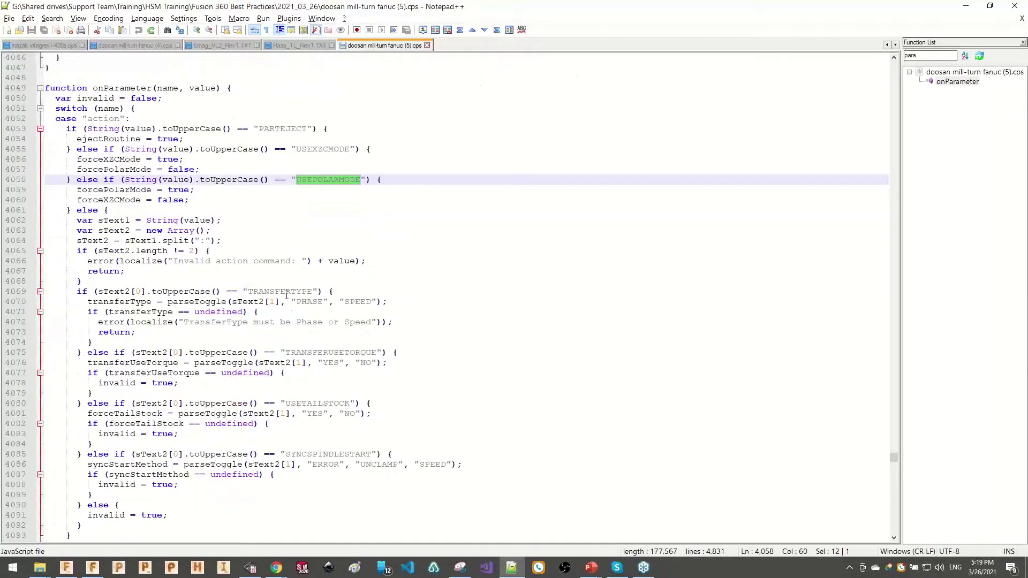
double_click(280, 292)
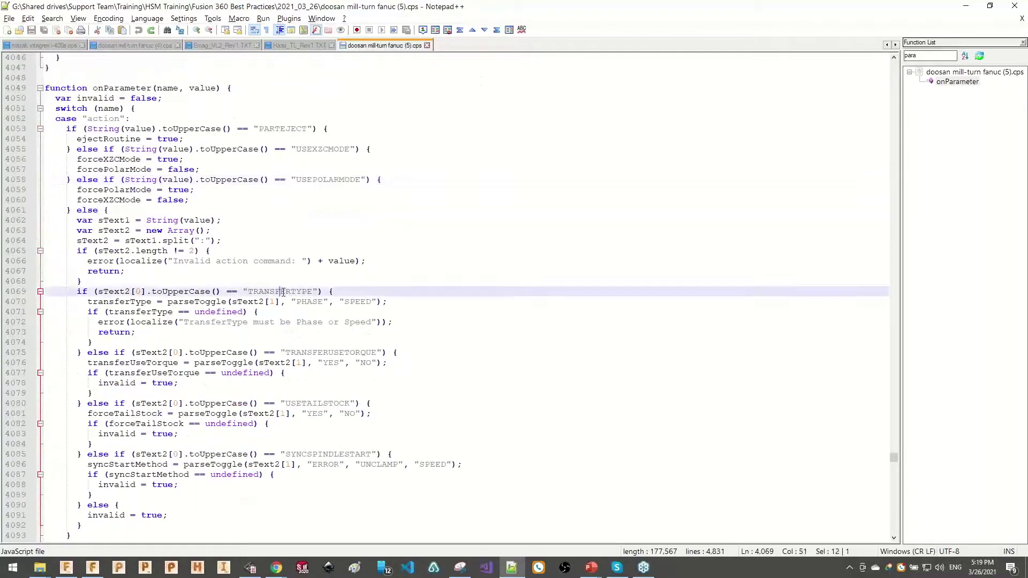
double_click(328, 353)
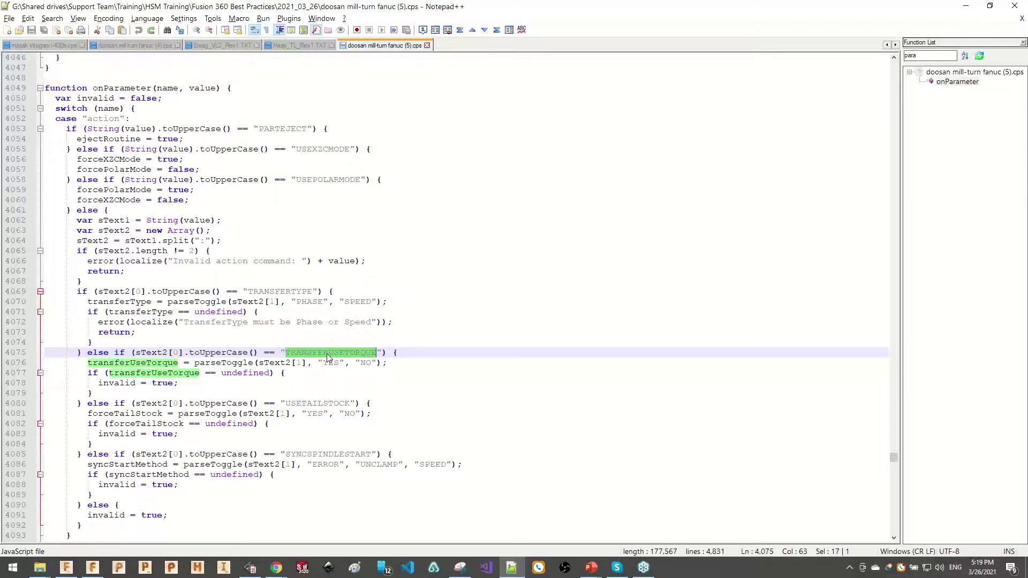
double_click(329, 404)
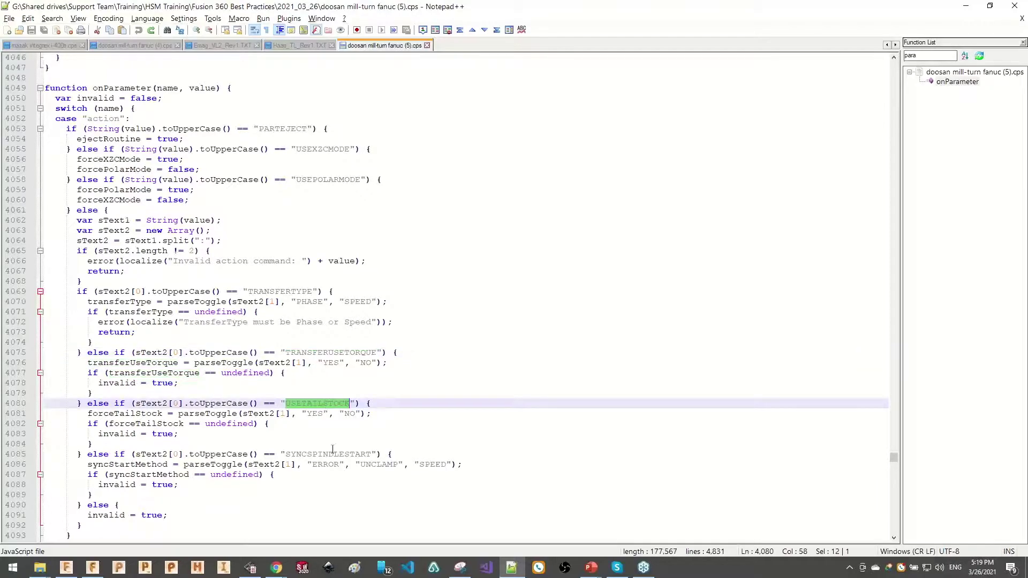
scroll(321, 298, "down", 2)
scroll(301, 183, "up", 2)
- Copy the action name USEPOLARMODE from the onParameter function
double_click(320, 181)
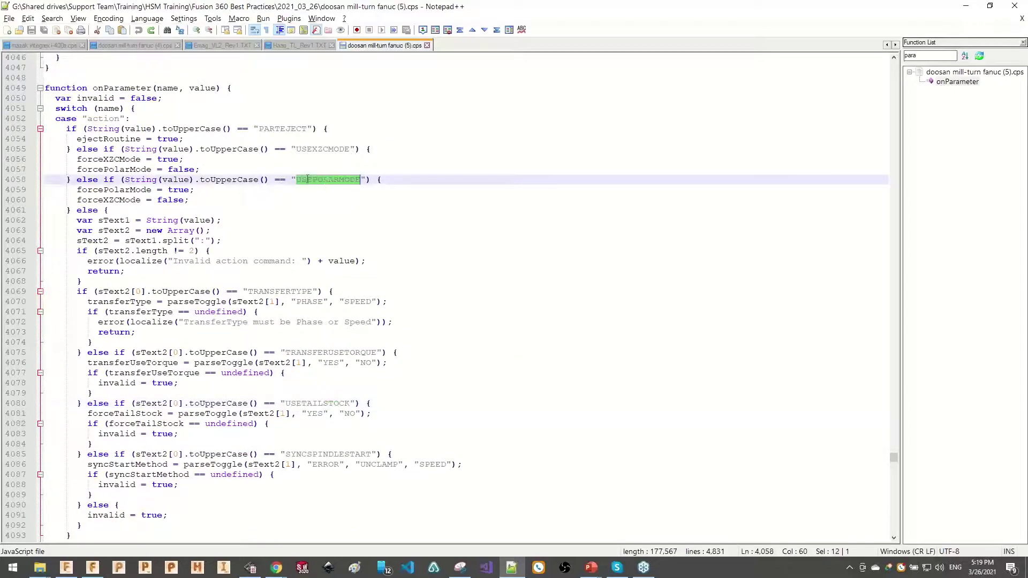
left_click(316, 180)
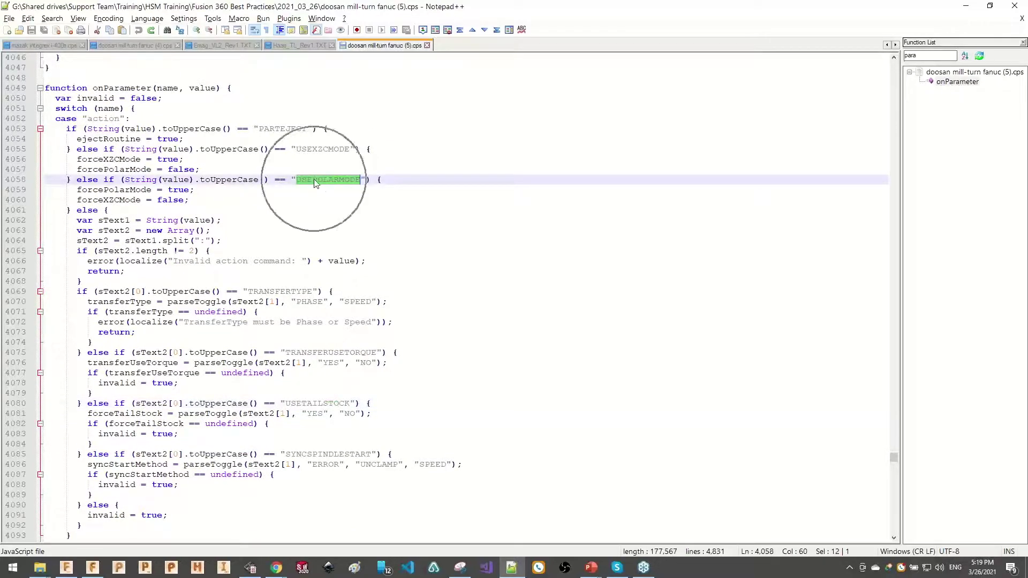
double_click(321, 180)
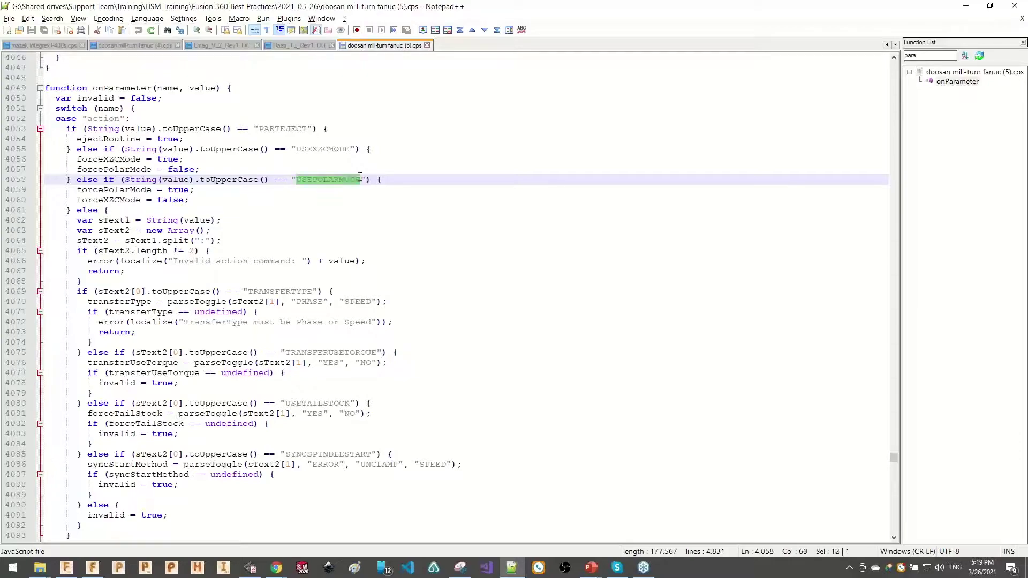
key("alt+Tab")
key("alt+Tab")
left_click(324, 179)
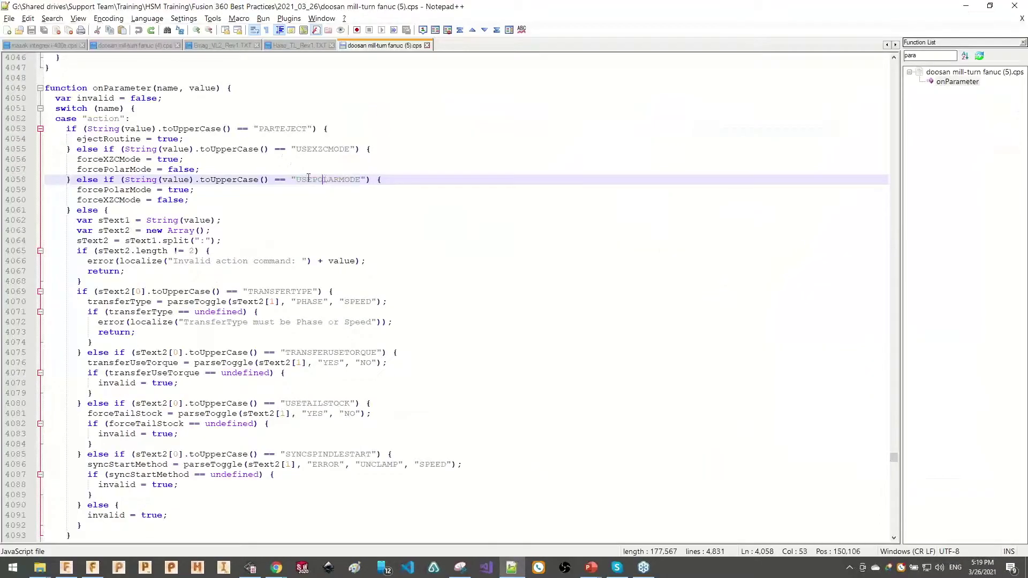
double_click(325, 180)
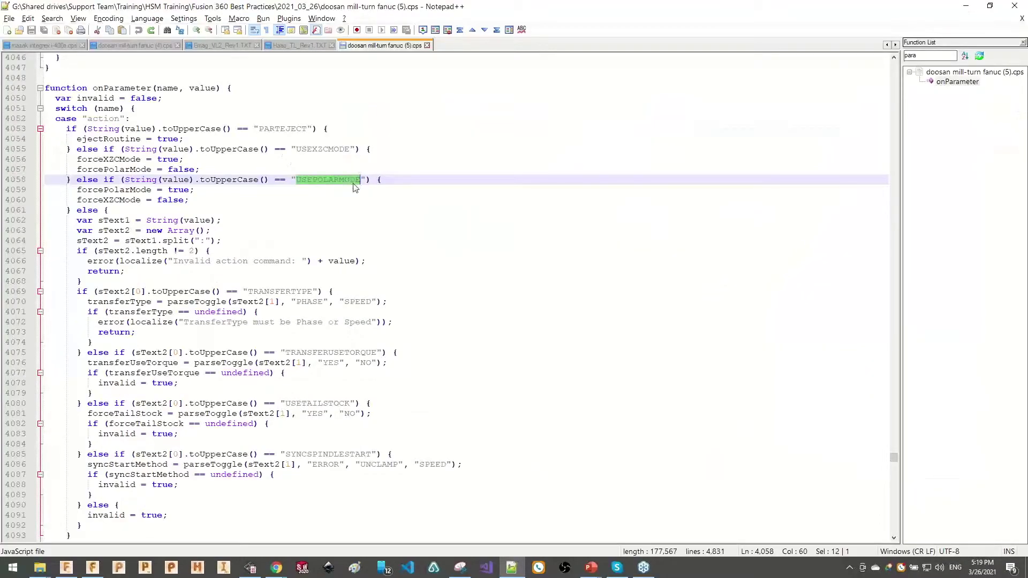
key("ctrl+c")
- In Fusion 360, add a Manual NC entry to Setup1 and set its manual type to Action
key("alt+Tab")
left_click(319, 229)
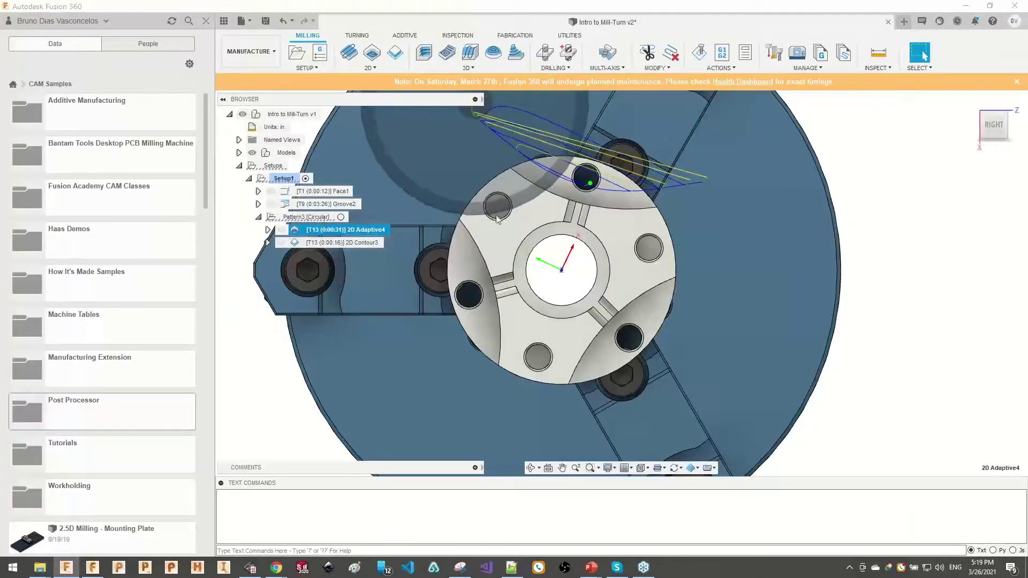
middle_click_drag(743, 172, 777, 221, "shift")
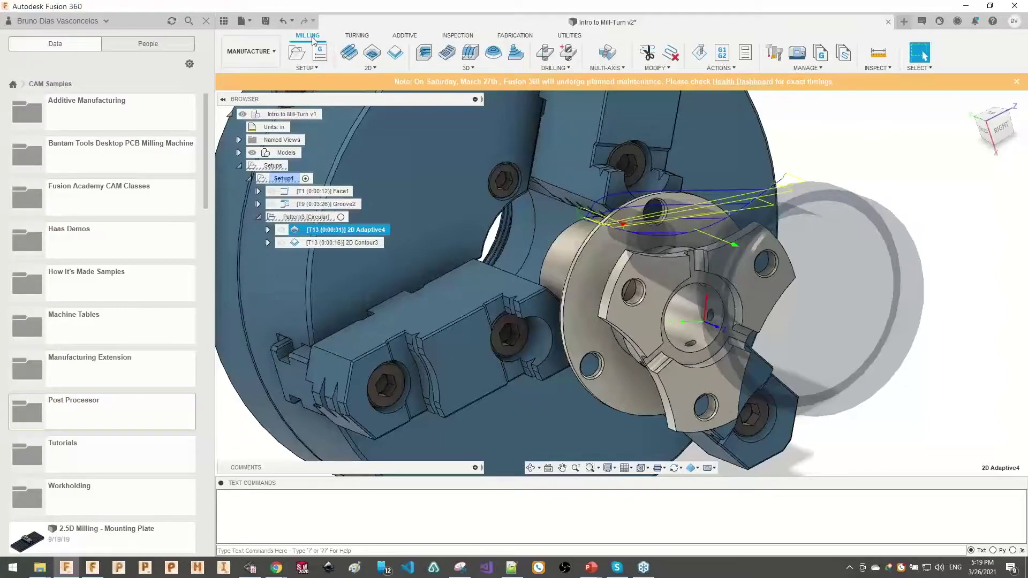
left_click(311, 69)
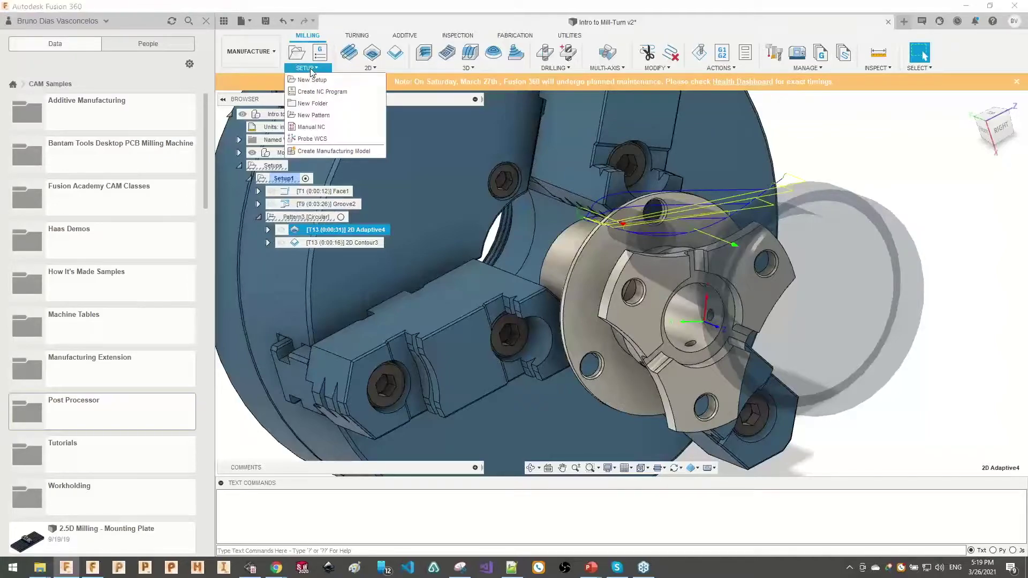
left_click(323, 128)
left_click(856, 138)
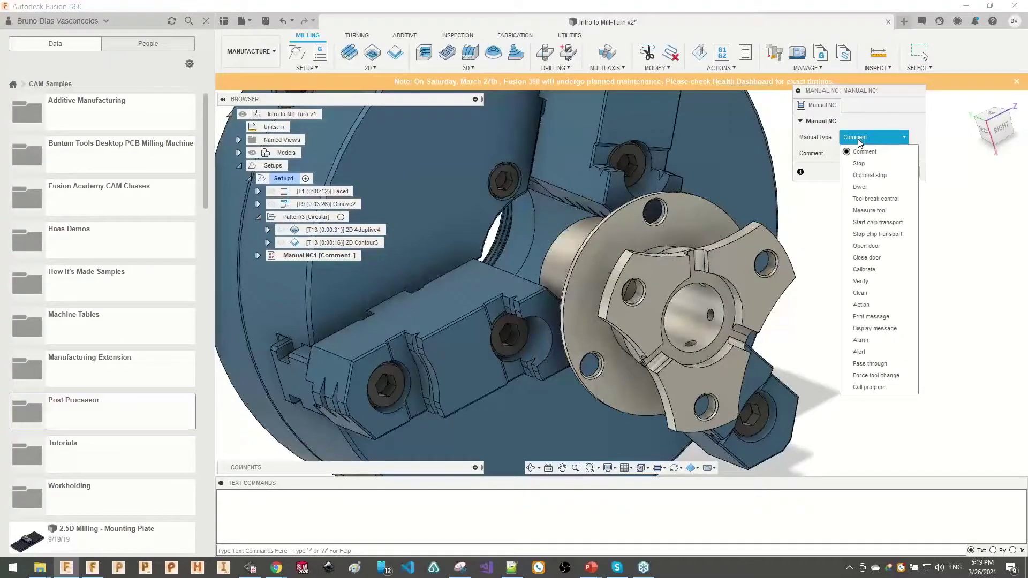
left_click(872, 305)
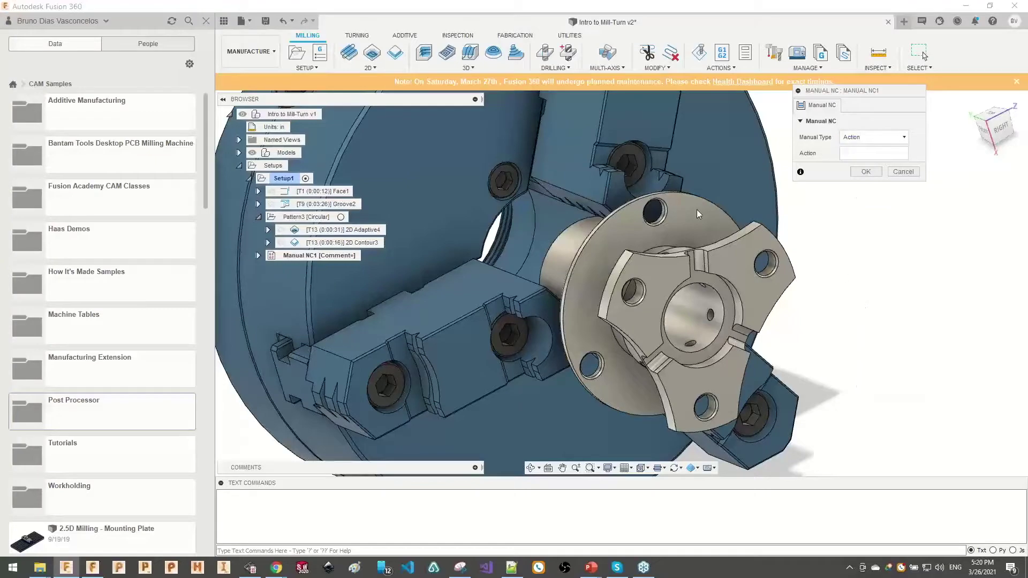
- Set the Manual NC action to USEPOLARMODE, checking the spelling against the onParameter function in the post source
key("alt+Tab")
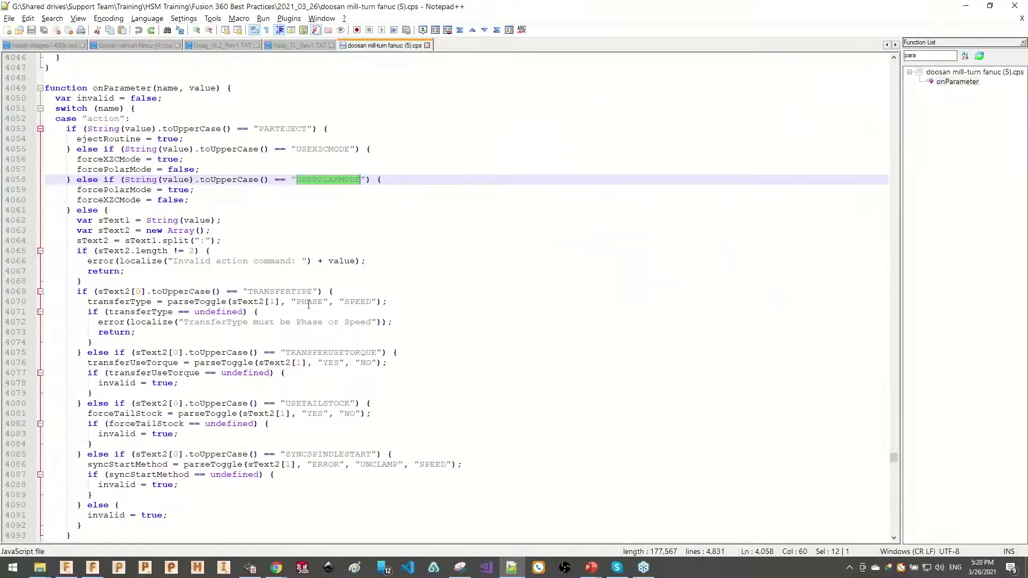
left_click(327, 178)
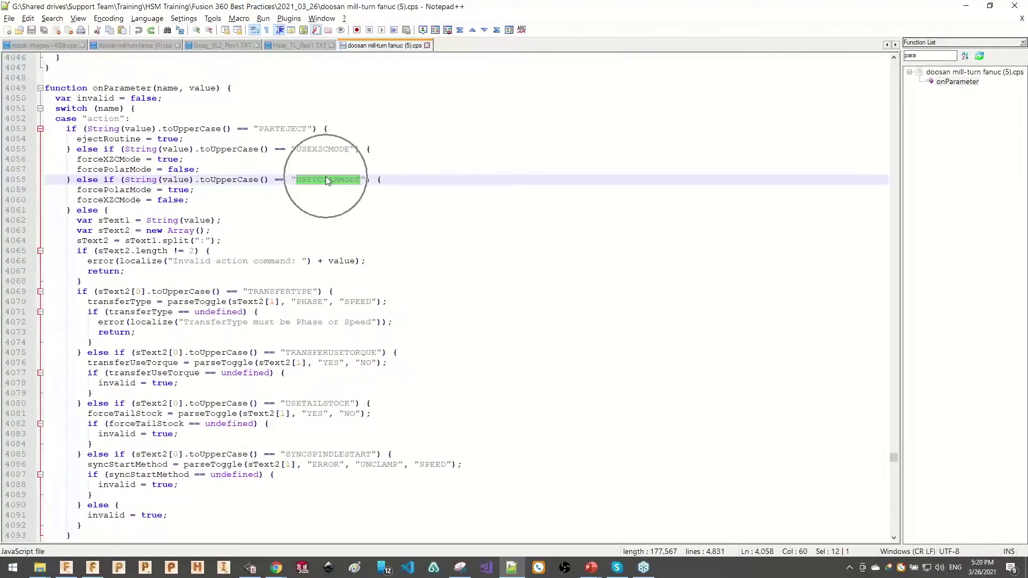
key("alt+Tab")
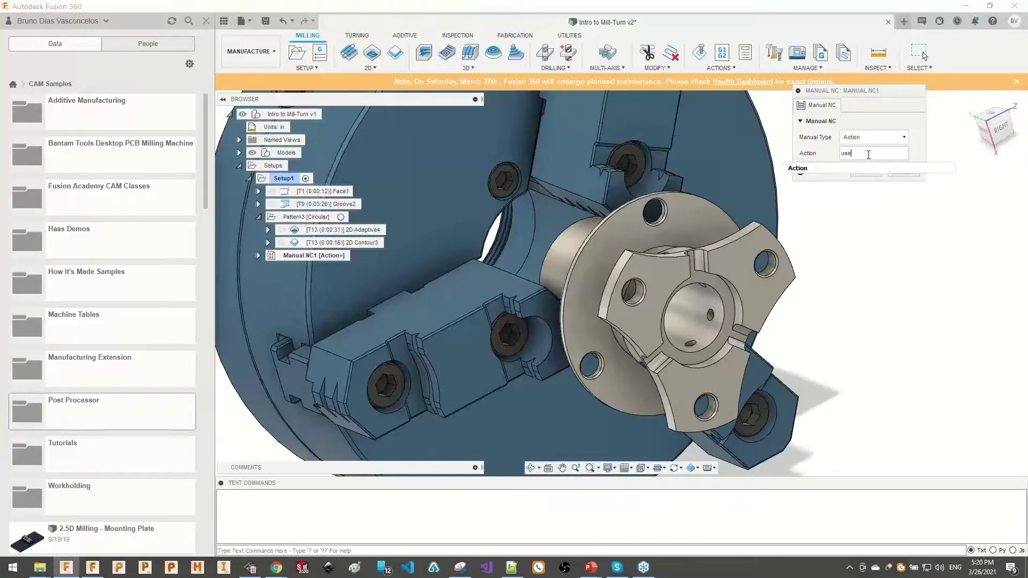
key("alt+Tab")
key("alt+Tab")
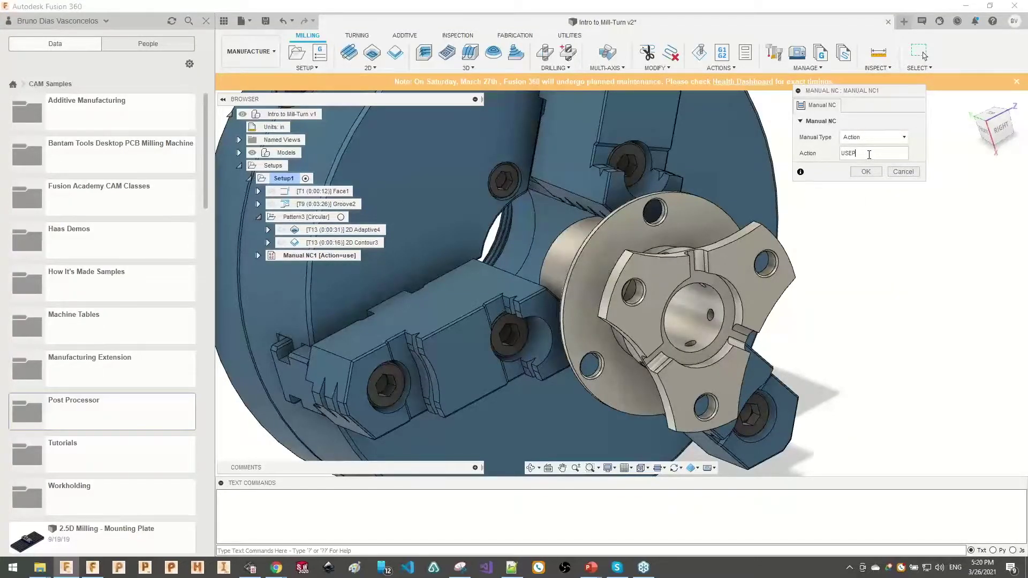
type("ODE")
left_click_drag(885, 154, 838, 154)
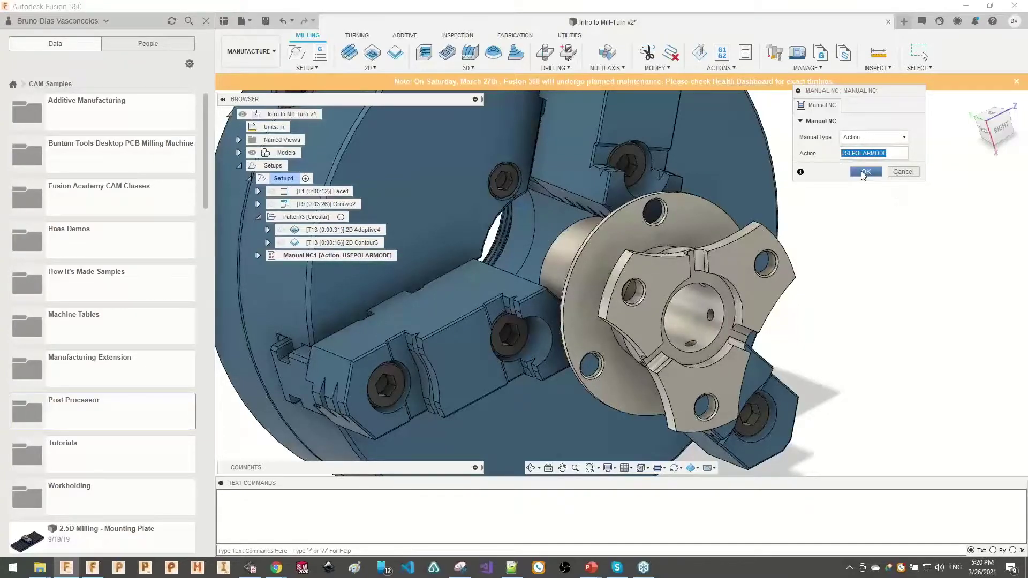
- Return to the post source in Notepad++ and highlight the toUpperCase() call in the USEPOLARMODE condition
key("alt+Tab")
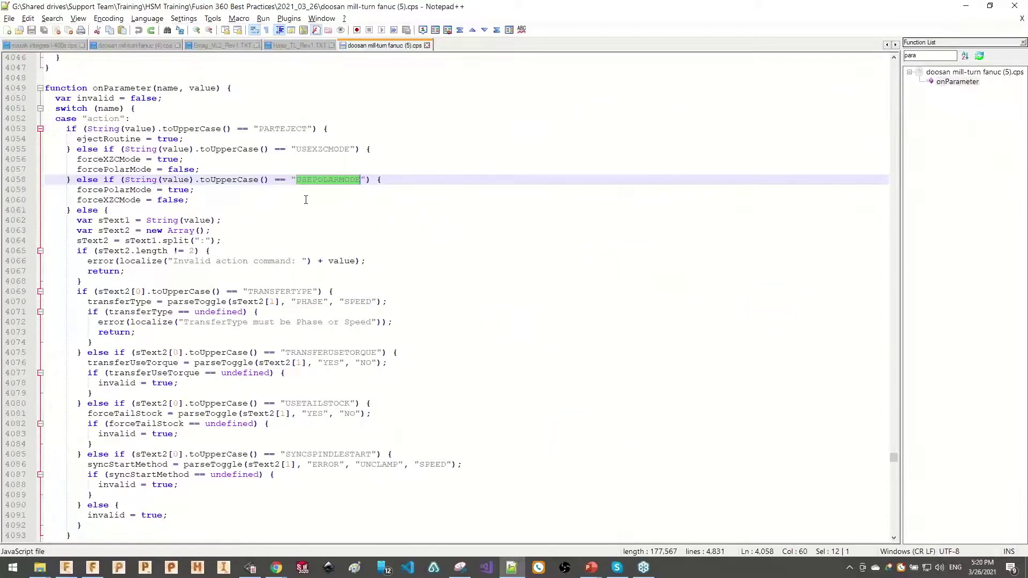
left_click(274, 181)
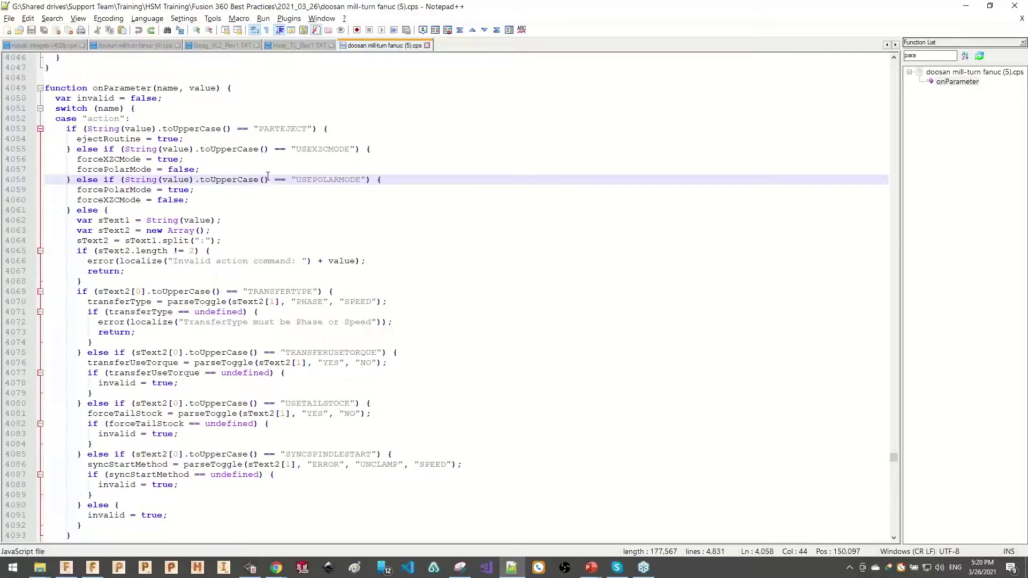
left_click_drag(268, 180, 225, 180)
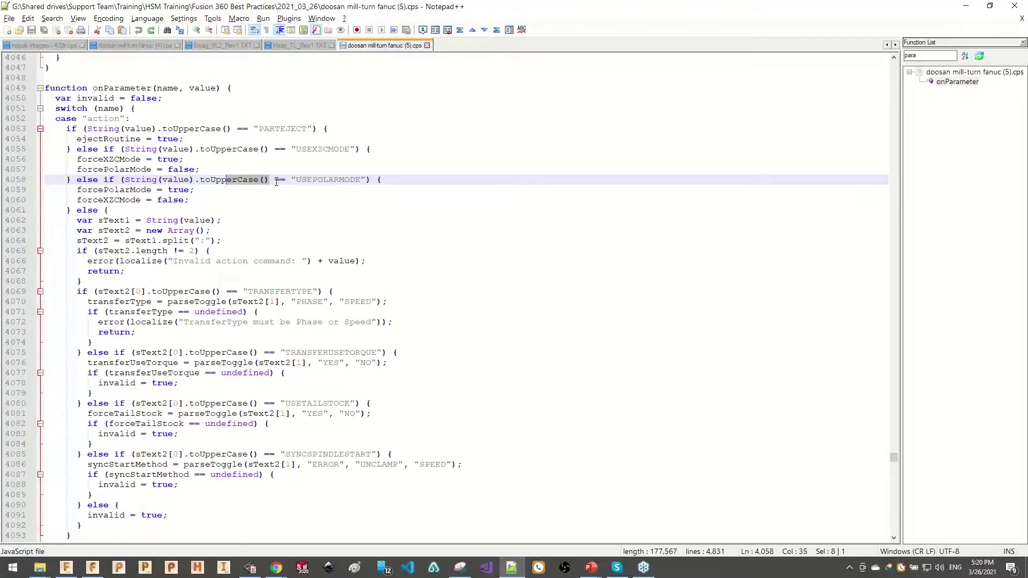
left_click(382, 180)
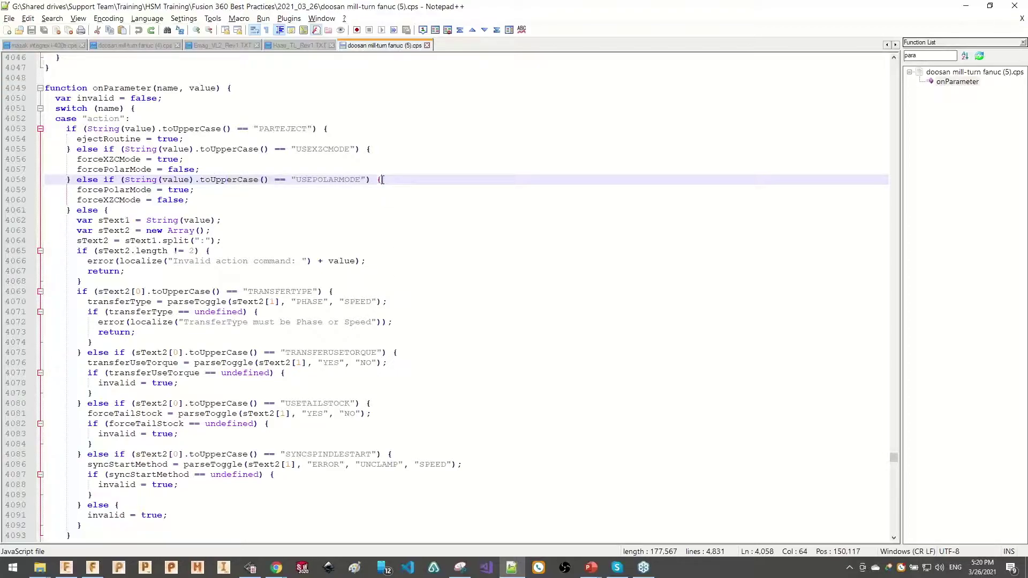
left_click(269, 179)
left_click_drag(269, 180, 200, 183)
- Back in Fusion 360, try the lowercase action text "use polar mode" and replace it with the clipboard contents
key("alt+Tab")
left_click_drag(889, 156, 840, 155)
type("use pol")
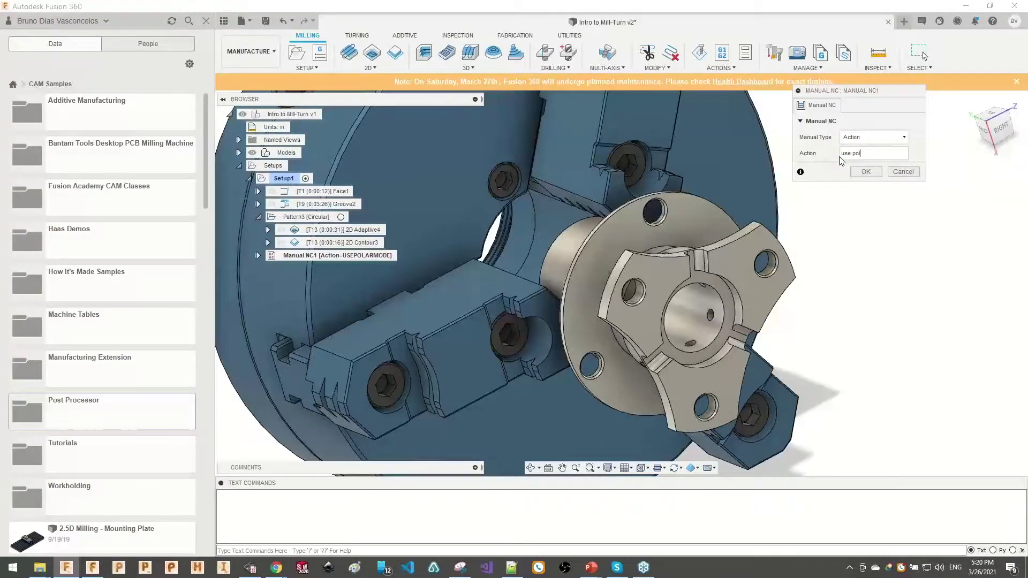
type("ar mode")
left_click_drag(876, 156, 832, 158)
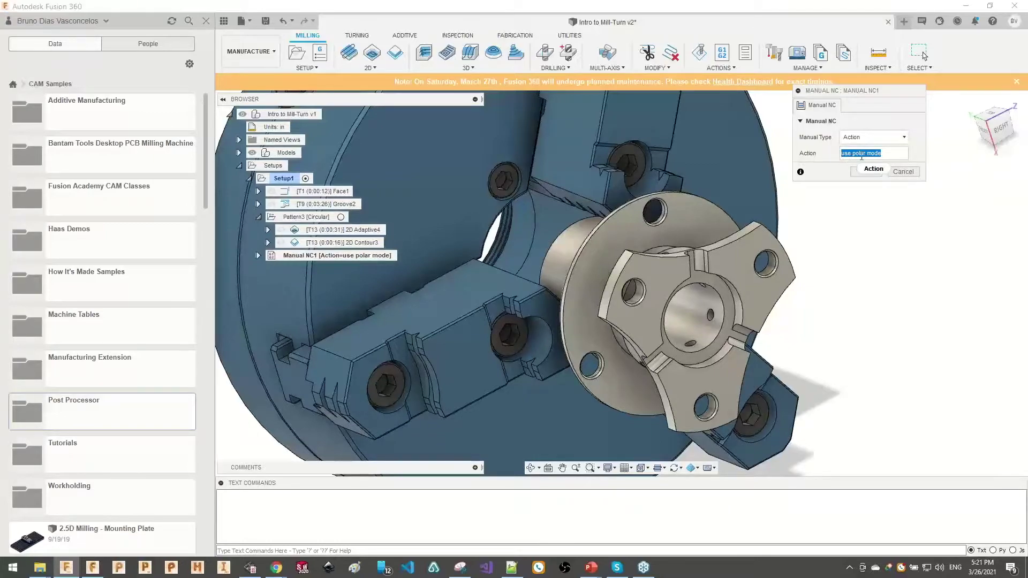
type("G:\\Shared drives\\Support Team\\Training\\HSM Training\\Fusion 360 Best Practices\\2021_03_26")
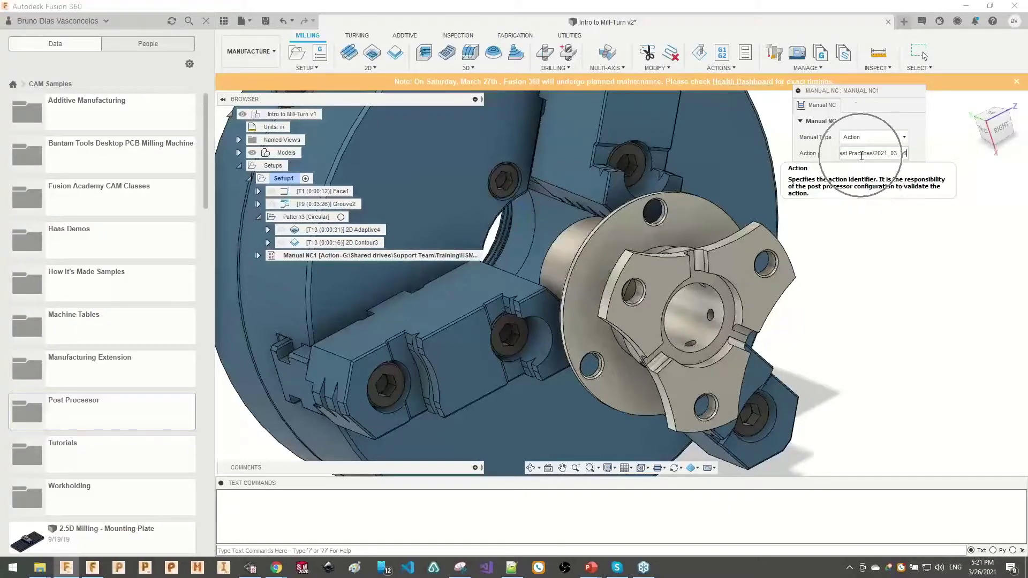
- Copy USEPOLARMODE from the onParameter function and paste it over the Manual NC action text
key("alt+Tab")
double_click(327, 180)
key("ctrl+c")
key("alt+Tab")
key("ctrl+a")
key("ctrl+v")
left_click_drag(883, 156, 838, 156)
left_click(853, 154)
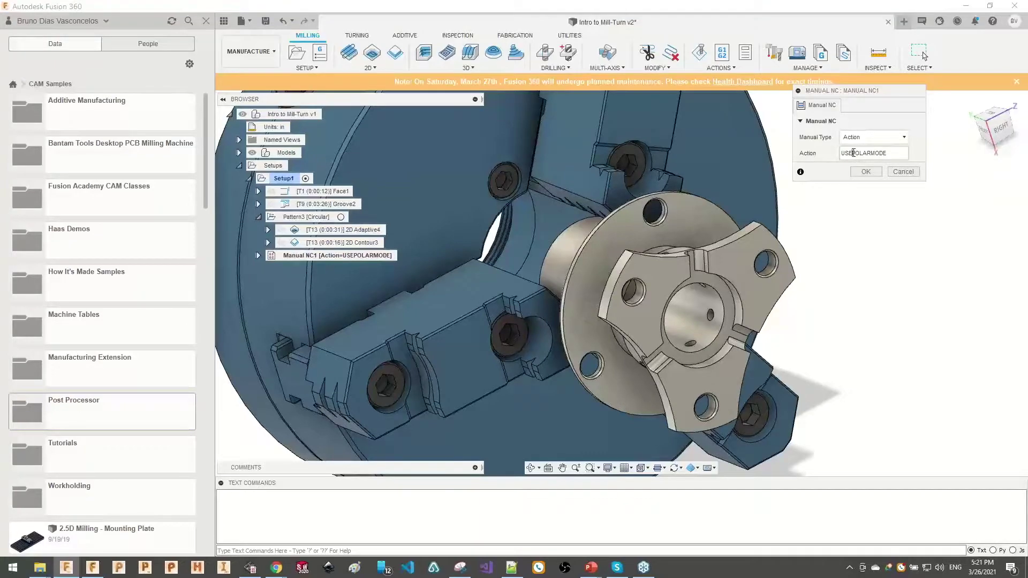
- Re-examine the uppercase conversion in the post's USEPOLARMODE condition and return to the Manual NC settings
key("alt+Tab")
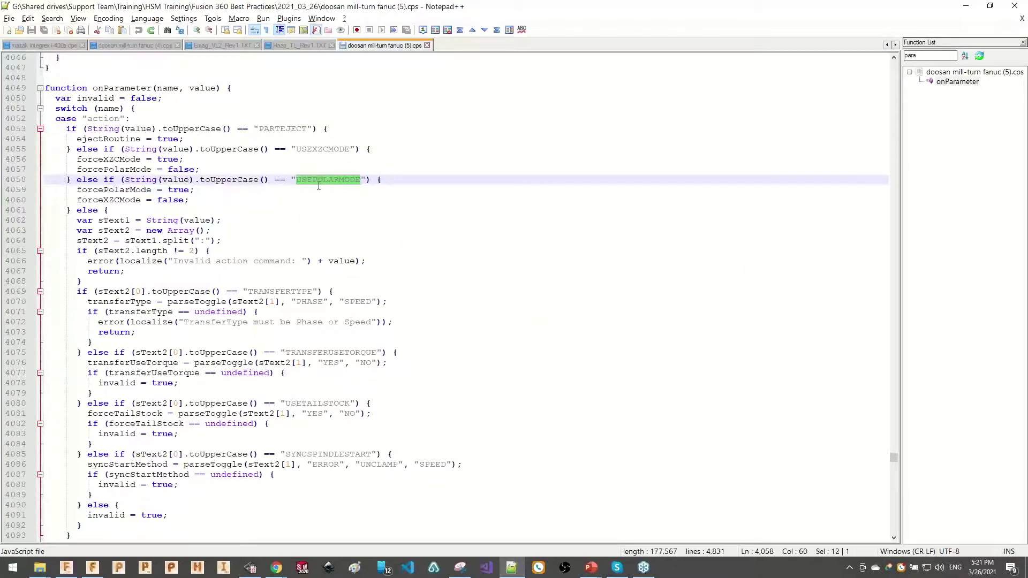
left_click(271, 179)
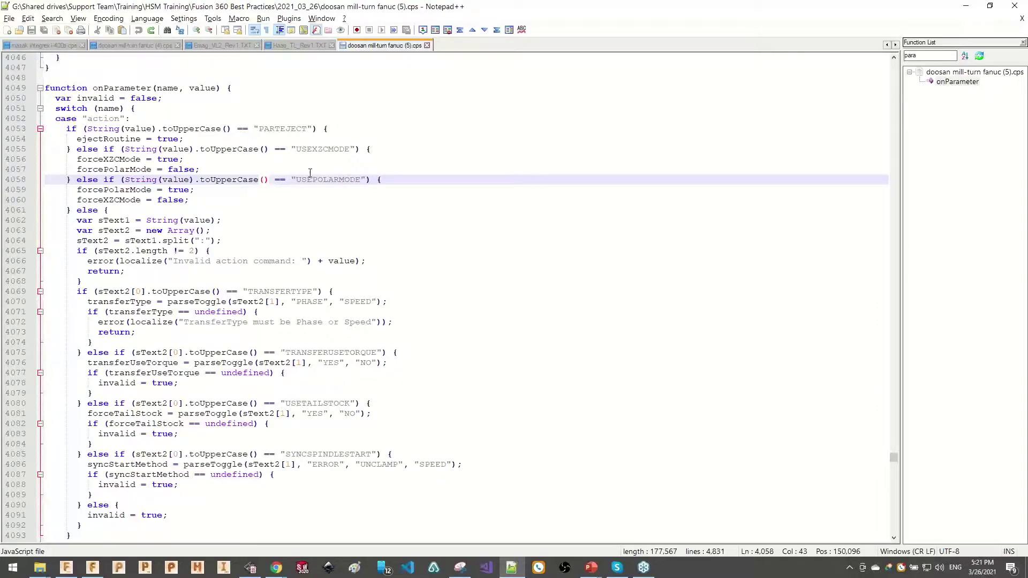
key("alt+Tab")
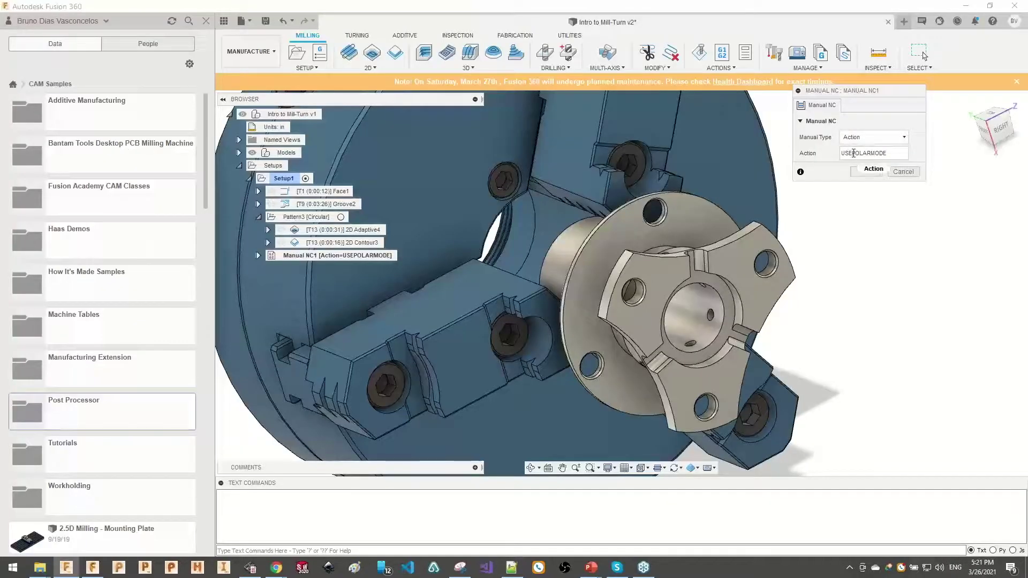
- Accept the USEPOLARMODE Manual NC and move it into Pattern3 ahead of 2D Adaptive4
double_click(867, 155)
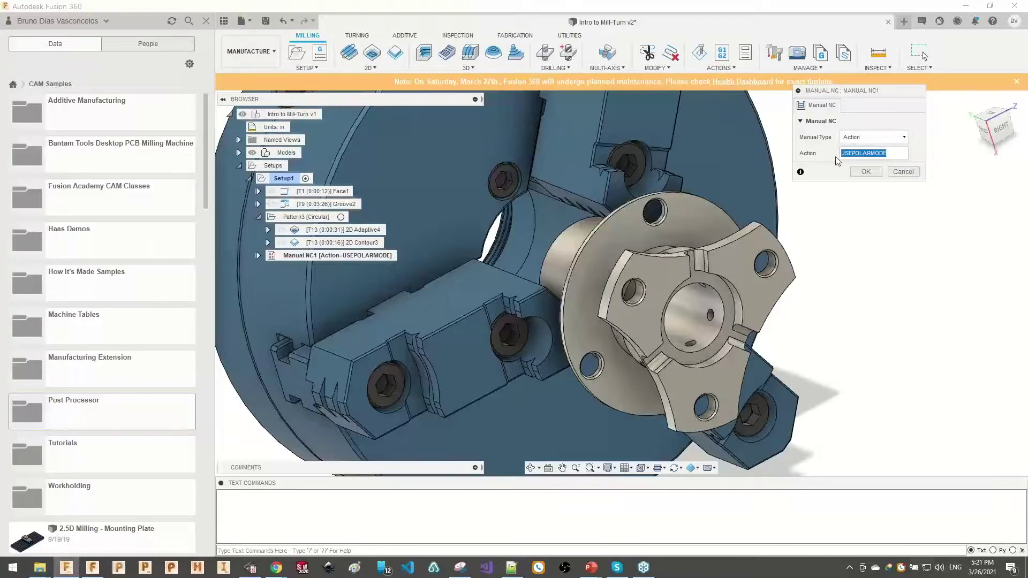
left_click(866, 171)
left_click_drag(317, 256, 322, 230)
left_click(327, 243, "ctrl")
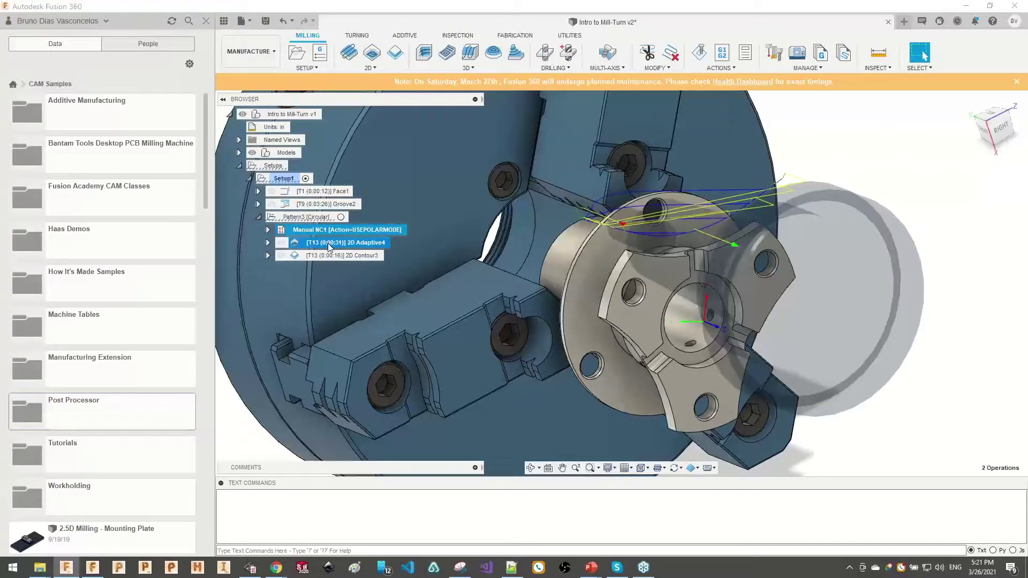
left_click_drag(866, 264, 837, 270)
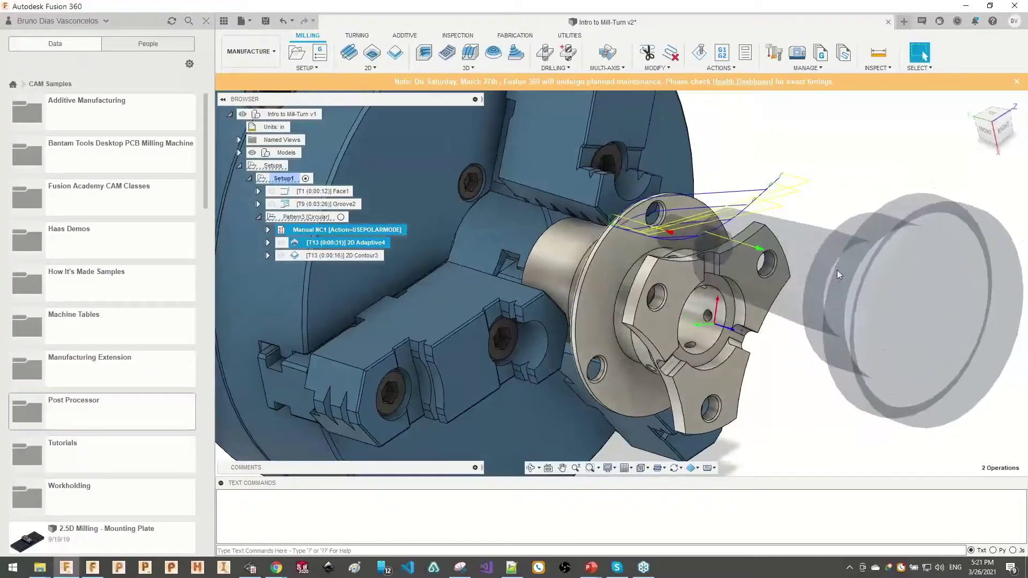
- Post process Pattern3 with the Doosan Mill/Turn Fanuc post and reload the regenerated 1001.nc in the NC editor
left_click(317, 218)
right_click(318, 222)
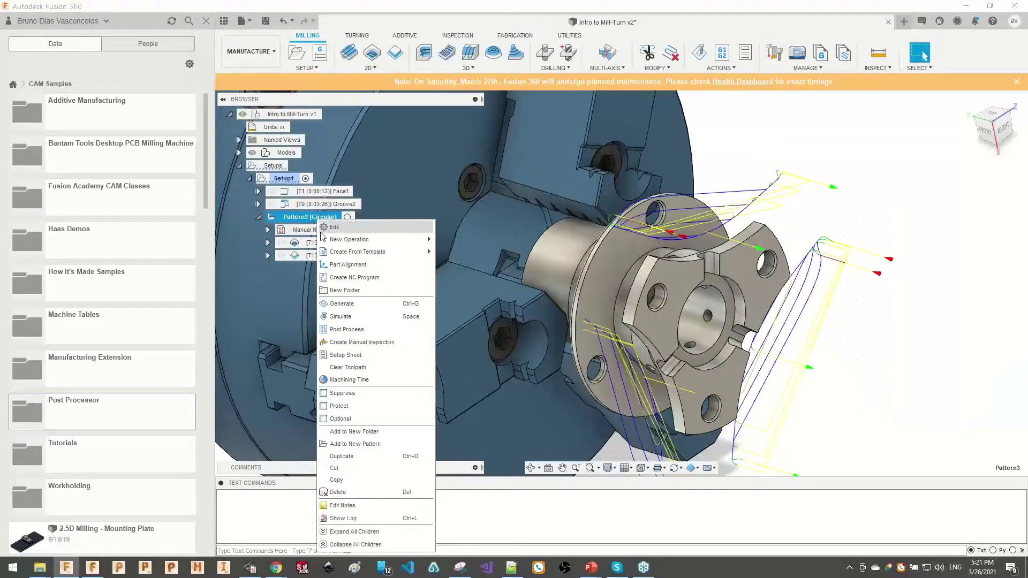
left_click(343, 331)
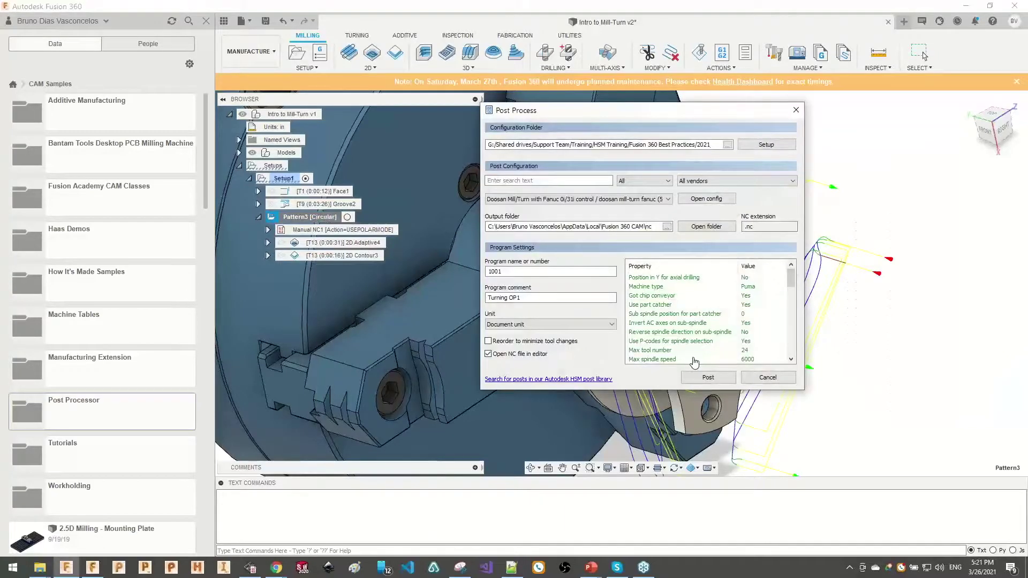
left_click(707, 378)
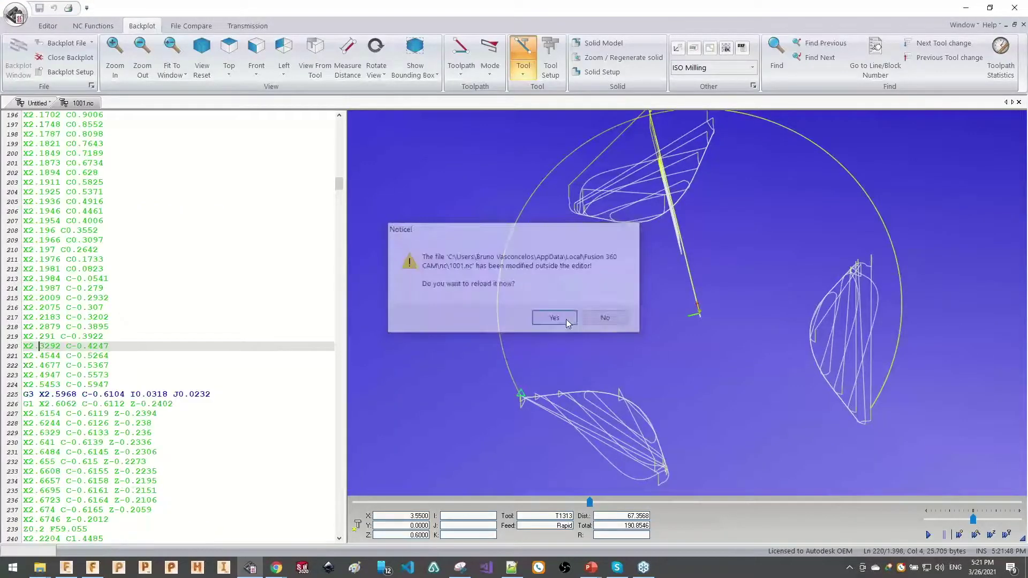
left_click(555, 318)
- Go to the beginning of 1001.nc and highlight the opening blocks of the first 2D ADAPTIVE4 operation
scroll(145, 353, "up", 10)
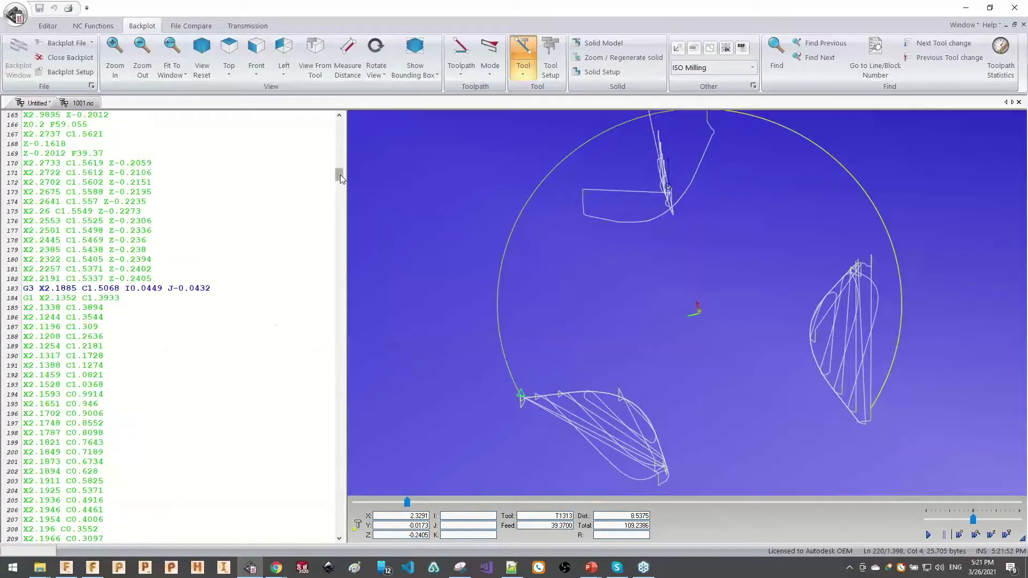
left_click_drag(339, 175, 339, 123)
scroll(92, 291, "down", 1)
left_click_drag(25, 154, 98, 346)
left_click_drag(621, 310, 560, 214)
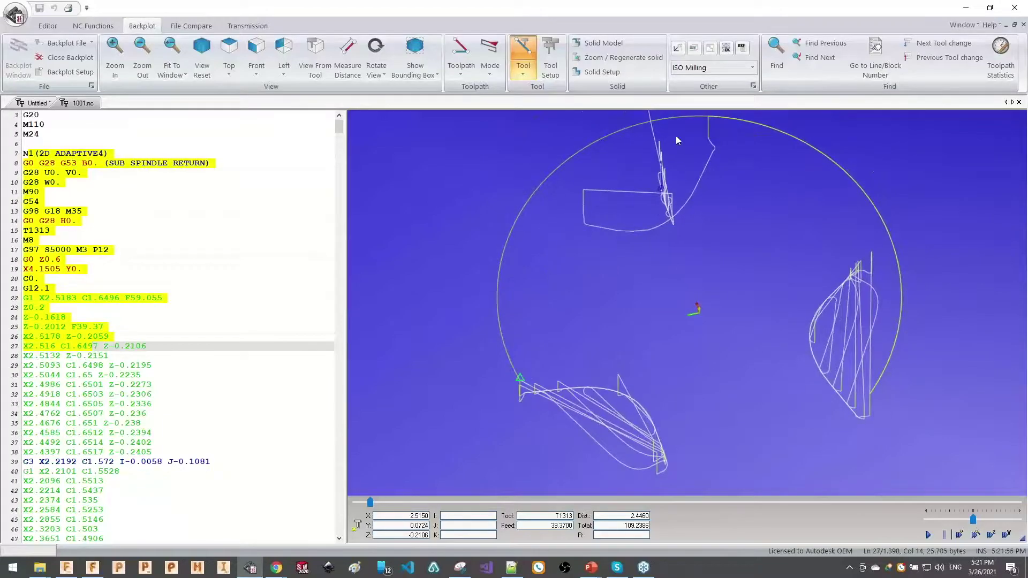
- Change the backplot's control type to Fanuc Milling and inspect the redrawn toolpath
left_click(705, 68)
left_click(187, 194)
left_click(705, 68)
left_click(696, 163)
left_click_drag(695, 191, 383, 216)
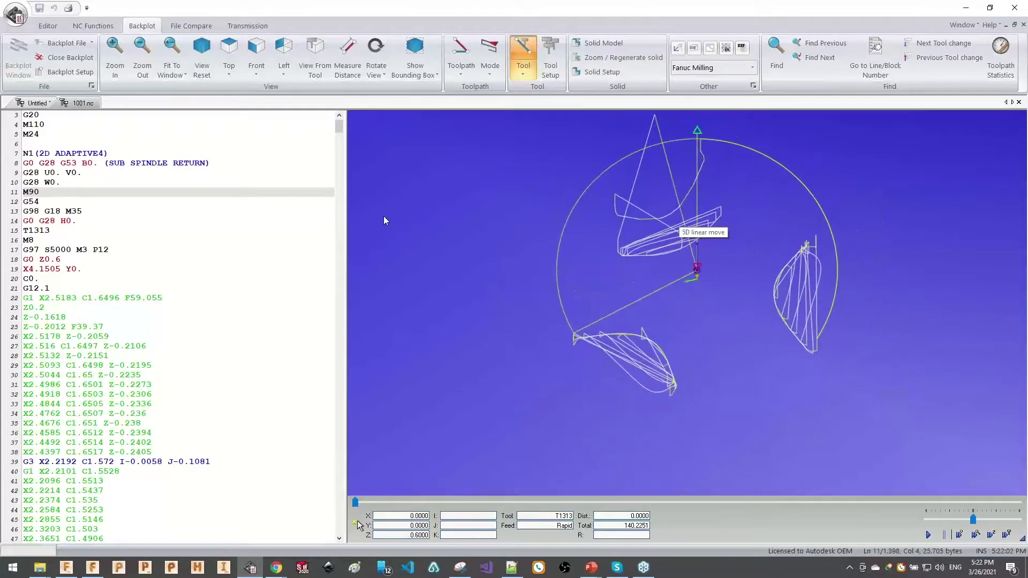
- Highlight the G12.1 polar command and the X and C moves that follow it in the first 2D ADAPTIVE4 operation
scroll(54, 219, "down", 3)
left_click_drag(25, 206, 139, 405)
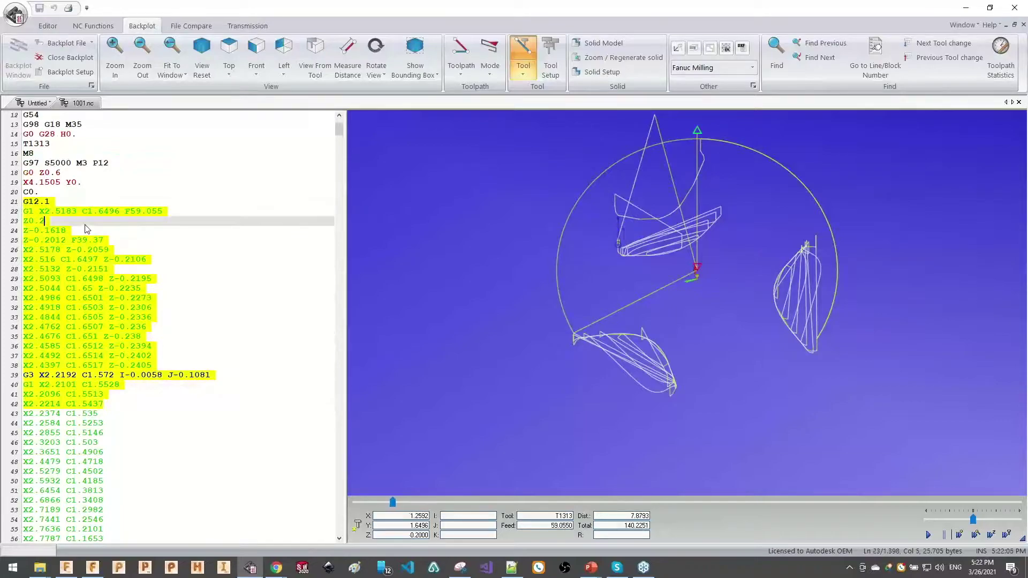
left_click(70, 220)
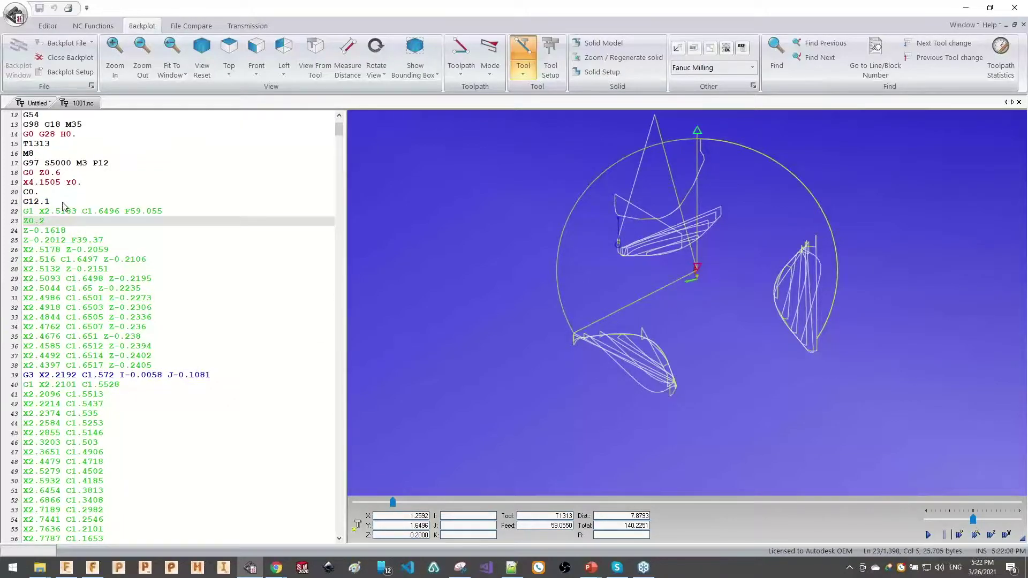
double_click(45, 201)
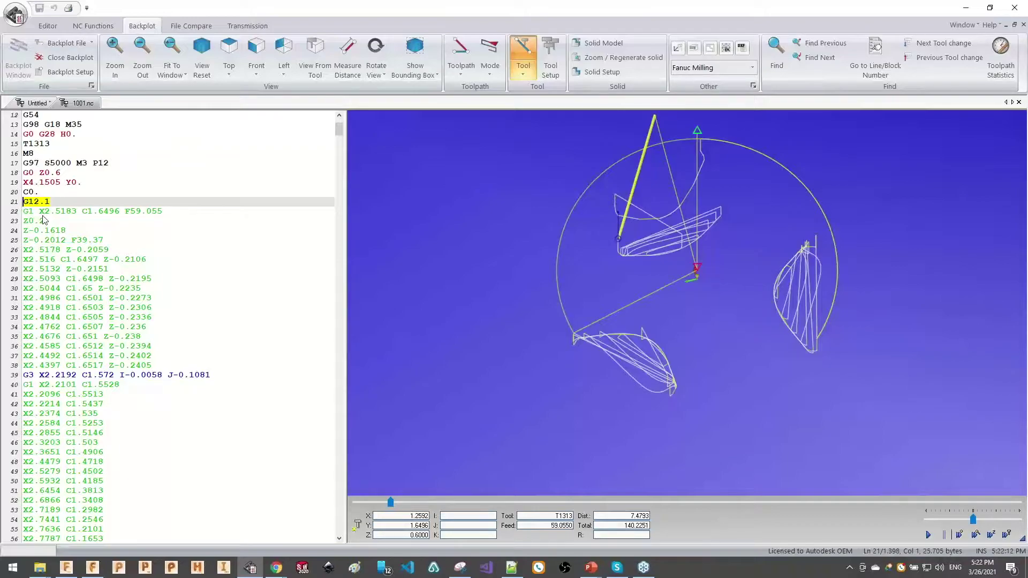
- Find the 2D ADAPTIVE4 section that rotates to C-120. and highlight its opening blocks with X and Y moves
scroll(45, 219, "down", 16)
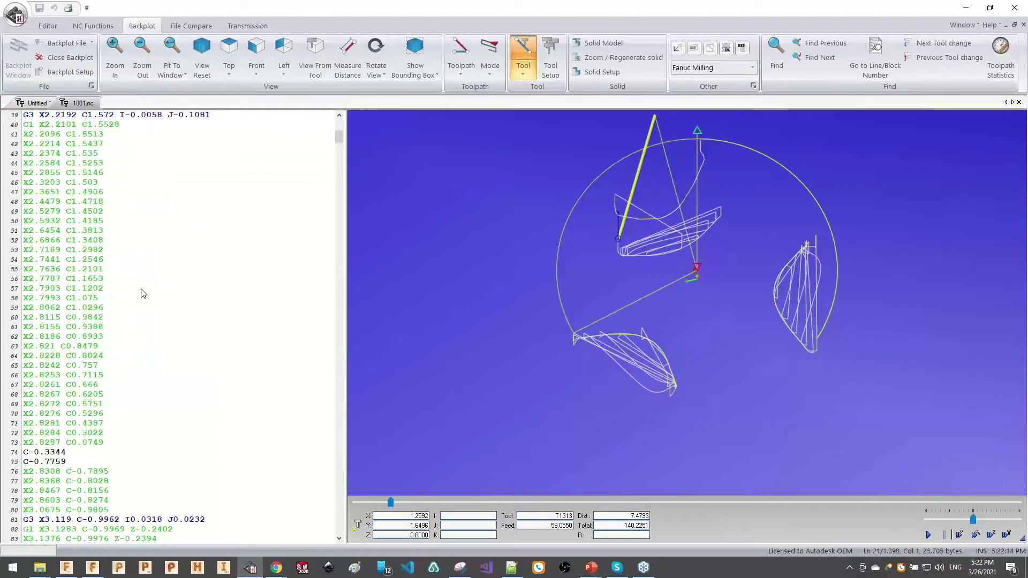
left_click_drag(341, 148, 358, 265)
left_click_drag(24, 212, 104, 318)
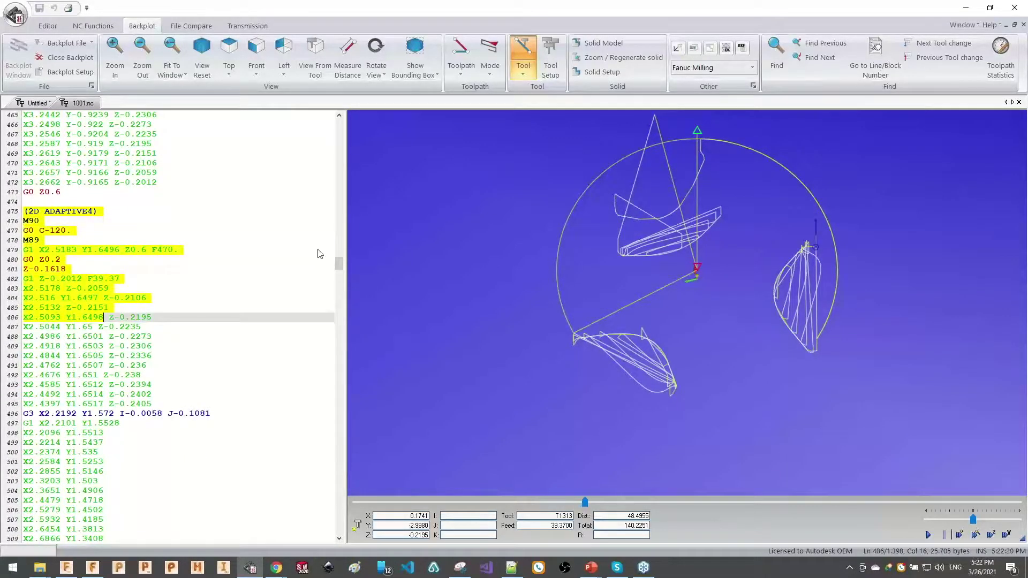
- Switch to Fusion 360 and turn off the circular pattern of the Pattern3 folder
key("alt+Tab")
left_click(313, 243)
left_click(326, 218)
right_click(328, 221)
left_click(347, 227)
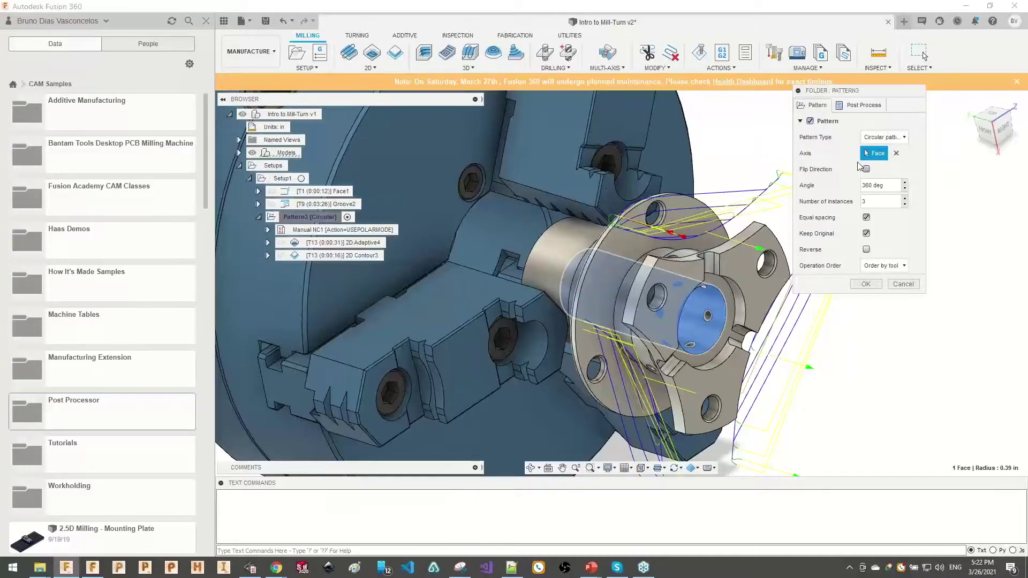
left_click(816, 125)
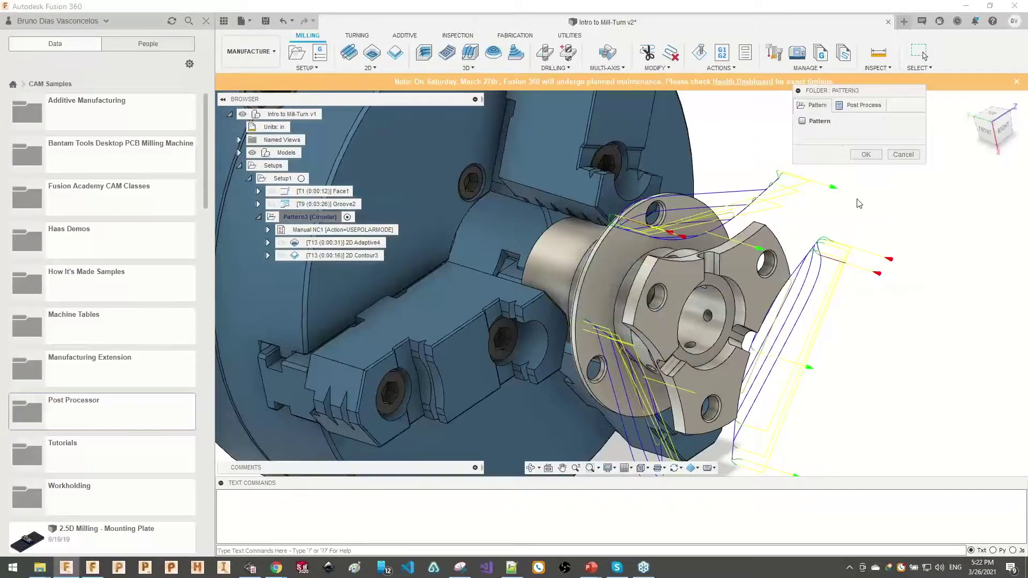
left_click(865, 284)
- Duplicate the USEPOLARMODE Manual NC action and place the copy between 2D Adaptive4 and 2D Contour3
left_click(328, 230)
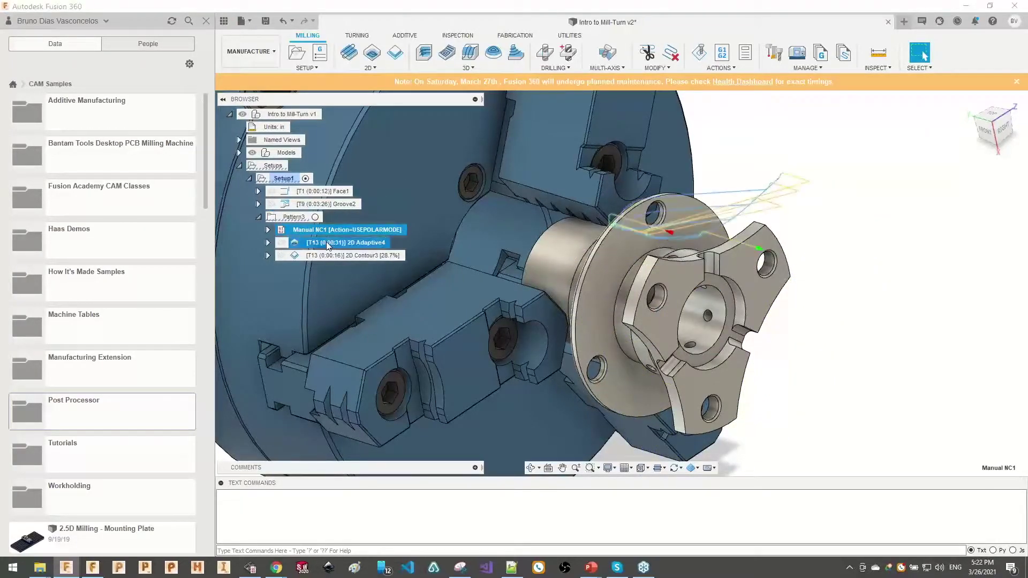
left_click(320, 255)
left_click(325, 231)
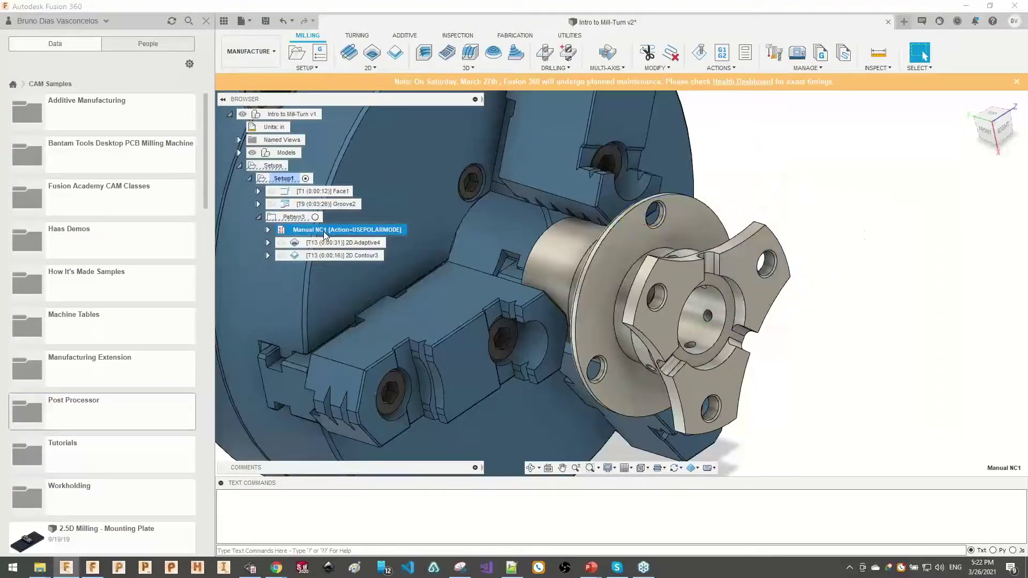
key("ctrl+d")
left_click(324, 245)
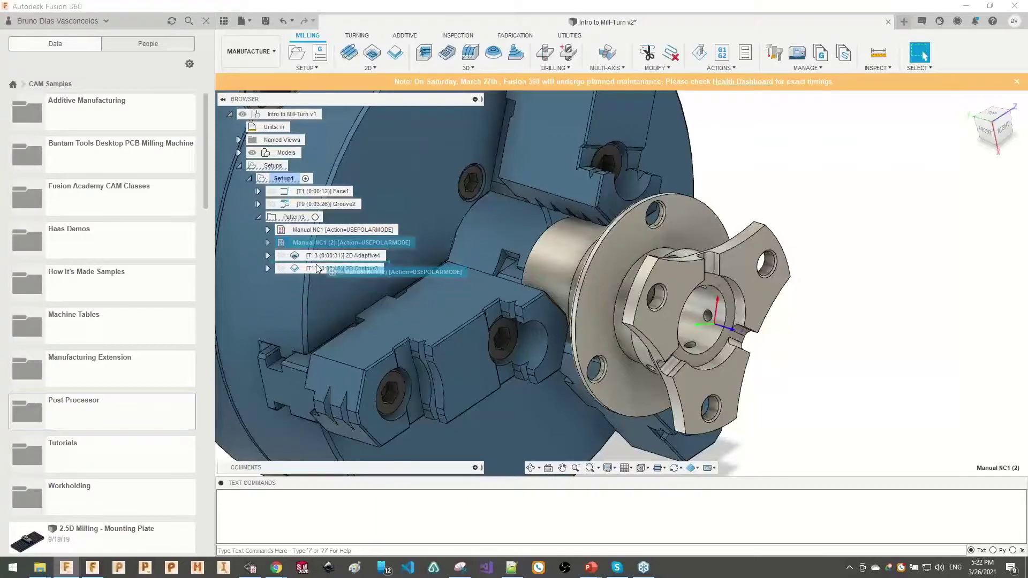
left_click_drag(311, 243, 310, 263)
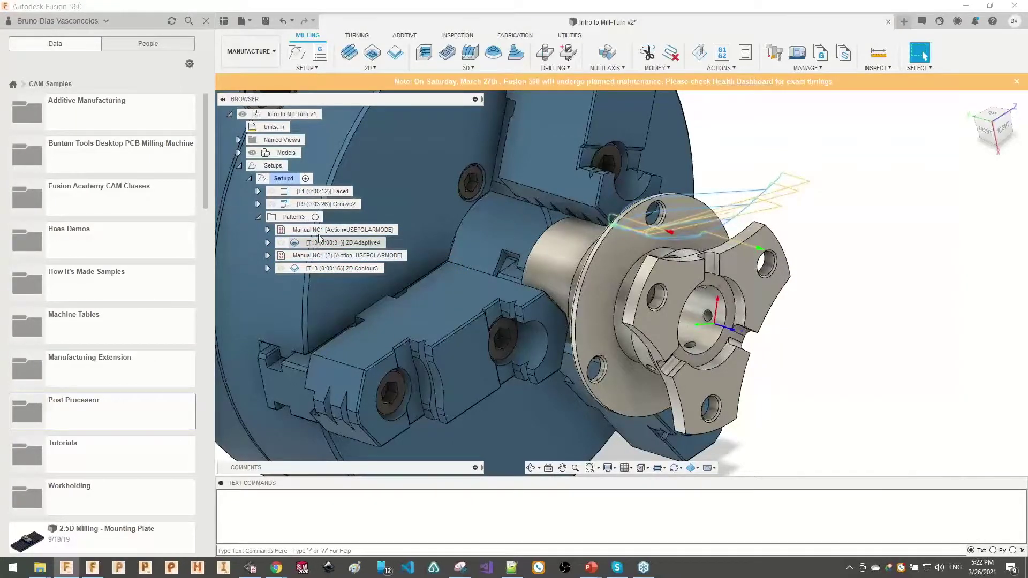
- Post process both Manual NC actions together with 2D Adaptive4 and 2D Contour3, and reload 1001.nc in the editor
left_click(325, 245)
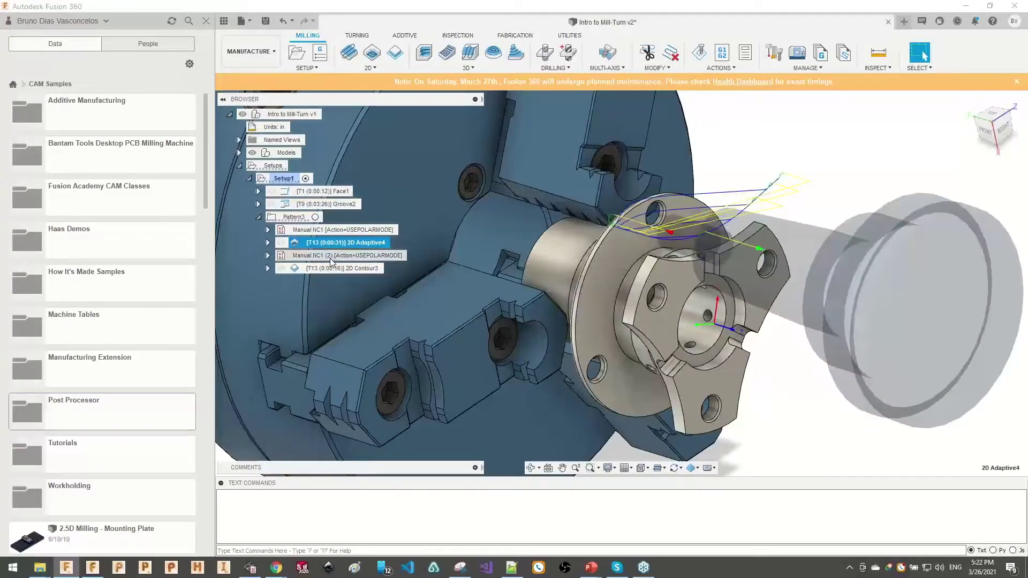
left_click(320, 229)
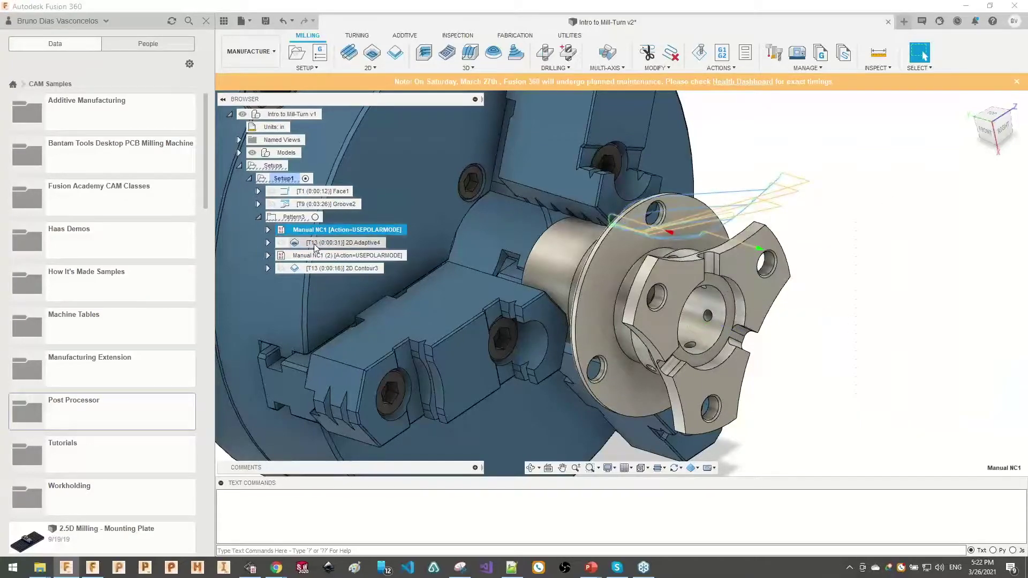
left_click(320, 255)
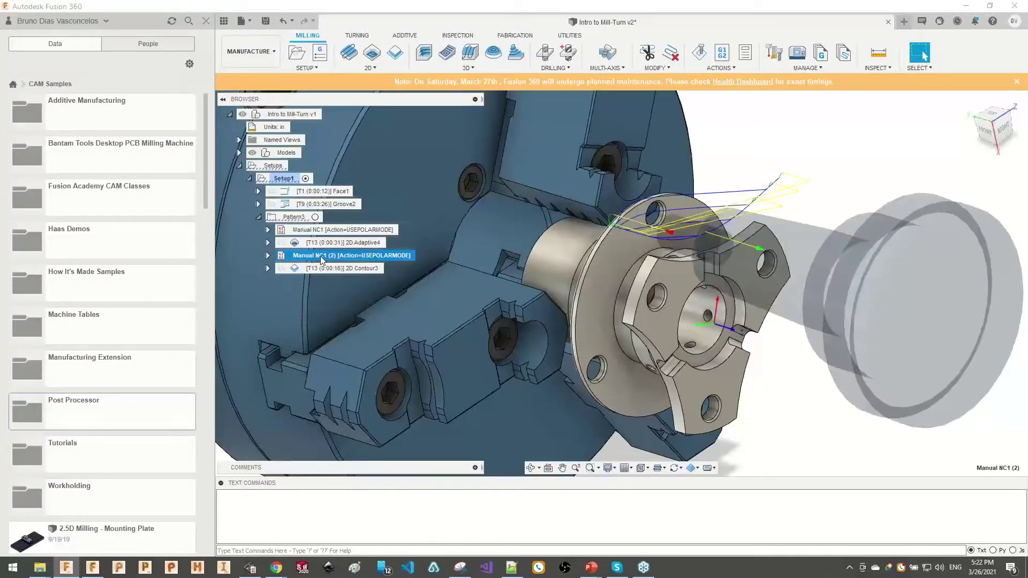
left_click(321, 268, "ctrl")
left_click(321, 235, "shift")
right_click(322, 239)
left_click(353, 303)
left_click(708, 377)
key("Return")
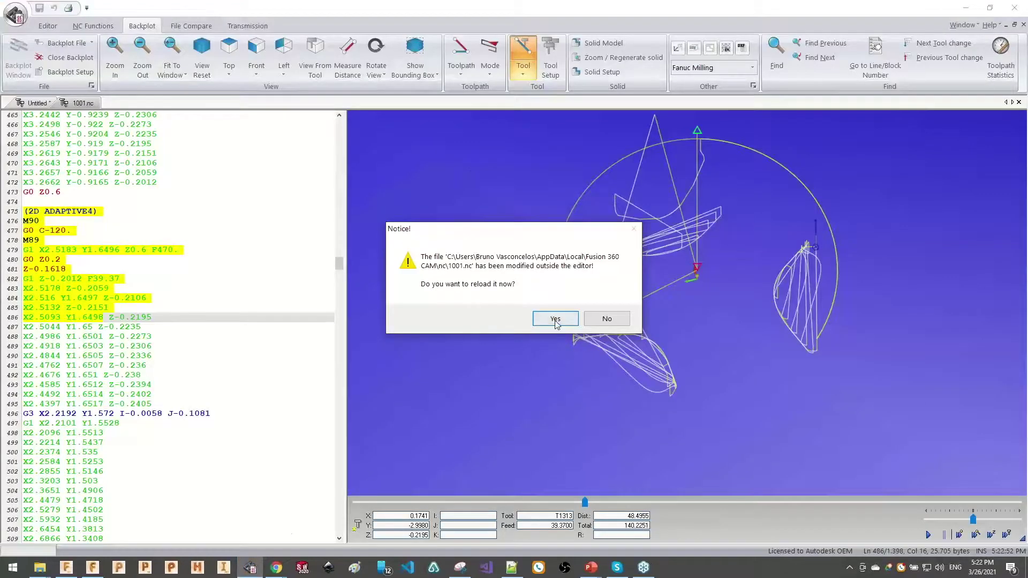
left_click(555, 319)
- Locate the G12.1 polar commands in the 2D ADAPTIVE4 and 2D CONTOUR3 sections of 1001.nc
scroll(150, 298, "up", 16)
left_click_drag(62, 241, 88, 279)
scroll(300, 359, "up", 6)
left_click_drag(337, 468, 340, 122)
left_click(18, 307)
key("ctrl+f")
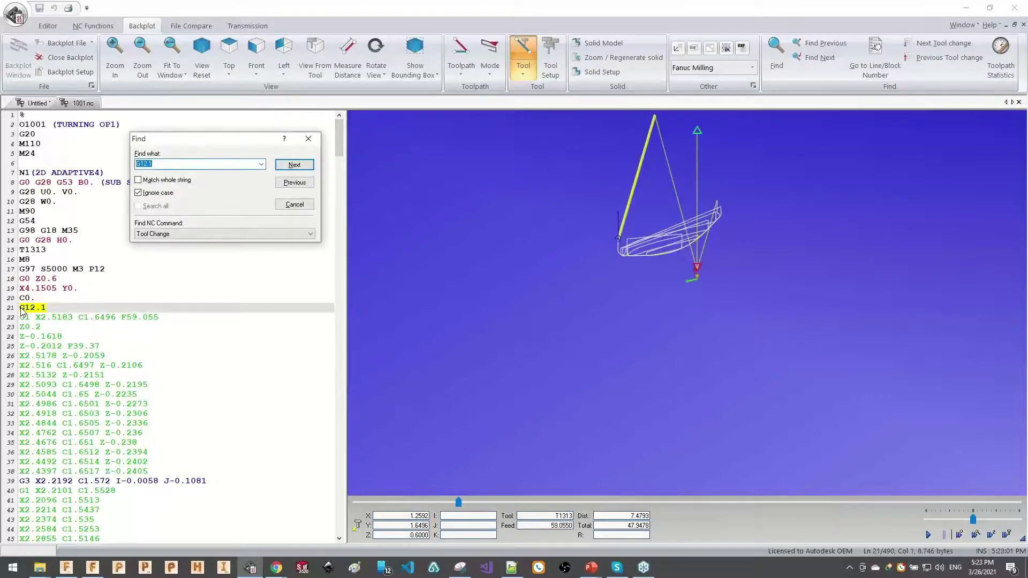
key("Return")
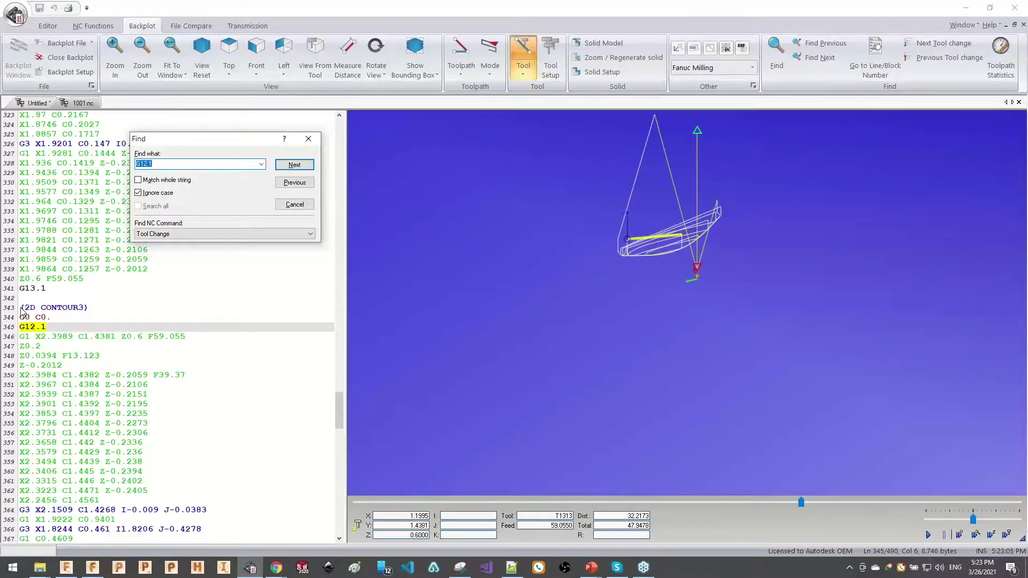
- Switch back to Fusion 360, set the first Manual NC action to USEXZCMODE, and copy that action text
key("alt+Tab")
left_click(448, 167)
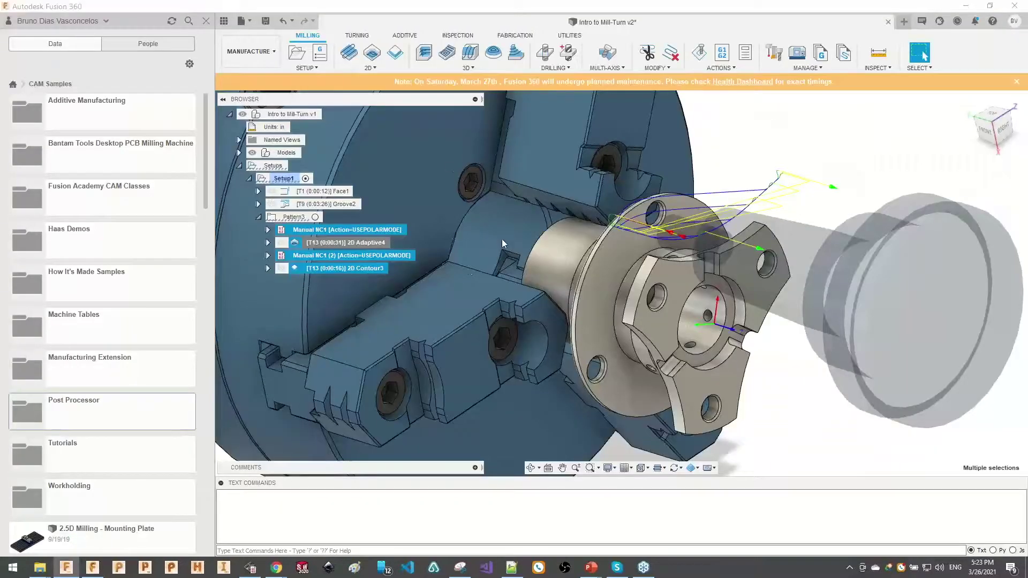
double_click(317, 229)
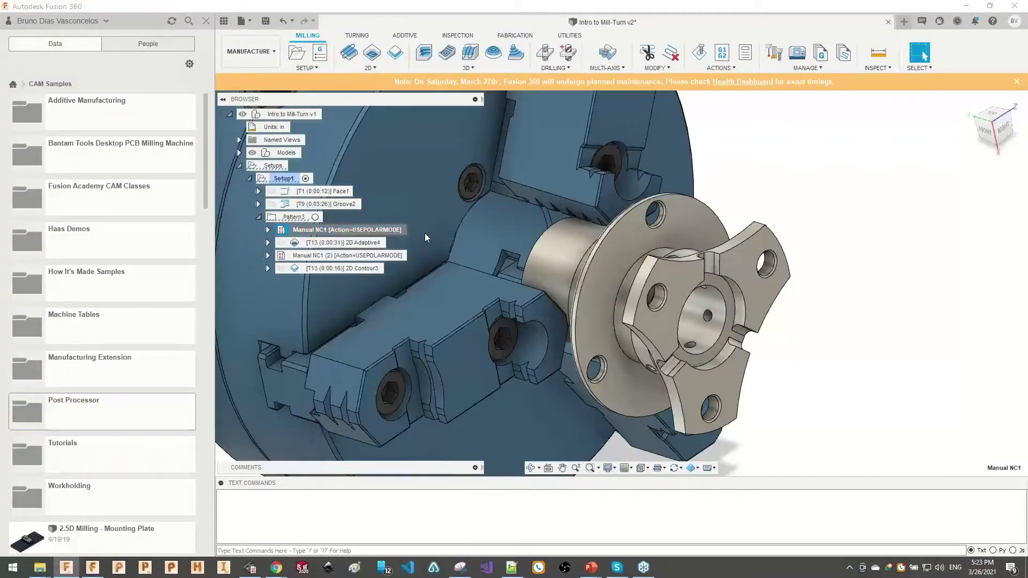
left_click_drag(856, 154, 851, 154)
key("BackSpace")
left_click(864, 172)
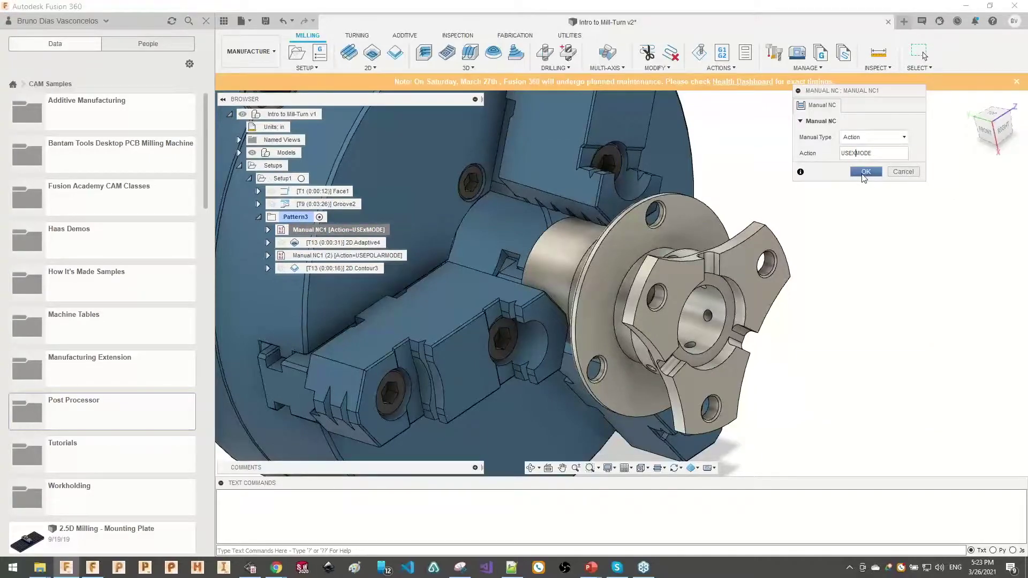
type("XZC")
left_click_drag(889, 154, 815, 152)
key("ctrl+c")
left_click(854, 172)
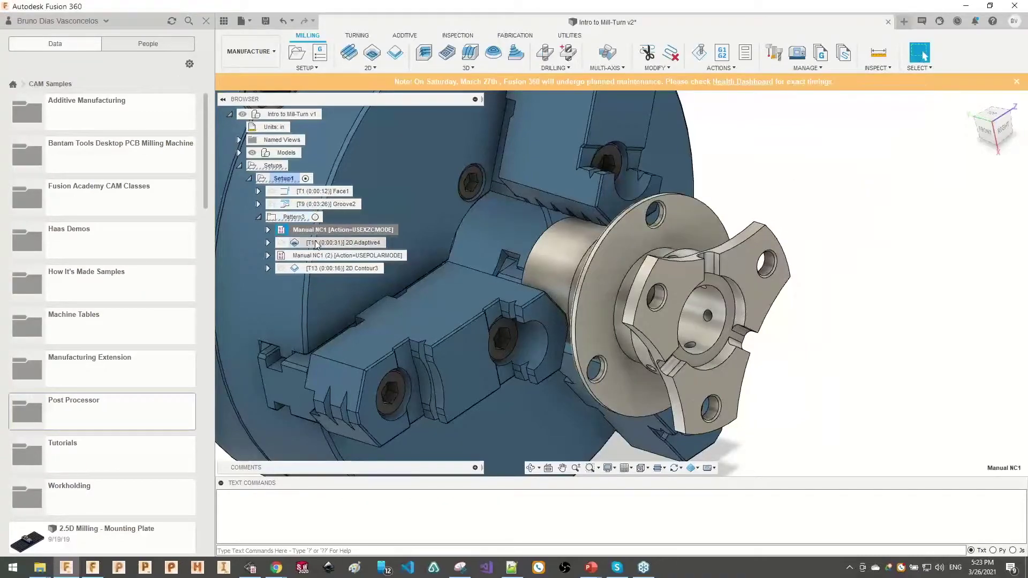
- Set the action of the second Manual NC, above 2D Contour3, to USEXZCMODE
right_click(323, 255)
left_click(370, 8)
left_click_drag(892, 153, 811, 154)
key("ctrl+v")
left_click(866, 172)
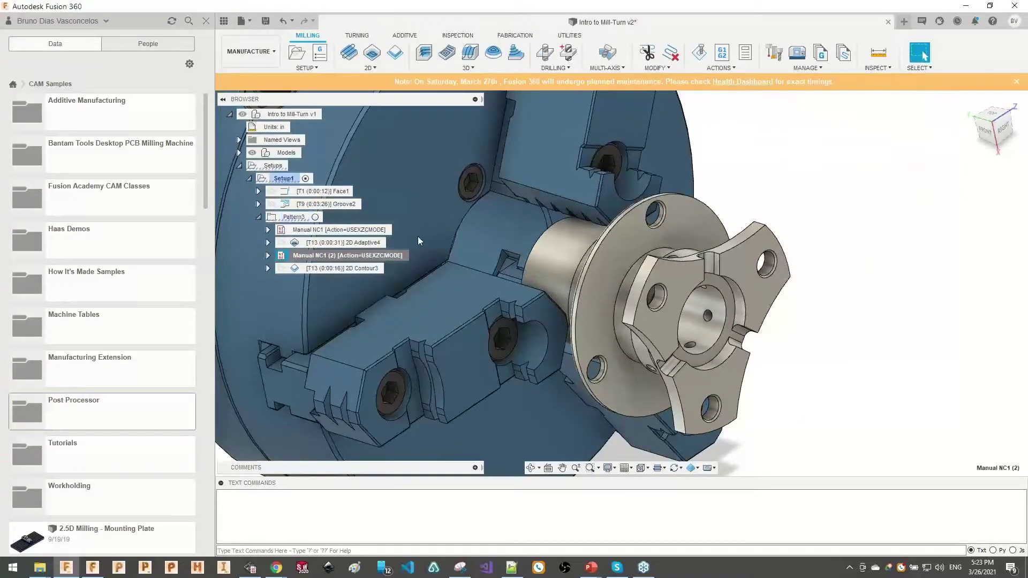
- Post process the Pattern3 folder and reload 1001.nc in the editor
right_click(296, 217)
left_click(327, 329)
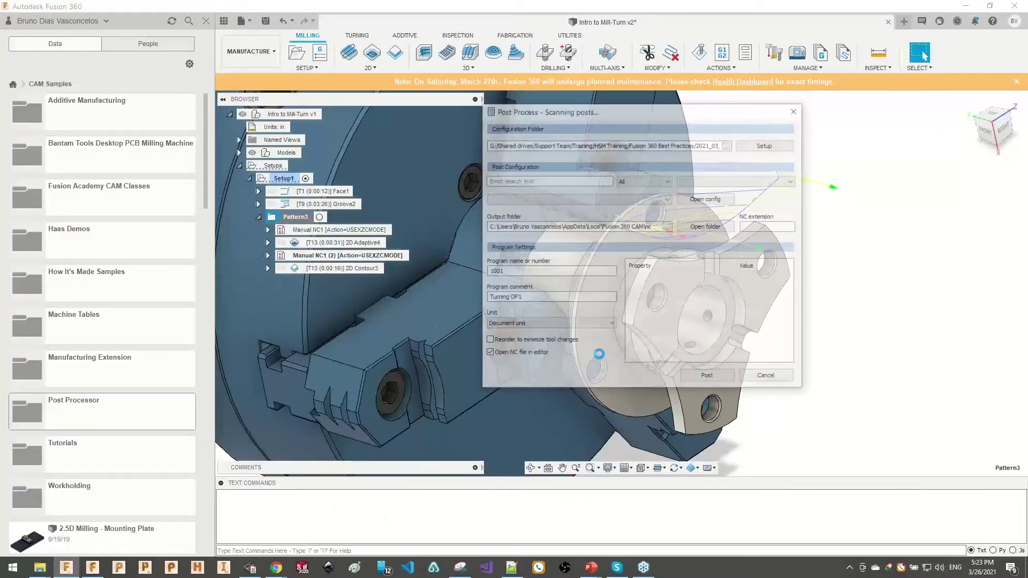
left_click(702, 376)
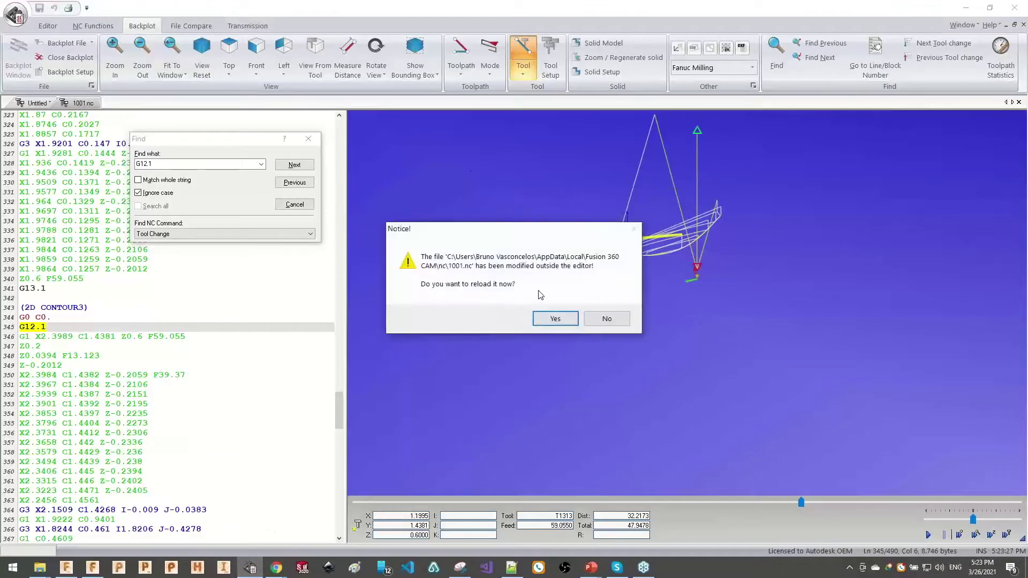
left_click(555, 318)
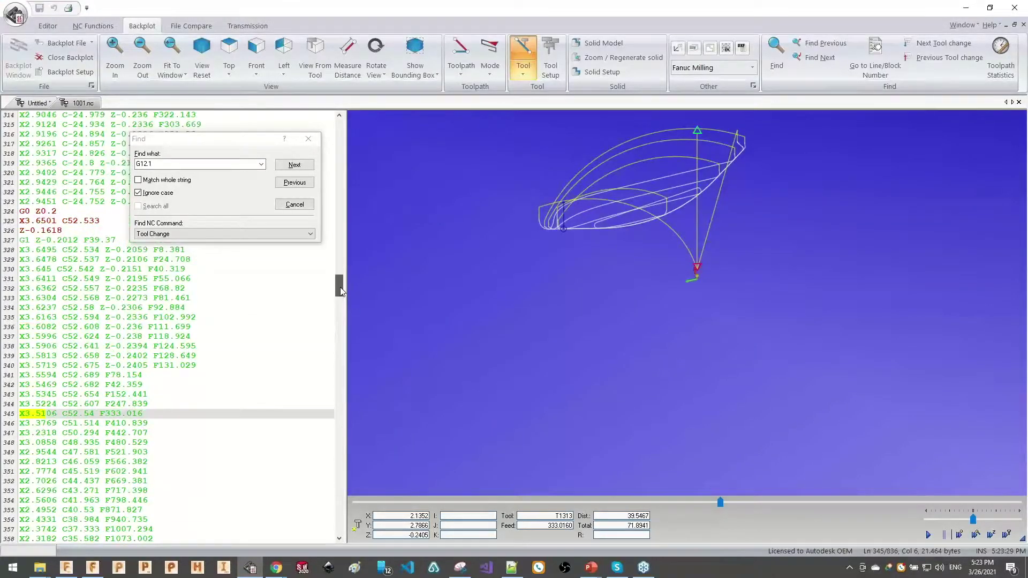
- Highlight the X, C and Z values in the block just before the G0 Z0.2 retract and inspect the backplotted toolpath
scroll(230, 327, "up", 7)
left_click(40, 310)
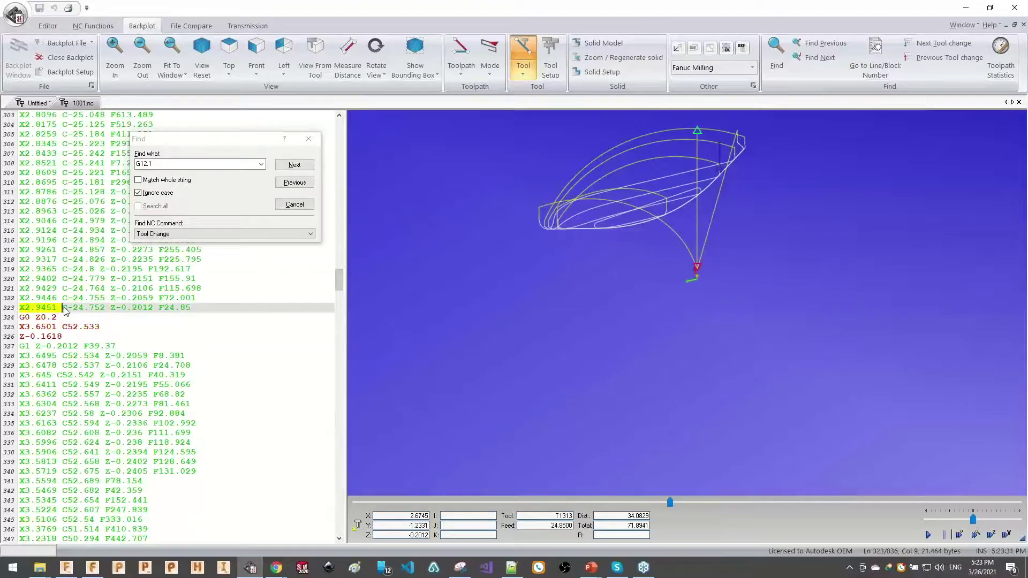
left_click_drag(63, 309, 156, 314)
left_click_drag(567, 281, 599, 268)
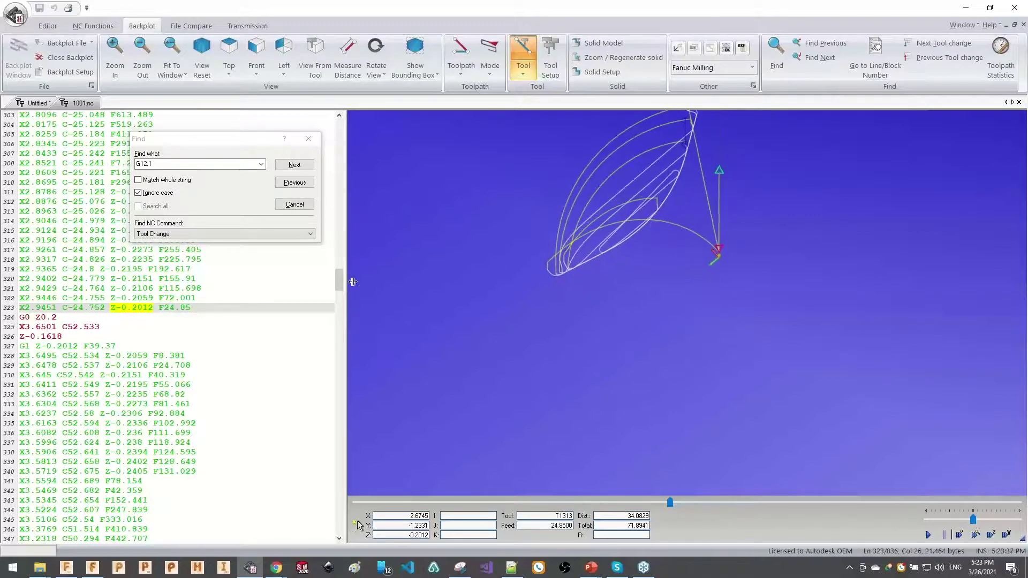
- Go to the beginning of 1001.nc, close the search, and examine the first X, C and Z moves of 2D ADAPTIVE4 against the backplot
scroll(342, 268, "up", 4)
left_click_drag(342, 268, 343, 128)
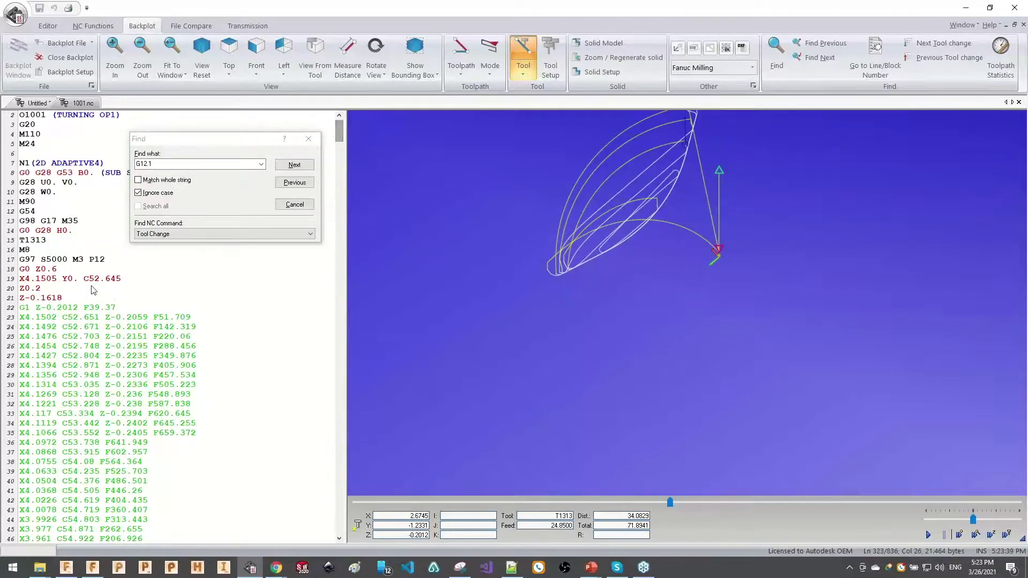
left_click(307, 139)
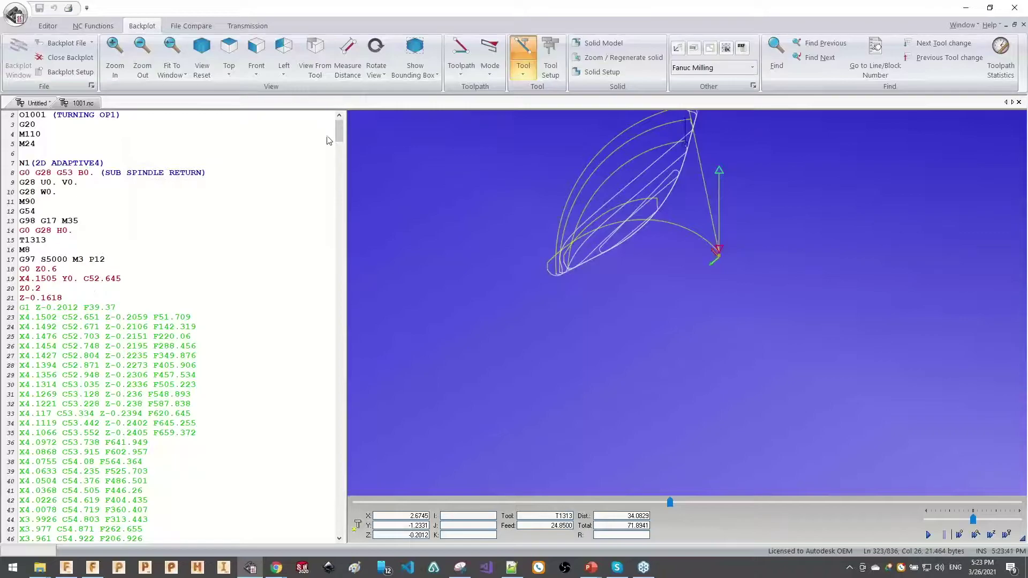
left_click(84, 317)
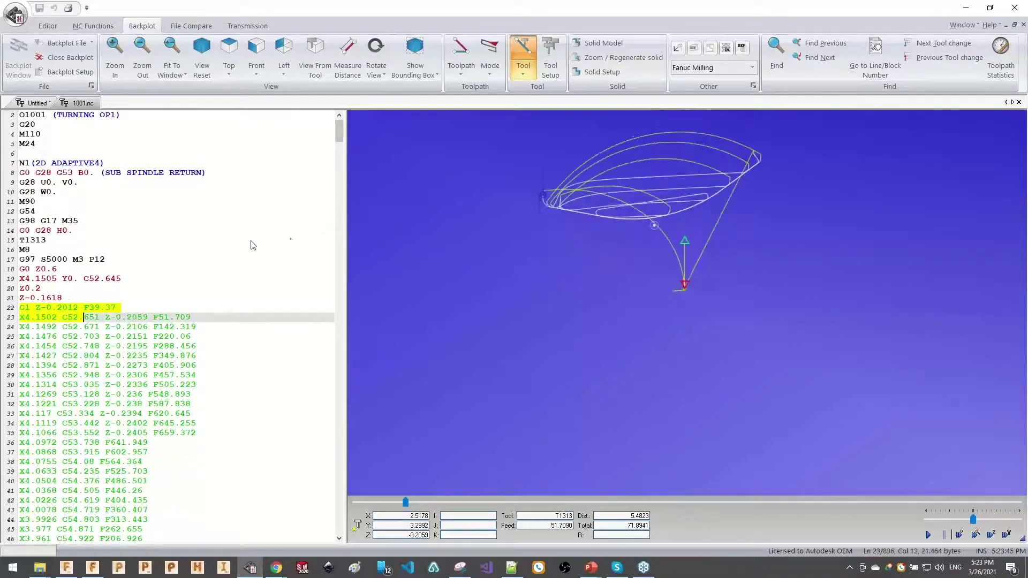
left_click(196, 320)
left_click_drag(346, 299, 220, 298)
left_click_drag(589, 250, 618, 162)
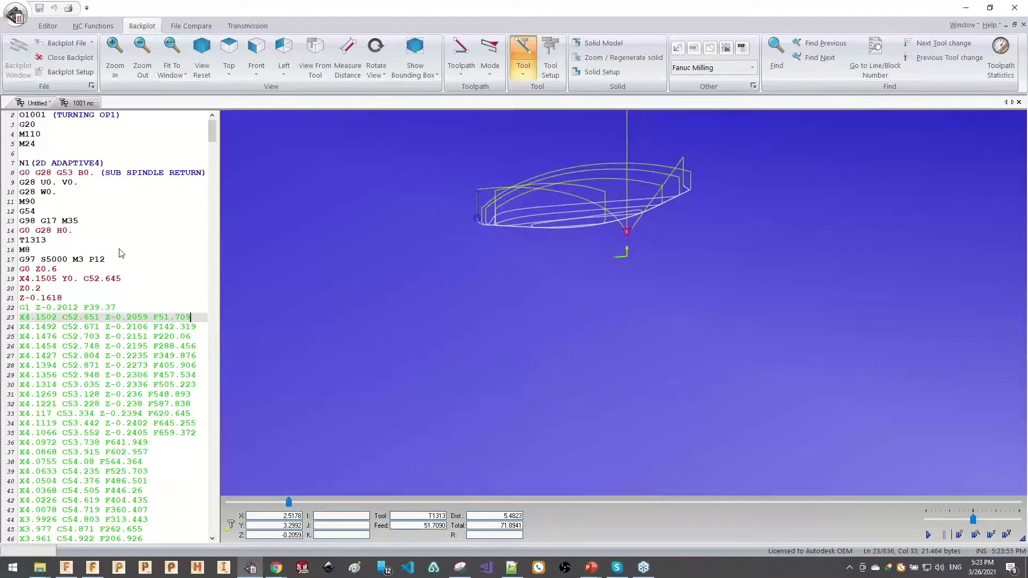
- Switch to the Doosan post in Notepad++ and highlight the TRANSFERTYPE action with PHASE and SPEED, and TRANSFERUSETORQUE with YES
key("alt+Tab")
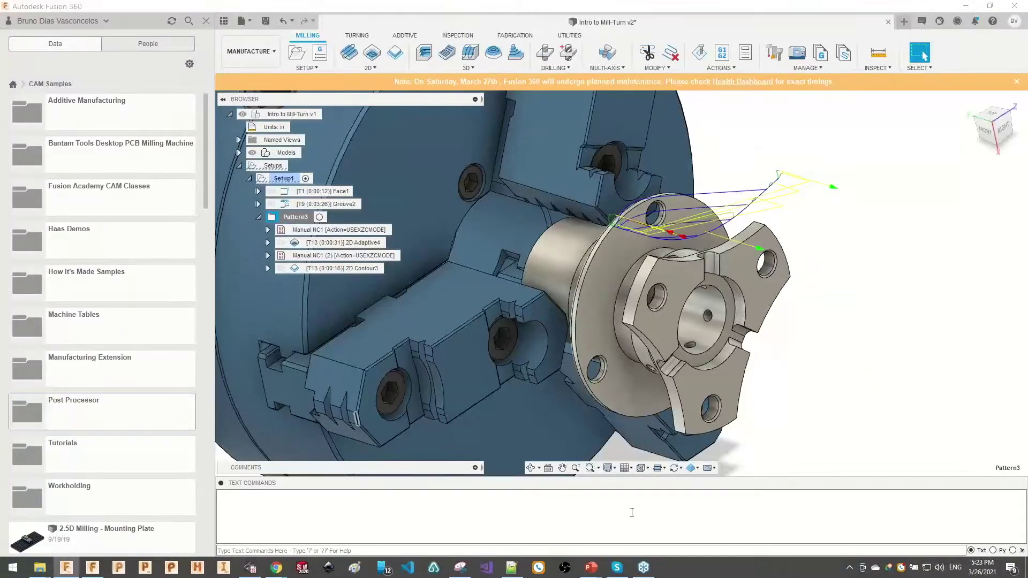
left_click(511, 566)
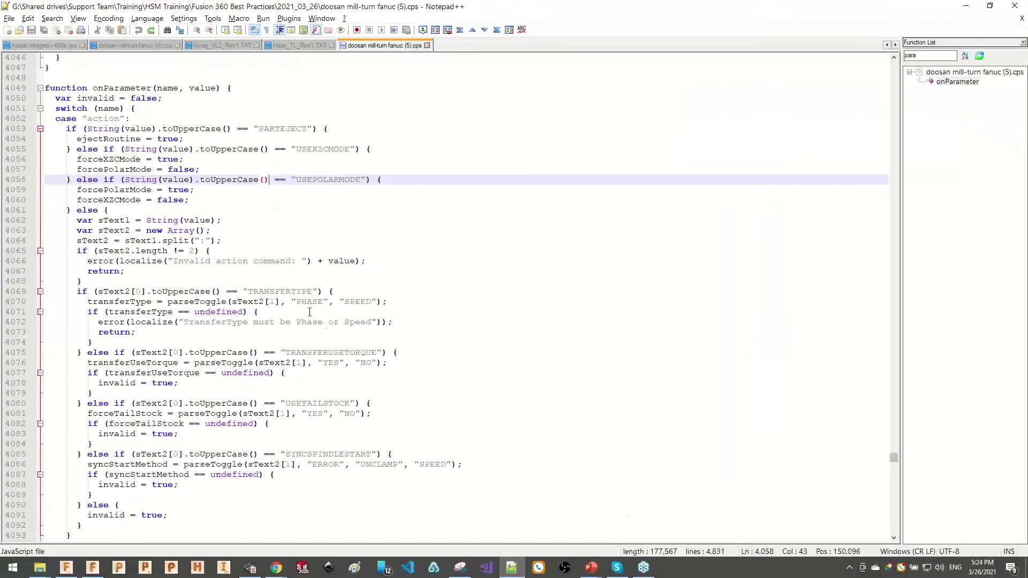
double_click(279, 292)
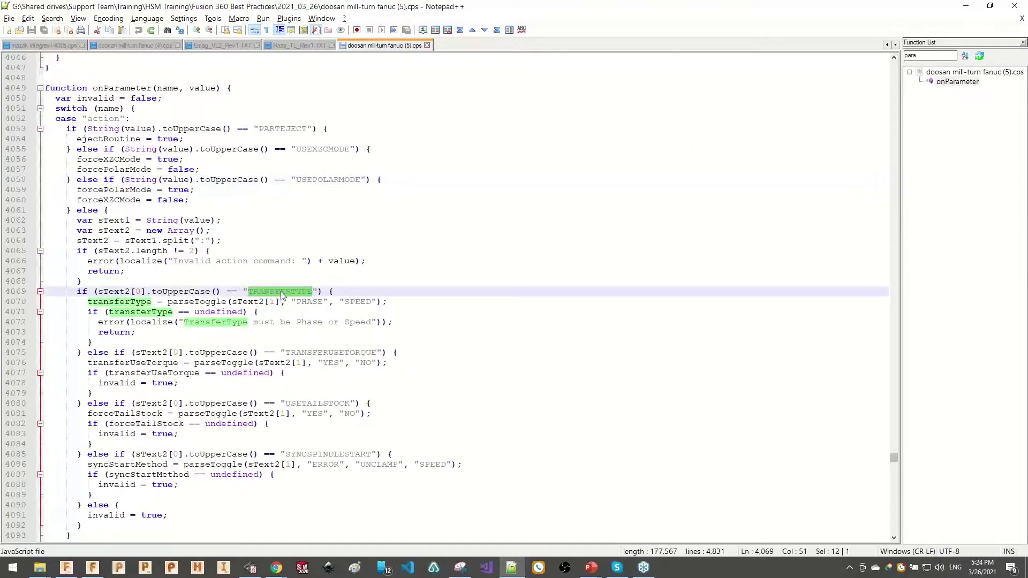
double_click(307, 302)
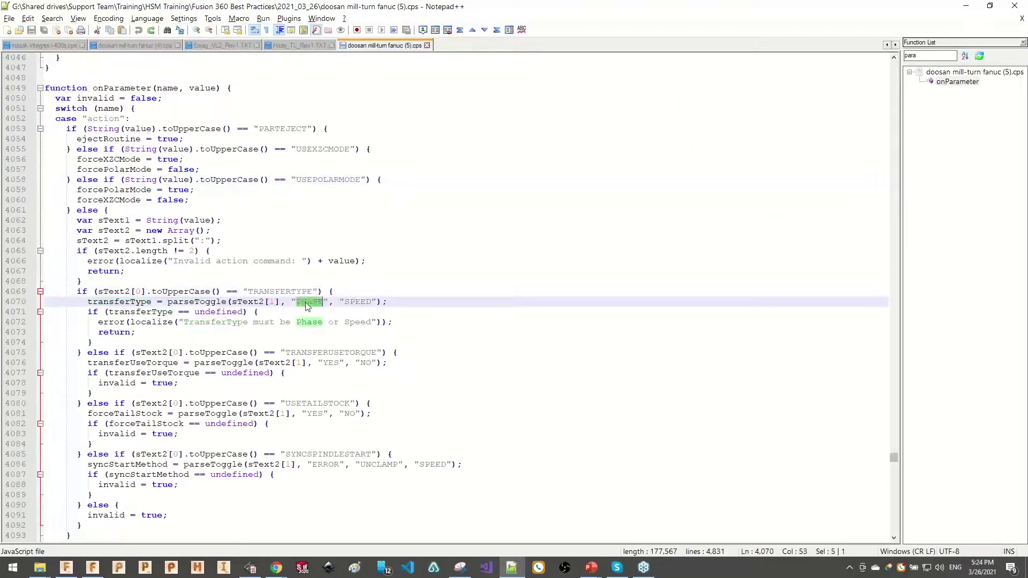
double_click(358, 302)
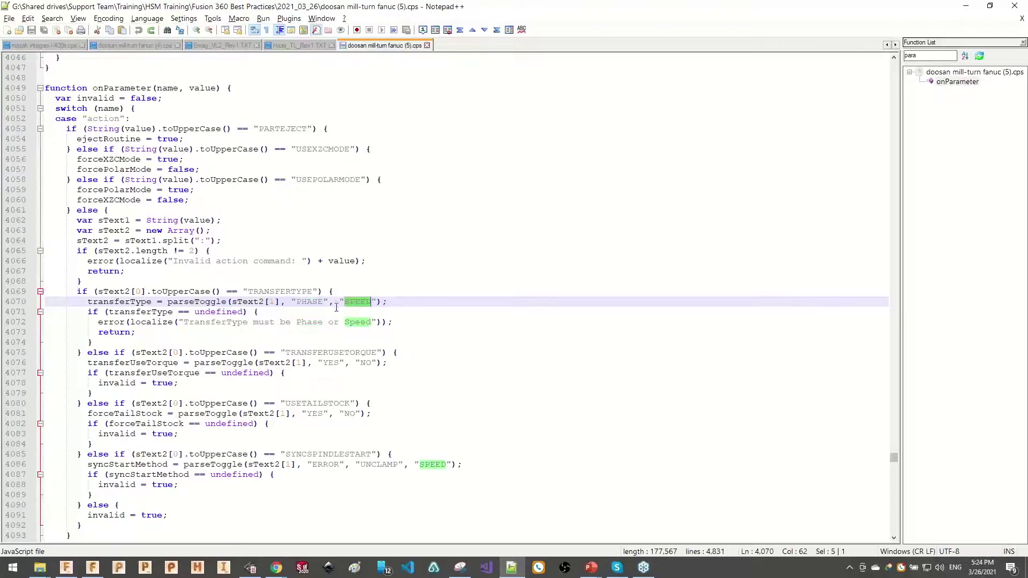
double_click(315, 354)
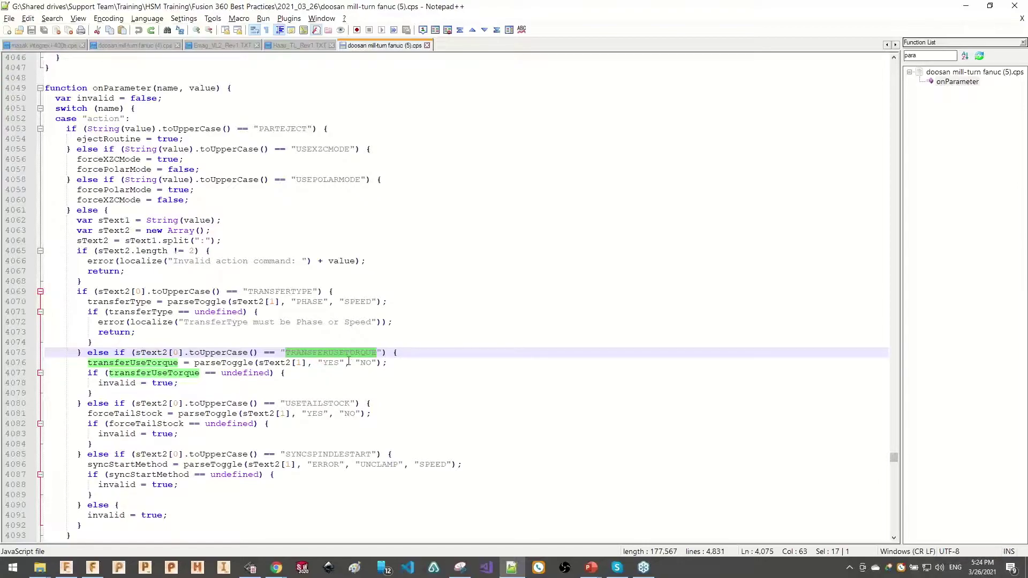
double_click(328, 364)
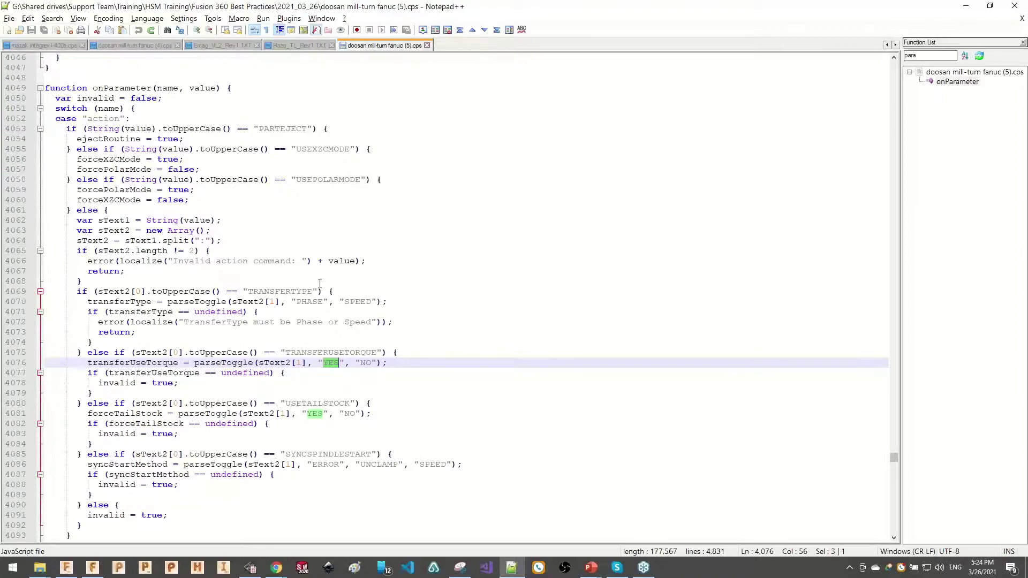
- Switch to the PowerPoint slide show and advance to the Post Tweaks slide on adding coolant codes and rotary axis
key("alt+Tab")
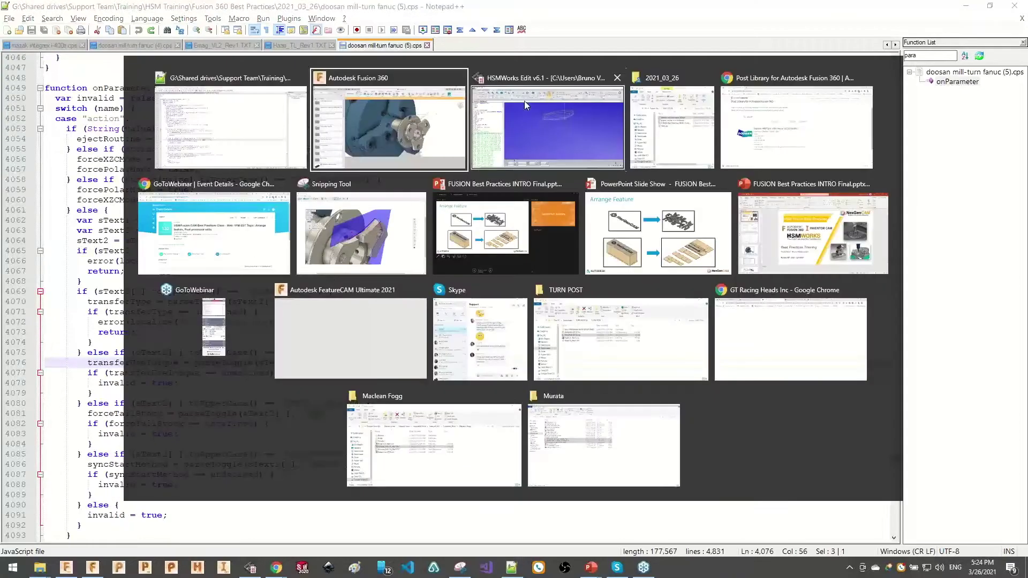
left_click(385, 228)
key("alt+Tab")
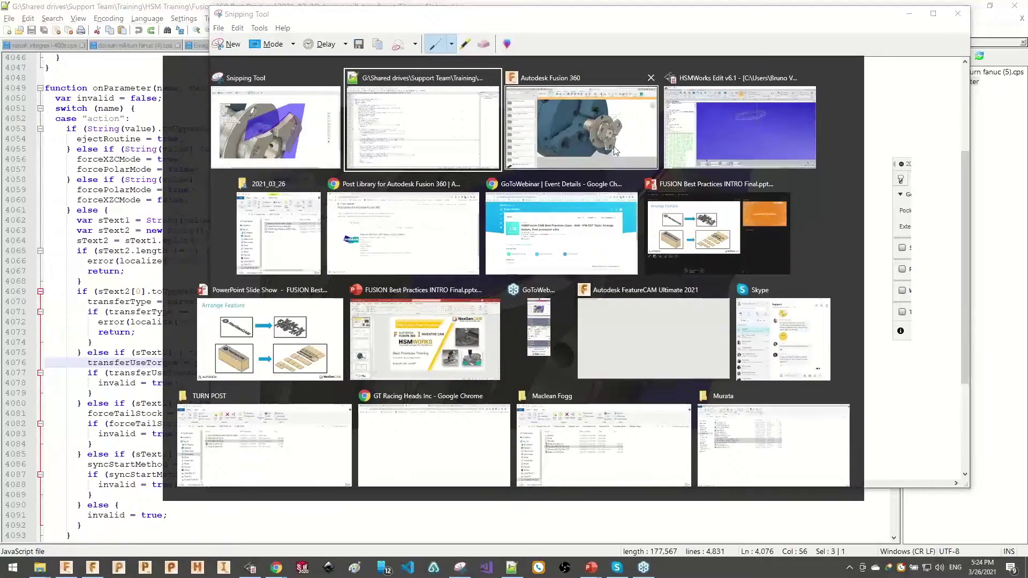
left_click(711, 230)
key("Right")
key("Right")
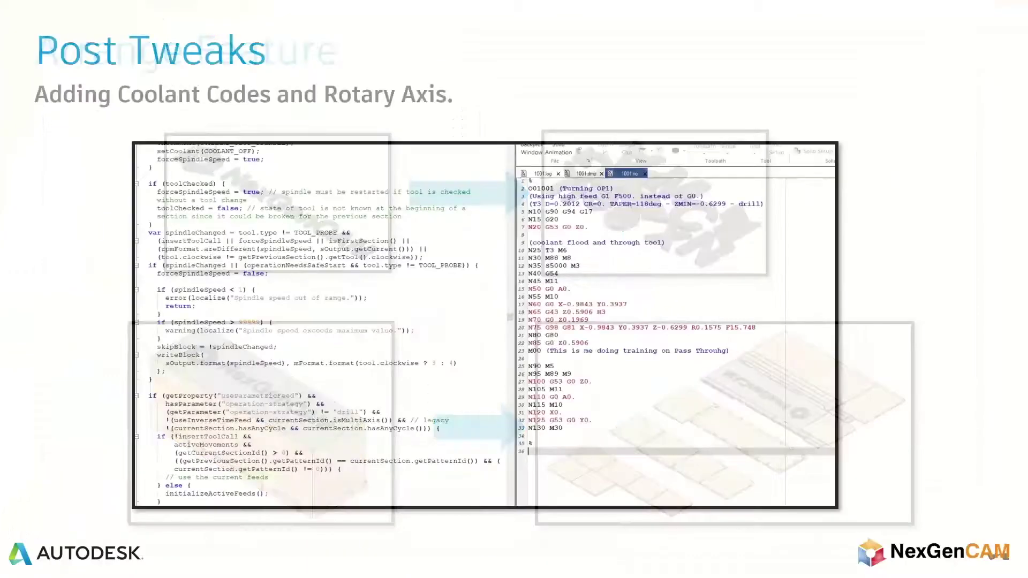
key("Right")
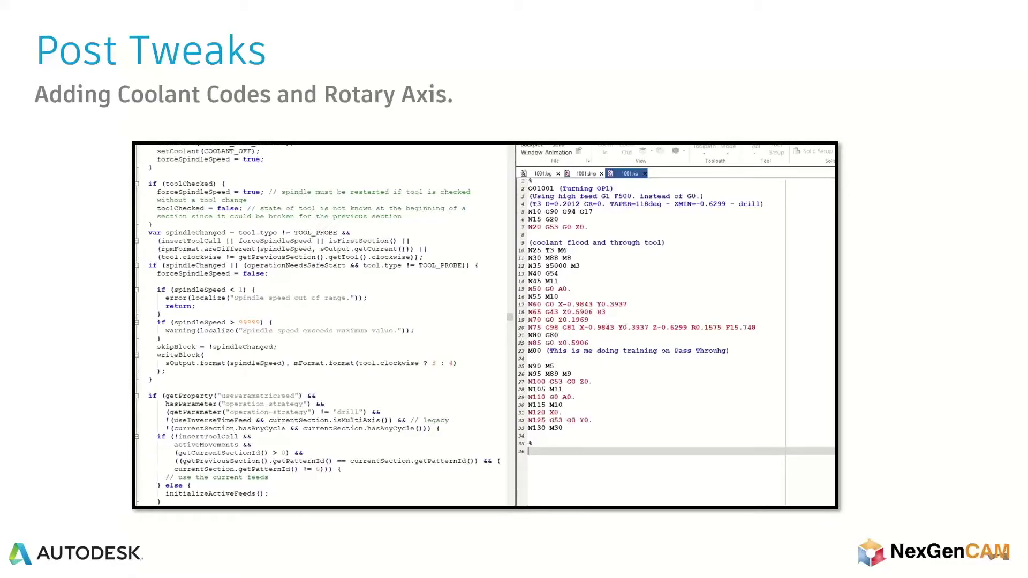
- Switch to Fusion 360 and open the Milling_INCH - Post Processor Benchmark sample from the Post Processor folder of CAM Samples
key("alt+Tab")
left_click(215, 123)
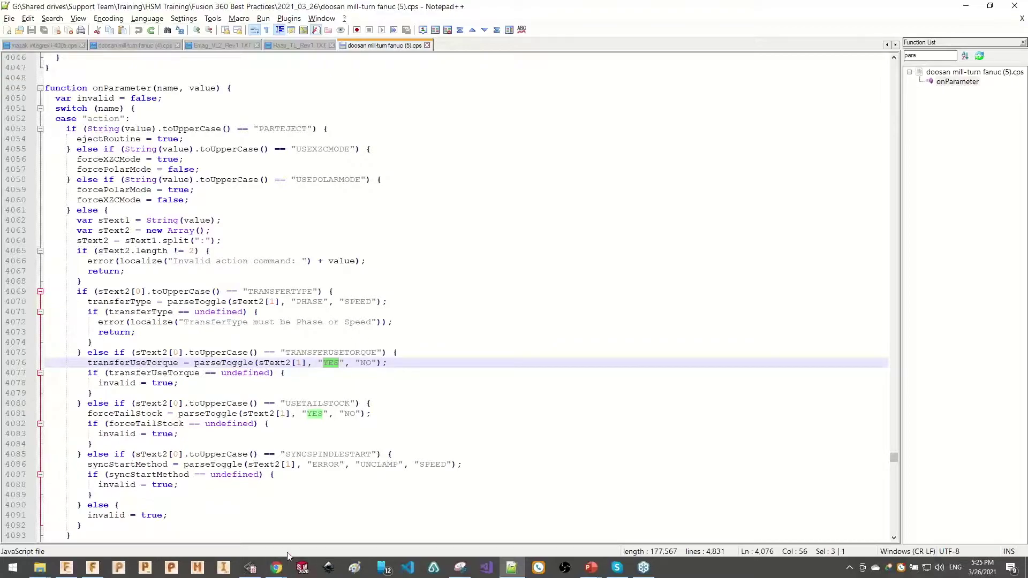
key("alt+Tab")
left_click(632, 115)
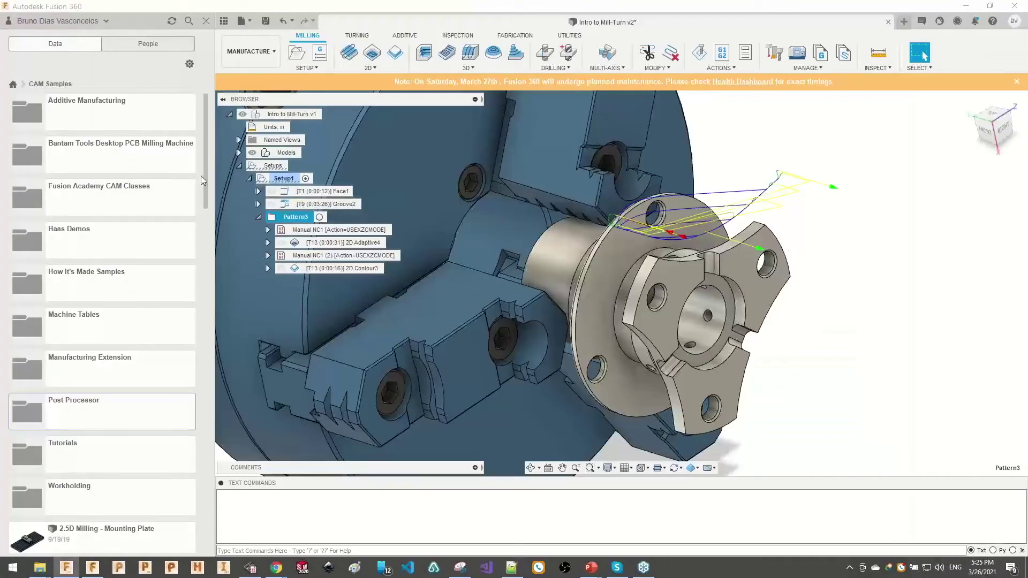
scroll(562, 214, "down", 5)
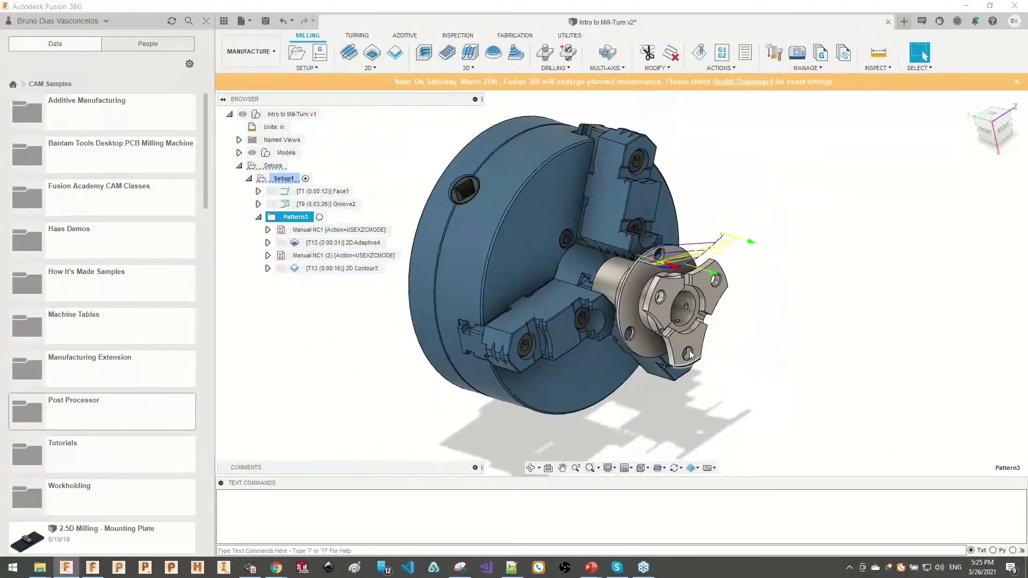
scroll(690, 355, "down", 5)
middle_click_drag(696, 342, 707, 358, "shift")
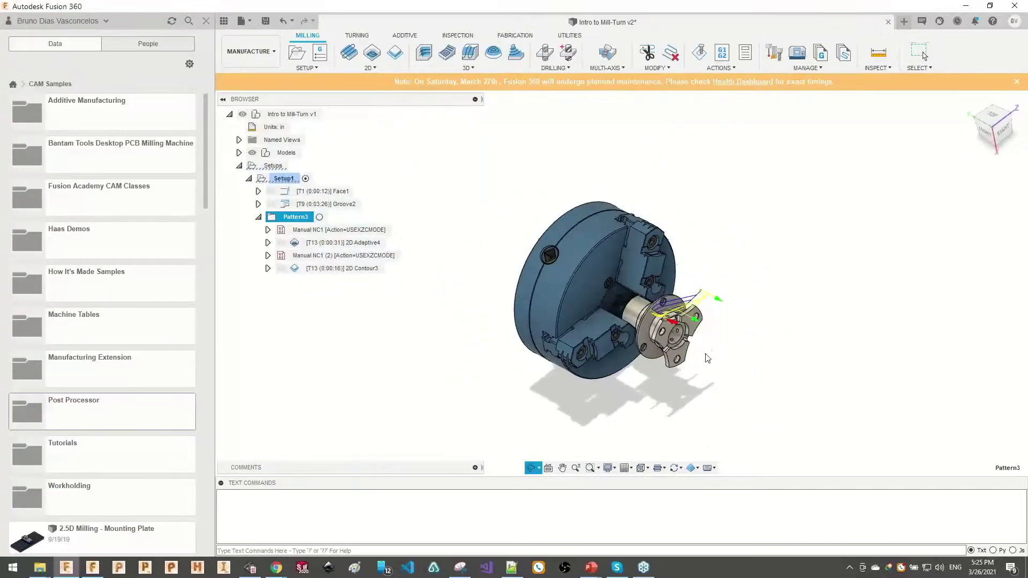
left_click(52, 84)
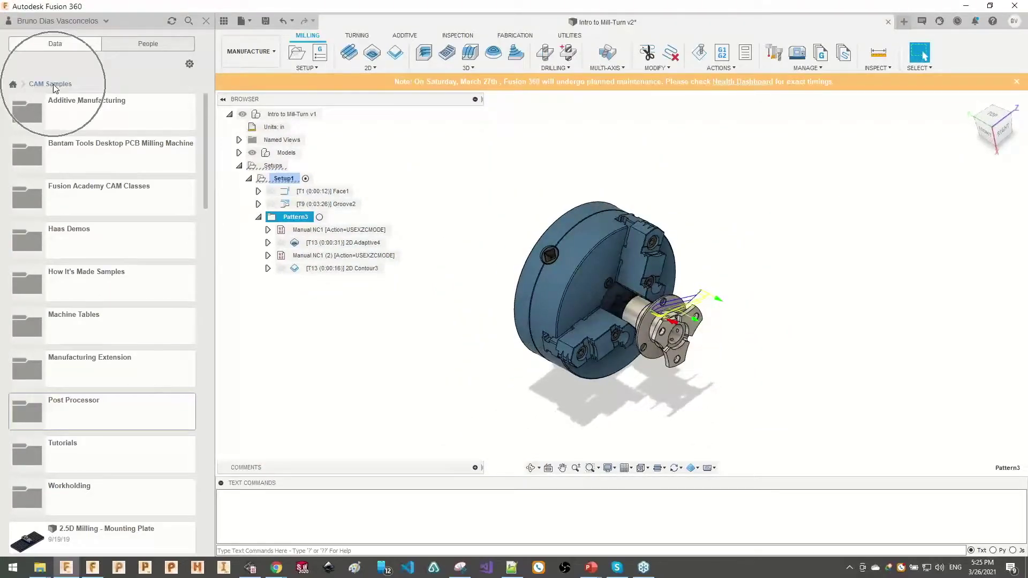
double_click(85, 418)
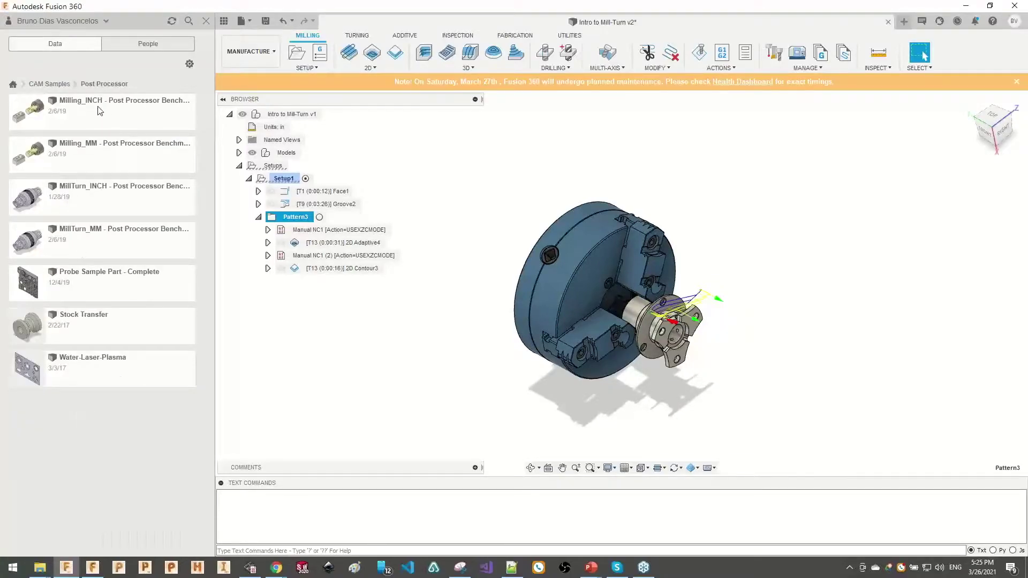
key("ctrl")
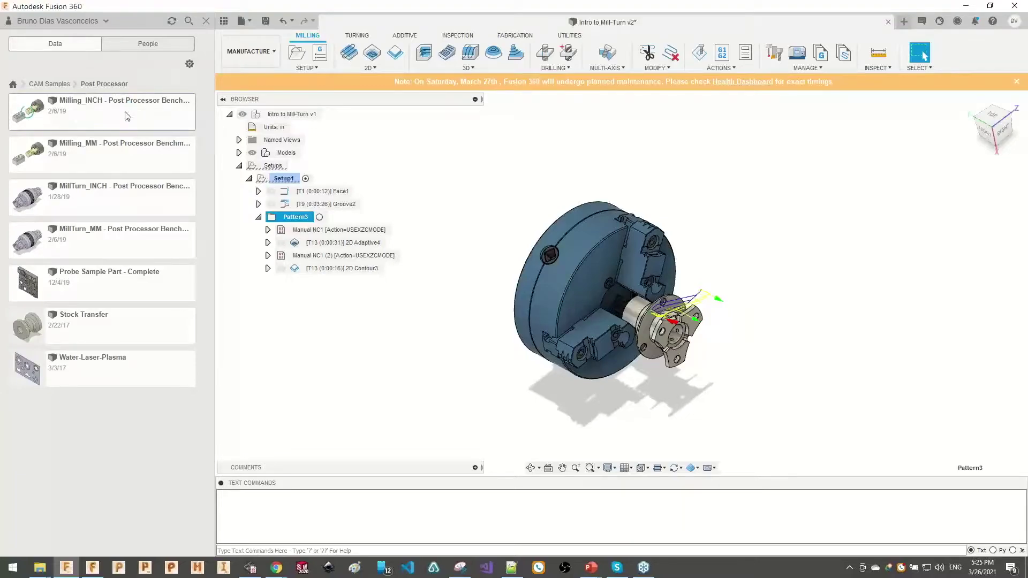
double_click(125, 111)
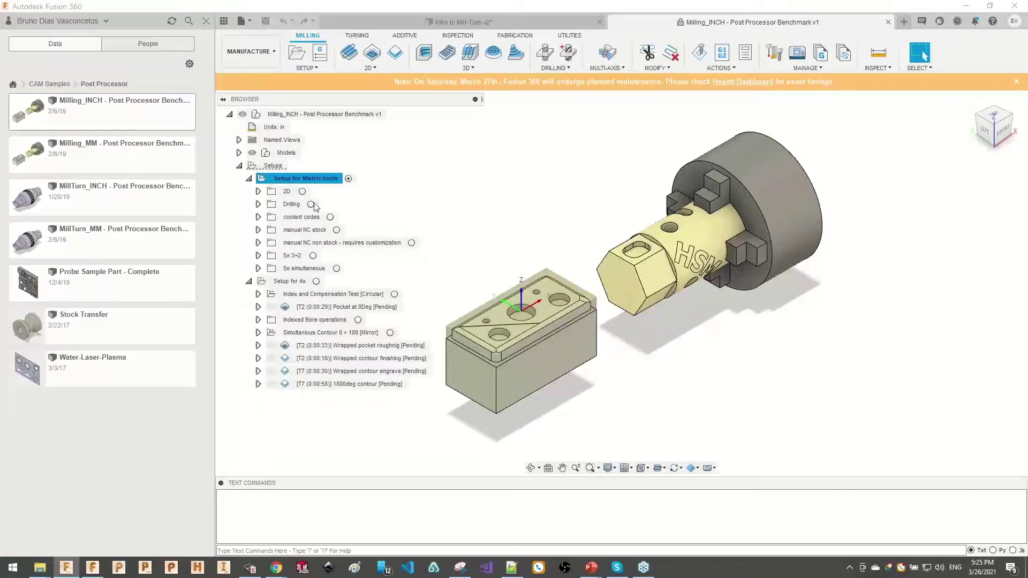
- Expand the coolant codes folder and review its operations from coolant flood to coolant flood and through tool by multi-selecting them
left_click(296, 221)
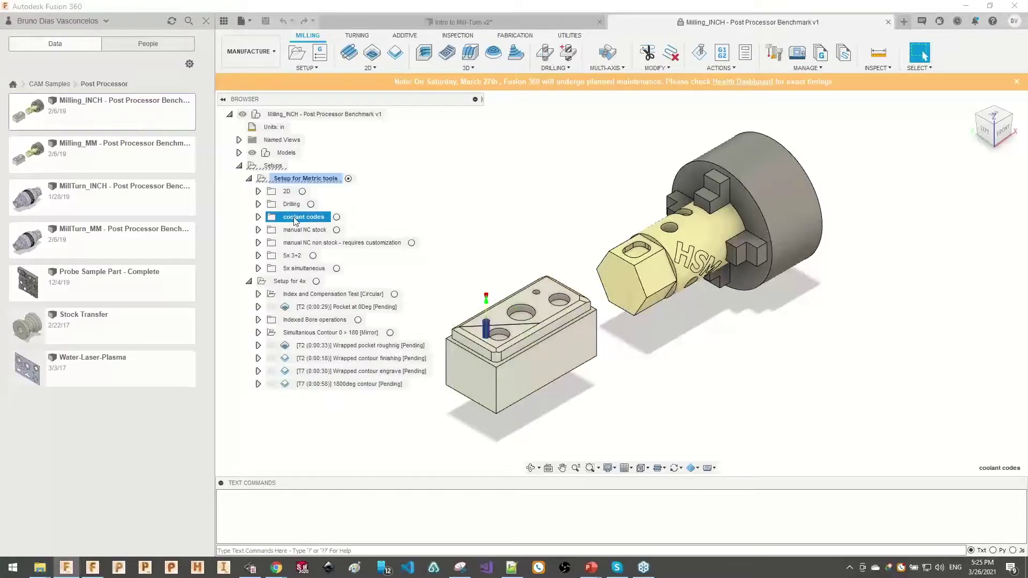
left_click(259, 218)
left_click(259, 218)
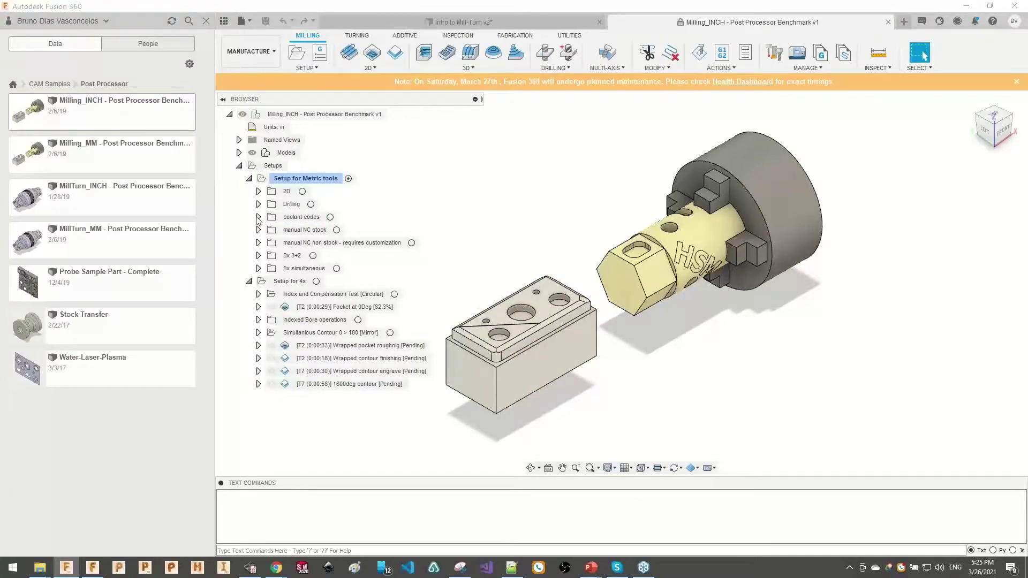
left_click(350, 242)
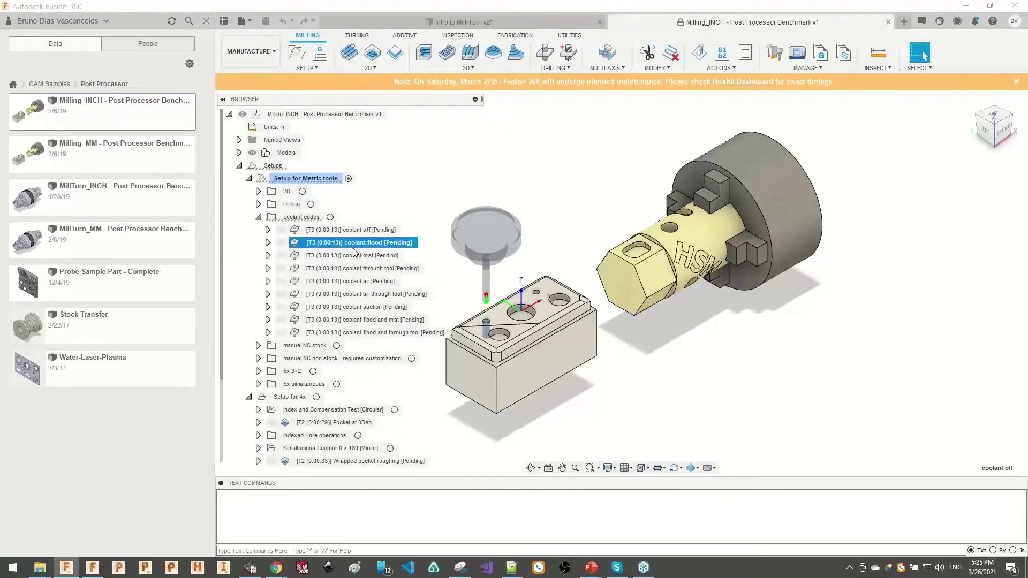
left_click(359, 257, "ctrl")
left_click(366, 269, "ctrl")
left_click(369, 282, "ctrl")
left_click(370, 295, "ctrl")
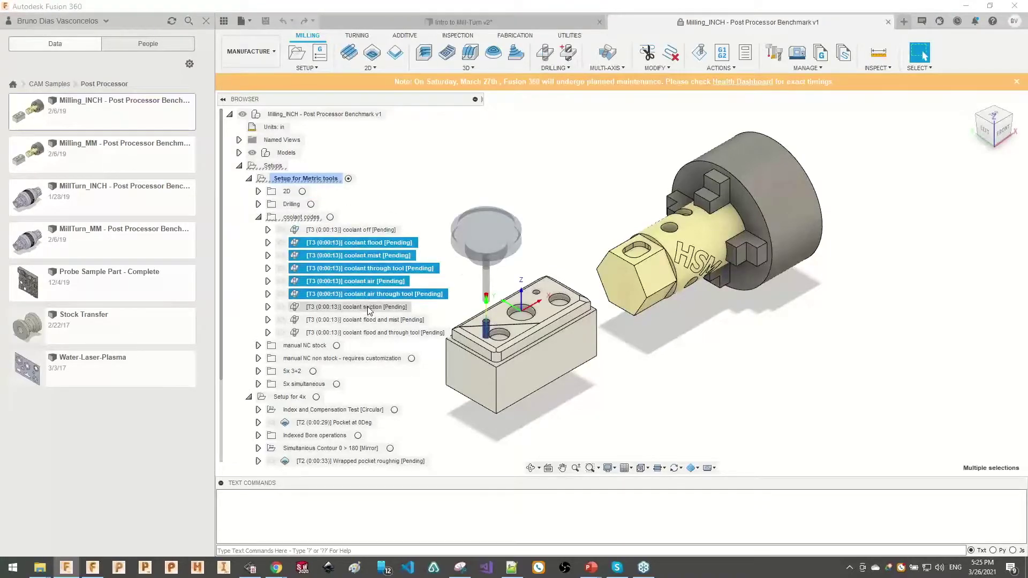
left_click(370, 308, "ctrl")
left_click(372, 320, "ctrl")
left_click(375, 333, "ctrl")
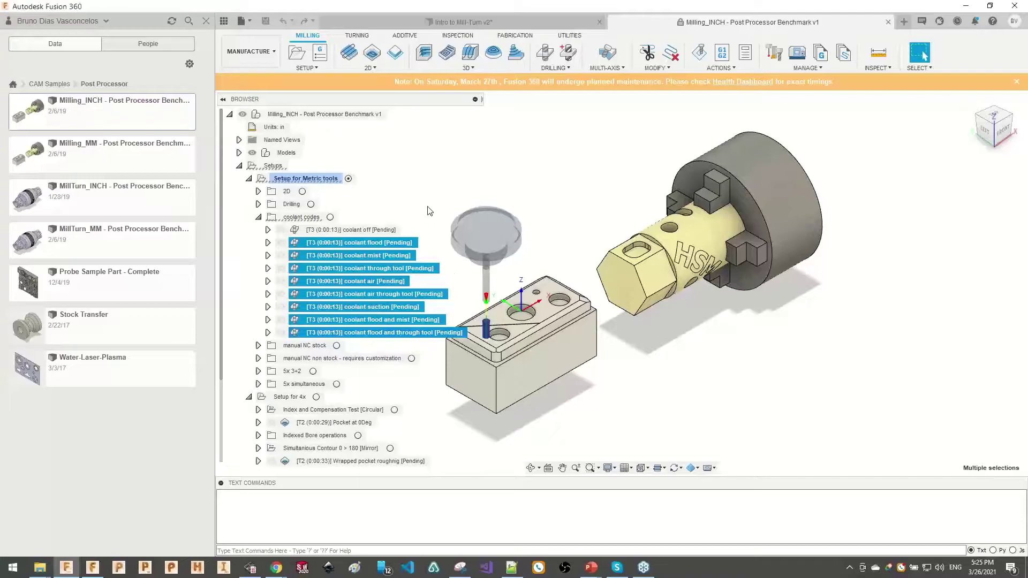
key("Escape")
- Post process the coolant mist operation with the HAAS (pre-NGC) post configuration
left_click(388, 256)
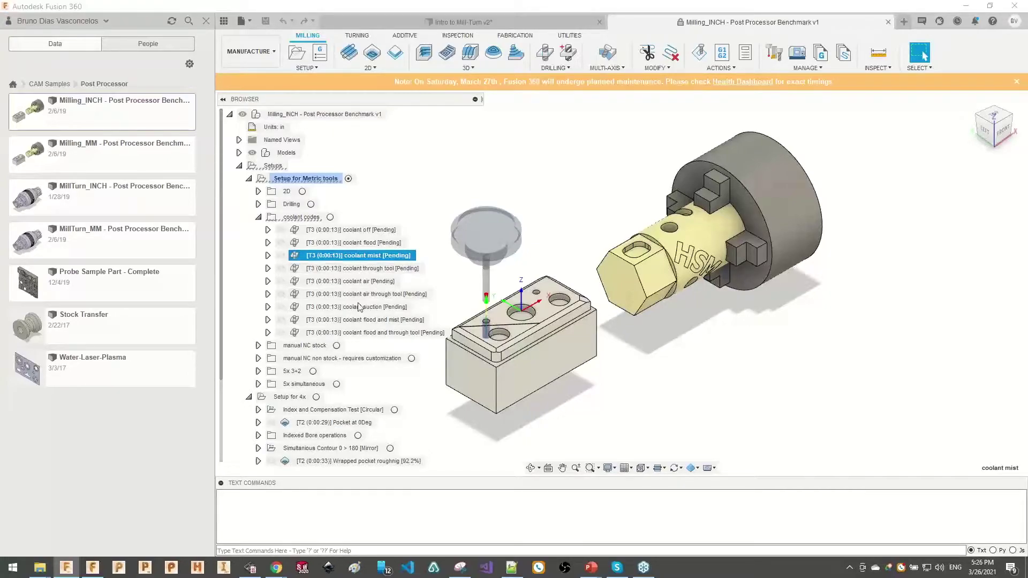
right_click(381, 257)
left_click(410, 84)
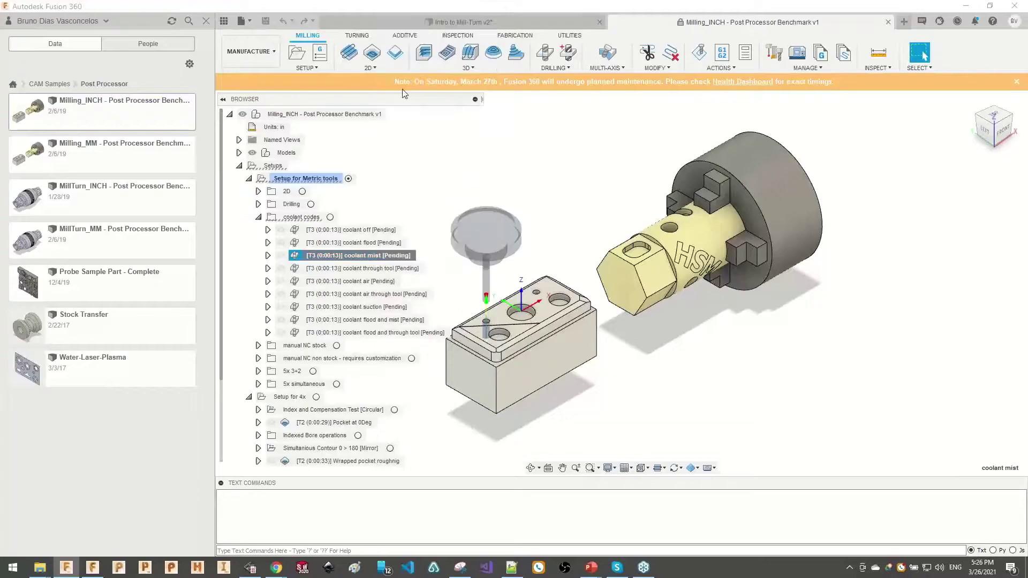
left_click(576, 199)
left_click(540, 210)
left_click(537, 199)
left_click(520, 223)
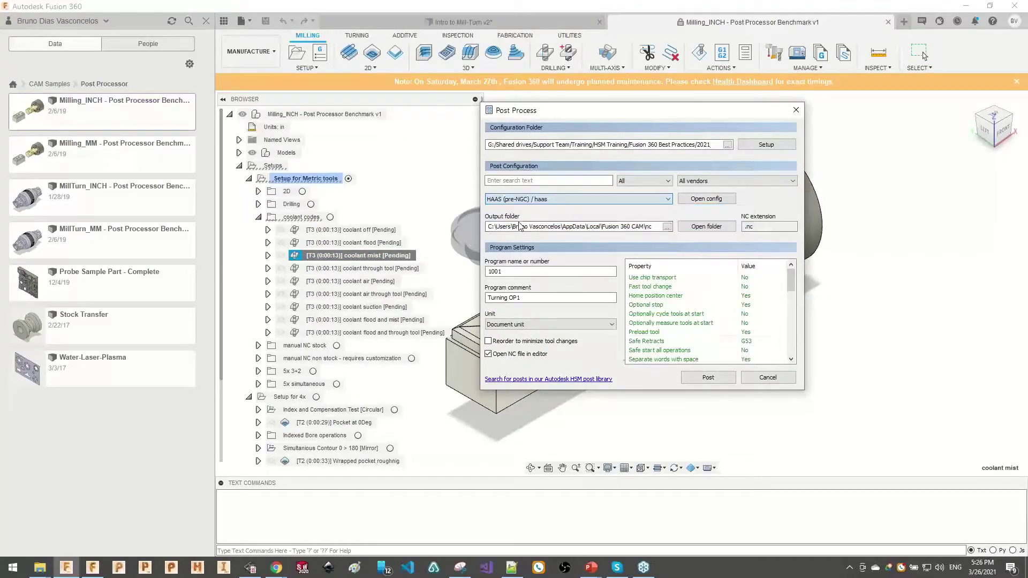
left_click(708, 377)
key("Return")
key("Return")
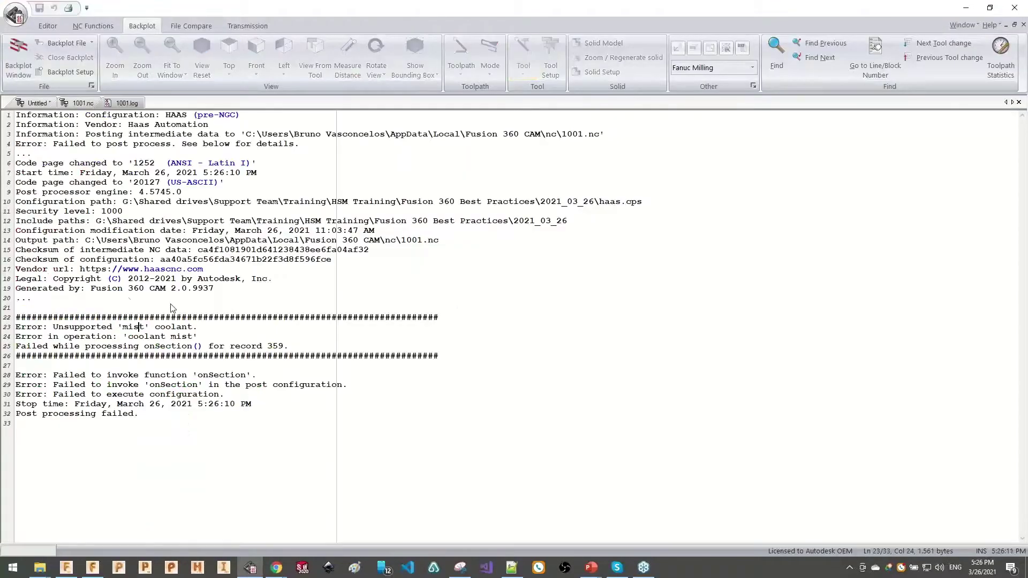
- Highlight the unsupported coolant type and the 'coolant mist' operation name in the error section of 1001.log
left_click(121, 290)
left_click_drag(56, 326, 169, 327)
left_click(169, 328)
left_click(123, 330)
double_click(123, 329)
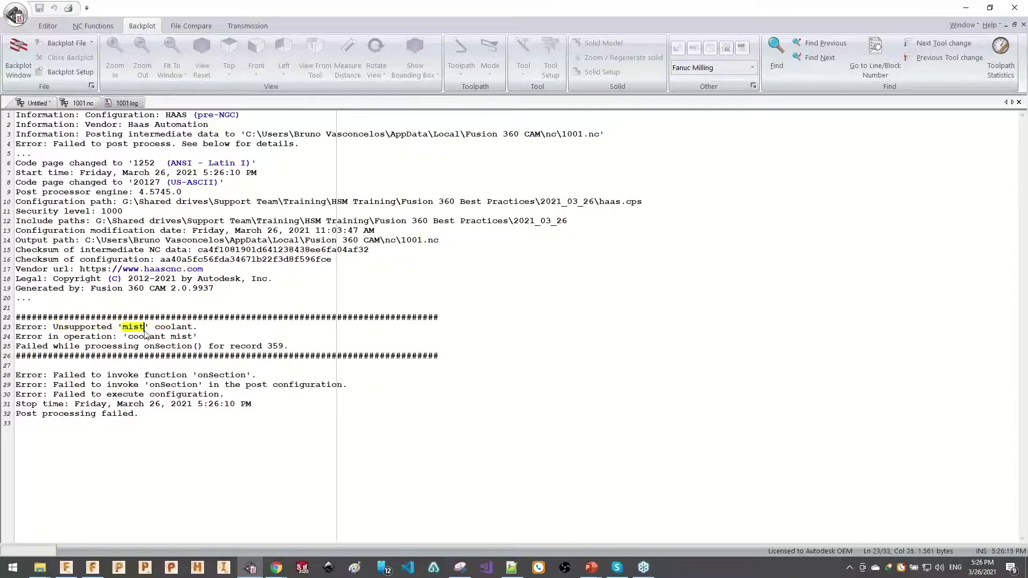
left_click_drag(16, 339, 193, 344)
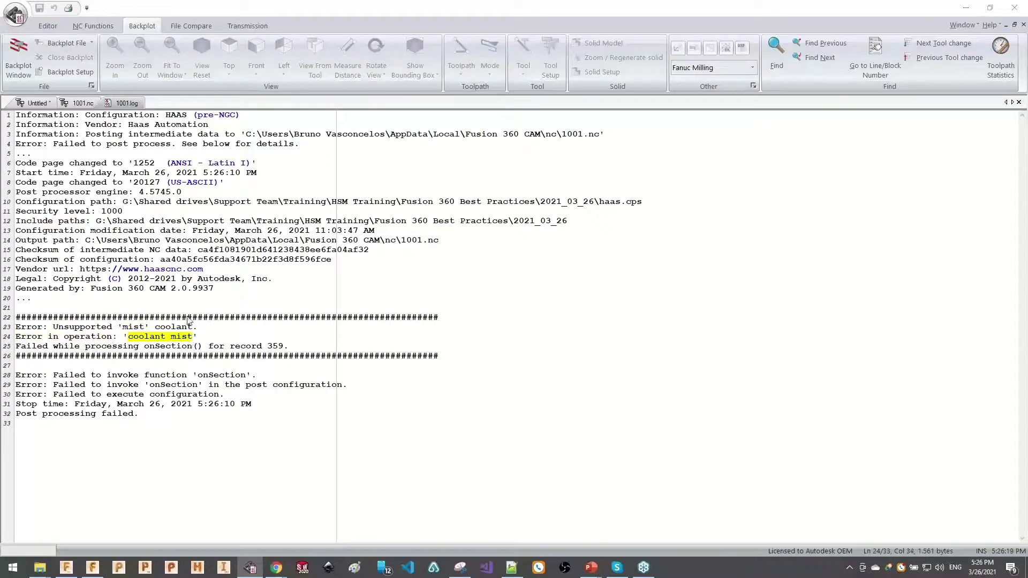
- Check the coolant mist operation in Fusion 360 against the log and highlight the word 'mist' in the unsupported coolant error
key("alt+Tab")
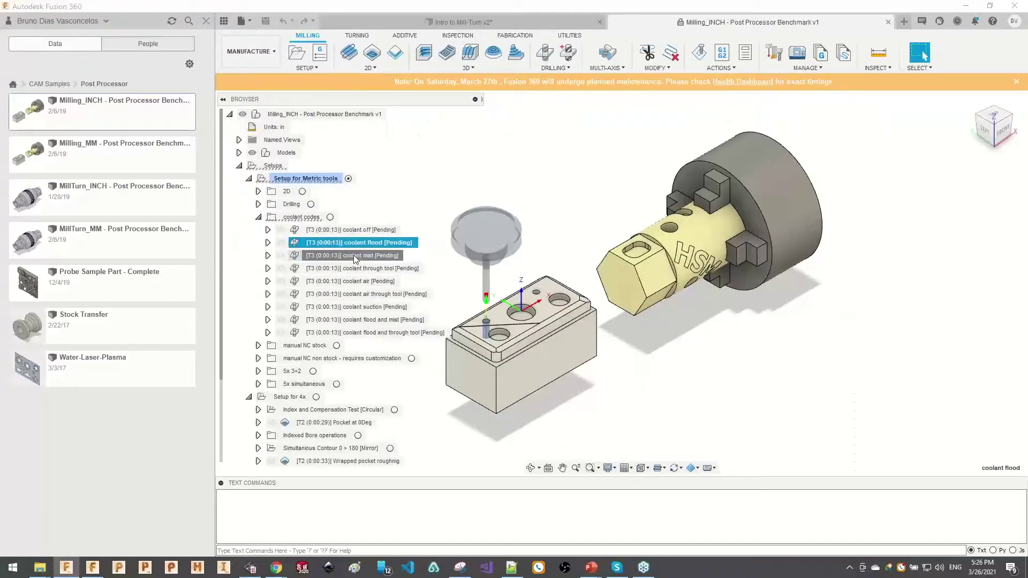
key("alt+Tab")
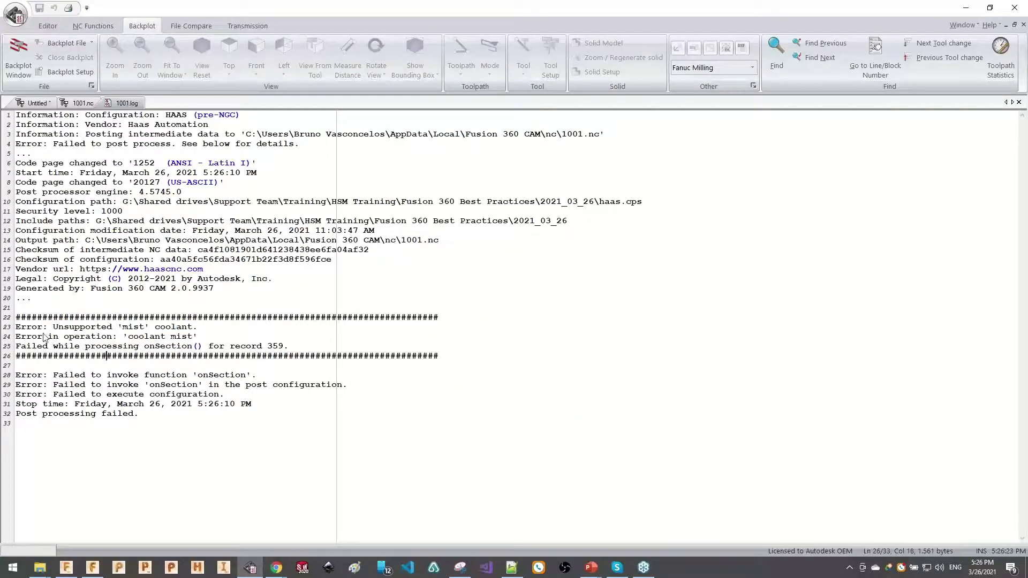
left_click_drag(53, 328, 198, 328)
left_click(149, 332)
left_click_drag(54, 328, 144, 329)
left_click(132, 327)
left_click_drag(144, 329, 125, 328)
left_click(139, 327)
left_click_drag(144, 328, 122, 328)
- Open haas.cps from the 2021_03_26 folder in Notepad++
left_click(512, 569)
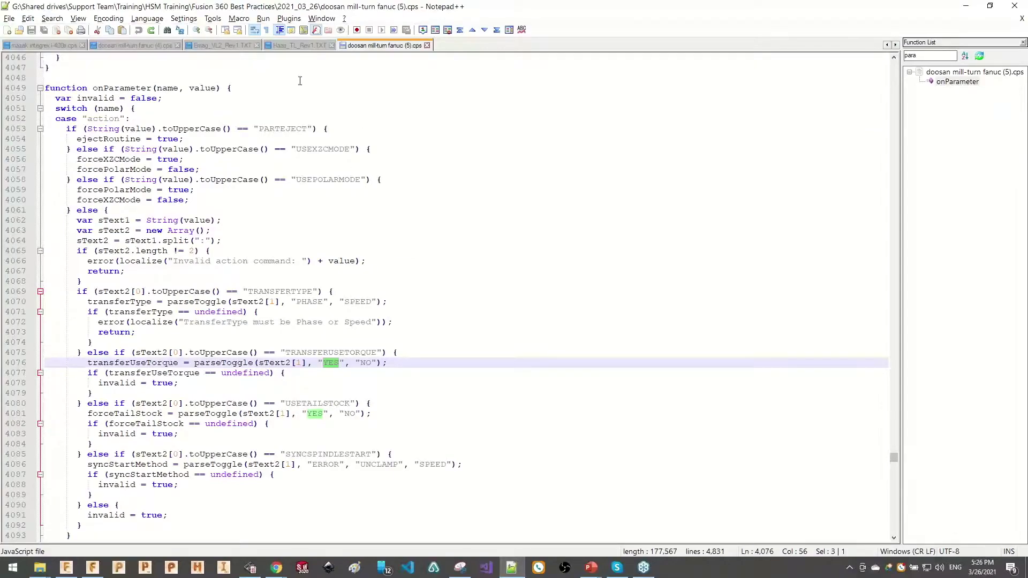
key("alt+Tab")
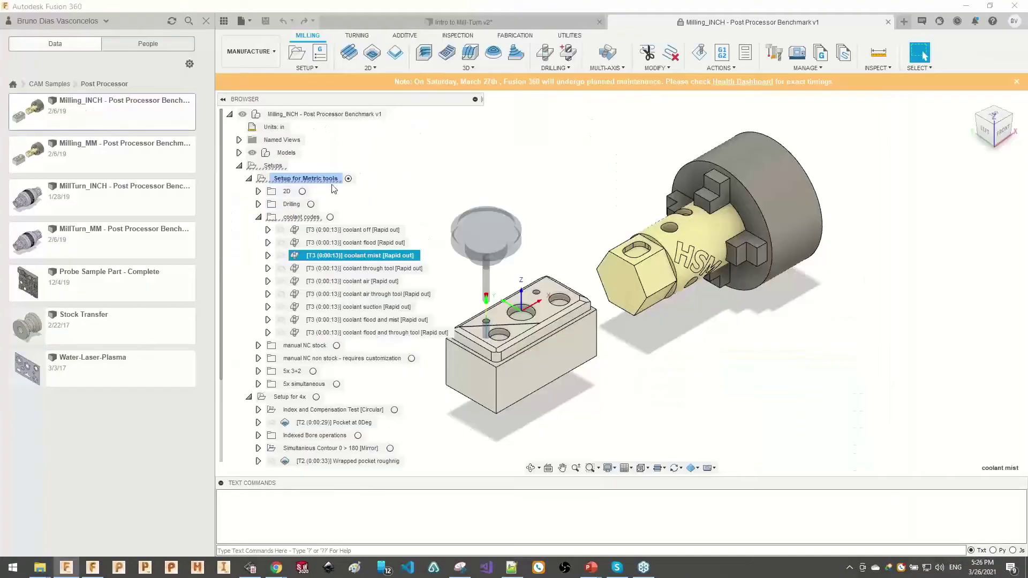
mouse_move(40, 566)
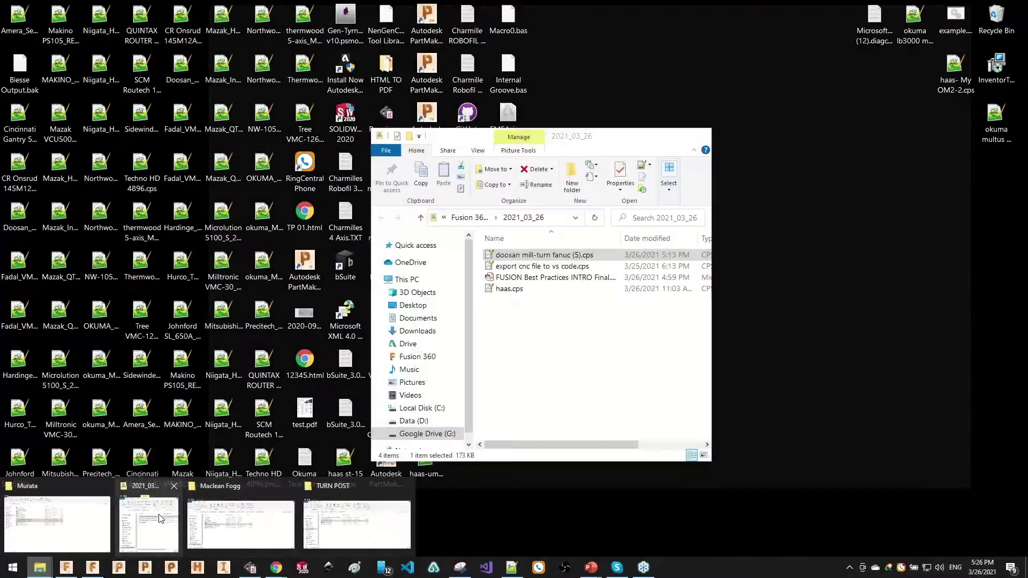
left_click(161, 518)
left_click_drag(516, 291, 395, 122)
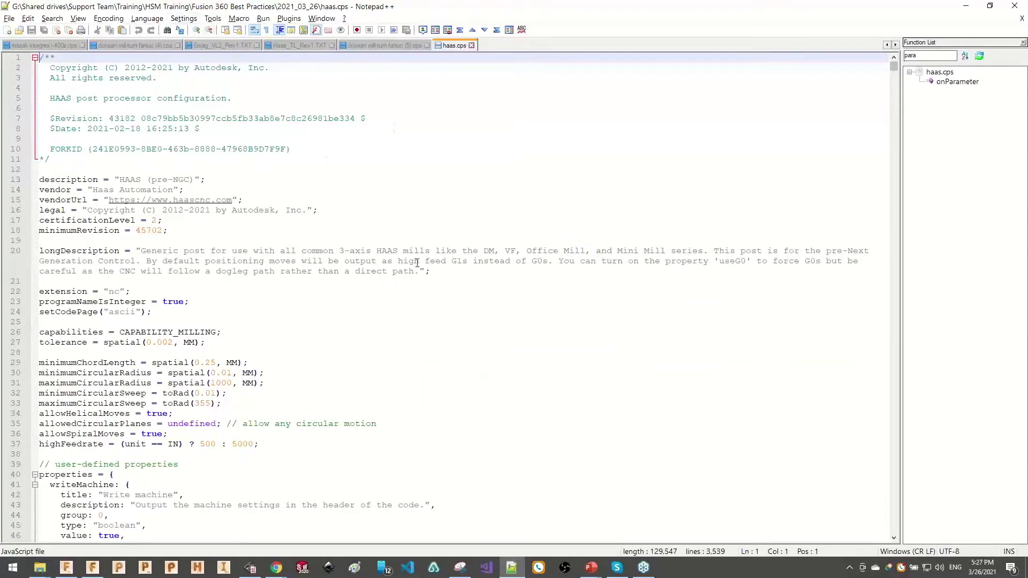
- Set the syntax language of haas.cps to JavaScript
left_click(147, 18)
mouse_move(158, 138)
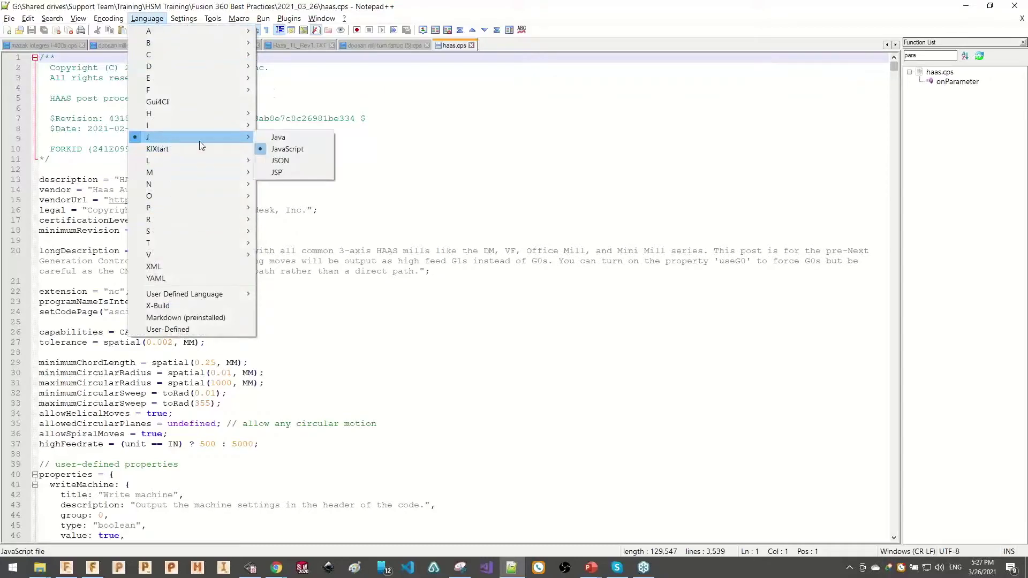
left_click(283, 149)
left_click(306, 329)
- Examine the opening settings of haas.cps, highlighting allowedCircularPlanes, the maximumCircularSweep value and the start of longDescription
scroll(141, 387, "down", 3)
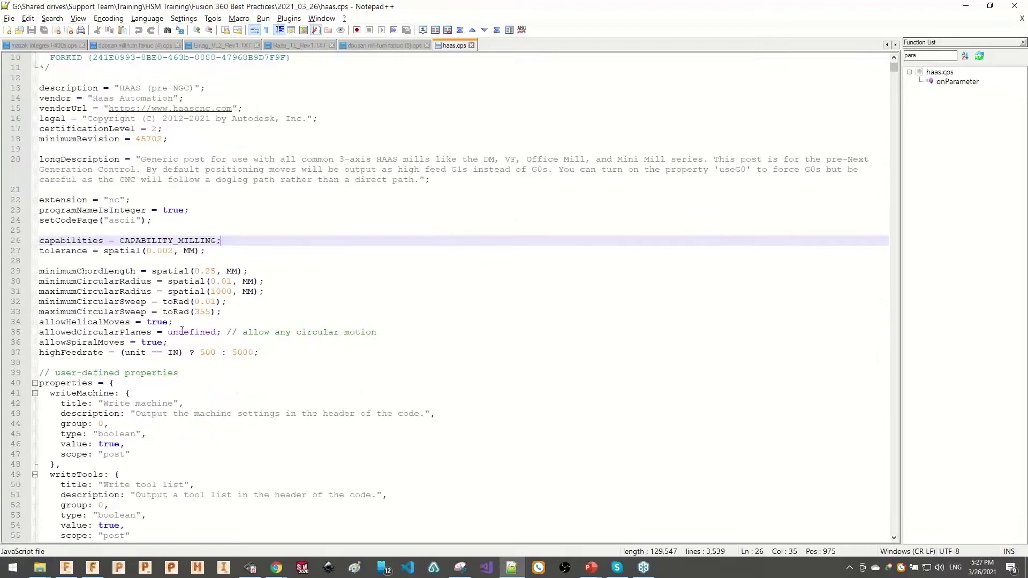
double_click(182, 333)
left_click(125, 334)
double_click(126, 334)
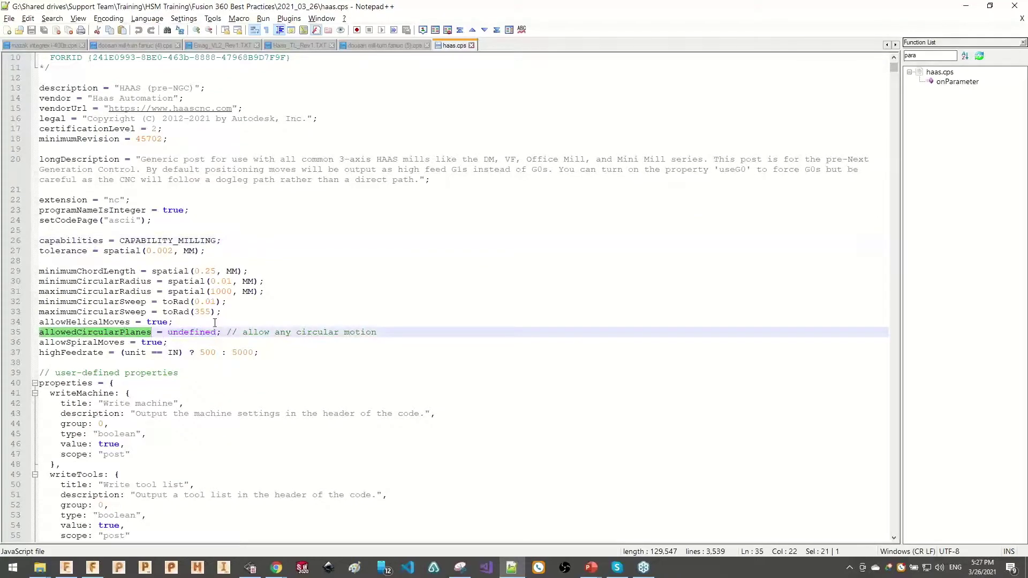
left_click(211, 321)
double_click(200, 315)
left_click(205, 325)
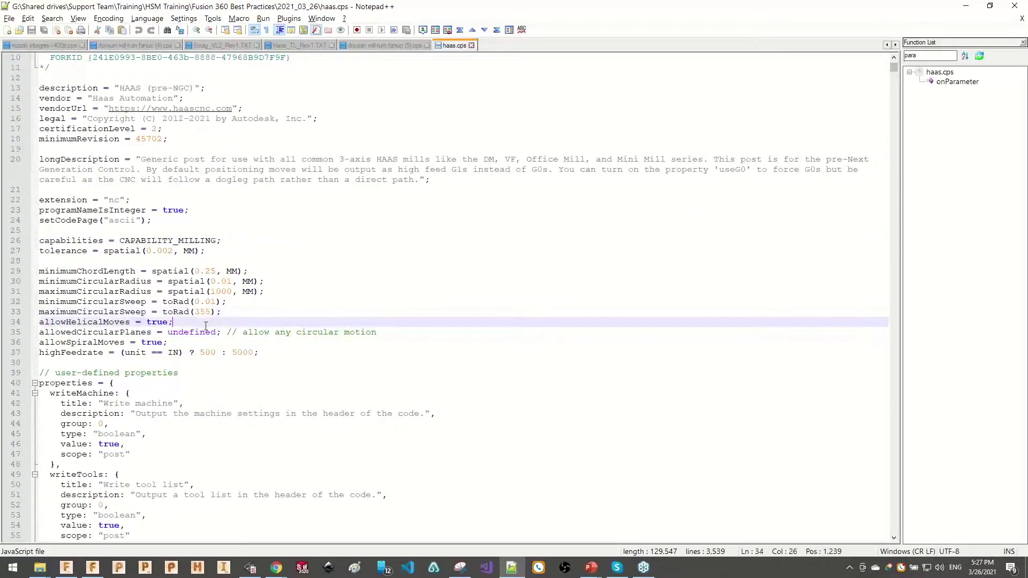
double_click(160, 161)
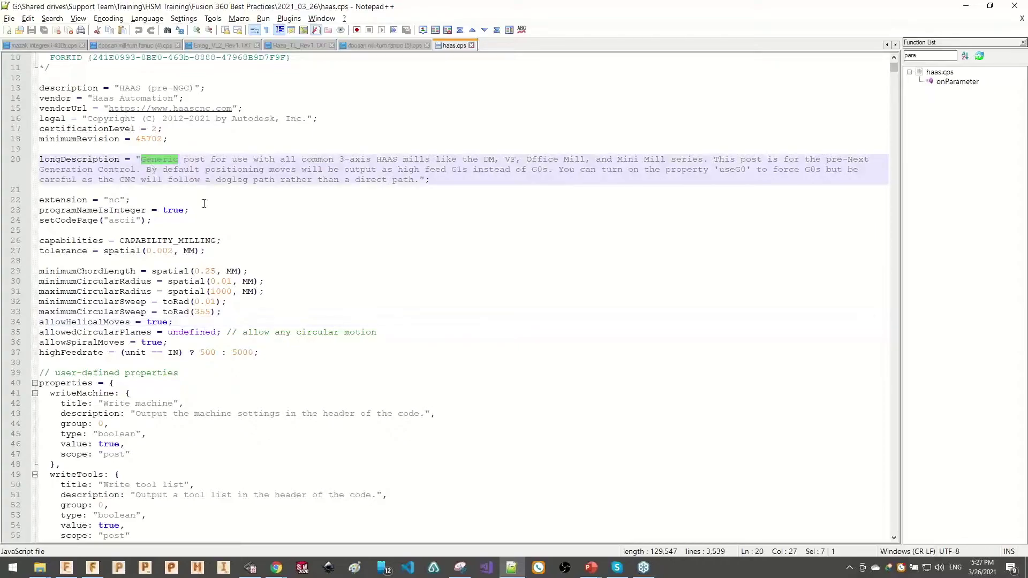
left_click(181, 199)
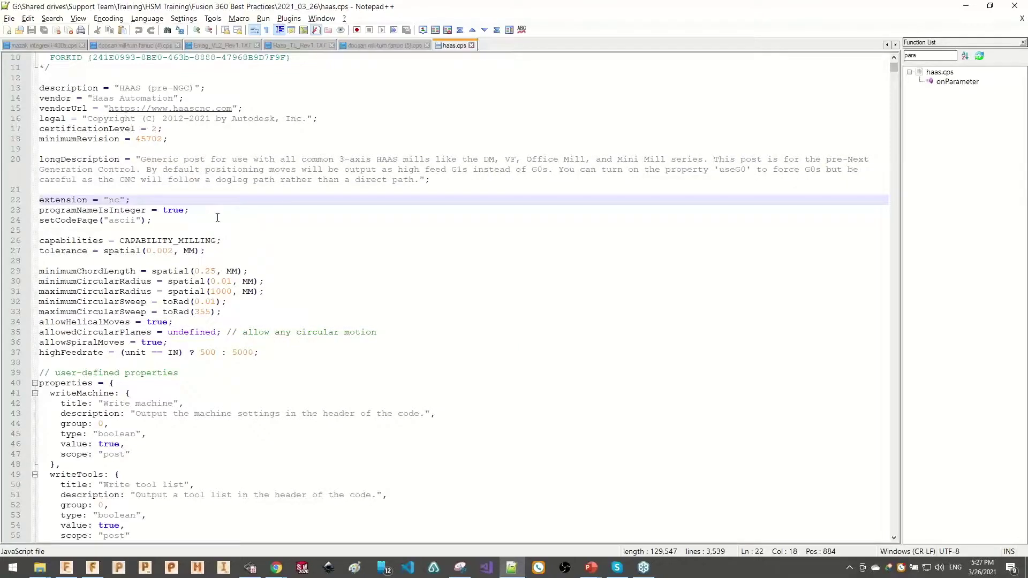
- Search haas.cps for 'mist' to reach the coolants definition and move the Find dialog clear of the code
scroll(304, 309, "down", 4)
scroll(304, 309, "down", 12)
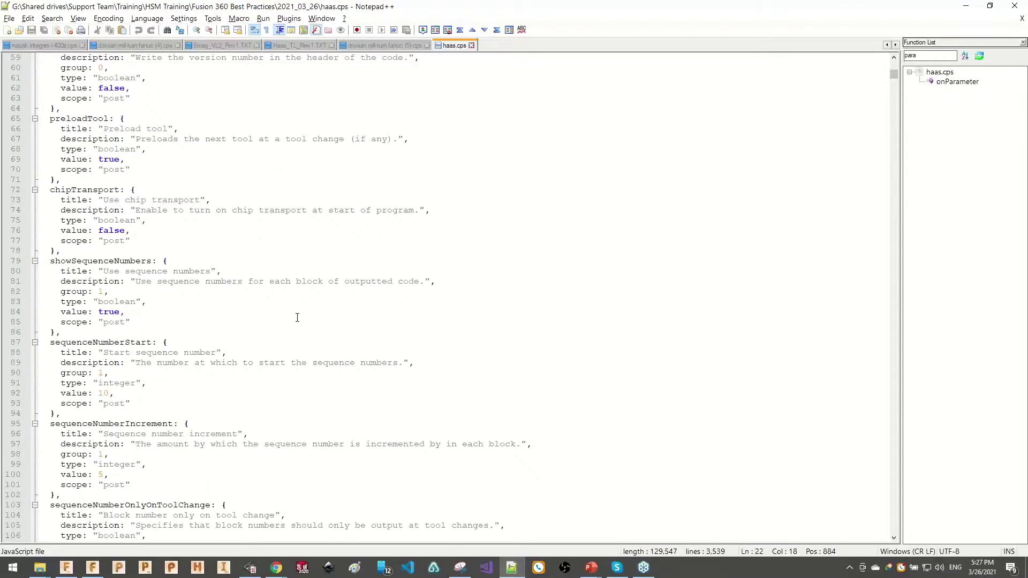
scroll(297, 317, "down", 17)
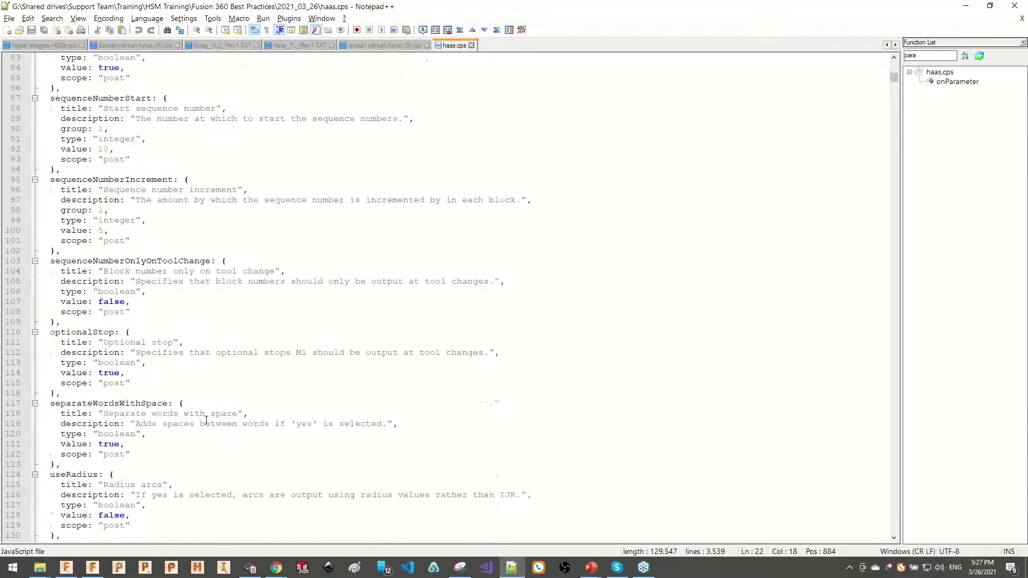
scroll(208, 390, "down", 6)
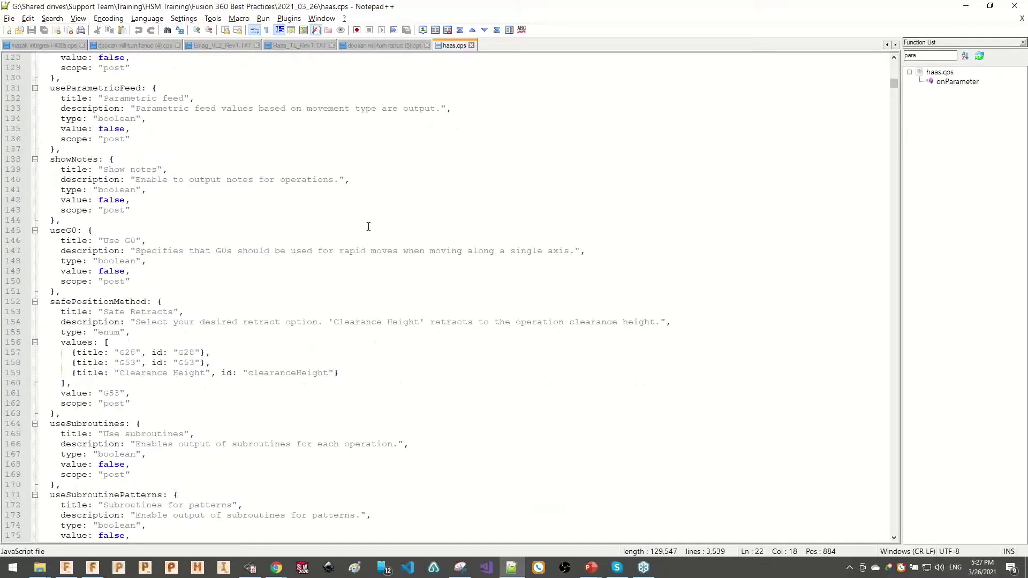
left_click(459, 200)
key("ctrl+f")
left_click_drag(632, 377, 426, 127)
type("mist")
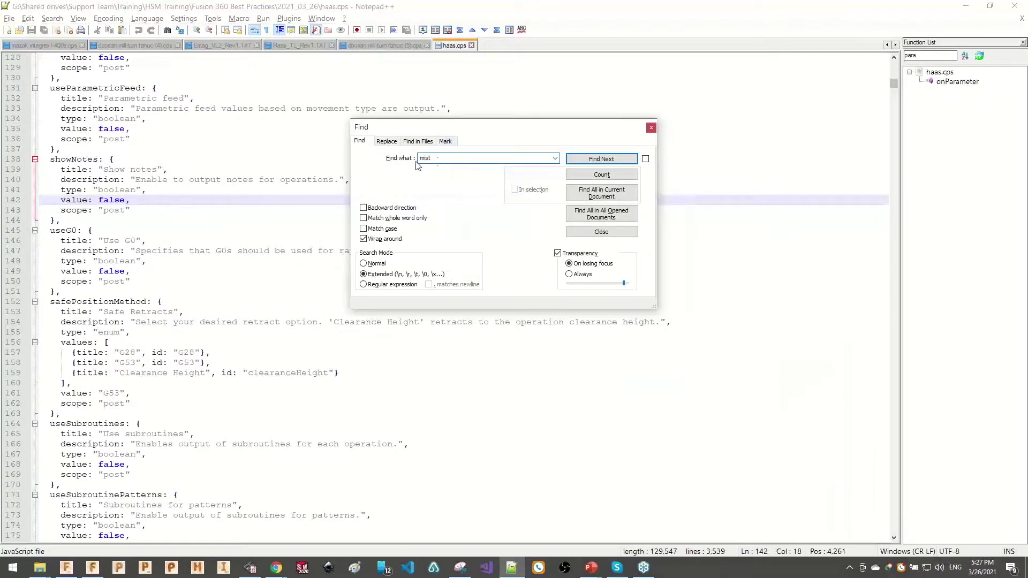
left_click(616, 159)
left_click_drag(493, 128, 701, 291)
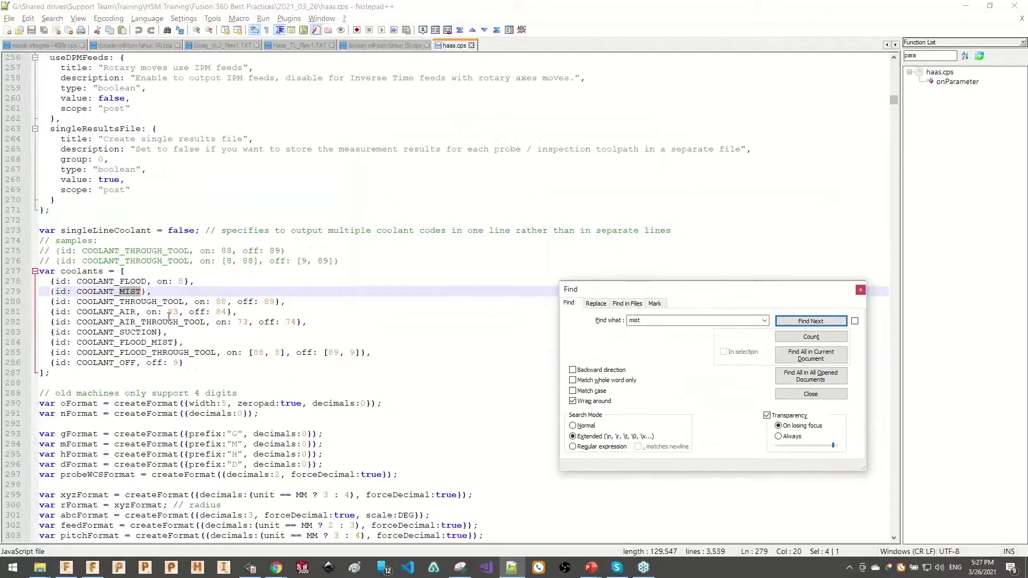
- Examine the coolants array entry by entry, from COOLANT_FLOOD to COOLANT_OFF, and the sample COOLANT_THROUGH_TOOL lines above it
double_click(82, 271)
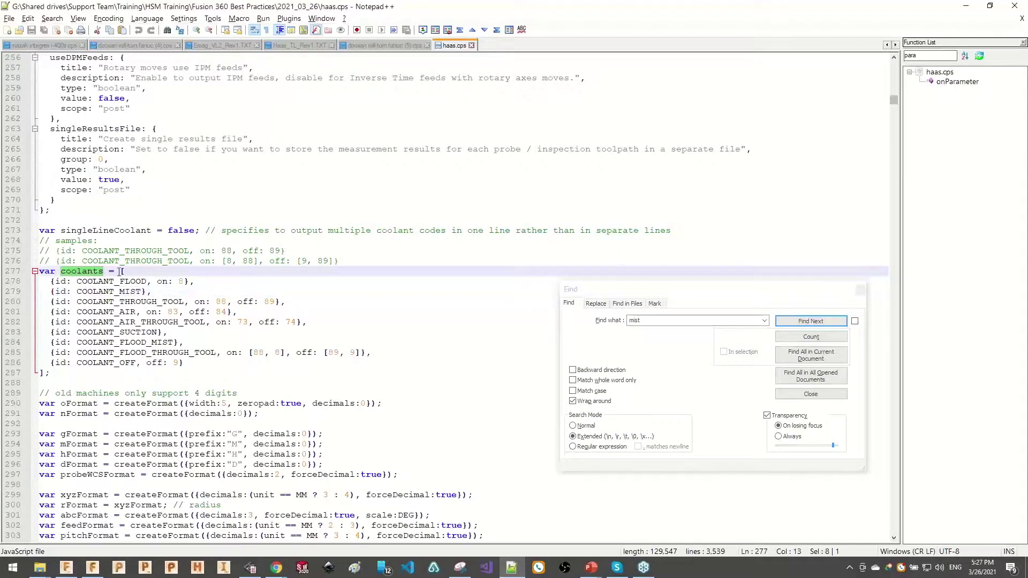
left_click_drag(50, 282, 6, 282)
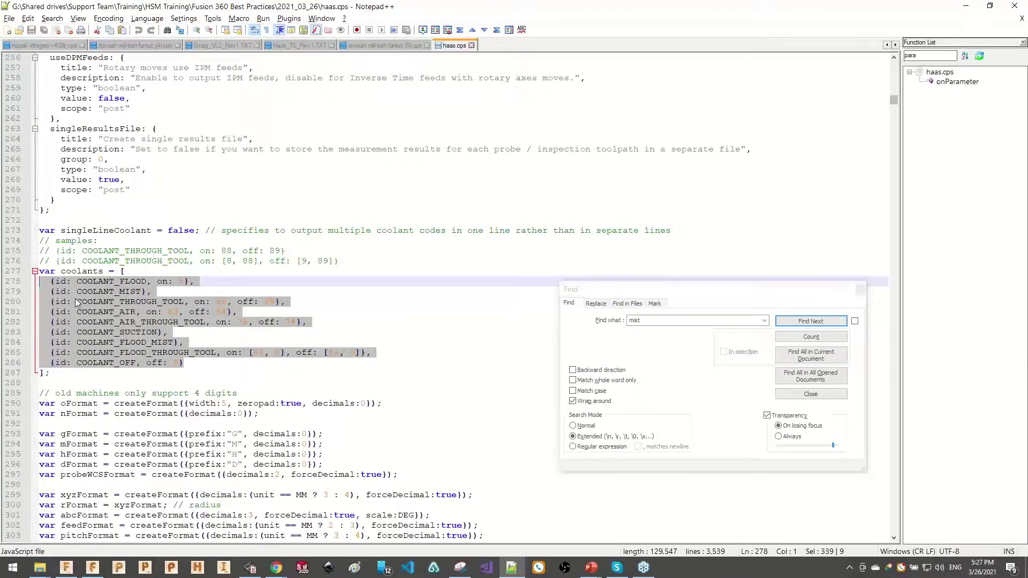
double_click(101, 283)
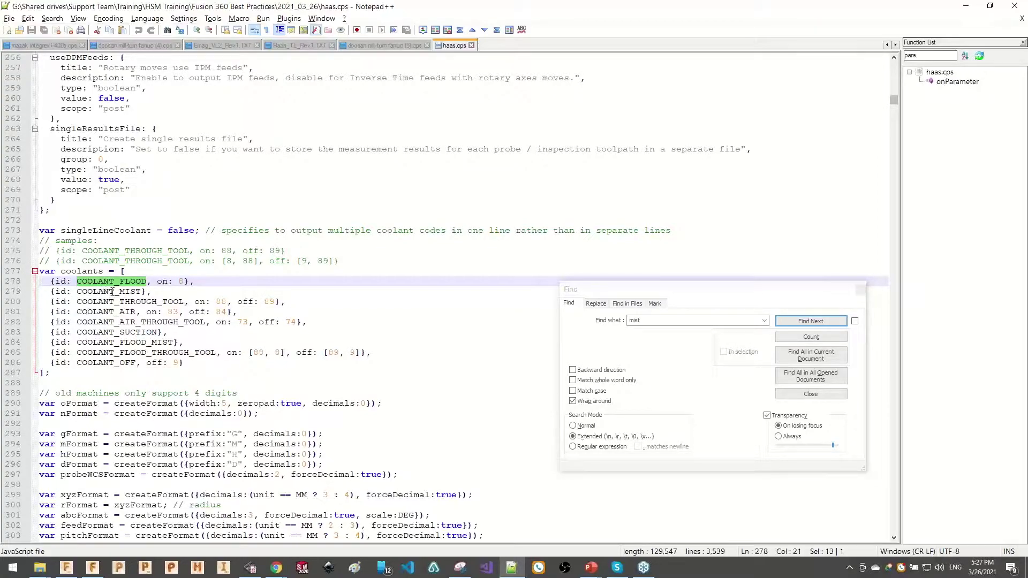
double_click(109, 292)
double_click(122, 301)
double_click(119, 311)
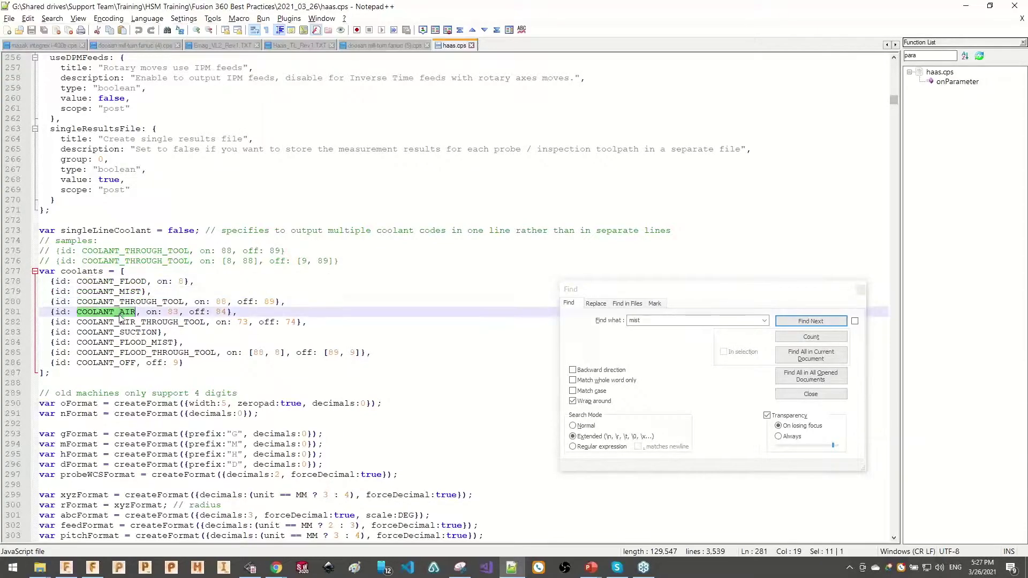
triple_click(126, 322)
double_click(128, 332)
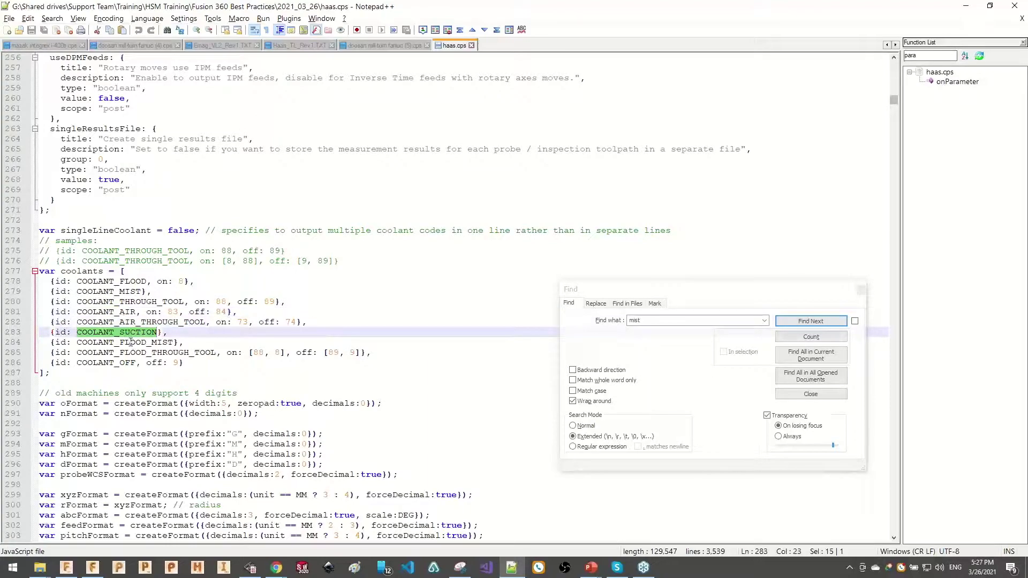
double_click(131, 343)
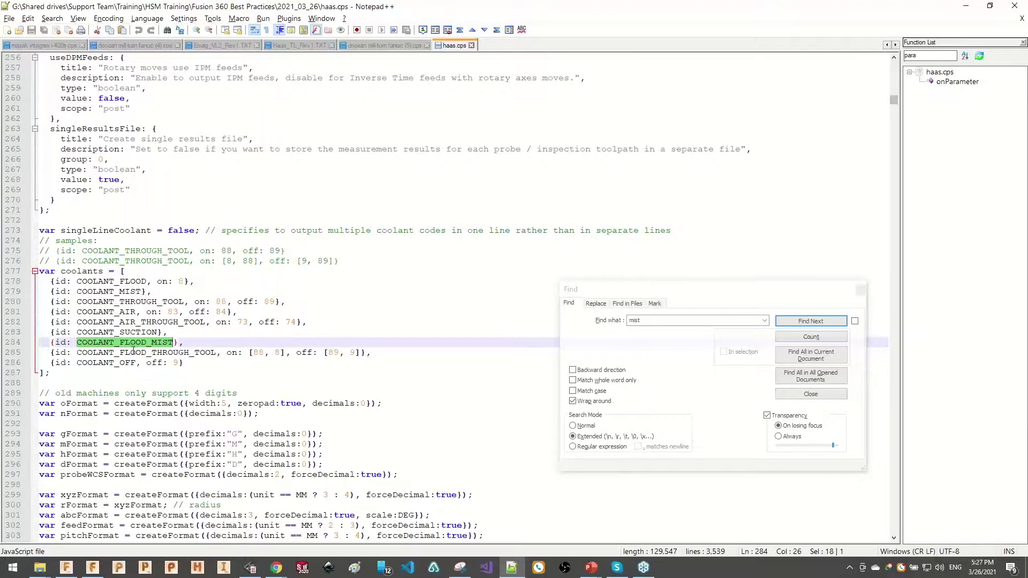
double_click(133, 351)
double_click(121, 363)
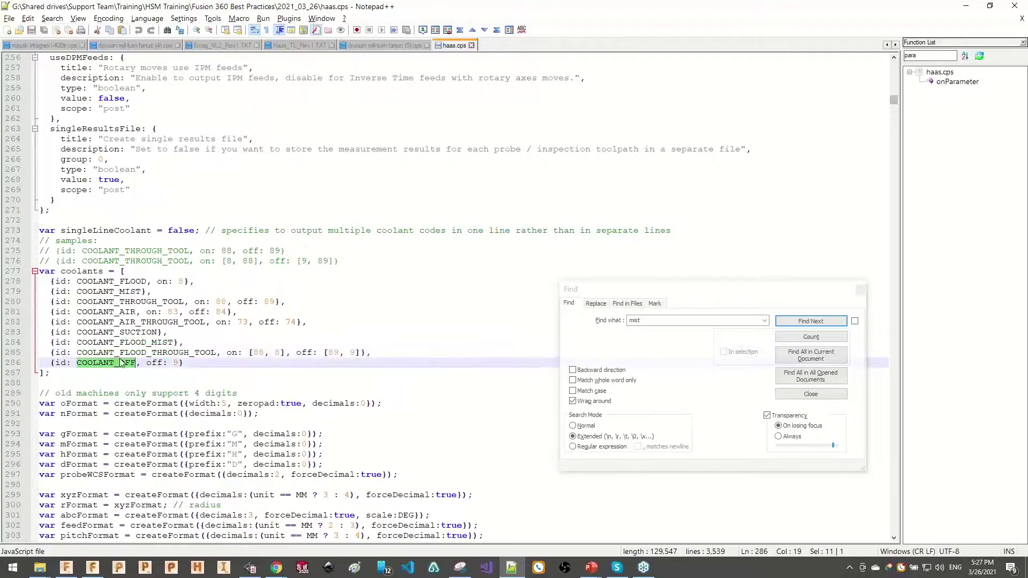
double_click(125, 292)
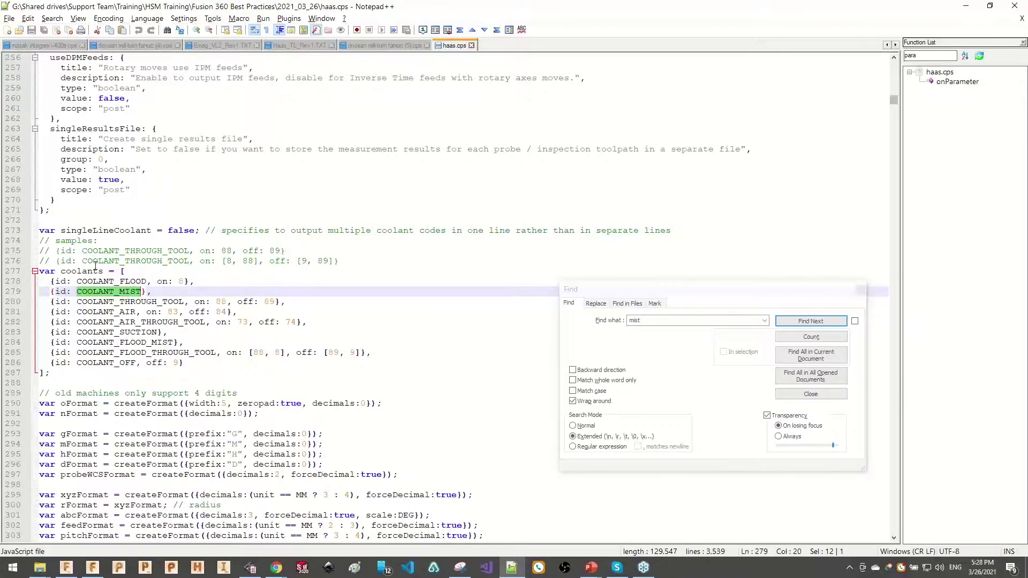
left_click_drag(99, 241, 24, 251)
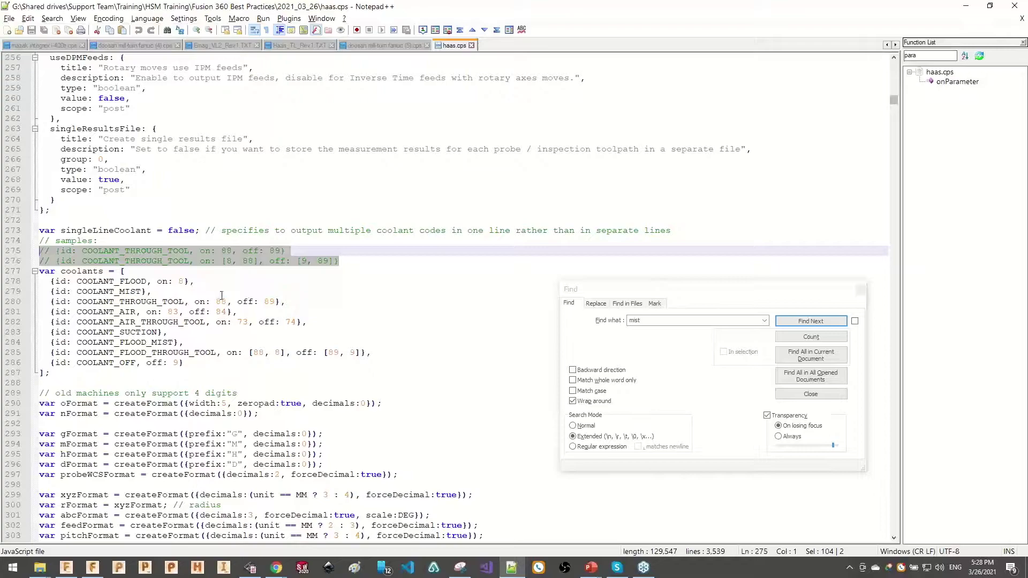
double_click(126, 292)
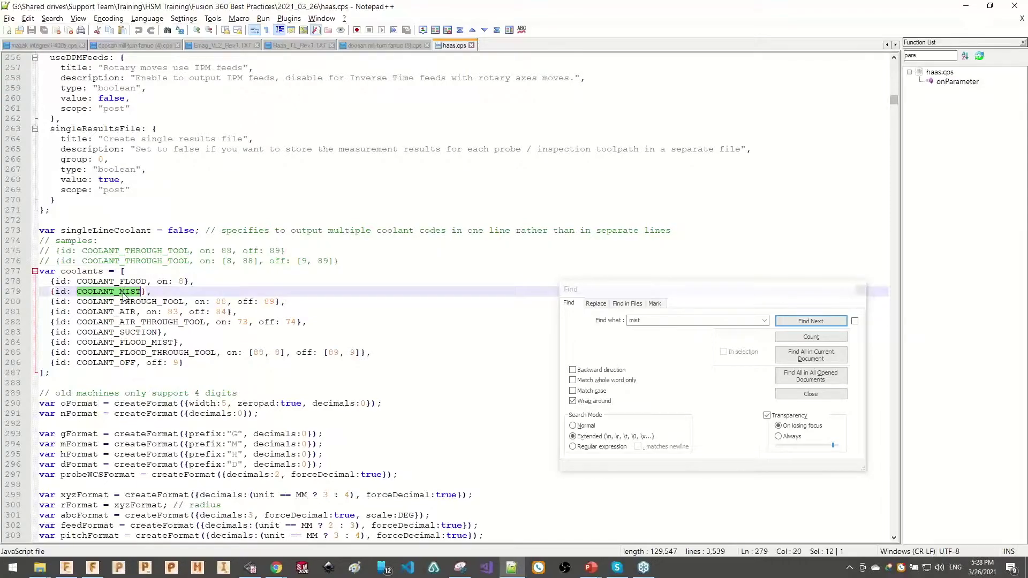
- Copy the 'on' parameter from the first sample line into the COOLANT_MIST entry and set its code to 7
mouse_move(200, 250)
left_mouse_down()
mouse_move(285, 252)
mouse_move(206, 259)
mouse_move(228, 250)
mouse_move(191, 251)
left_mouse_up()
left_click(187, 273)
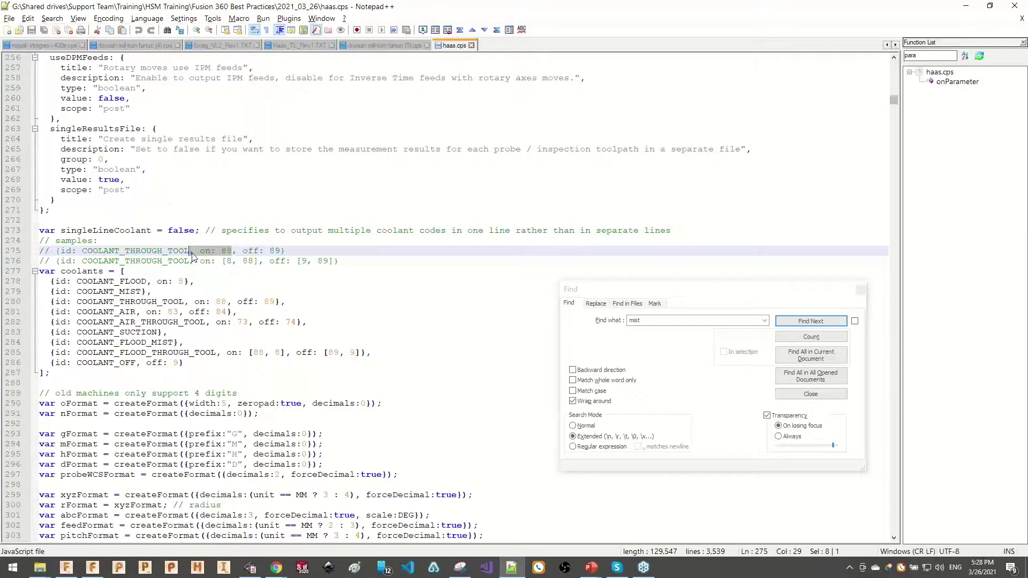
left_click_drag(189, 250, 233, 250)
key("ctrl+c")
left_click(141, 291)
key("ctrl+v")
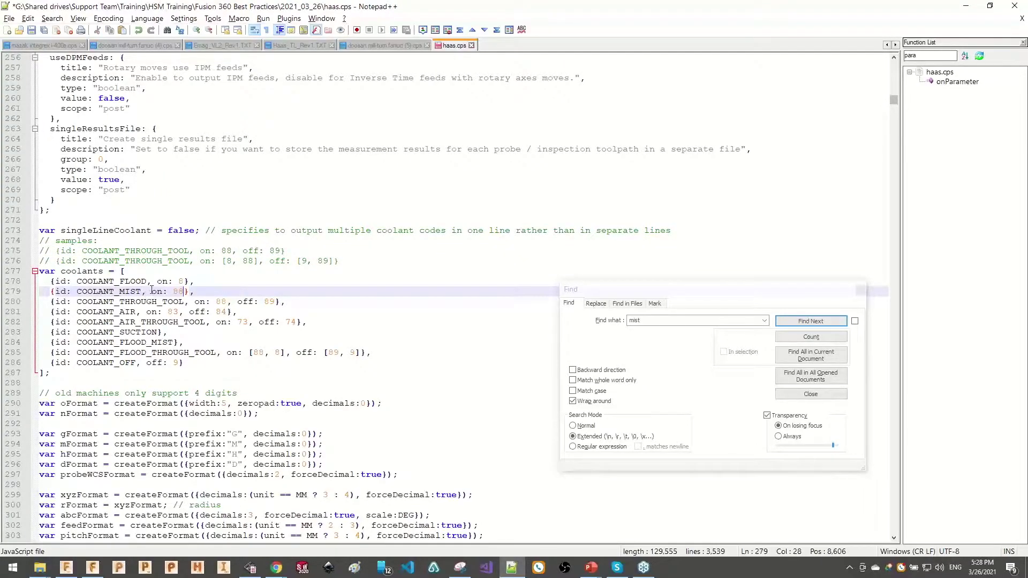
double_click(181, 291)
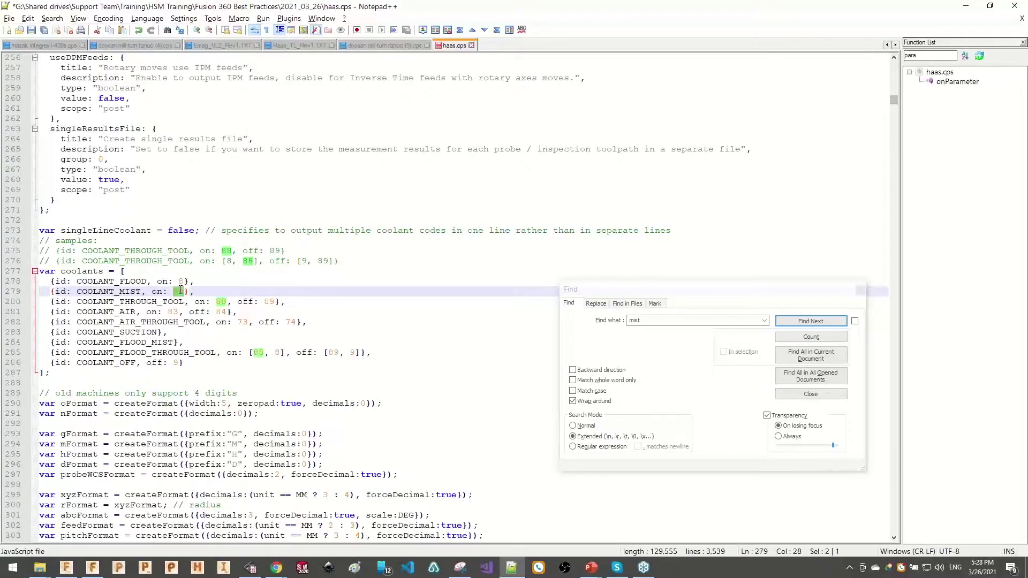
type("7")
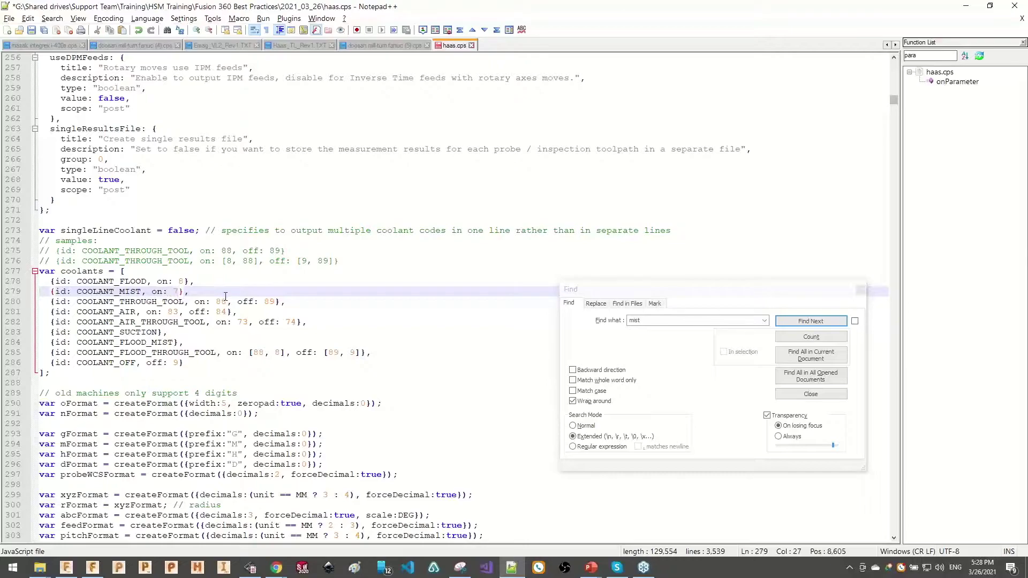
- Compare the 'off' parameter in the sample line and the COOLANT_THROUGH_TOOL entry with the COOLANT_MIST entry
left_click_drag(242, 252, 280, 251)
left_click(261, 252)
double_click(251, 252)
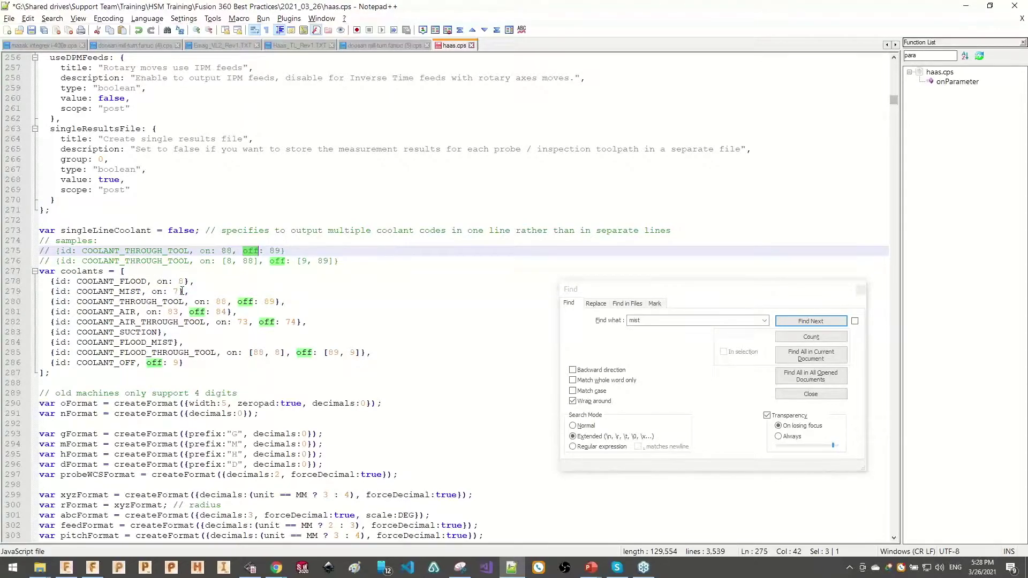
left_click_drag(180, 291, 143, 292)
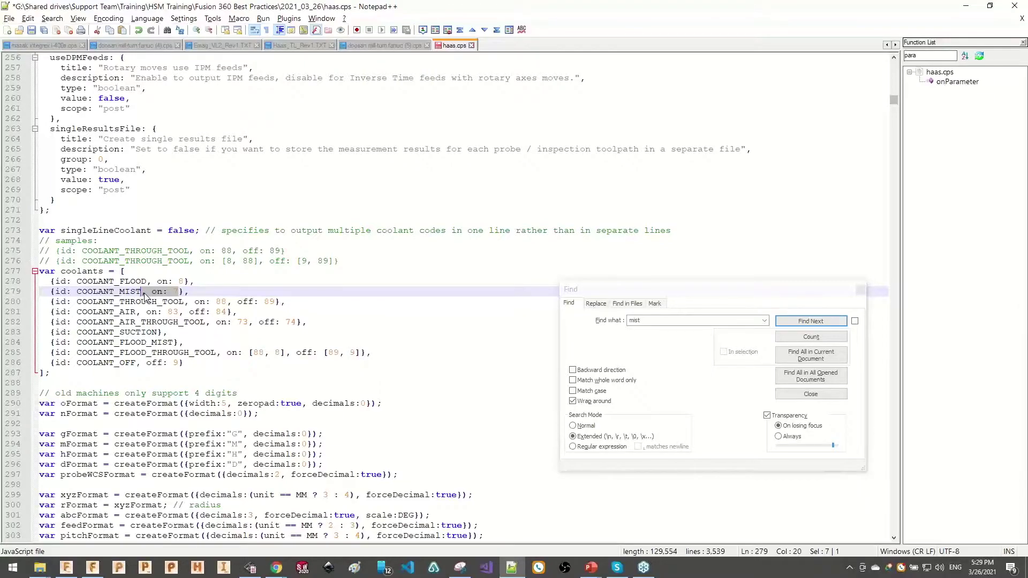
left_click_drag(237, 303, 272, 305)
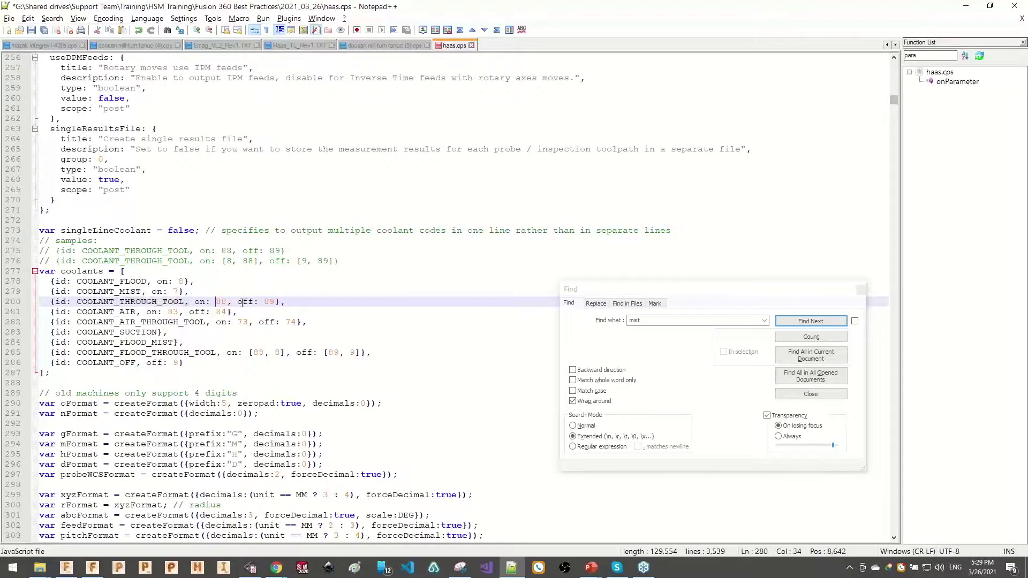
double_click(270, 302)
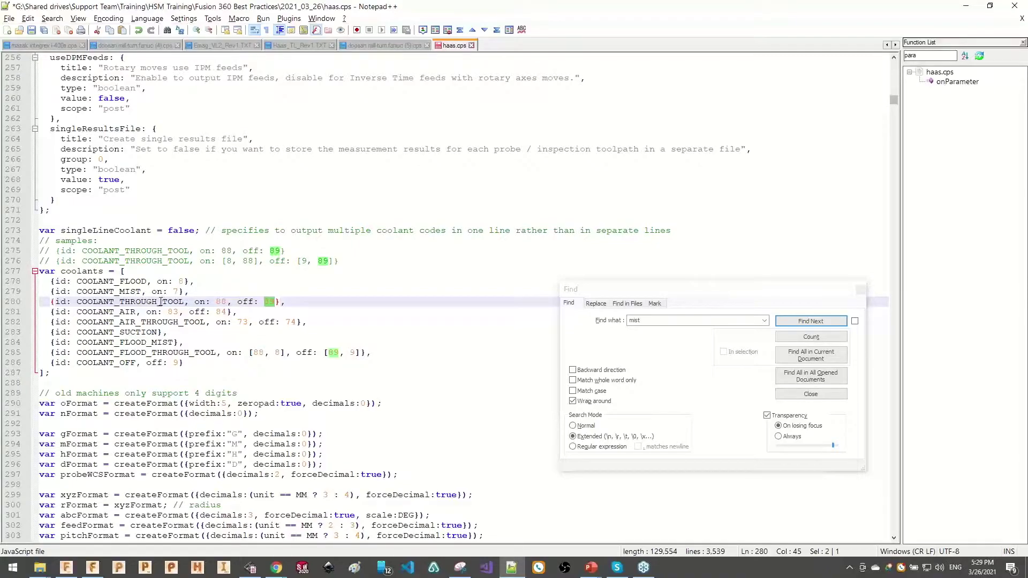
left_click_drag(236, 303, 276, 303)
left_click(269, 303)
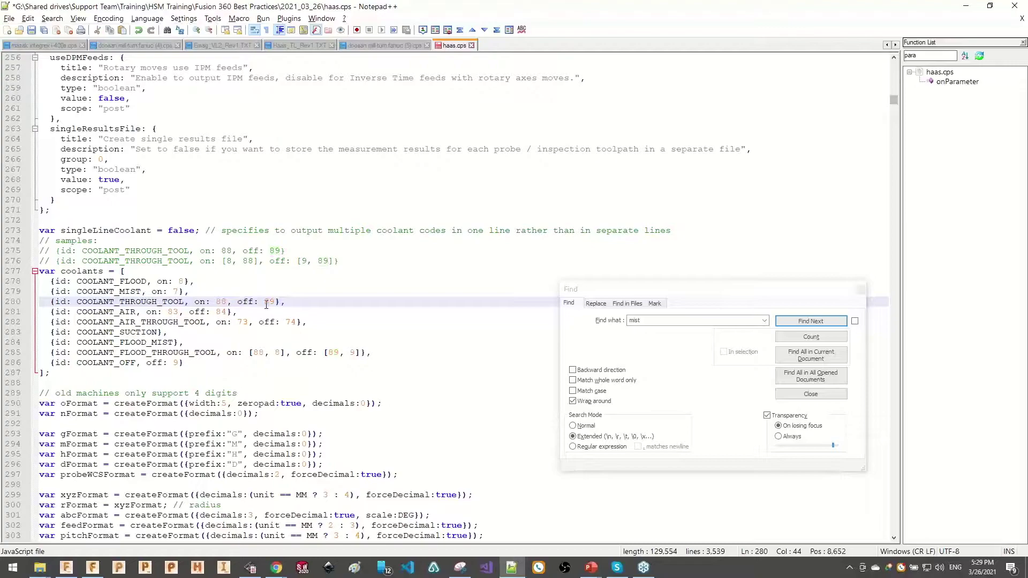
- Review the edited COOLANT_MIST entry and save haas.cps
left_click_drag(180, 294, 77, 294)
left_click(170, 294)
key("ctrl+s")
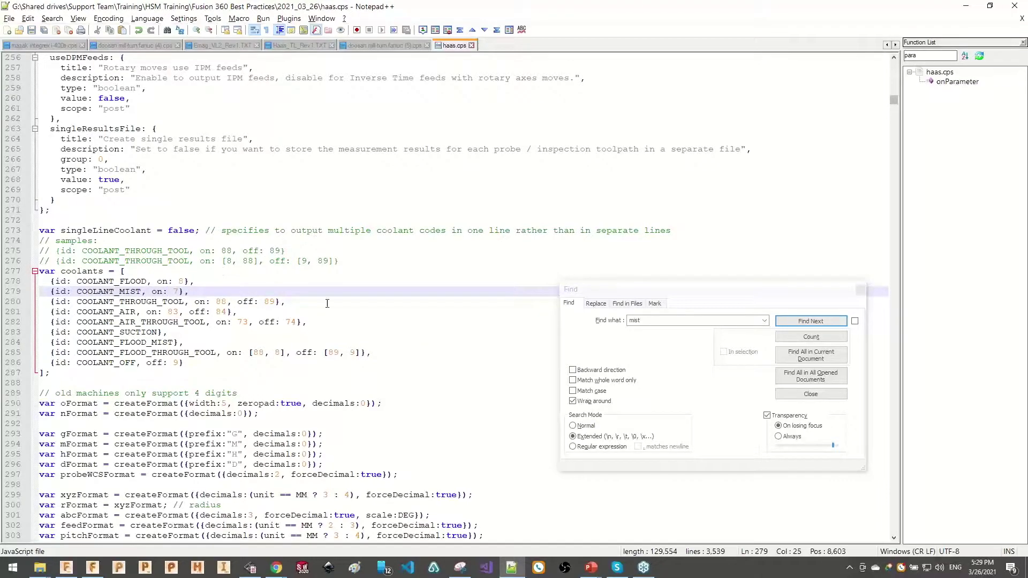
- Switch to Fusion 360, post process the coolant mist operation as program 1001 and reload 1001.nc in the NC editor
key("alt+Tab")
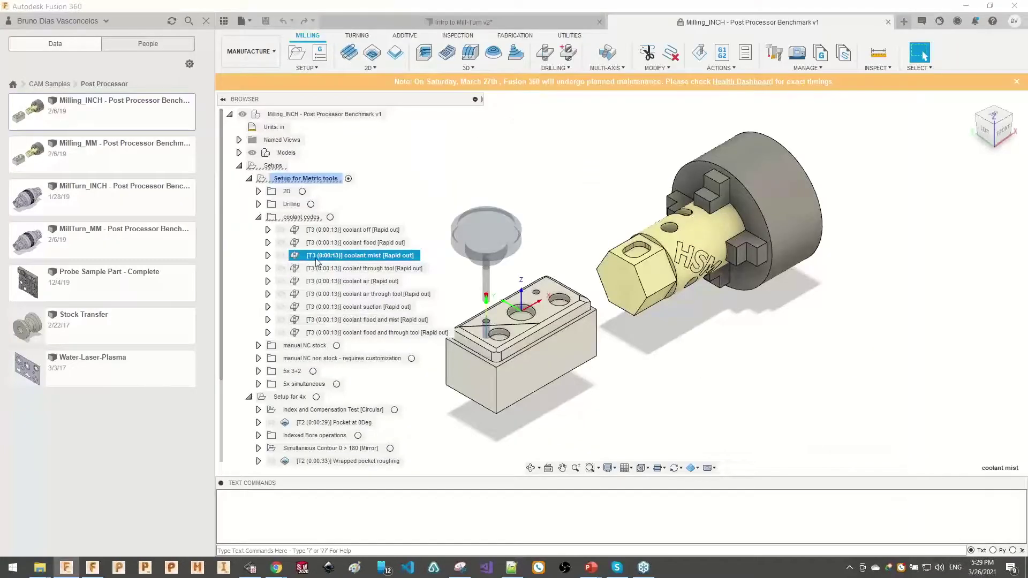
left_click(357, 84)
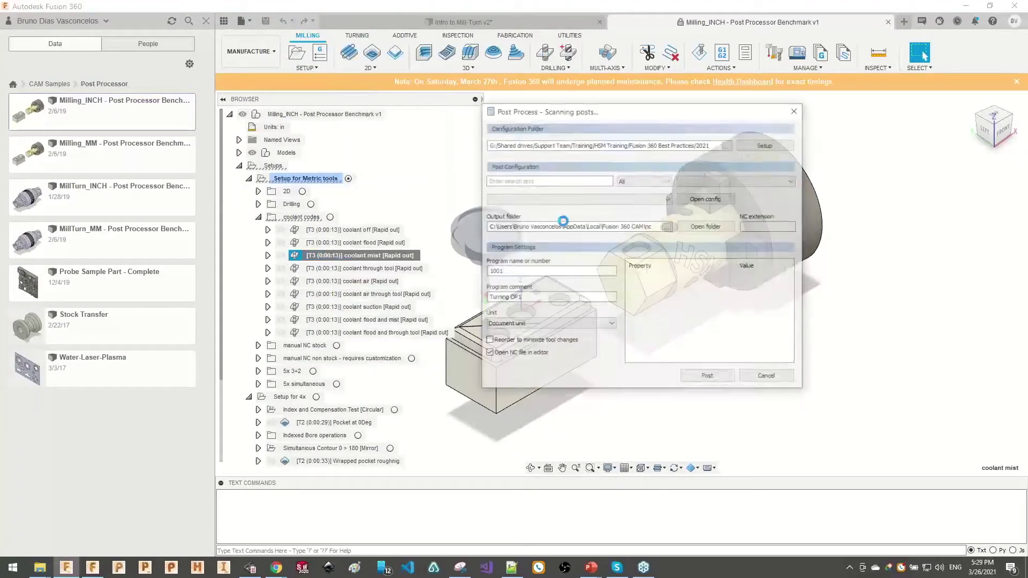
left_click(719, 376)
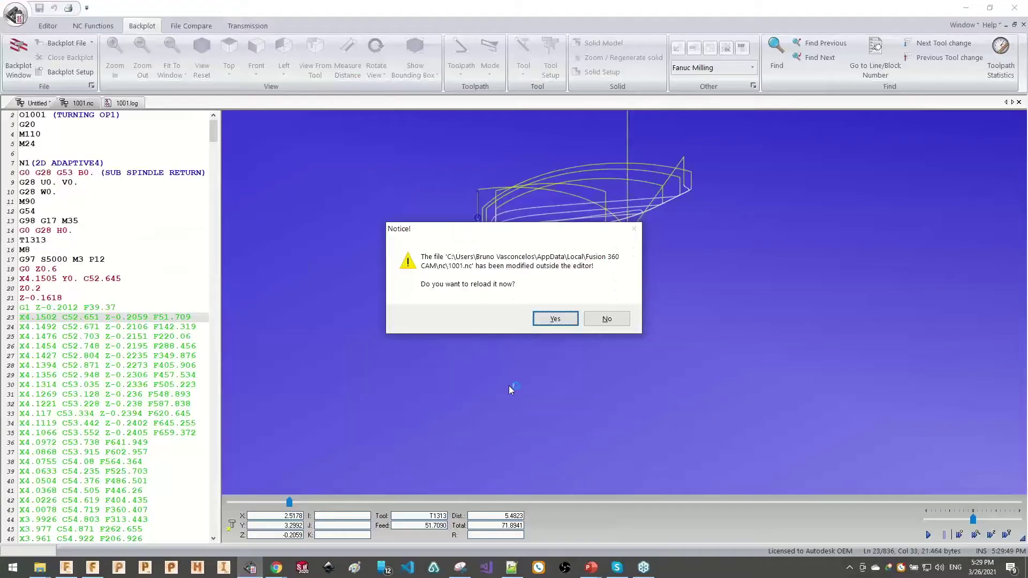
left_click(546, 318)
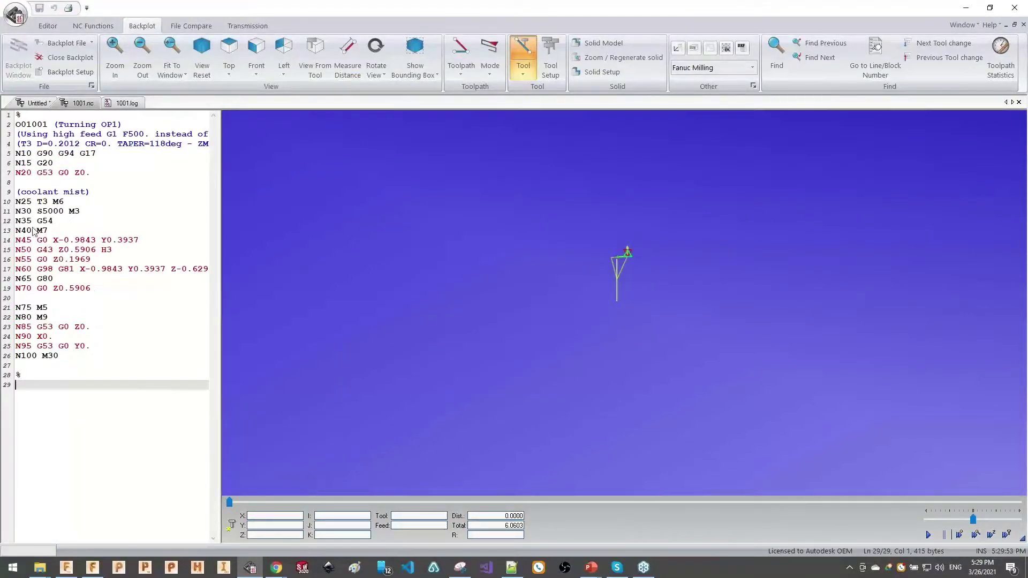
- Inspect the M7 and M9 coolant codes in the posted program and return to haas.cps in Notepad++
left_click(51, 230)
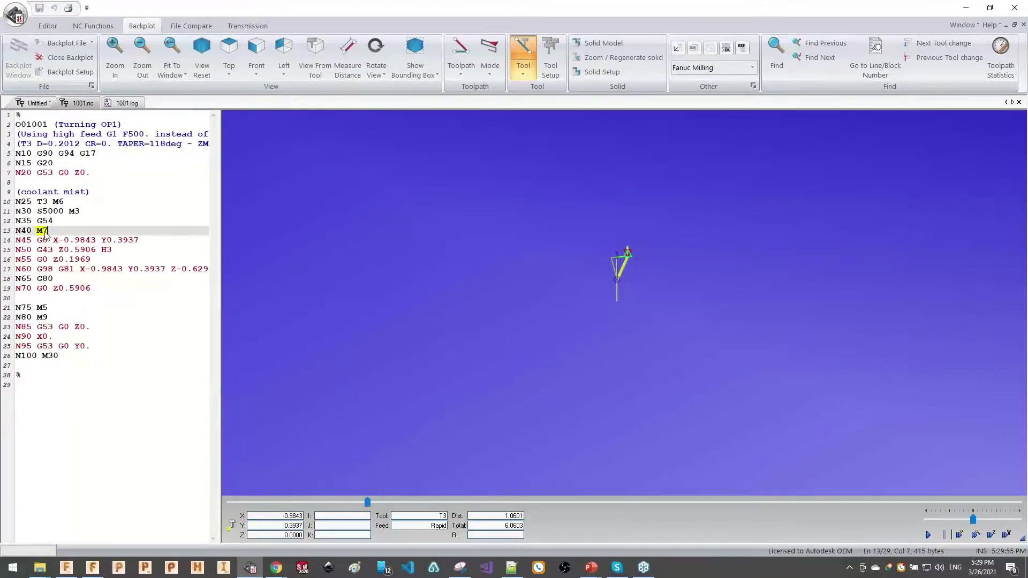
left_click(45, 318)
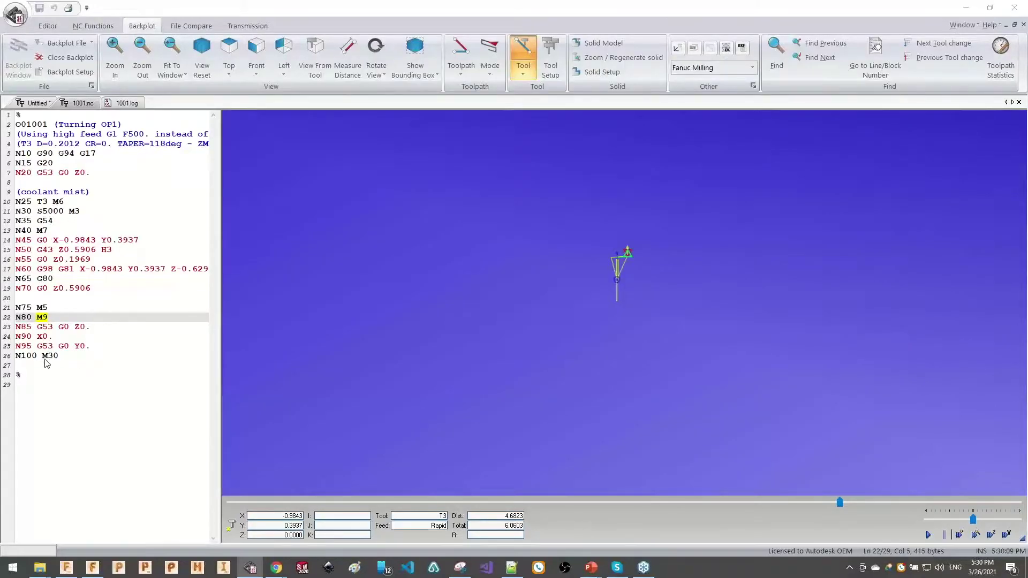
key("alt+Tab")
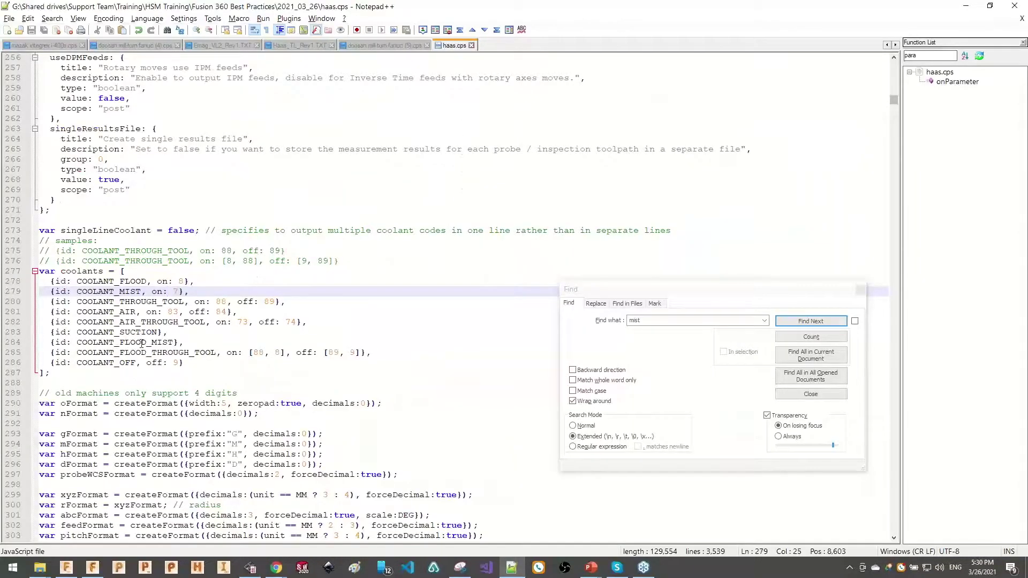
- Switch to Fusion 360 and check the Flood and mist coolant setting of the coolant flood and mist drill operation
key("alt+Tab")
key("Tab")
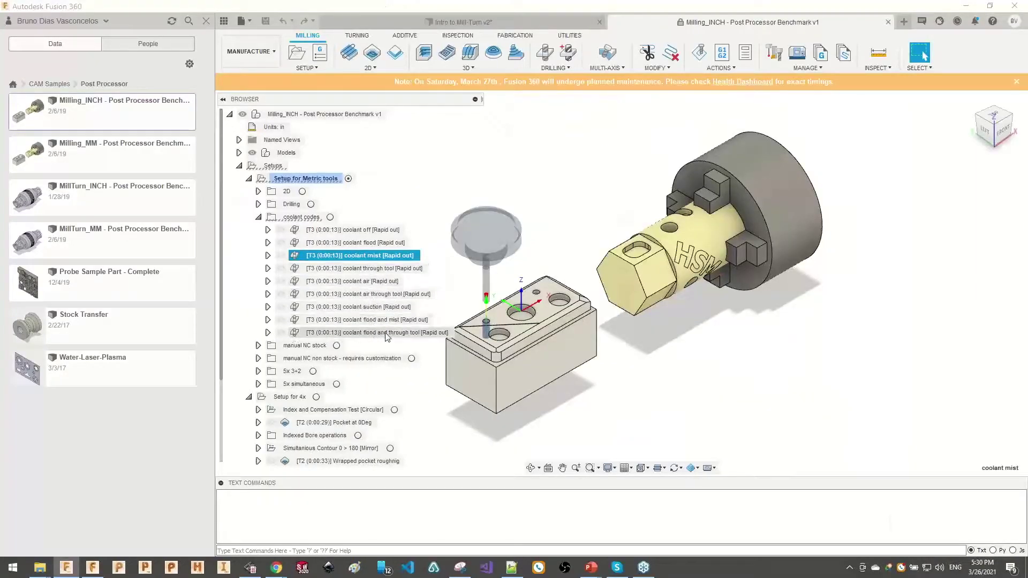
left_click(378, 320)
right_click(377, 320)
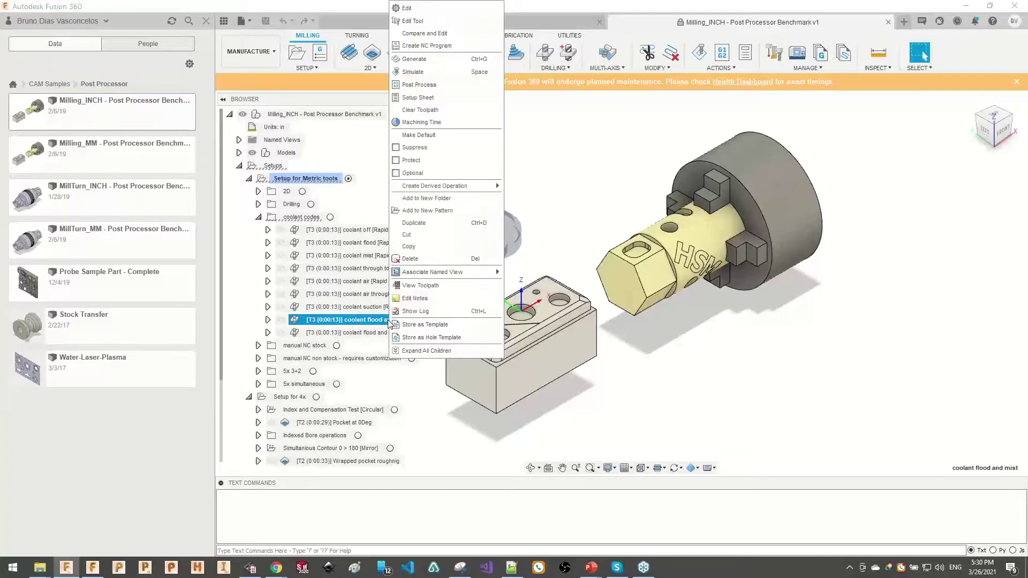
left_click(439, 18)
left_click(881, 169)
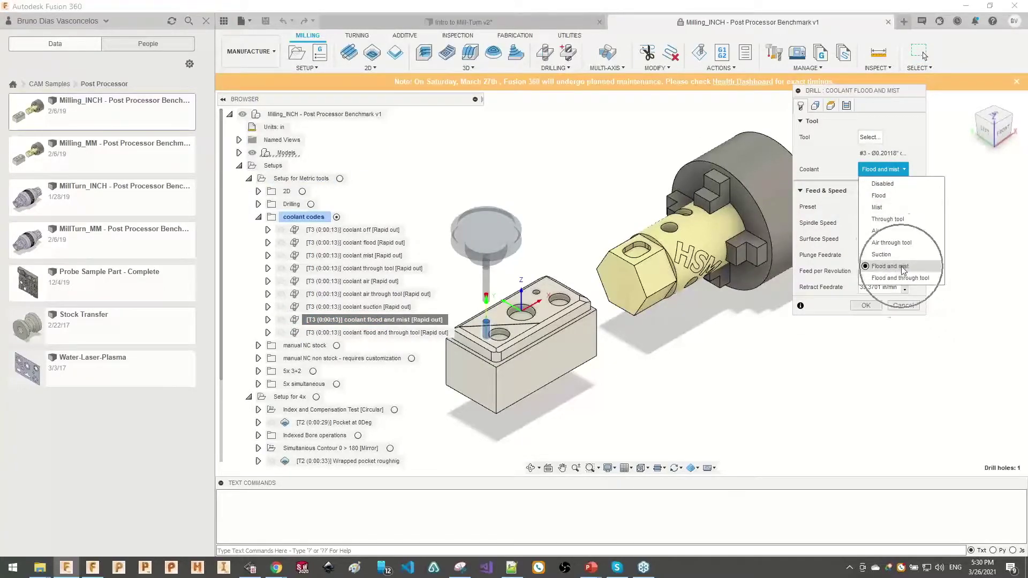
left_click(865, 305)
- Post process the coolant flood and mist operation and view its 1001.log in the NC editor
right_click(406, 320)
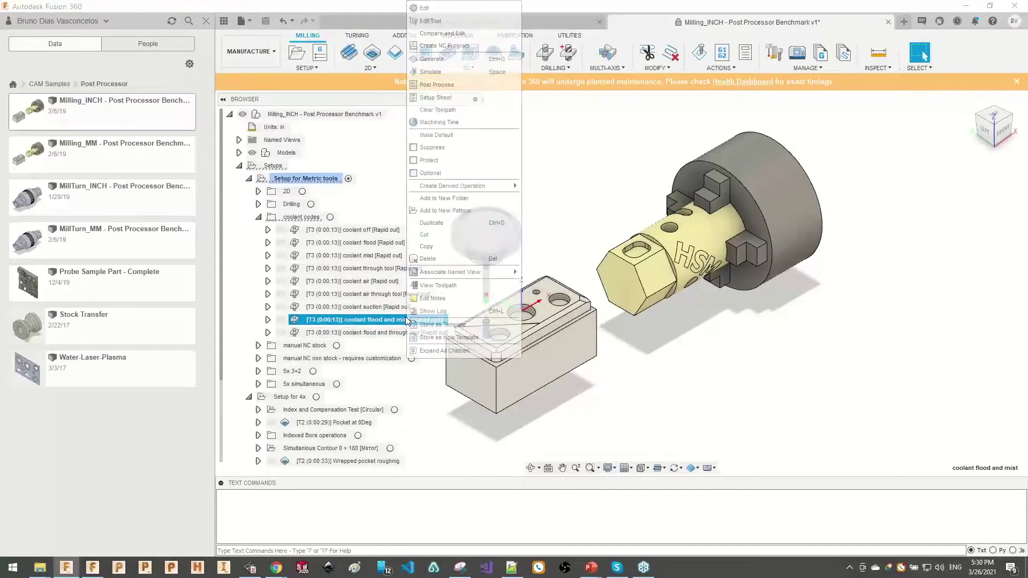
left_click(436, 85)
left_click(699, 380)
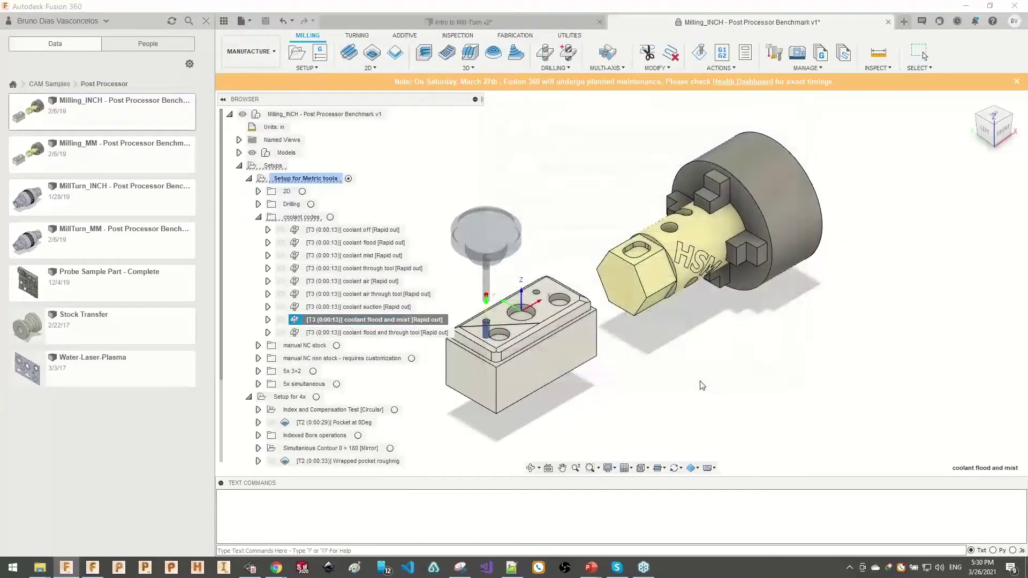
key("Return")
key("Return")
left_click(250, 567)
left_click(542, 326)
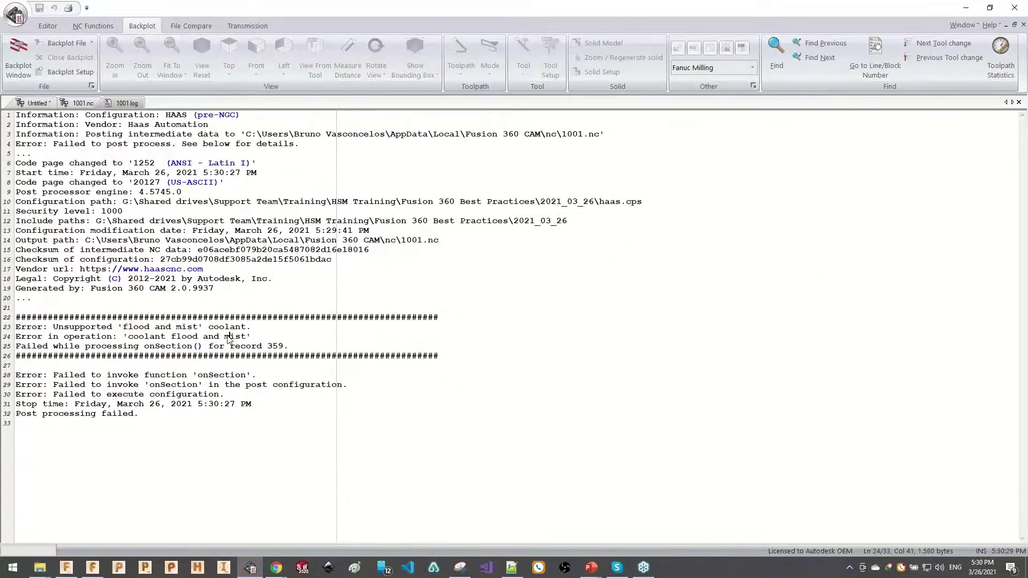
- Examine the 'flood and mist' coolant error line in 1001.log
left_click_drag(123, 327, 197, 328)
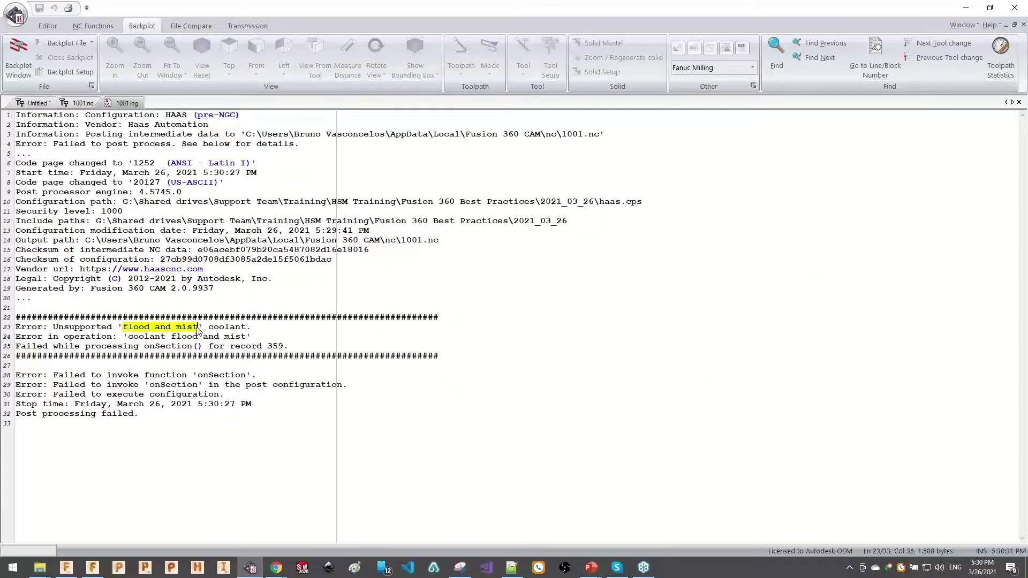
double_click(150, 329)
double_click(186, 329)
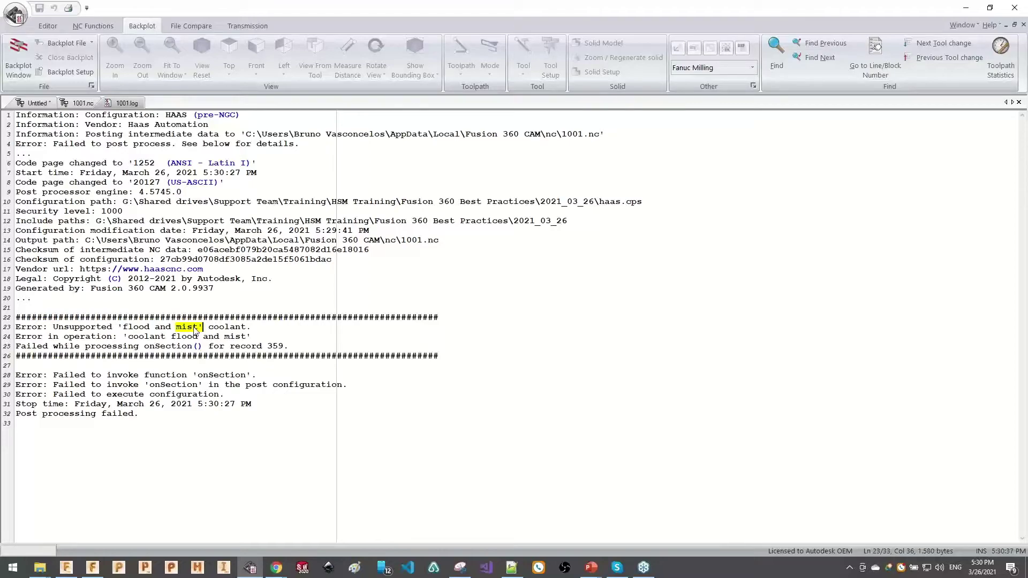
left_click(194, 330)
left_click_drag(122, 329, 198, 328)
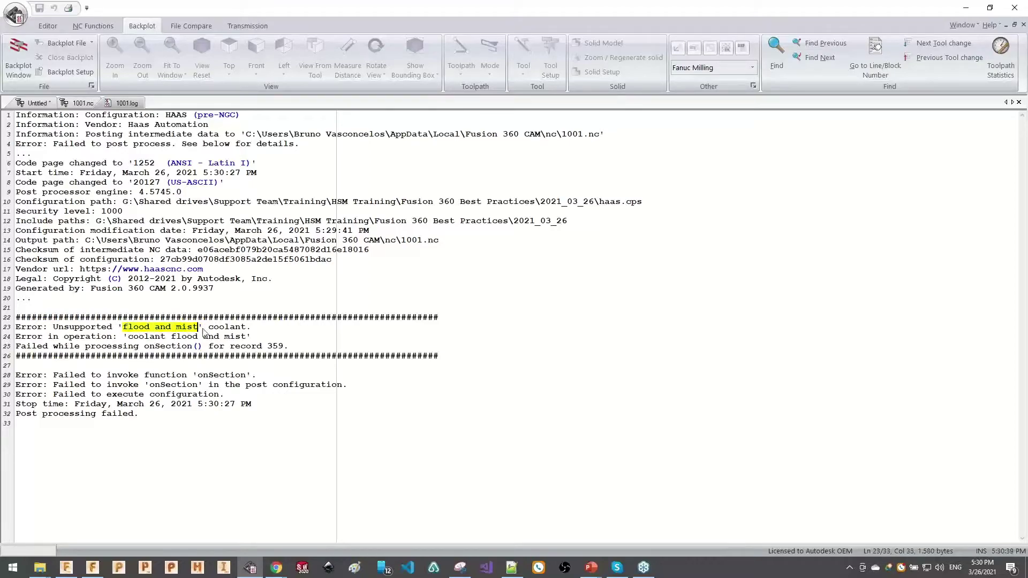
left_click(198, 328)
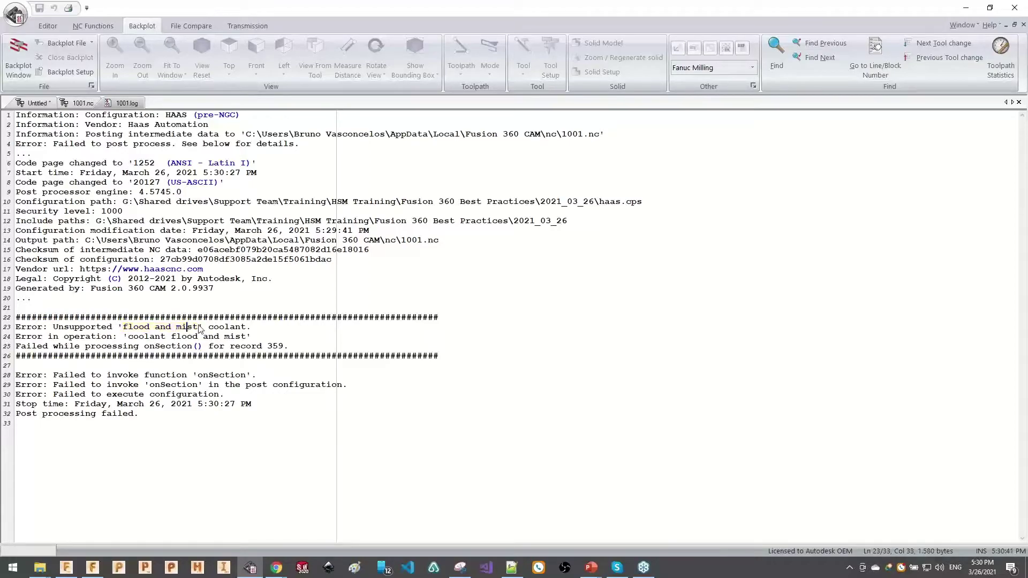
left_click_drag(198, 329, 123, 328)
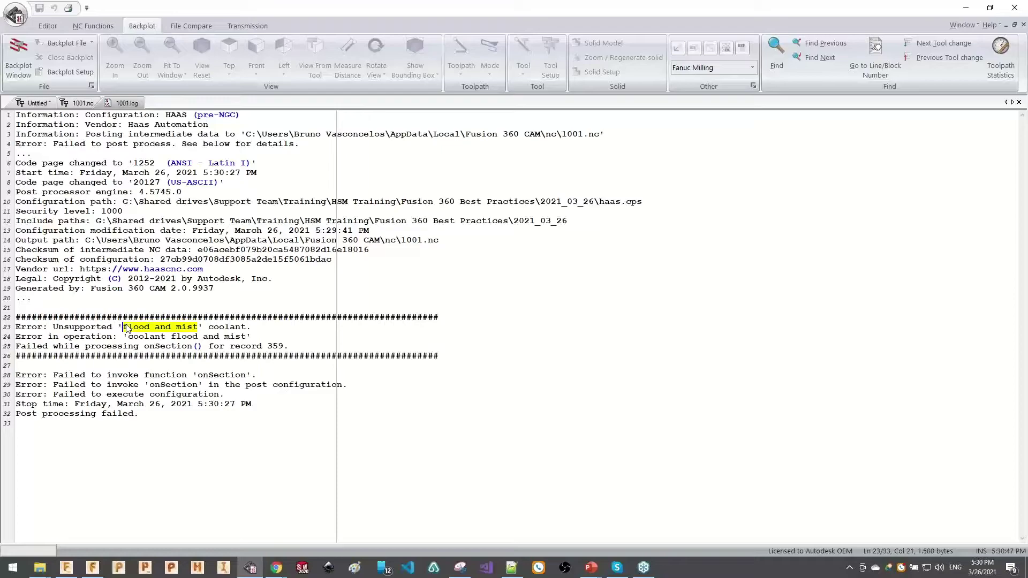
- Copy the text 'flood and mist' from the log and search haas.cps for it in Notepad++
key("alt+Tab")
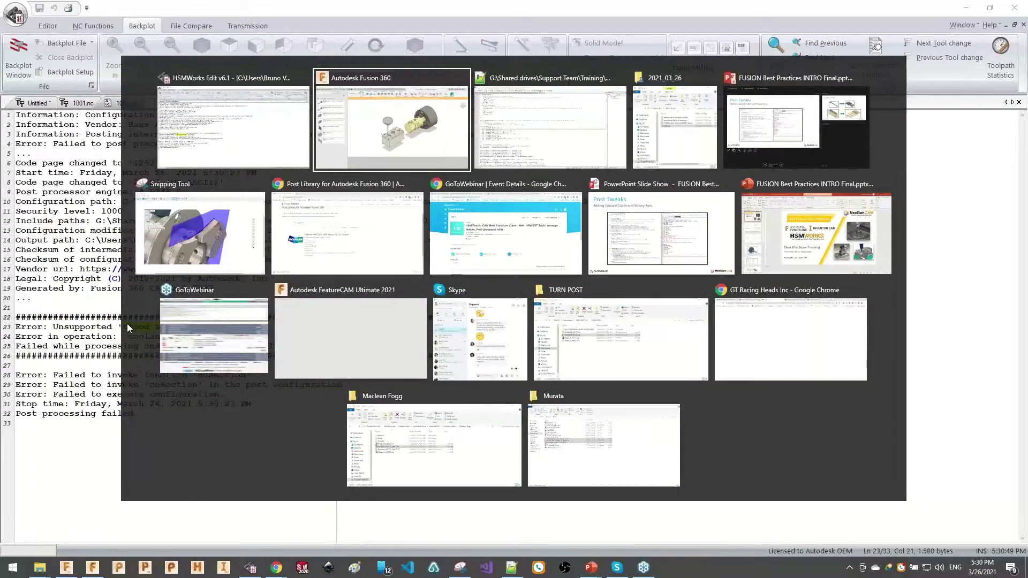
key("alt+Tab")
left_click(186, 327)
left_click_drag(198, 327, 124, 327)
key("ctrl+c")
key("alt+Tab")
key("Return")
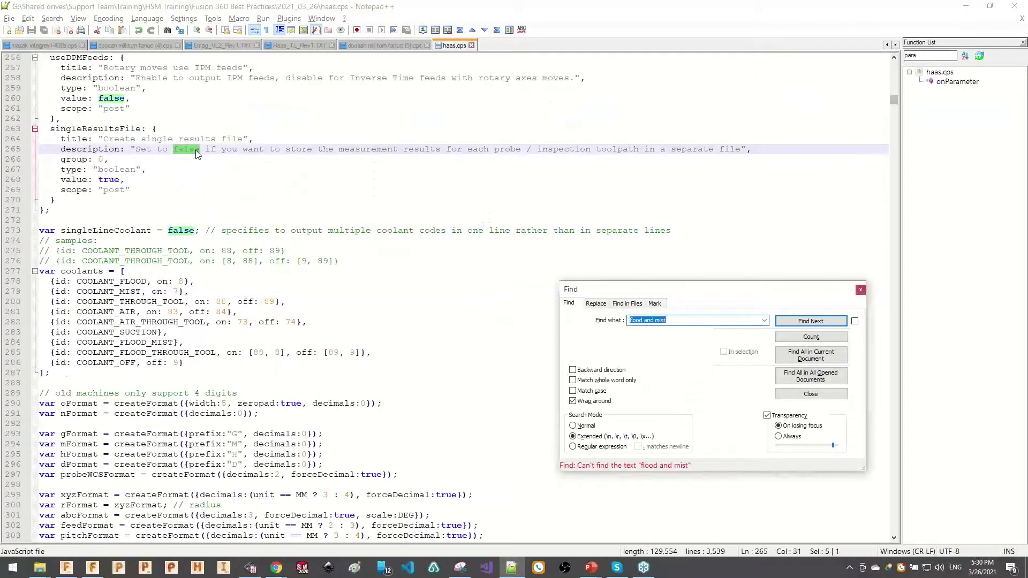
- Locate the COOLANT_FLOOD_MIST entry and copy the 'on: [8, 88]' parameter with its leading comma from the second sample line
double_click(126, 343)
key("ctrl")
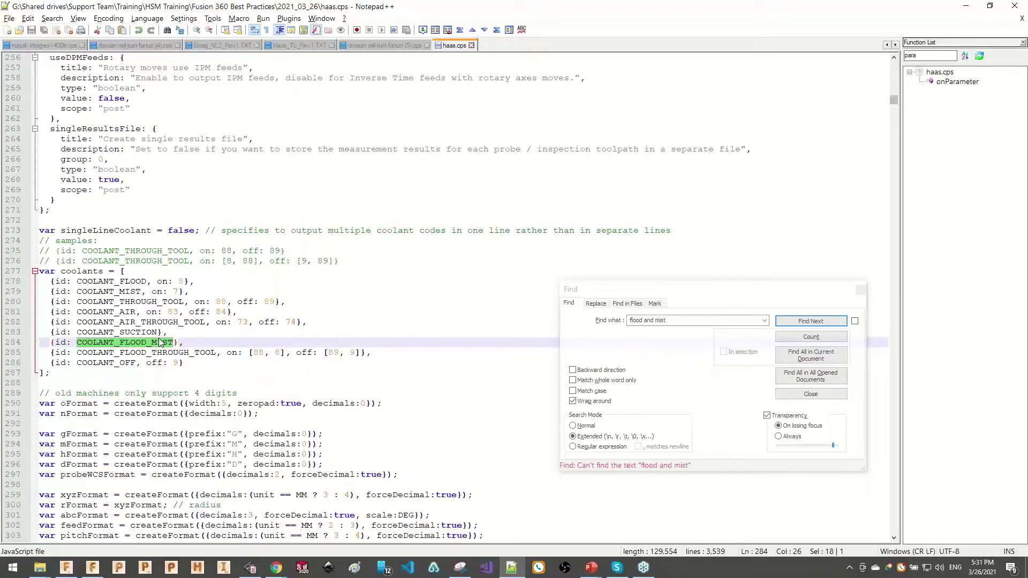
left_click_drag(257, 261, 200, 261)
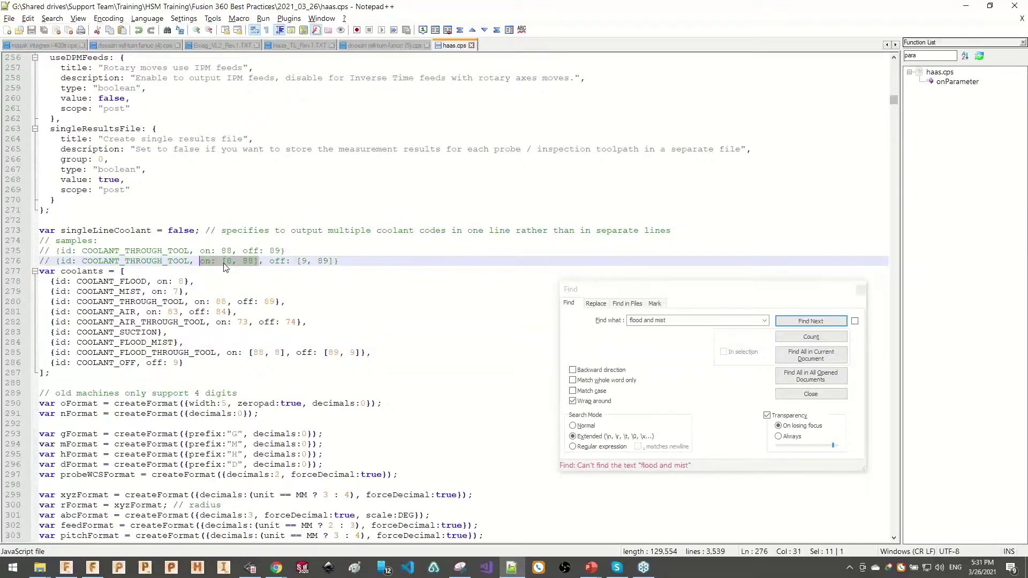
left_click(225, 261)
left_click_drag(227, 261, 261, 261)
left_click_drag(233, 261, 227, 261)
double_click(247, 261)
left_click_drag(260, 261, 190, 261)
- Paste ', on: [8, 88]' into the COOLANT_FLOOD_MIST entry after its id
left_click(177, 343)
key("ctrl+v")
left_click_drag(177, 344, 174, 343)
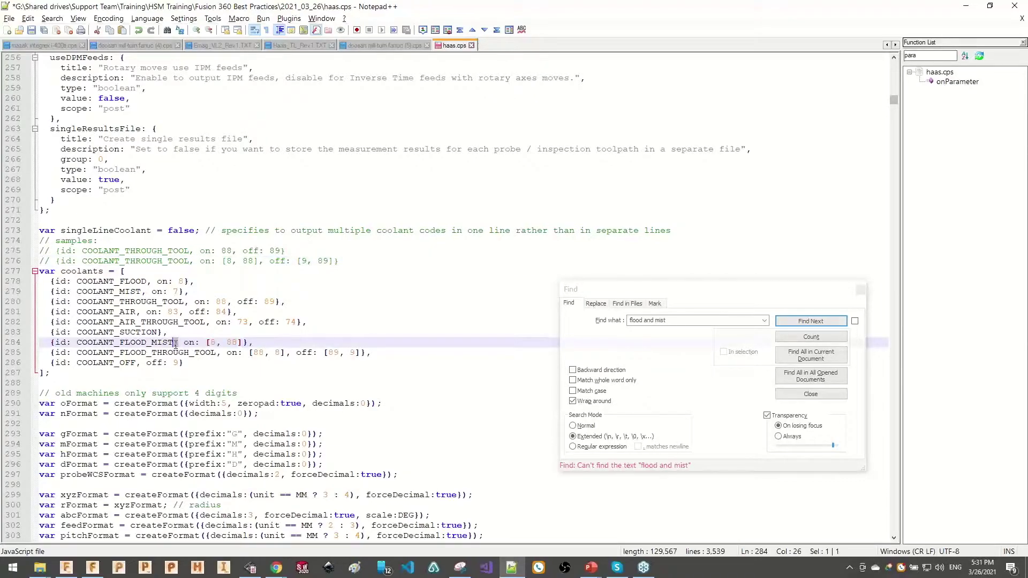
key("ctrl+z")
key("ctrl+y")
- Set the second 'on' code of the COOLANT_FLOOD_MIST entry to 7, giving [8, 7], and save haas.cps
double_click(189, 345)
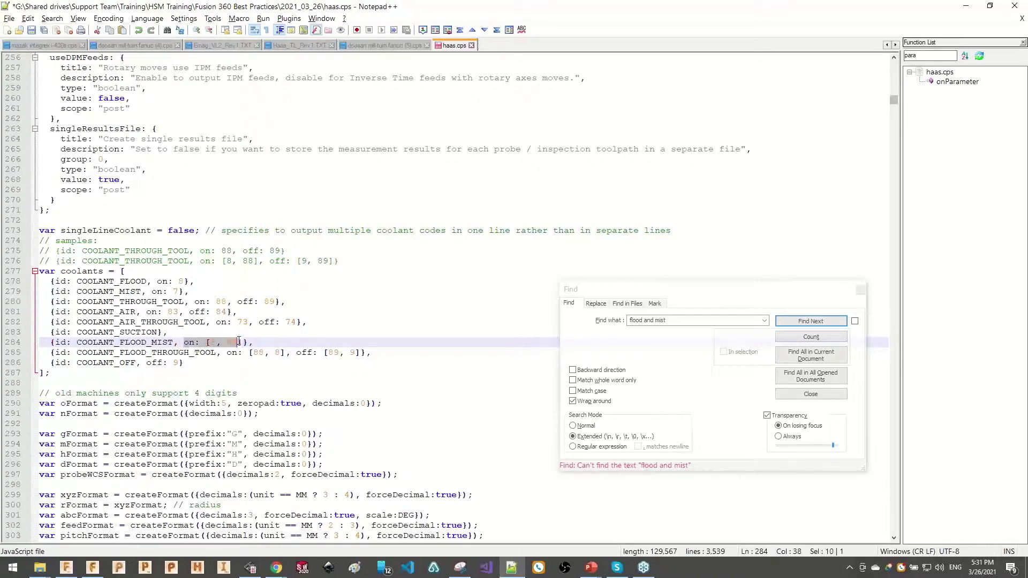
left_click(215, 341)
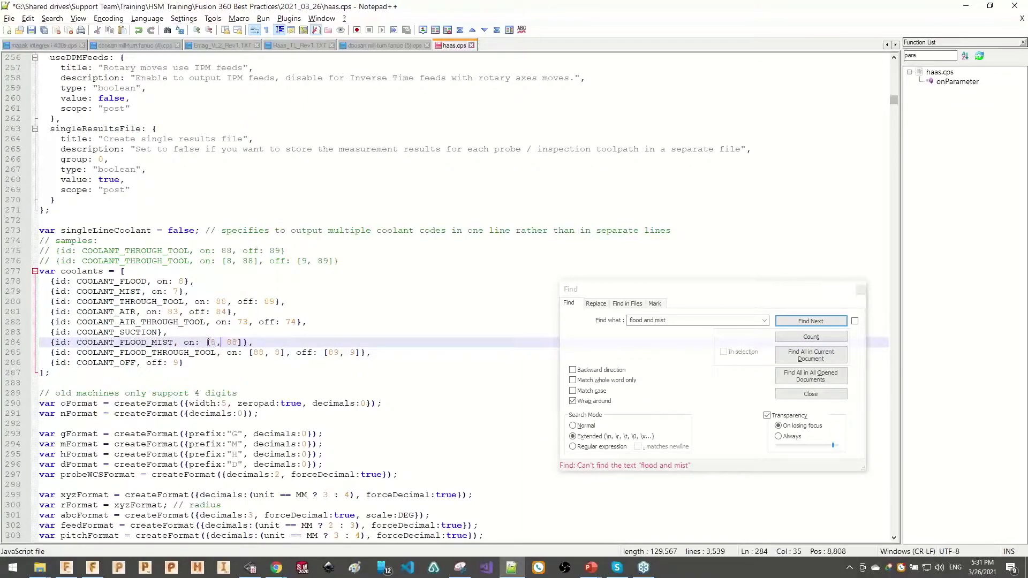
double_click(232, 343)
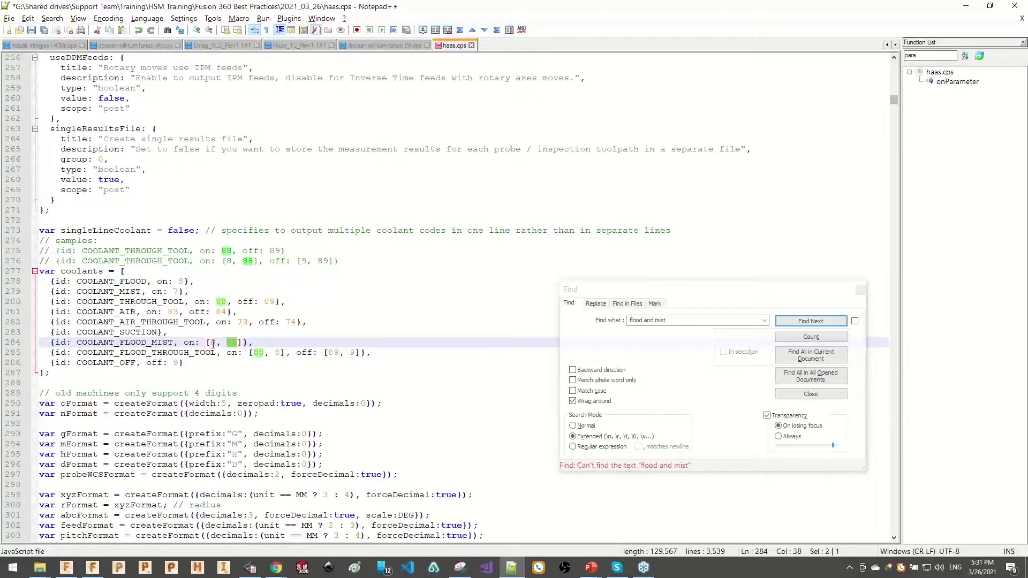
double_click(212, 342)
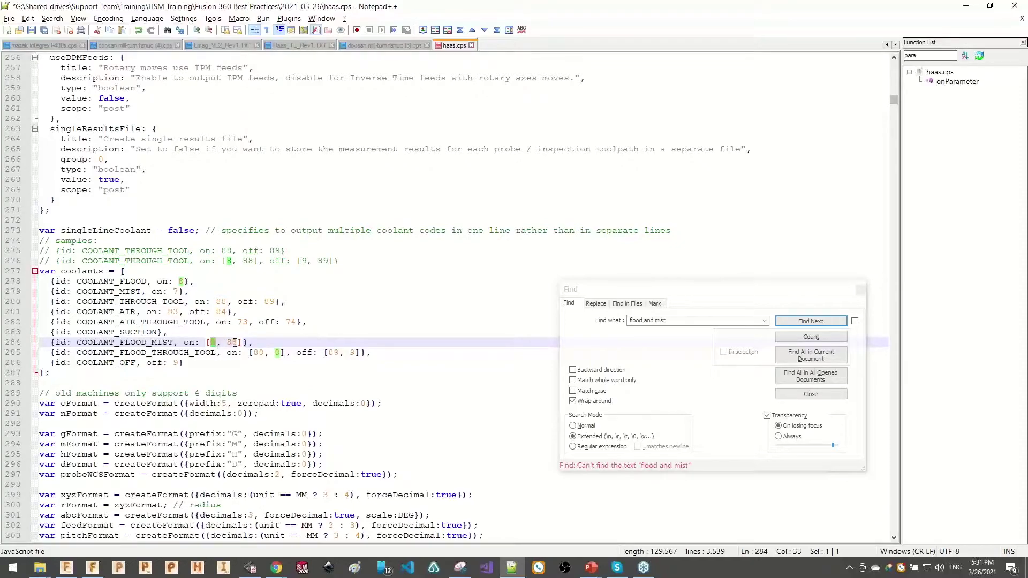
double_click(233, 343)
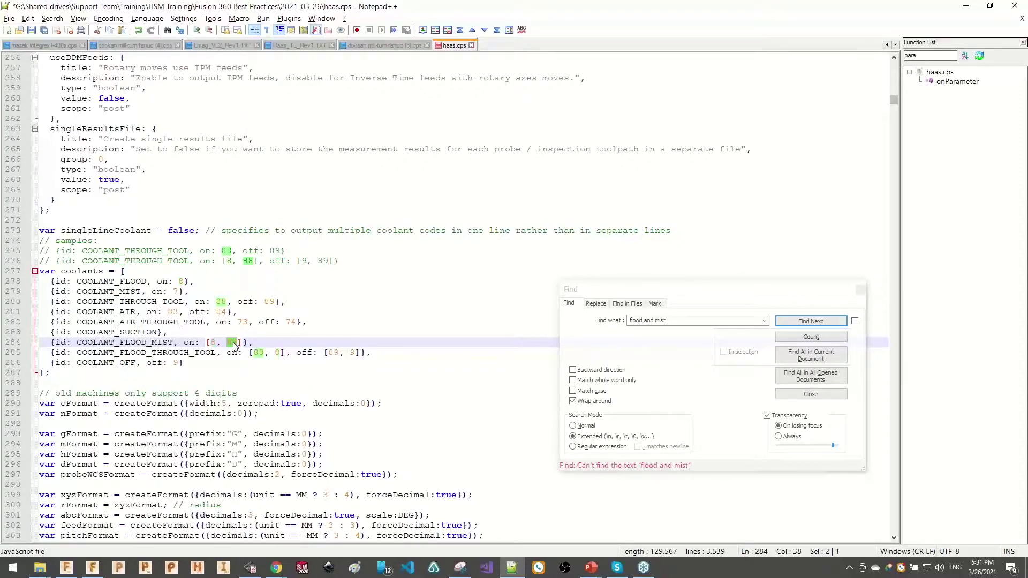
type("7")
key("ctrl+s")
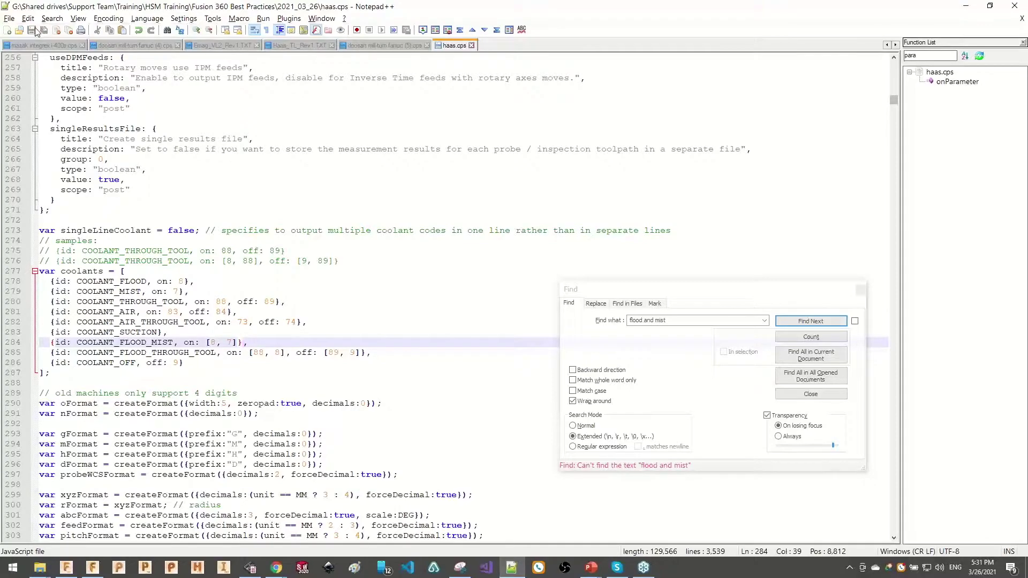
- In Fusion 360, post process the coolant mist and coolant flood and mist operations together and reload 1001.nc in the NC editor
key("alt+Tab")
key("alt+Tab")
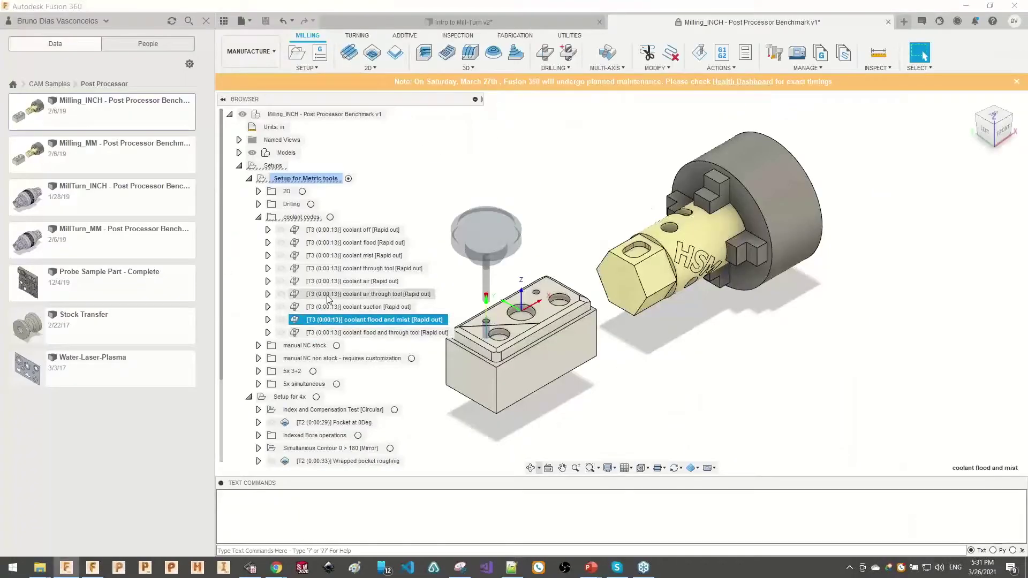
left_click(354, 255, "ctrl")
right_click(355, 259)
left_click(385, 318)
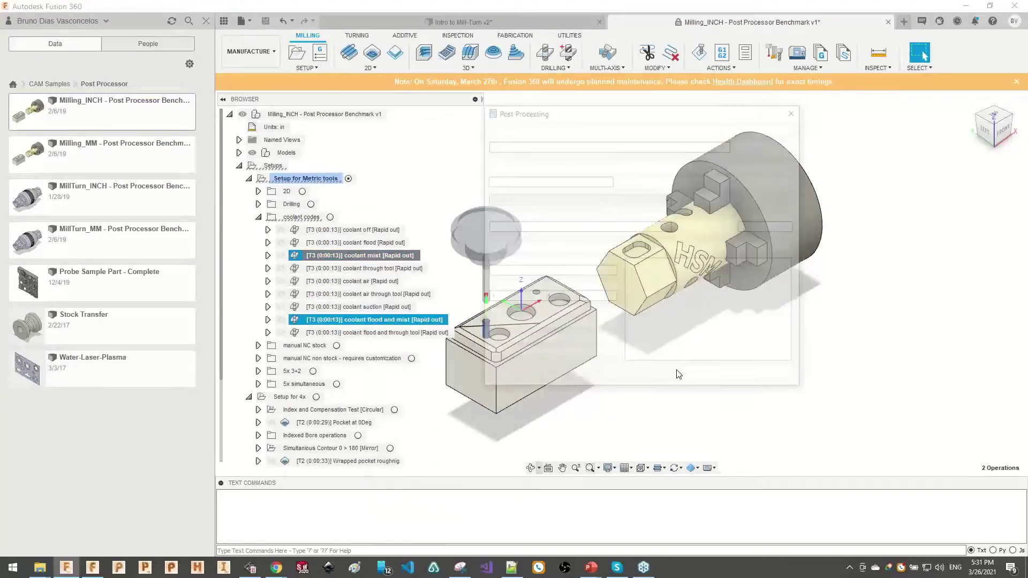
left_click(720, 379)
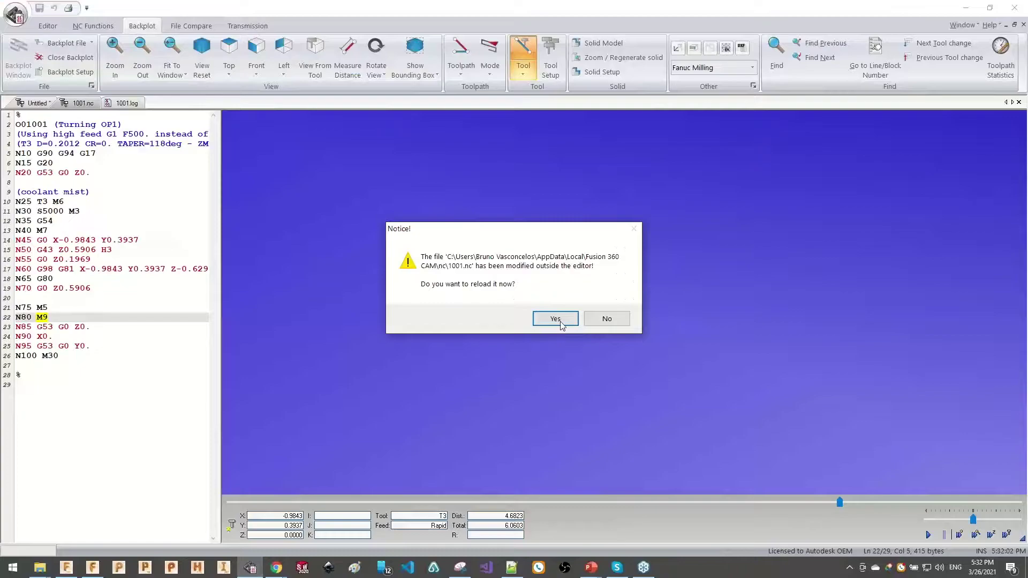
left_click(554, 319)
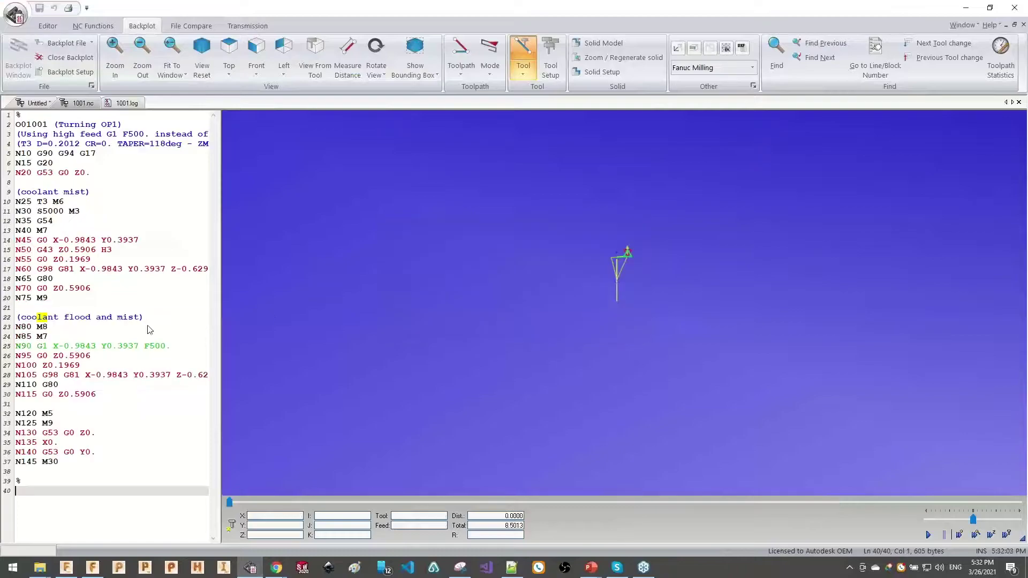
- Inspect the coolant on and off codes in the coolant mist and coolant flood and mist sections of 1001.nc
left_click(50, 232)
left_click(55, 298)
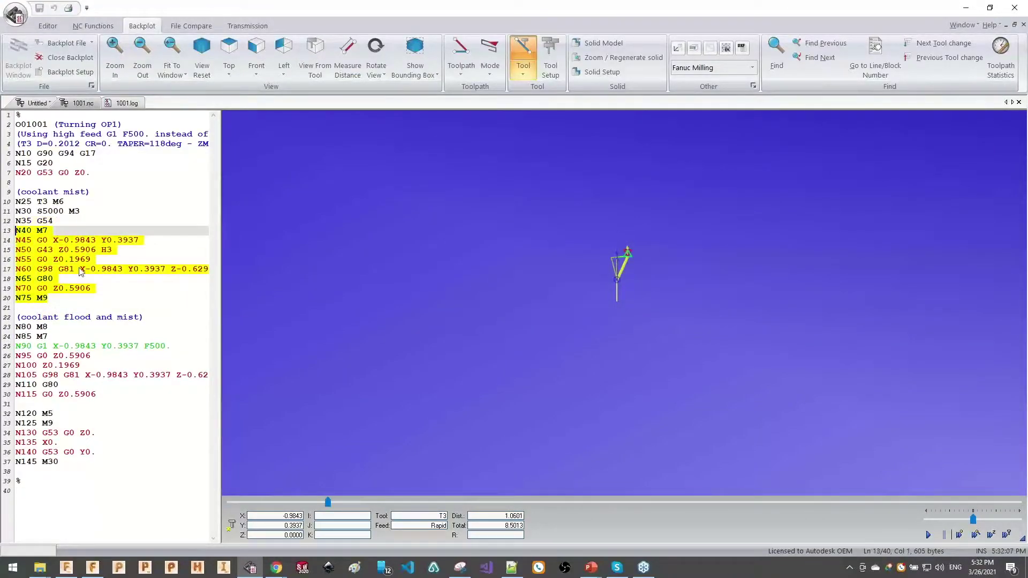
left_click(73, 192)
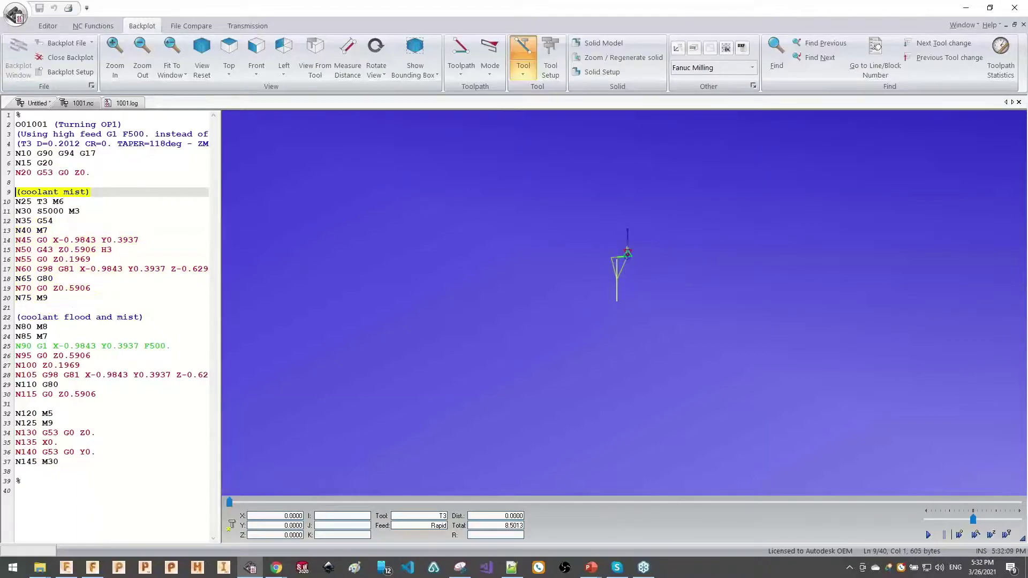
left_click(24, 326)
left_click(137, 318)
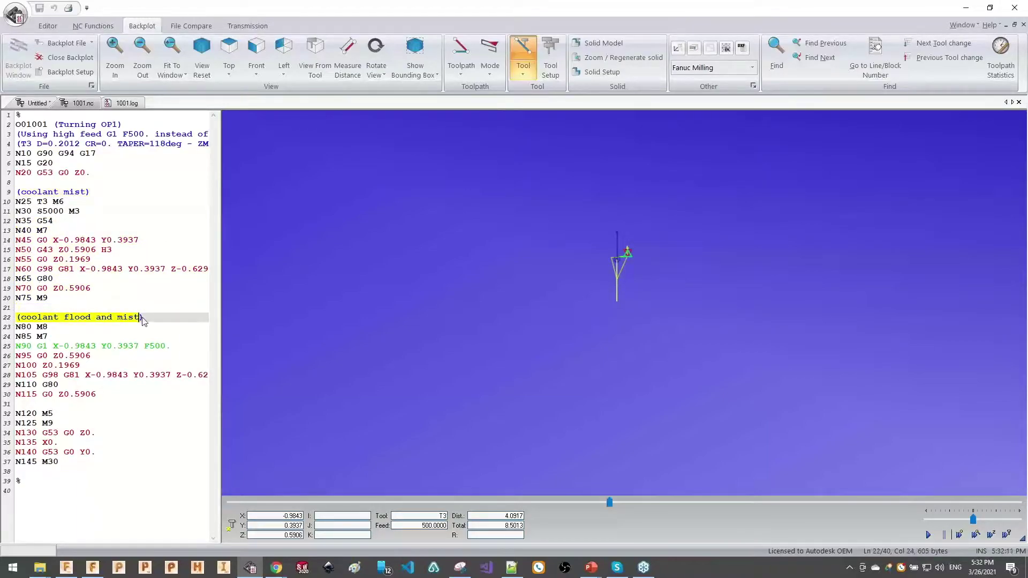
left_click(20, 336)
left_click(6, 328)
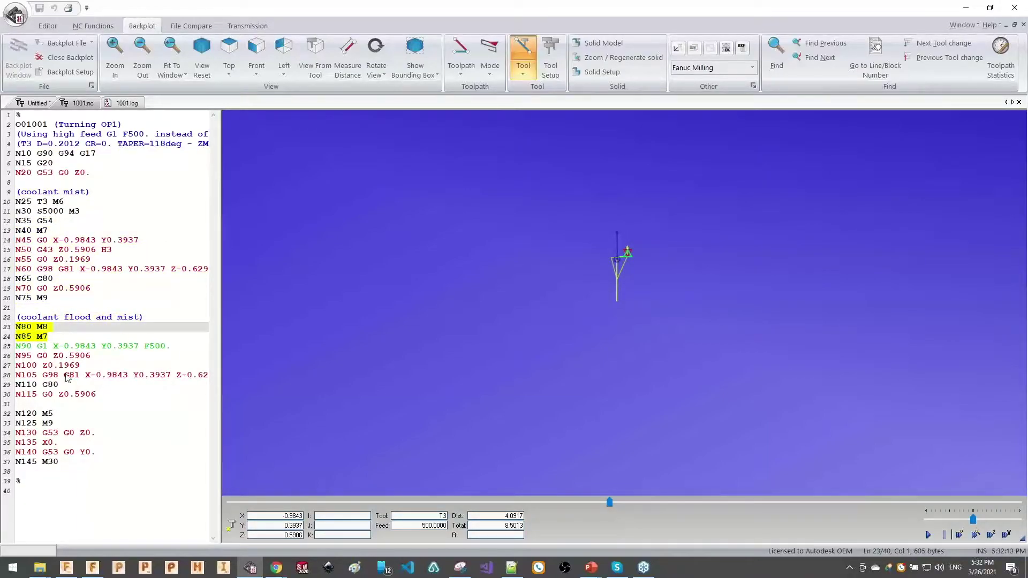
left_click(42, 423)
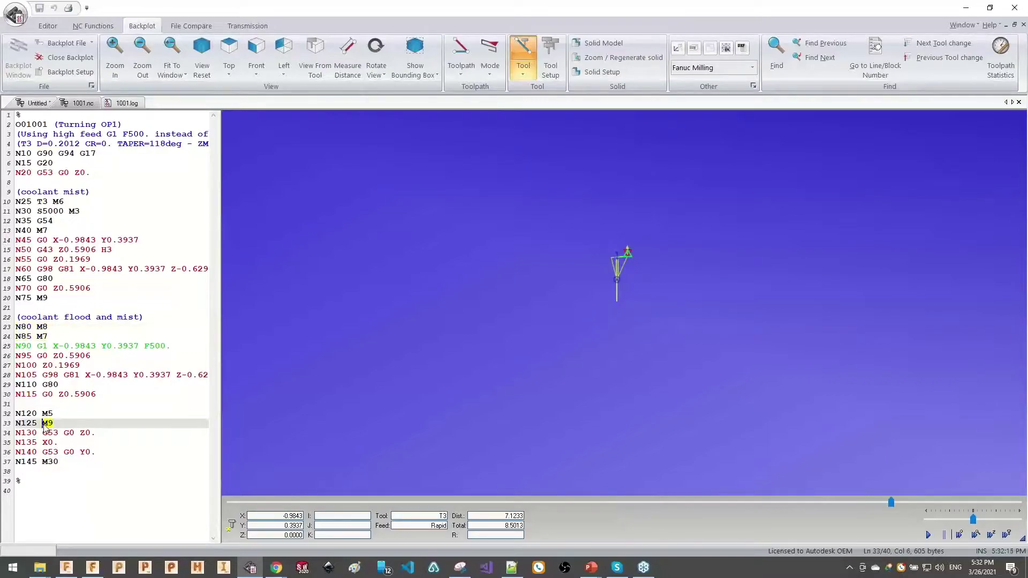
left_click(48, 347)
left_click(7, 328)
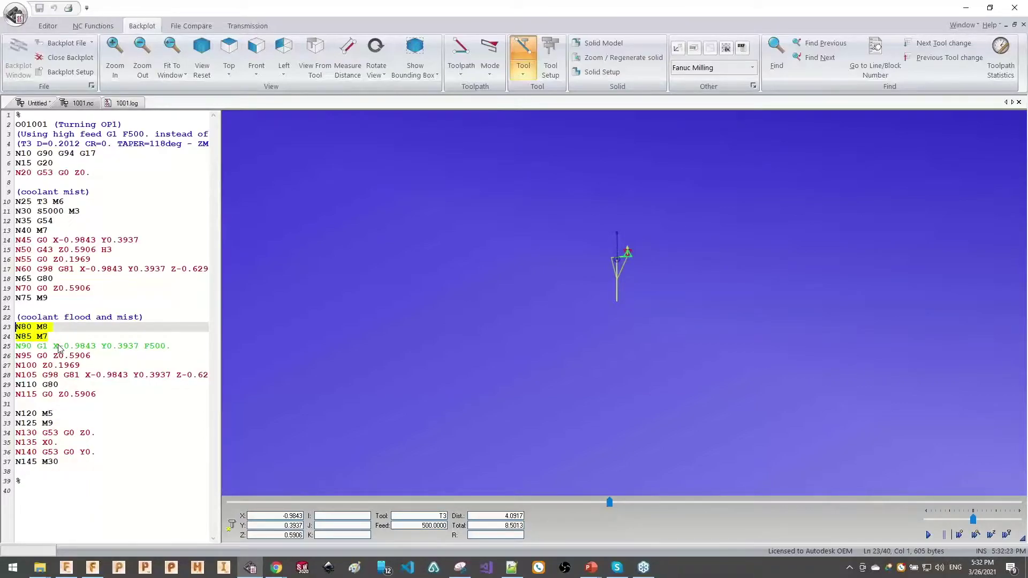
- In 1001.nc, join the flood-and-mist M7 code onto the N80 M8 line, removing the N85 block number, and switch back to haas.cps
key("alt+Tab")
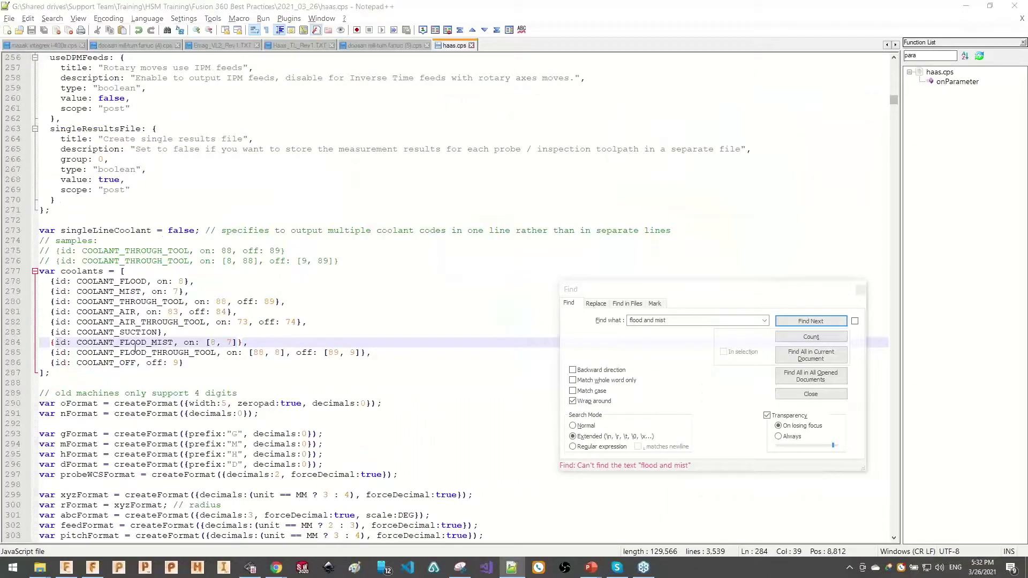
key("alt+Tab")
left_click(36, 337)
left_click_drag(38, 339, 8, 338)
key("BackSpace")
key("BackSpace")
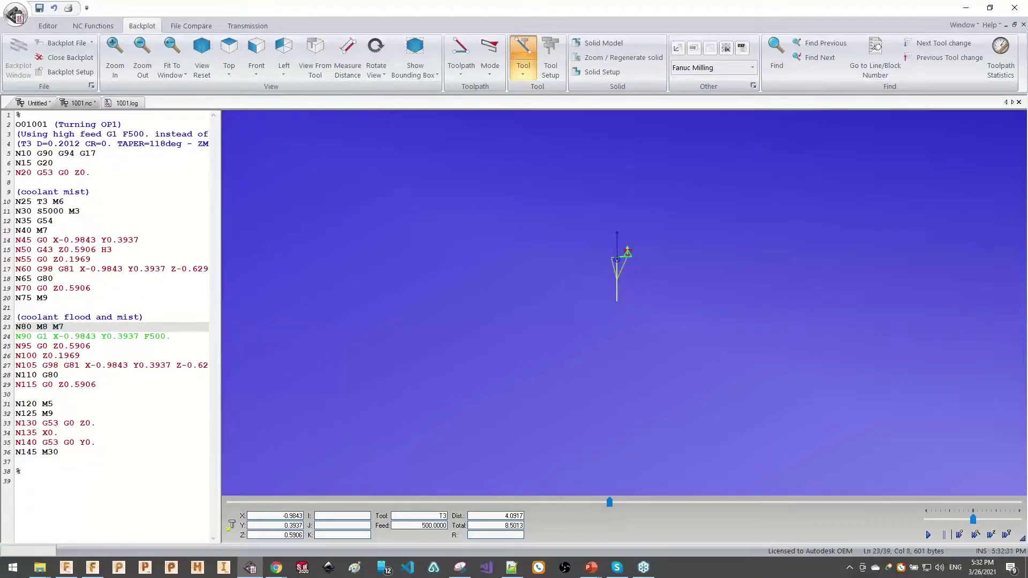
key("ctrl+s")
key("super+Tab")
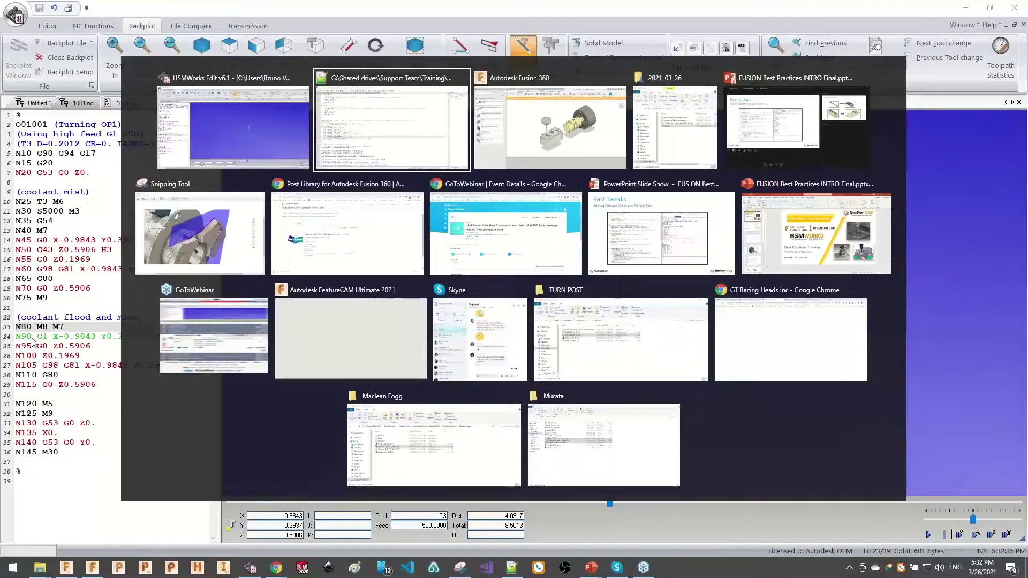
- In Fusion 360, add the coolant flood and through tool operation to the selection, post process all three operations, and reload 1001.nc in the NC editor
left_click(549, 127)
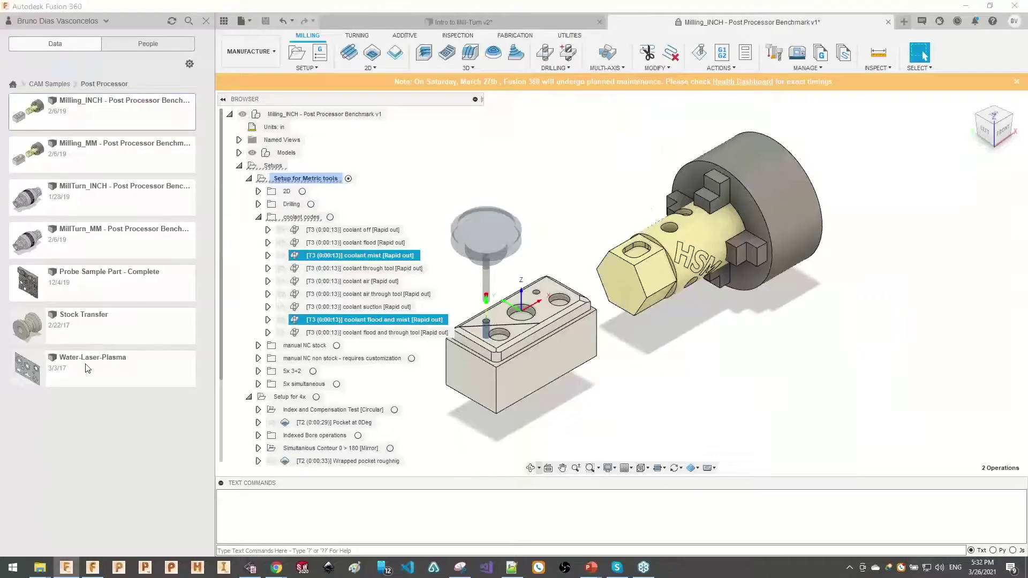
left_click(360, 333, "ctrl")
right_click(361, 333)
left_click(388, 132)
left_click(701, 378)
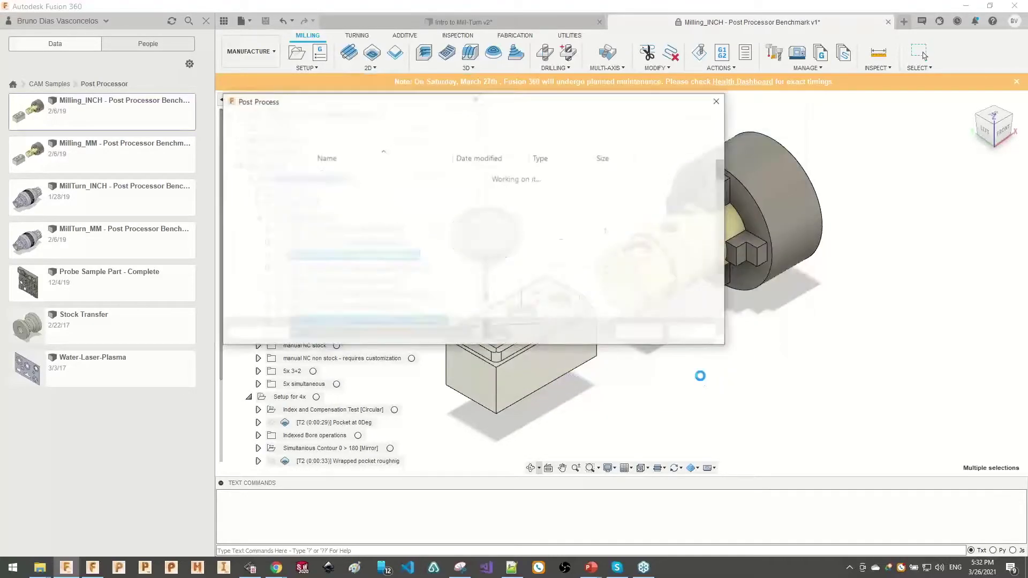
key("Return")
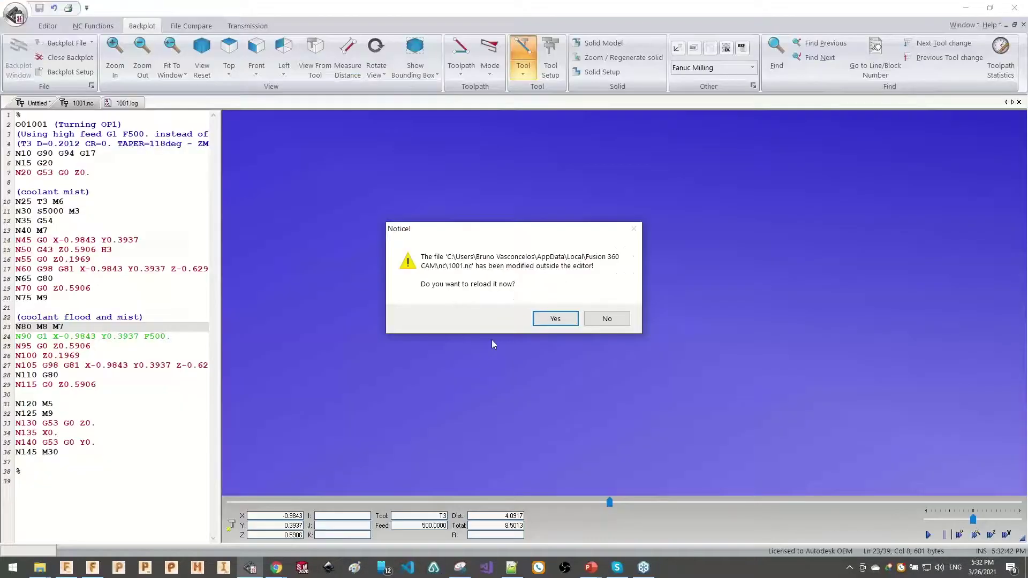
left_click(557, 317)
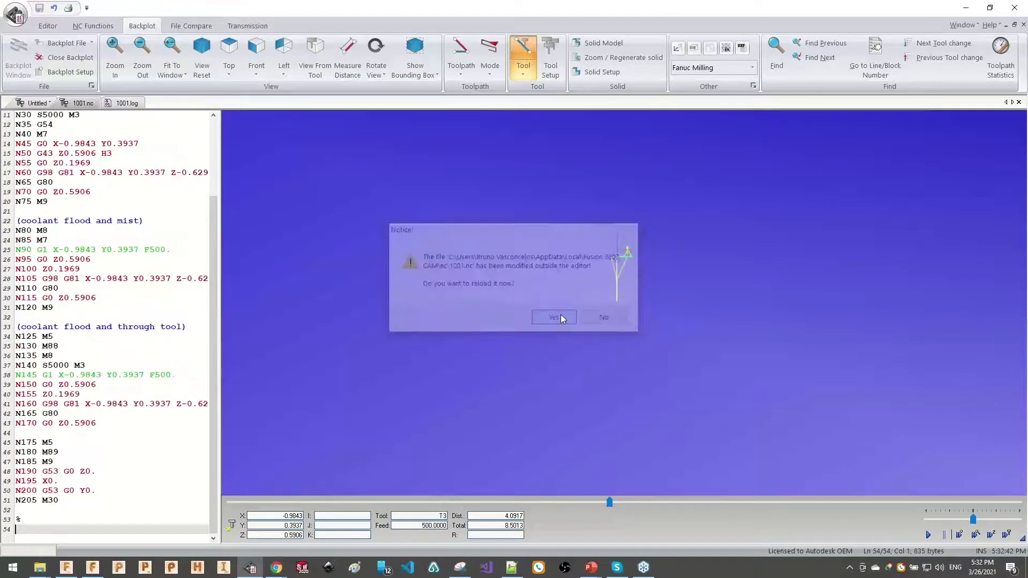
- Compare the coolant on codes in the coolant flood and through tool and coolant flood and mist sections of 1001.nc
left_click(43, 356)
left_click(43, 347)
left_click(48, 241)
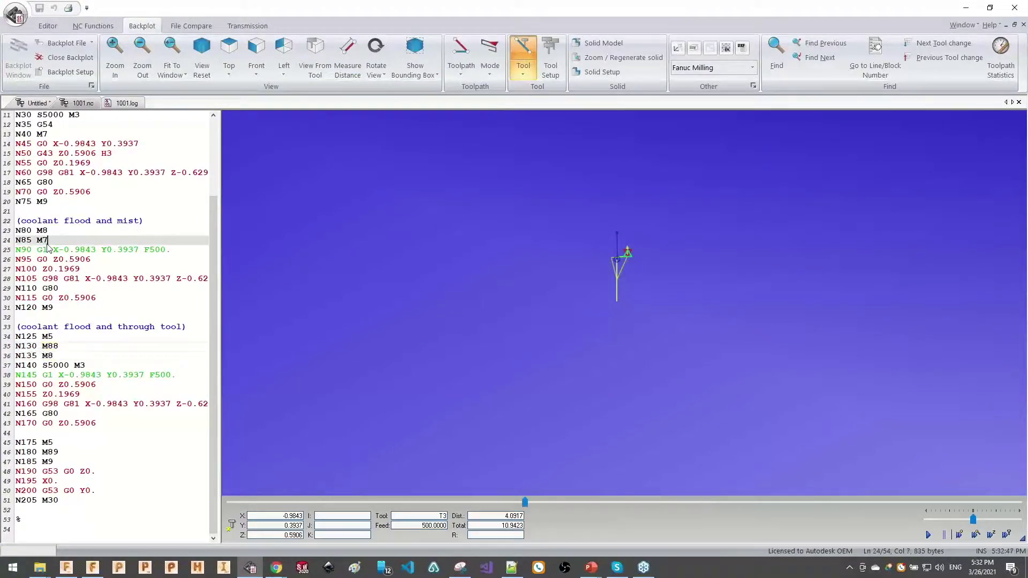
left_click(32, 231)
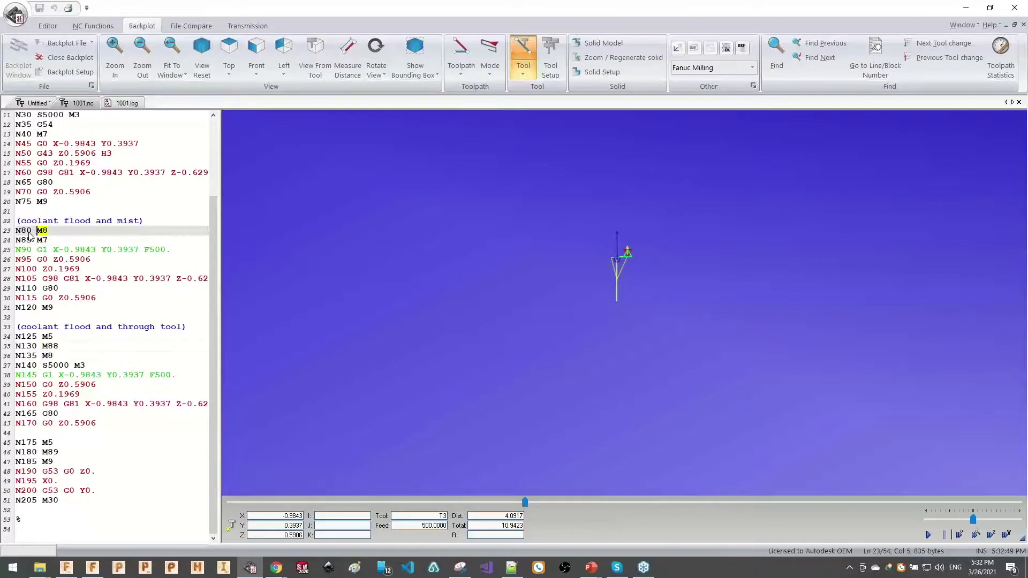
- Switch to haas.cps, review the comment on the singleLineCoolant variable, set the variable to true, and save the file
key("alt+Tab")
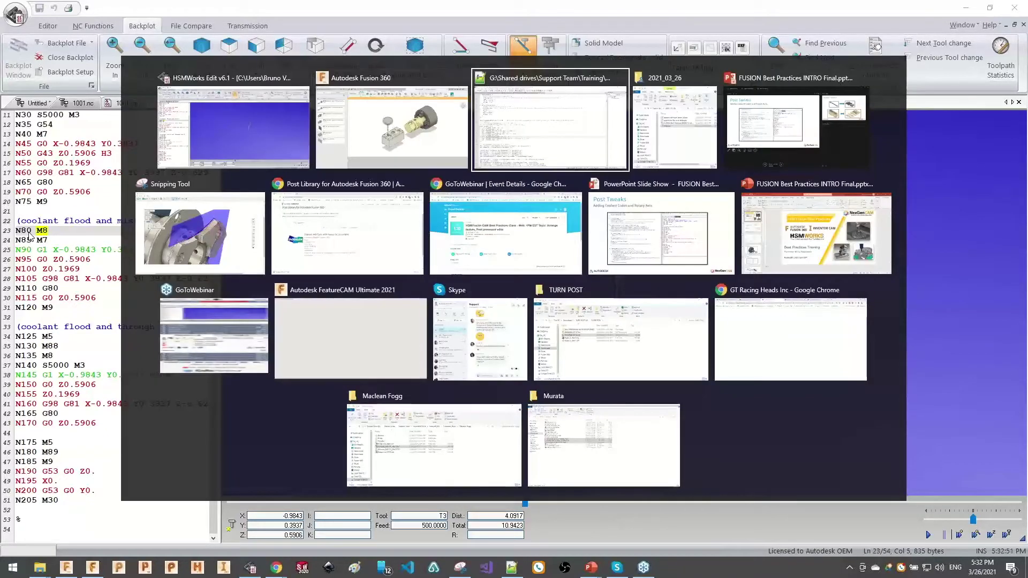
double_click(126, 234)
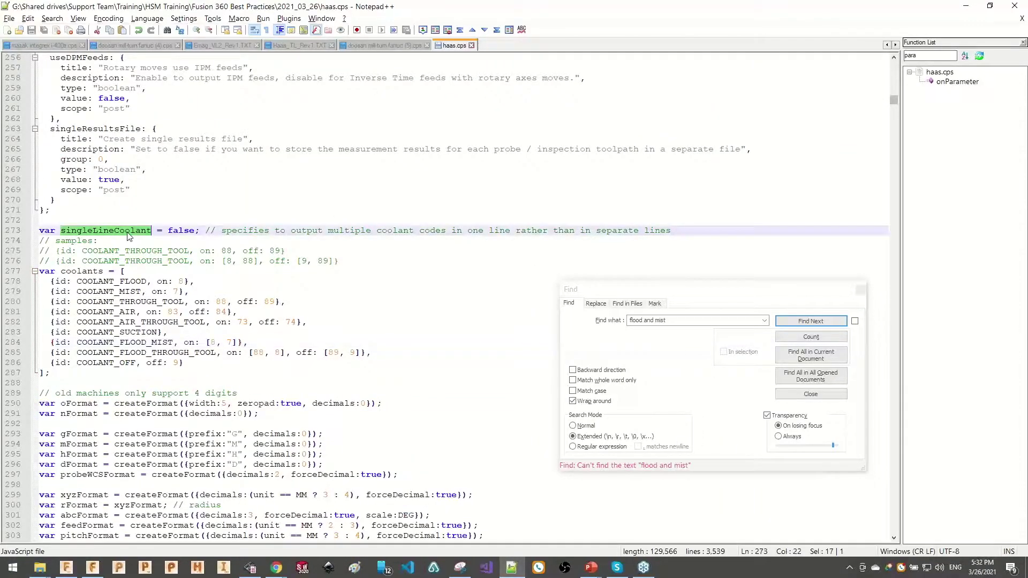
left_click_drag(223, 231, 666, 232)
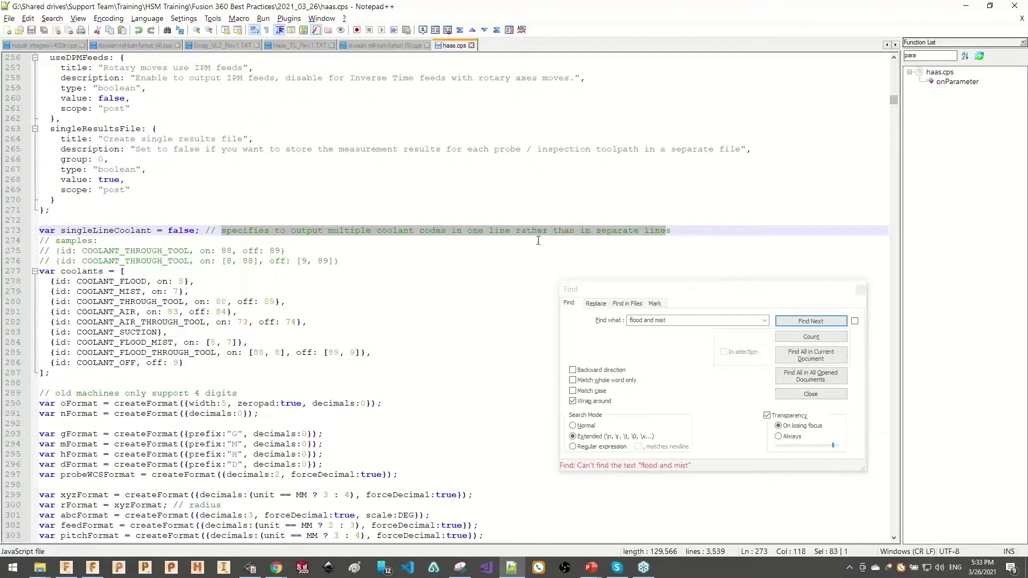
left_click(172, 231)
double_click(120, 231)
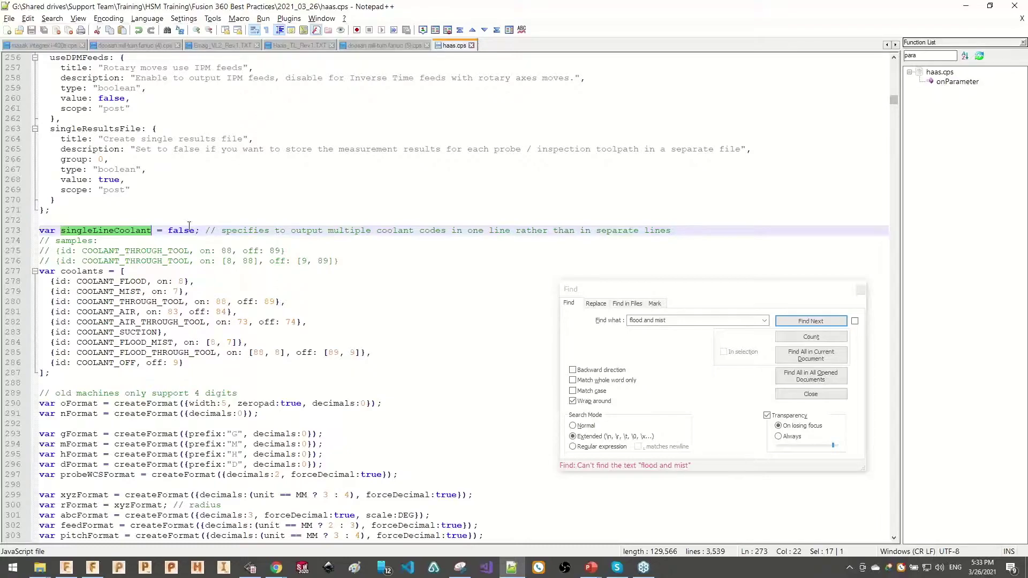
double_click(182, 231)
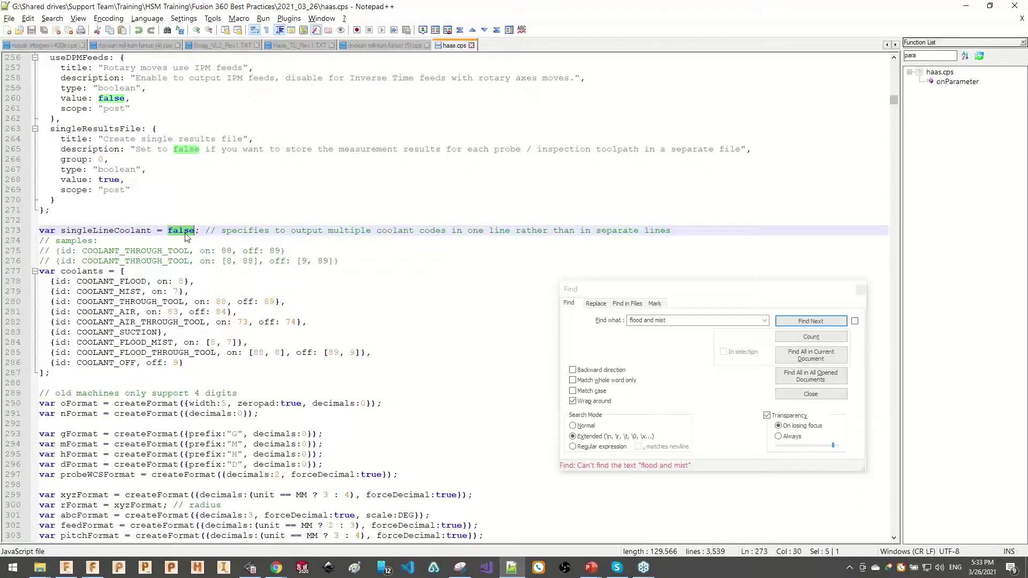
key("BackSpace")
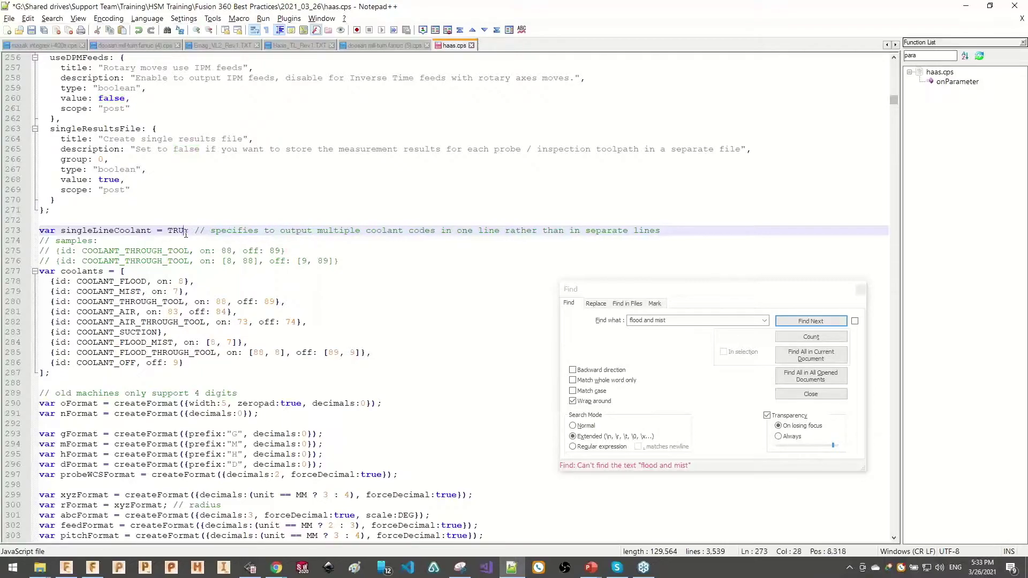
type("true")
key("ctrl+s")
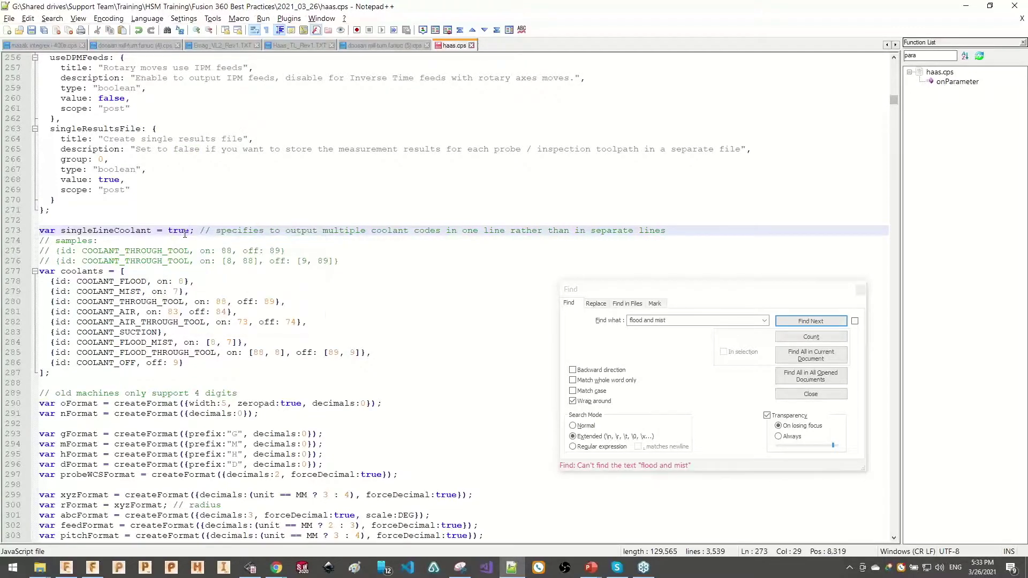
double_click(180, 232)
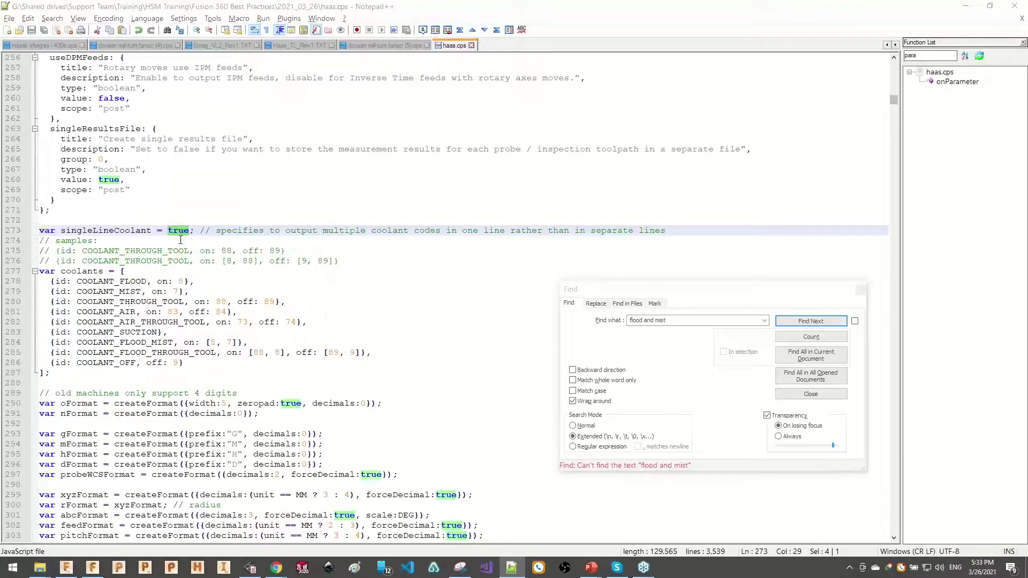
- Return to Fusion 360, post process the three selected coolant operations again with the edited haas post, and bring up 1001.nc in the NC editor
key("alt+Tab")
right_click(319, 261)
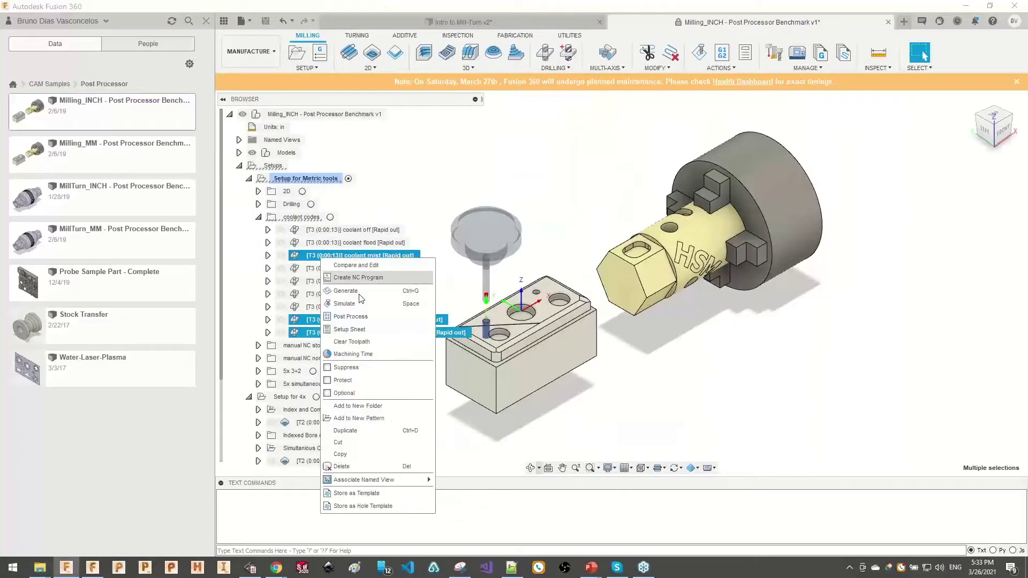
left_click(355, 329)
left_click(707, 377)
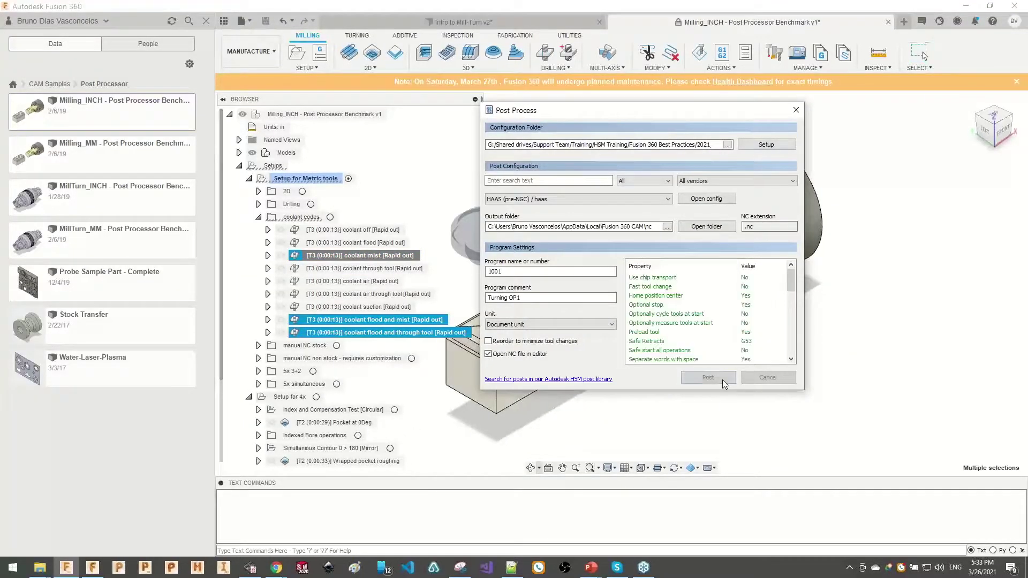
left_click(539, 284)
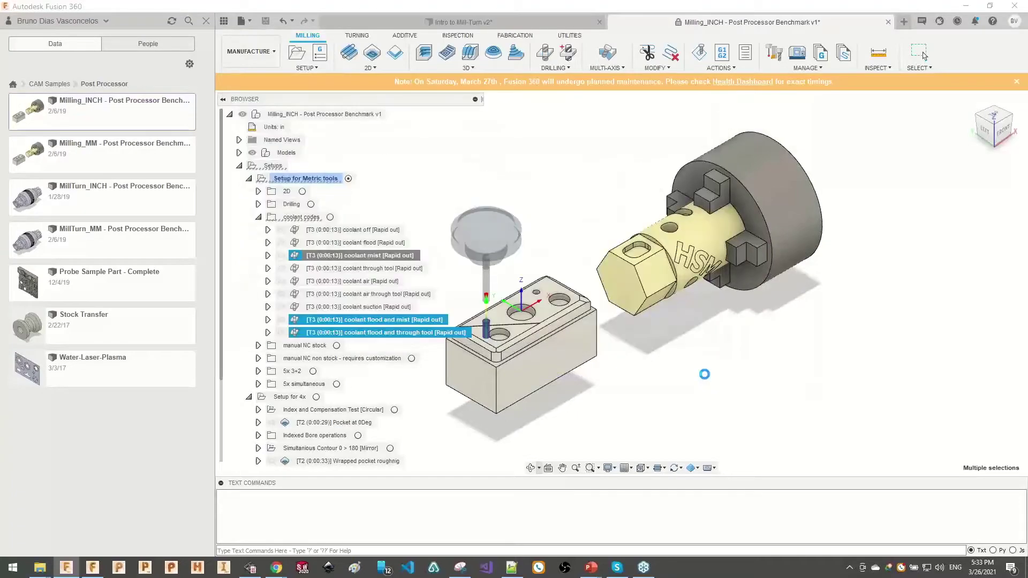
left_click(246, 566)
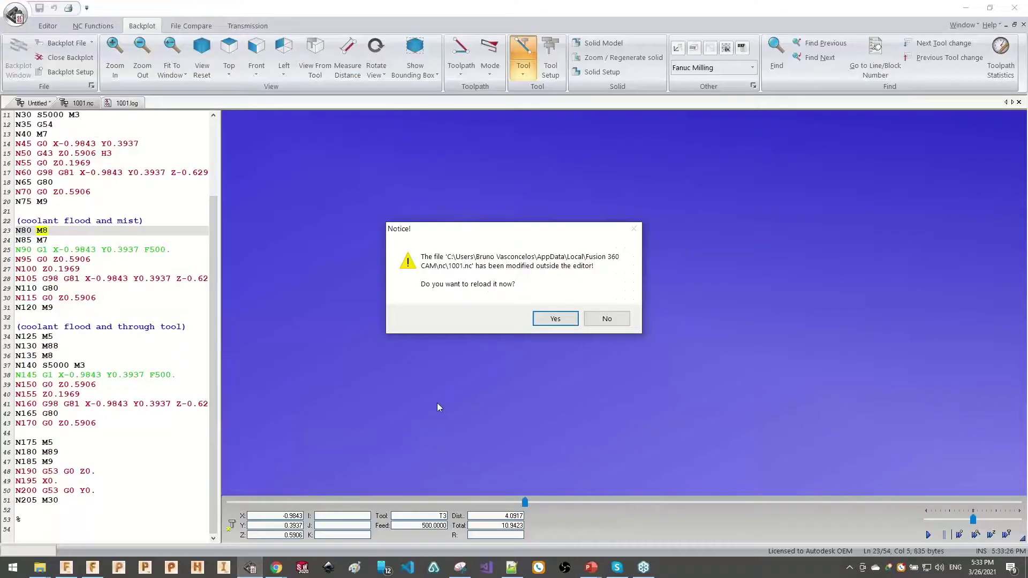
- Reload the modified 1001.nc, inspect its combined coolant codes in a widened code view, and return to Fusion 360
left_click(555, 318)
left_click(70, 222)
left_click_drag(66, 230, 36, 230)
left_click(70, 432)
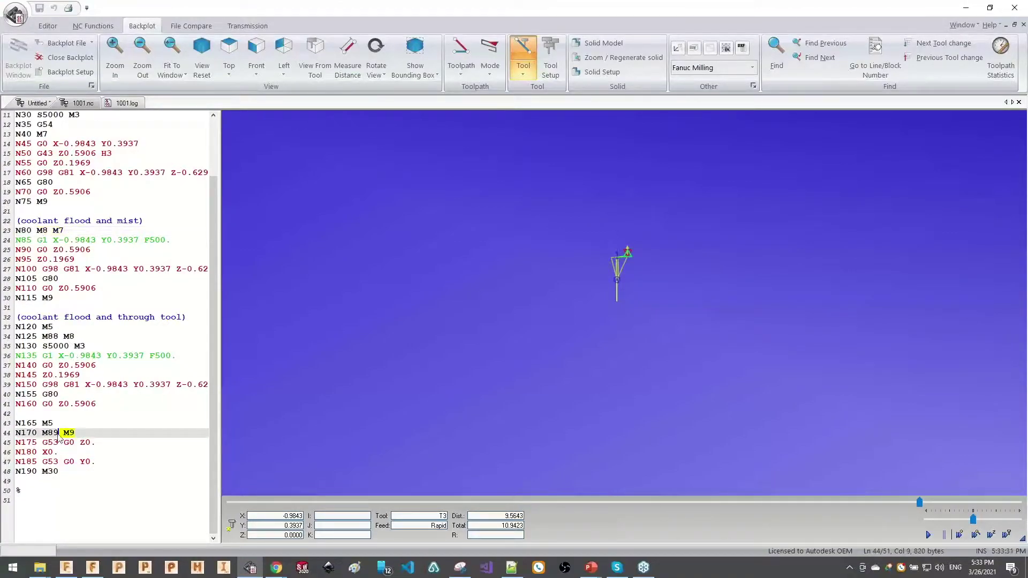
left_click_drag(76, 336, 51, 340)
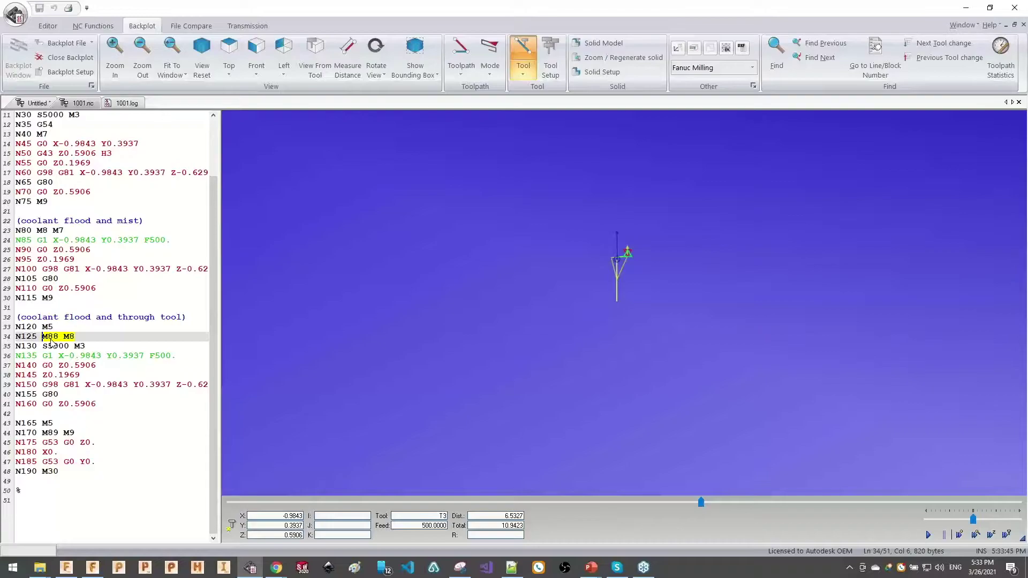
left_click_drag(217, 371, 336, 359)
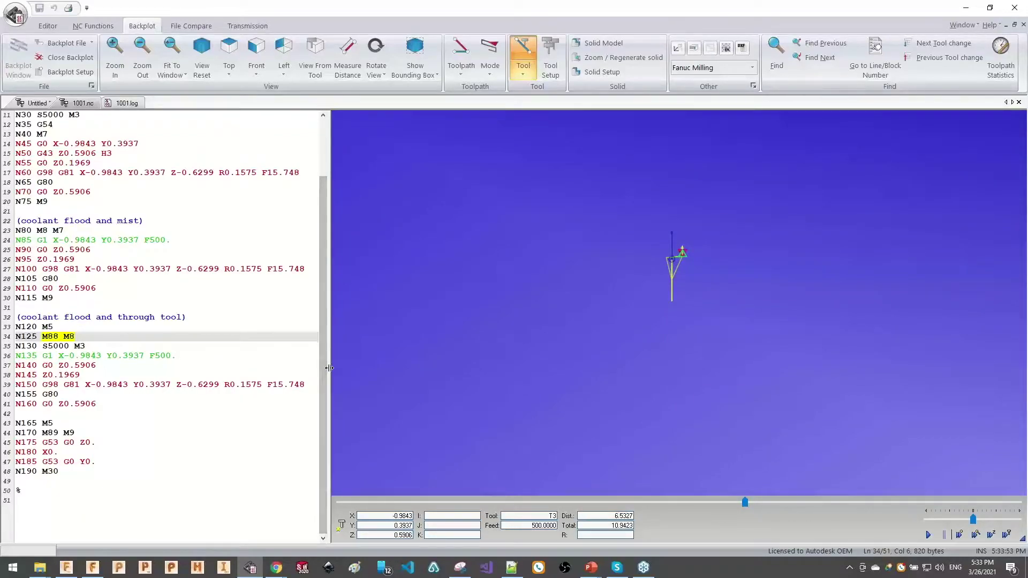
left_click_drag(330, 369, 361, 371)
key("alt+Tab")
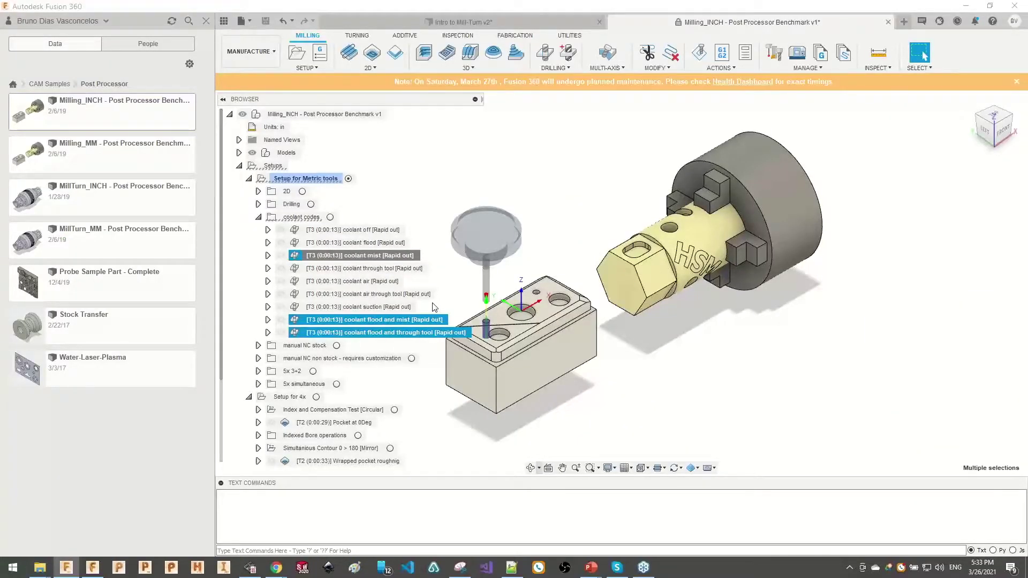
right_click(381, 255)
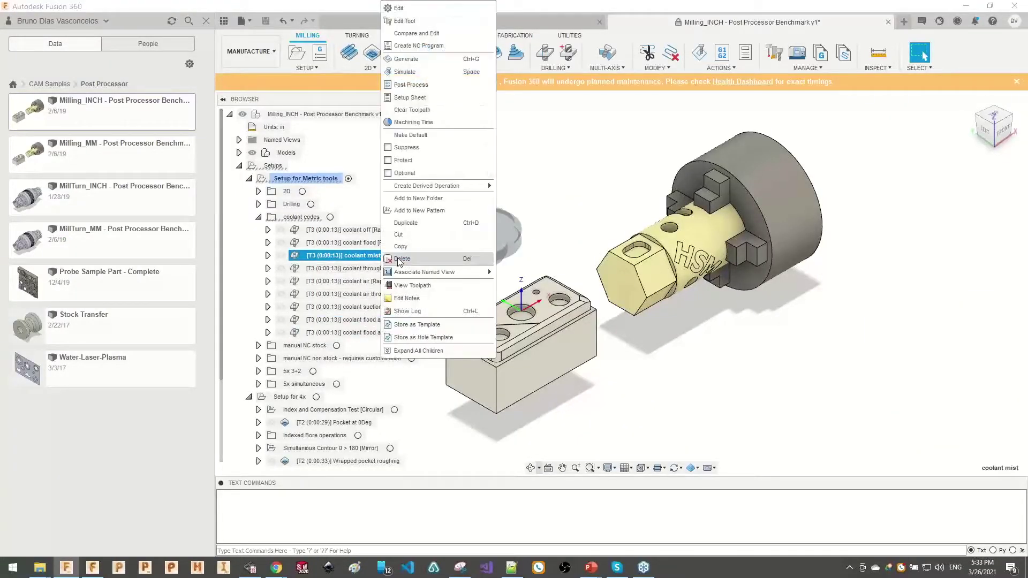
left_click(399, 8)
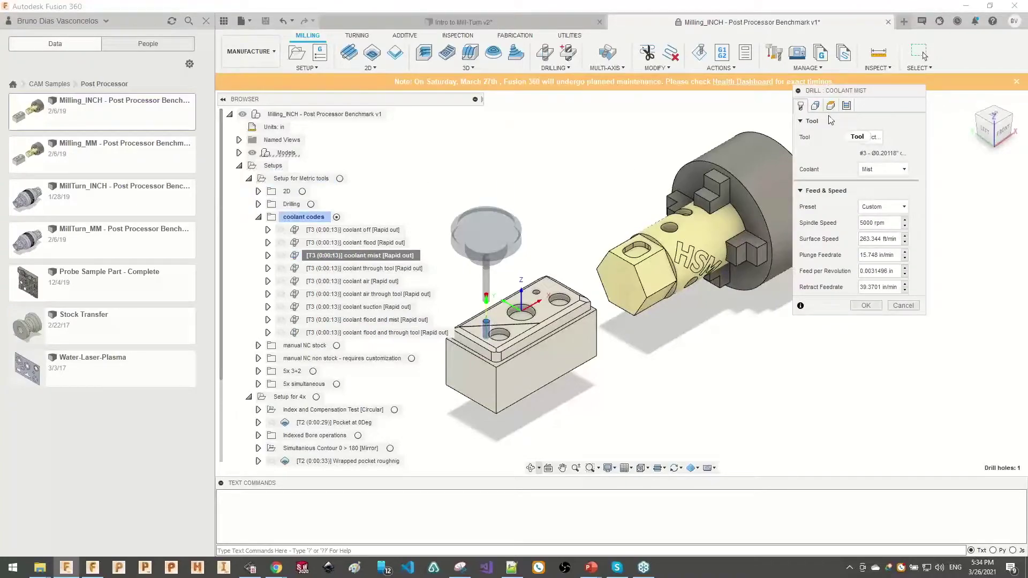
left_click(869, 137)
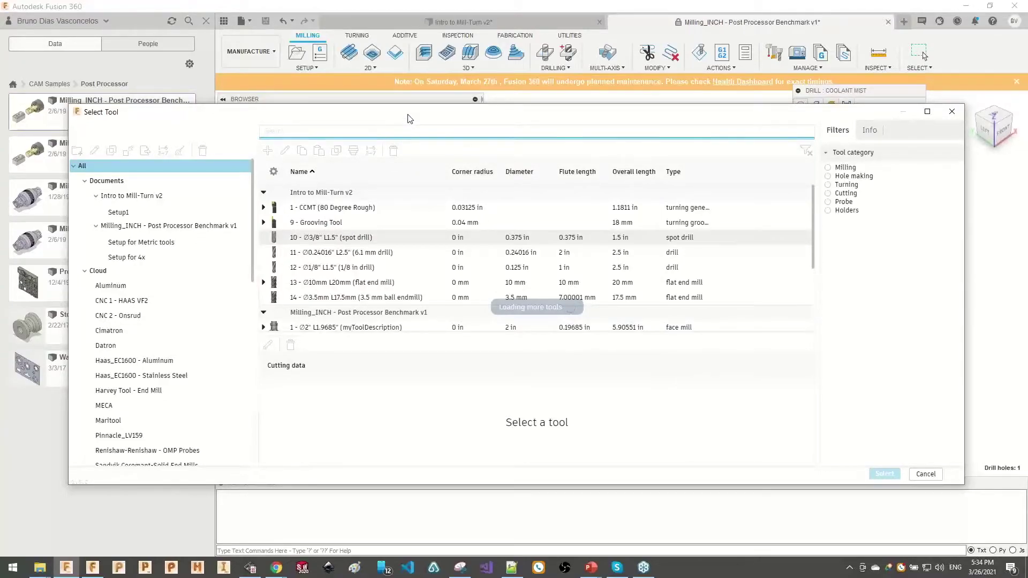
left_click(925, 474)
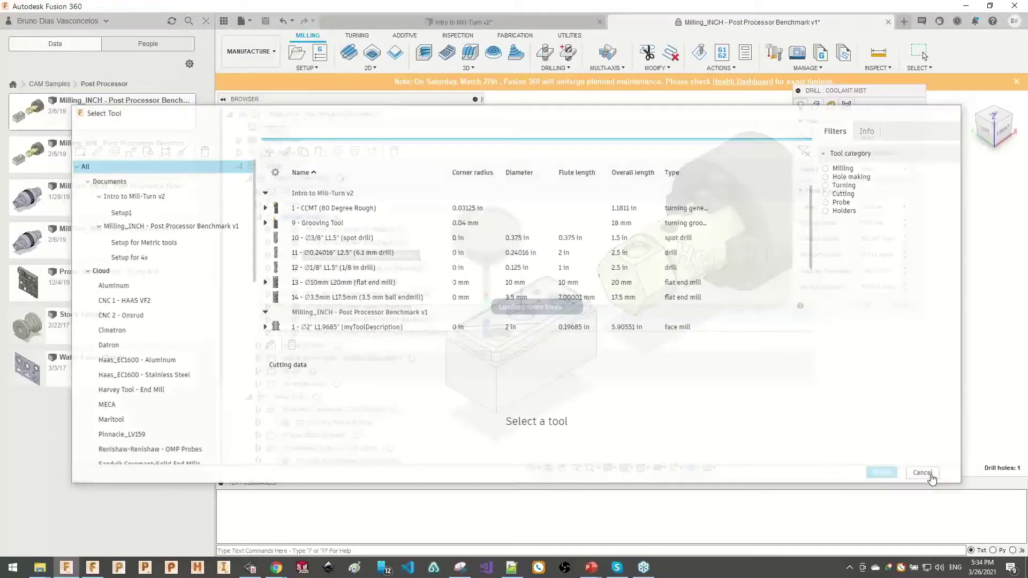
- Leave the coolant mist drill edit and enable break control in the post processor settings of the 2D-Bore operation's tool
left_click(258, 191)
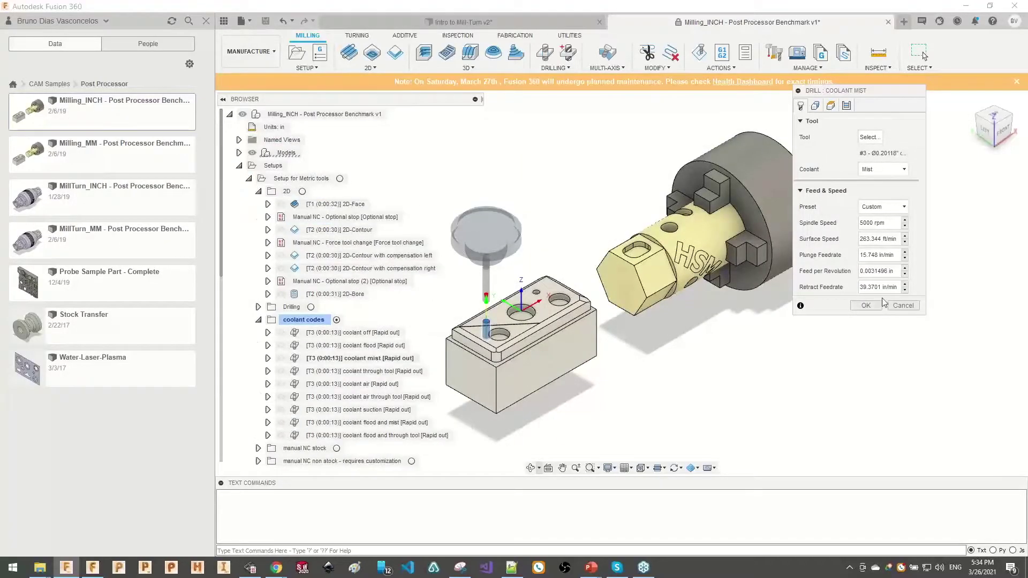
key("Escape")
left_click(334, 295)
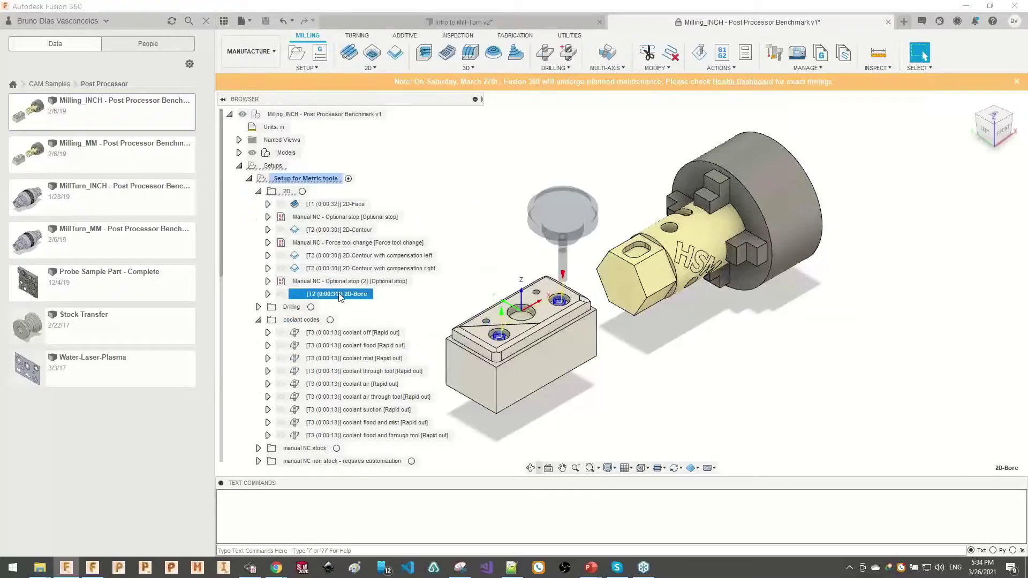
right_click(338, 297)
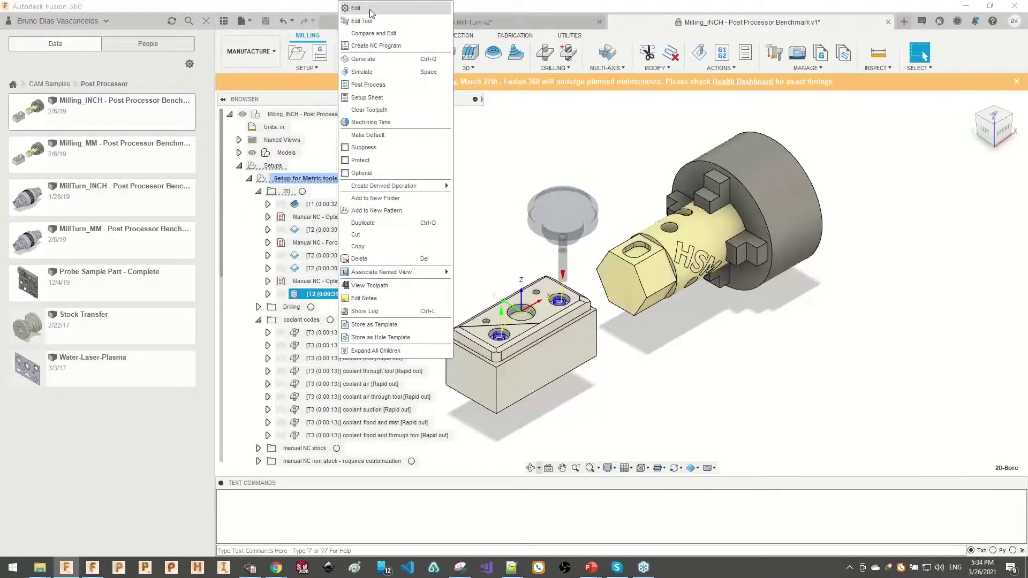
left_click(363, 21)
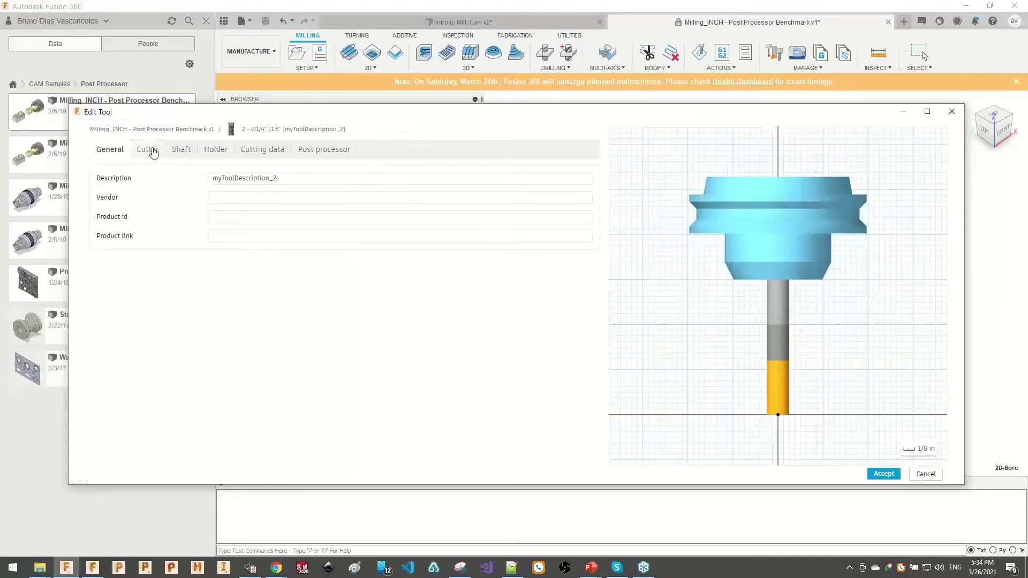
left_click(147, 149)
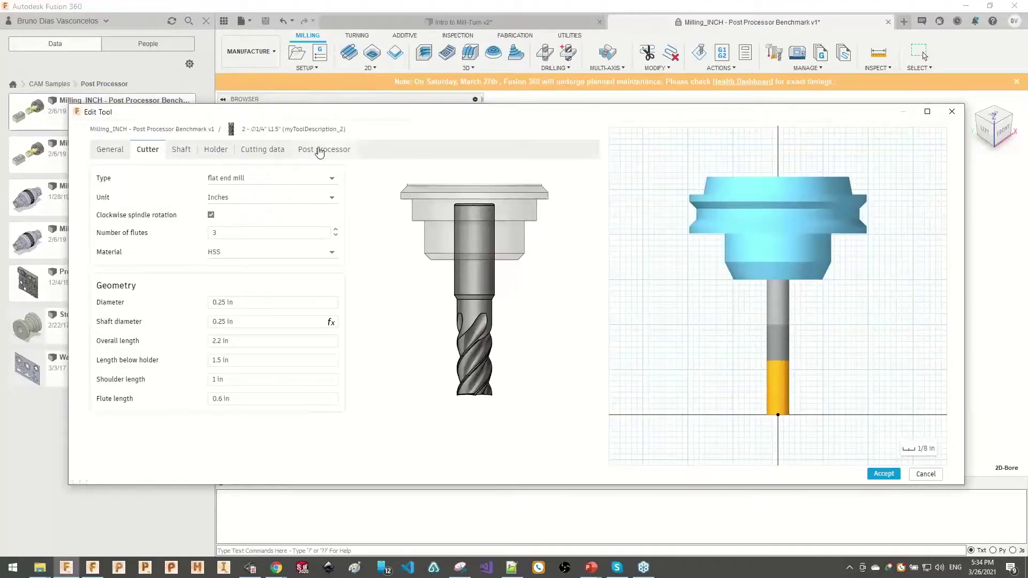
left_click(319, 150)
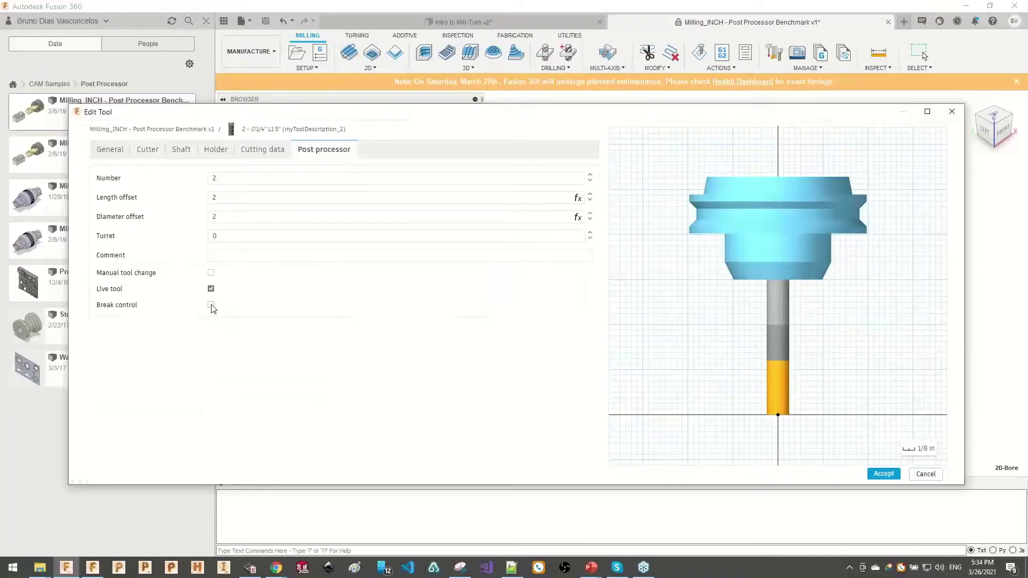
mouse_move(212, 307)
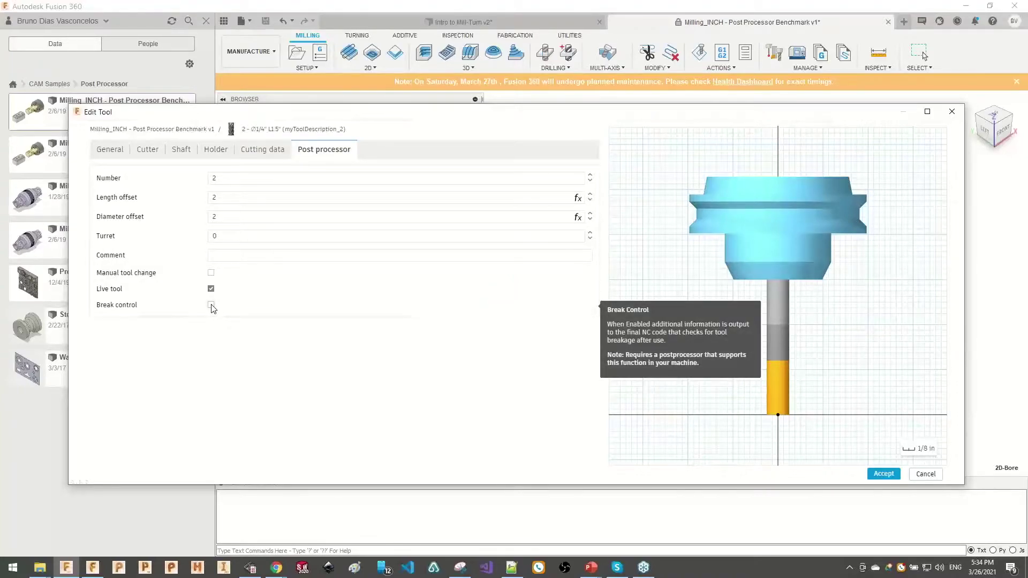
left_click(212, 307)
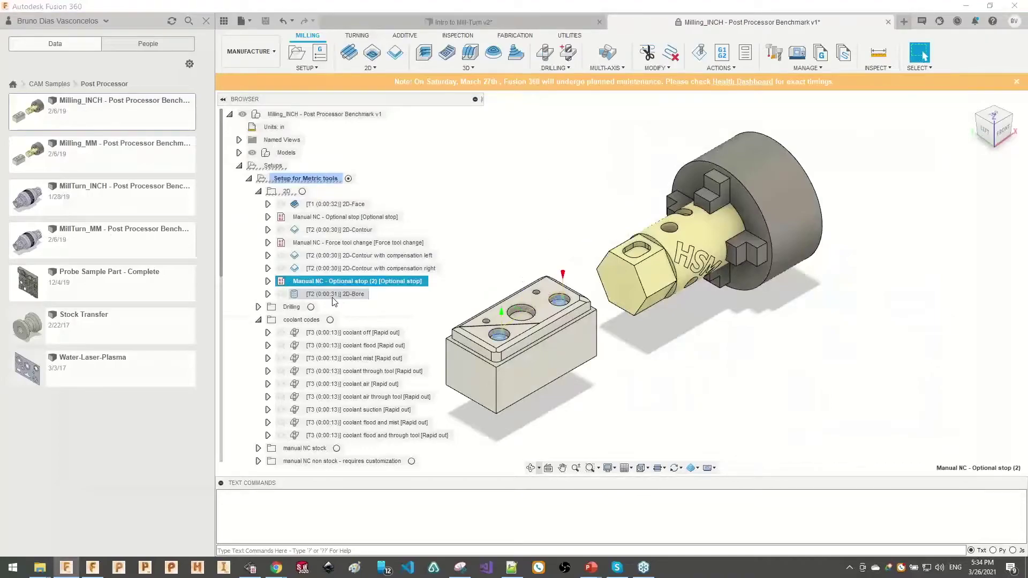
- Post process the 2D-Bore and coolant off operations with HAAS (pre-NGC) as program 1001, and inspect the G65 P9853 line in the reloaded file
right_click(331, 294)
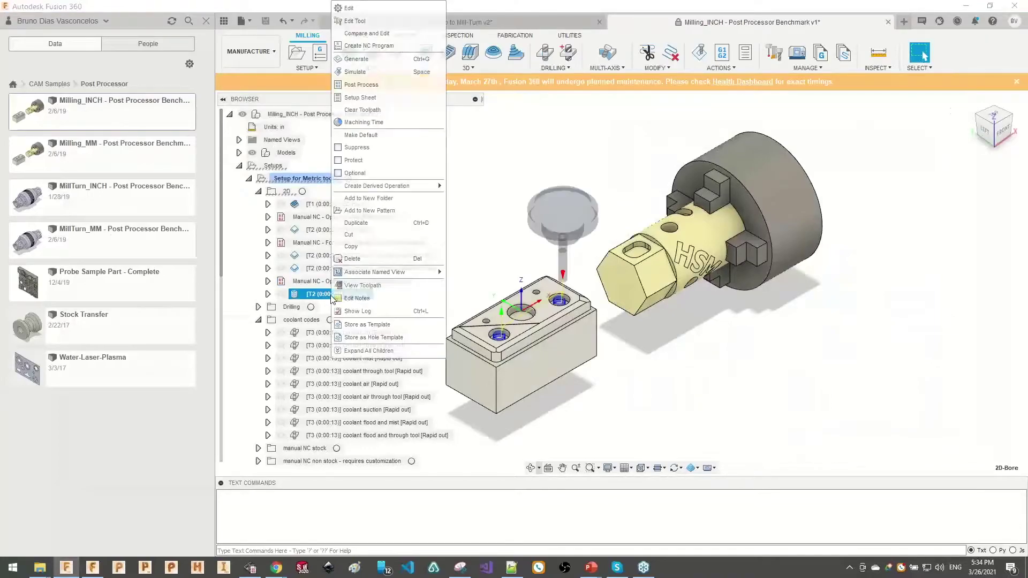
left_click(318, 336, "ctrl")
right_click(319, 336)
left_click(351, 139)
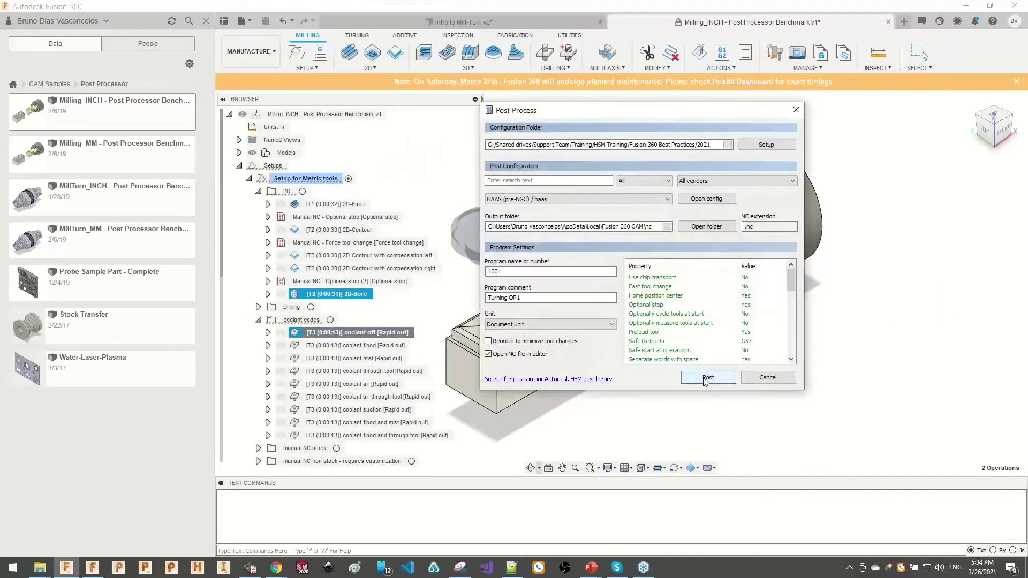
left_click(704, 376)
key("Return")
key("Return")
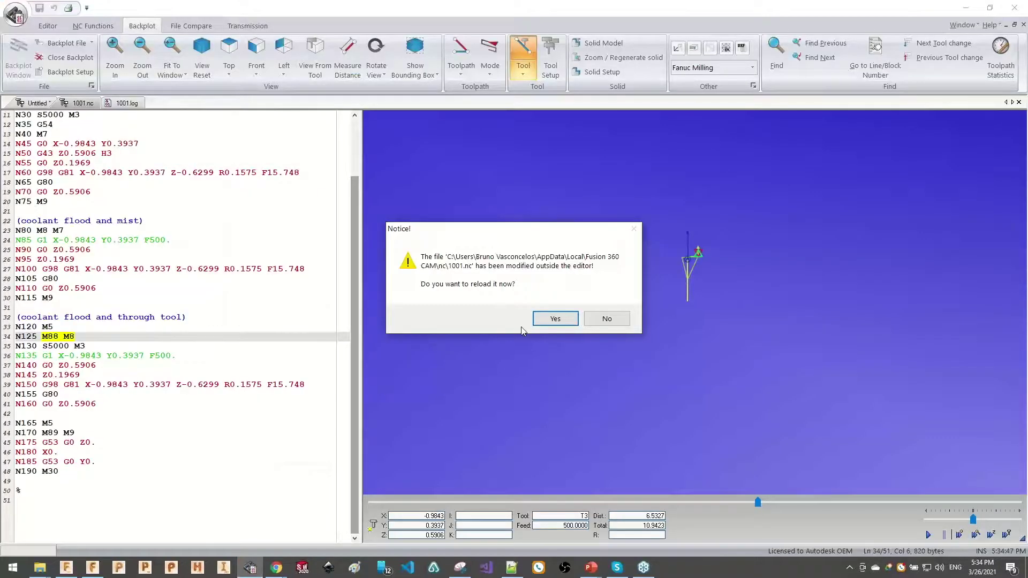
left_click(538, 320)
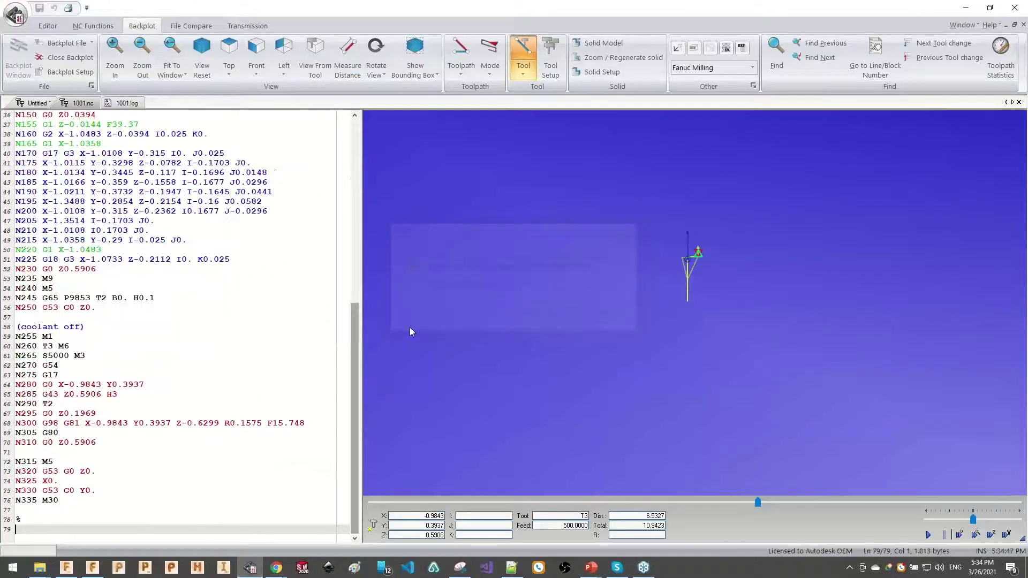
left_click(134, 417)
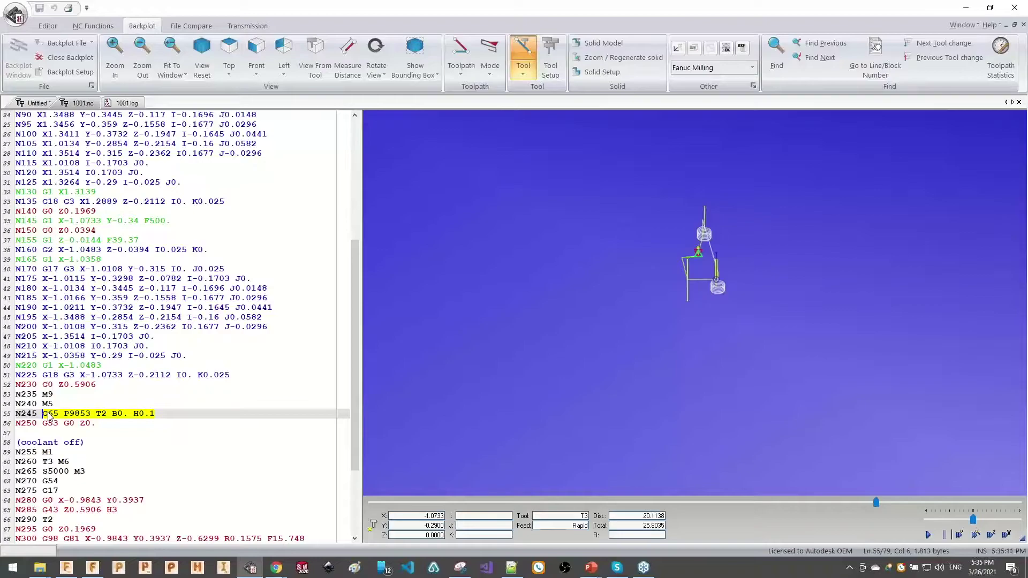
- Return to Fusion 360, start post processing only the 2D-Bore operation, and use the installed post library as configuration folder
key("alt+Tab")
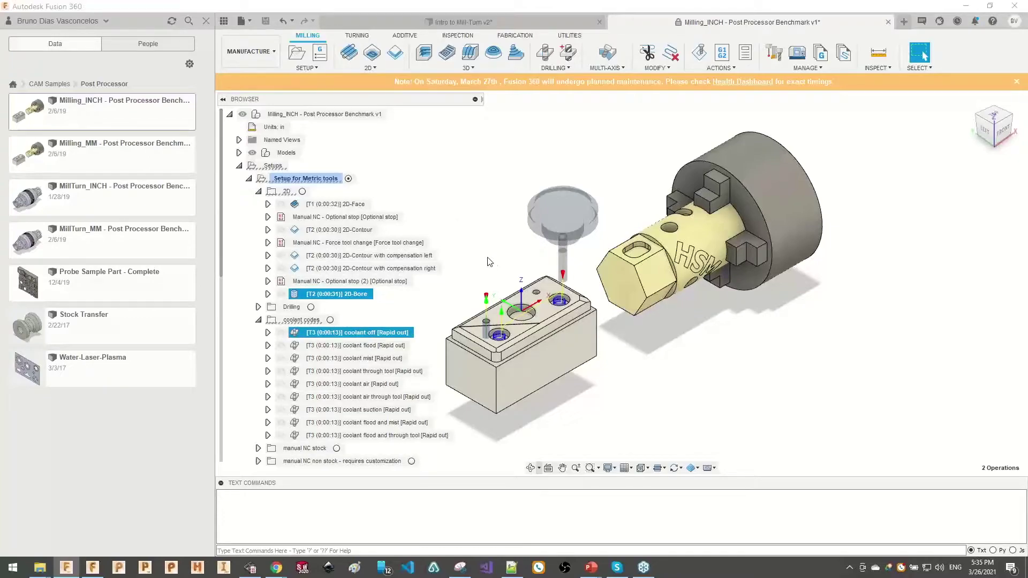
left_click(339, 296)
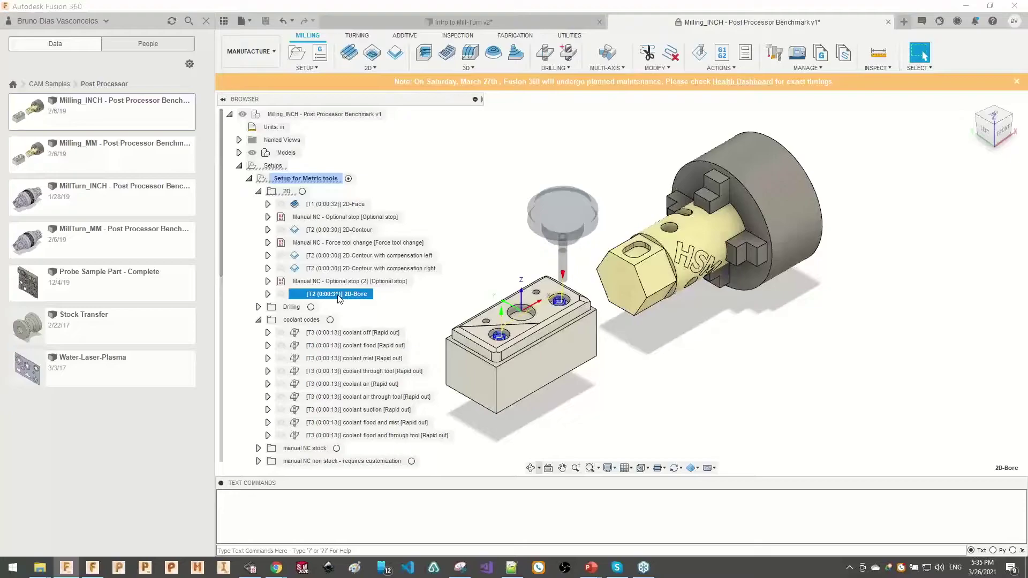
right_click(338, 296)
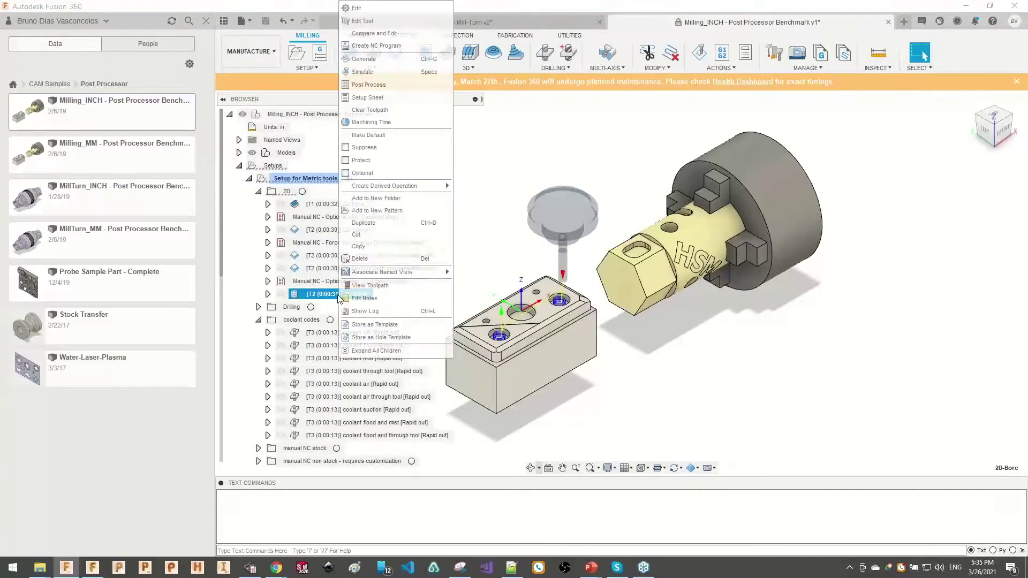
left_click(361, 88)
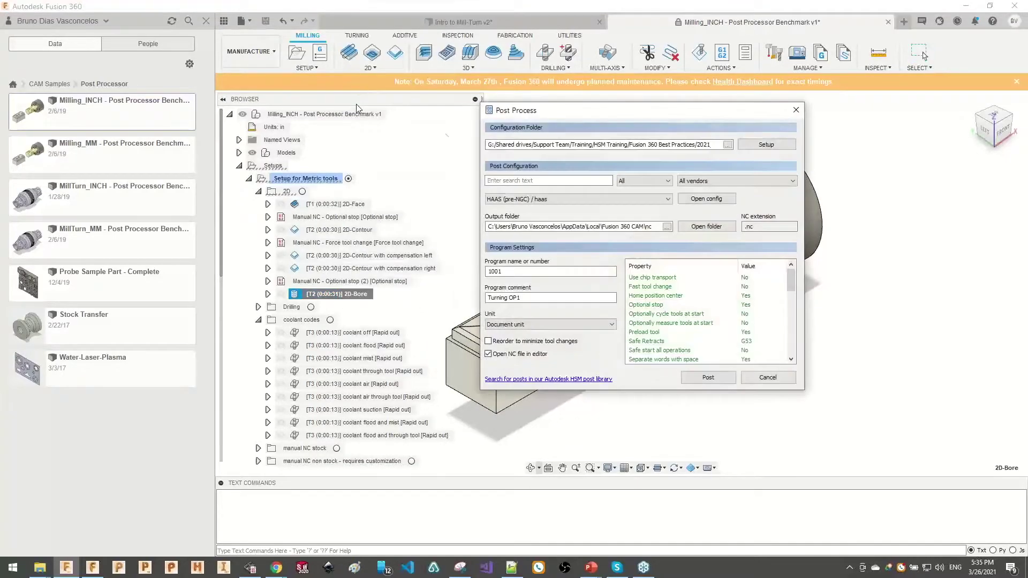
left_click(766, 144)
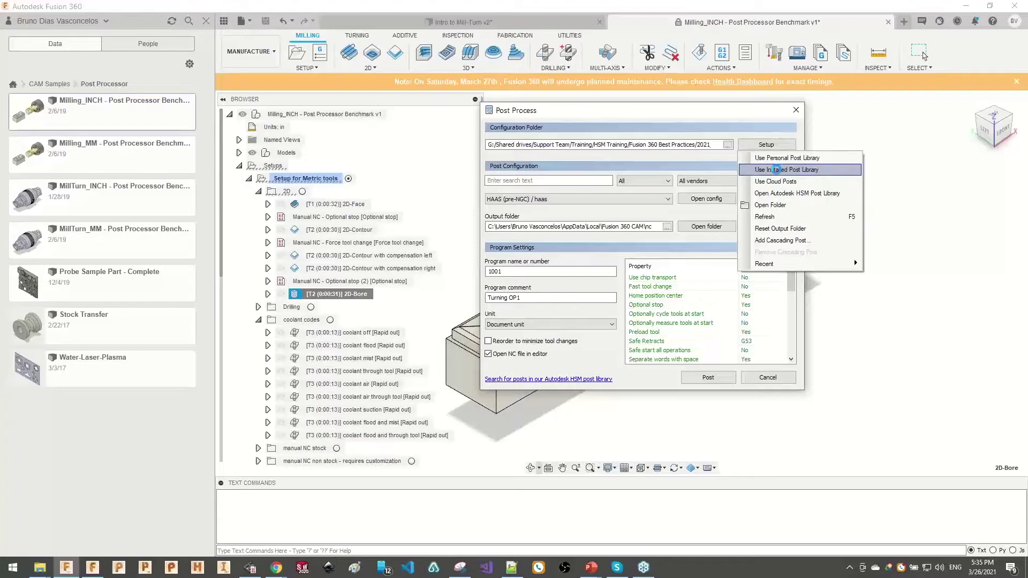
left_click(777, 170)
- Search the posts for "dump", choose Dumper / dump, and post the 2D-Bore operation as program 1001, overwriting any existing file
left_click(562, 182)
type("d")
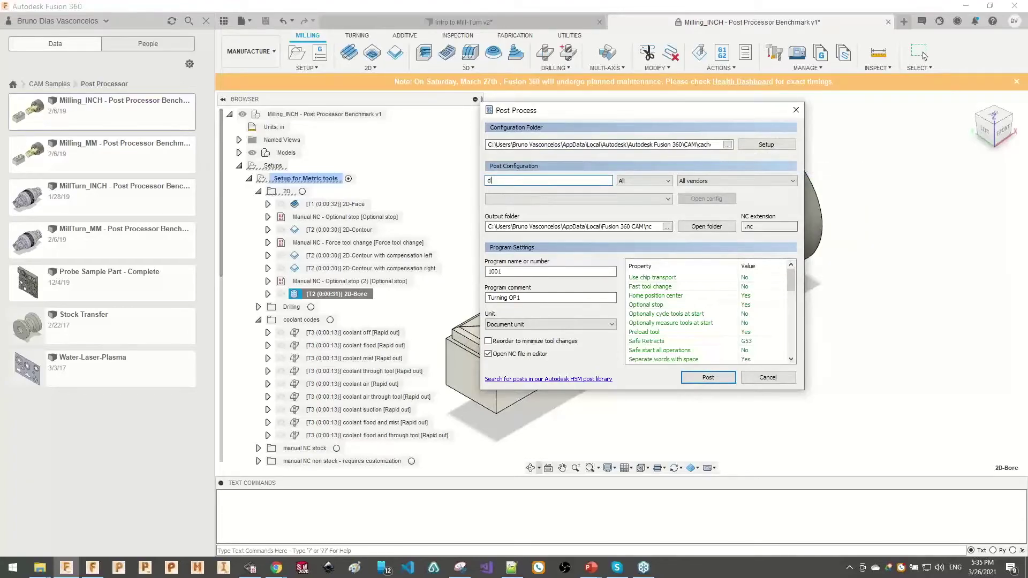
type("ump")
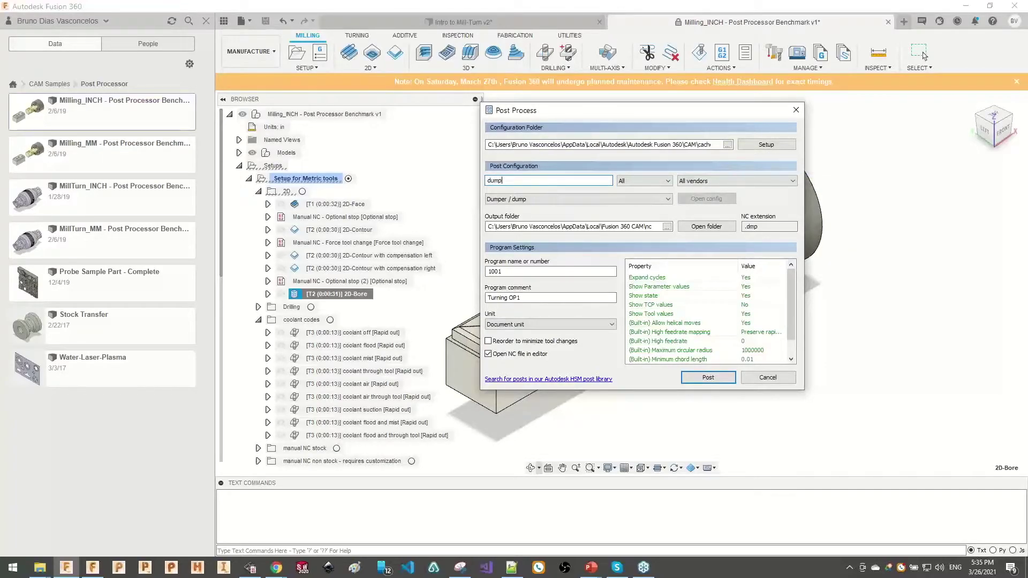
left_click(525, 199)
left_click(523, 210)
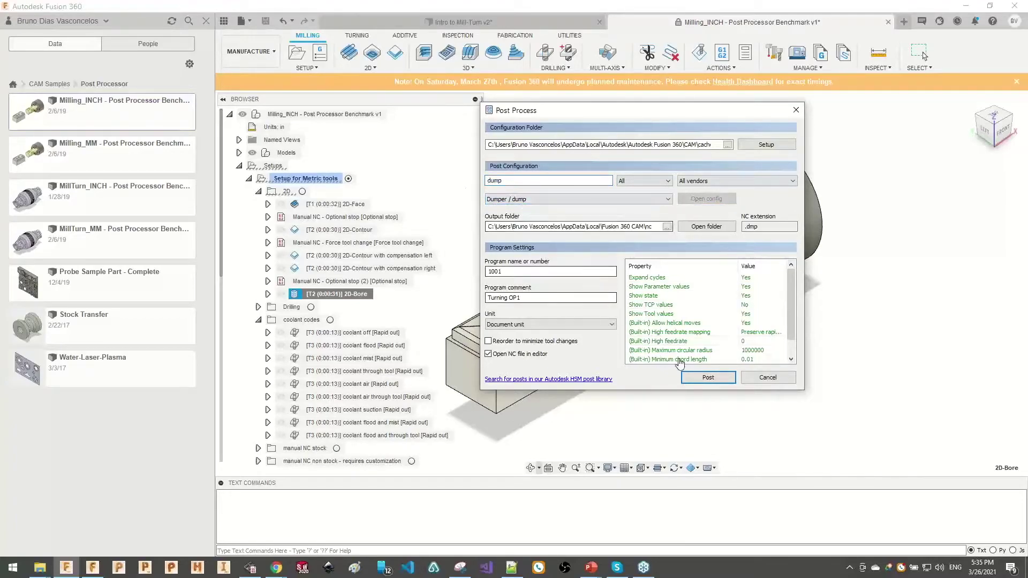
left_click(708, 377)
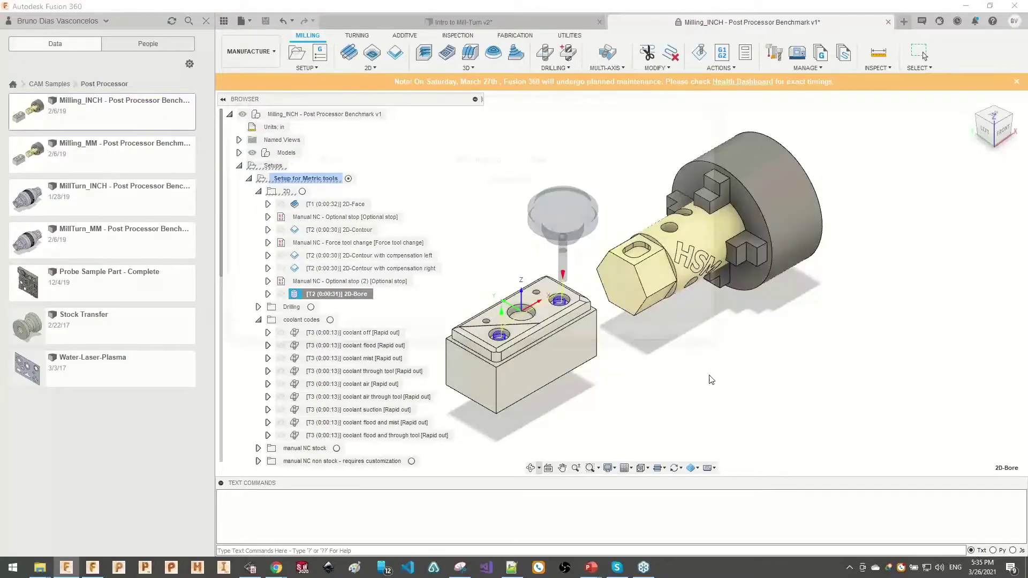
key("Return")
key("y")
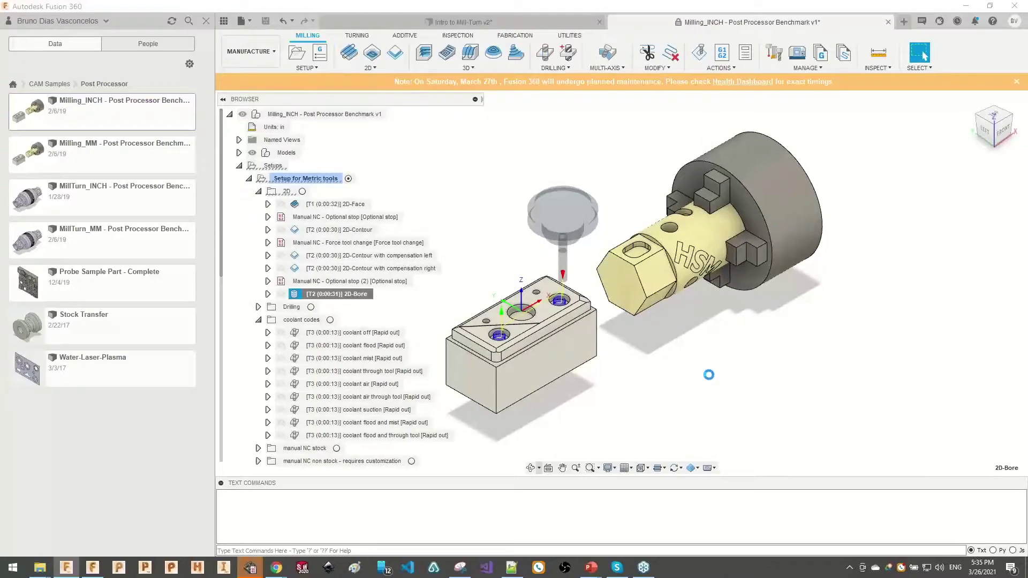
- Switch to the NC editor and examine the onParameter entries at the start of 1001.dmp, such as product-id, generated-by, hostname and username
left_click(252, 569)
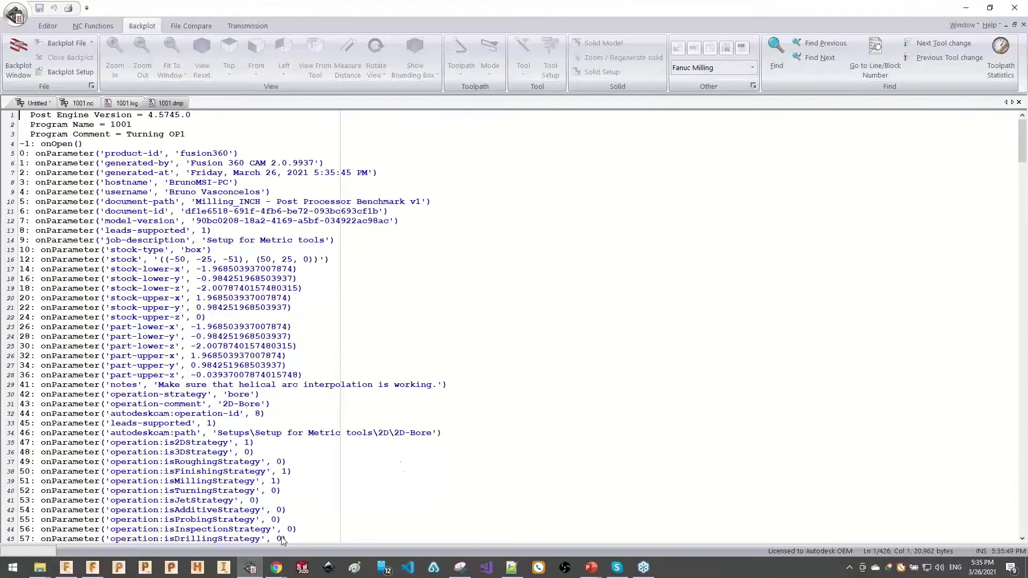
left_click(174, 104)
left_click_drag(121, 124, 206, 288)
left_click(228, 298)
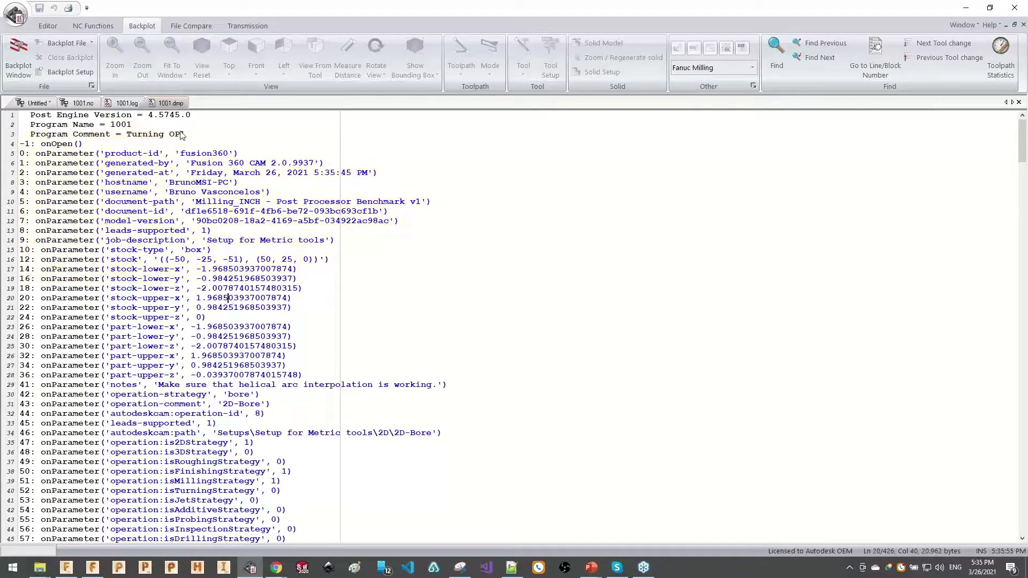
left_click(111, 154)
left_click_drag(118, 154, 162, 166)
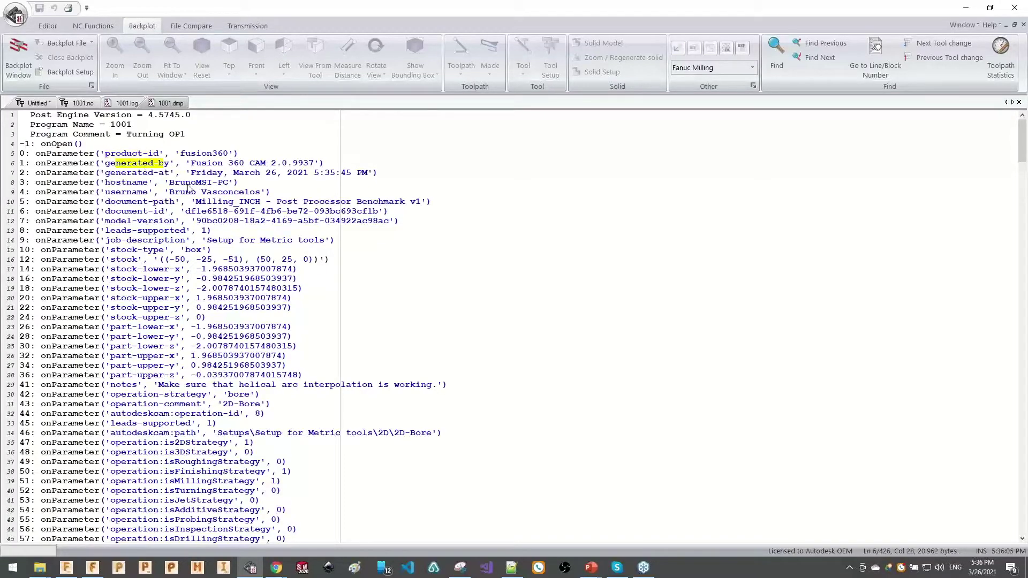
left_click_drag(106, 182, 148, 194)
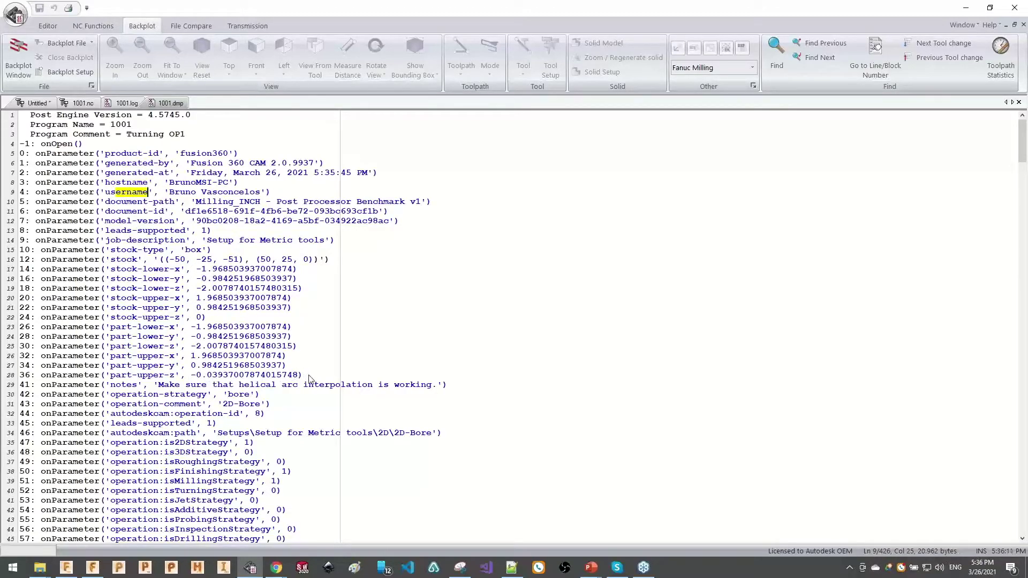
- Examine the rest of 1001.dmp, from the operation and tool parameters through the section data to the toolpath movements
scroll(284, 373, "down", 5)
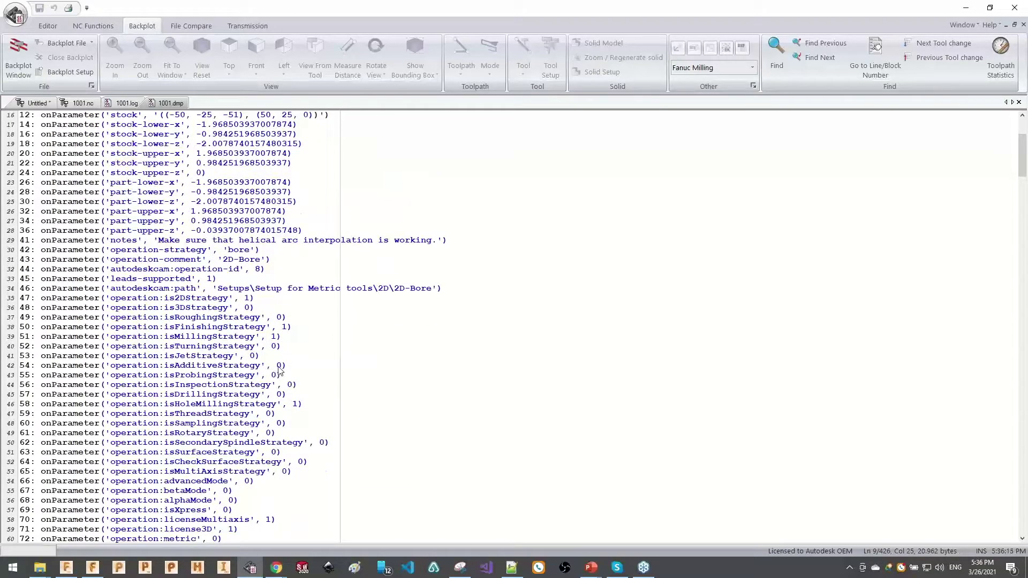
scroll(278, 369, "down", 20)
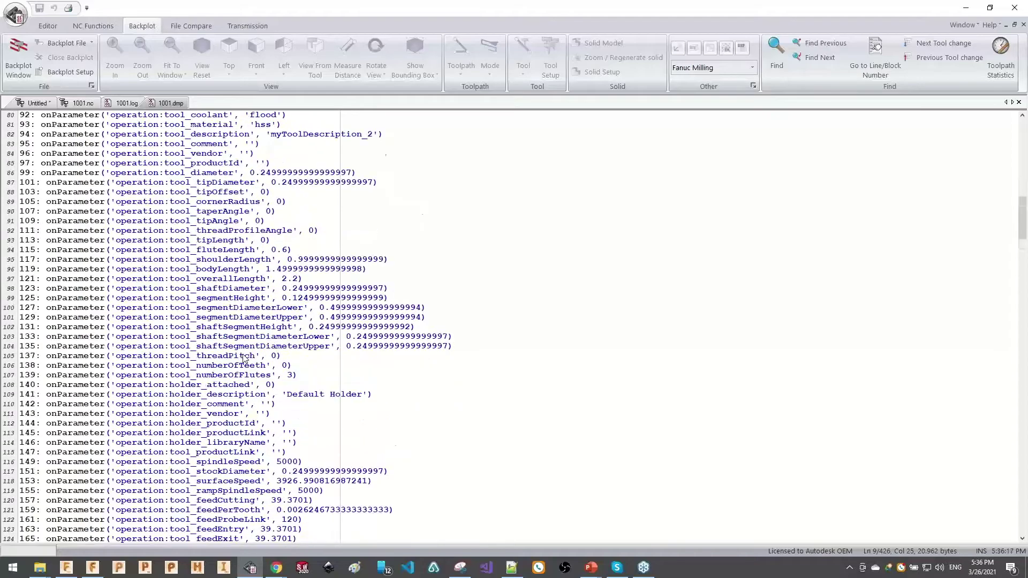
scroll(243, 358, "down", 20)
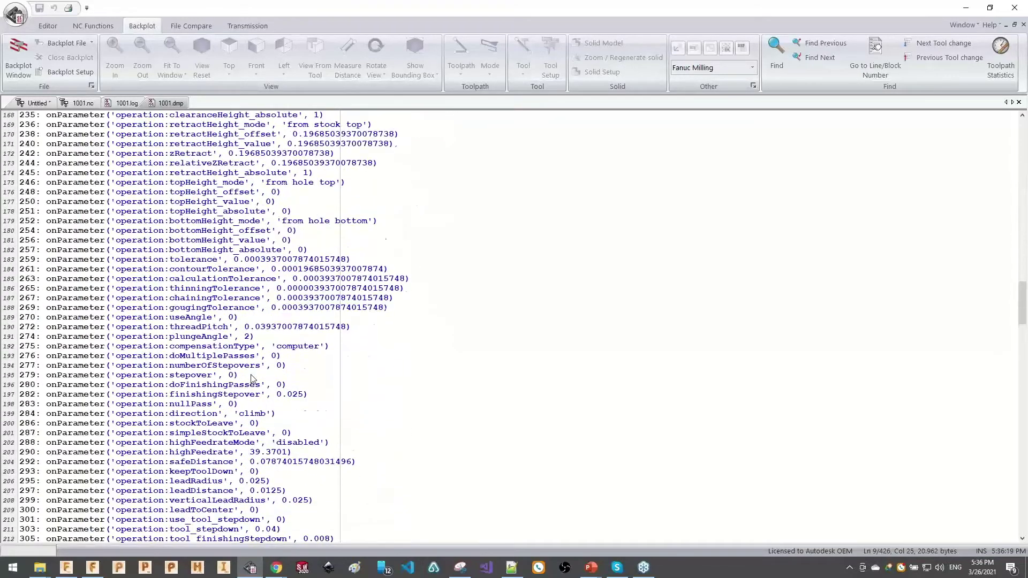
scroll(251, 378, "down", 12)
scroll(252, 353, "down", 17)
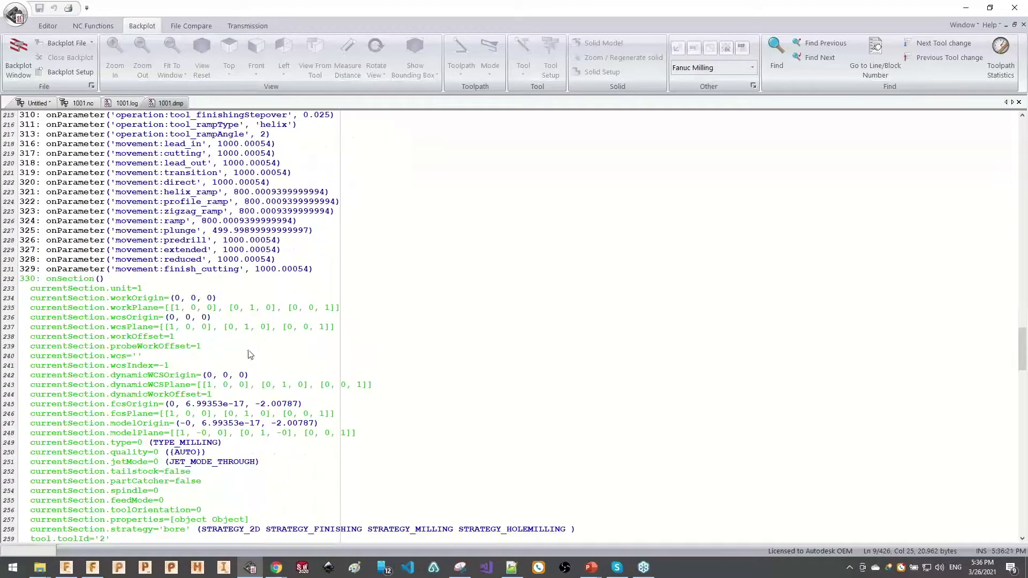
scroll(256, 357, "down", 20)
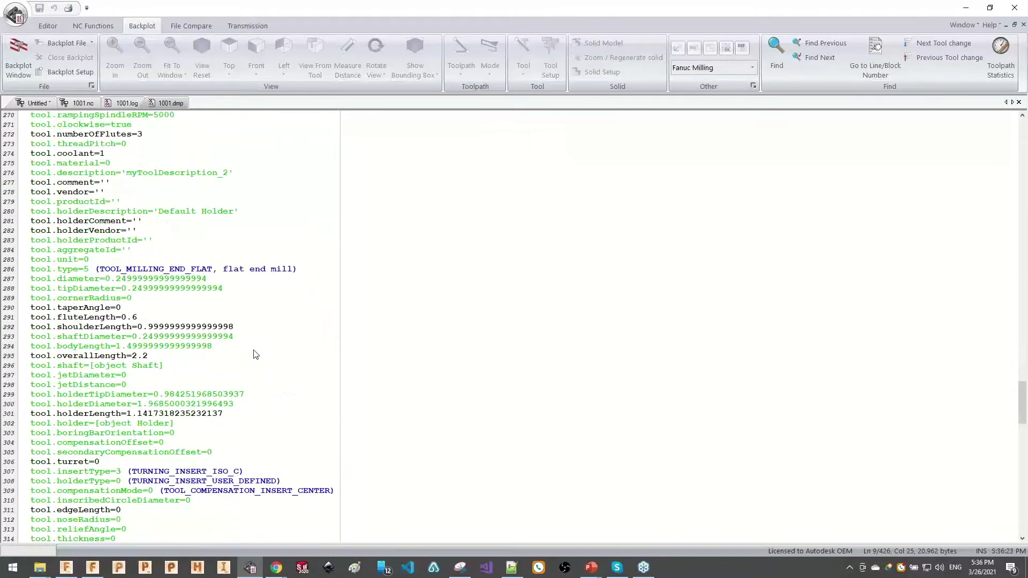
scroll(255, 357, "down", 20)
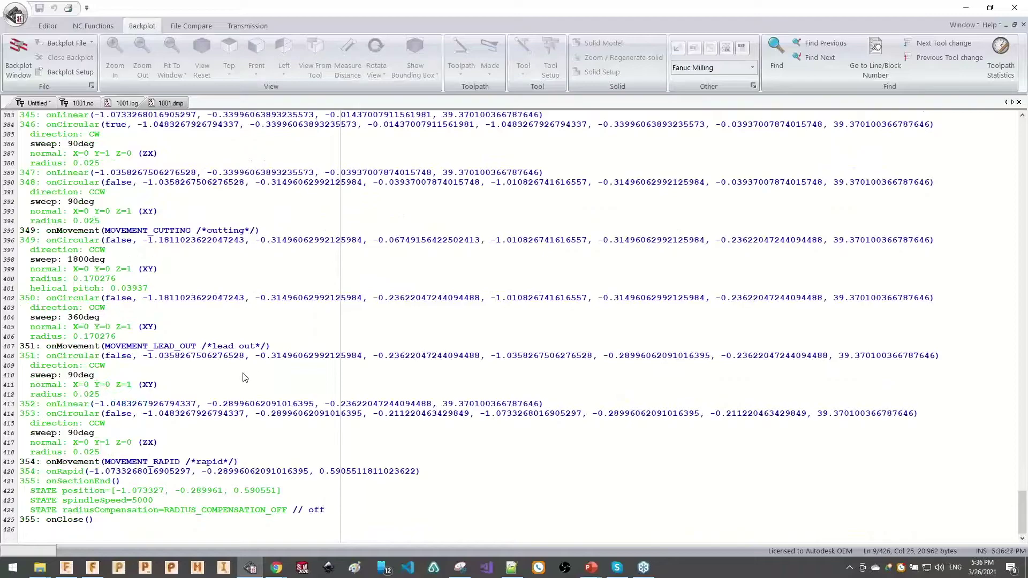
- Search 1001.dmp for "break", ignoring case
left_click(211, 396)
key("ctrl+f")
type("breAK")
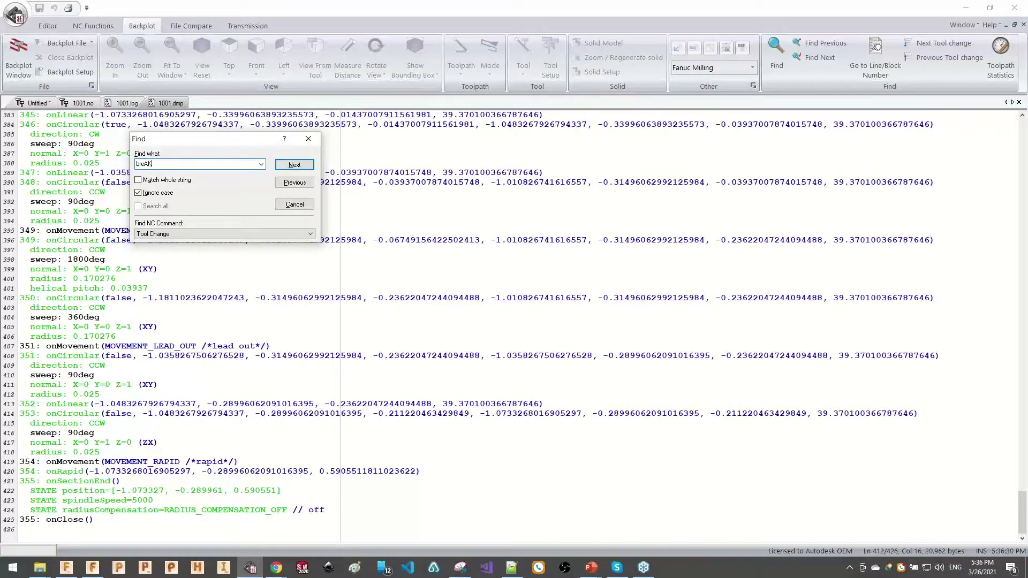
key("Return")
key("Escape")
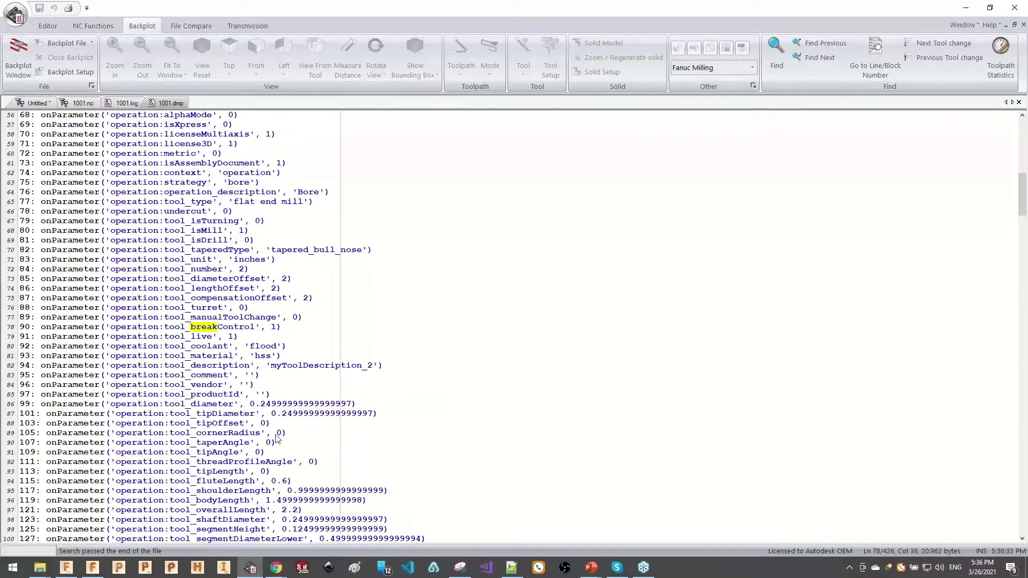
- Examine the operation:tool_breakControl parameter and its value, alongside the neighbouring tool_manualToolChange entry
left_click_drag(249, 327, 125, 329)
left_click(125, 329)
left_click_drag(256, 327, 112, 330)
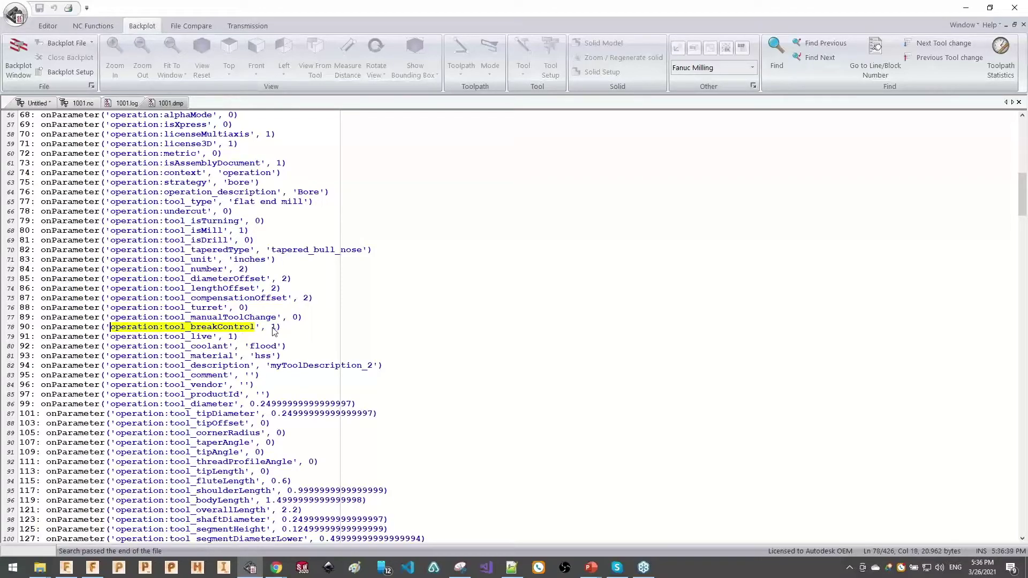
left_click_drag(277, 329, 272, 329)
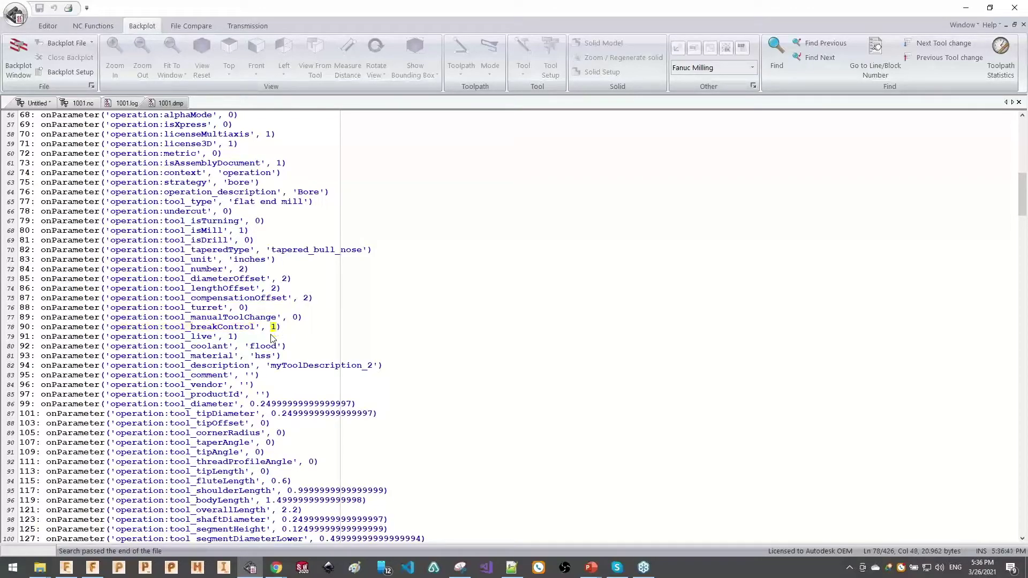
left_click_drag(299, 317, 294, 318)
left_click_drag(255, 328, 206, 329)
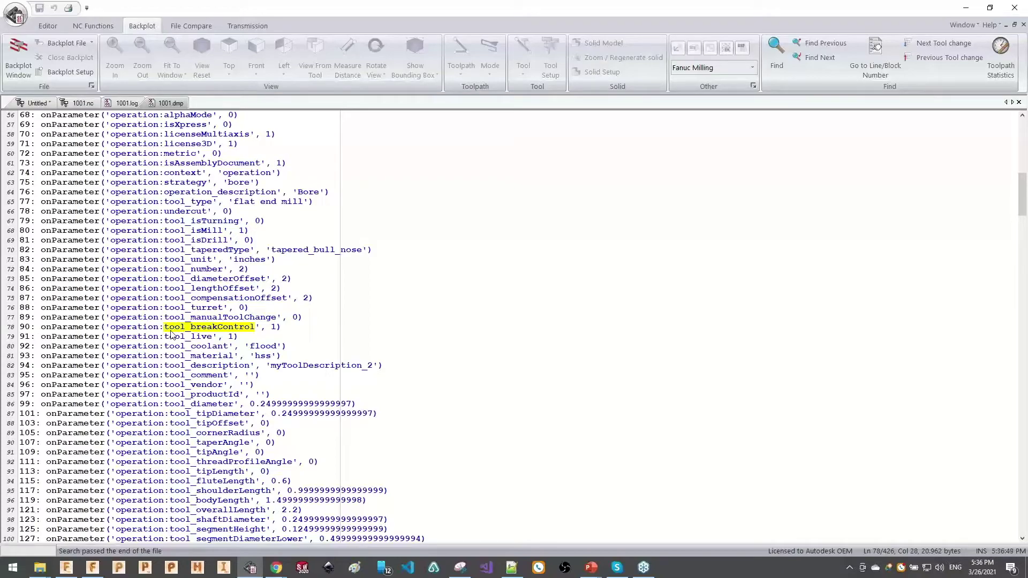
- Search the dump for further occurrences of tool_breakControl and review the movement entries at the end of the file
key("ctrl+f")
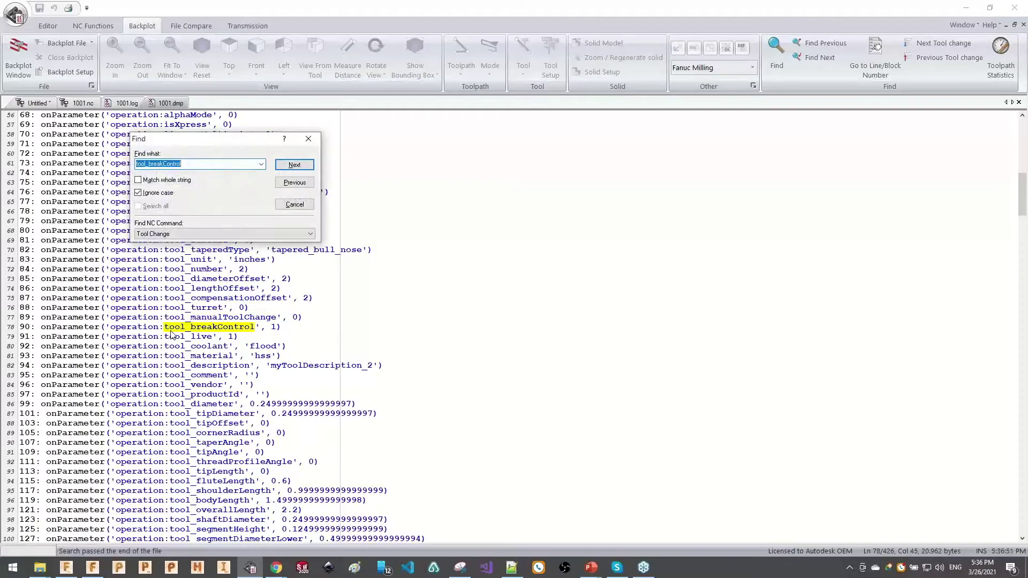
key("Return")
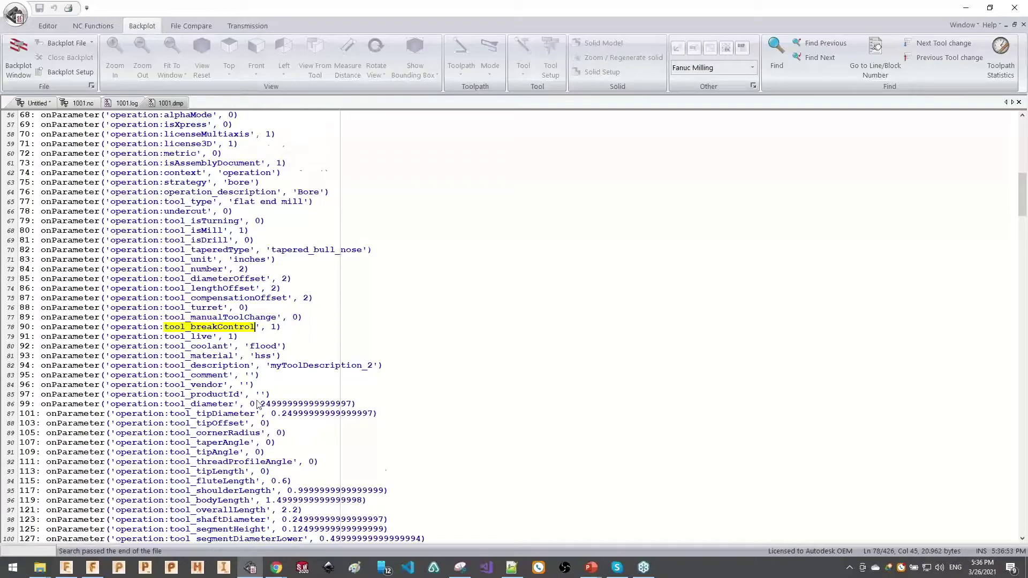
scroll(251, 398, "down", 10)
scroll(252, 399, "down", 20)
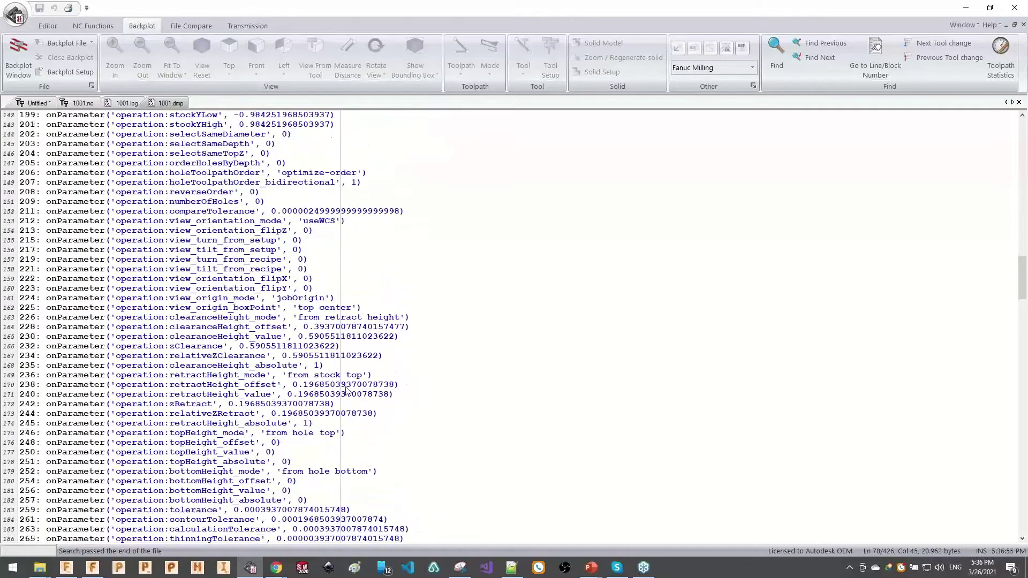
left_click_drag(1021, 278, 1006, 443)
scroll(259, 371, "down", 20)
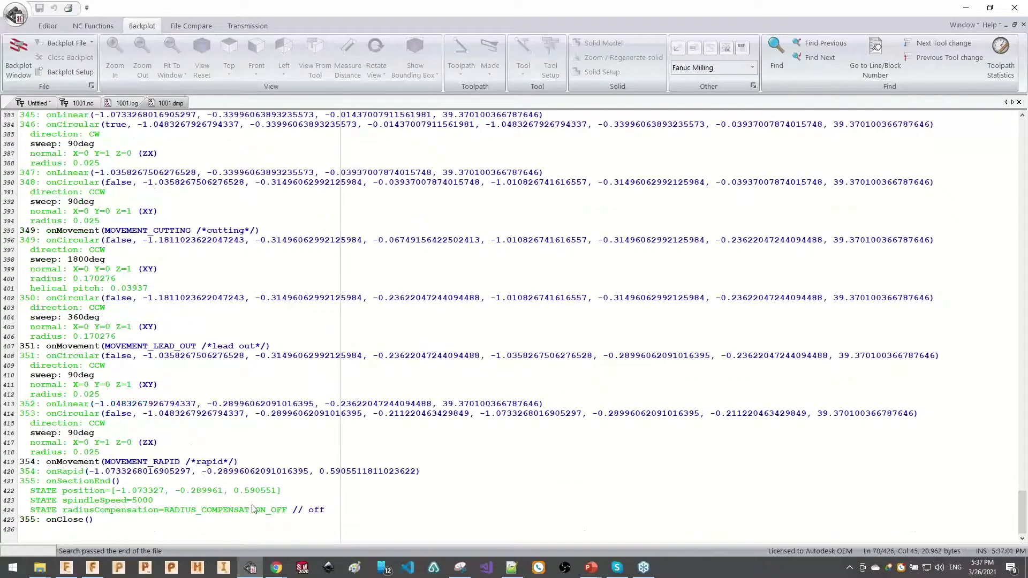
scroll(200, 393, "up", 16)
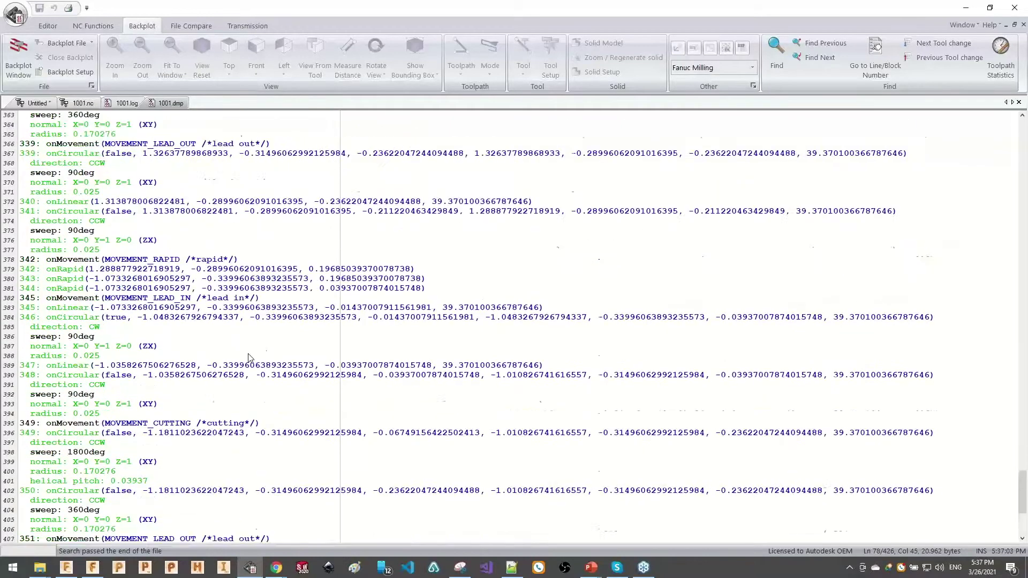
- Switch to Notepad++, filter the functions of haas.cps by "COMMAN", and go to the onCommand function
key("alt+Tab")
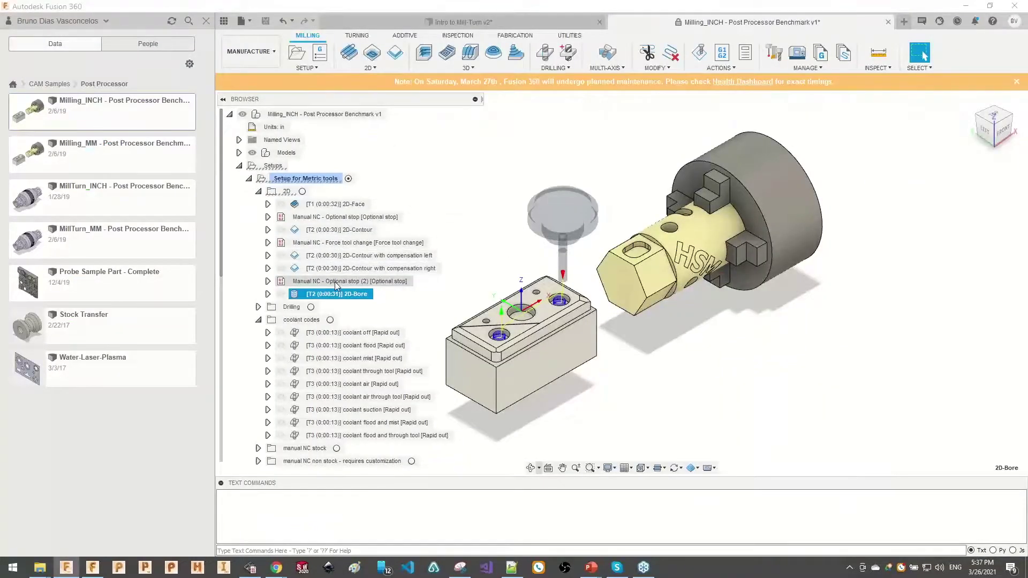
left_click(511, 566)
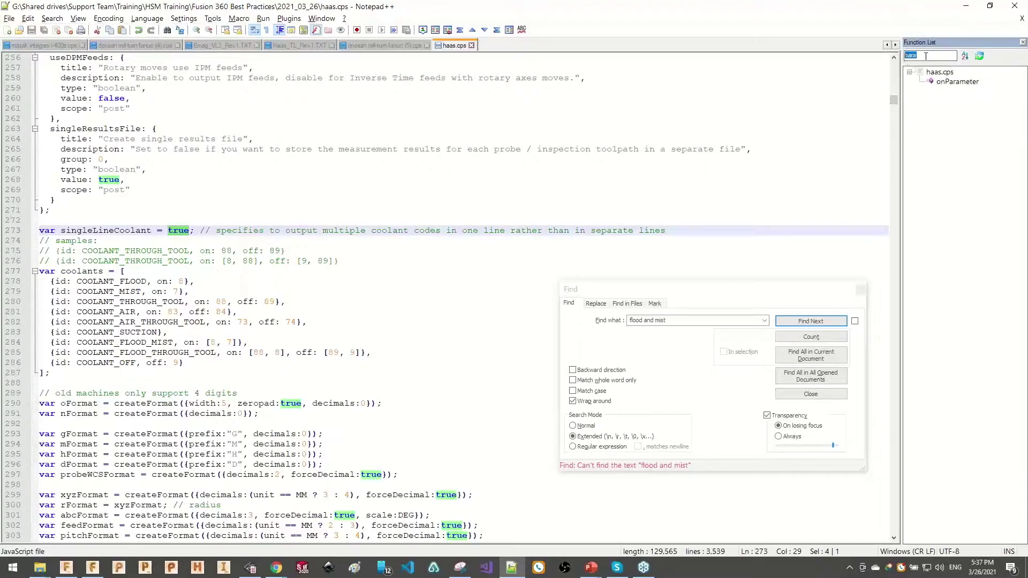
type("COMMAN")
double_click(948, 85)
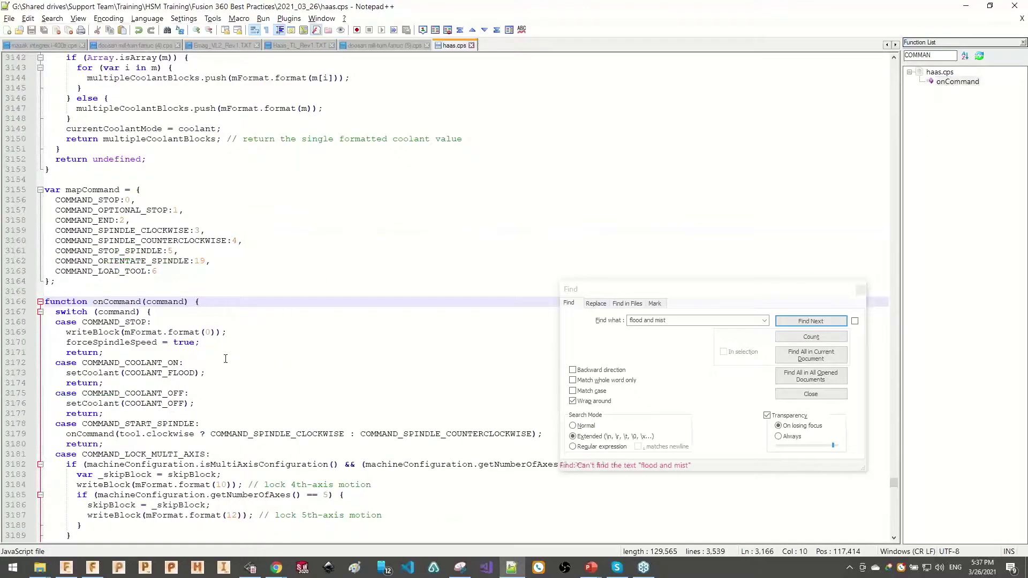
- Find the COMMAND_BREAK_CONTROL case in onCommand and examine its spindle stop, coolant off and writeBlock code
scroll(226, 359, "down", 2)
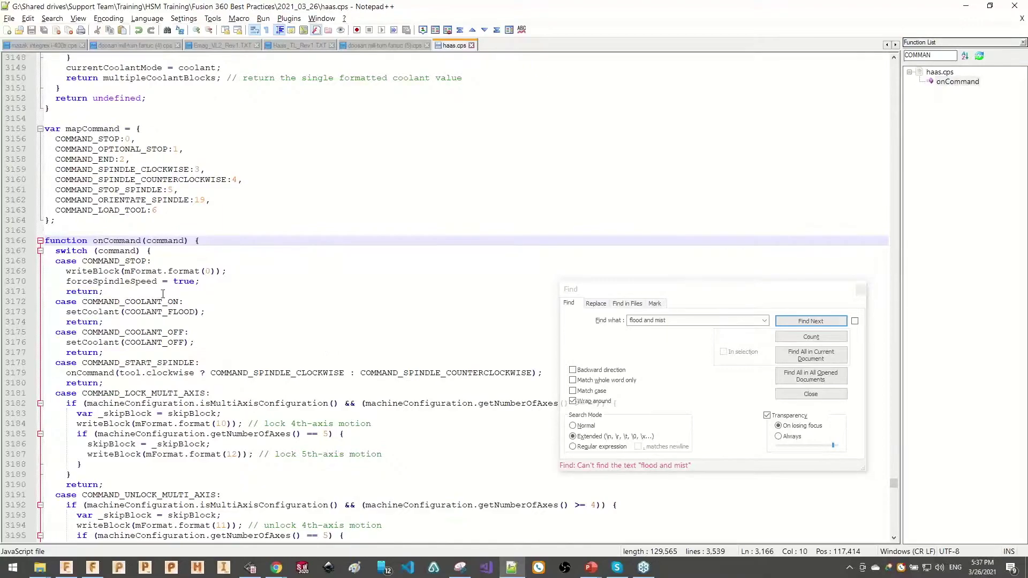
scroll(163, 294, "down", 9)
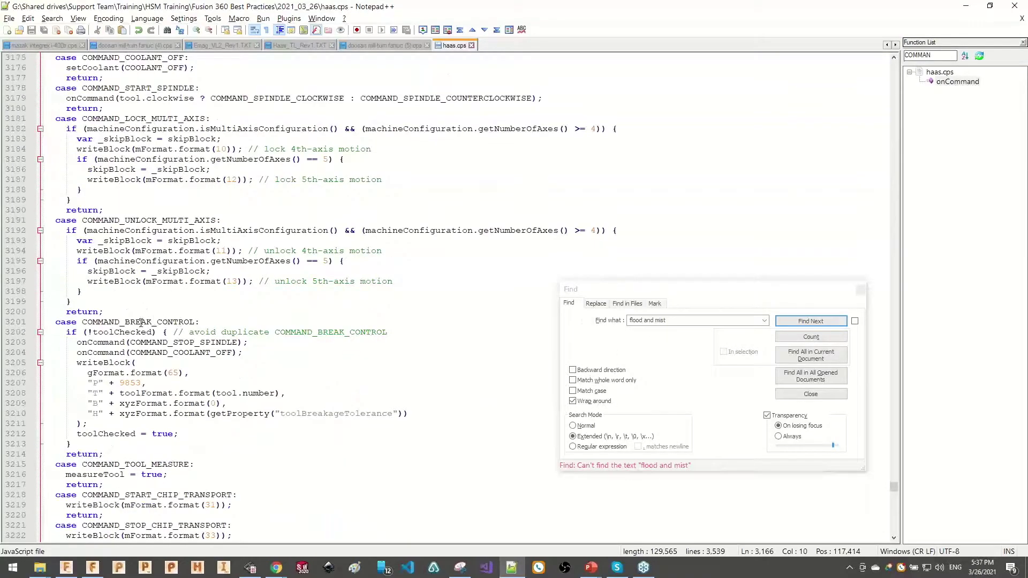
double_click(140, 322)
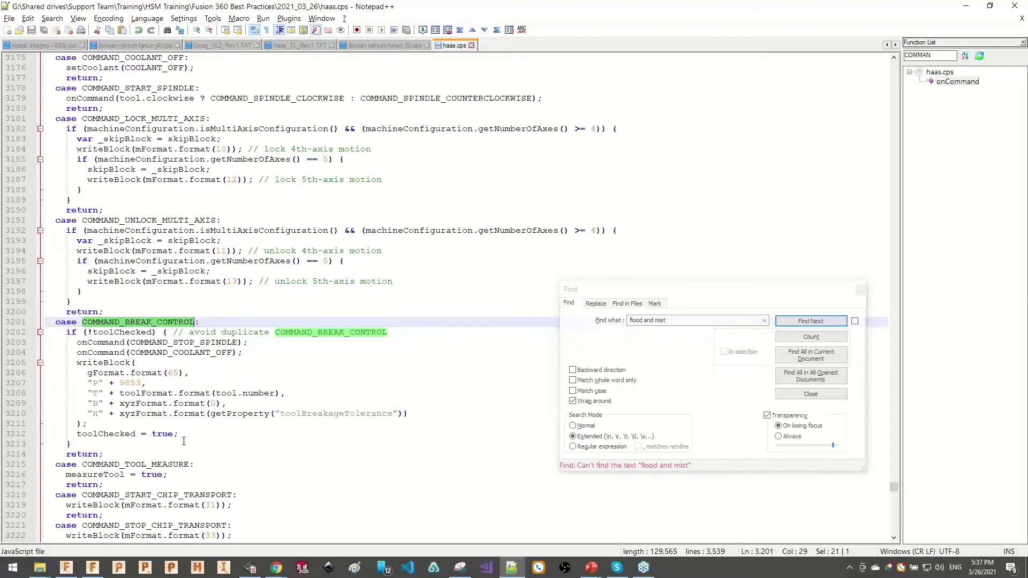
left_click_drag(178, 433, 45, 342)
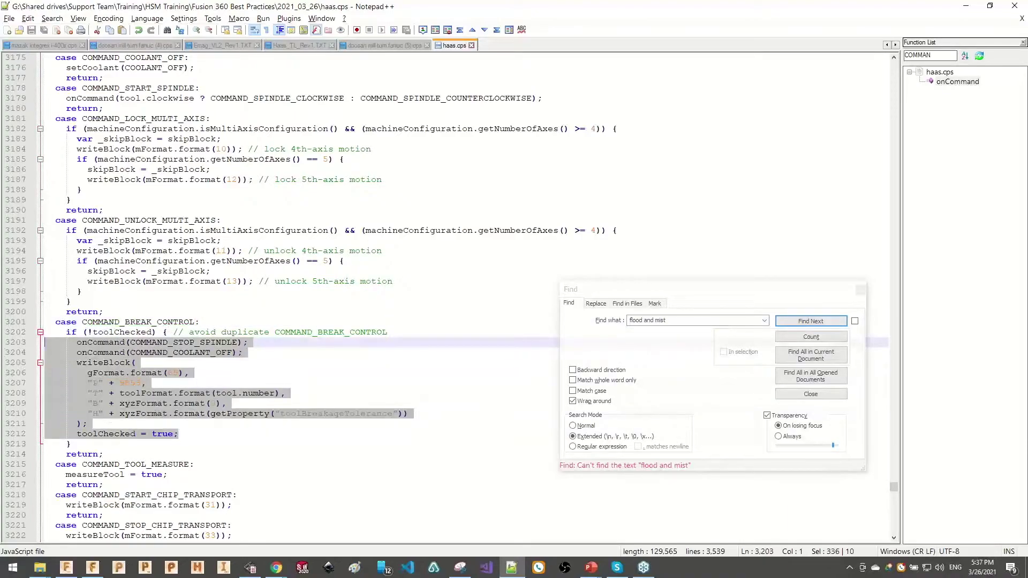
left_click_drag(87, 423, 45, 362)
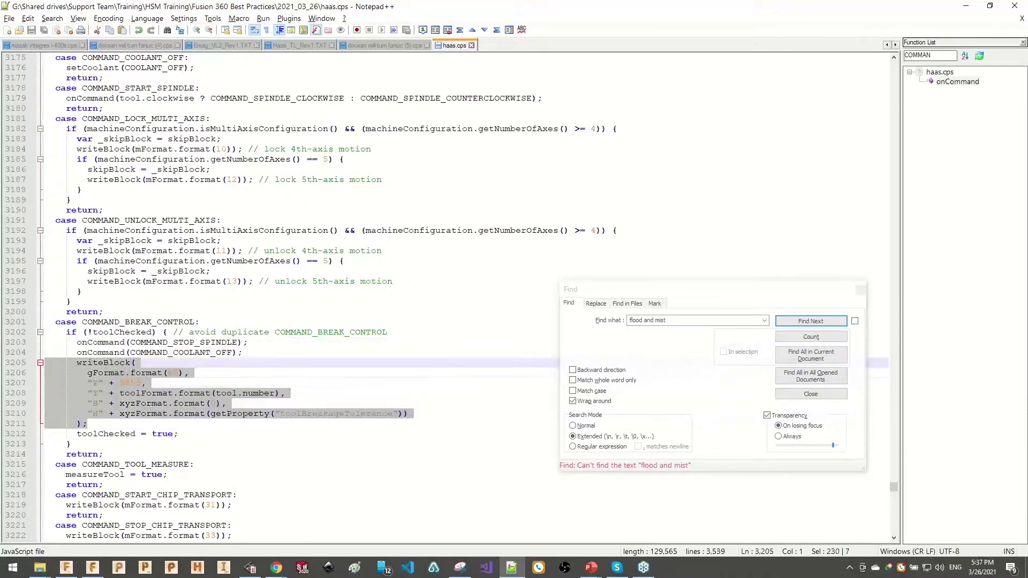
- Add an empty line between the writeBlock call and toolChecked = true in the COMMAND_BREAK_CONTROL case
left_click(103, 434)
key("Up")
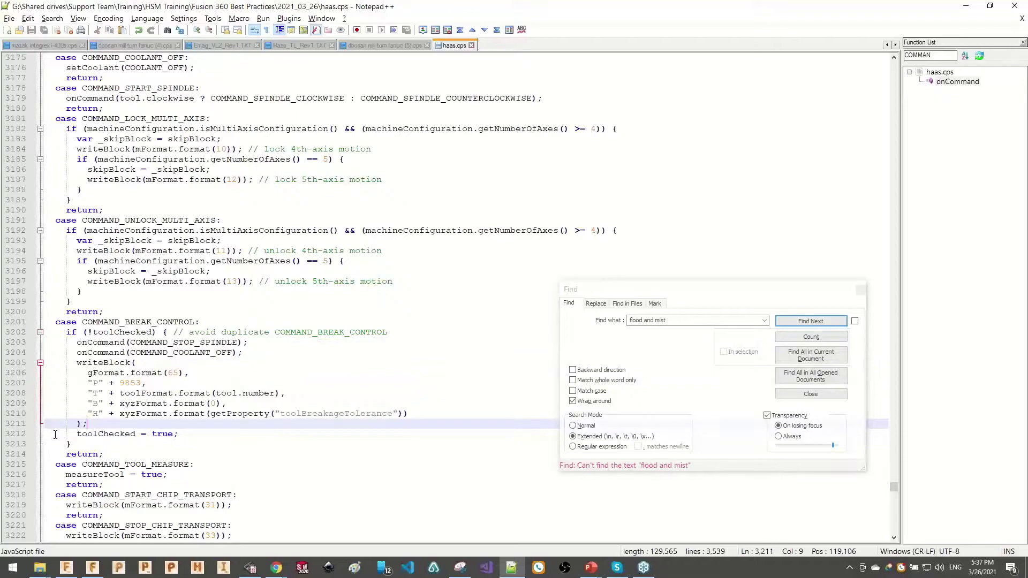
key("Return")
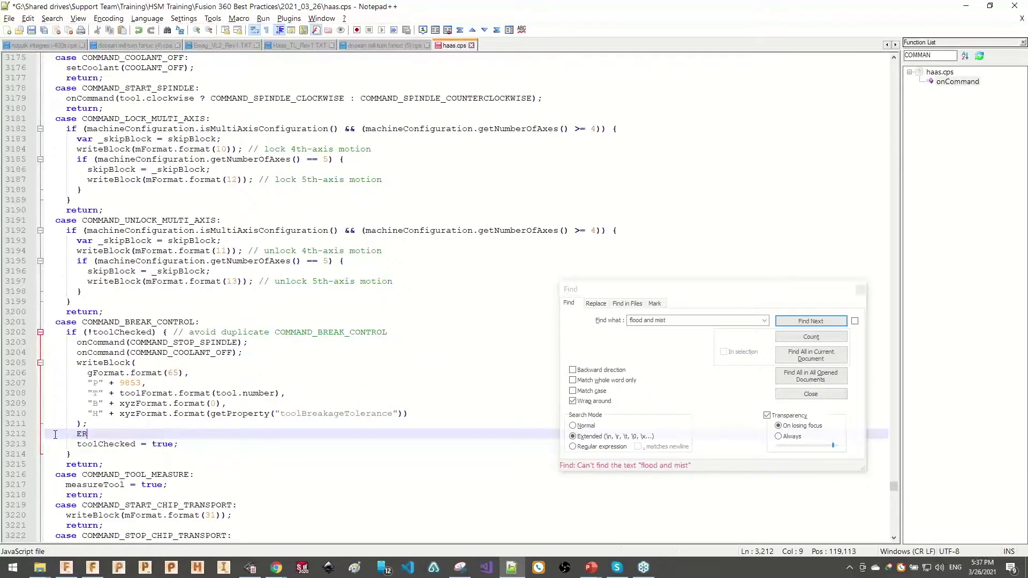
type("wr")
key("BackSpace")
key("BackSpace")
- Switch to the NC editor, leave the dump file, and examine the numbered 2D-Bore blocks of the posted program
left_click(248, 566)
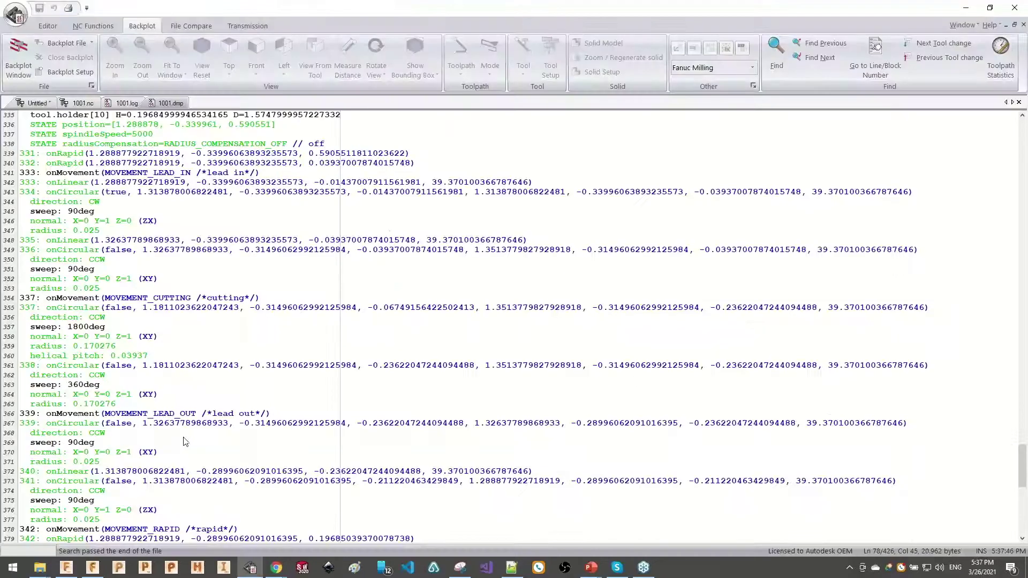
left_click(128, 102)
left_click(84, 103)
left_click(154, 416)
left_click_drag(165, 427, 16, 300)
left_click(139, 357)
- Return to haas.cps in Notepad++ and enter writeBlock on the new line of the COMMAND_BREAK_CONTROL case
key("alt+Tab")
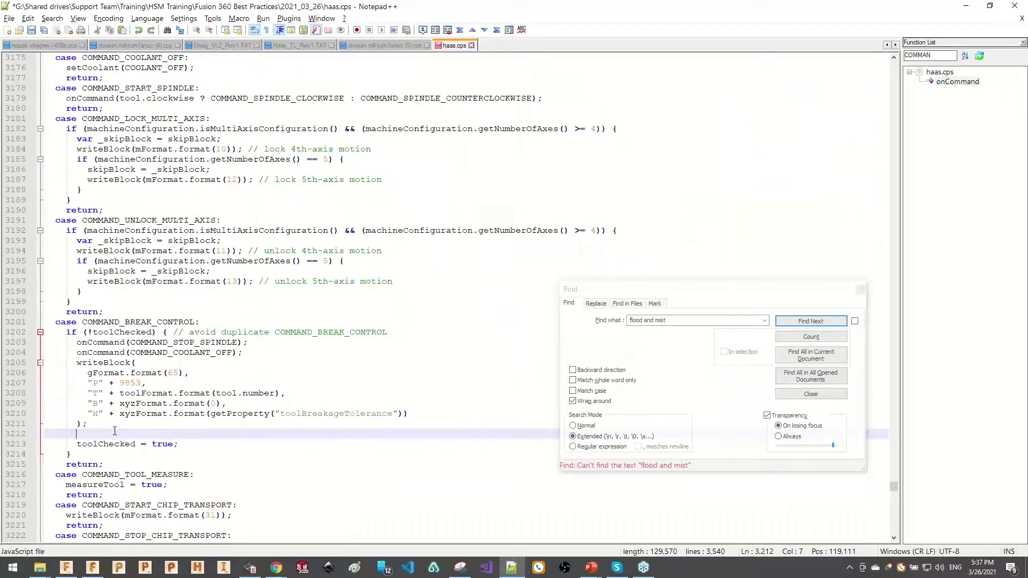
type("writeBlock")
key("shift+Home")
- Switch back to the NC editor and compare the sequence-numbered blocks with the unnumbered (2D-Bore) comment line
key("alt+Tab")
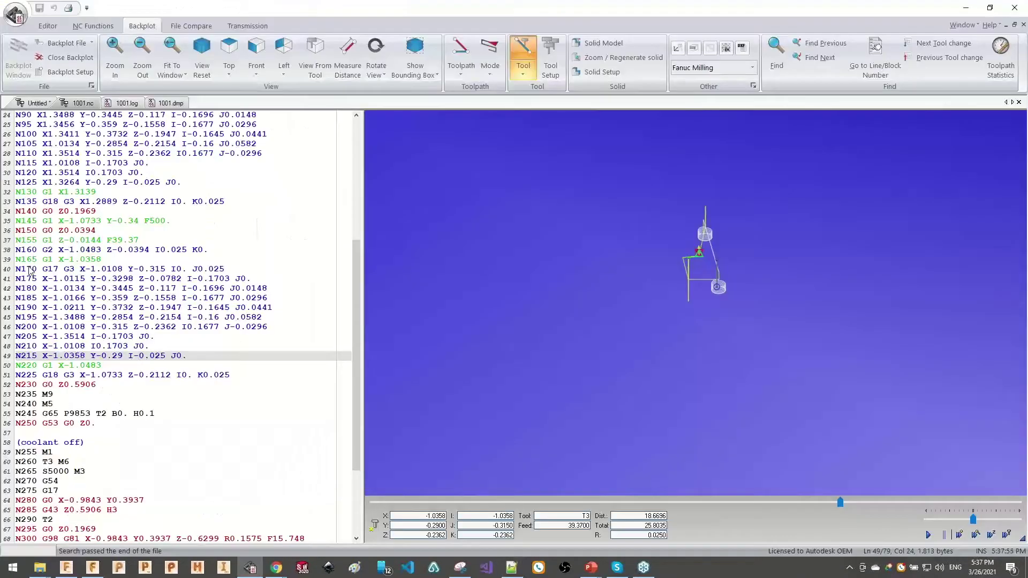
left_click(30, 271)
left_click(35, 260)
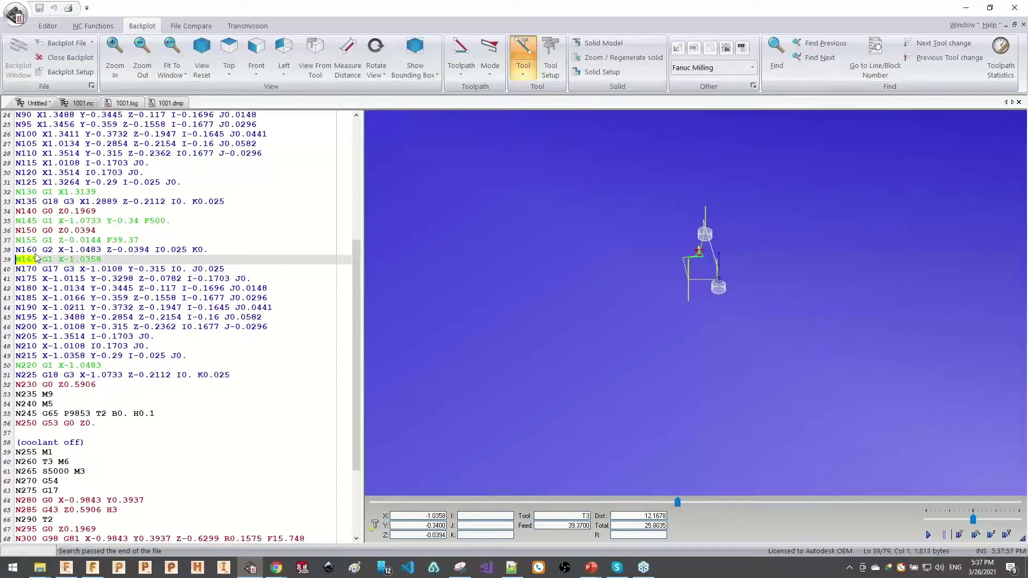
left_click(36, 250)
left_click(35, 239)
key("alt+Tab")
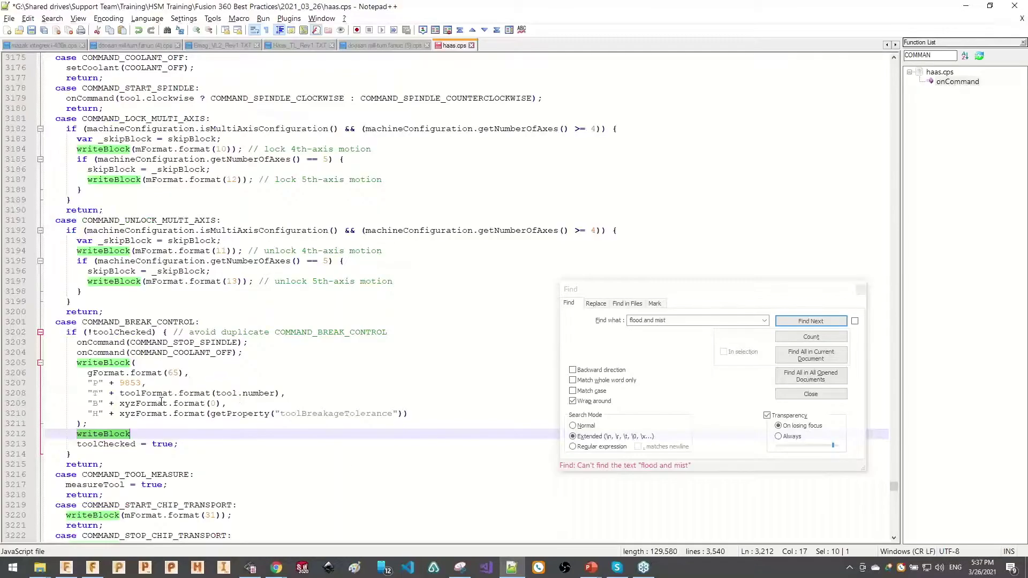
key("alt+Tab")
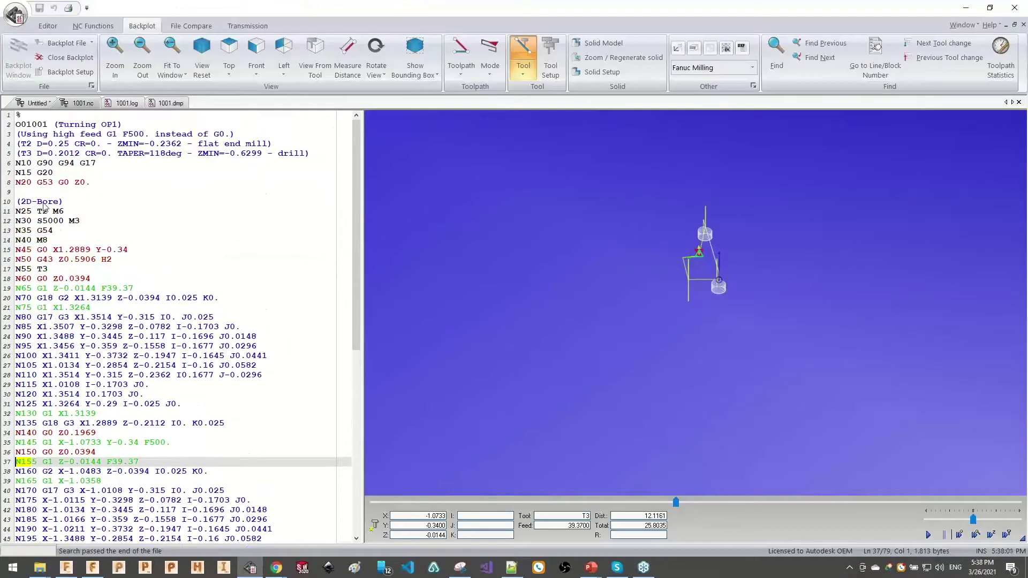
left_click(58, 205)
- Return to haas.cps in Notepad++ and enter writeBlock, writeComment and writeln( on separate lines before toolChecked = true
key("alt+Tab")
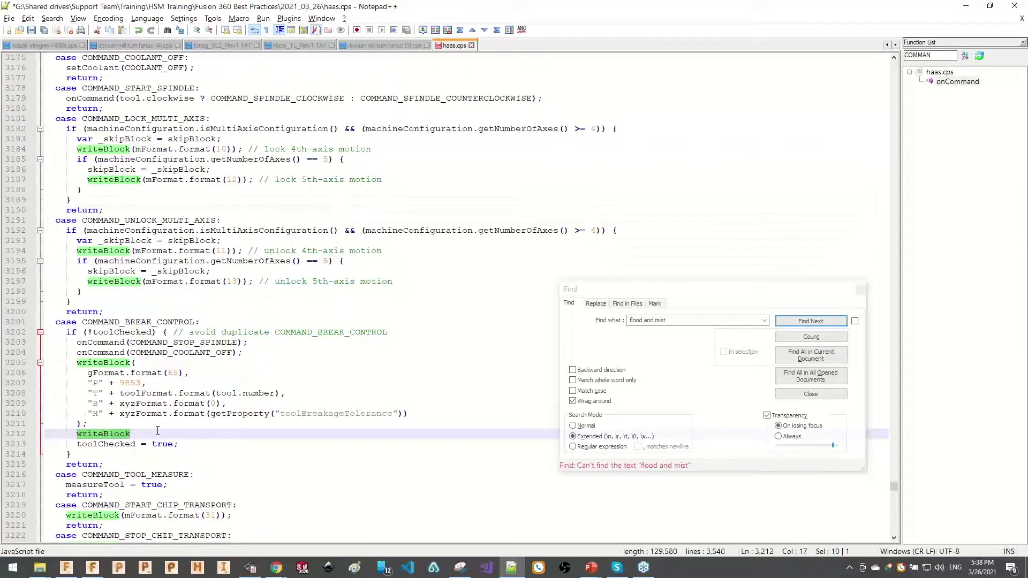
type("wirte")
key("BackSpace")
key("BackSpace")
key("BackSpace")
type("t")
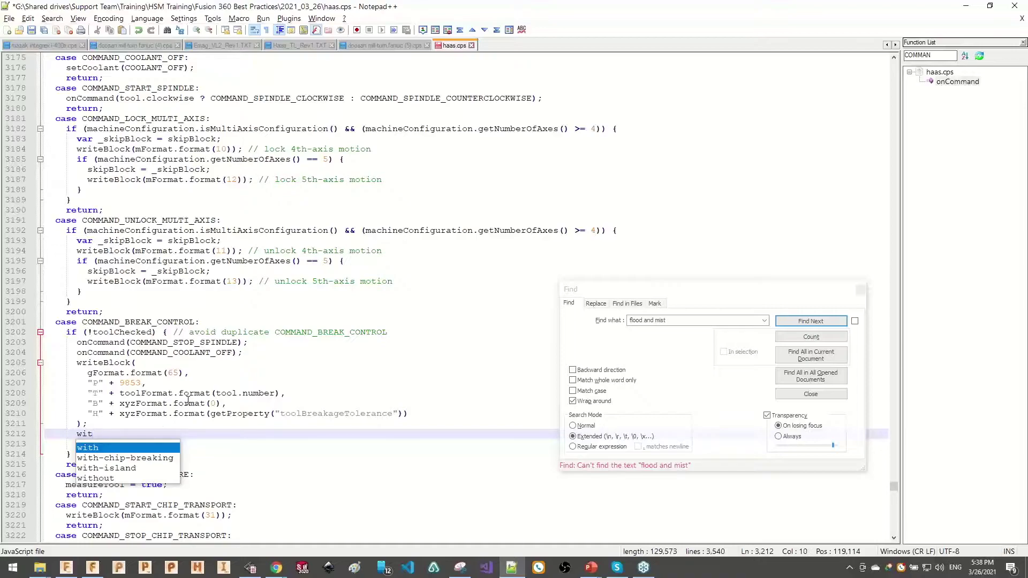
key("BackSpace")
key("BackSpace")
type("rite")
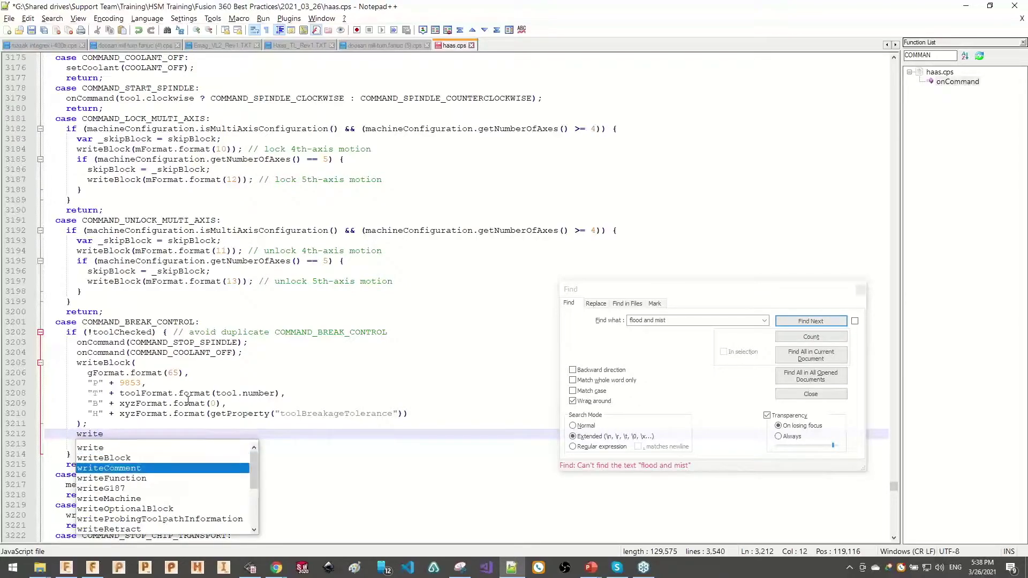
key("Return")
key("Return")
type("writeb")
key("Down")
key("Return")
key("Return")
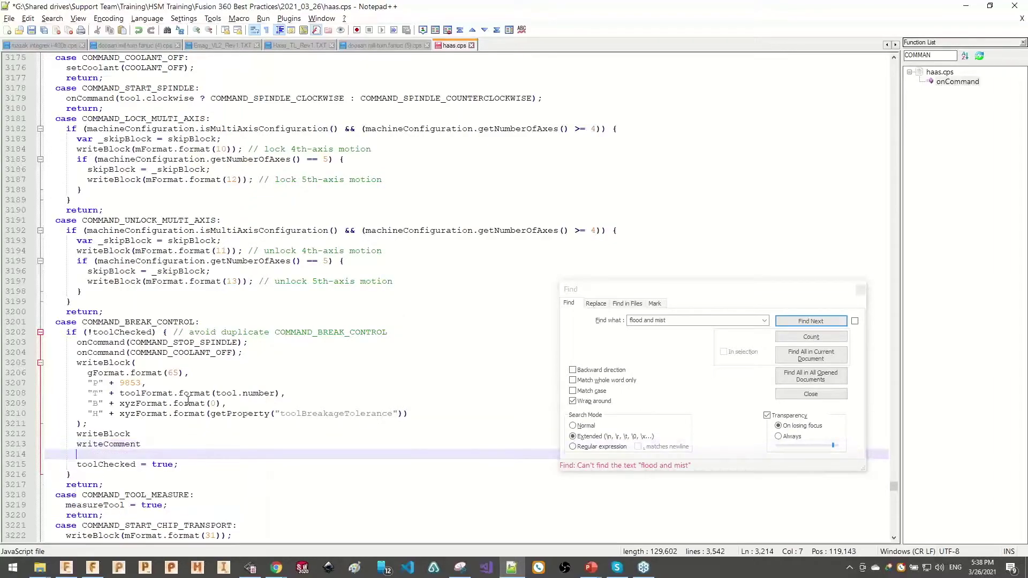
type("writeln(")
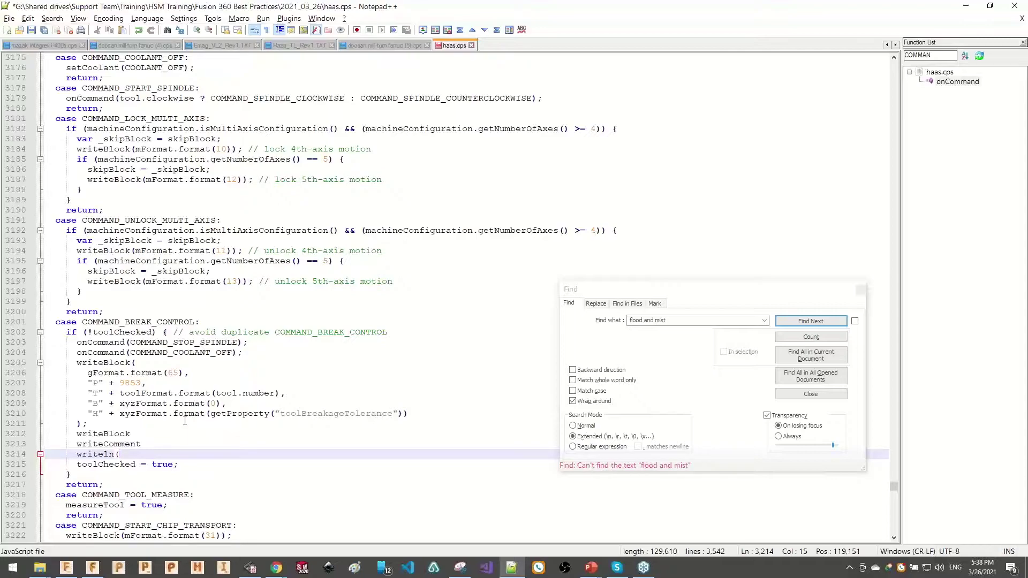
- Delete the unfinished writeBlock and writeComment lines from the COMMAND_BREAK_CONTROL case, keeping only the writeln line
left_click_drag(146, 445, 46, 435)
key("BackSpace")
key("Delete")
- Complete the new line as writeln("M98 P2000"); and save haas.cps
left_click(135, 437)
type("\"")
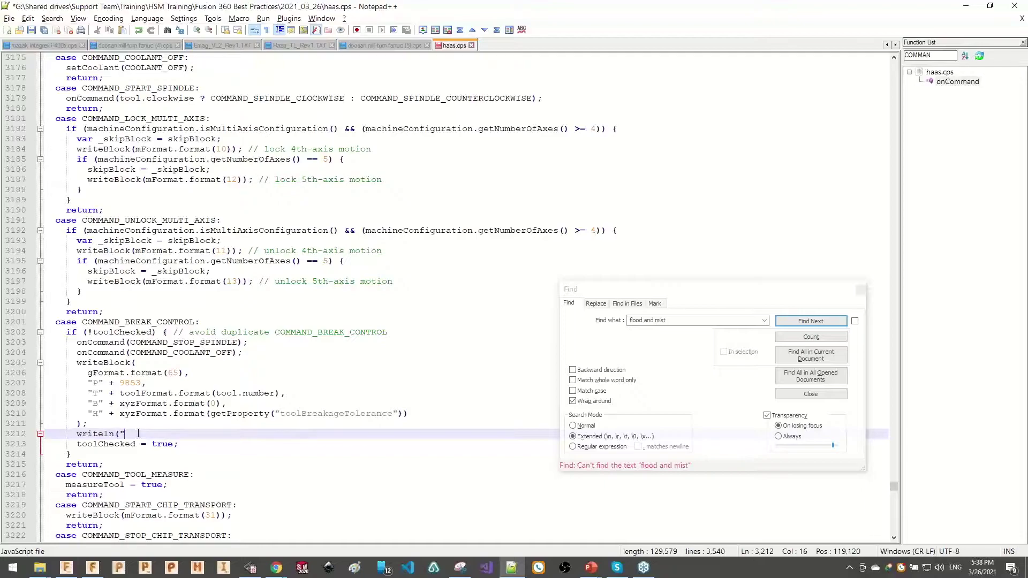
type("M97 P2000\");")
key("ctrl+s")
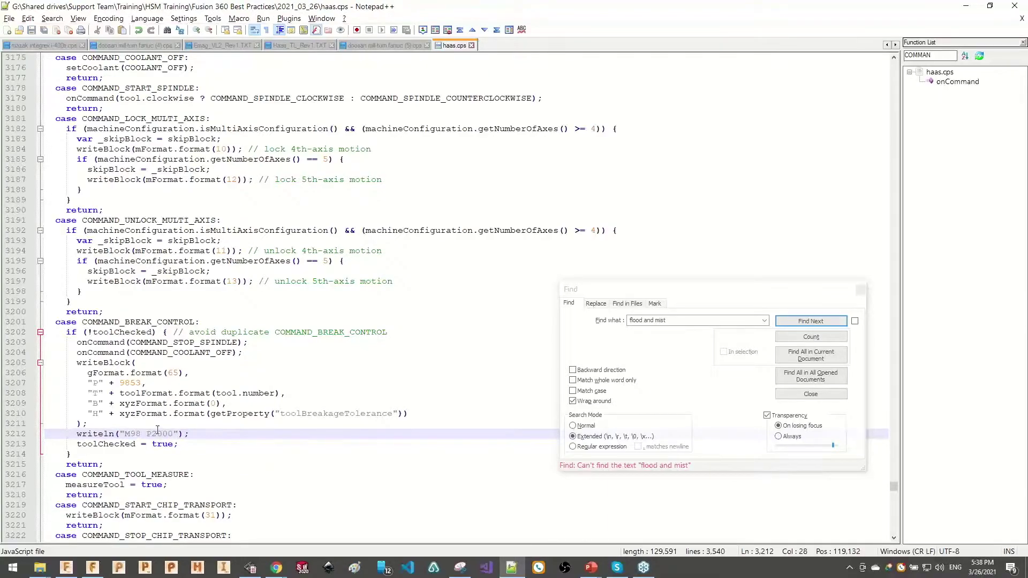
- Switch to Fusion 360 and open the Post Process dialog for the 2D-Bore operation
key("alt+Tab")
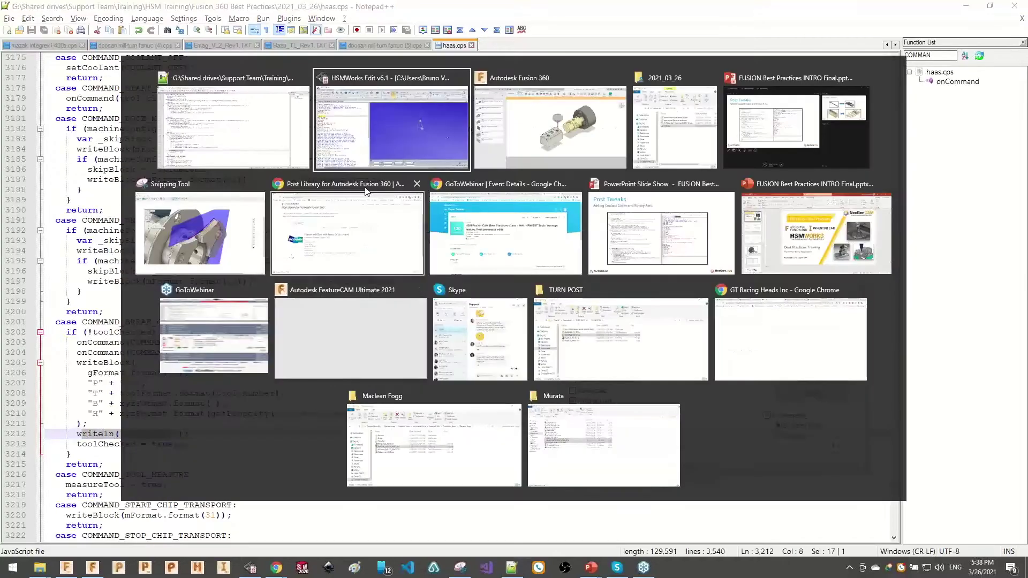
right_click(335, 294)
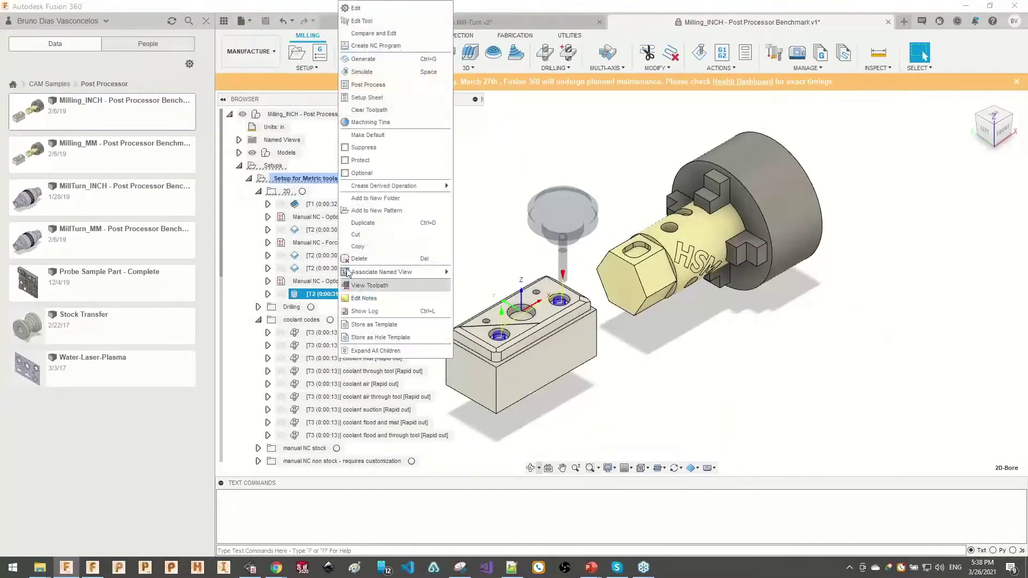
left_click(380, 88)
left_click(715, 379)
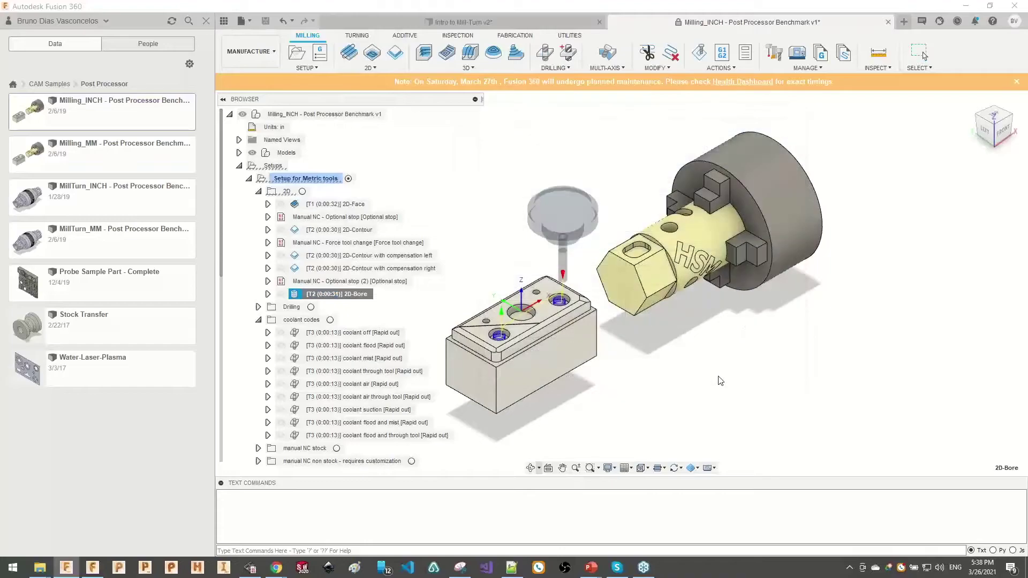
key("Return")
key("Return")
right_click(349, 293)
left_click(366, 303)
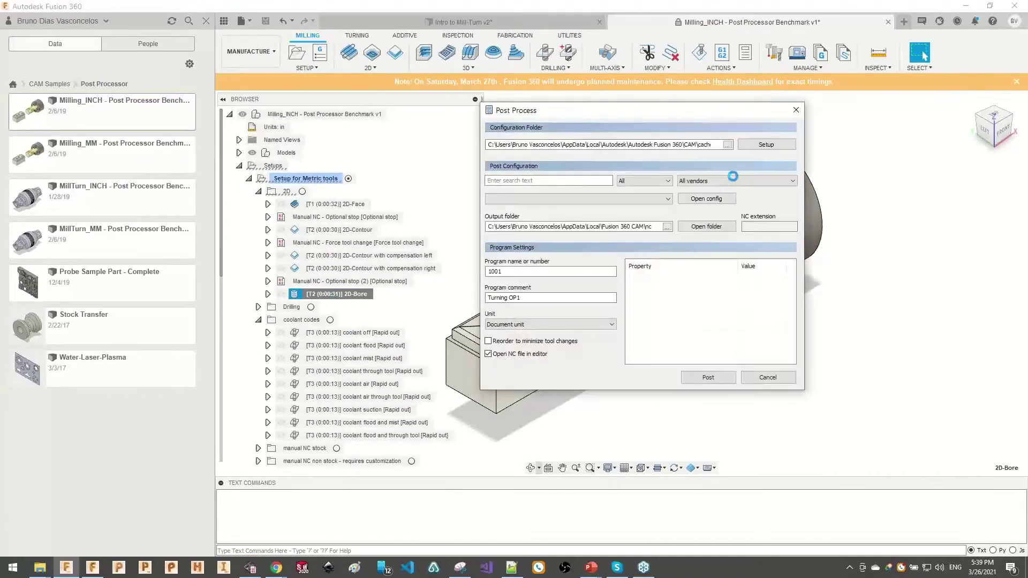
- Set the configuration folder to the recent Fusion 360 Best Practices/2021_03_26 folder and choose the HAAS (pre-NGC) / haas post
left_click(757, 145)
mouse_move(948, 266)
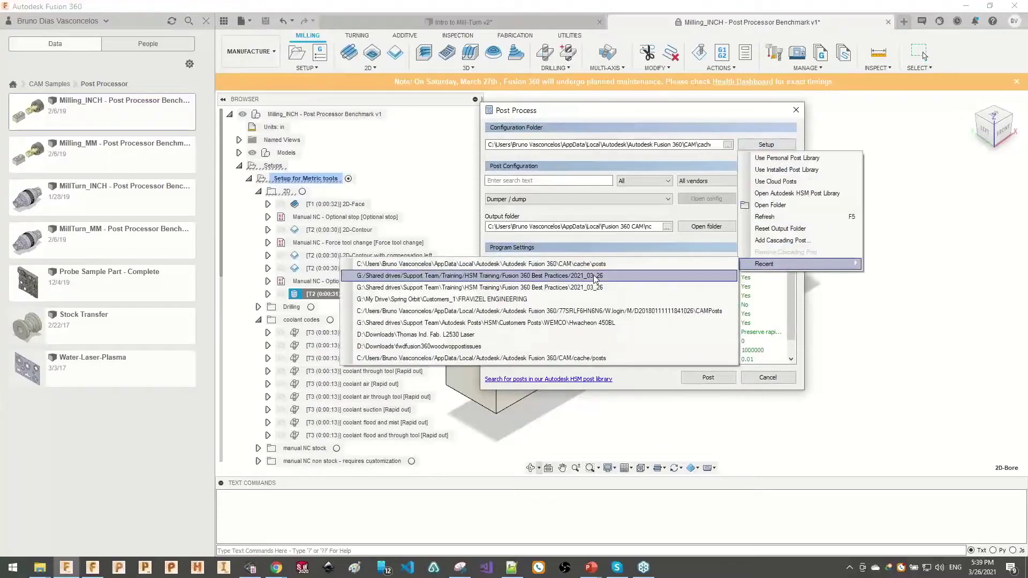
left_click(541, 275)
left_click(539, 199)
left_click(540, 221)
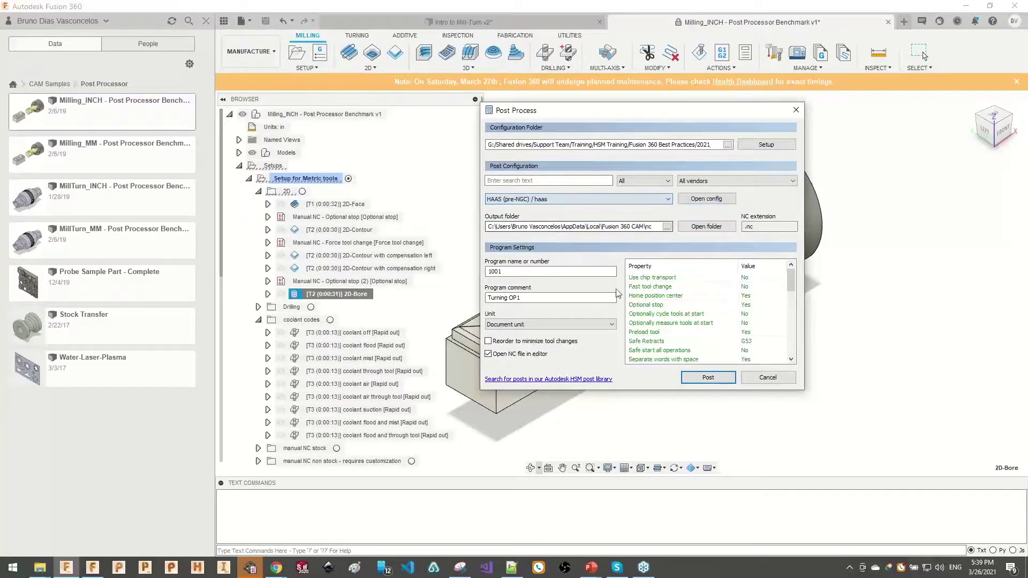
- Post program 1001, reload the modified 1001.nc and 1001.dmp in the NC editor, and select the M98 P2000 line
left_click(707, 378)
key("Return")
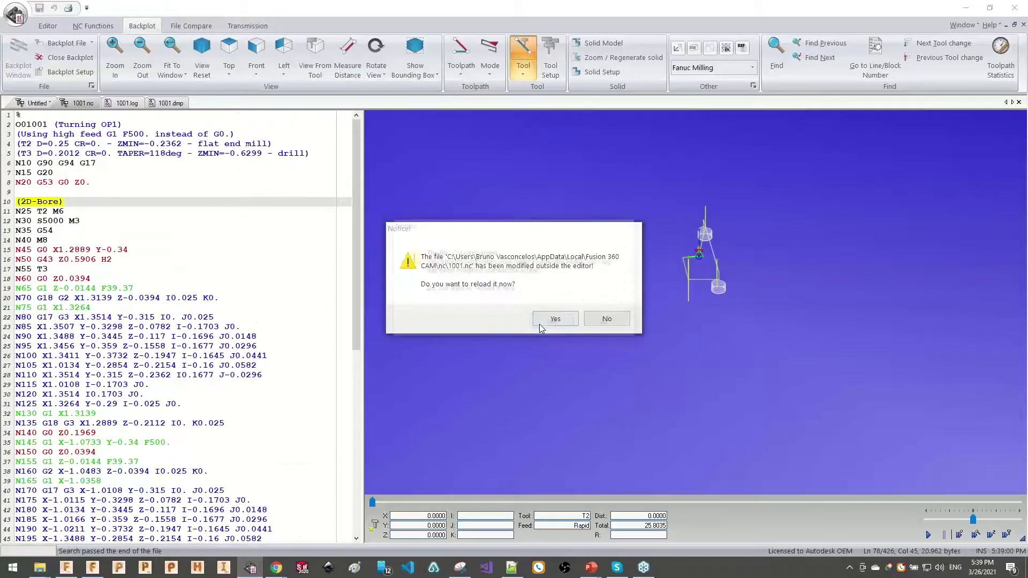
left_click(554, 318)
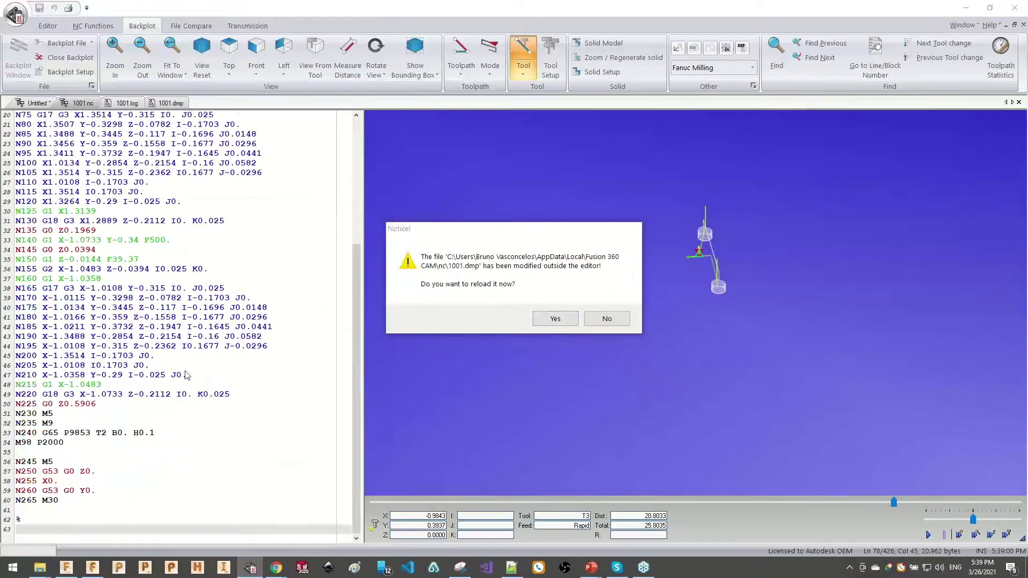
left_click(554, 318)
left_click(16, 442)
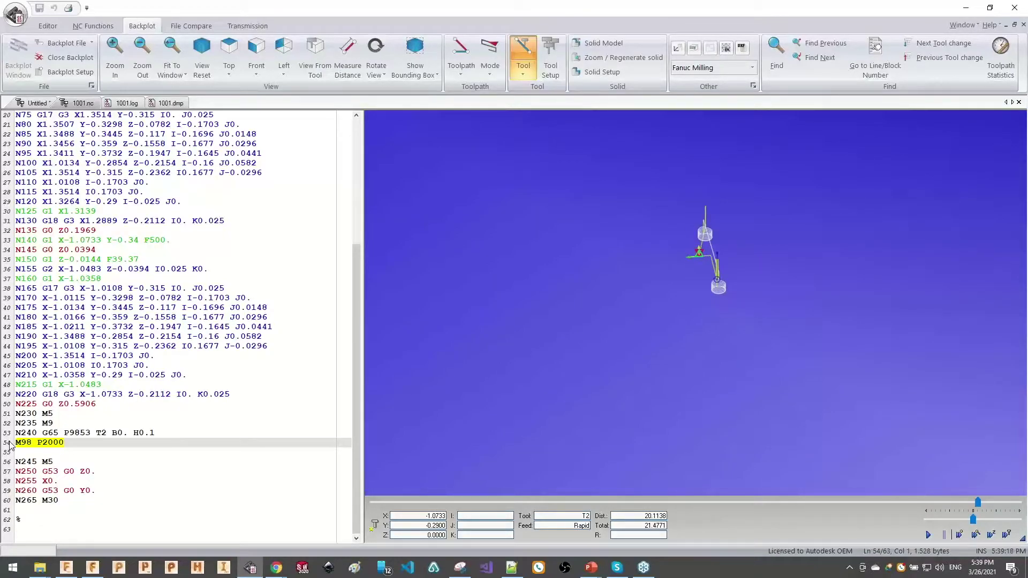
- Return to Fusion 360, start a new Manual NC operation and list its available manual types
key("alt+Tab")
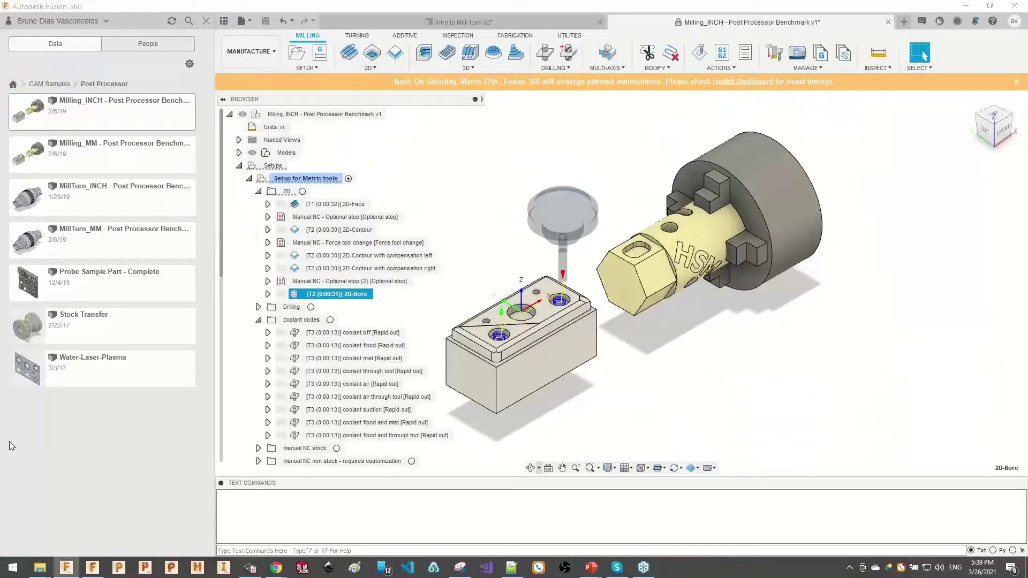
left_click(306, 69)
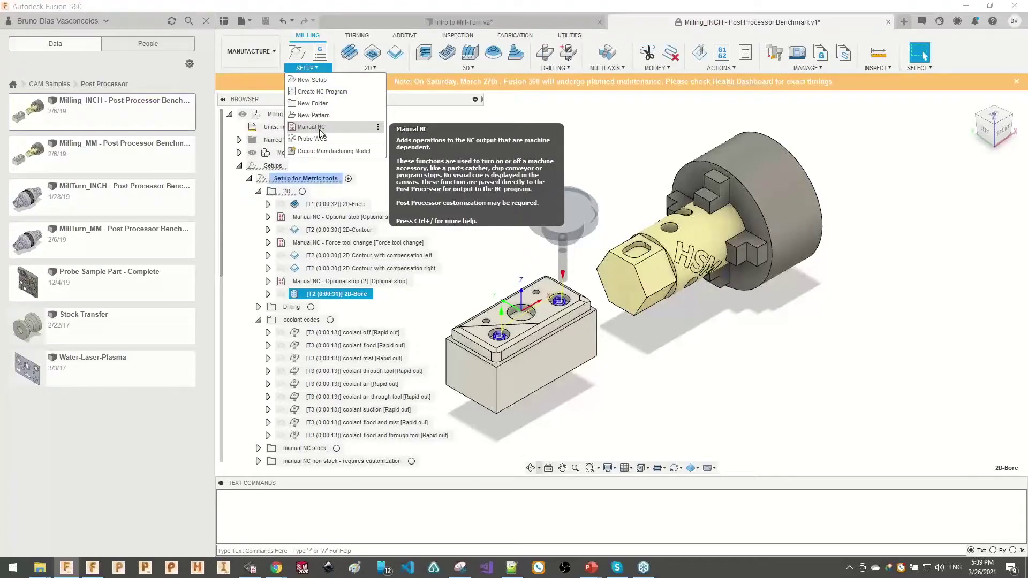
left_click(321, 127)
left_click(872, 137)
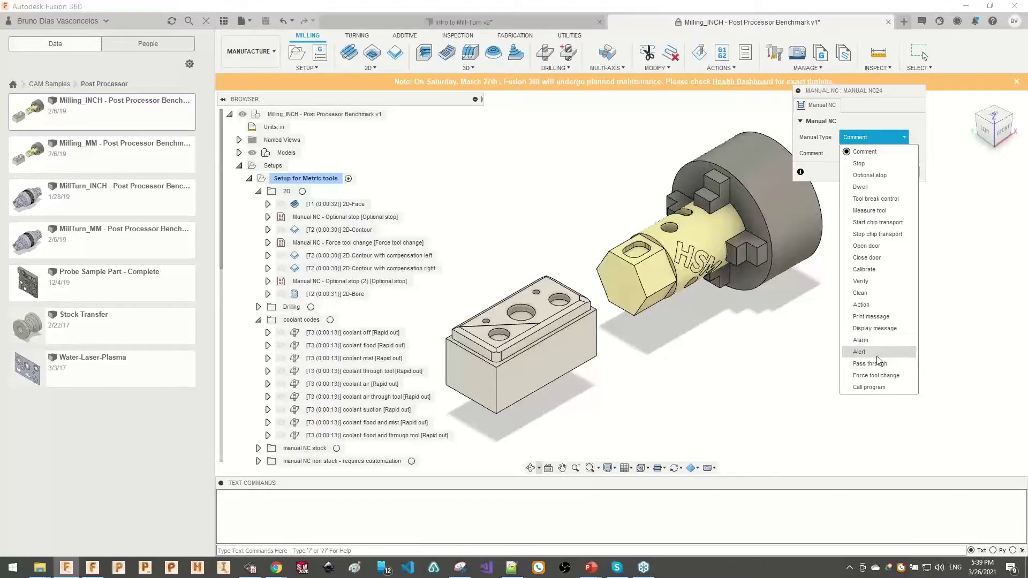
- Switch to haas.cps in Notepad++ and examine which commands the onCommand function handles, including COMMAND_TOOL_MEASURE and the probe cases
key("alt+Tab")
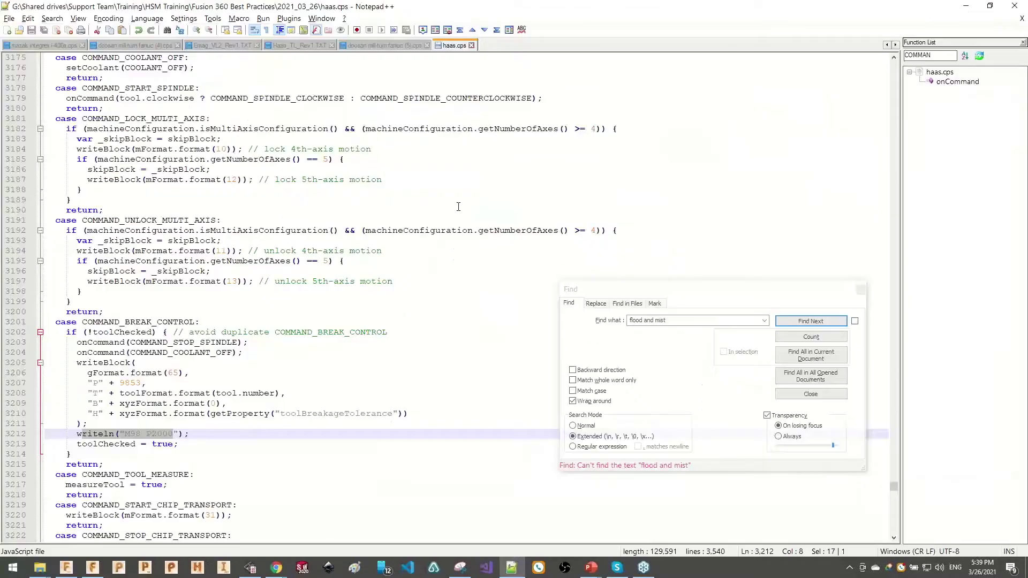
left_click(152, 413)
scroll(147, 376, "down", 7)
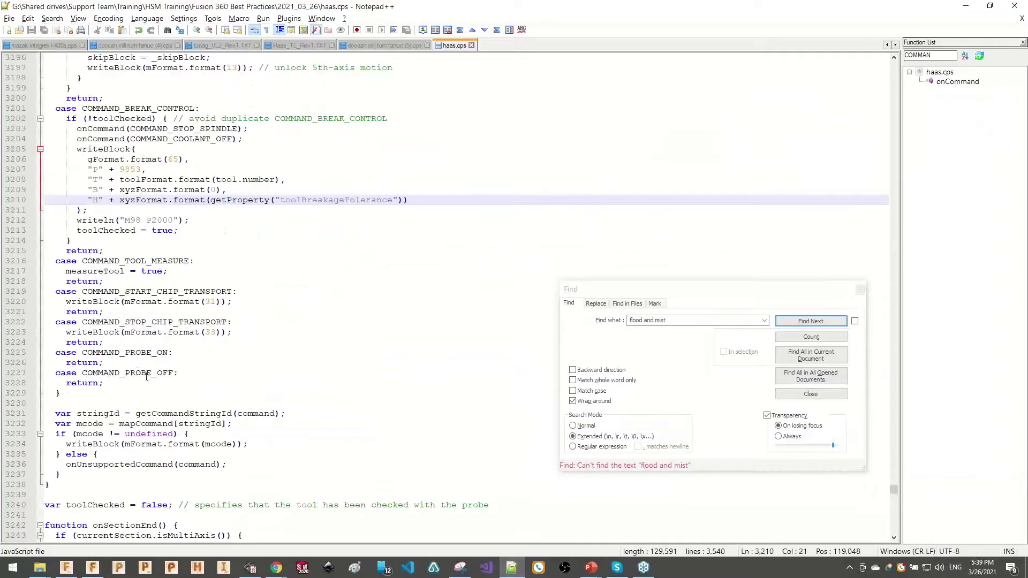
scroll(147, 369, "up", 11)
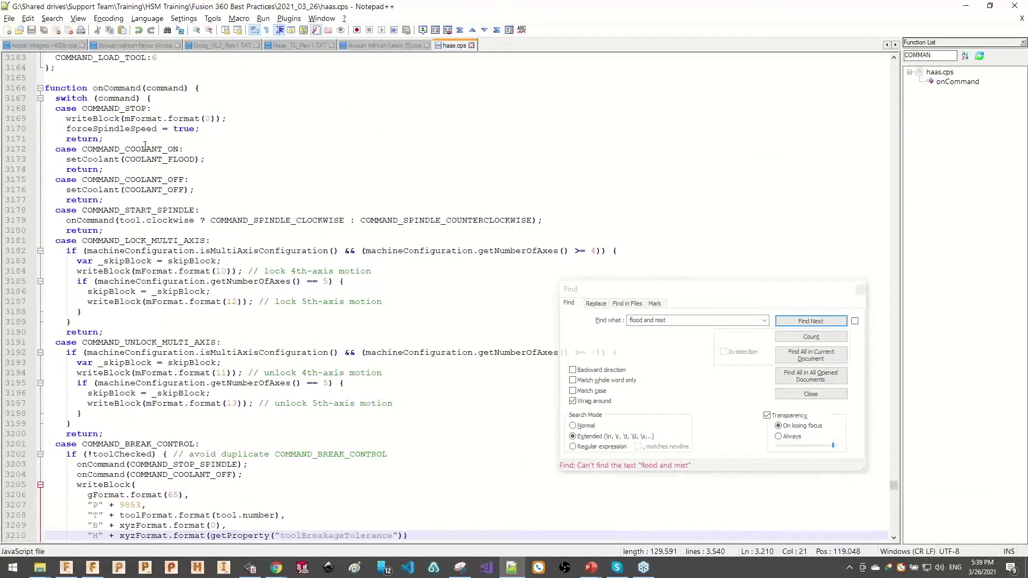
scroll(144, 300, "down", 6)
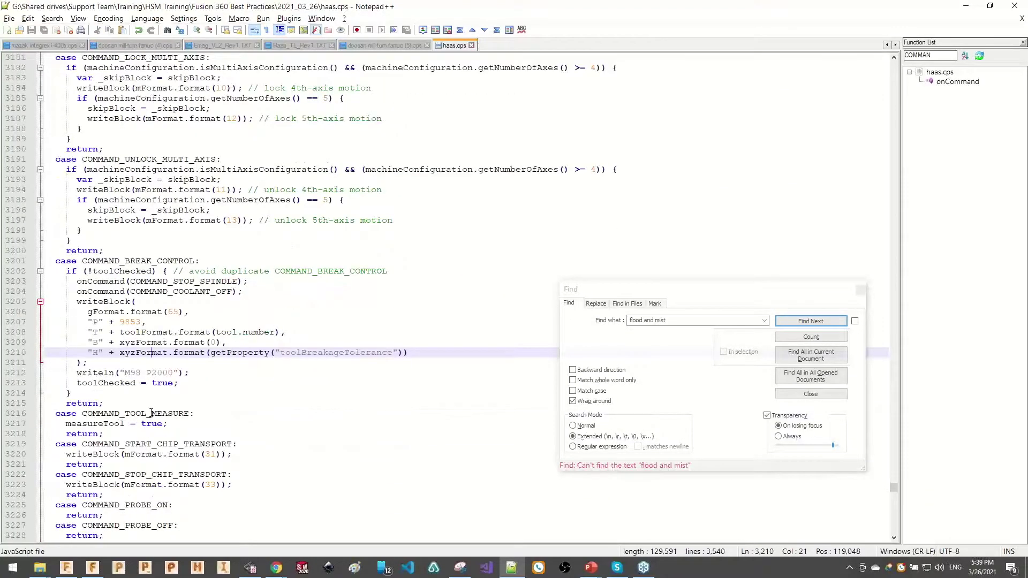
double_click(149, 416)
scroll(145, 399, "down", 4)
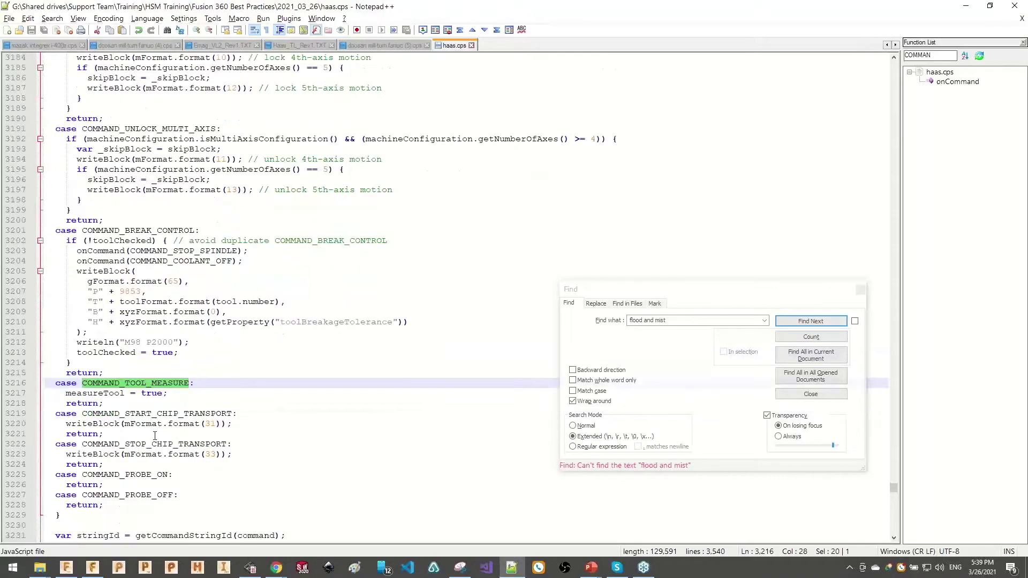
left_click(143, 385)
double_click(143, 385)
scroll(142, 386, "down", 2)
scroll(201, 420, "up", 19)
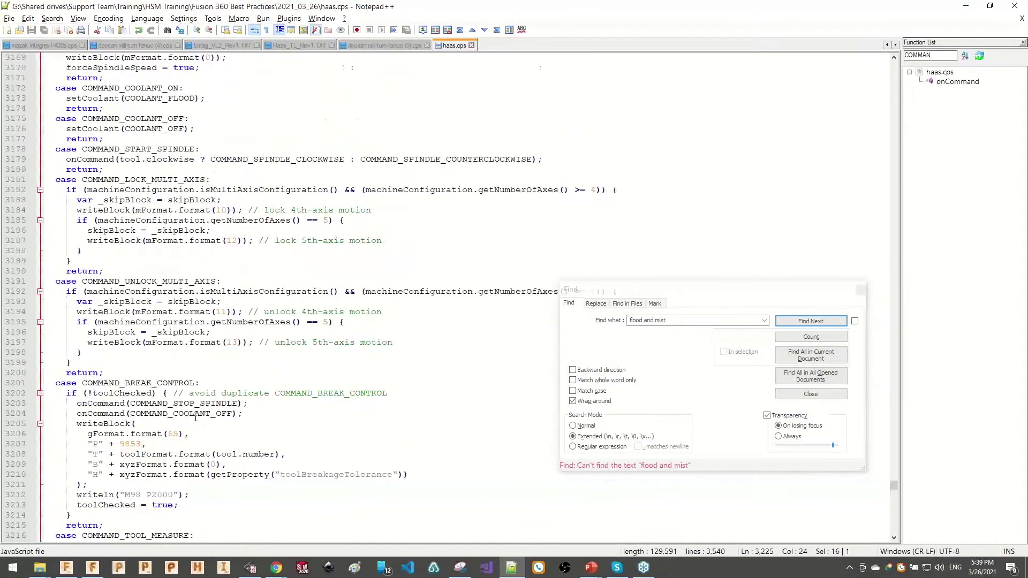
scroll(151, 239, "up", 4)
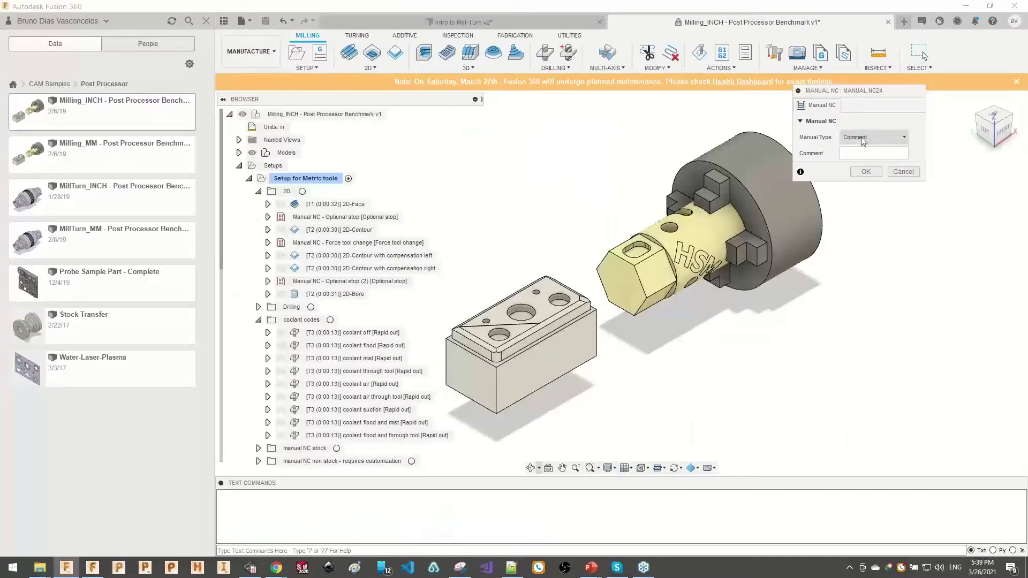
- Back in Fusion 360, create a Pass through Manual NC with a message starting "M00 (This is a message that I want t" and place it after 2D-Face
left_click(873, 137)
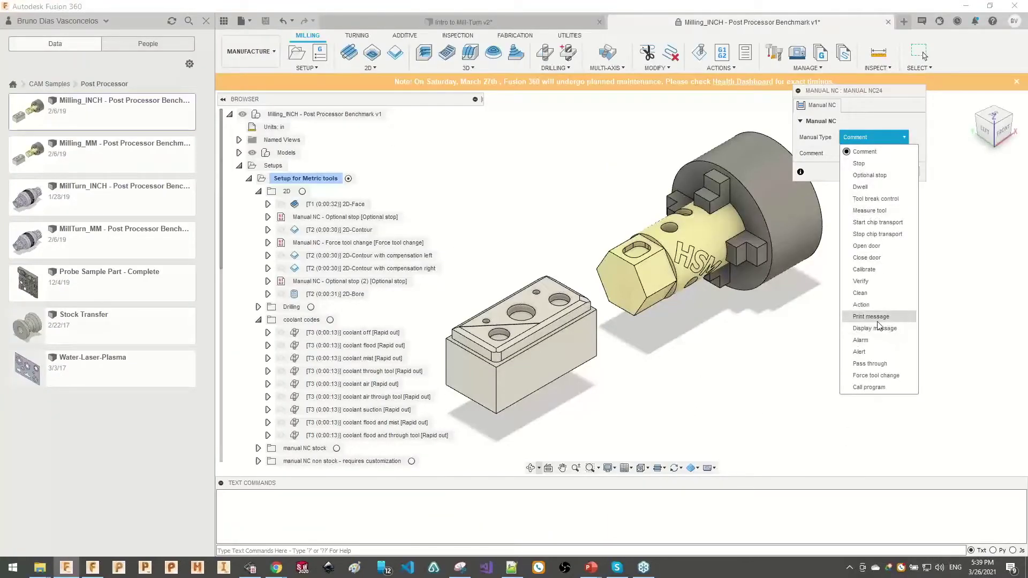
left_click(873, 364)
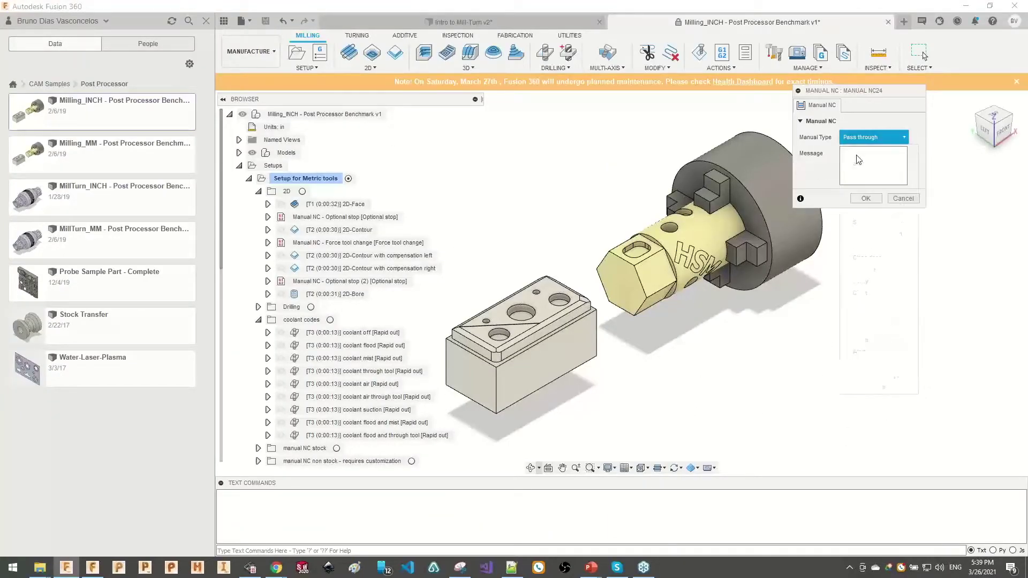
left_click(873, 137)
left_click(874, 366)
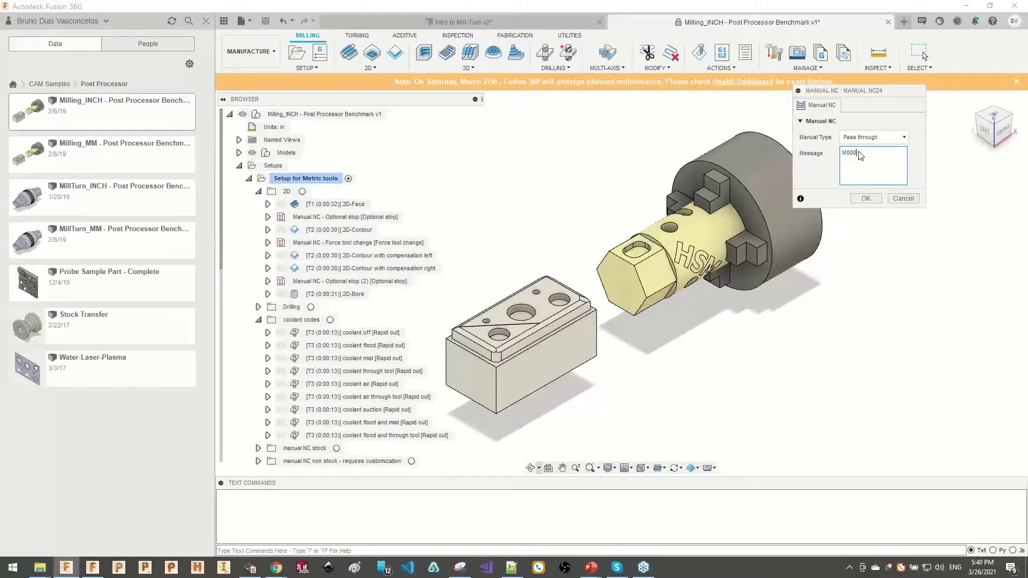
type("This")
type("t I want t")
left_click(865, 198)
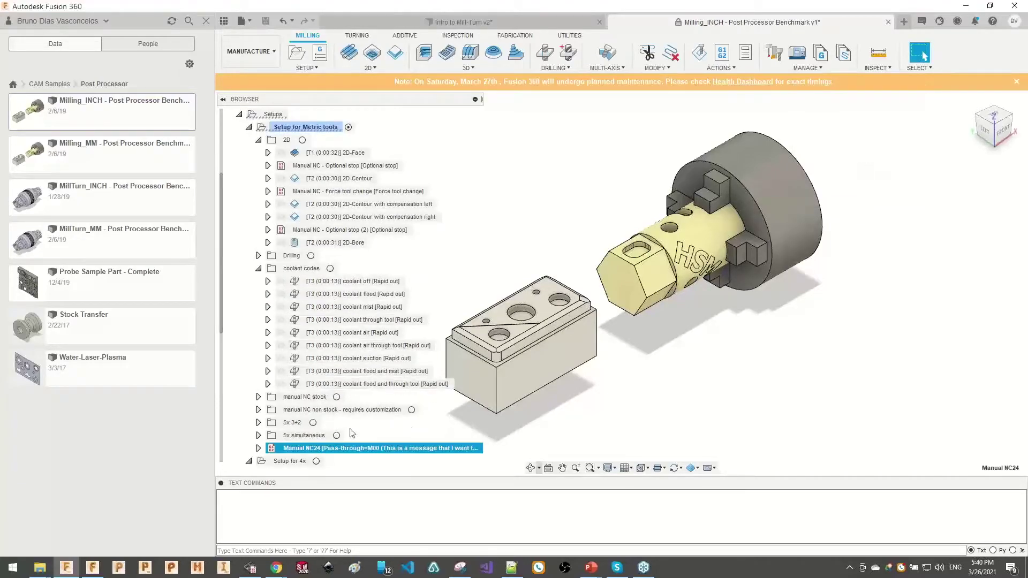
left_click_drag(333, 153, 332, 153)
left_click(324, 154)
left_click(324, 166, "ctrl")
left_click(323, 193, "ctrl")
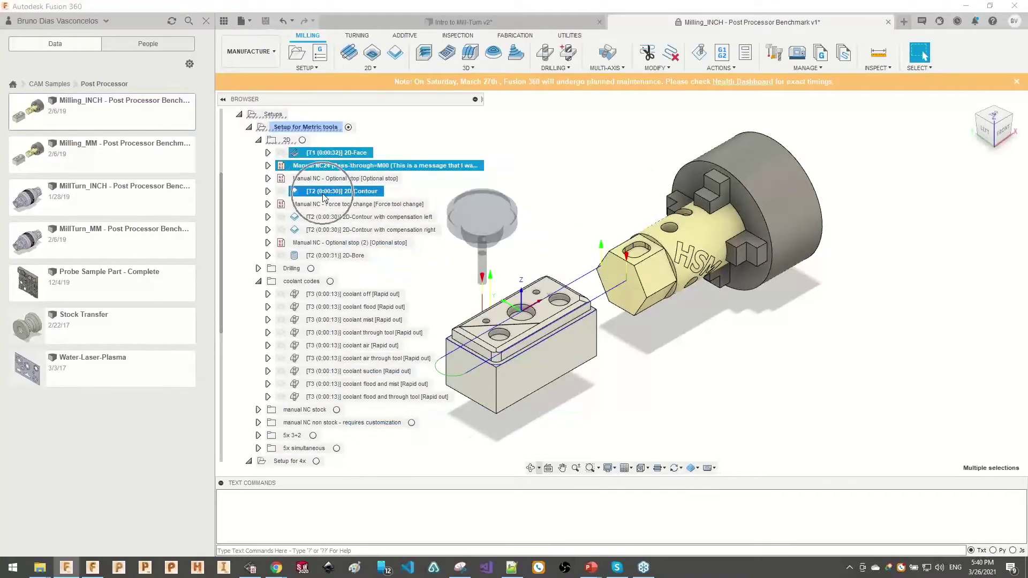
right_click(335, 195)
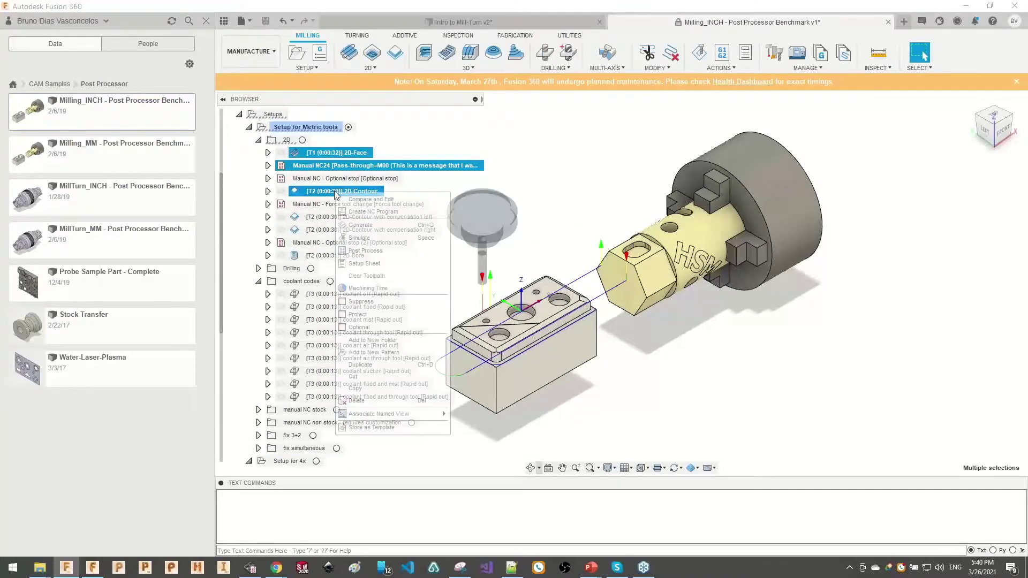
left_click(371, 251)
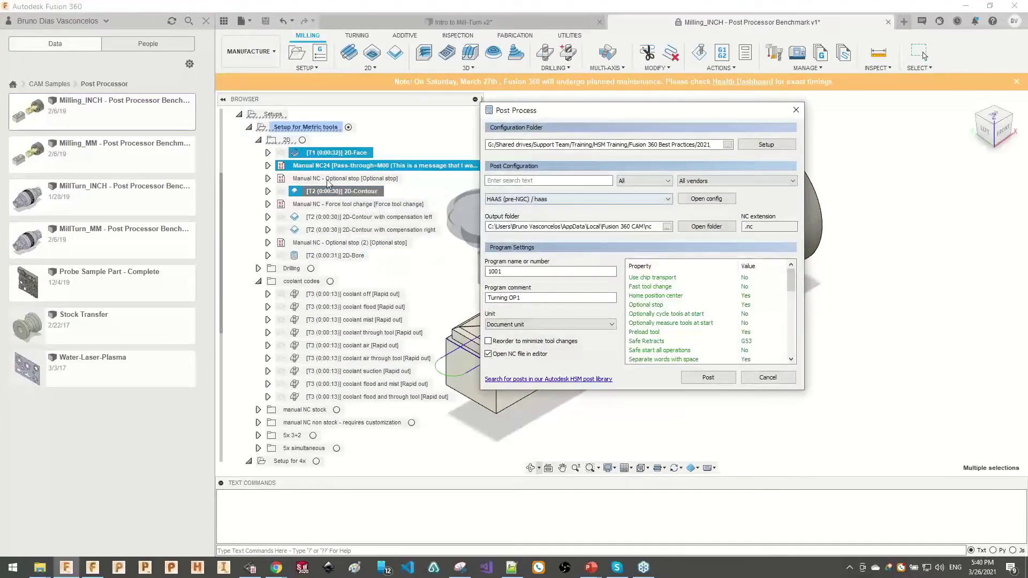
left_click(795, 111)
- Post only the pass-through Manual NC as program 1001, using the Dumper / dump configuration from the cloud posts
left_click(351, 167)
right_click(358, 170)
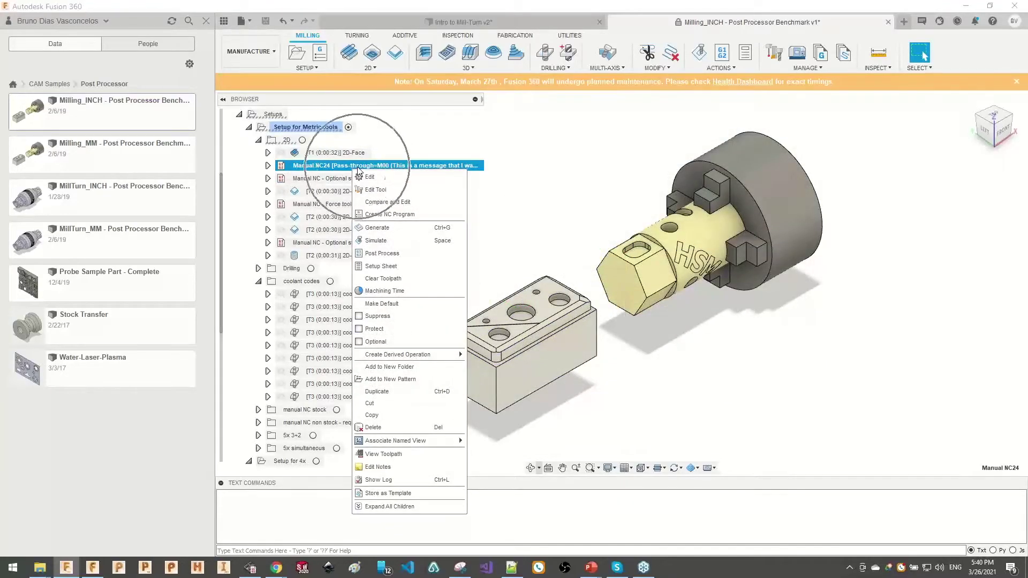
left_click(386, 255)
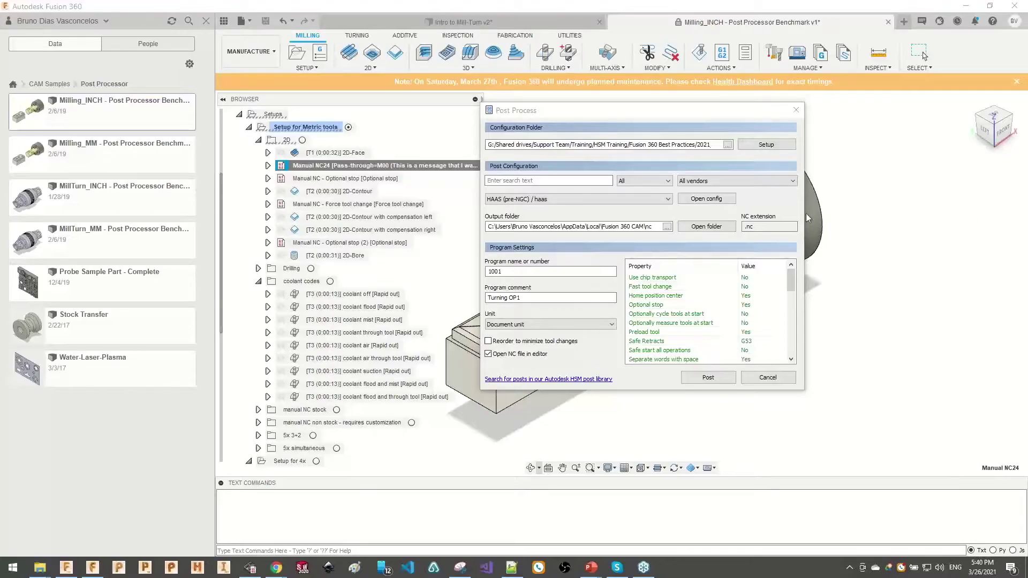
left_click(771, 145)
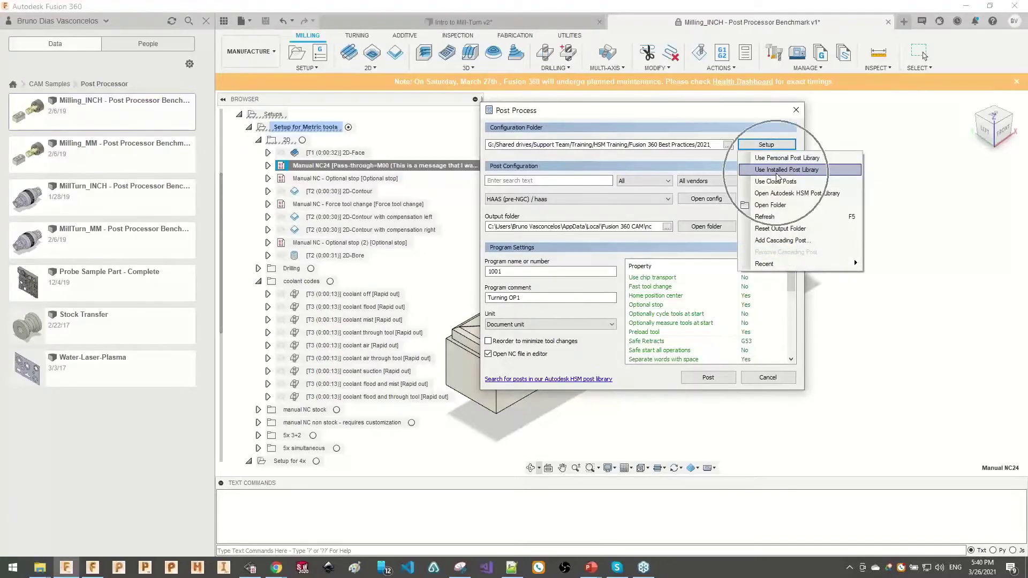
left_click(775, 181)
left_click(548, 180)
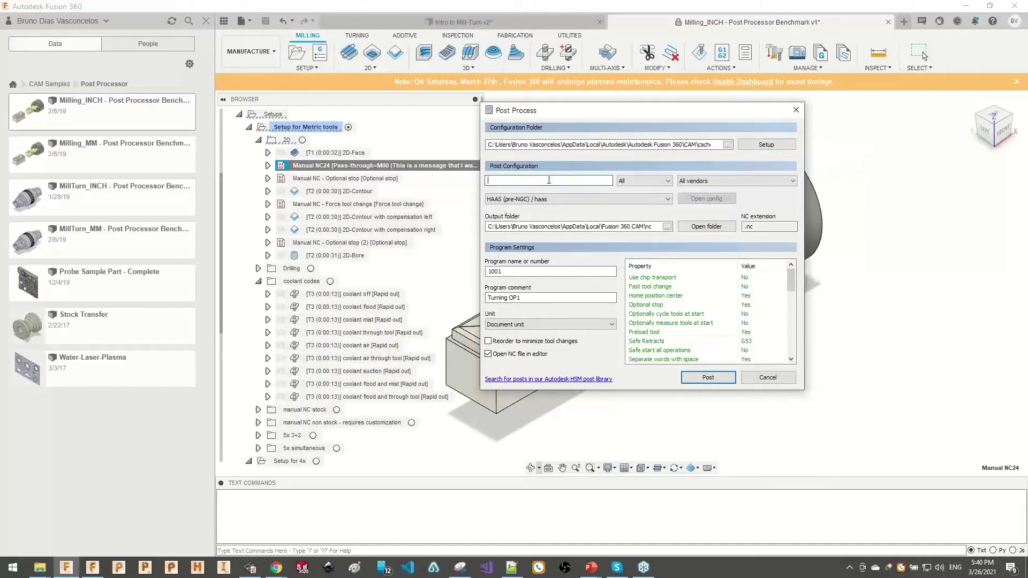
type("dump")
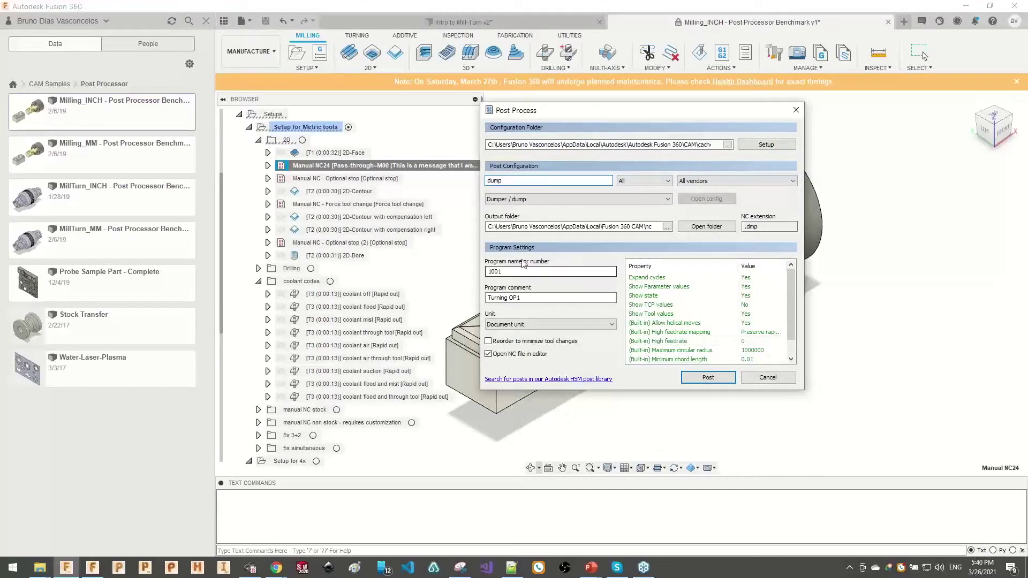
left_click(712, 378)
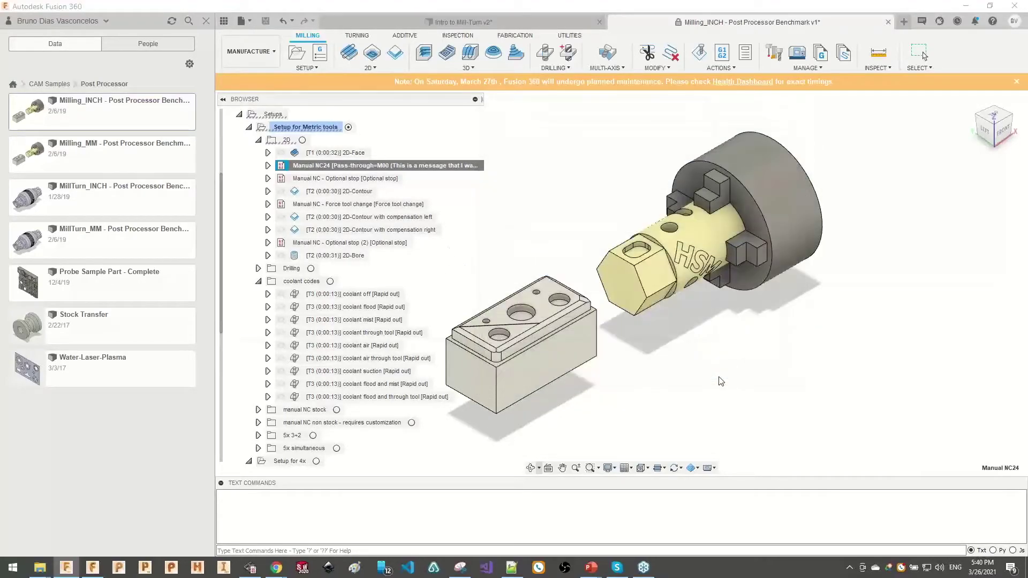
key("Return")
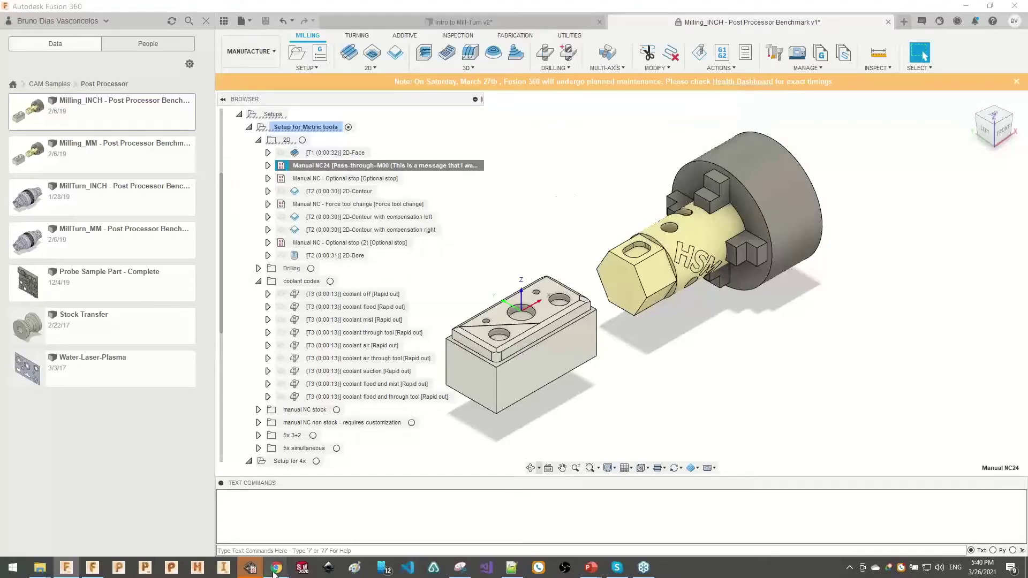
- Switch to the NC editor and examine the onPassThrough call and its message argument in 1001.dmp
left_click(251, 567)
left_click(554, 316)
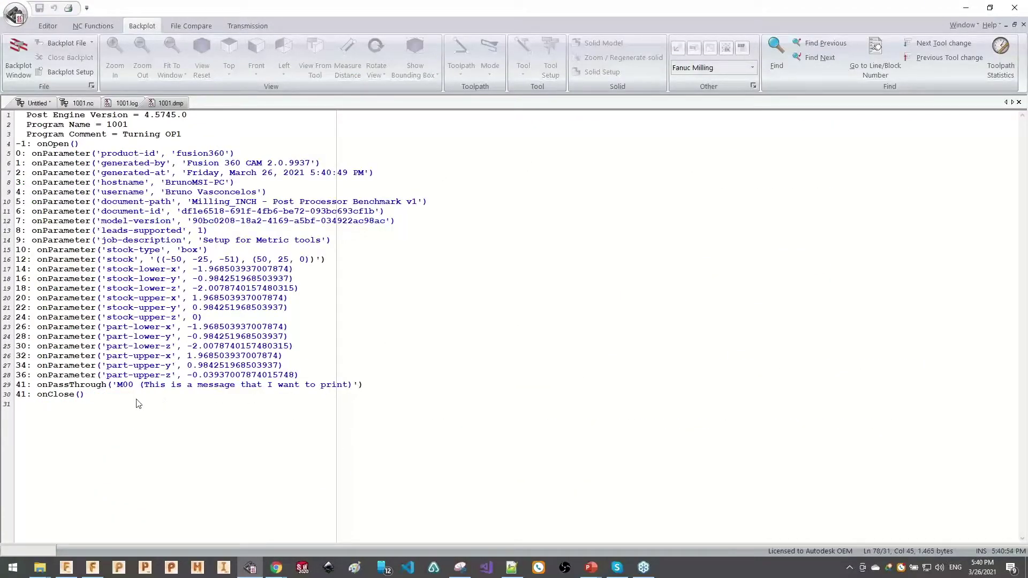
double_click(105, 385)
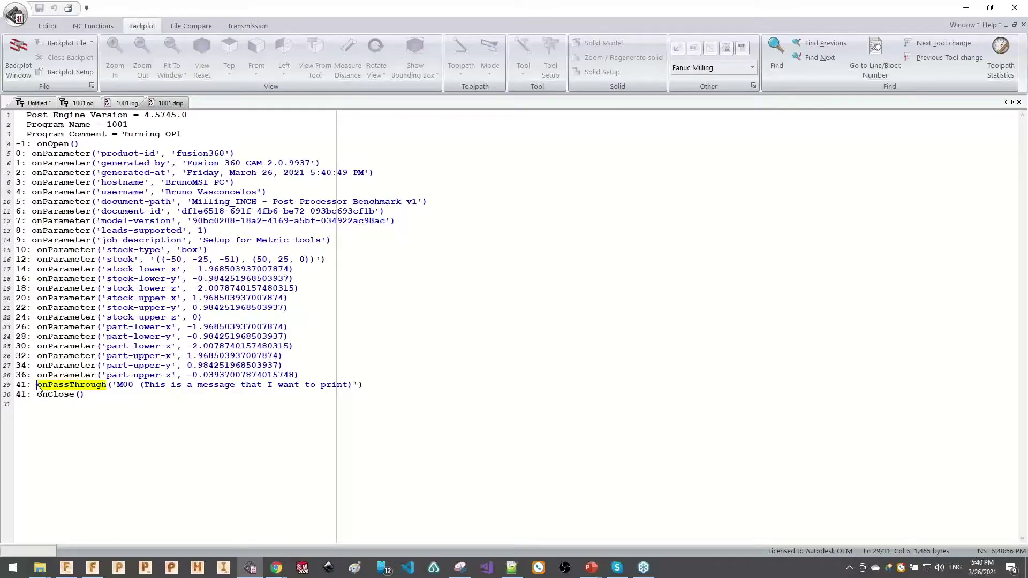
left_click_drag(106, 387, 38, 386)
left_click(113, 389)
left_click_drag(112, 388, 352, 390)
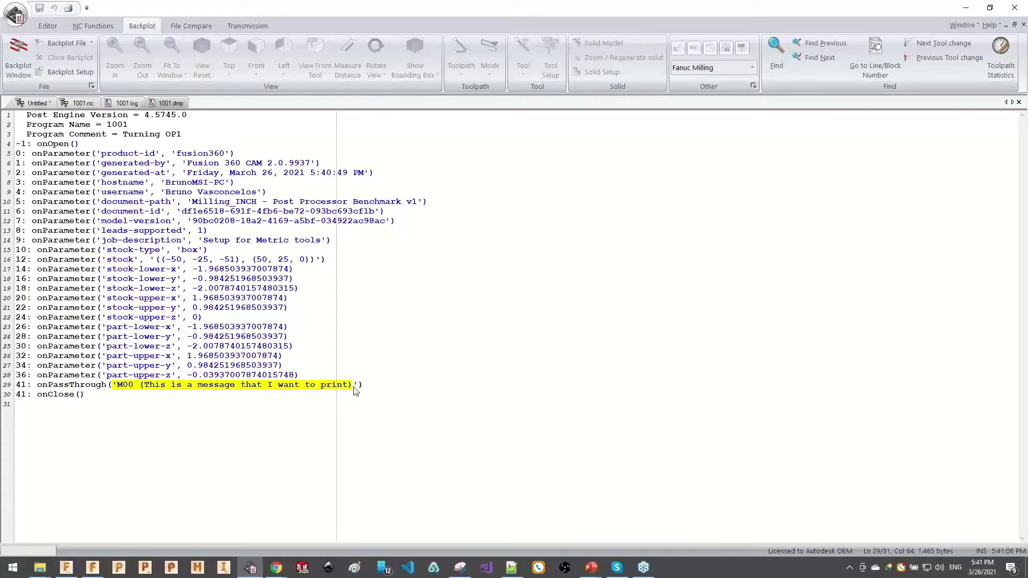
left_click_drag(37, 386, 108, 387)
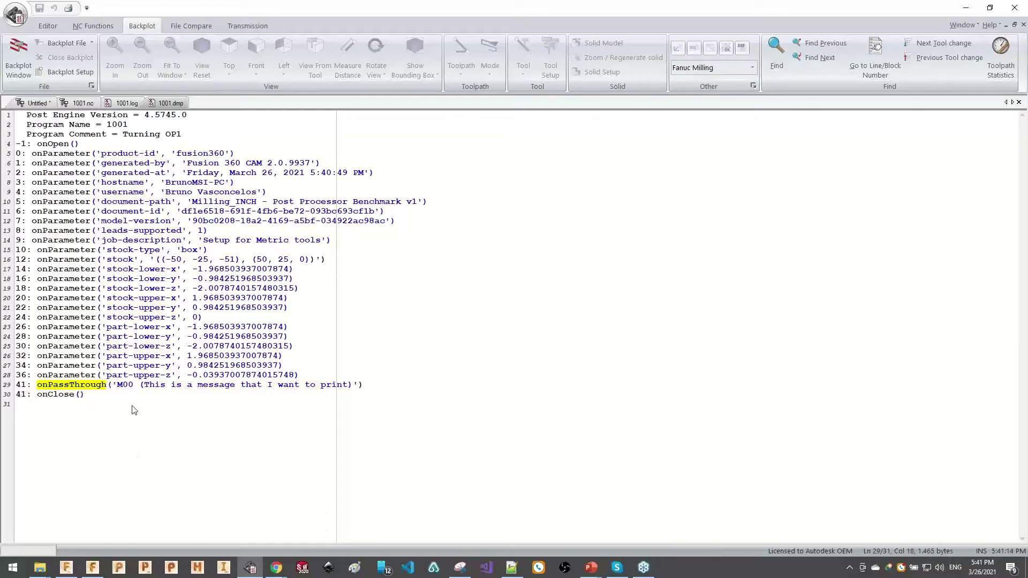
- Switch to haas.cps in Notepad++, search its functions for "pas", and clear the search
left_click(512, 567)
scroll(142, 376, "down", 2)
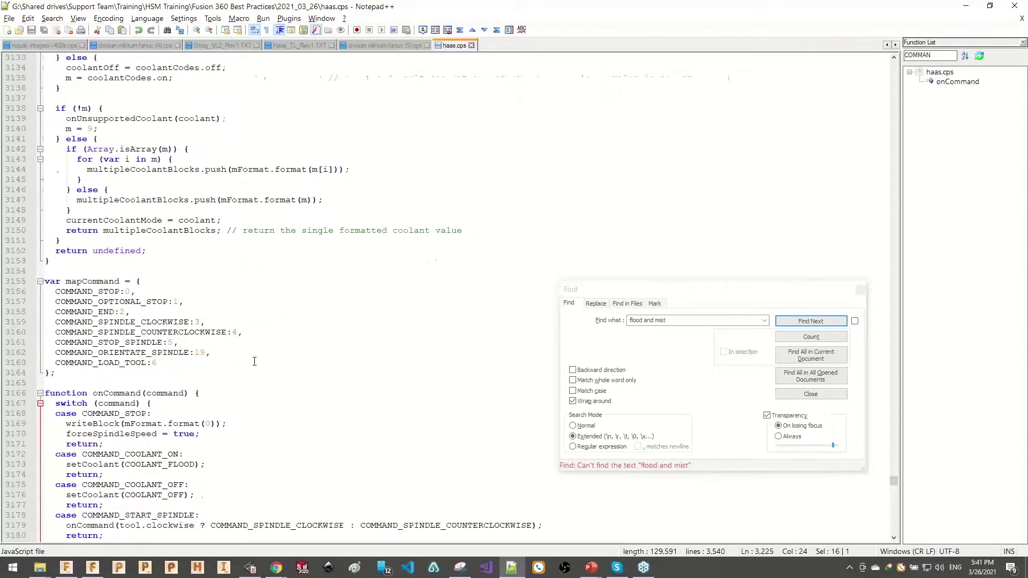
left_click_drag(932, 56, 905, 55)
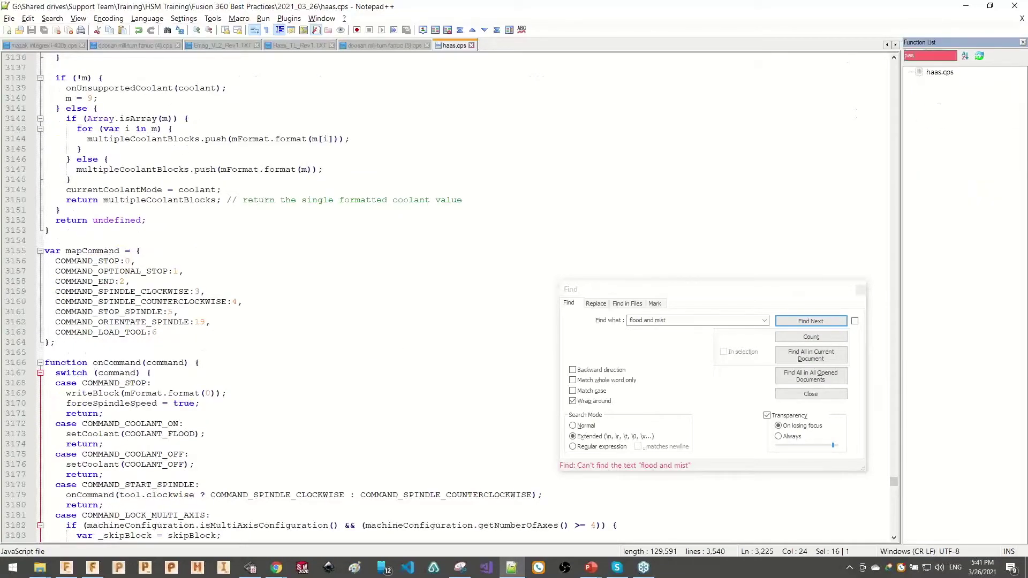
key("BackSpace")
- Highlight an onParameter call in the dump file, return to haas.cps and go to its onParameter function
key("alt+Tab")
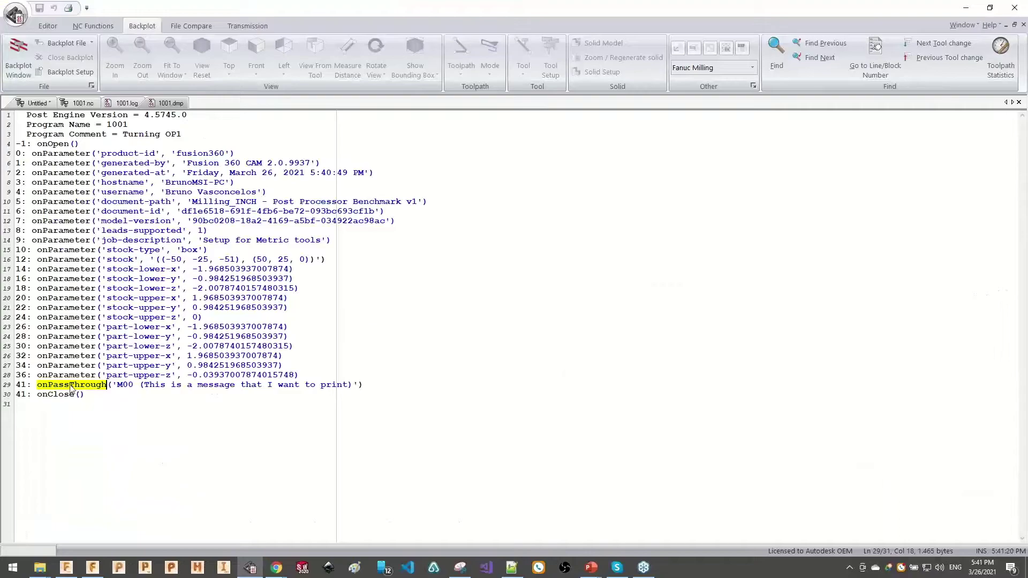
left_click_drag(95, 376, 37, 376)
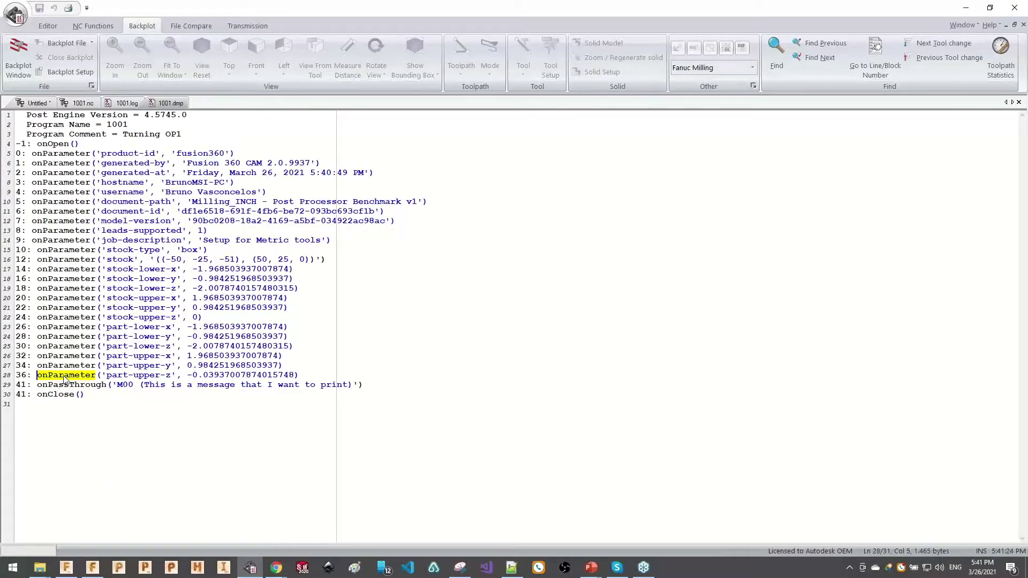
key("alt+Tab")
type("on")
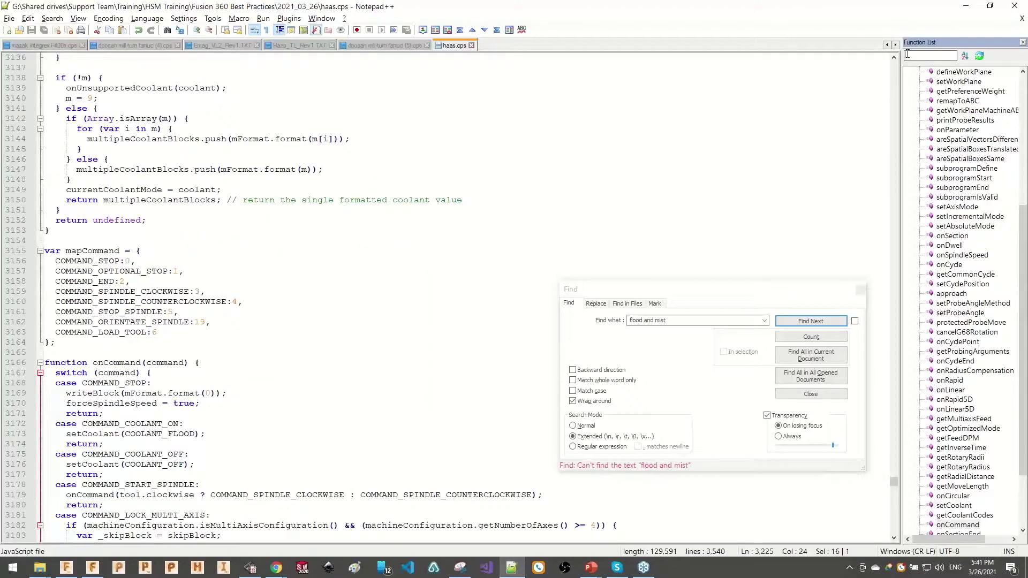
type("para")
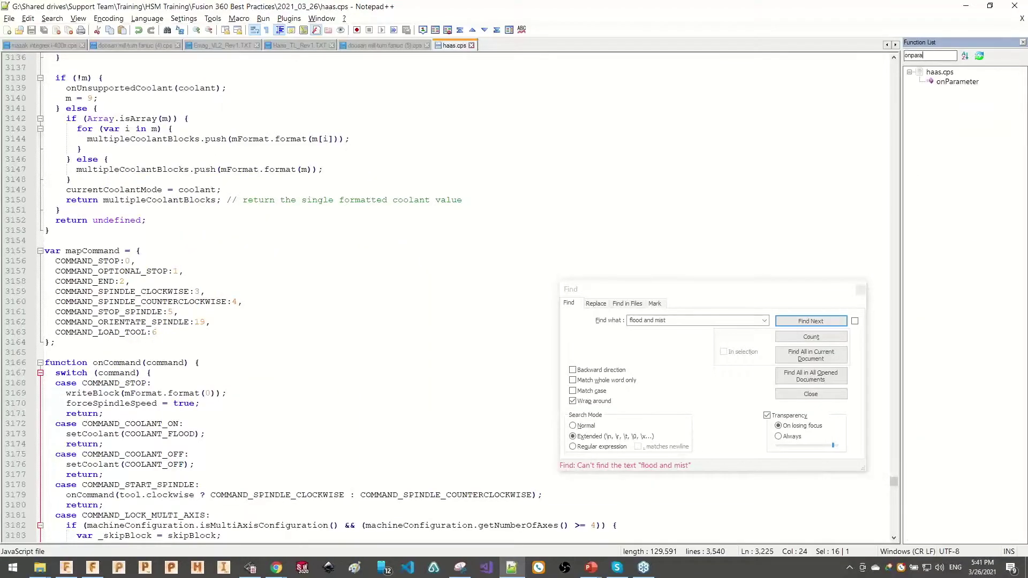
double_click(956, 81)
- Copy the whole onParameter function in haas.cps and paste a duplicate directly below the original
double_click(122, 303)
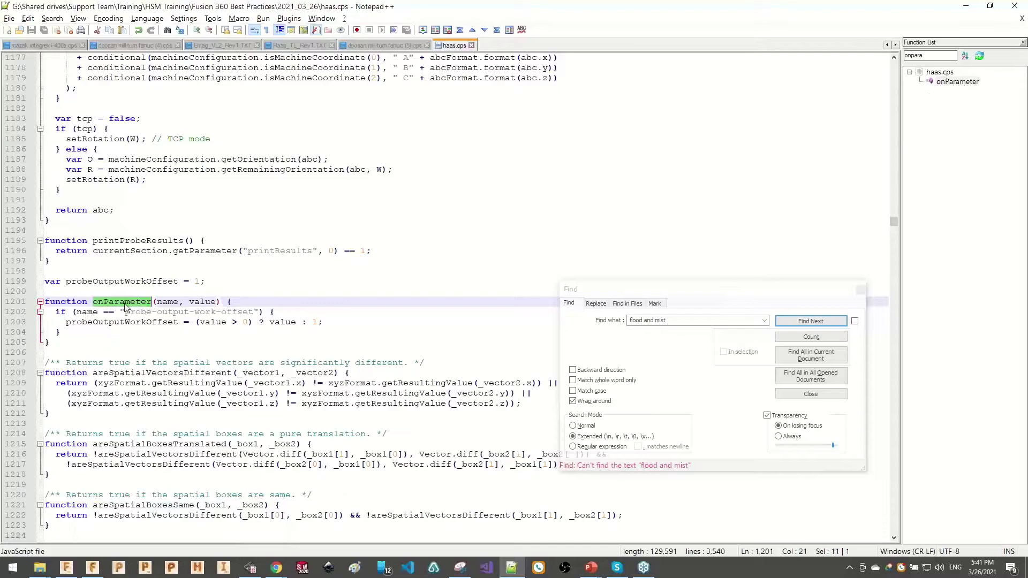
left_click_drag(243, 300, 41, 302)
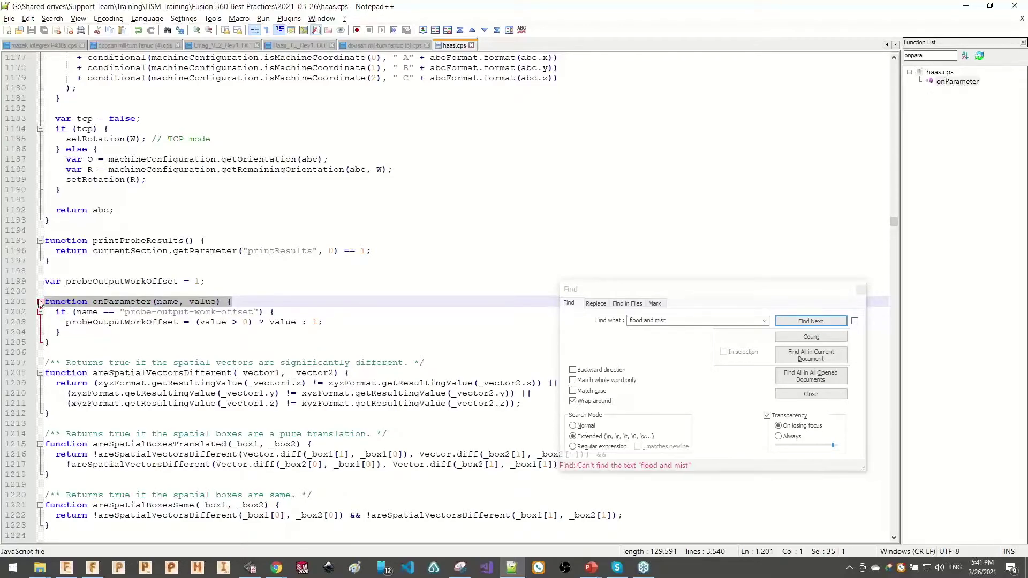
left_click(57, 341)
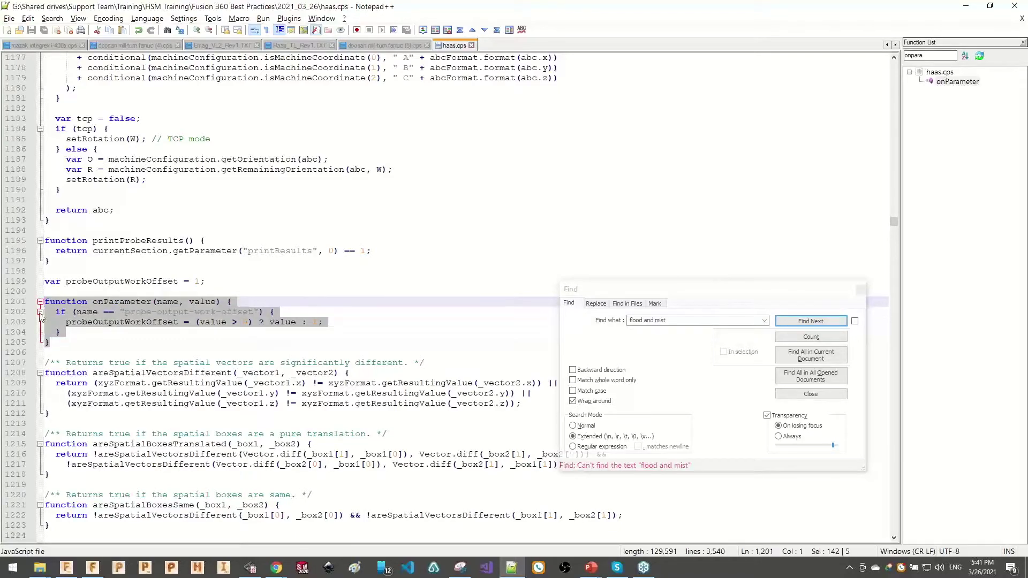
left_click(56, 343)
type("function onParameter(name, value) {   if (name == \"probe-output-work-offset\") {     probeOutputWorkOffset = (value > 0) ? value : 1;   } }")
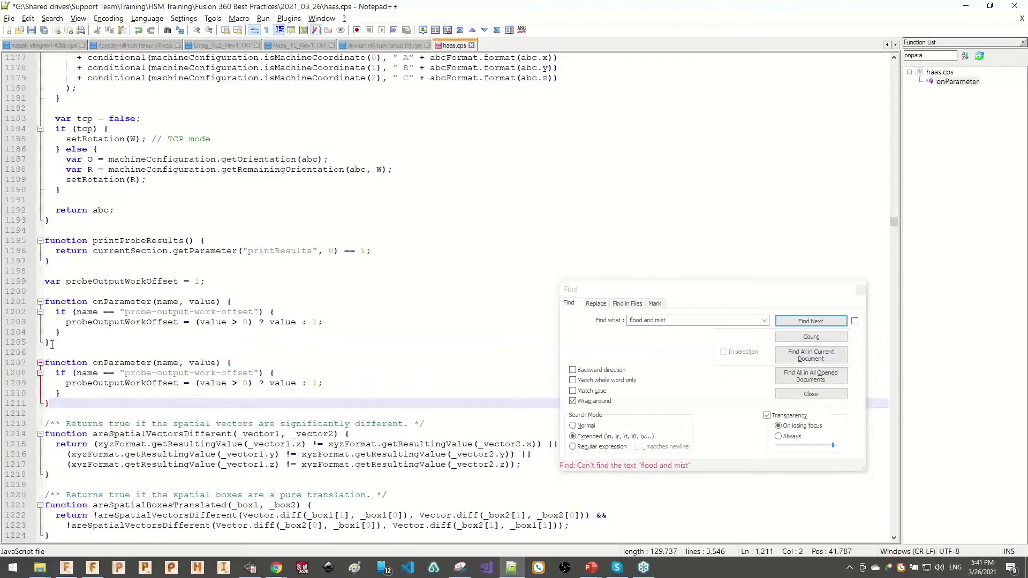
- Rename the duplicated function to onPassThrough, copying the name from the dump file, and save haas.cps
double_click(120, 364)
key("alt+Tab")
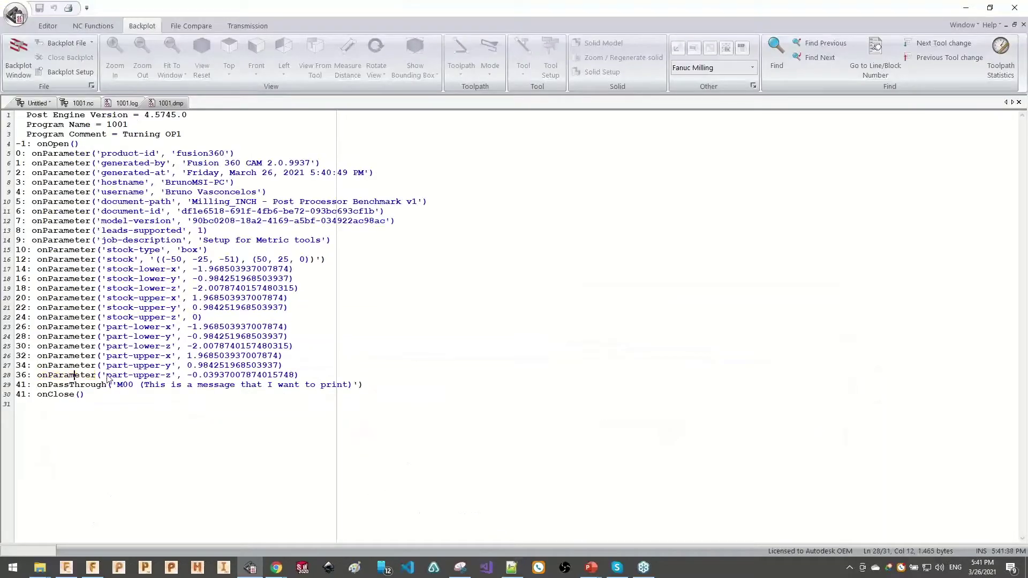
left_click_drag(106, 386, 37, 387)
key("ctrl+c")
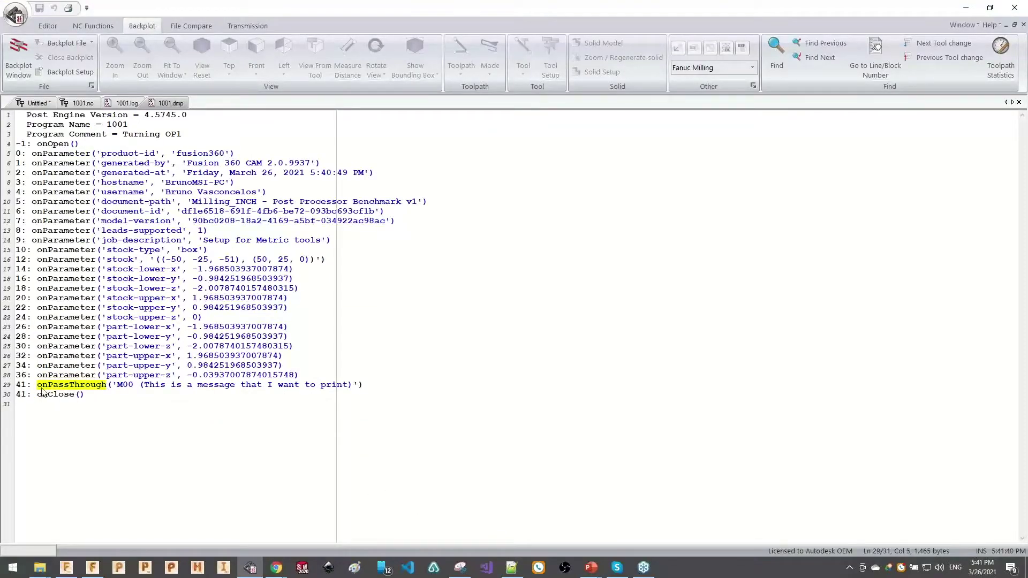
key("alt+Tab")
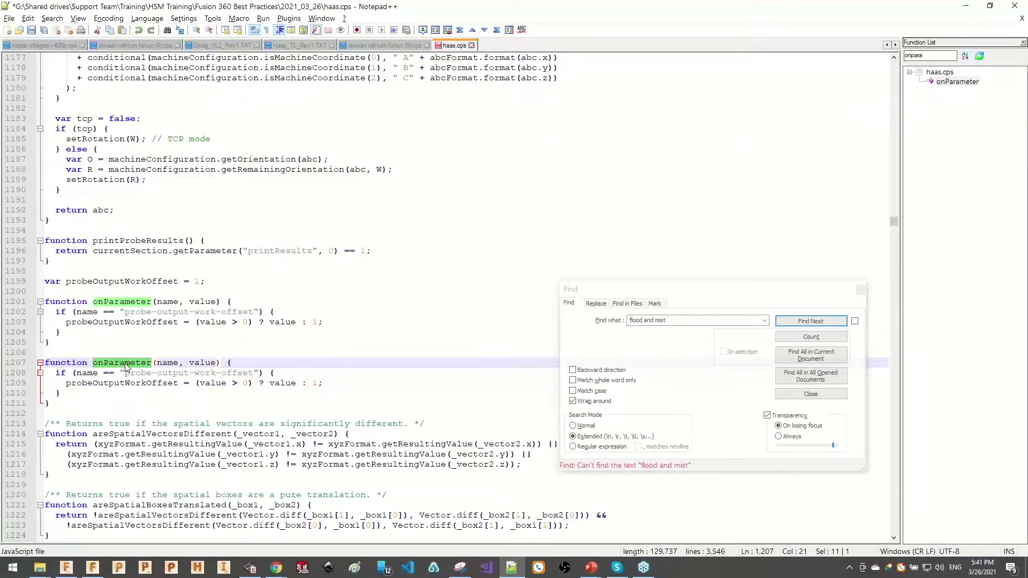
key("ctrl+v")
key("ctrl+s")
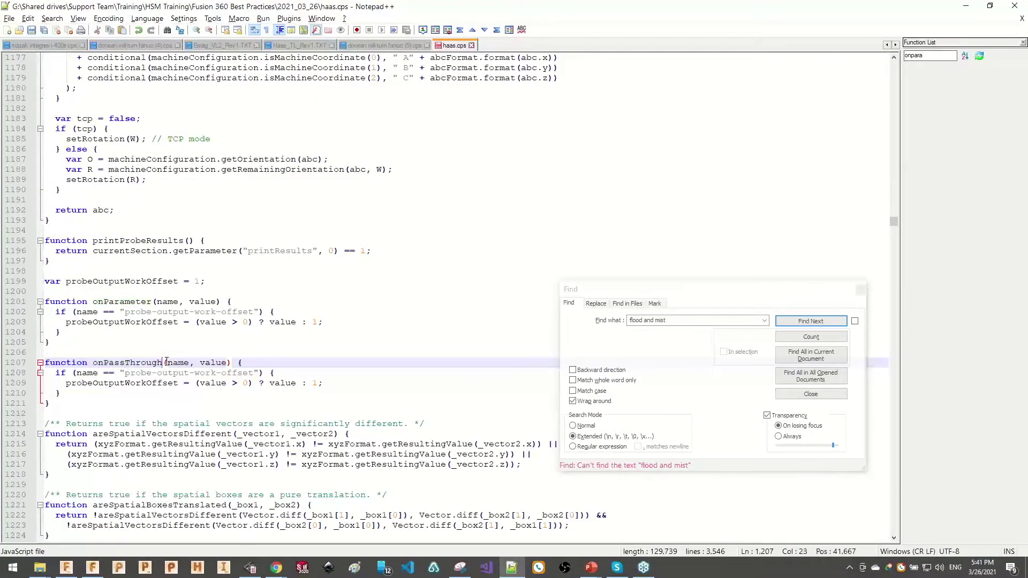
- Delete the copied if-block from onPassThrough and start its new body with "writeln("
left_click_drag(61, 393, 3, 373)
key("BackSpace")
key("BackSpace")
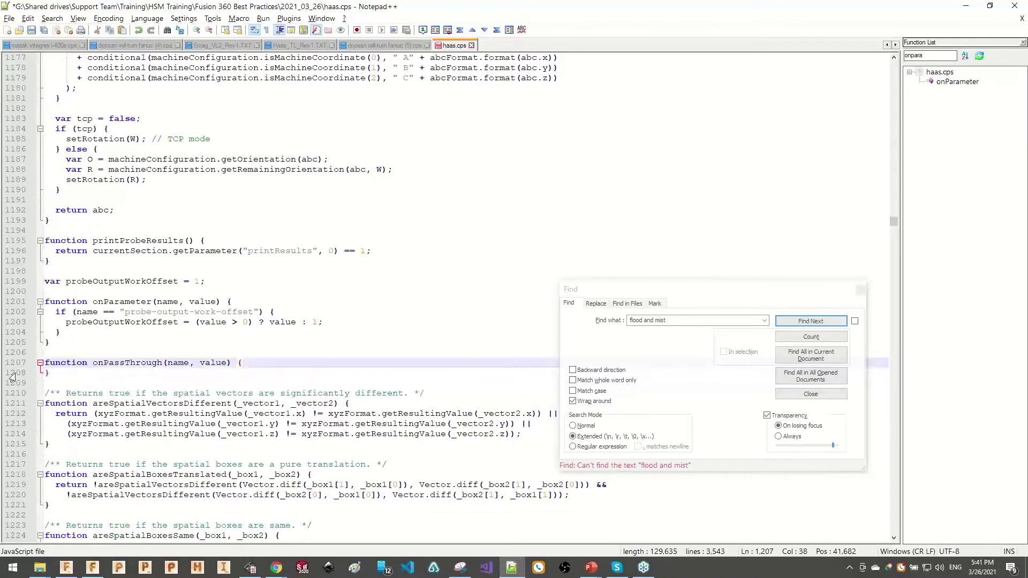
key("Return")
key("Tab")
type("wwriteln(")
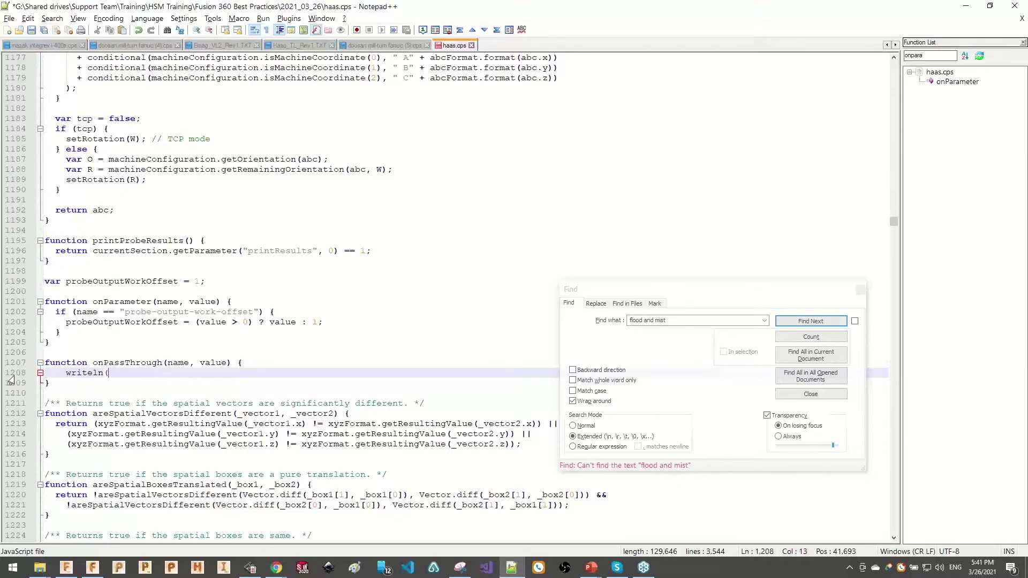
- Compare the message argument of onPassThrough in the dump with the name and value arguments in the haas.cps definition
key("alt+Tab")
left_click(111, 395)
left_click_drag(112, 385, 358, 390)
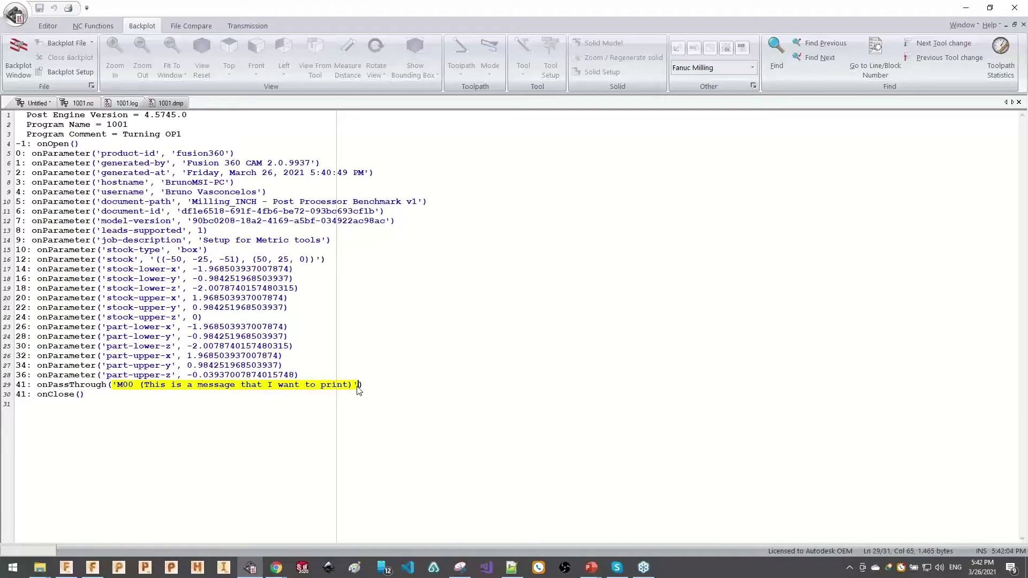
key("alt+Tab")
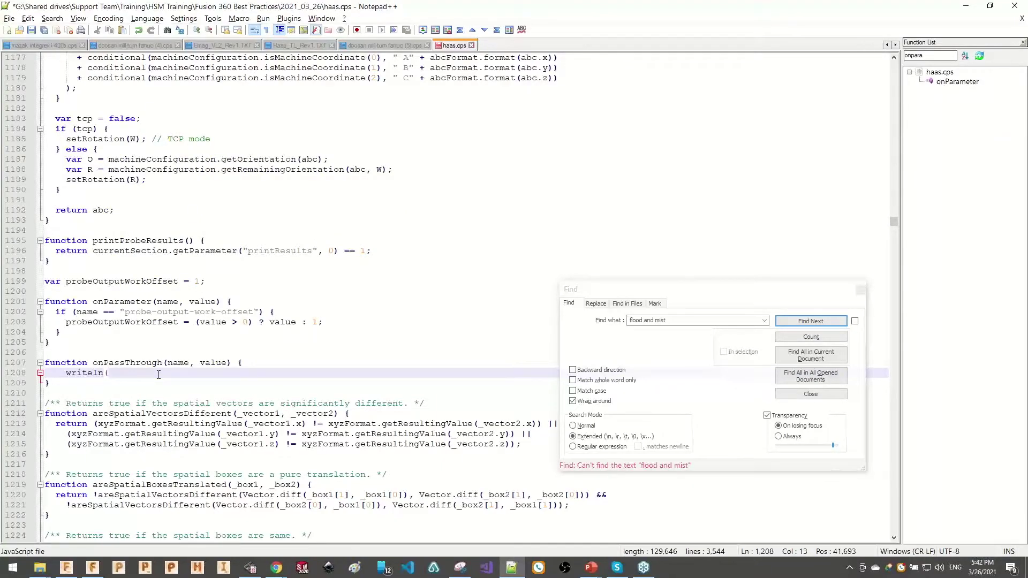
left_click_drag(200, 365, 169, 364)
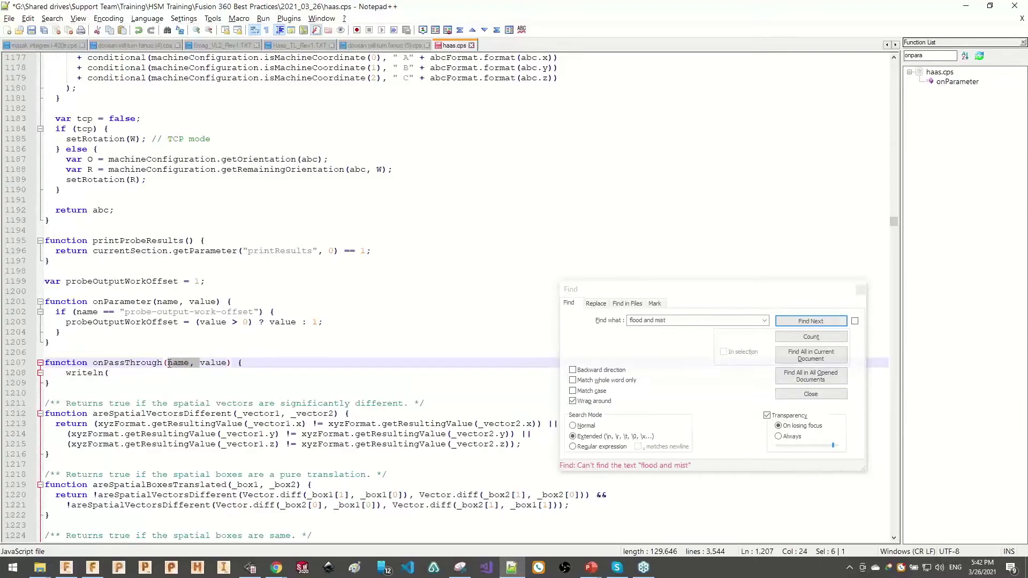
left_click_drag(167, 364, 232, 364)
left_click(170, 366)
- Compare onParameter's name and value arguments with the part-upper-z call in the dump, and with the single onPassThrough message
double_click(128, 303)
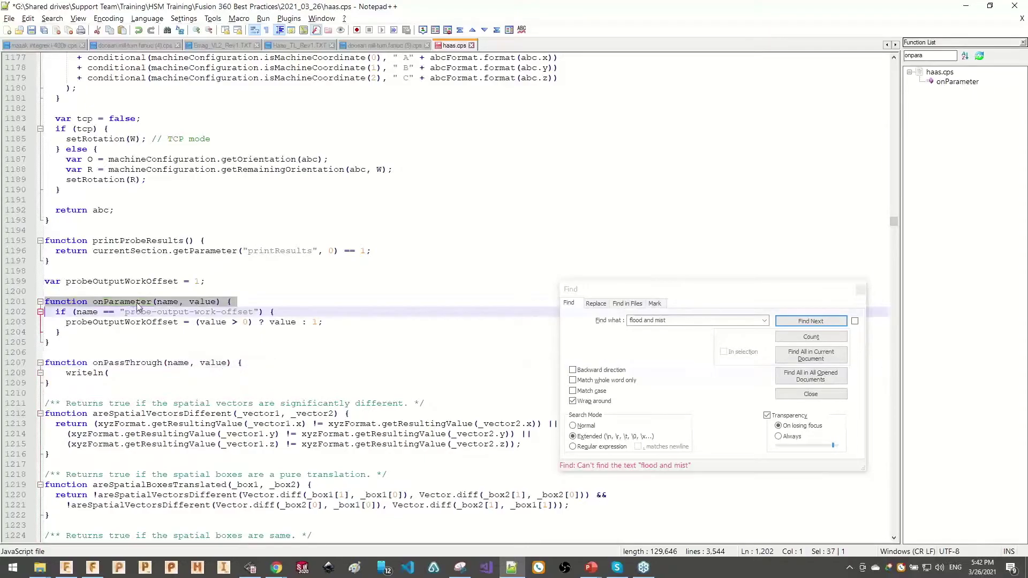
left_click(170, 302)
double_click(169, 302)
double_click(202, 303)
key("alt+Tab")
left_click(191, 375)
left_click_drag(102, 376, 295, 376)
left_click(182, 379)
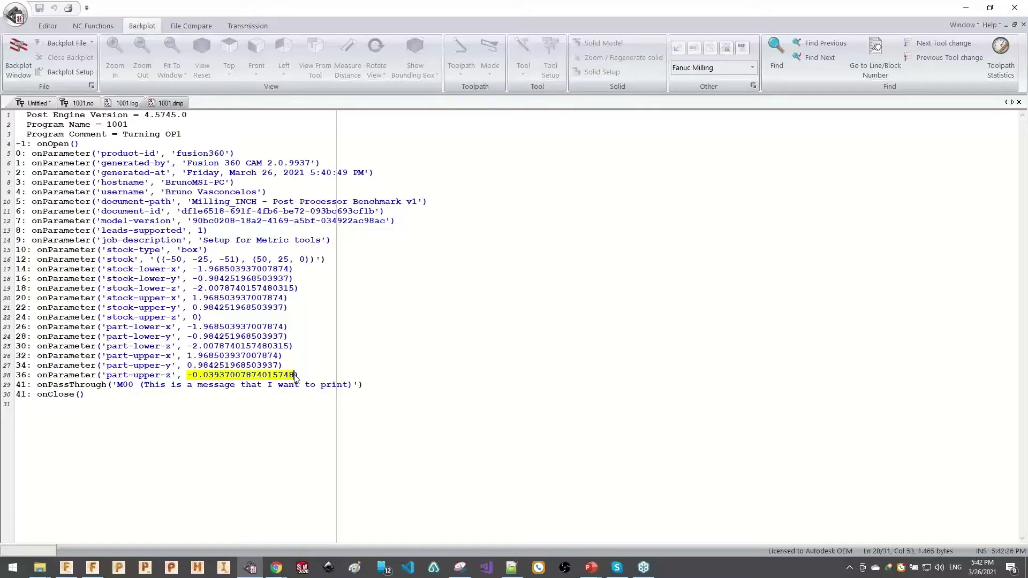
left_click_drag(116, 385, 353, 396)
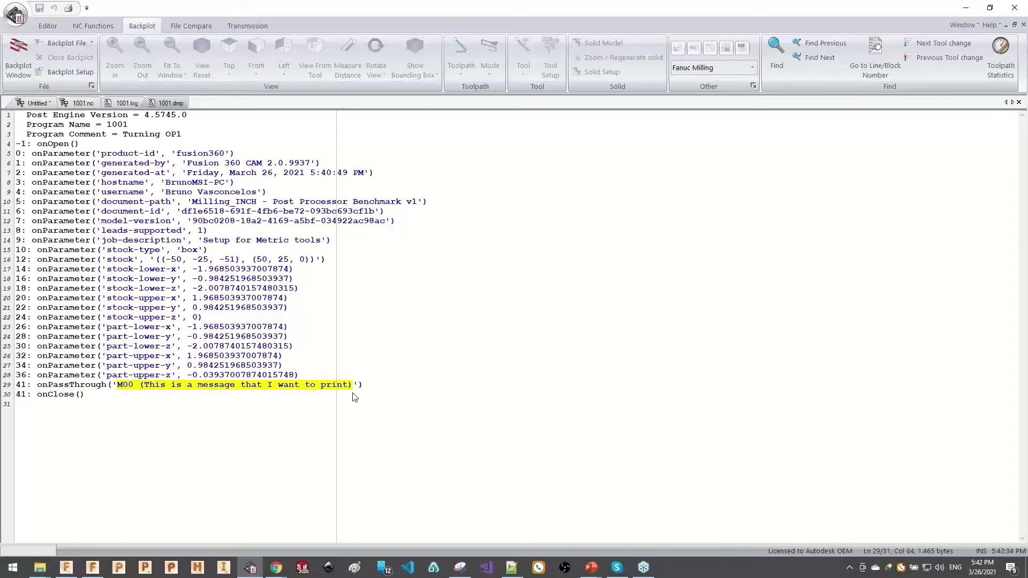
- Remove the name argument from the onPassThrough definition in haas.cps, leaving only value, and save the file
key("alt+Tab")
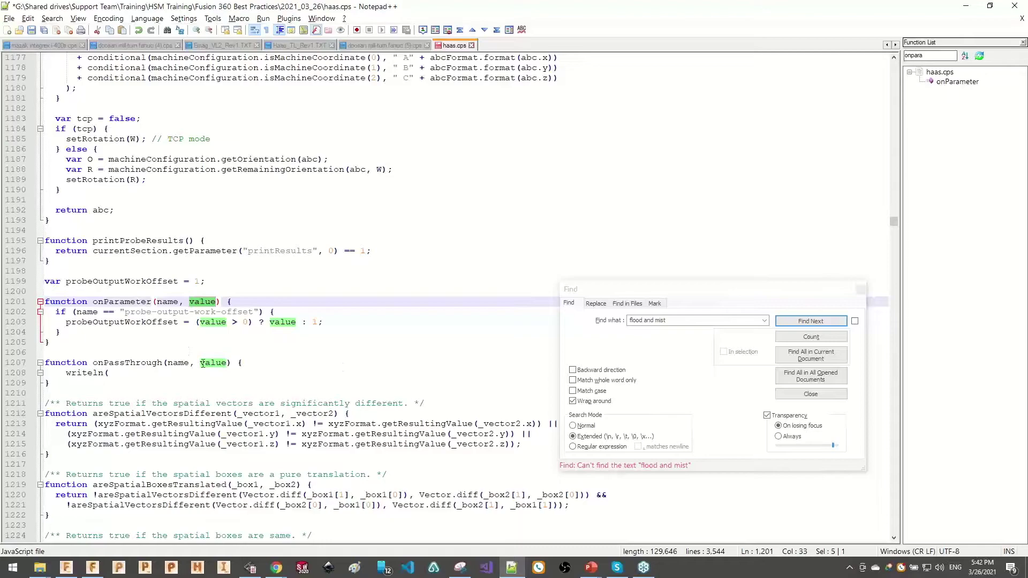
left_click_drag(200, 363, 172, 366)
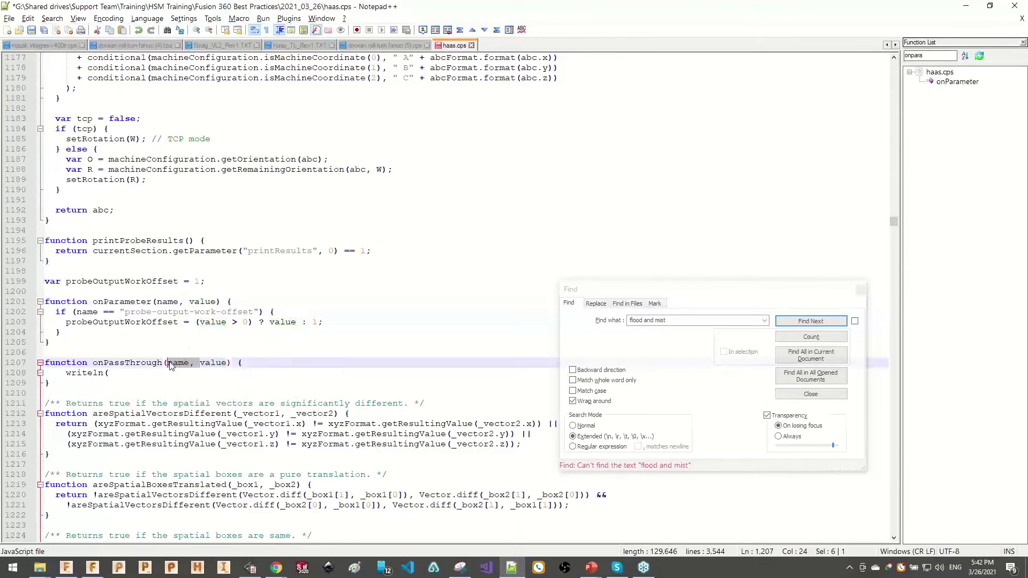
key("Delete")
double_click(181, 363)
key("ctrl+s")
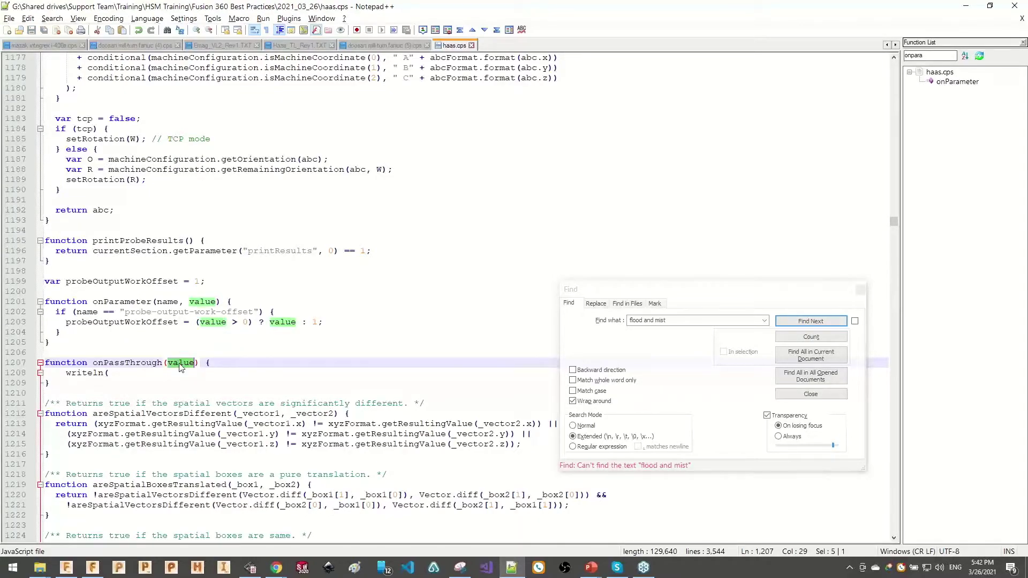
- Try x and abc as onPassThrough's argument name, restore it to value, and save haas.cps
type("x")
key("Escape")
key("BackSpace")
type("abc")
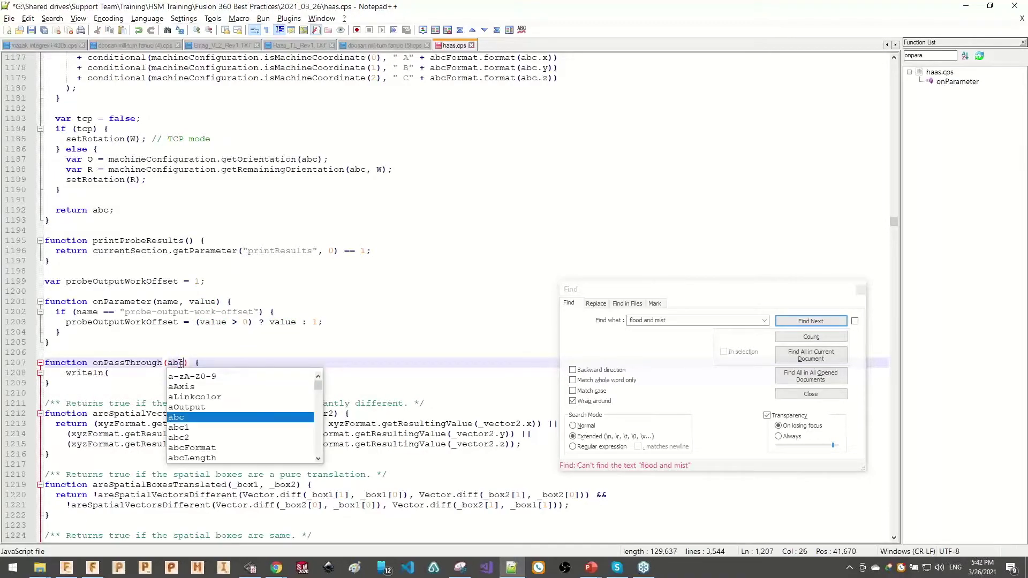
key("BackSpace")
key("BackSpace")
type("value")
key("ctrl+s")
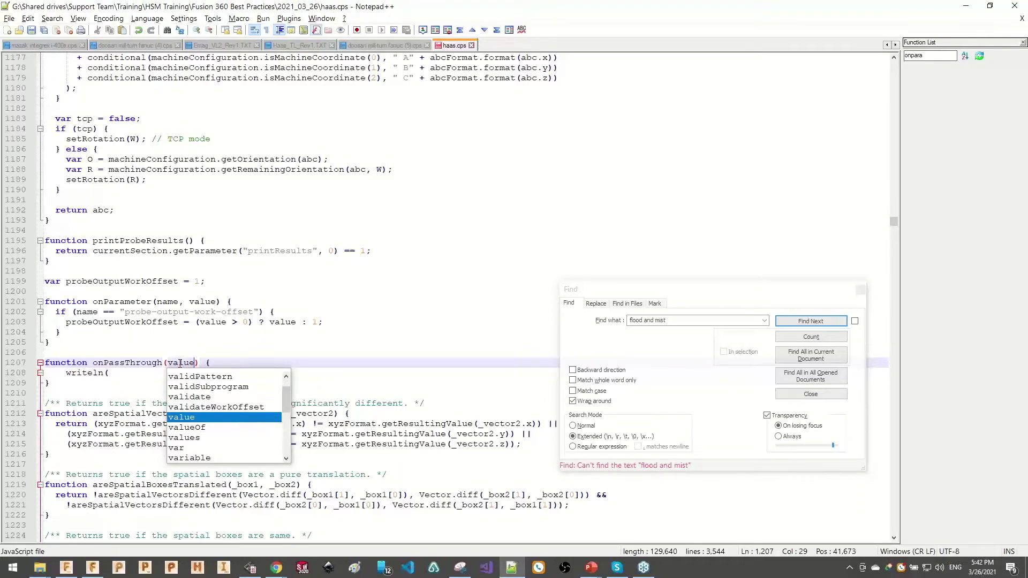
- Complete the onPassThrough body as "writeln(value);", save haas.cps, and switch to Fusion 360
double_click(180, 363)
left_click(139, 375)
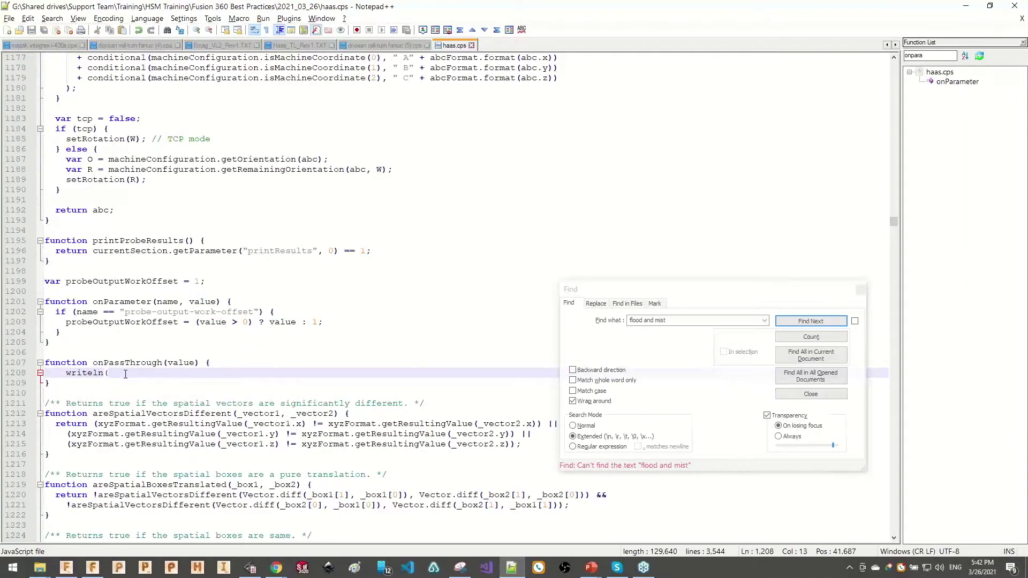
type("value);")
key("ctrl+s")
key("alt+Tab")
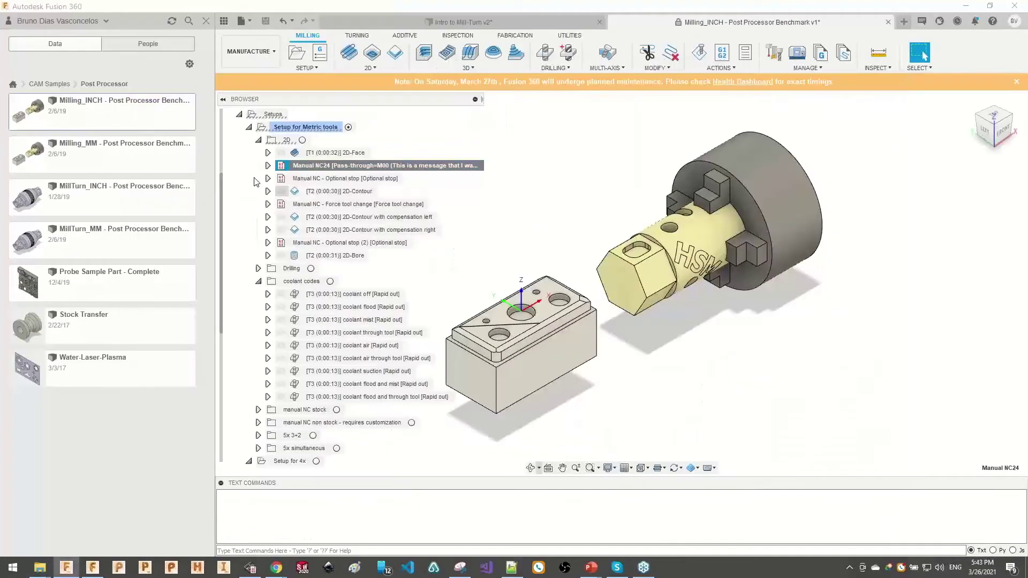
left_click(332, 191, "ctrl")
right_click(328, 193)
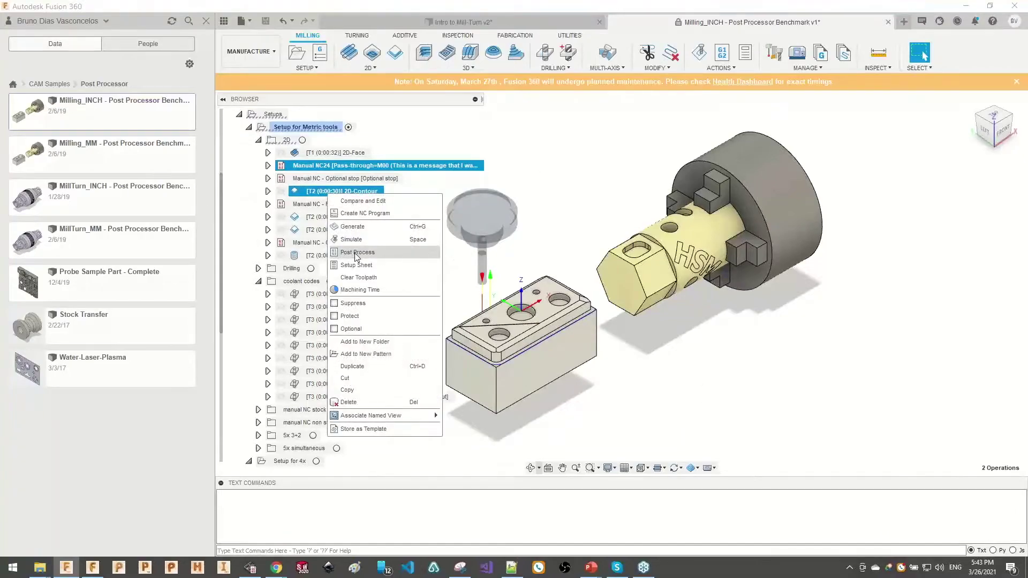
left_click(356, 252)
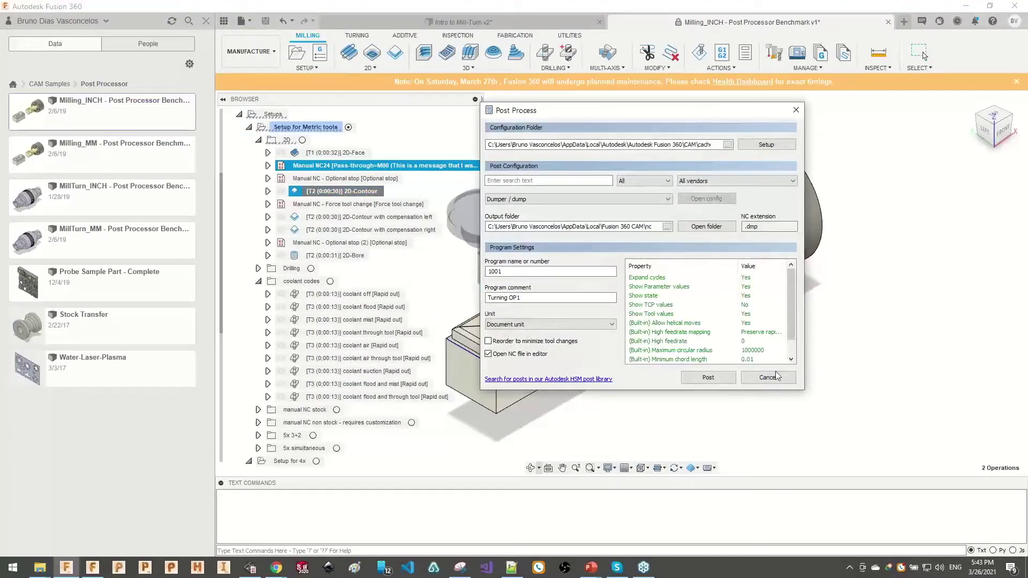
left_click(775, 376)
- Select the 2D-Face operation and the pass-through Manual NC together, and open post processing for them
left_click(336, 152)
left_click(338, 166, "ctrl")
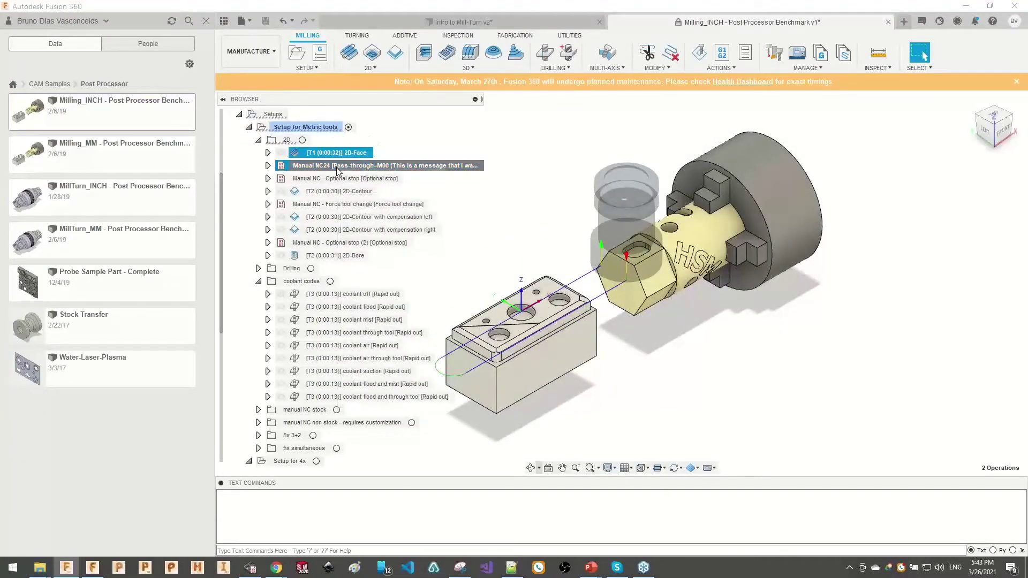
right_click(338, 168)
left_click(369, 239)
left_click(252, 568)
left_click(551, 321)
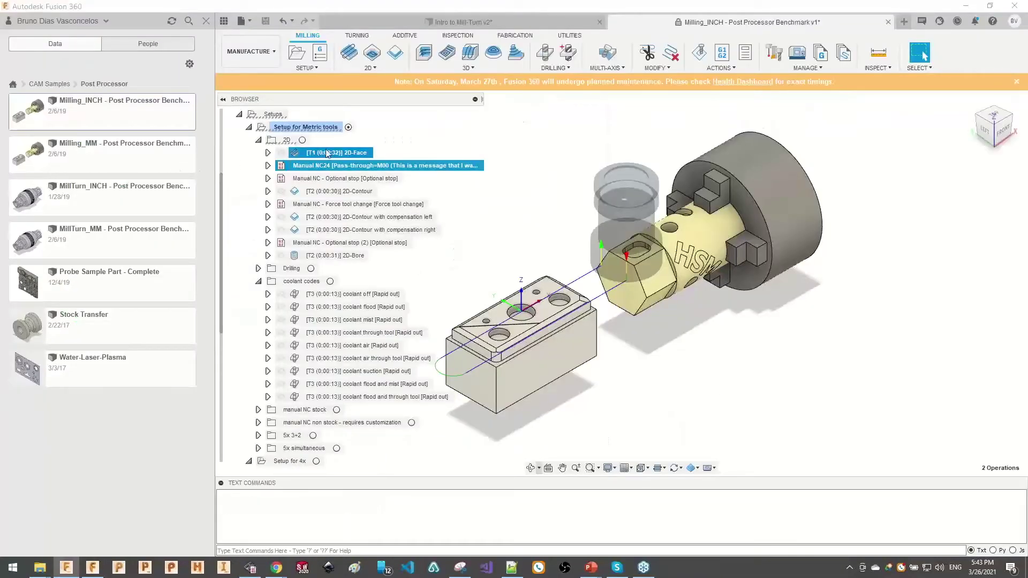
right_click(327, 153)
left_click(357, 208)
- Set the configuration folder to the recent Fusion 360 Best Practices/2021_03_26 folder and choose the HAAS (pre-NGC) / haas post
left_click(766, 144)
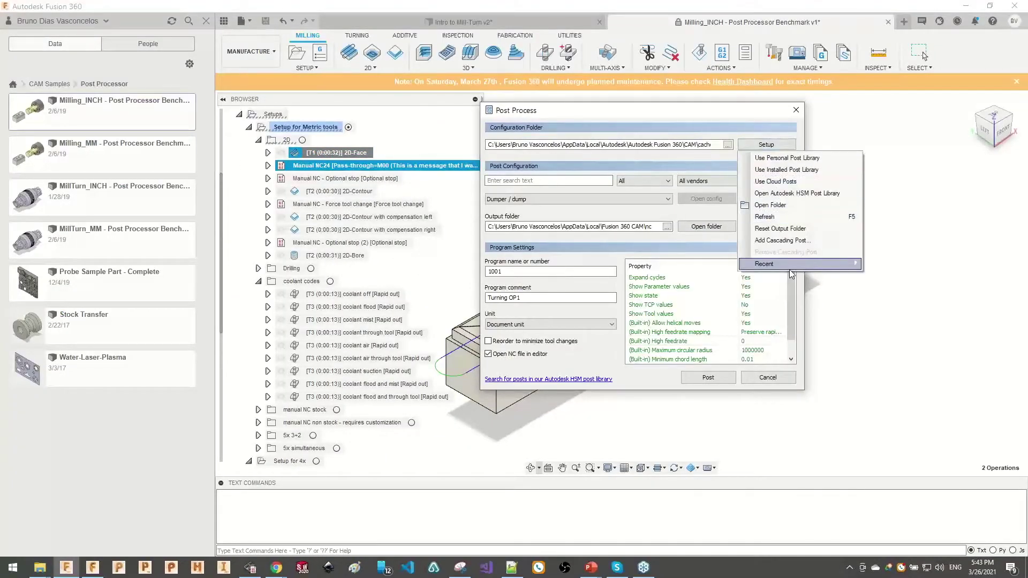
mouse_move(791, 274)
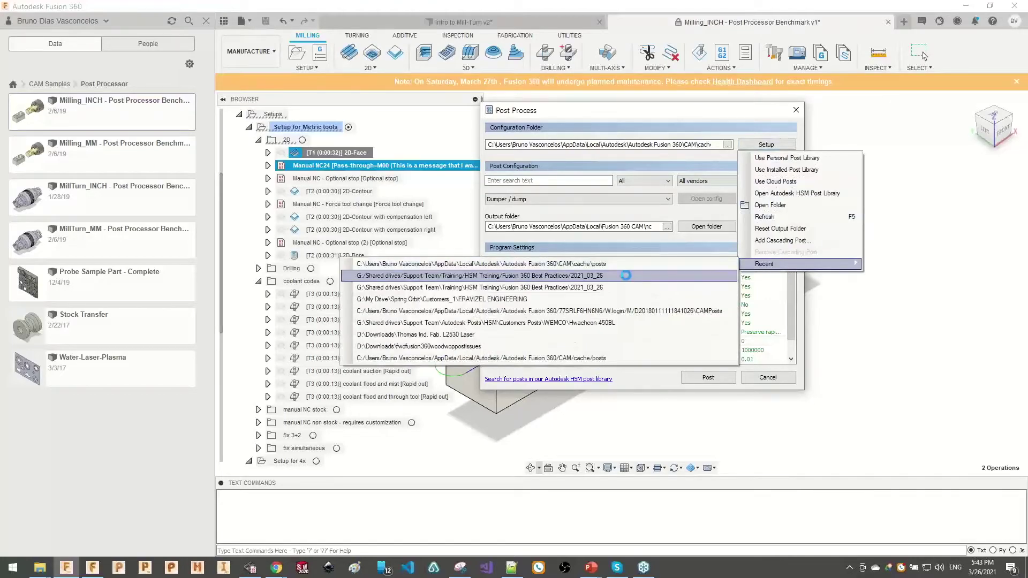
left_click(625, 275)
left_click(607, 199)
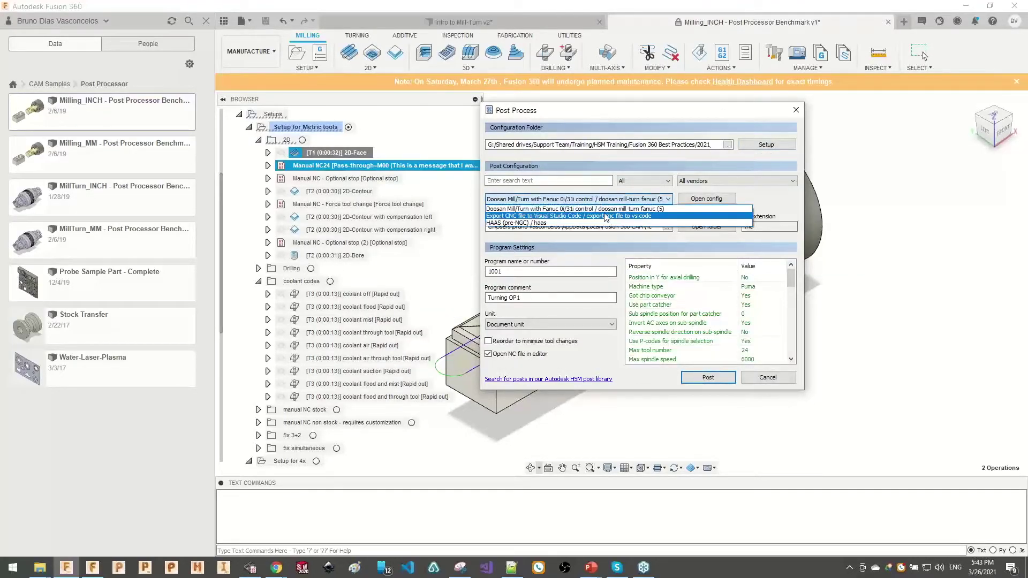
left_click(533, 223)
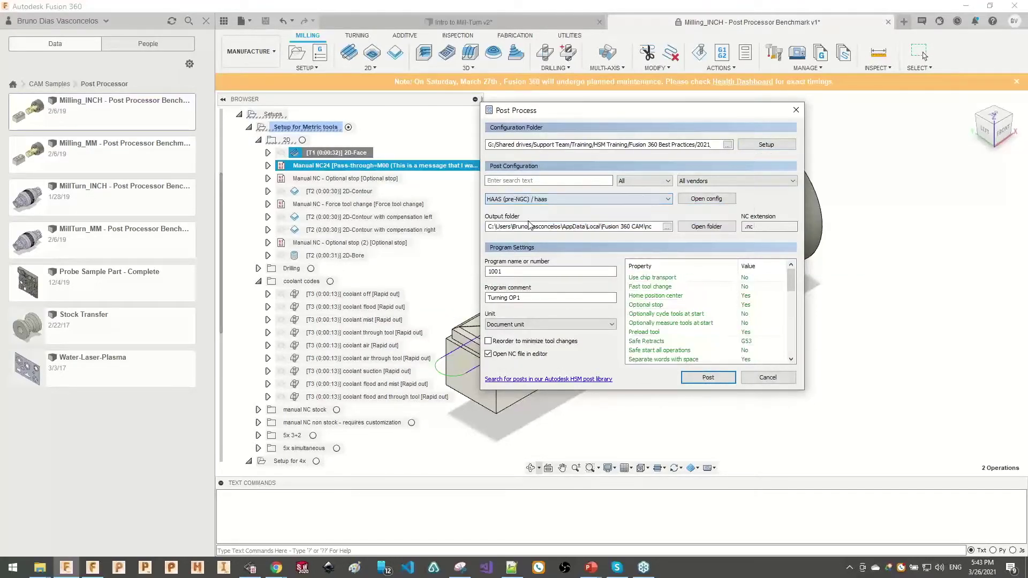
- Post program 1001 with the Haas post, overwriting the existing file, and reload 1001.nc in the NC editor
left_click(722, 381)
key("Return")
key("Left")
key("Return")
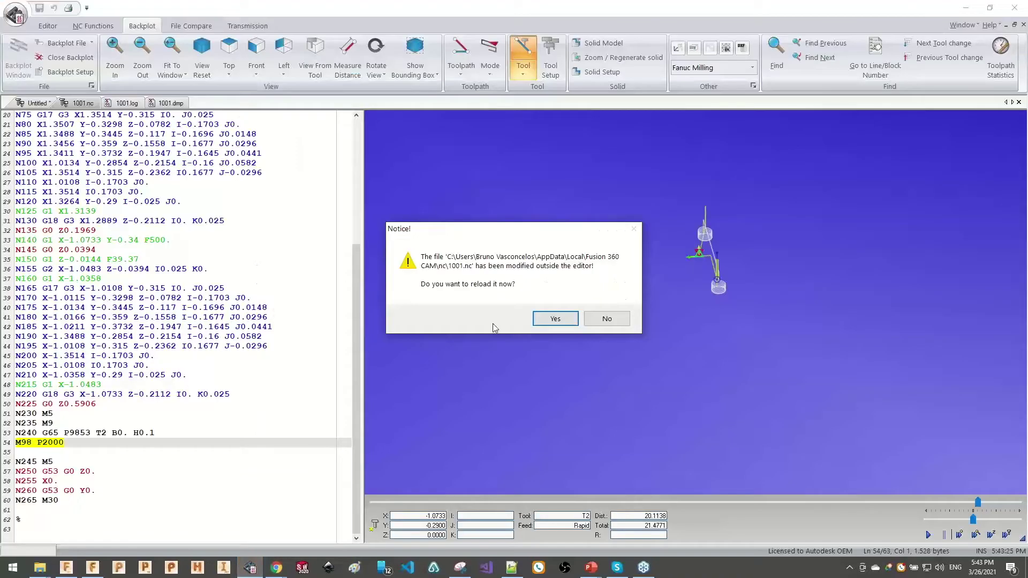
left_click(555, 318)
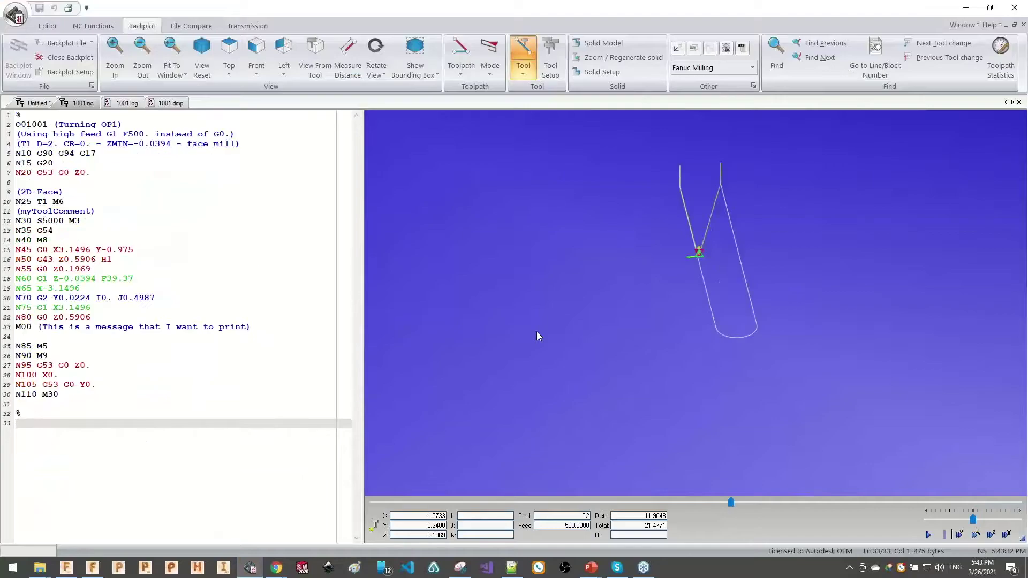
- Inspect the backplotted toolpath and the M00 message line in the reloaded 1001.nc
left_click_drag(567, 332, 763, 328)
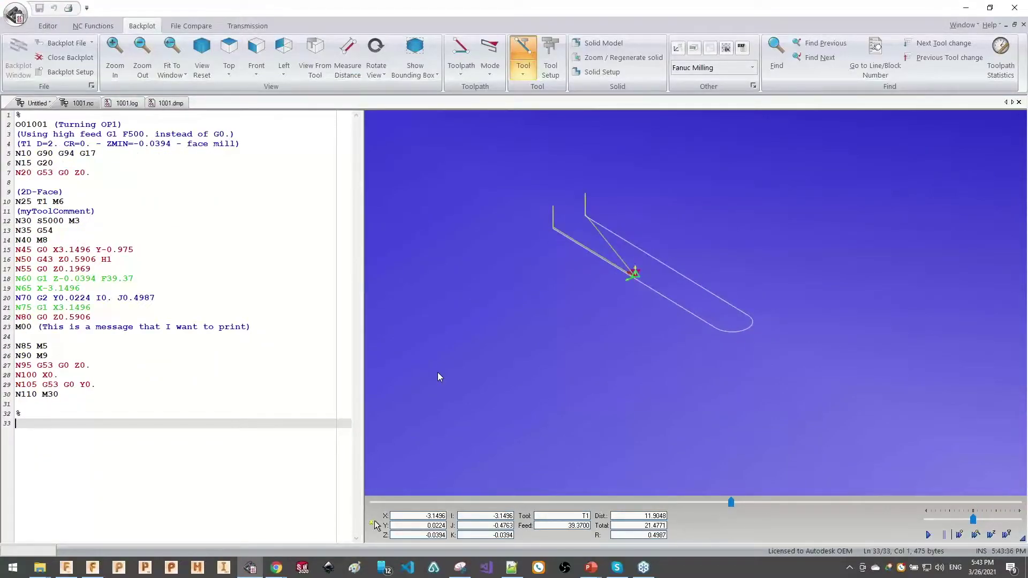
left_click(263, 328)
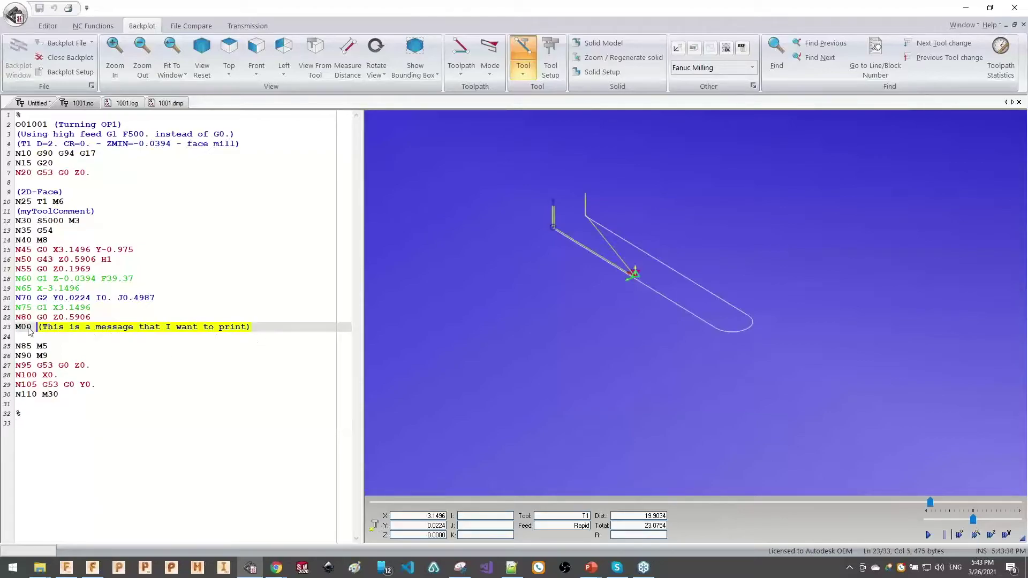
left_click_drag(36, 329, 255, 330)
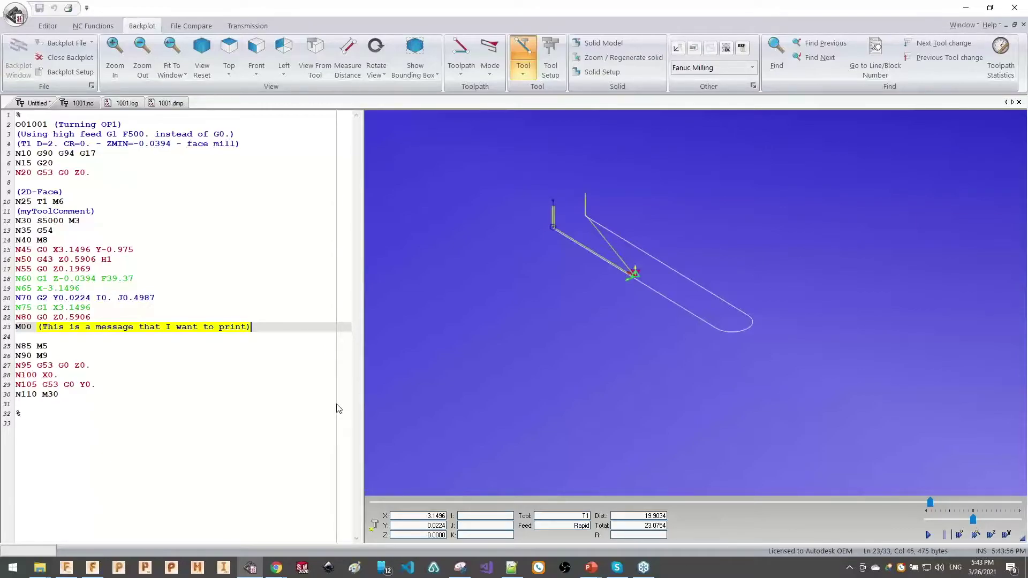
- Switch to the Post Library for Autodesk Fusion 360 page in Chrome and open its post processor manual
mouse_move(276, 566)
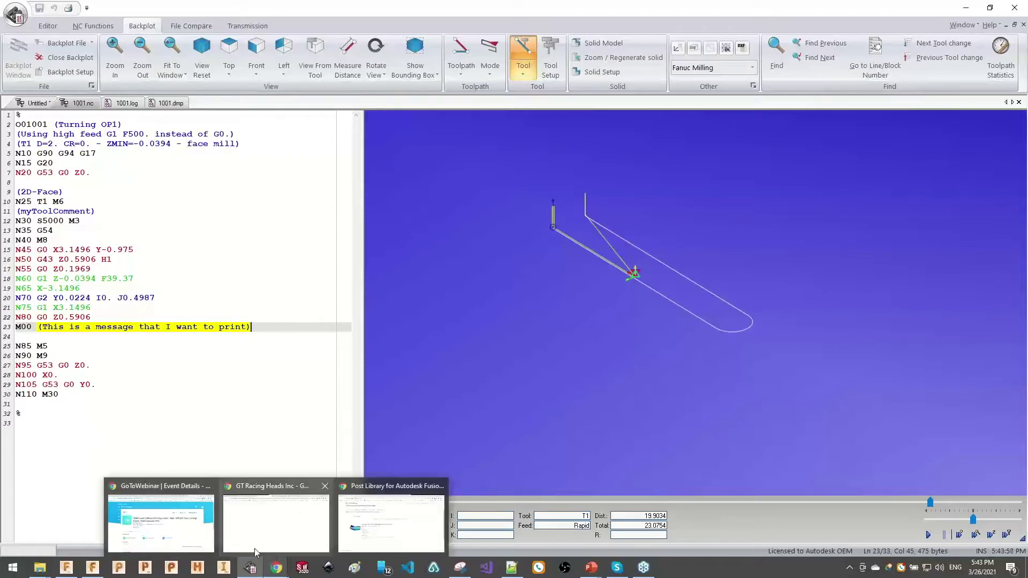
left_click(359, 546)
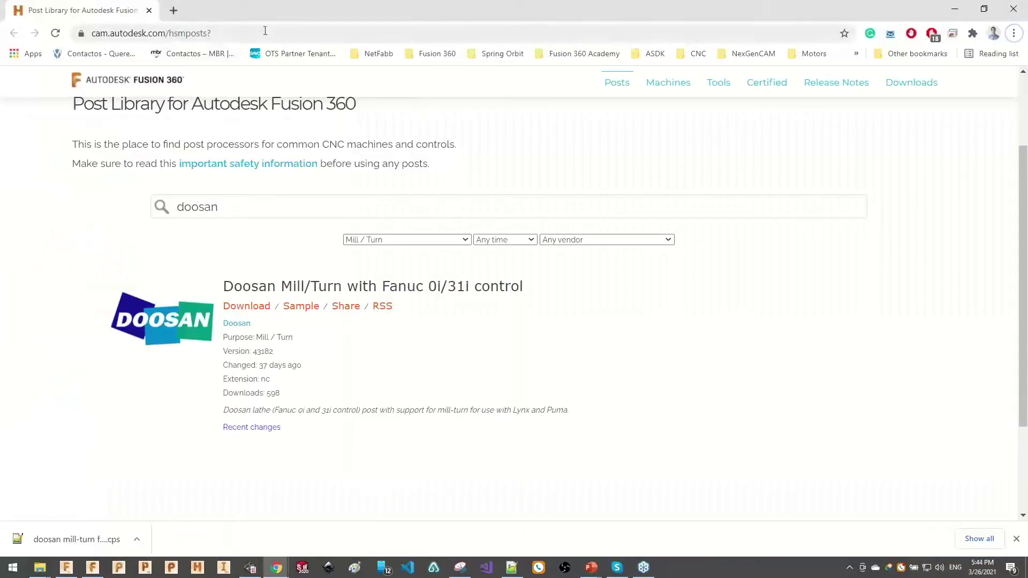
left_click(94, 32)
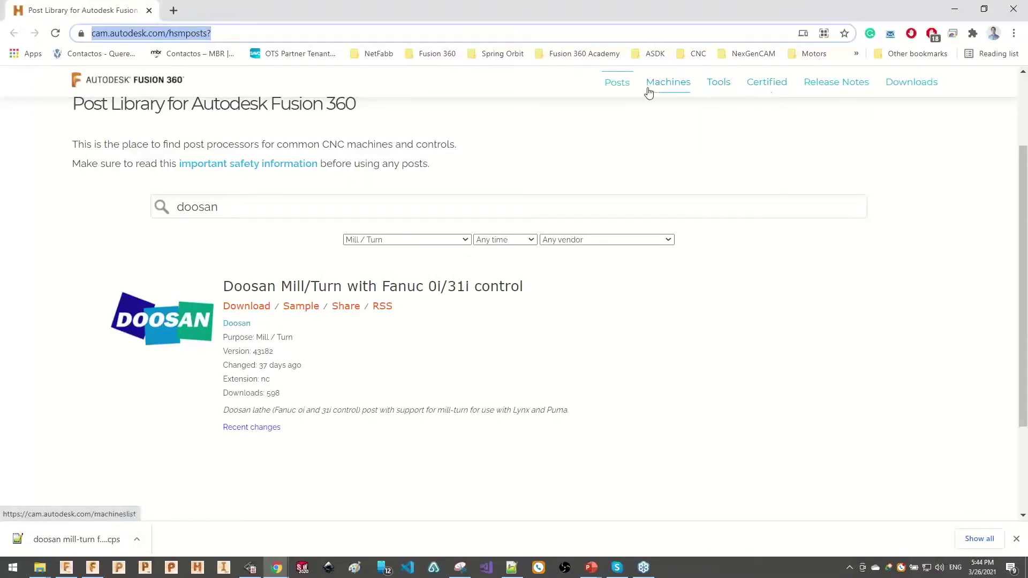
scroll(696, 179, "up", 2)
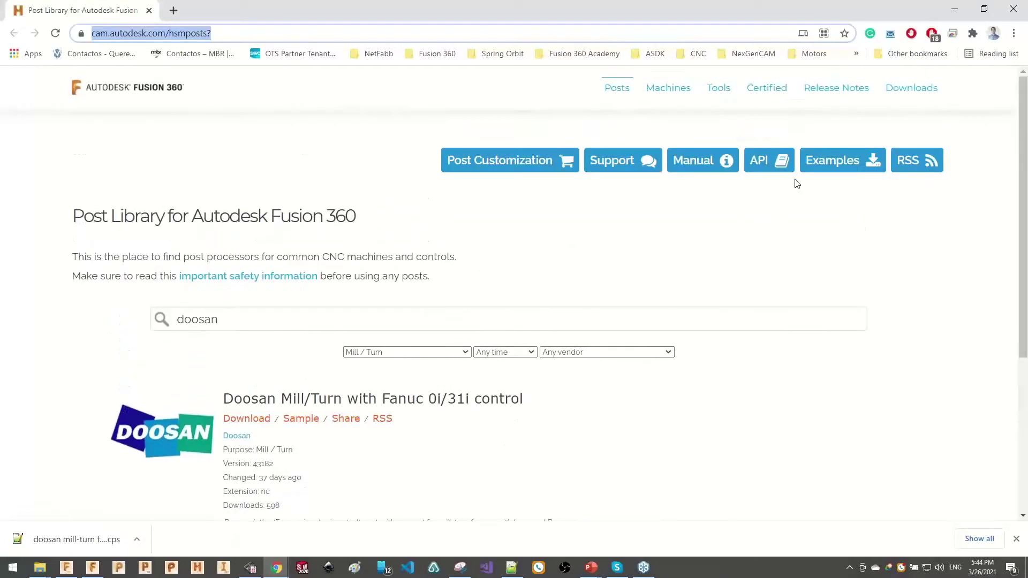
left_click(690, 161)
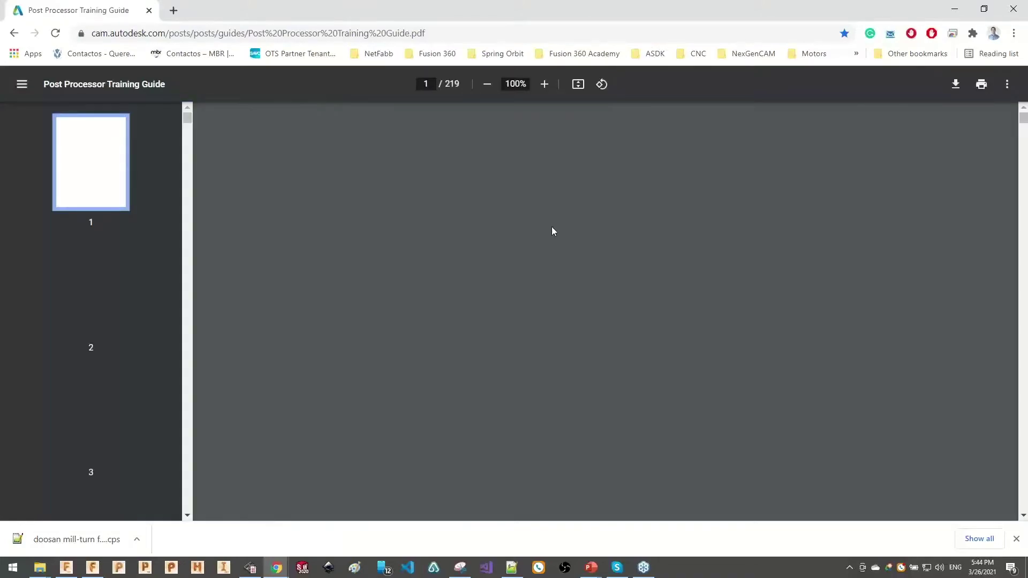
- Browse the Post Processor Training Guide's table of contents and introductory chapters, and minimize the browser
scroll(476, 326, "down", 5)
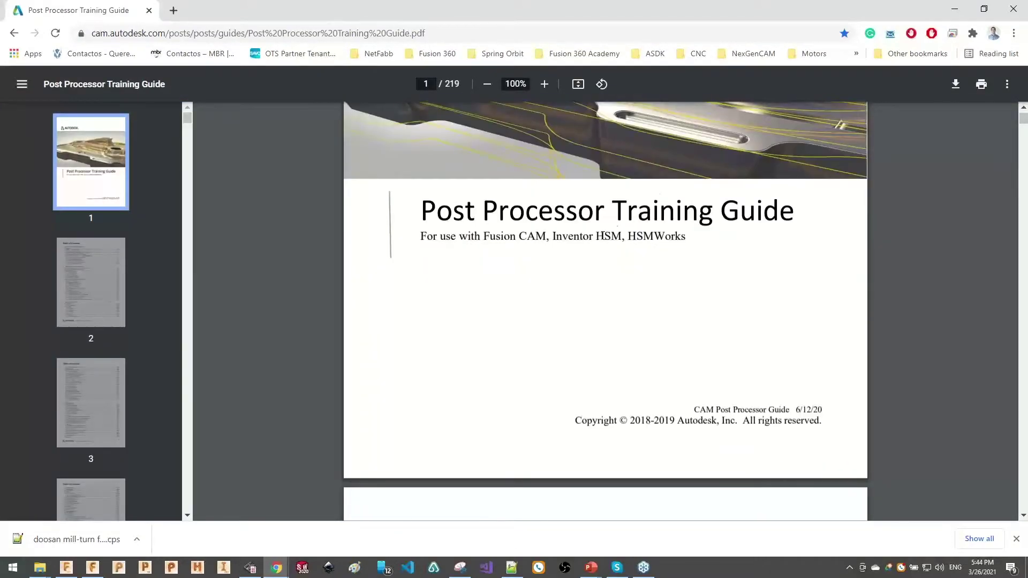
scroll(594, 246, "down", 20)
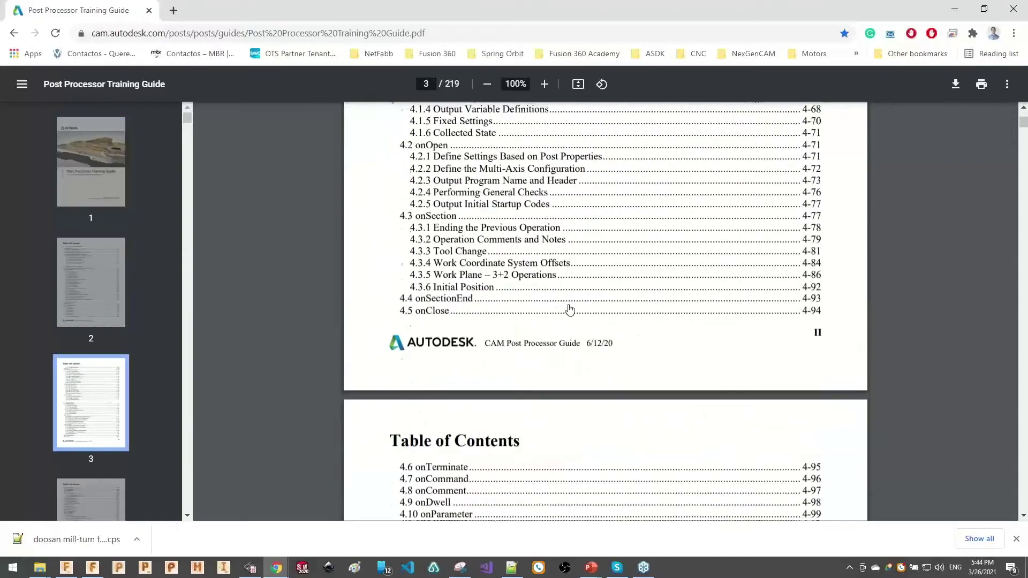
scroll(569, 310, "down", 20)
scroll(489, 339, "down", 6)
scroll(474, 300, "up", 7)
scroll(348, 313, "down", 9)
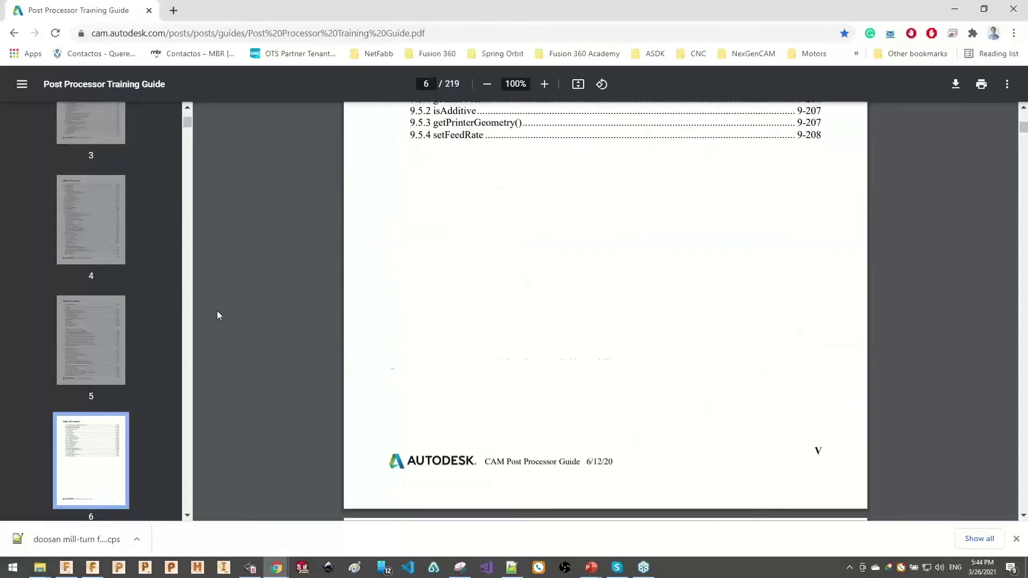
scroll(218, 315, "down", 15)
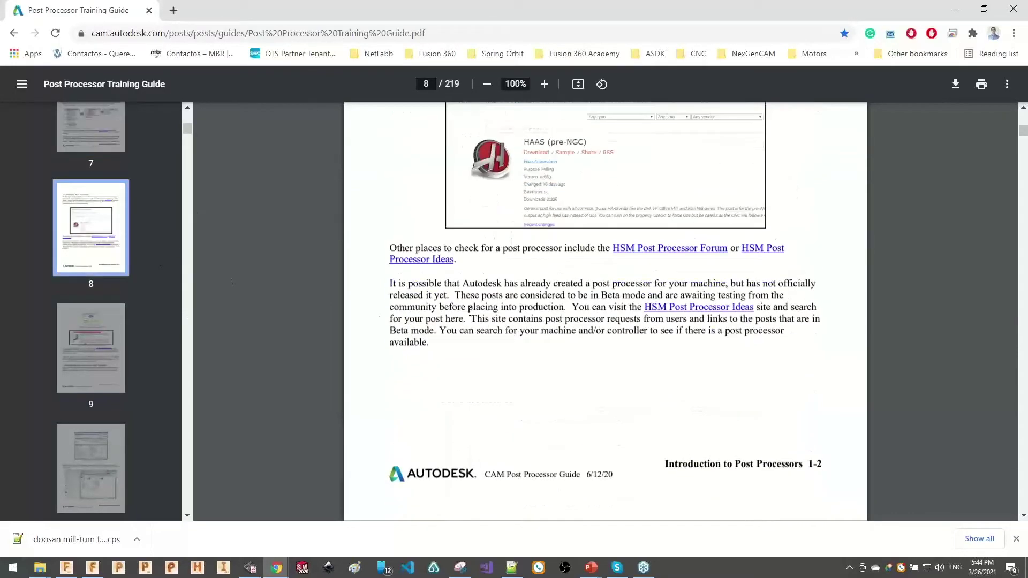
scroll(470, 311, "down", 20)
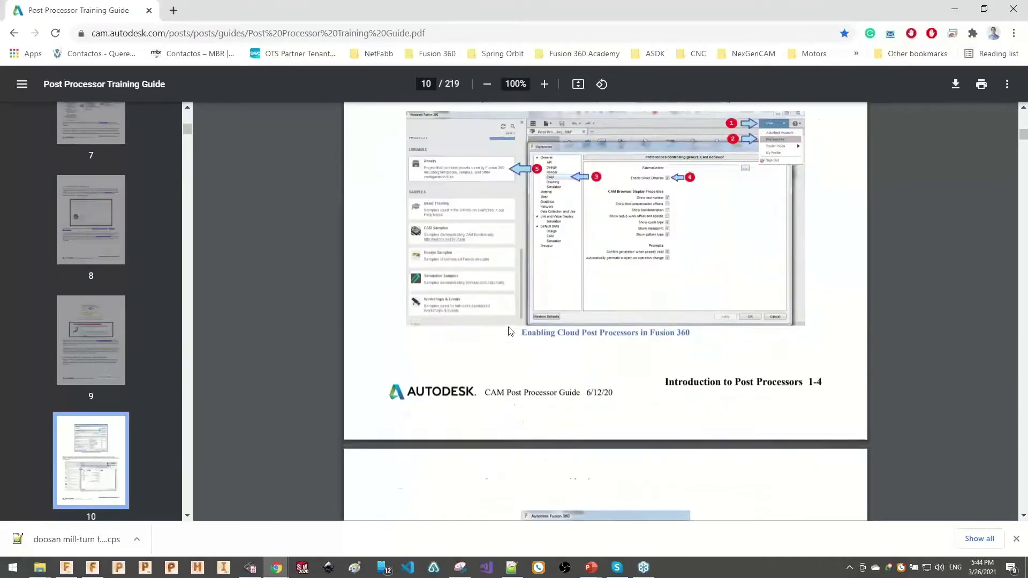
scroll(509, 331, "down", 5)
scroll(509, 327, "down", 5)
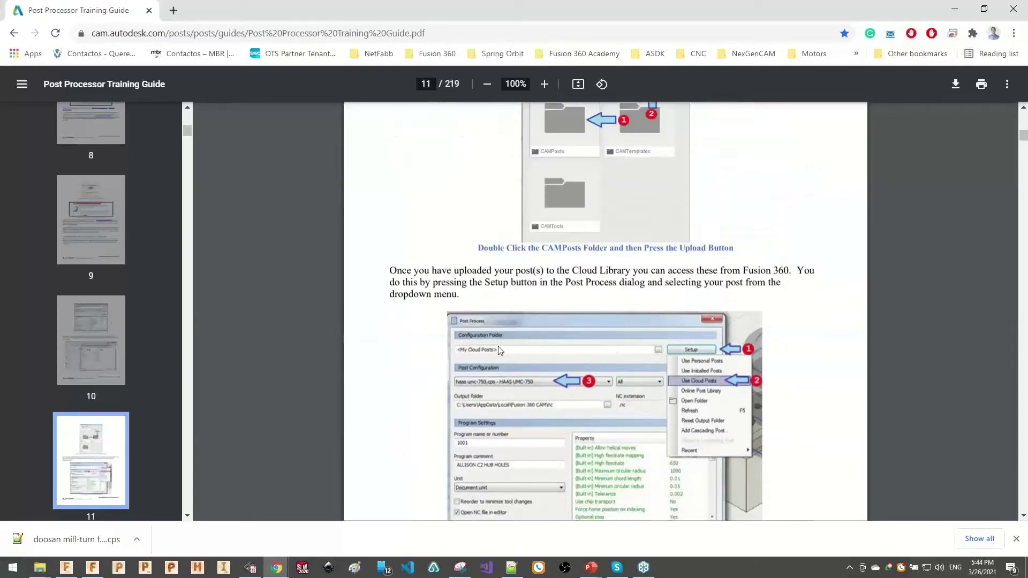
left_click_drag(1024, 142, 1023, 203)
left_click(955, 11)
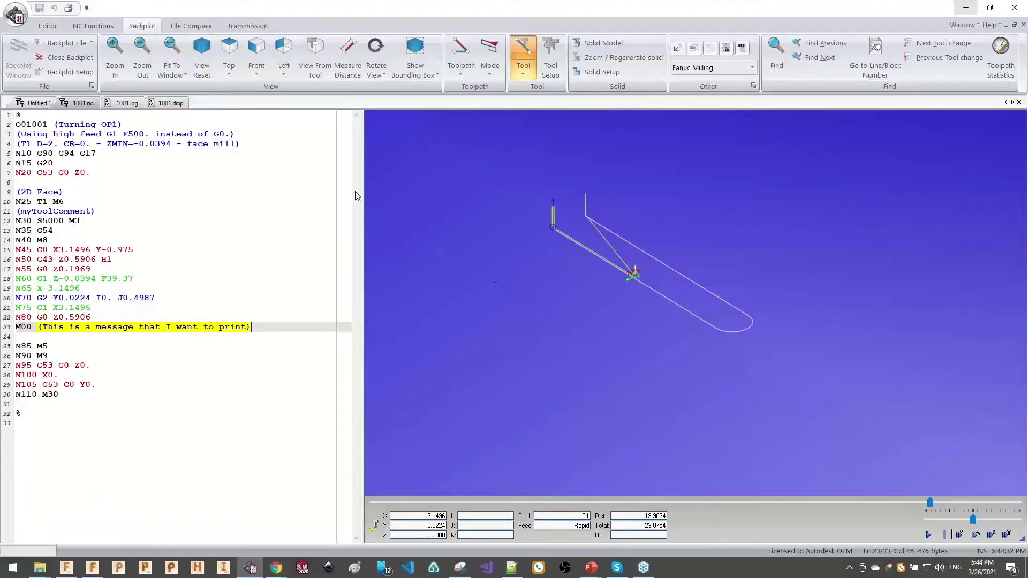
- Highlight the code from N30 through N90 in 1001.nc, and switch back to haas.cps in Notepad++
left_click(121, 289)
left_click_drag(121, 362, 48, 221)
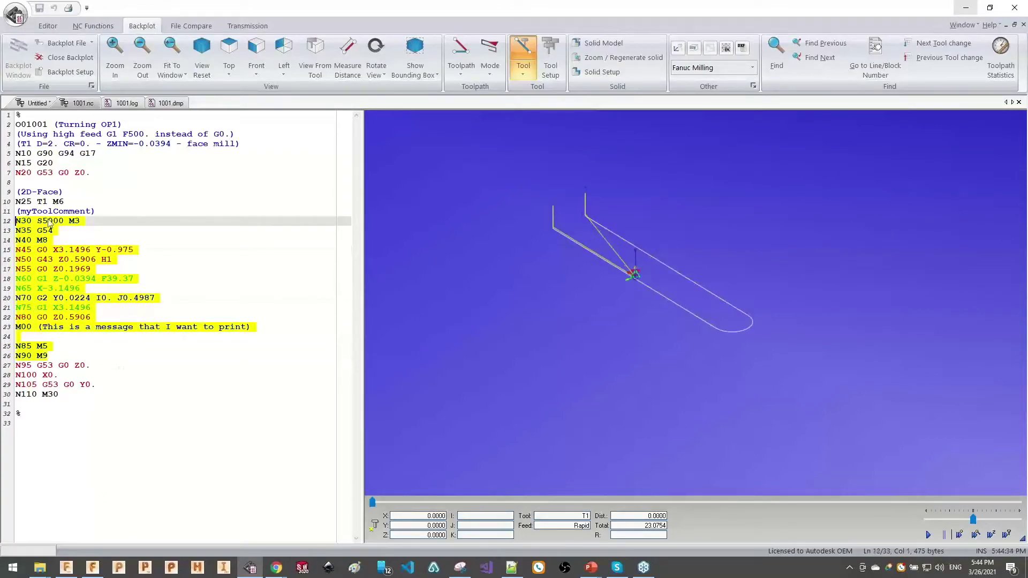
key("alt+Tab")
key("alt+Tab")
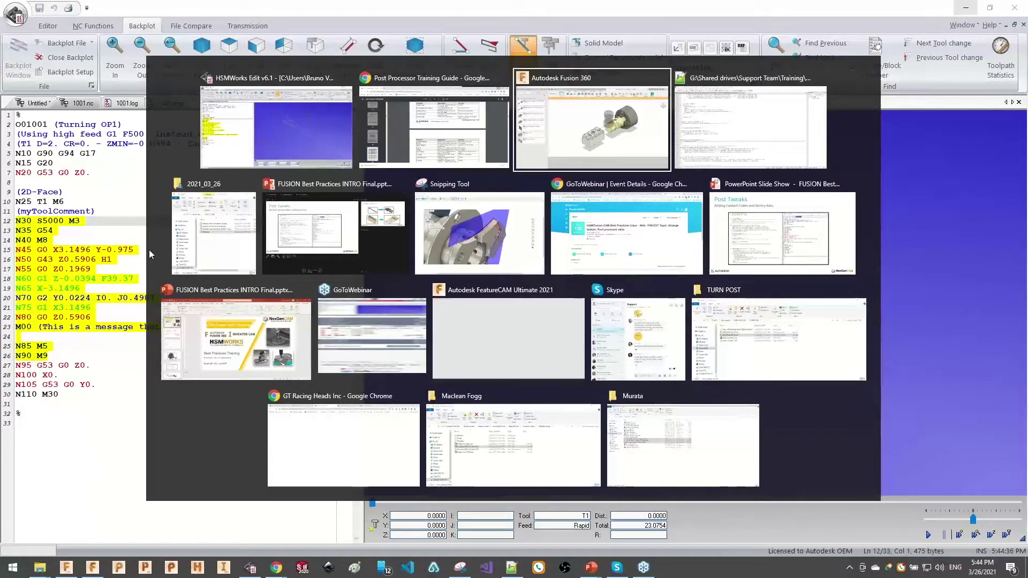
key("alt+Tab")
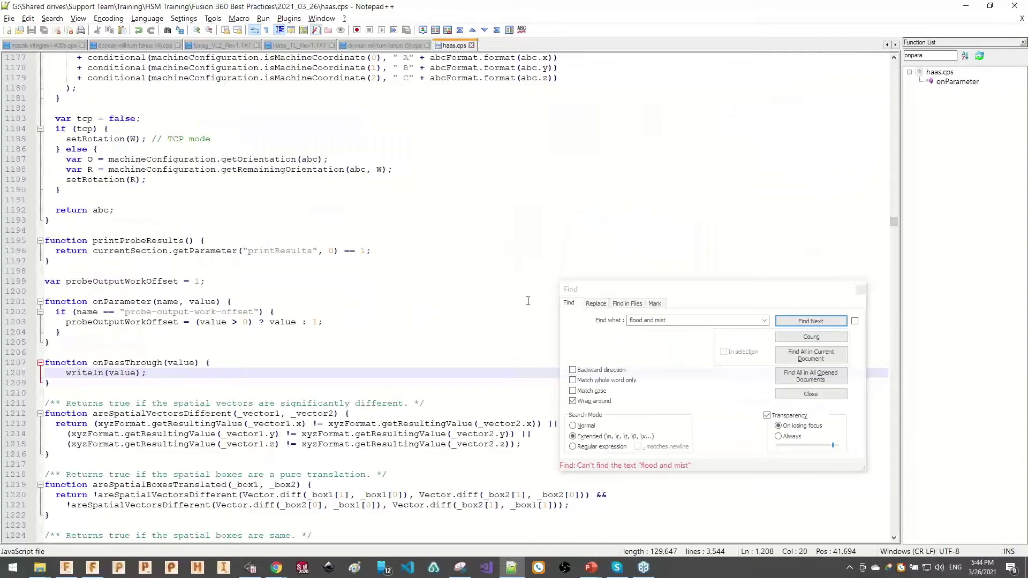
- Close the Find dialog over haas.cps, switch to the PowerPoint slide show and advance to the Arrange Feature slide
left_click(860, 290)
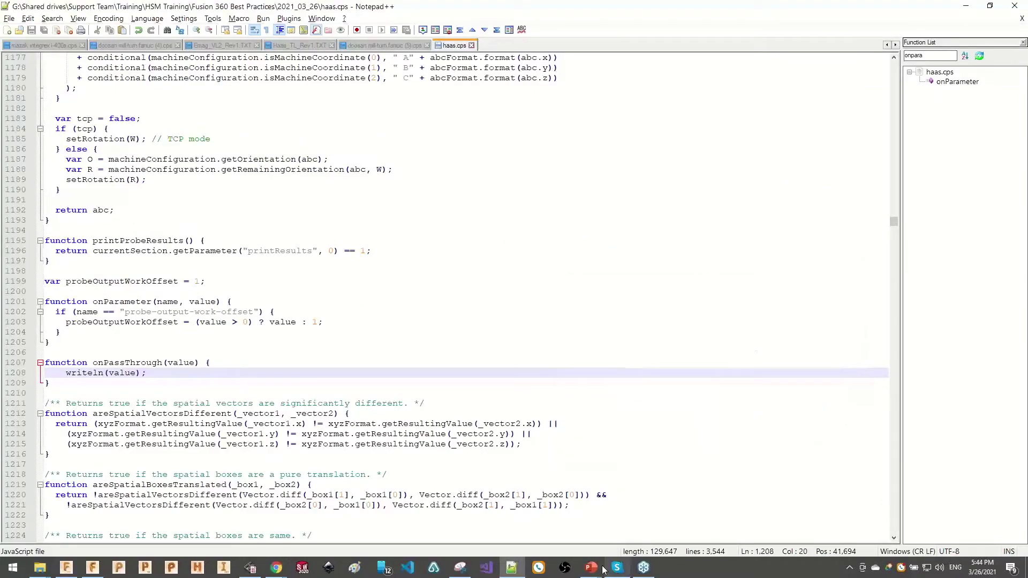
mouse_move(590, 568)
left_click(704, 520)
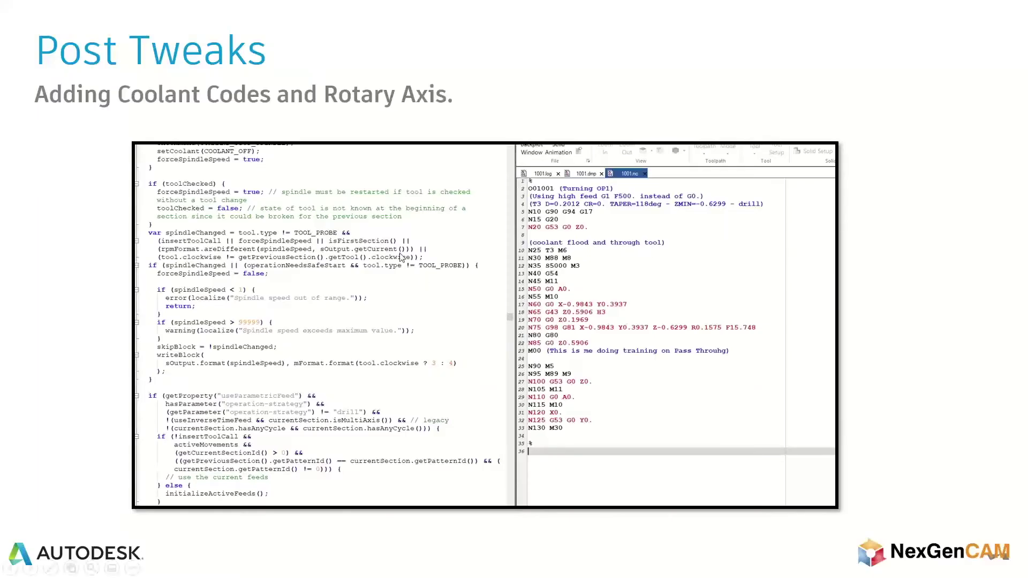
left_click(329, 102)
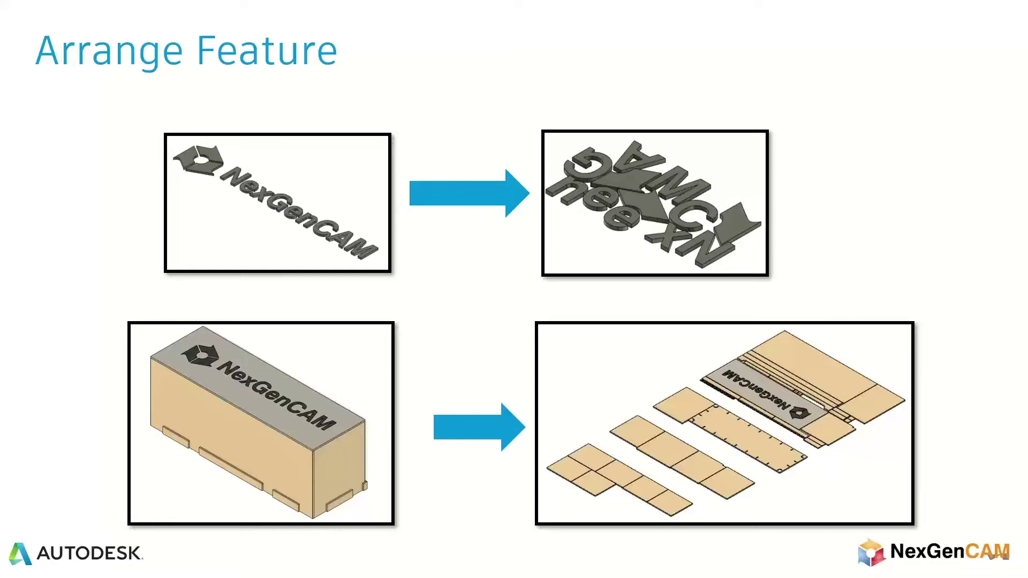
- Switch to Fusion 360 and browse the Preview Features list in its preferences
key("alt+Tab")
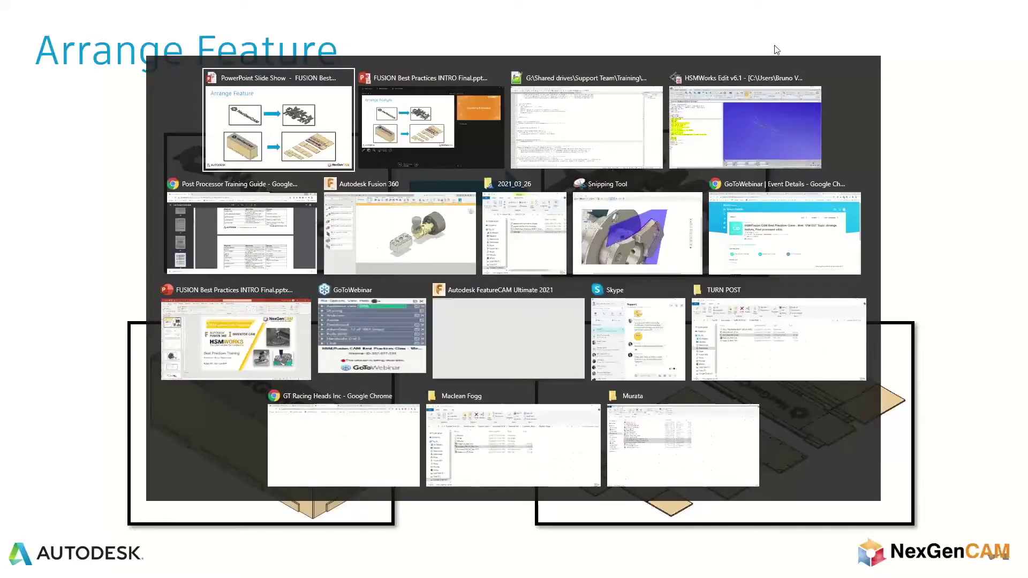
left_click(399, 202)
left_click(1012, 22)
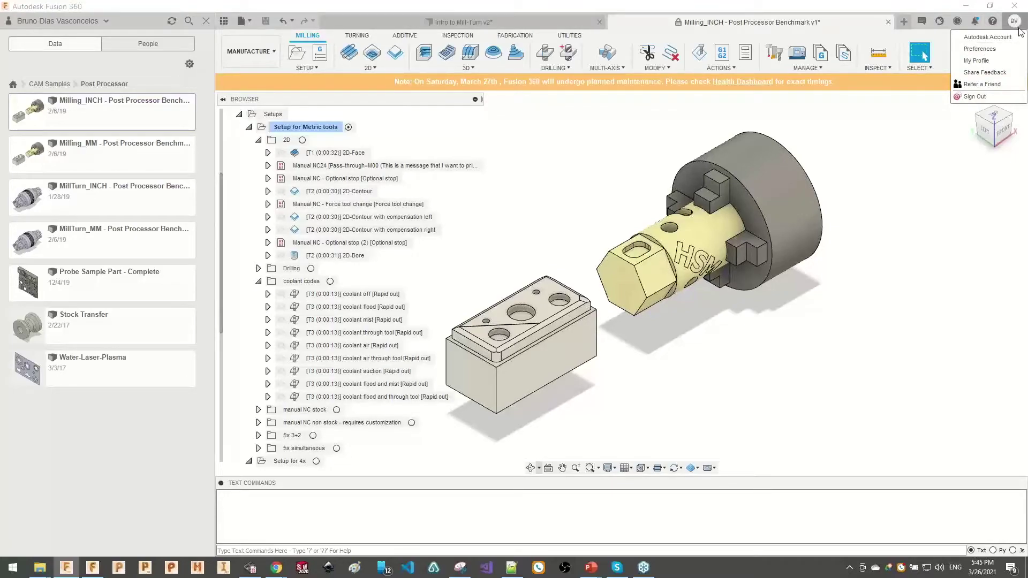
left_click(981, 49)
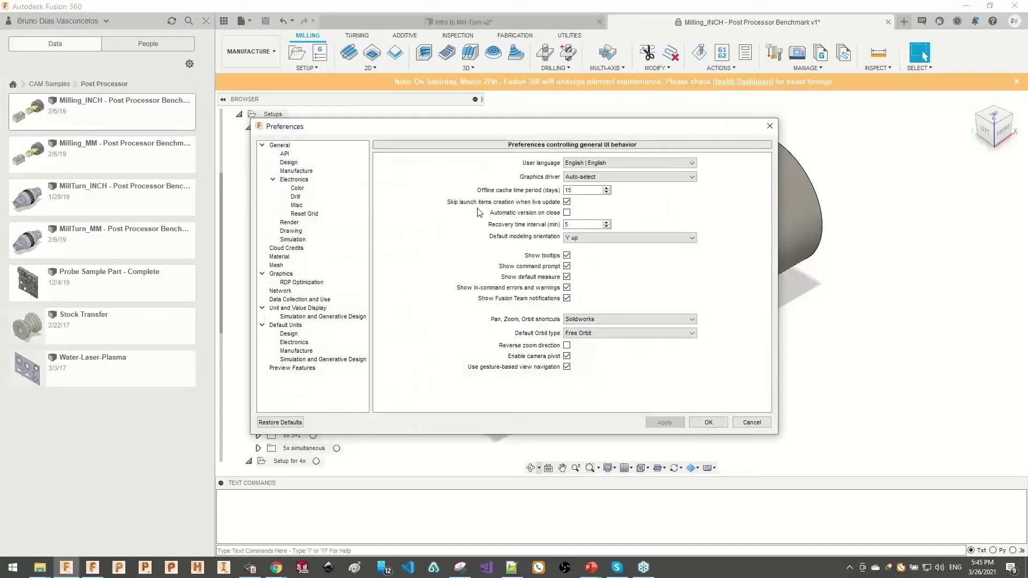
left_click(288, 369)
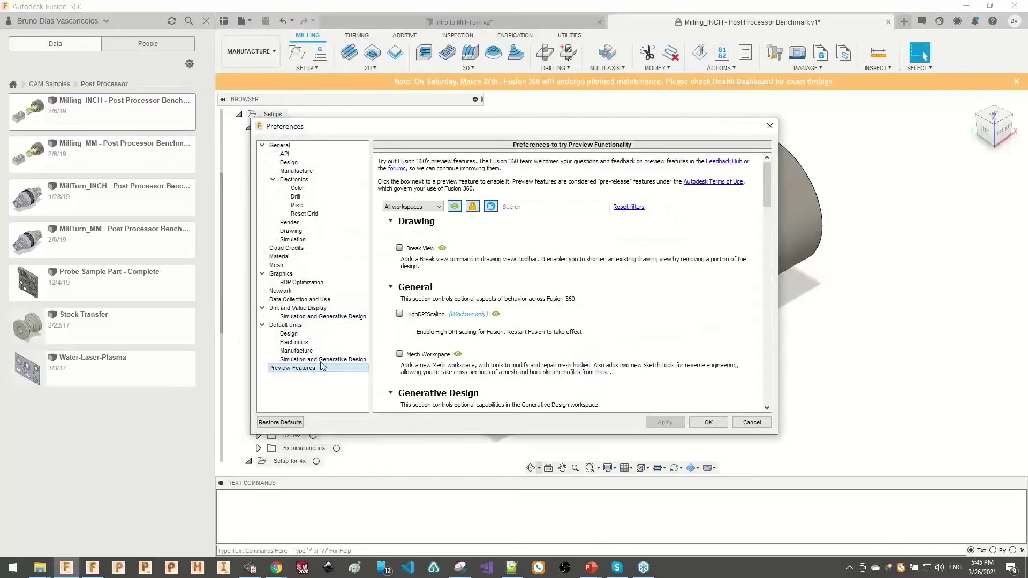
scroll(758, 262, "down", 10)
scroll(758, 262, "down", 12)
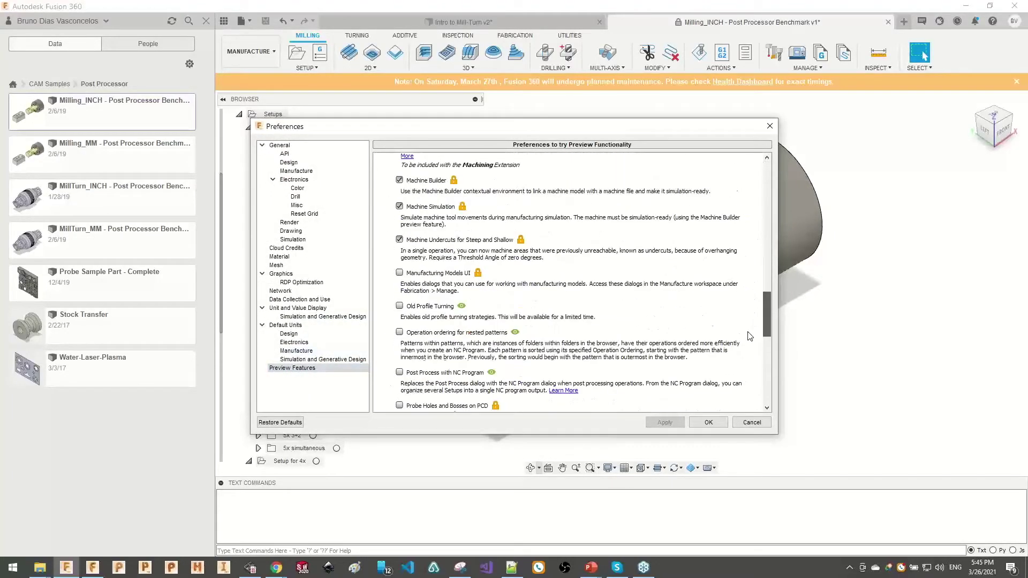
scroll(749, 387, "up", 20)
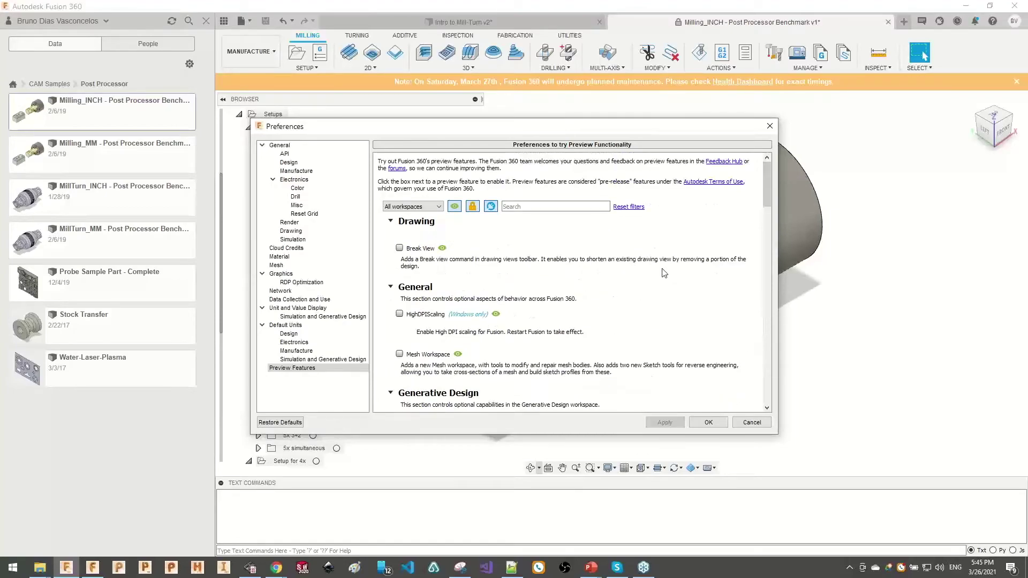
- Search the preview features for "arran", and check the Enable Arrange and Simplify tools option in the general Design preferences
left_click(528, 208)
type("arra")
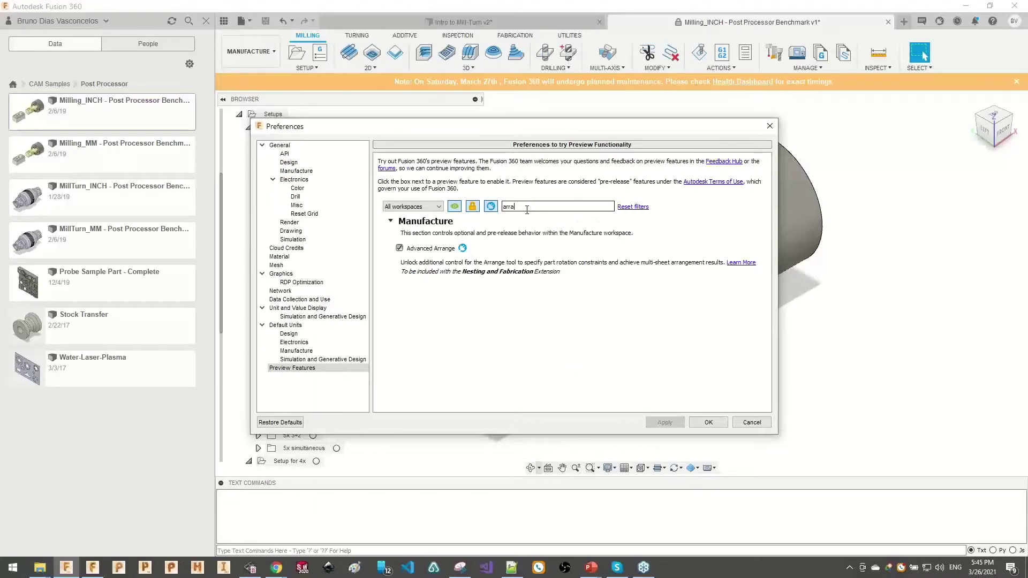
left_click(400, 248)
key("ctrl")
key("ctrl")
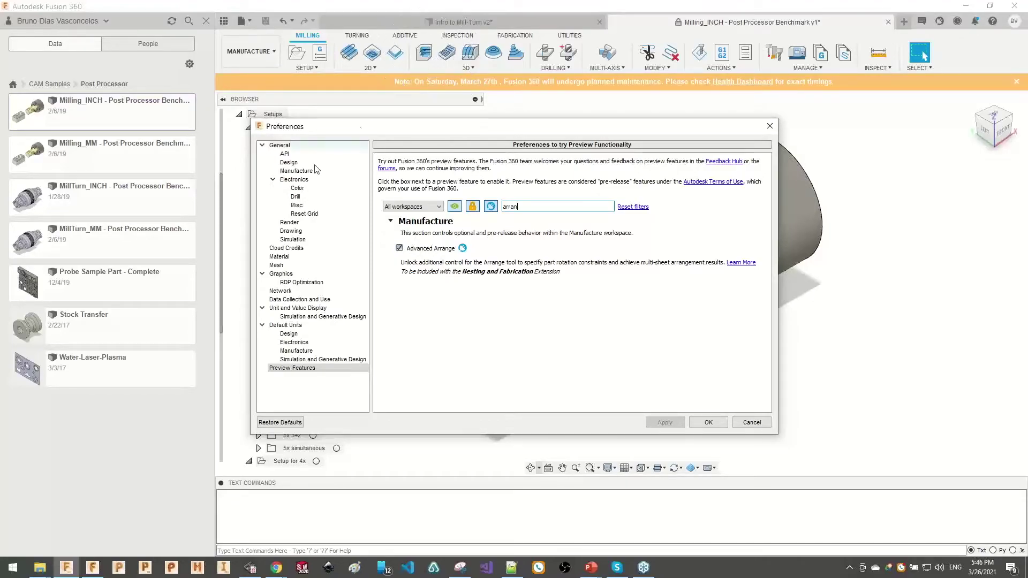
left_click(292, 164)
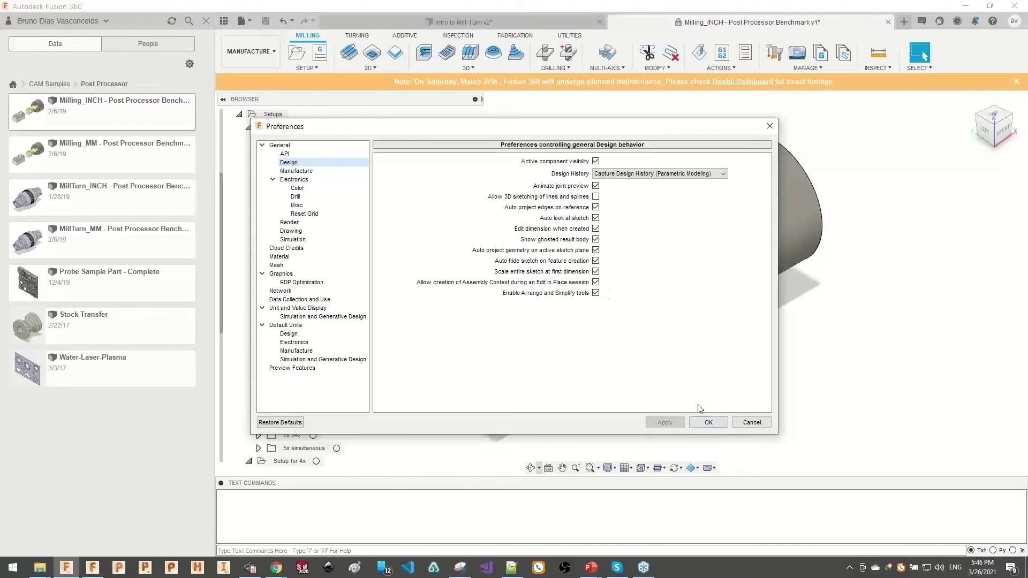
left_click(709, 422)
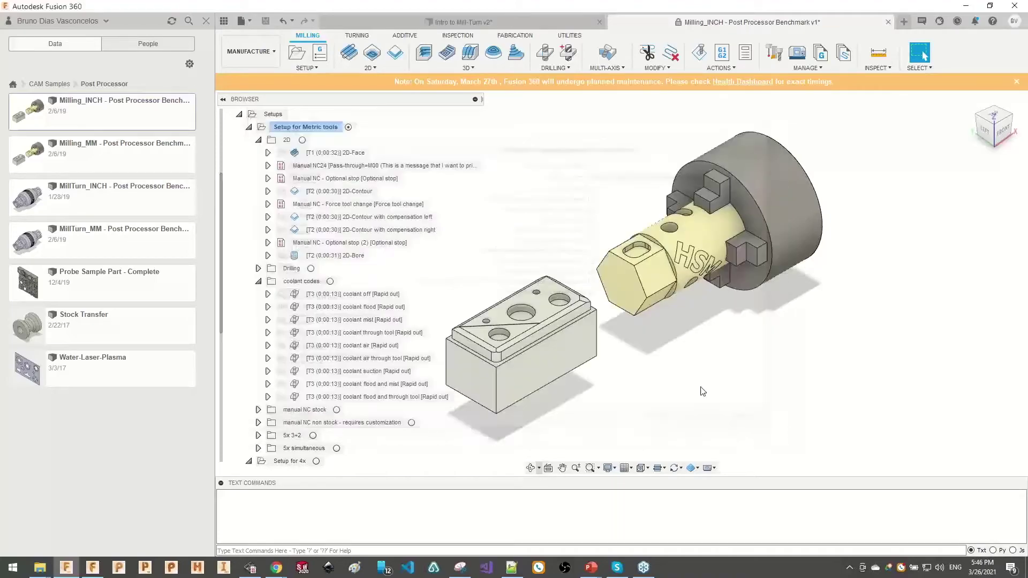
- Close the Milling_INCH - Post Processor Benchmark and Intro to Mill-Turn documents without saving changes
left_click(888, 22)
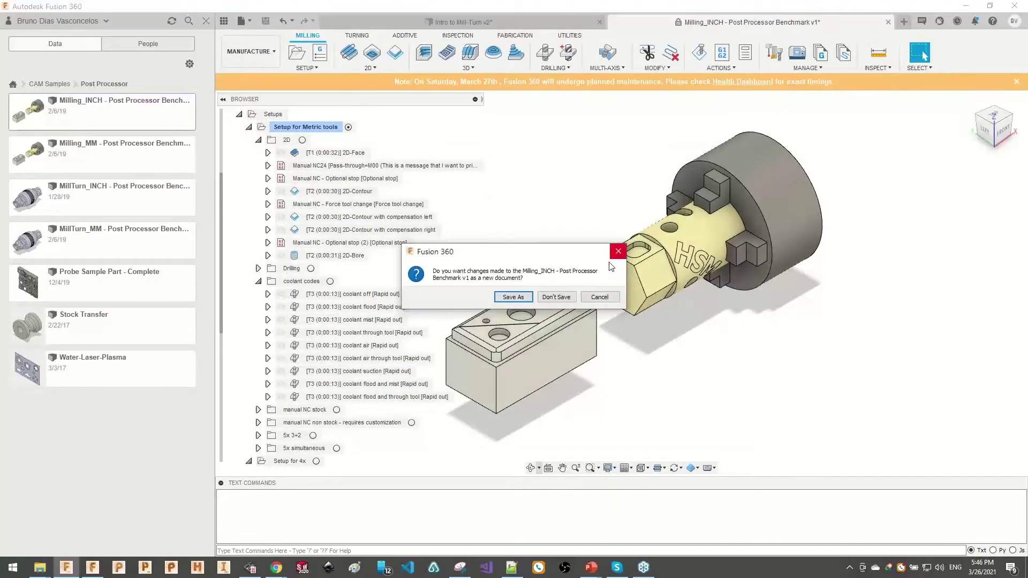
left_click(606, 254)
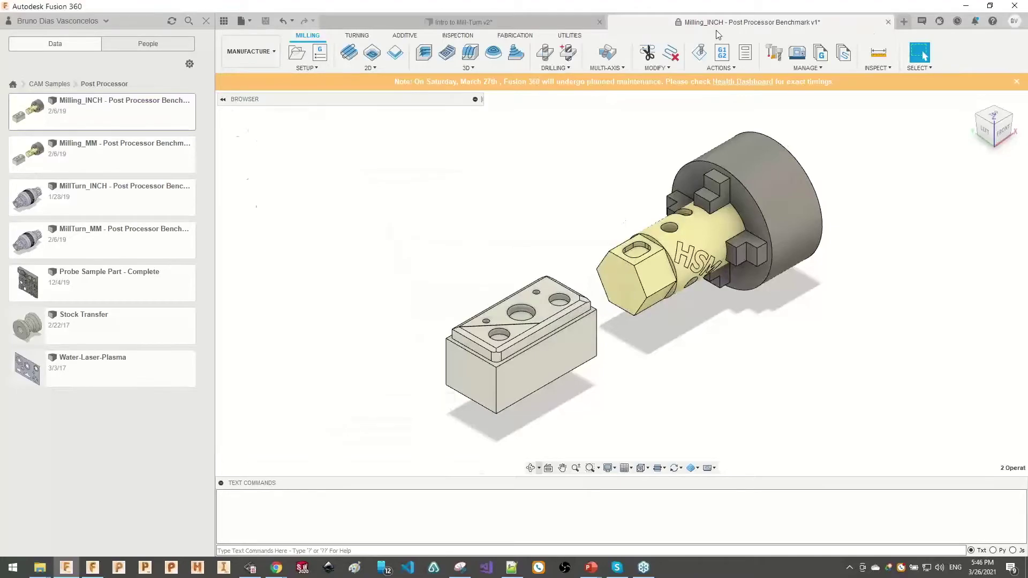
left_click(888, 22)
left_click(526, 297)
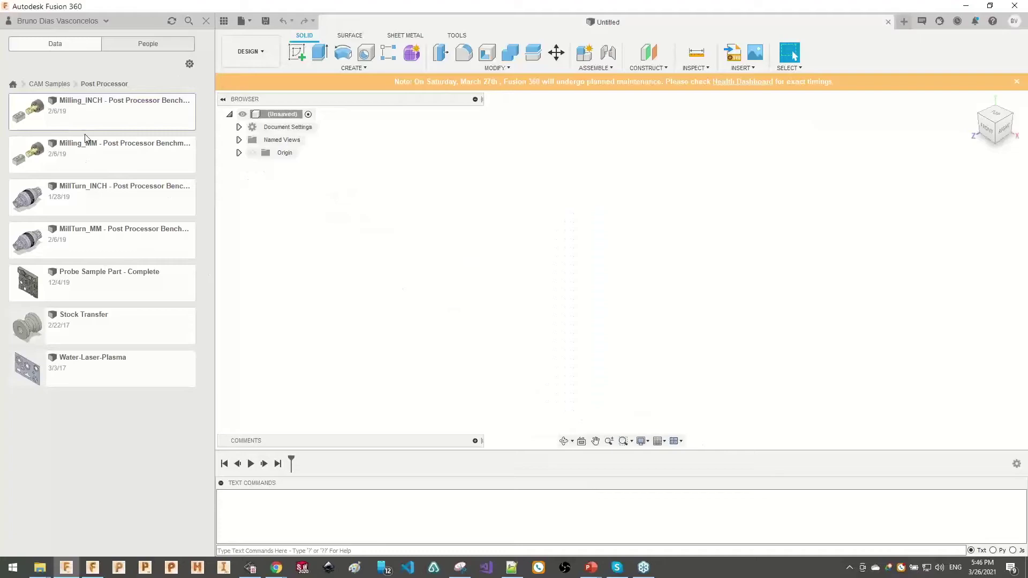
- Open the Untitled NexGenCAM logo design dated 3/25/21 from Fusion 360 Best Practices > 2021_03_26 and orient it lying flat
left_click(49, 84)
left_click(13, 84)
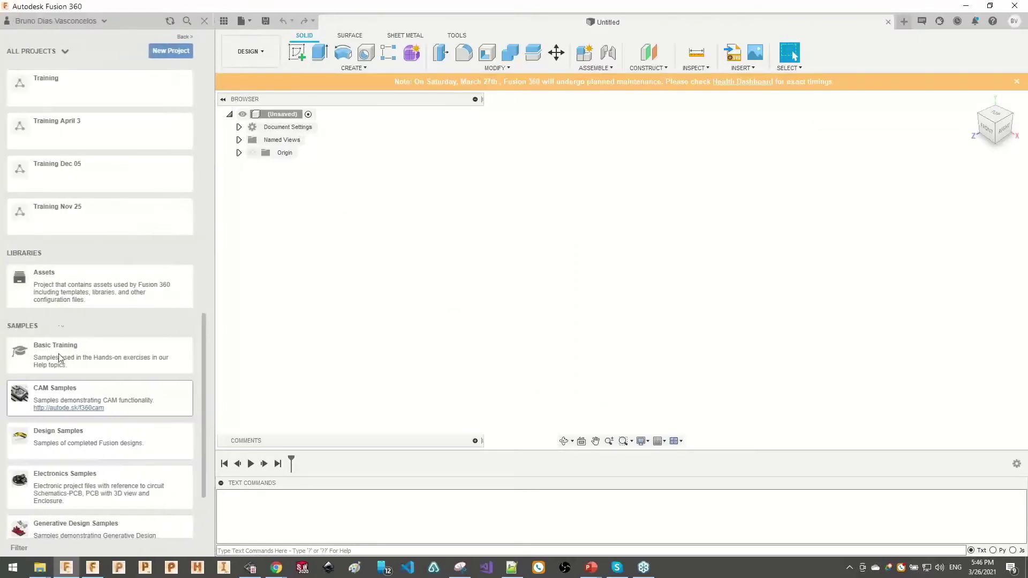
scroll(67, 380, "up", 8)
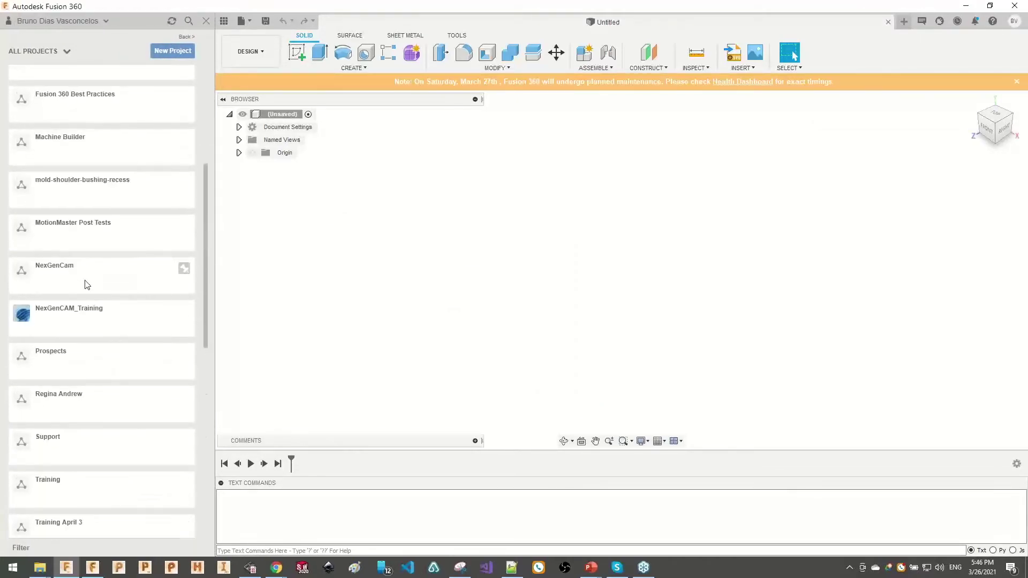
scroll(81, 257, "up", 2)
left_click(72, 211)
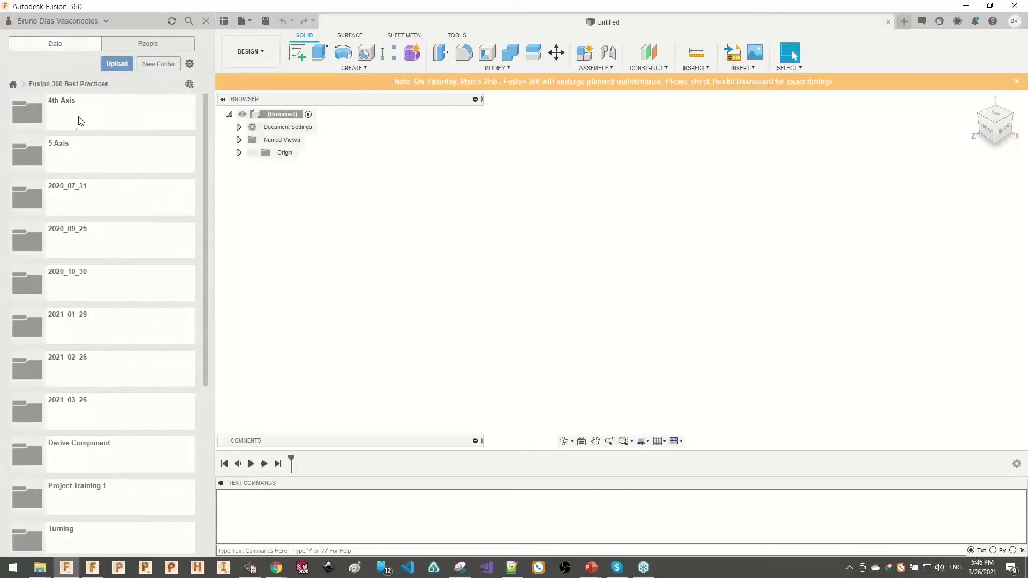
left_click(76, 416)
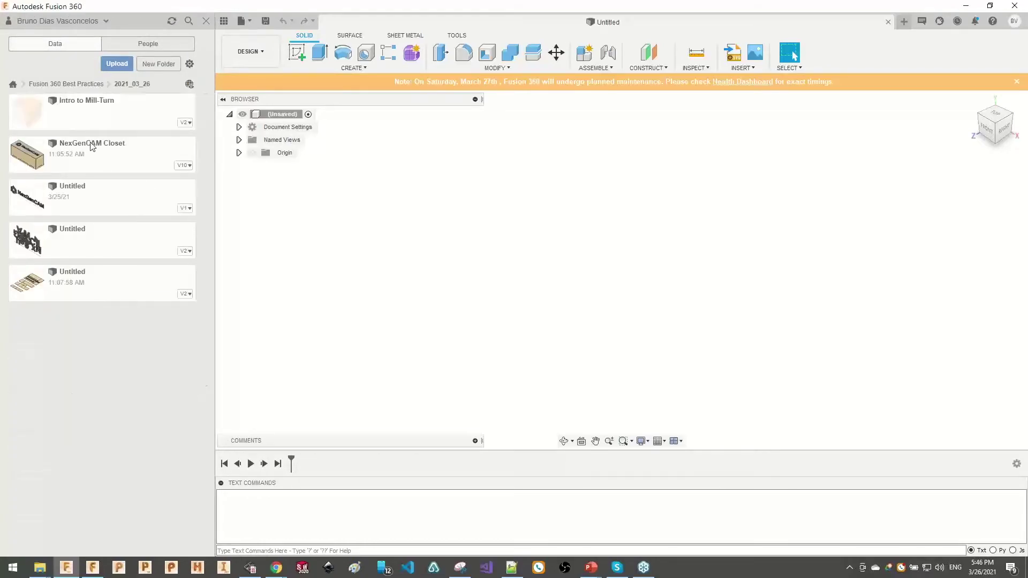
right_click(80, 200)
left_click(92, 203)
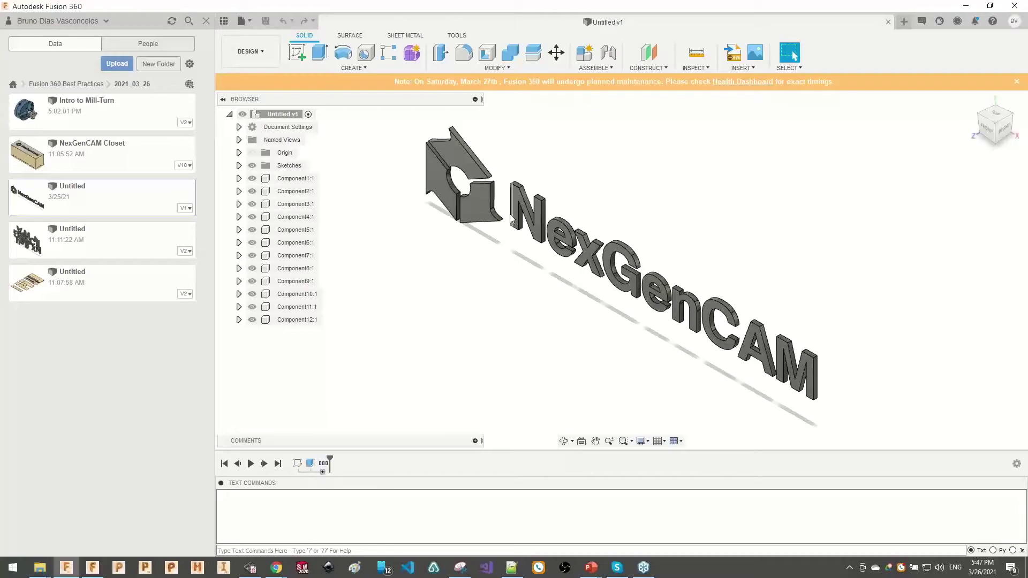
left_click(986, 130)
middle_click_drag(679, 264, 637, 216, "shift")
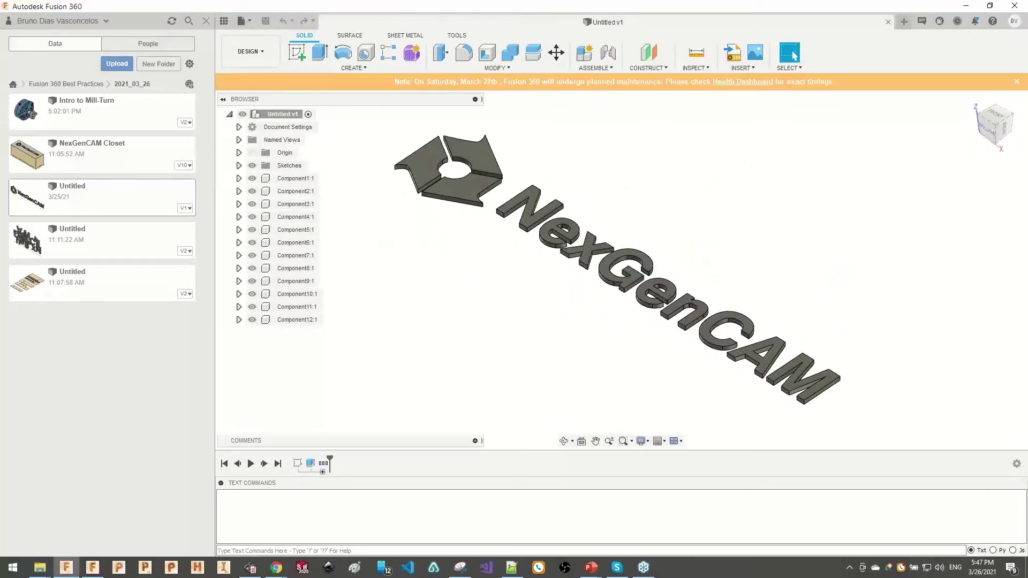
mouse_move(280, 571)
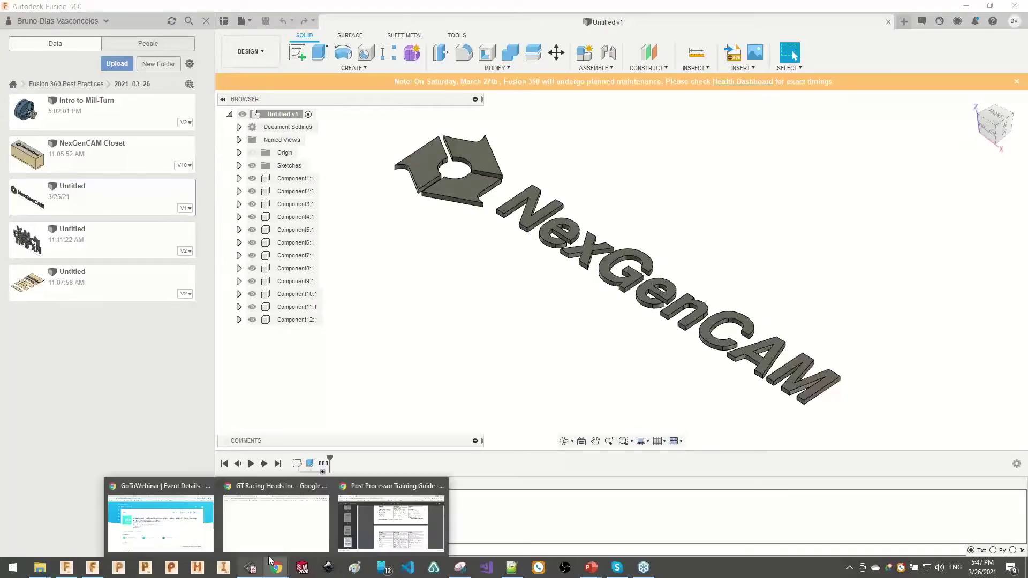
left_click(343, 514)
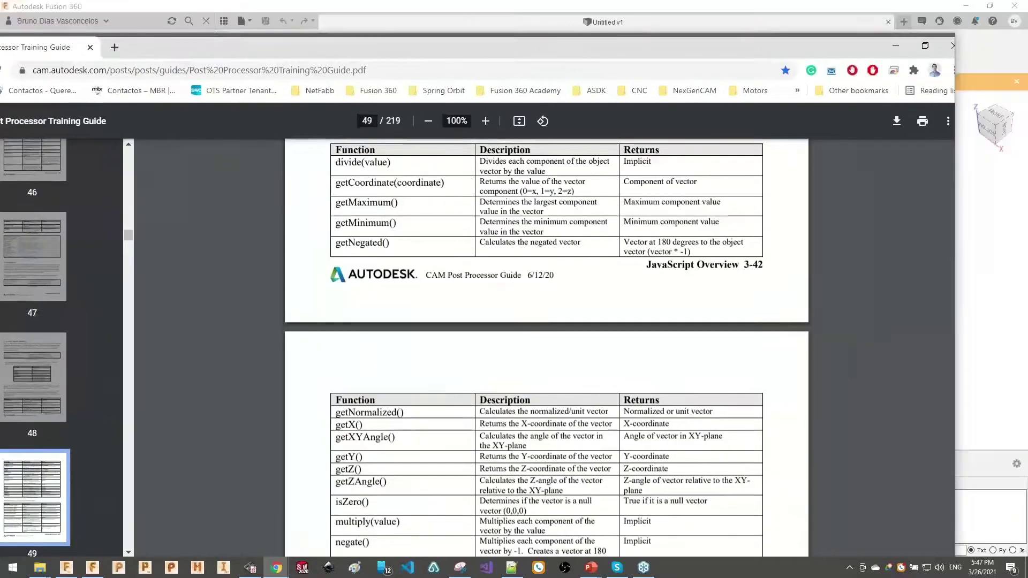
key("alt+Tab")
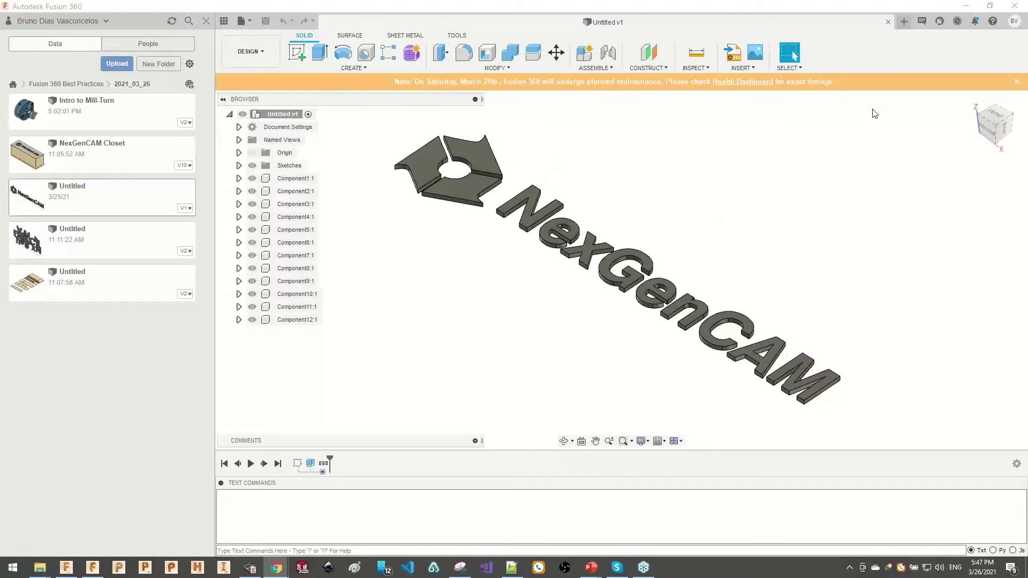
- Locate the Arrange command among the Design workspace's solid modification commands
left_click(996, 124)
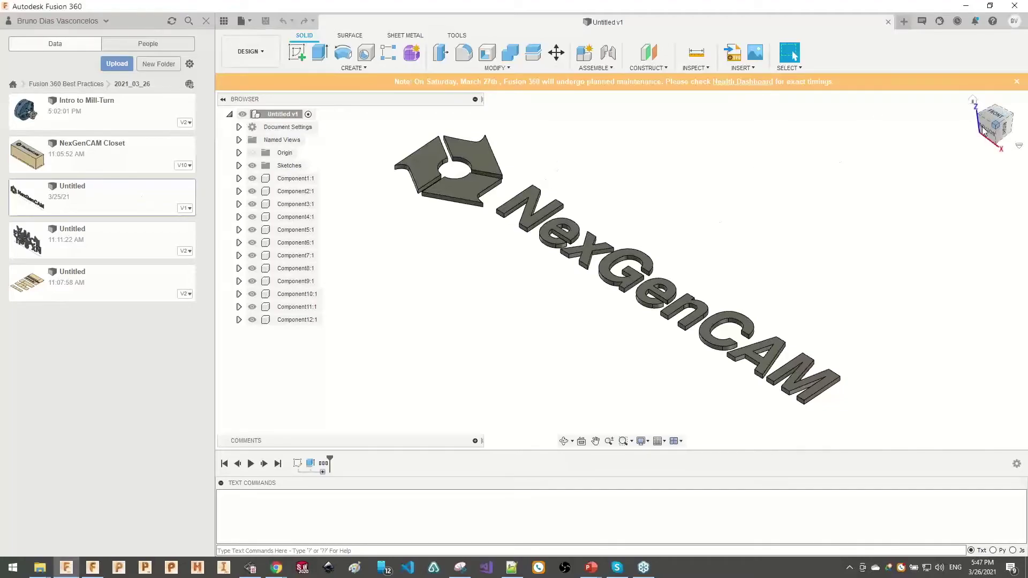
left_click(487, 68)
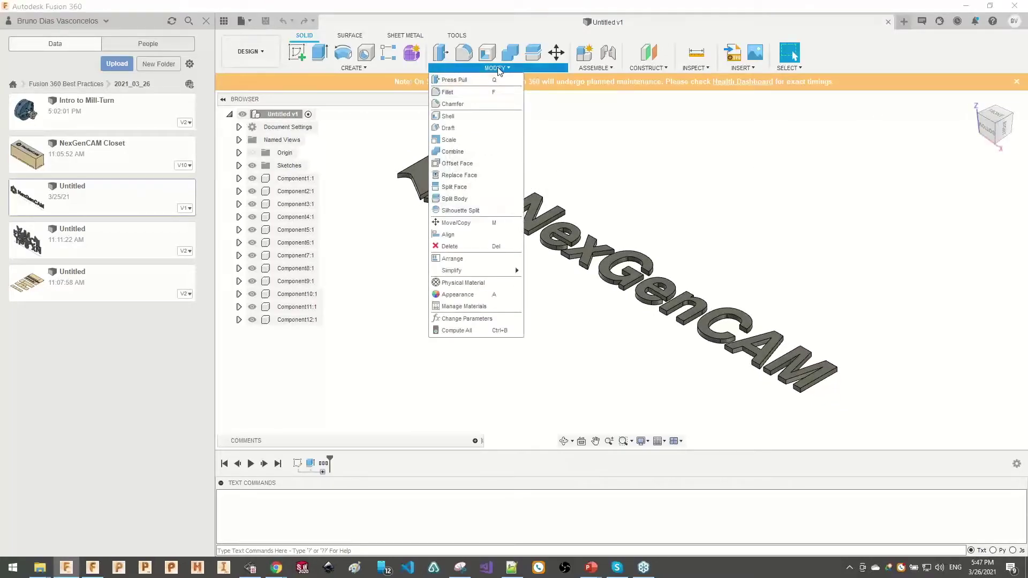
left_click(452, 259)
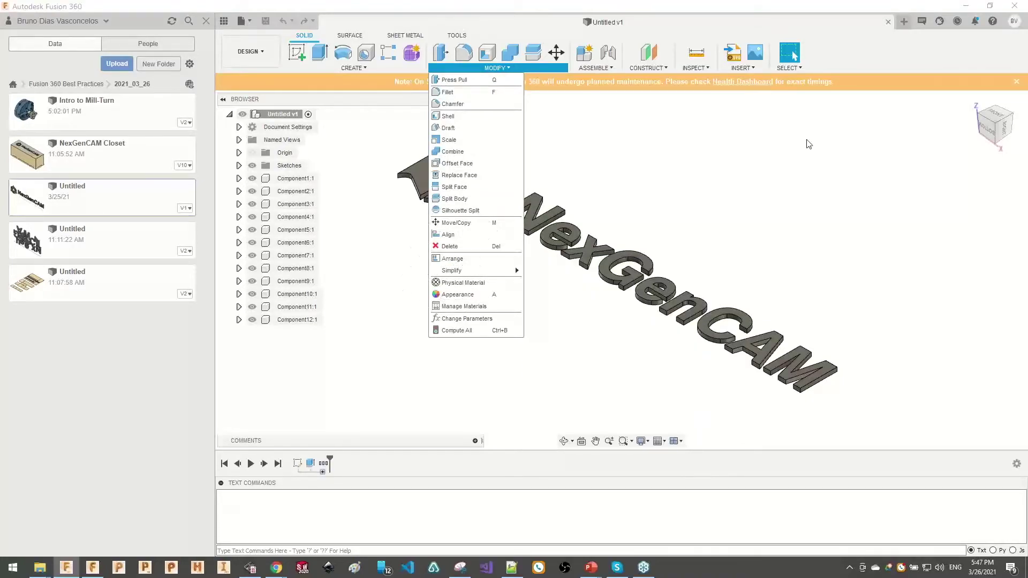
left_click(746, 132)
- Look through the Manufacture workspace's Utilities and Fabrication tools, and return to the Design workspace
left_click(250, 50)
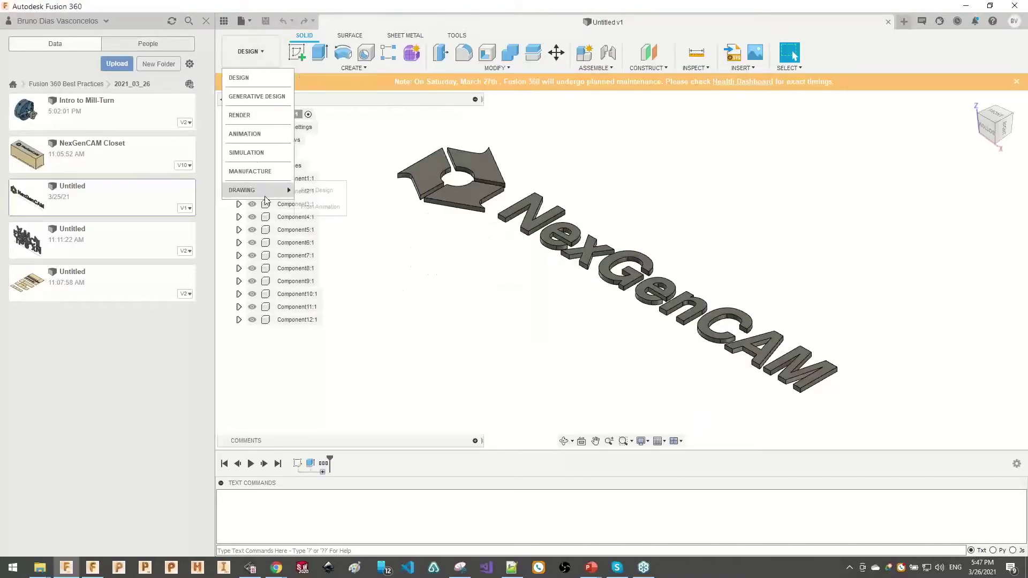
left_click(264, 188)
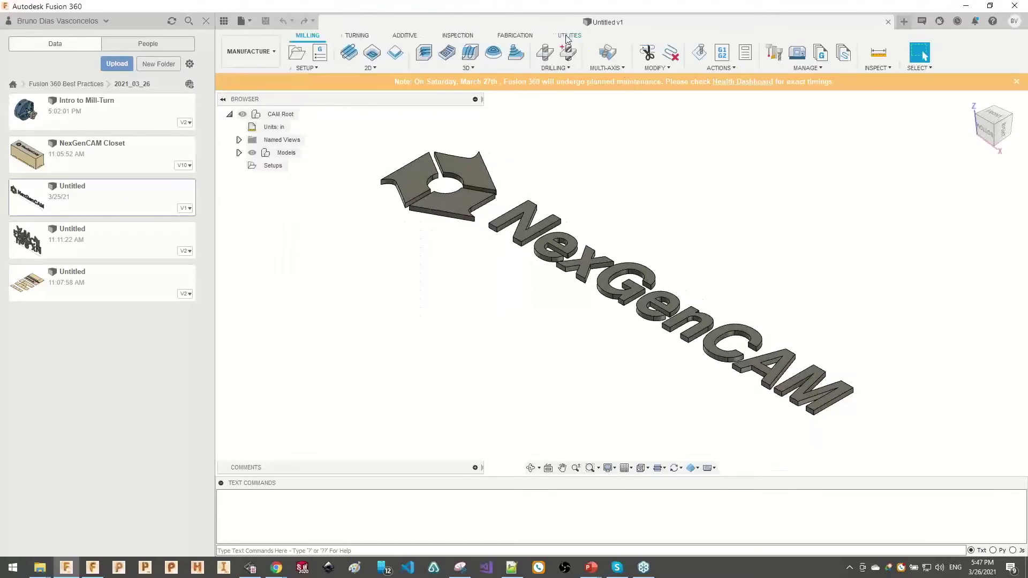
left_click(566, 36)
left_click(523, 36)
left_click(557, 68)
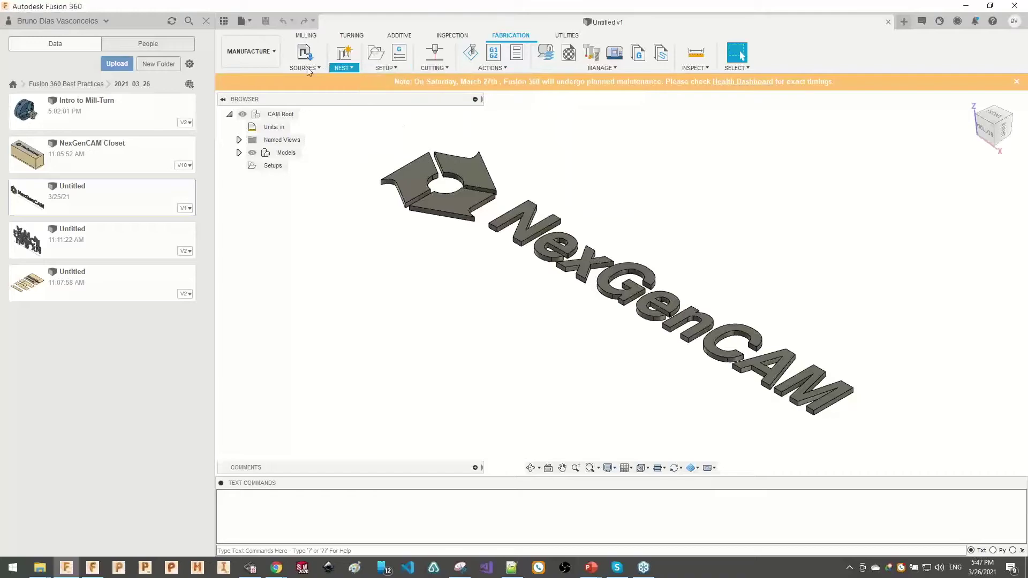
left_click(250, 52)
left_click(254, 74)
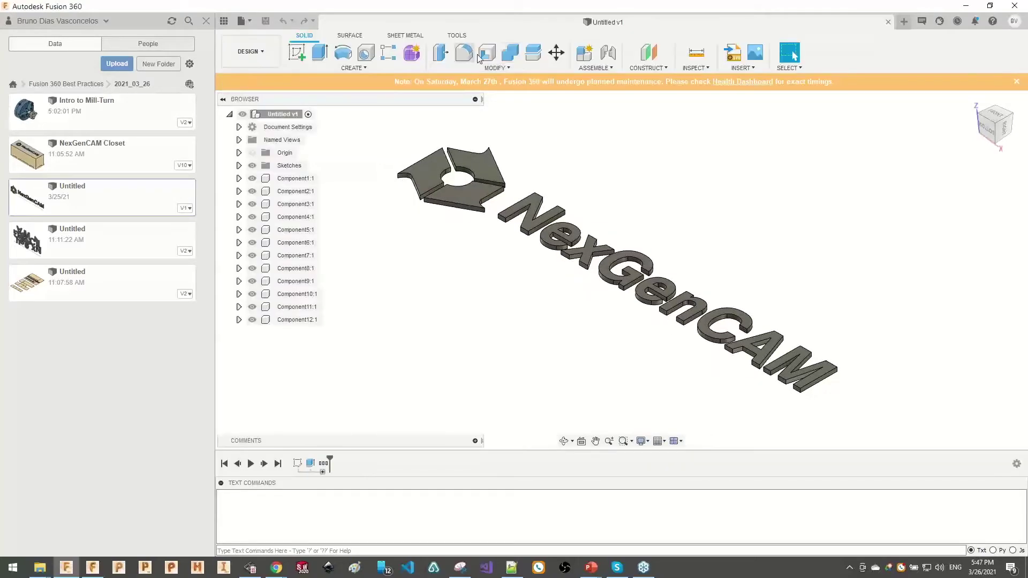
- Find the Arrange command by searching the design shortcuts for "arra" and start it
left_click(507, 68)
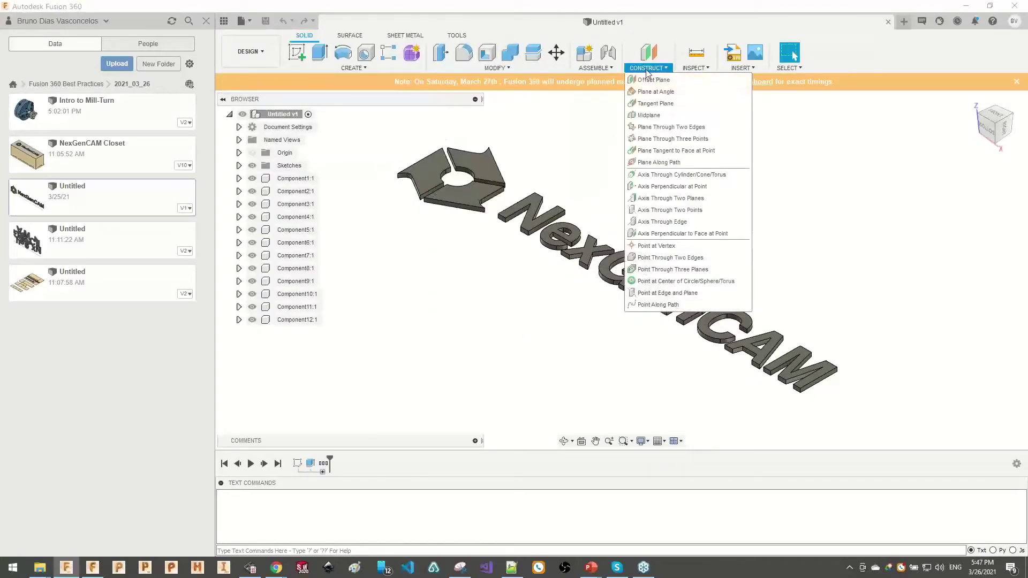
left_click(499, 70)
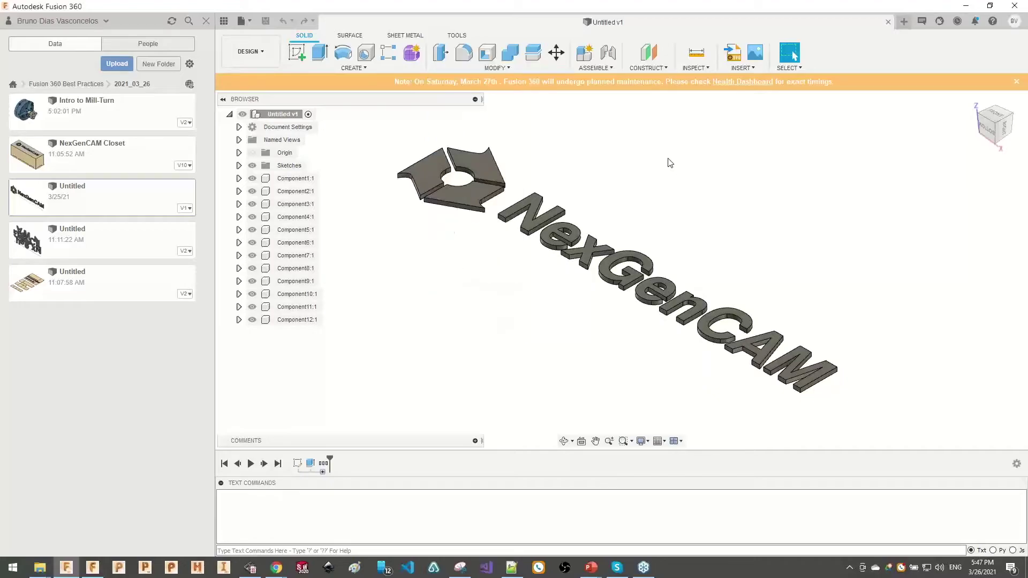
key("s")
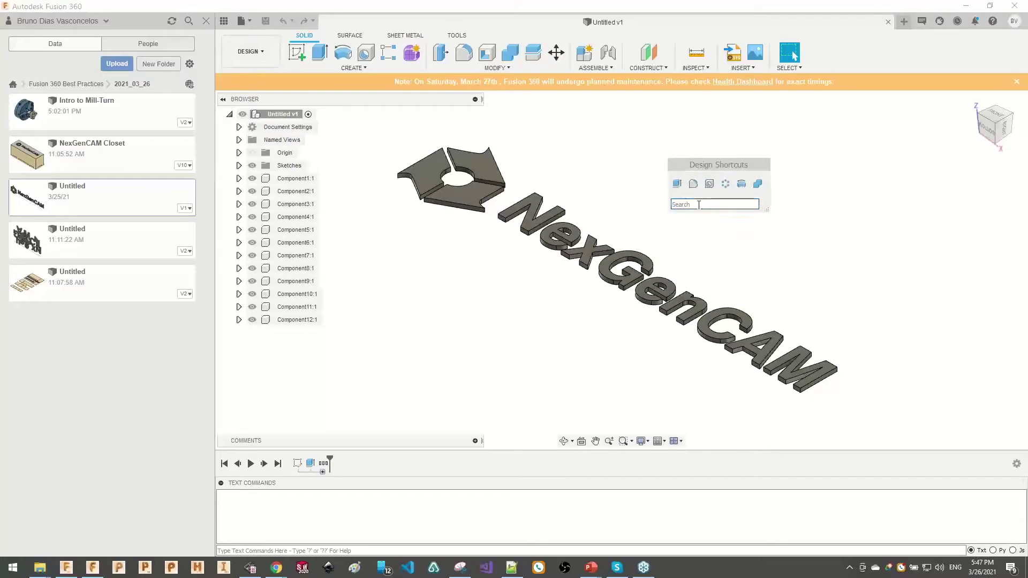
type("arra")
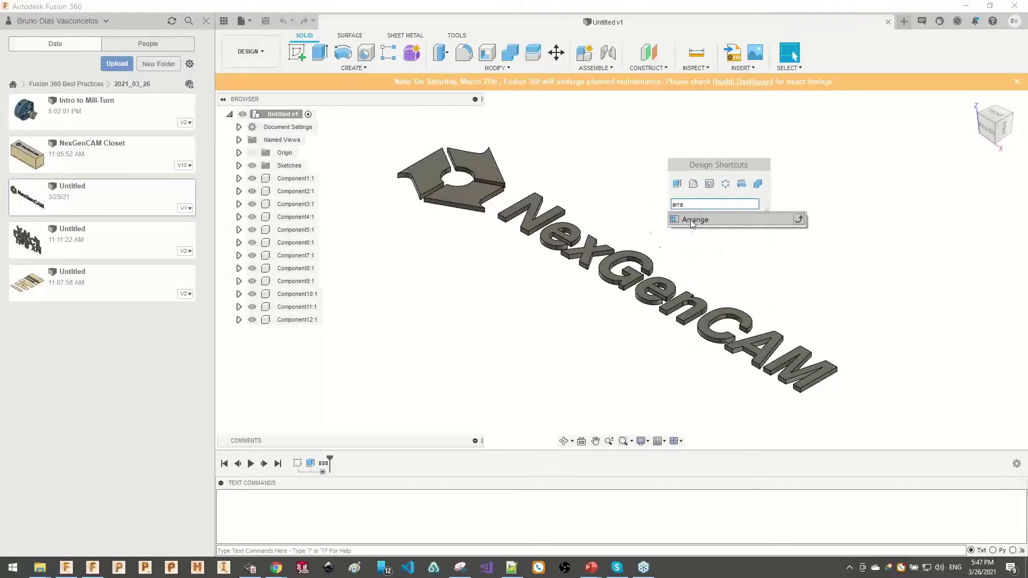
left_click(694, 220)
mouse_move(897, 163)
left_mouse_down()
mouse_move(888, 171)
mouse_move(908, 178)
left_mouse_up()
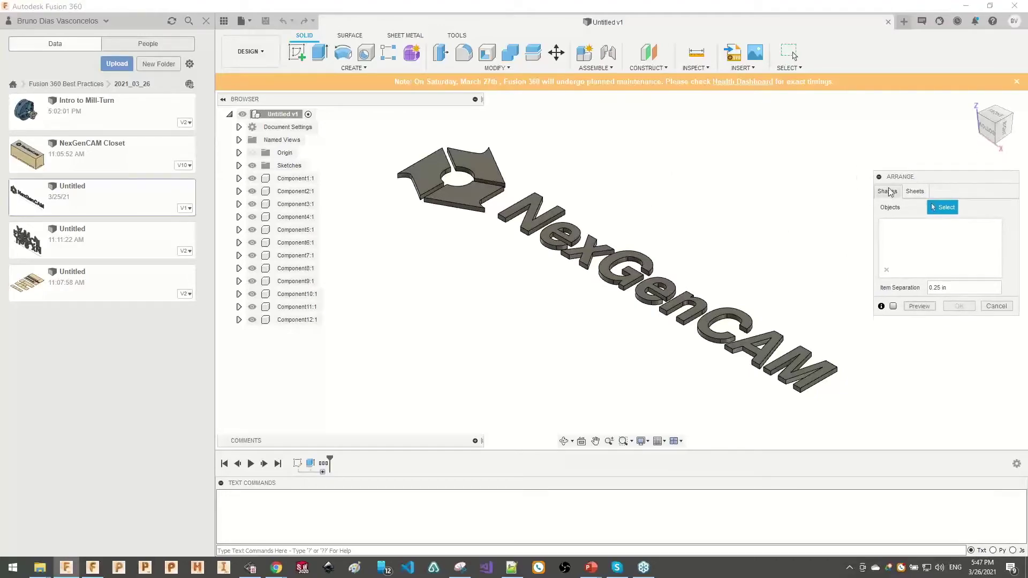
- Select all components from Component1 through Component12 as the objects for the arrangement
left_click(294, 179)
left_click(295, 191)
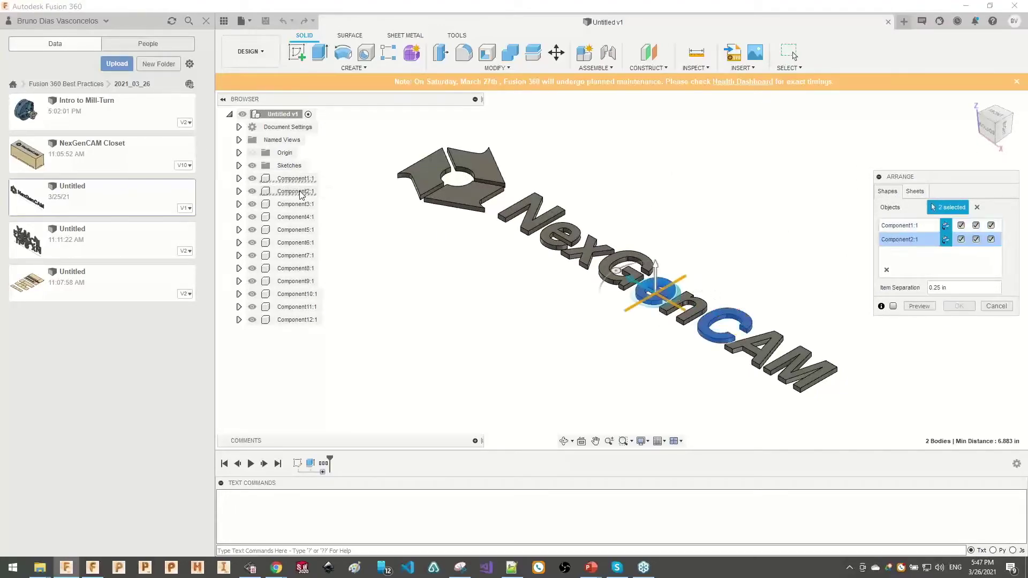
left_click(296, 320, "shift")
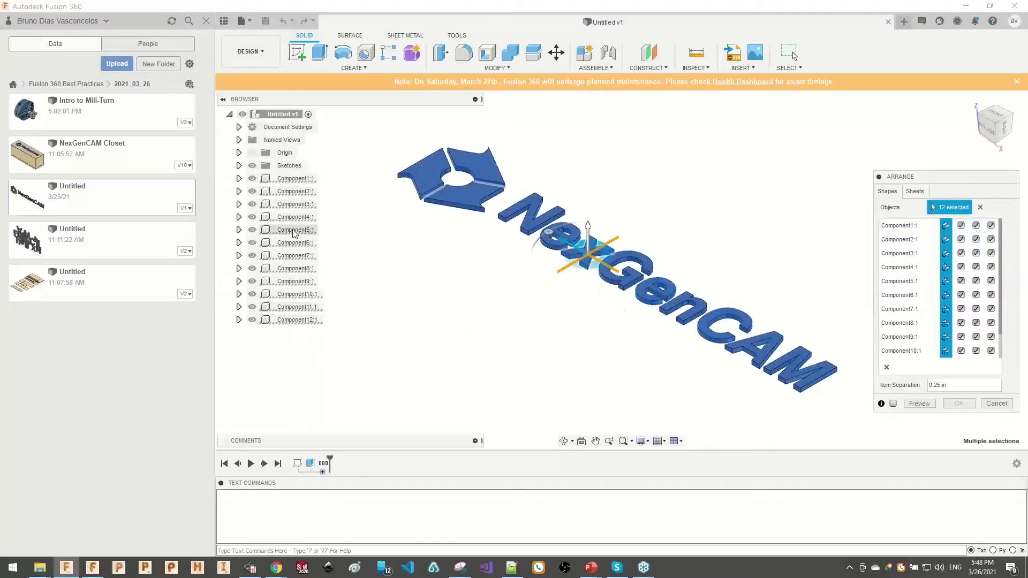
left_click(980, 207)
left_click(289, 179)
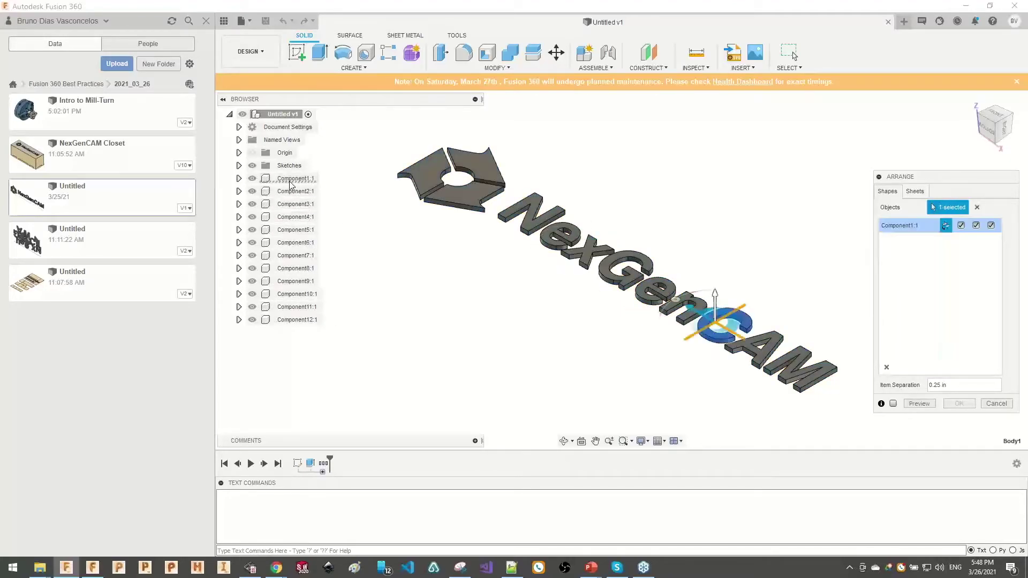
left_click(314, 321, "shift")
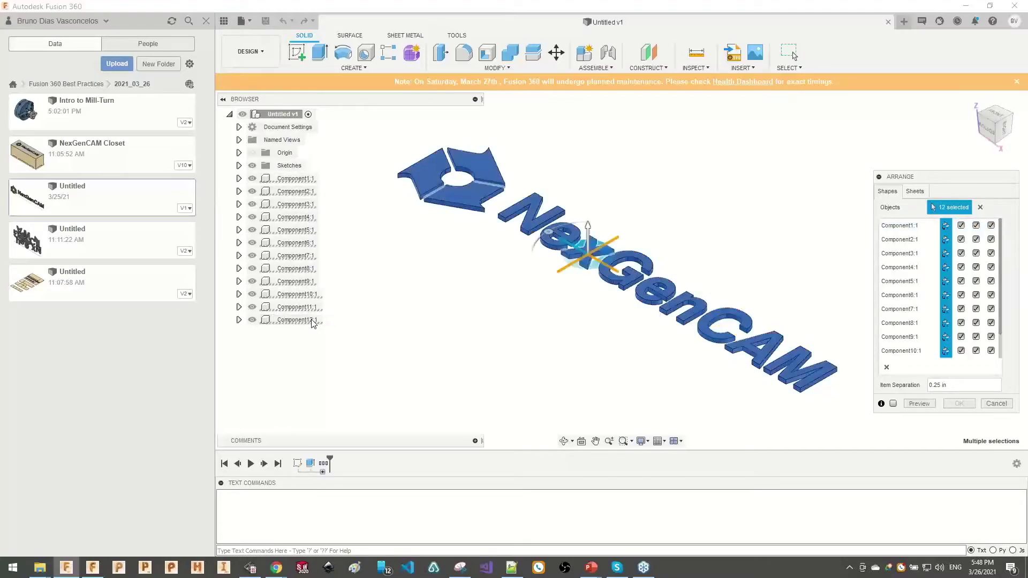
mouse_move(615, 300)
middle_mouse_down("shift")
mouse_move(647, 288)
mouse_move(602, 310)
middle_mouse_up("shift")
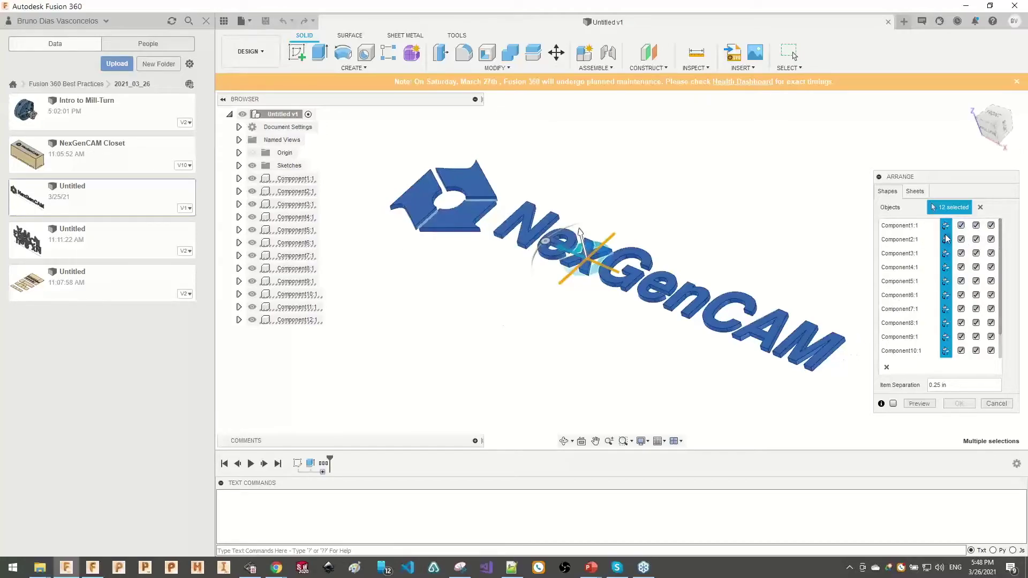
- Disable the first placement option for each object from Component1 through Component10
left_click(961, 226)
left_click(961, 239)
left_click(961, 253)
left_click(960, 267)
left_click(961, 281)
left_click(960, 295)
left_click(960, 309)
left_click(961, 323)
left_click(960, 337)
left_click(961, 351)
- Disable the third placement option for each object from Component1 through Component10
left_click(991, 225)
left_click(990, 239)
left_click(991, 253)
left_click(991, 267)
left_click(991, 281)
left_click(990, 295)
left_click(991, 309)
left_click(990, 322)
left_click(990, 336)
left_click(991, 351)
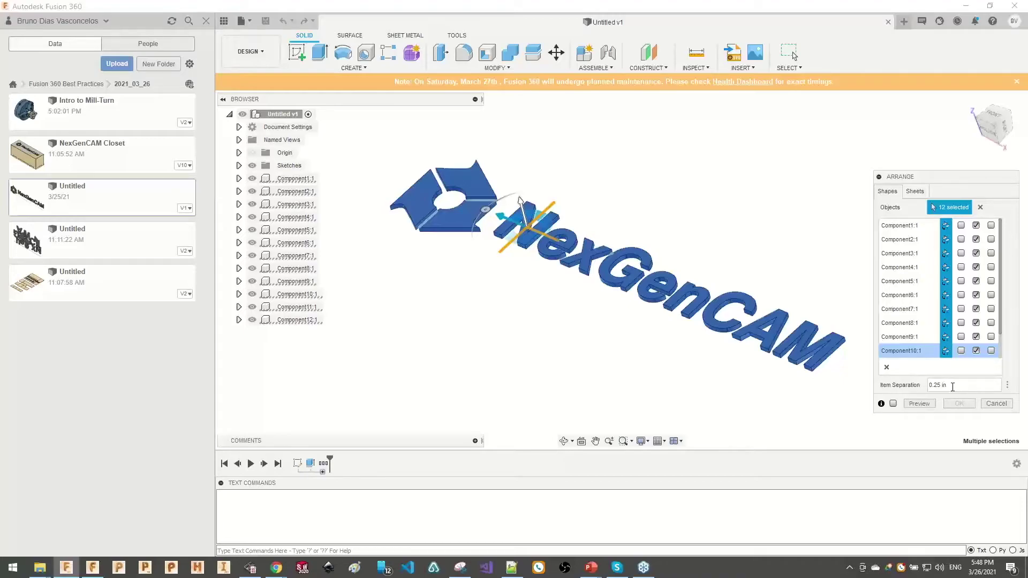
left_click_drag(950, 386, 919, 386)
- Set the sheet to be arranged on a plane, show the origin, and pick the origin's XY plane
left_click(914, 192)
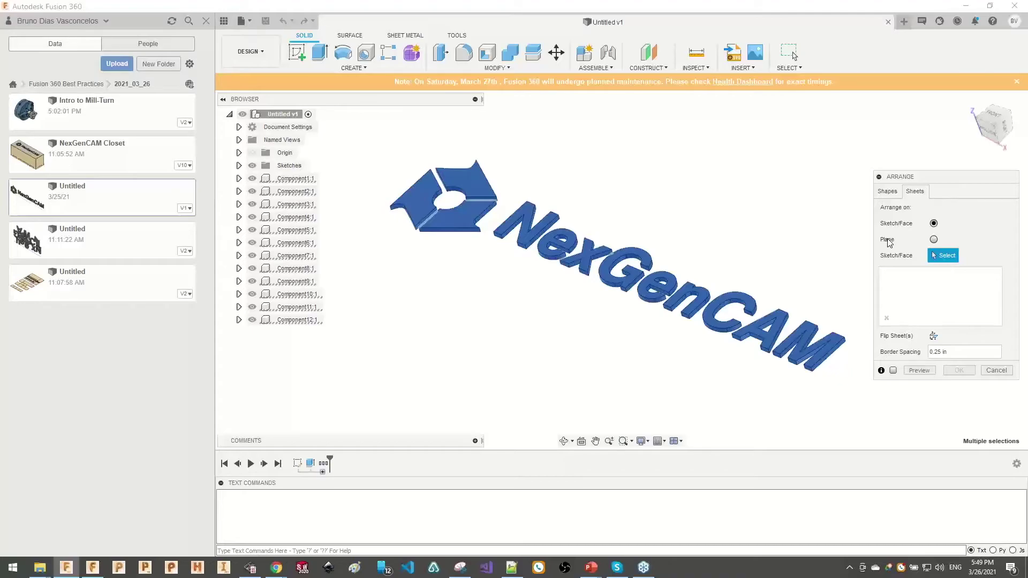
left_click(933, 241)
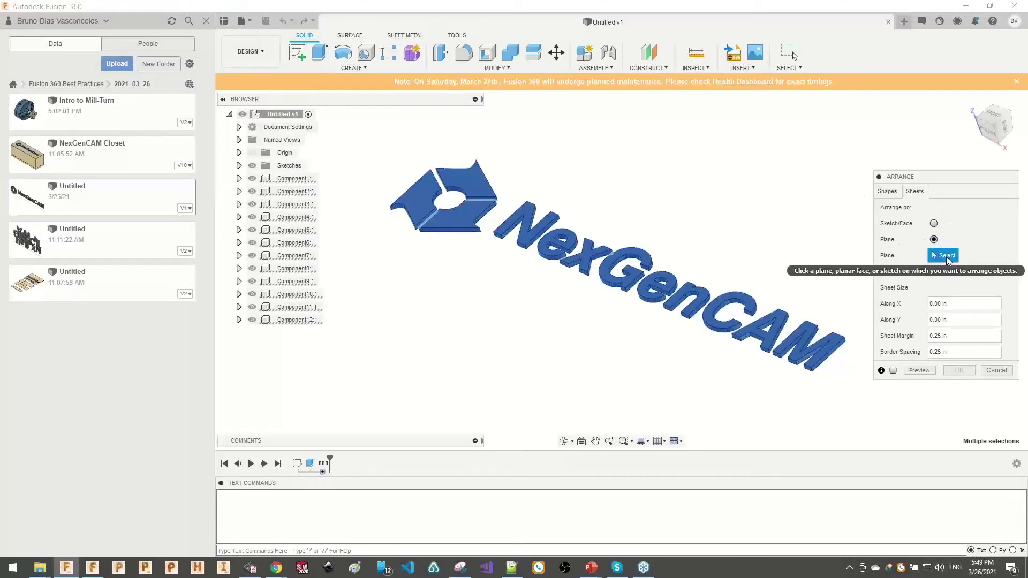
left_click(253, 153)
left_click(509, 193)
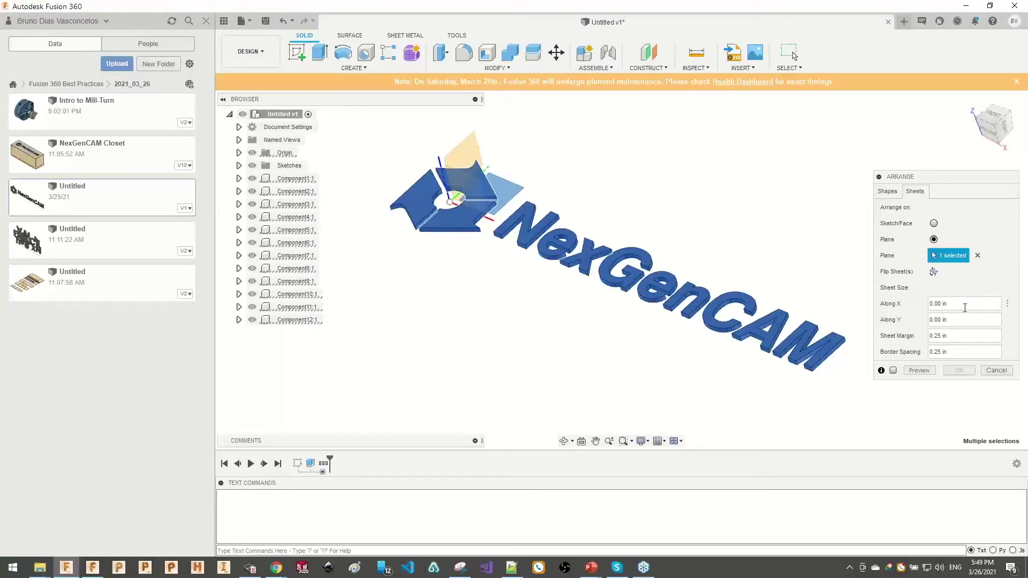
- Set the sheet size to 36 in along X and 96 in along Y, and preview the arrangement
left_click(932, 307)
type("636")
key("Tab")
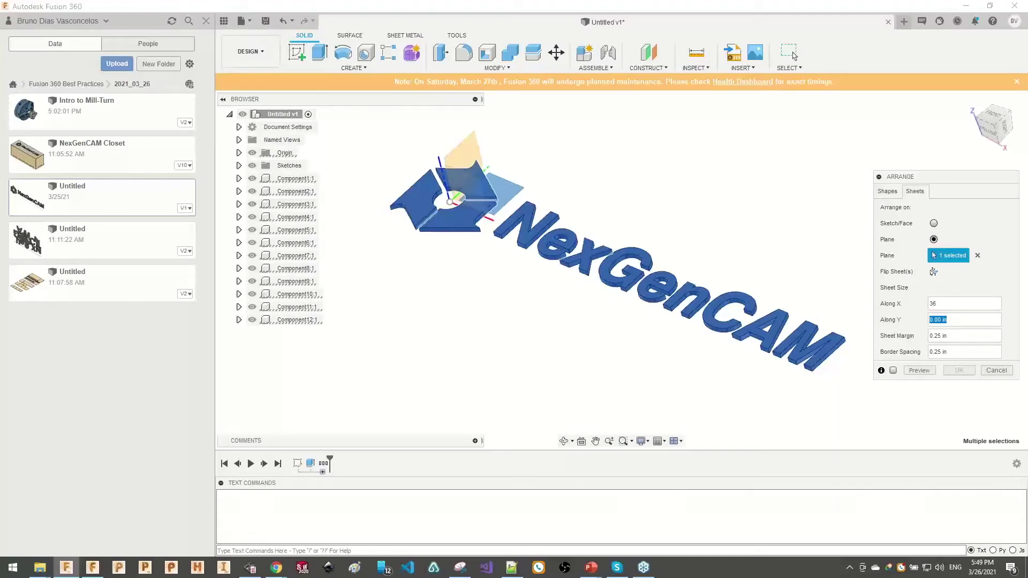
type("96")
key("Tab")
left_click_drag(963, 354, 917, 357)
left_click(893, 370)
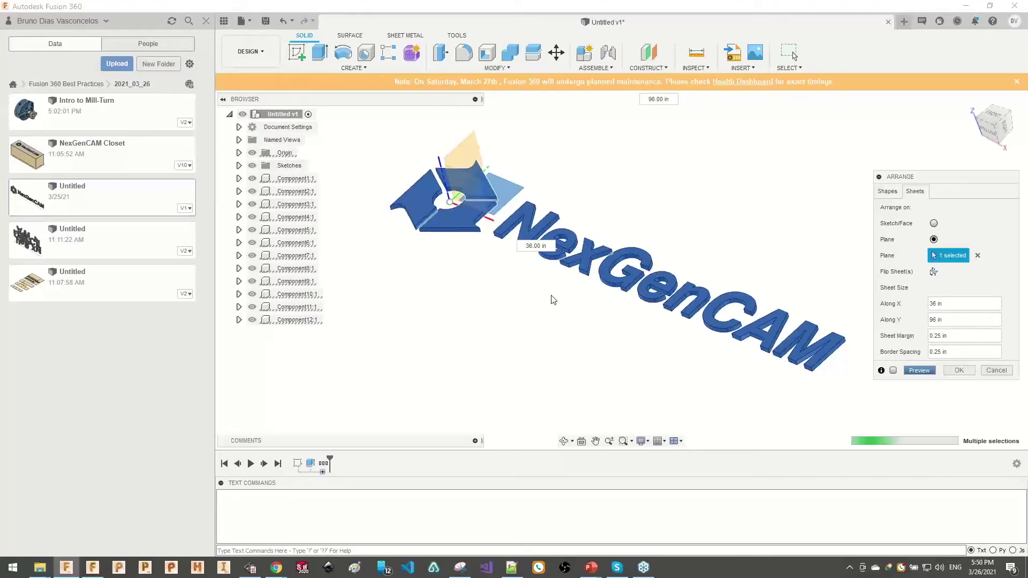
middle_click_drag(668, 301, 567, 281, "shift")
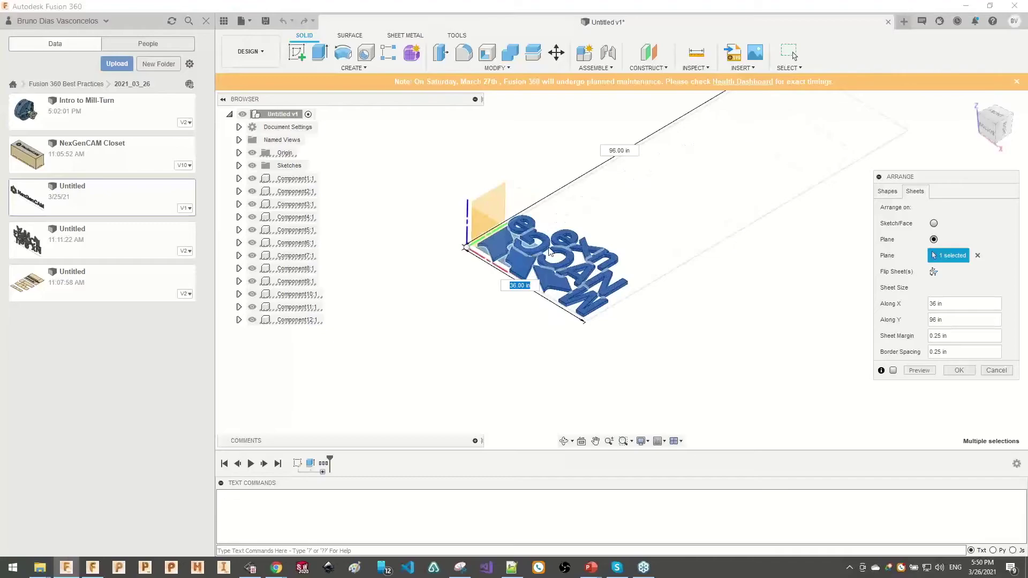
scroll(530, 273, "up", 4)
middle_click_drag(528, 276, 490, 251, "shift")
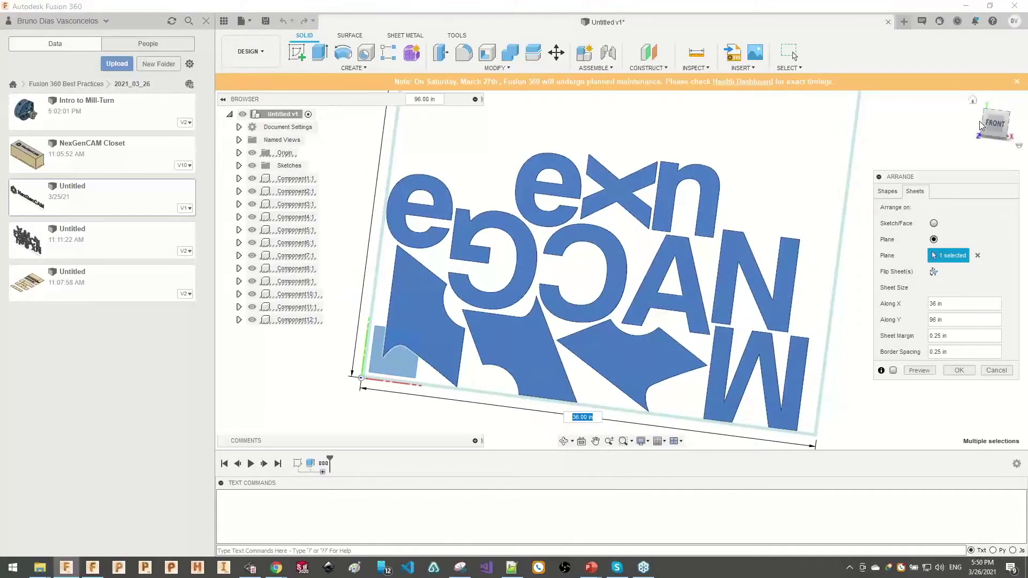
left_click(994, 123)
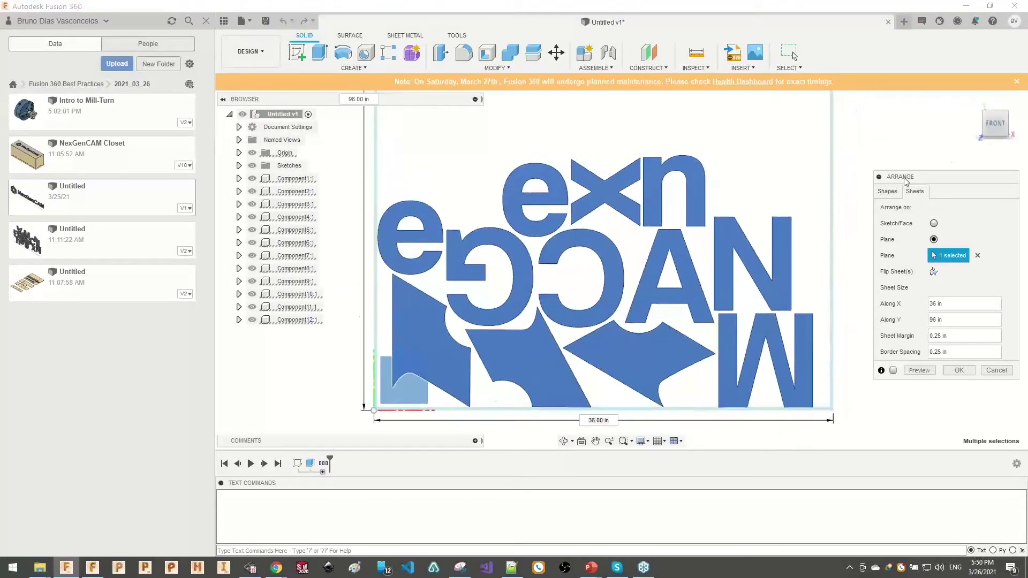
left_click_drag(904, 178, 913, 161)
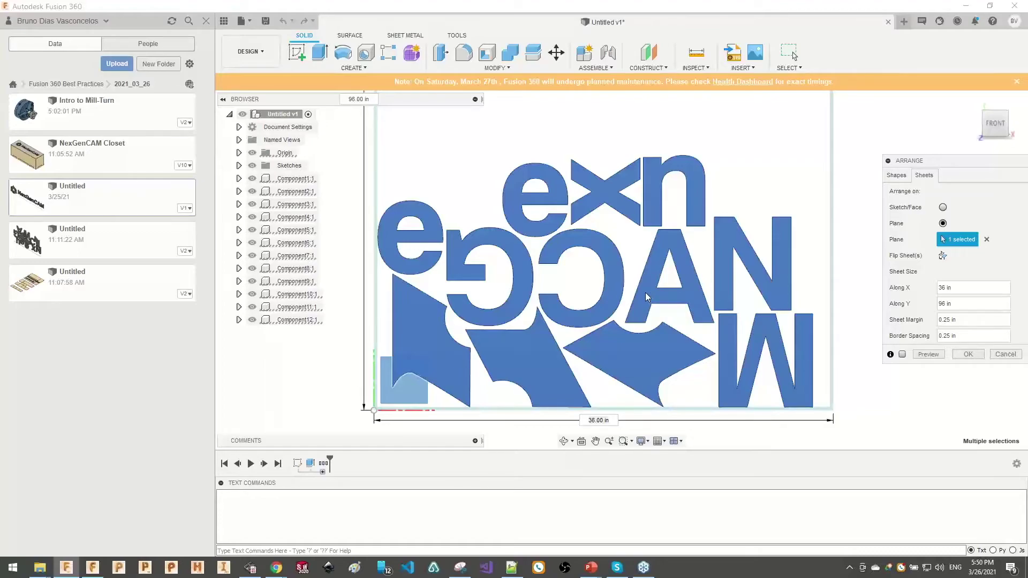
- Re-enable the first placement option for Component1 through Component10 and preview the arrangement again
left_click(897, 175)
left_click(970, 210)
left_click(970, 224)
left_click(970, 237)
left_click(970, 251)
left_click(969, 265)
left_click(970, 279)
left_click(970, 293)
left_click(969, 307)
left_click(970, 321)
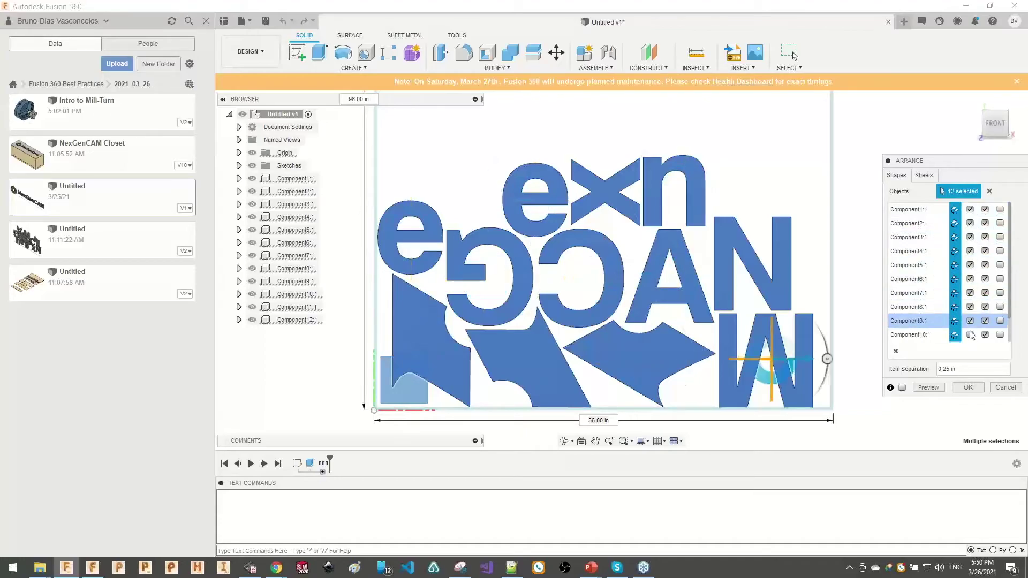
left_click(969, 334)
left_click(929, 388)
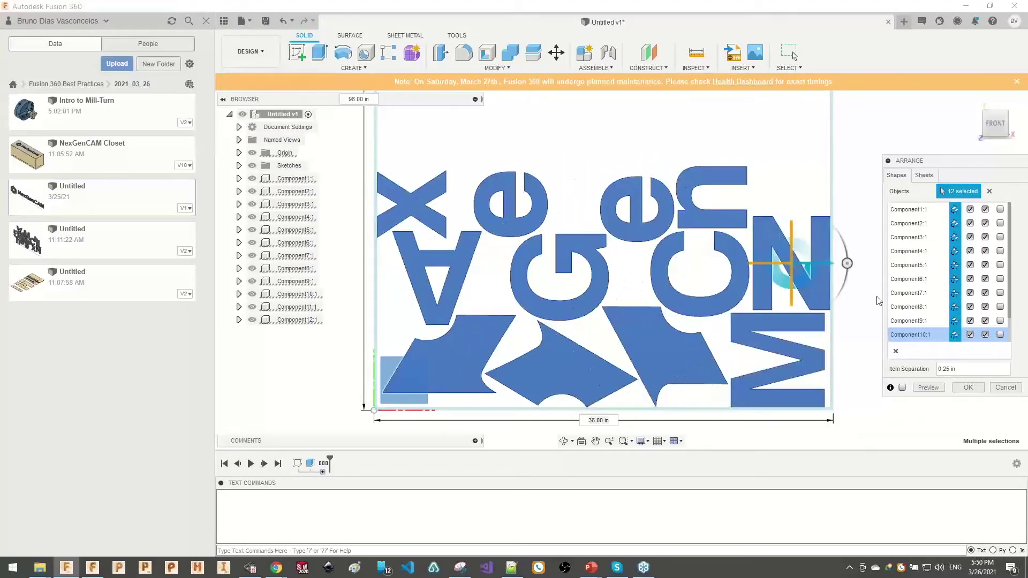
- Accept the previewed arrangement of the twelve logo components on the sheet
scroll(635, 290, "down", 3)
left_click_drag(718, 278, 655, 203)
middle_click_drag(655, 202, 677, 264, "shift")
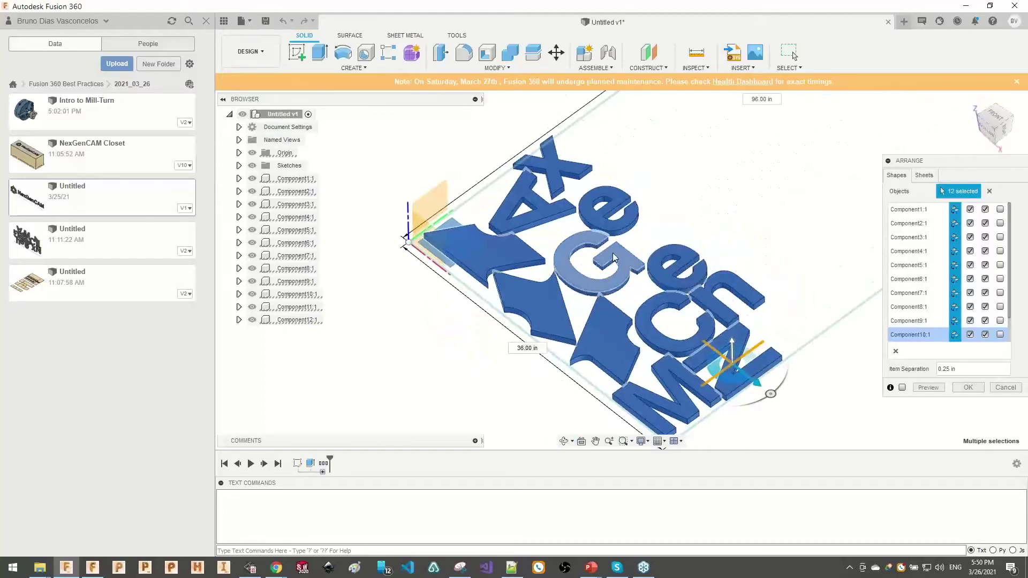
left_click(968, 387)
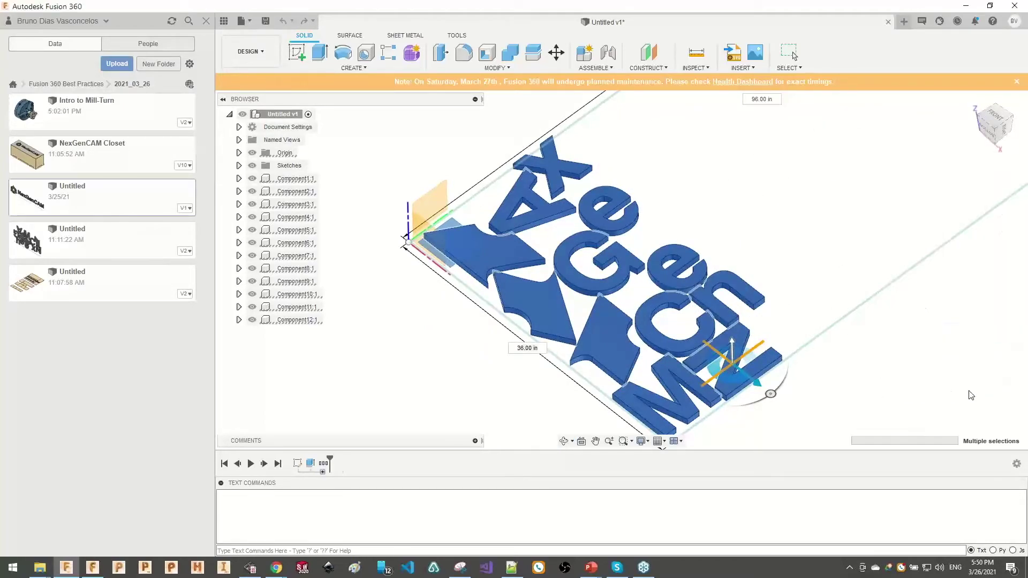
middle_click_drag(621, 225, 586, 273, "shift")
left_click(991, 123)
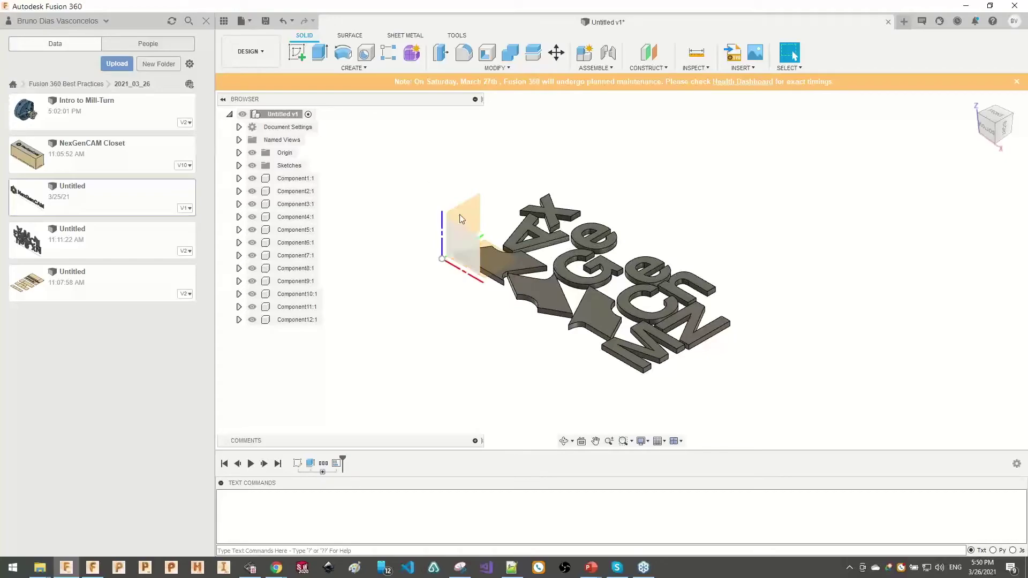
- Hide the design's origin planes and axes around the arranged components, leaving nothing selected
left_click_drag(401, 159, 794, 386)
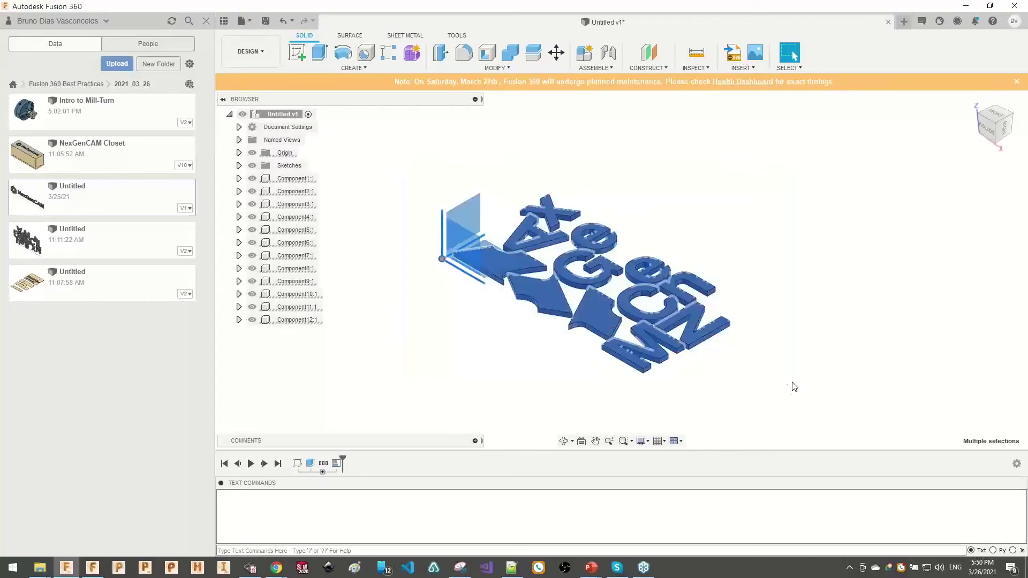
left_click(788, 390)
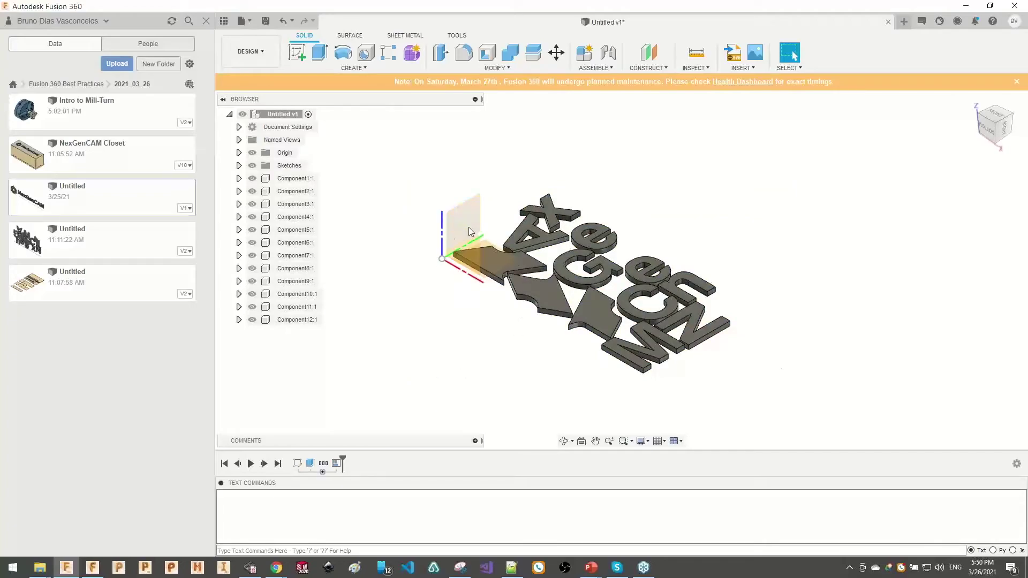
left_click(252, 154)
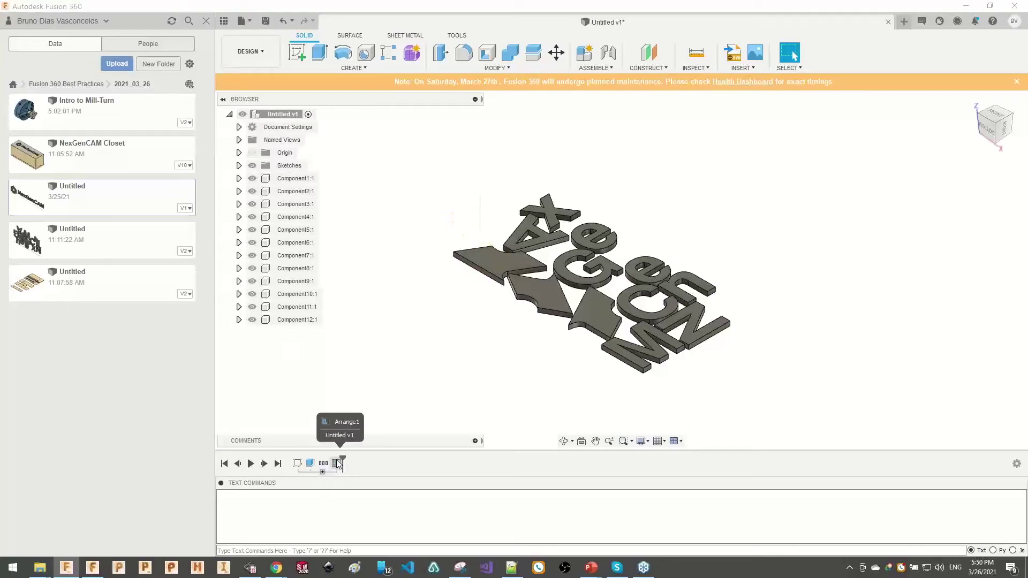
left_click_drag(399, 142, 782, 407)
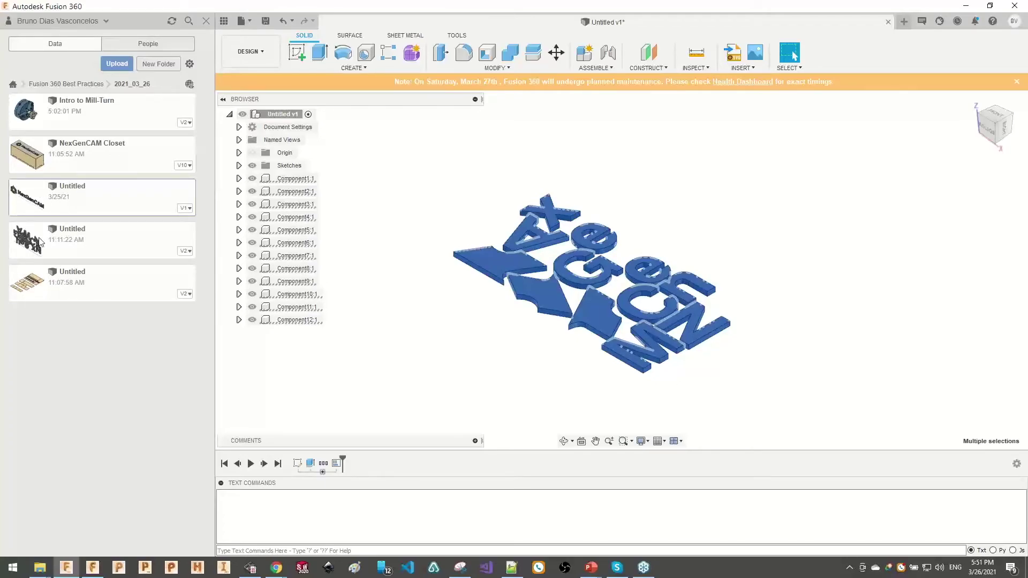
left_click(436, 179)
- Look at the Manufacture workspace's Milling tools with the arranged parts, and return to the Design workspace
left_click(249, 52)
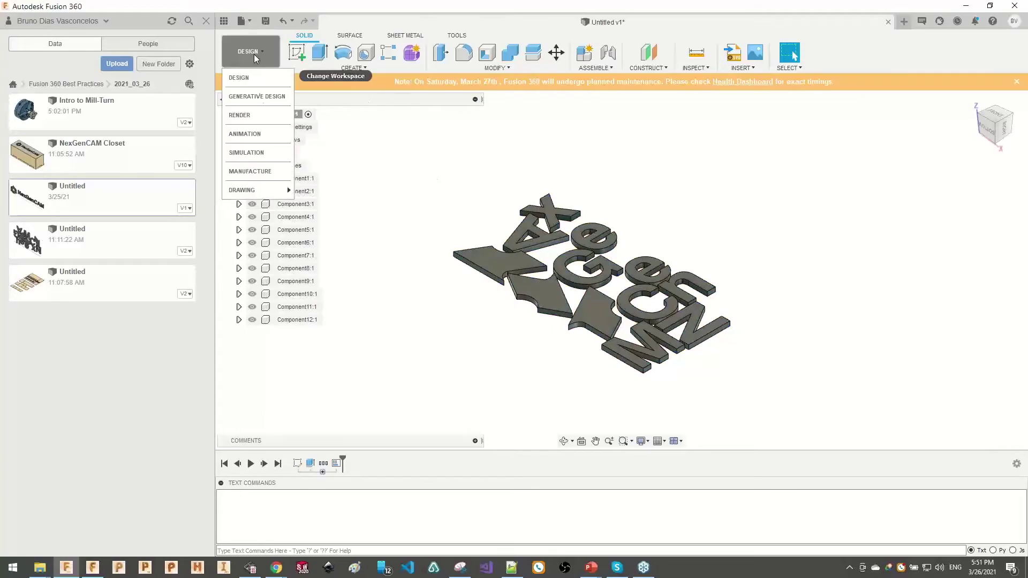
left_click(261, 172)
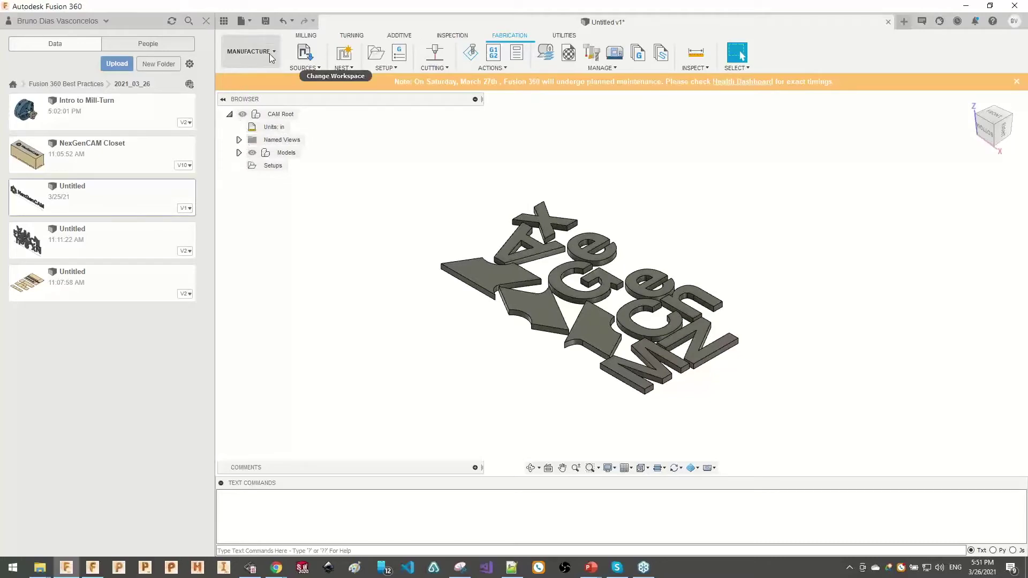
left_click(307, 36)
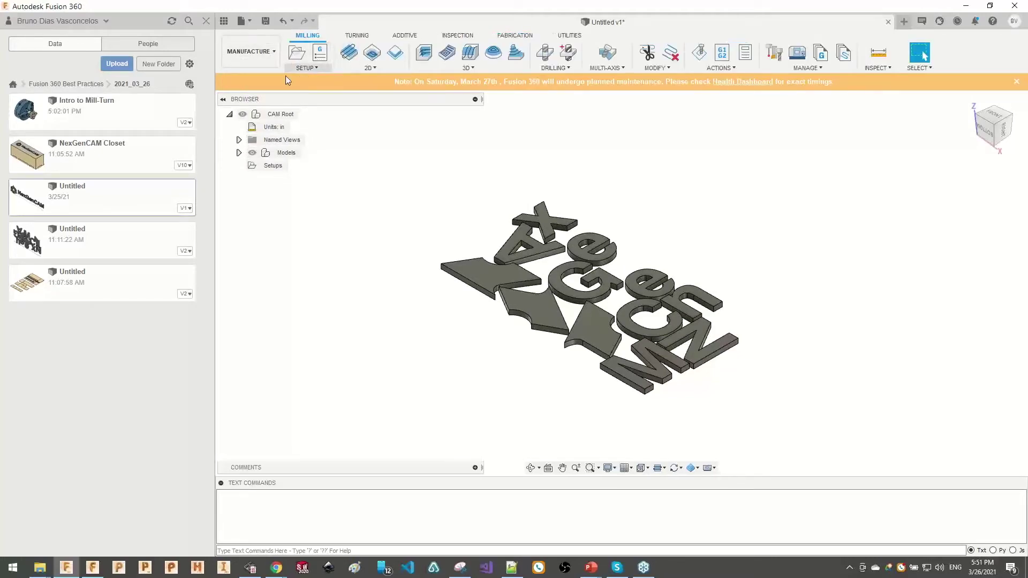
left_click(250, 51)
left_click(241, 76)
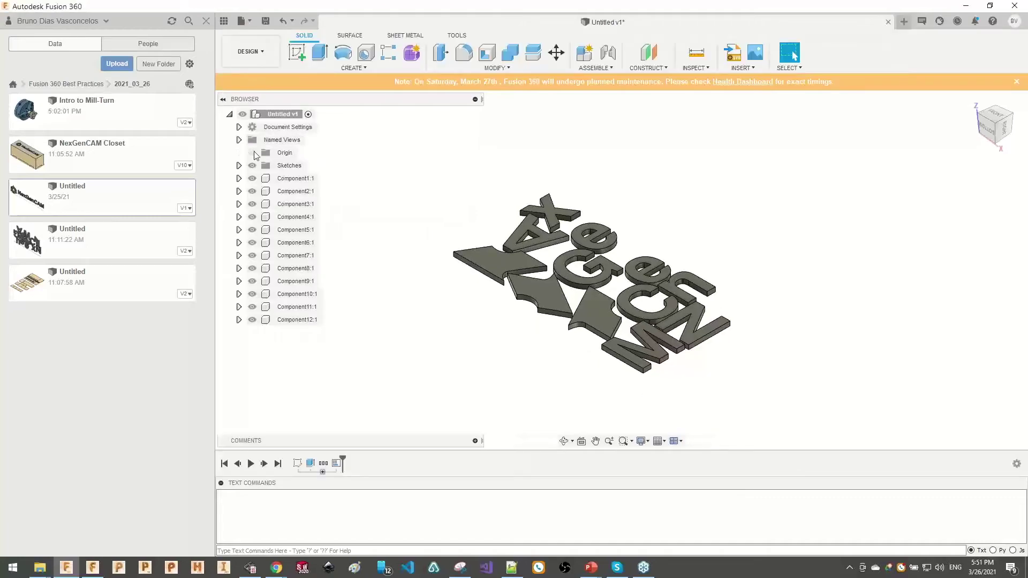
- Expand the Sketches folder, and briefly show and hide the imported NexGenCAM - Design.ai sketch
left_click(239, 165)
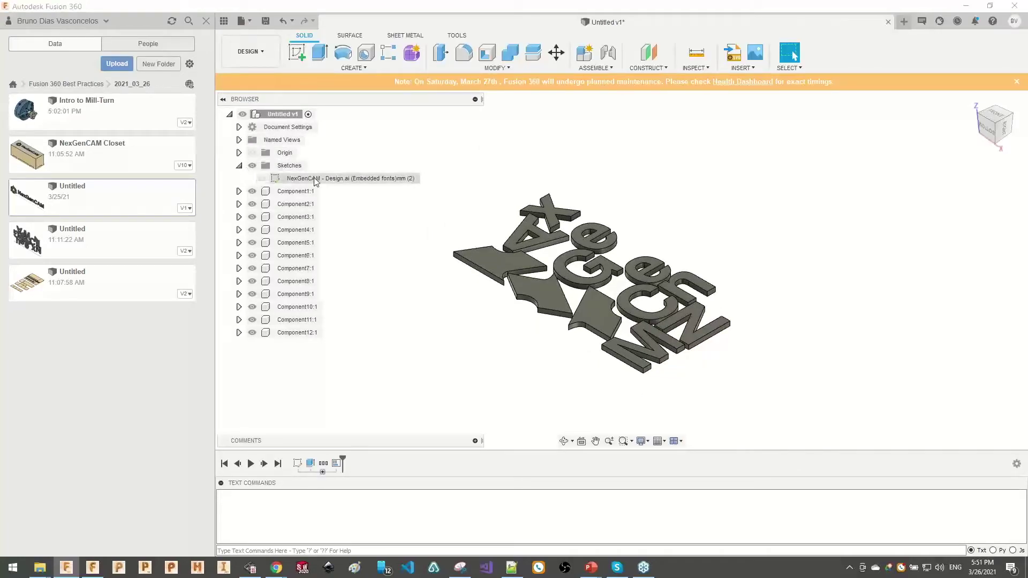
left_click(261, 178)
left_click(262, 179)
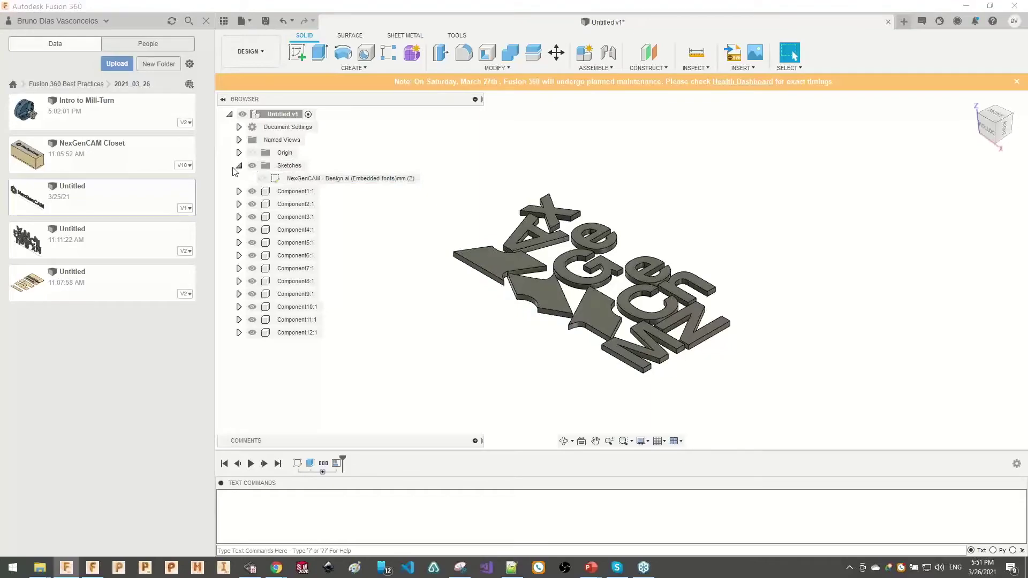
- Start a sketch on the horizontal origin plane and draw a rectangle from the origin enclosing all the arranged logo components
left_click(239, 166)
left_click(297, 52)
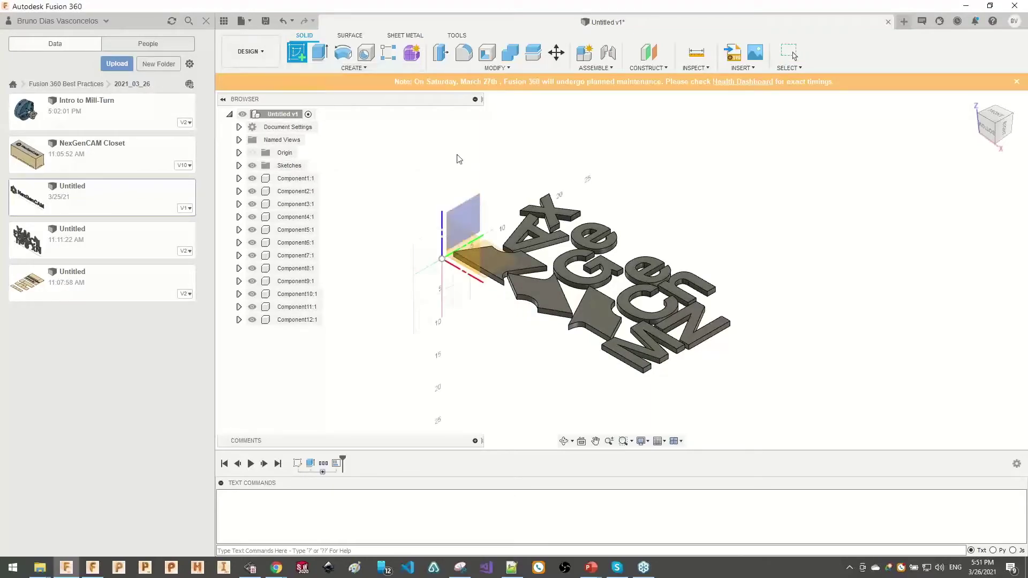
left_click(485, 250)
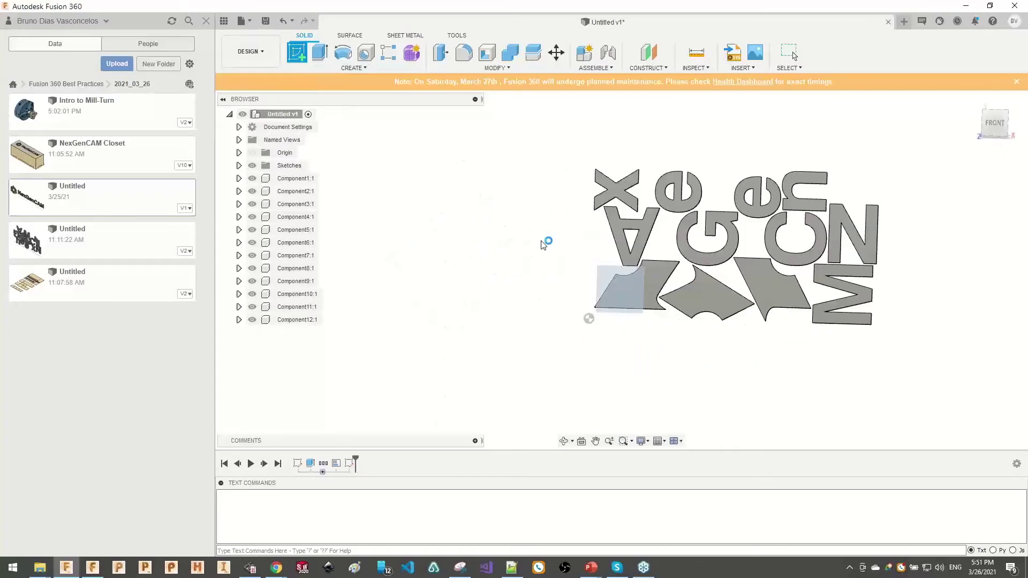
key("r")
left_click(604, 319)
scroll(717, 165, "down", 3)
left_click(844, 152)
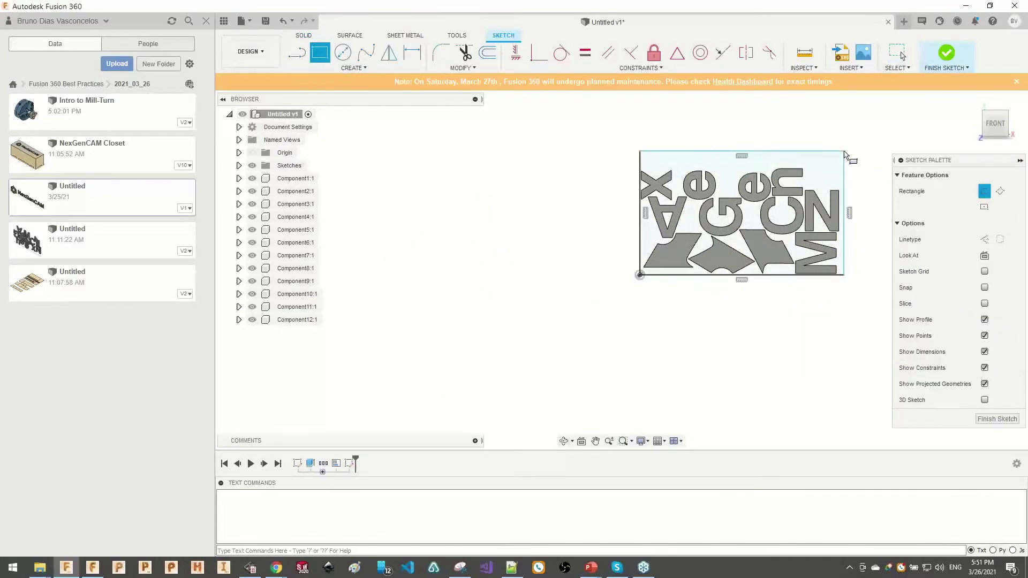
- Dimension the rectangle's vertical side to 96 in
key("d")
left_click(641, 230)
left_click(585, 227)
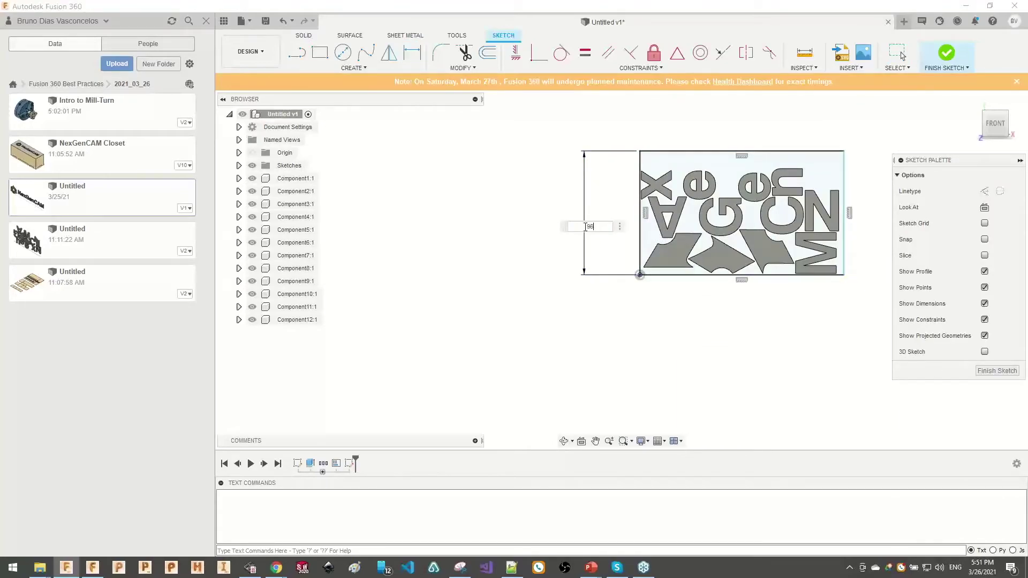
key("Return")
- Dimension the rectangle's horizontal side to 36 in and leave the dimension command
scroll(741, 324, "down", 2)
left_click(776, 290)
left_click(762, 350)
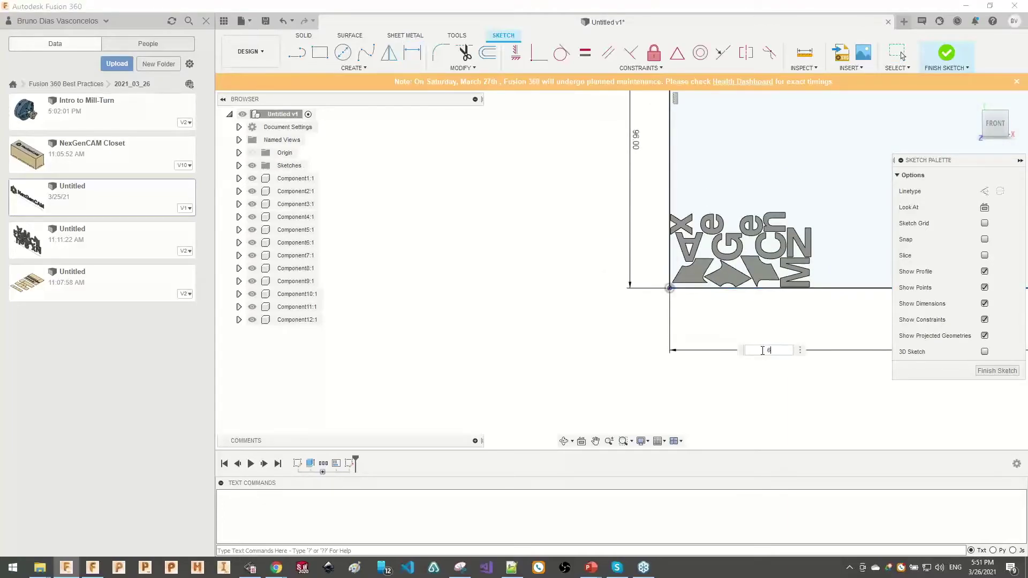
type("36")
key("Return")
scroll(764, 263, "down", 2)
scroll(651, 211, "up", 3)
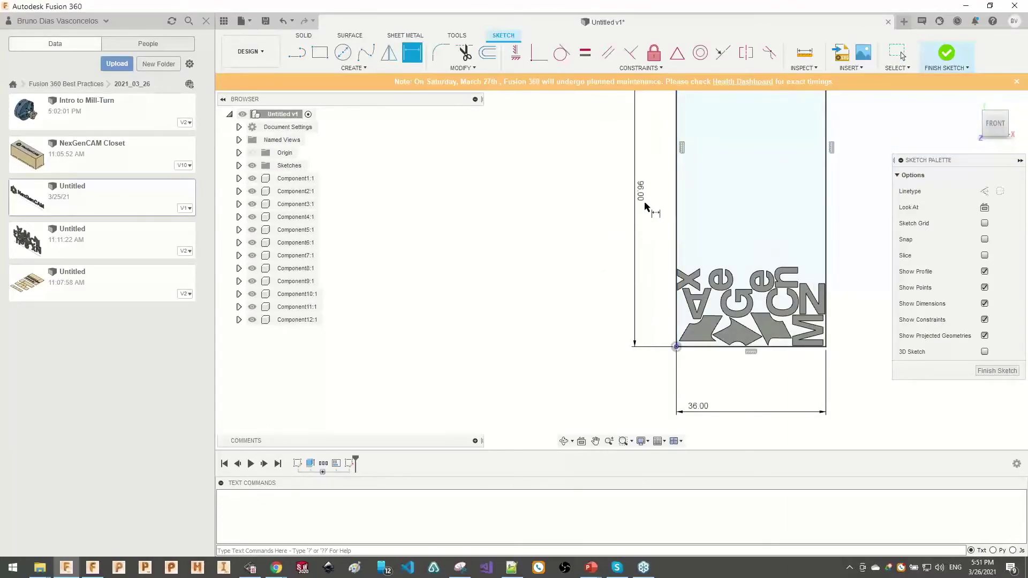
scroll(632, 299, "down", 3)
key("Escape")
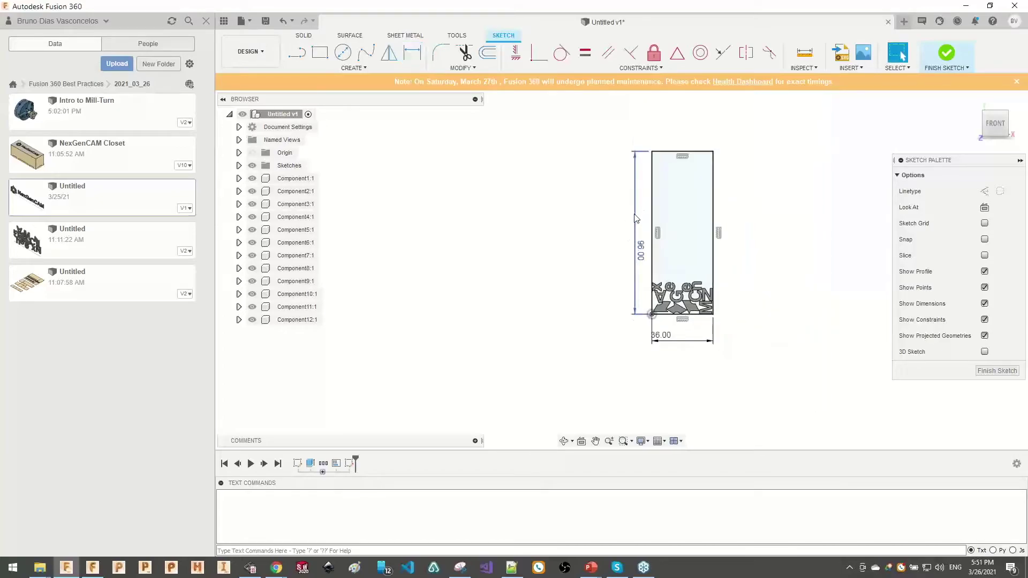
- Remove the 96 in dimension, shorten the rectangle, dimension its height to 20 in, and finish the sketch
left_click_drag(652, 152, 649, 292)
scroll(649, 291, "up", 3)
key("d")
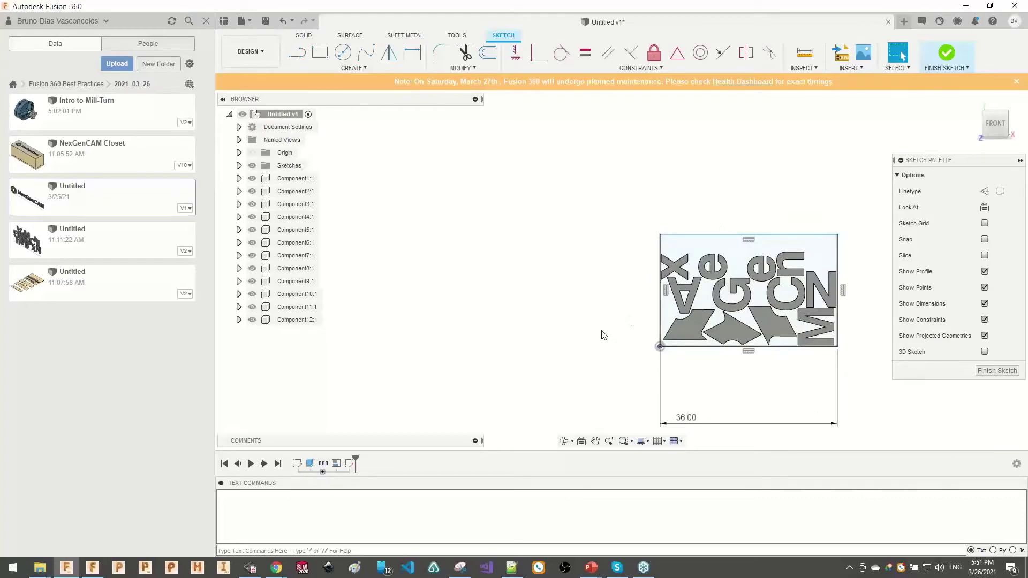
left_click(659, 312)
left_click(616, 309)
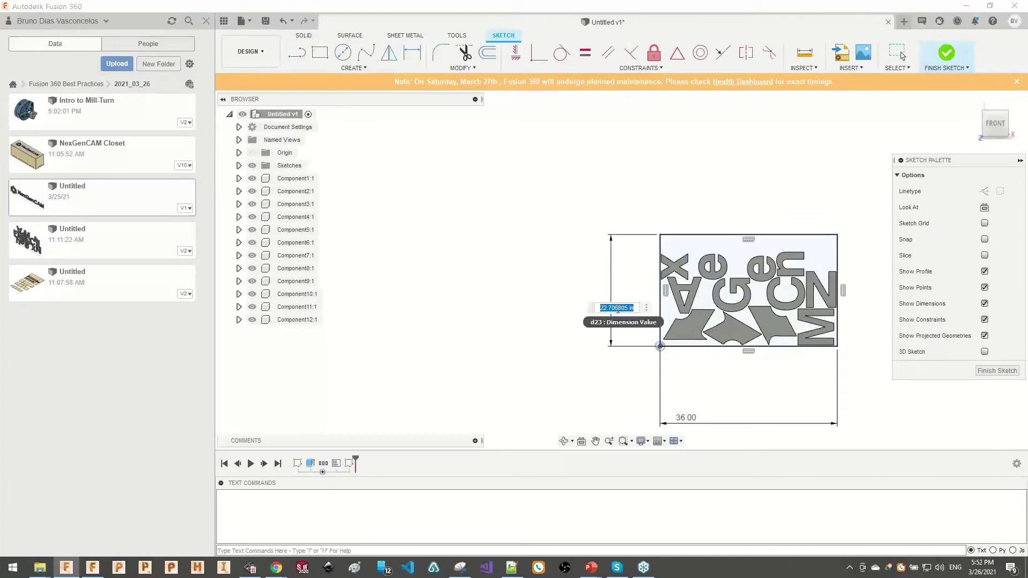
type("20")
key("Return")
mouse_move(642, 252)
middle_mouse_down("shift")
mouse_move(679, 202)
mouse_move(792, 201)
middle_mouse_up("shift")
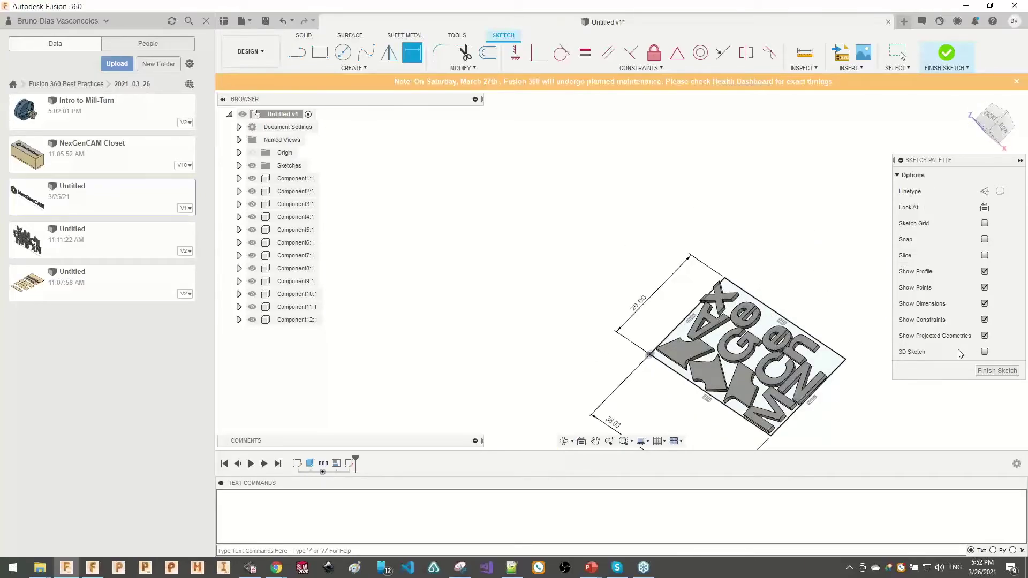
left_click(986, 375)
left_click(992, 132)
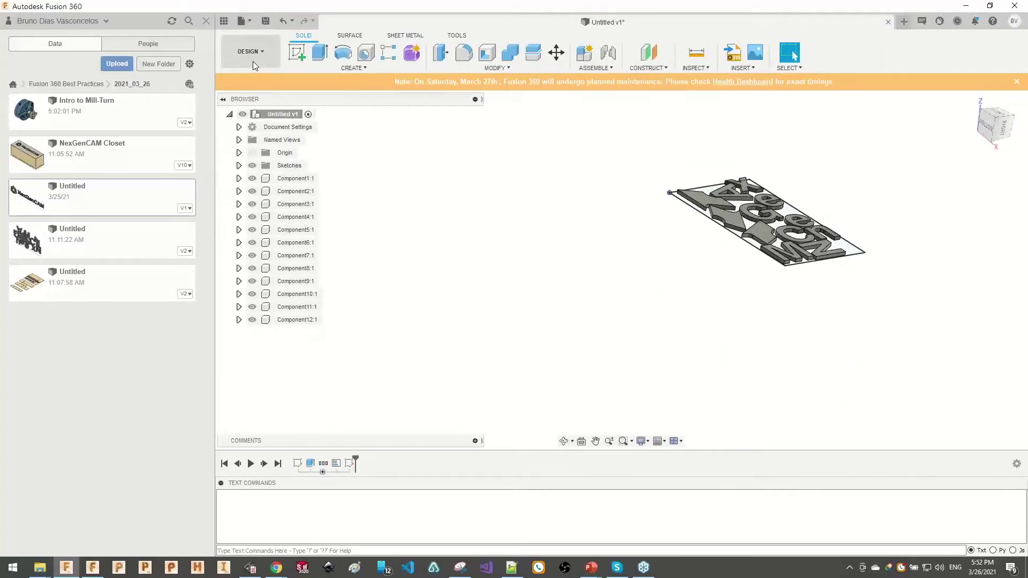
- Extrude the rectangle profile 0.75 in as a new body, overlapping the arranged logo components
left_click(254, 53)
left_click(262, 168)
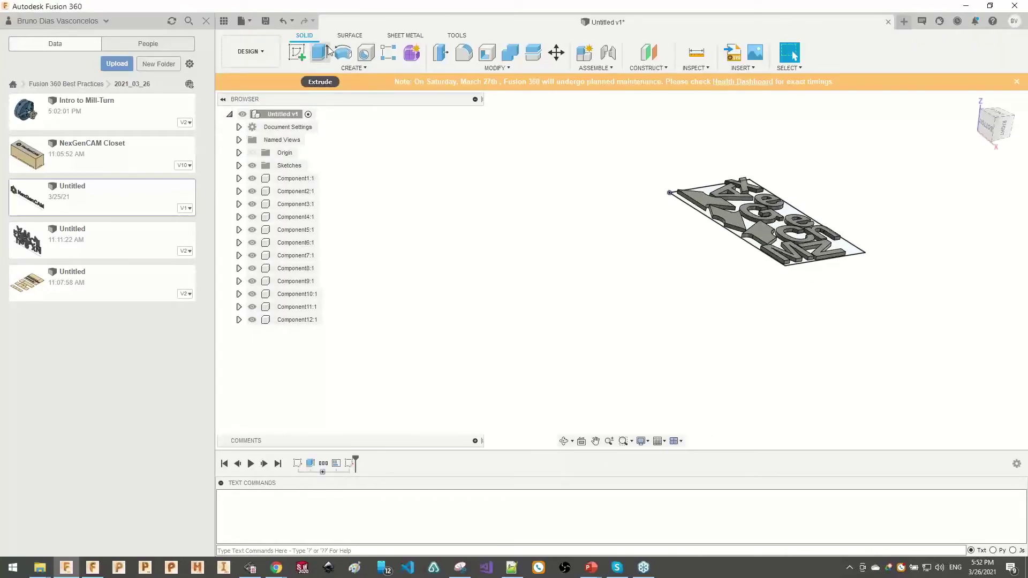
left_click(321, 52)
scroll(765, 217, "up", 2)
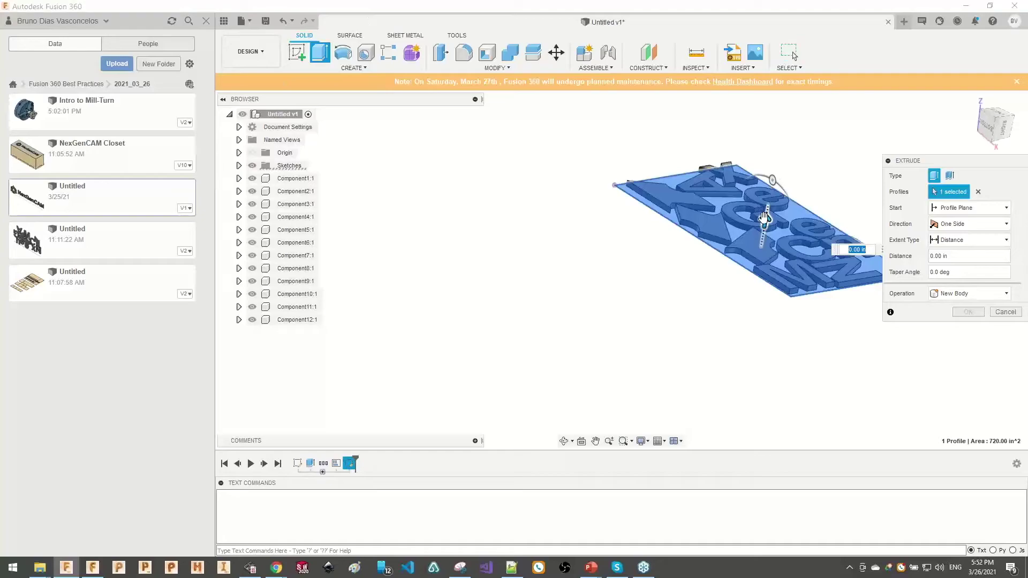
left_click_drag(963, 260, 929, 258)
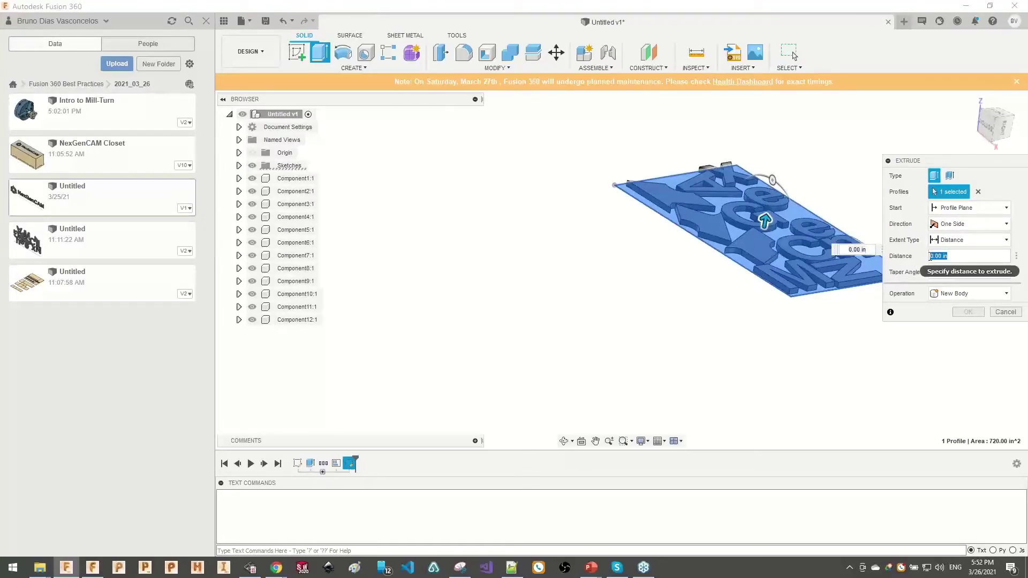
type("0.75")
key("Return")
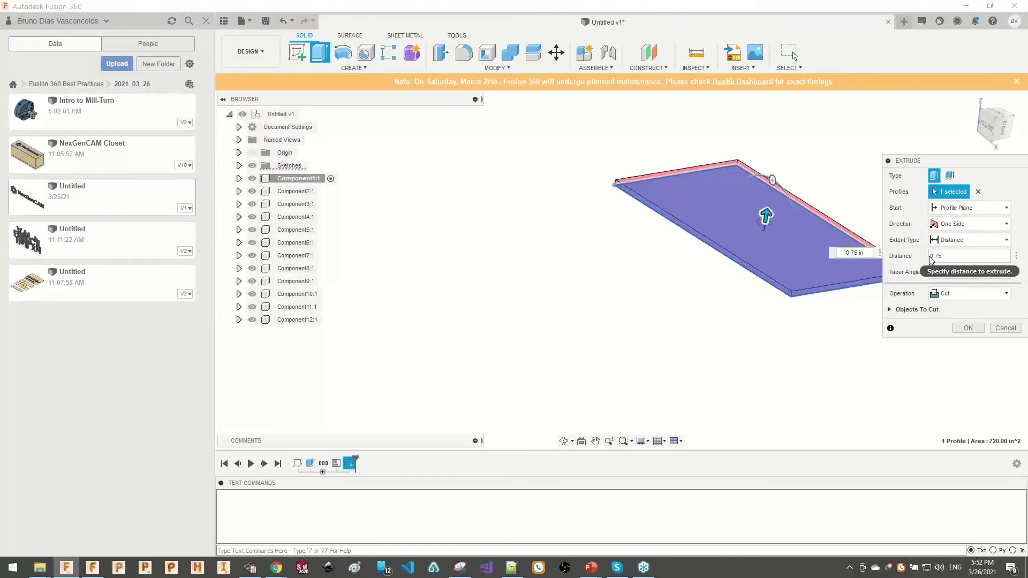
left_click(943, 293)
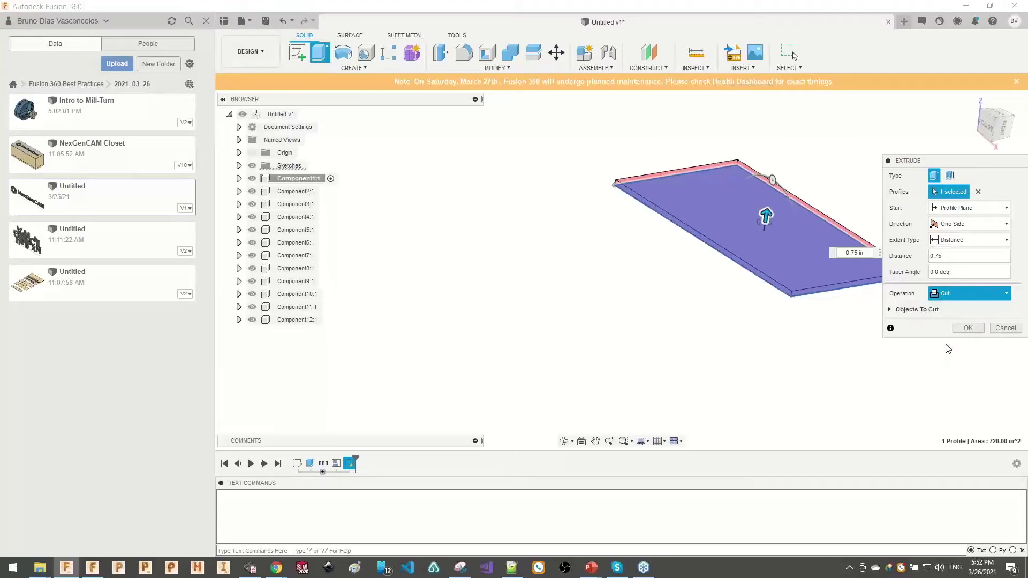
key("Down")
key("Down")
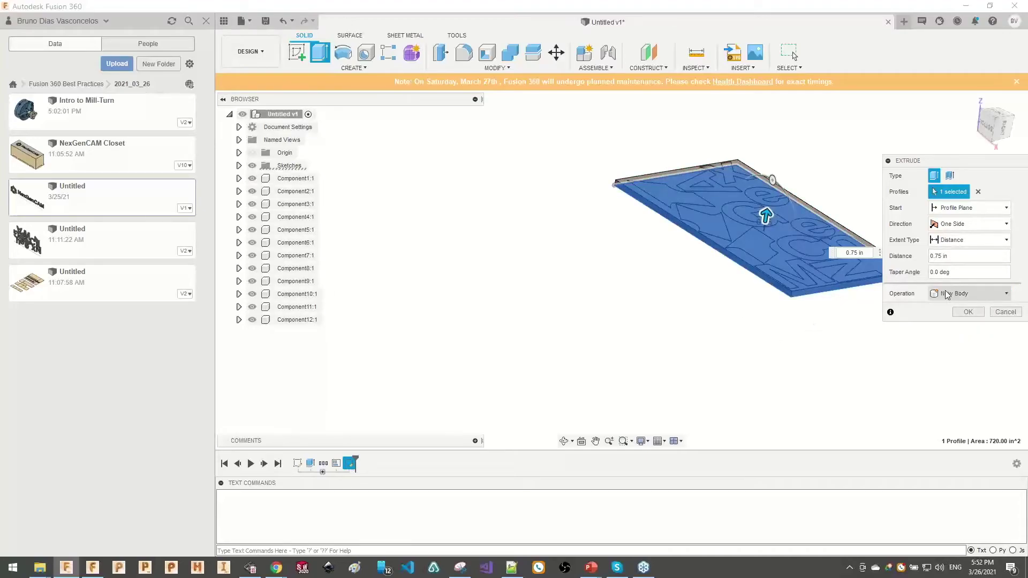
middle_click_drag(877, 230, 797, 242)
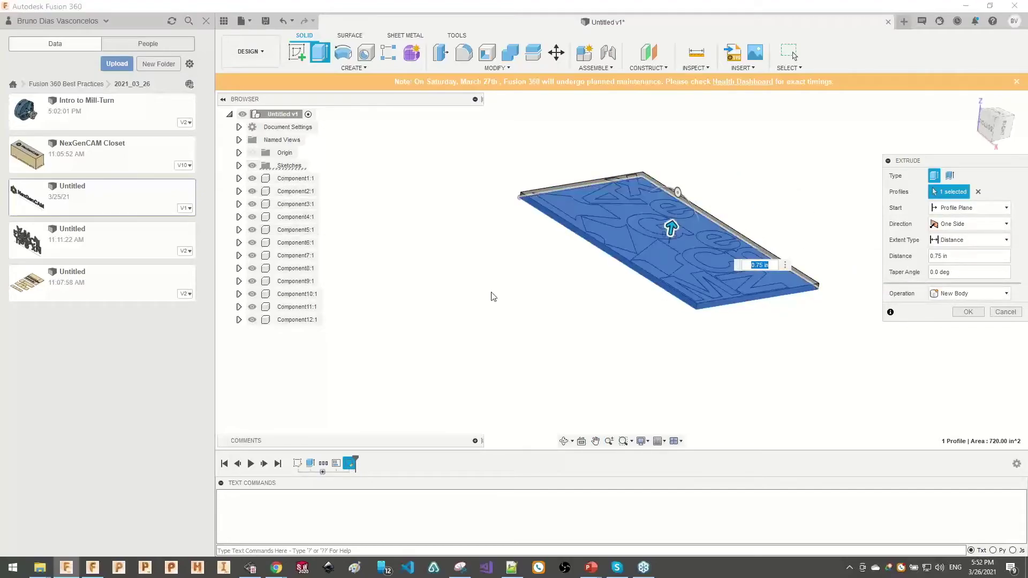
left_click(969, 312)
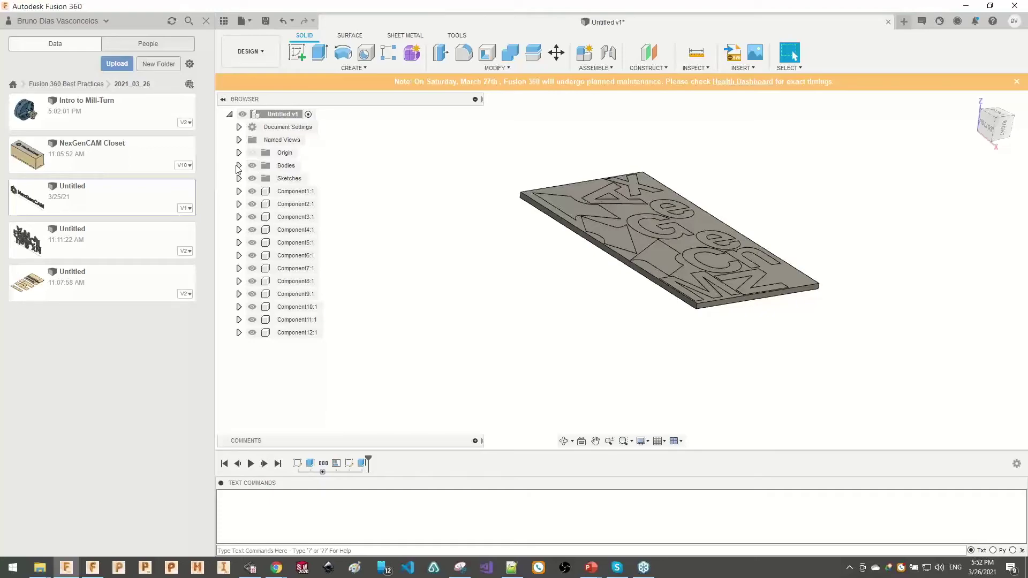
- Expand the Bodies folder and hide the extruded sheet body
left_click(238, 166)
left_click(294, 178)
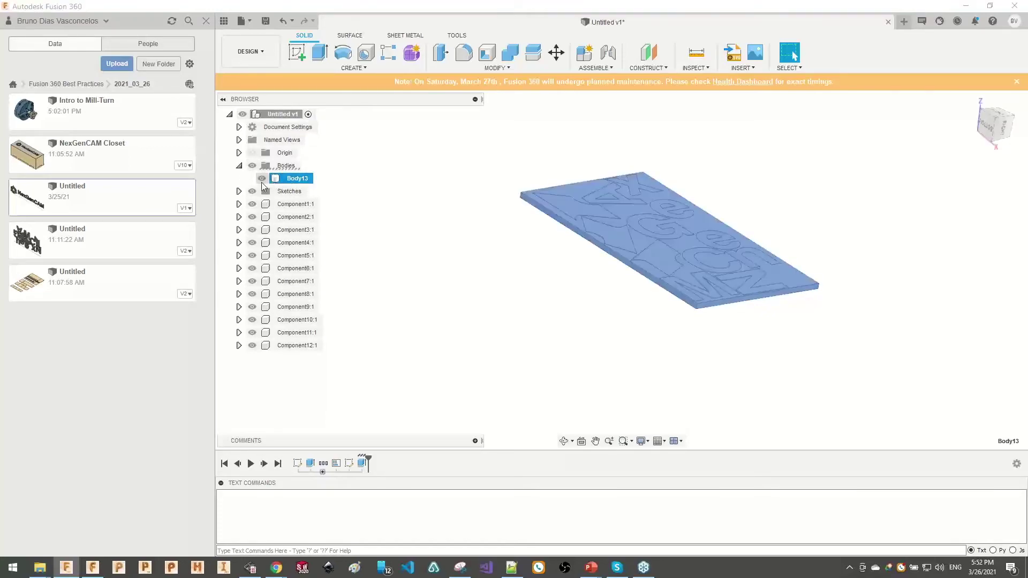
left_click(421, 163)
left_click(262, 178)
- Create a milling setup in the Manufacture workspace with all twelve components, Component1 to Component12, as its model
left_click(995, 119)
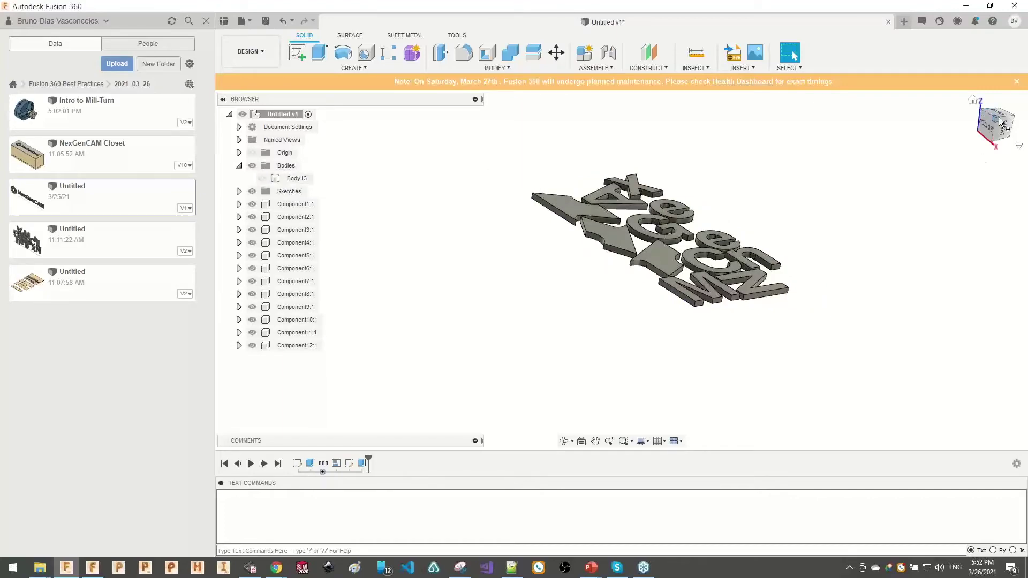
left_click(248, 52)
left_click(264, 171)
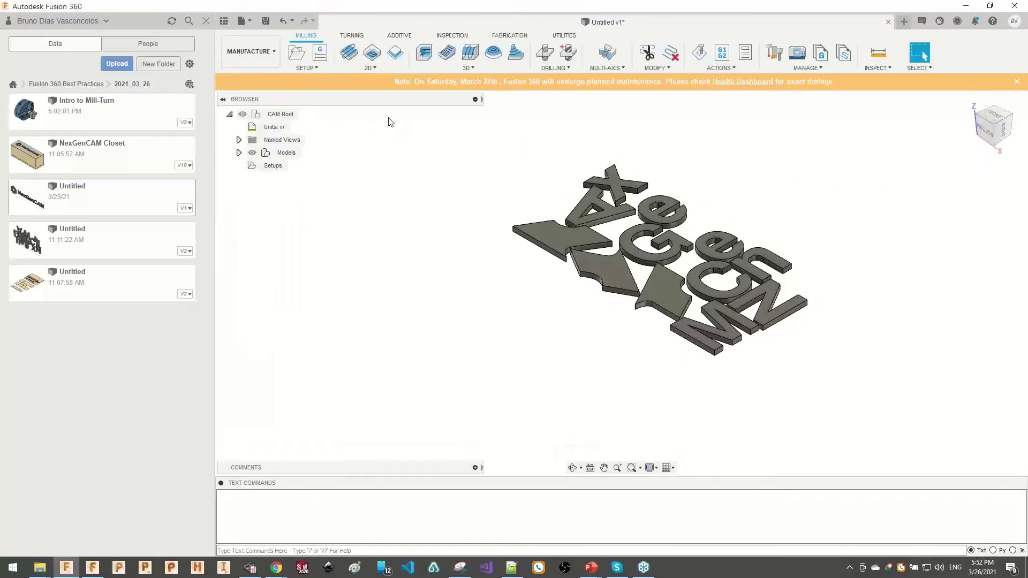
left_click(294, 54)
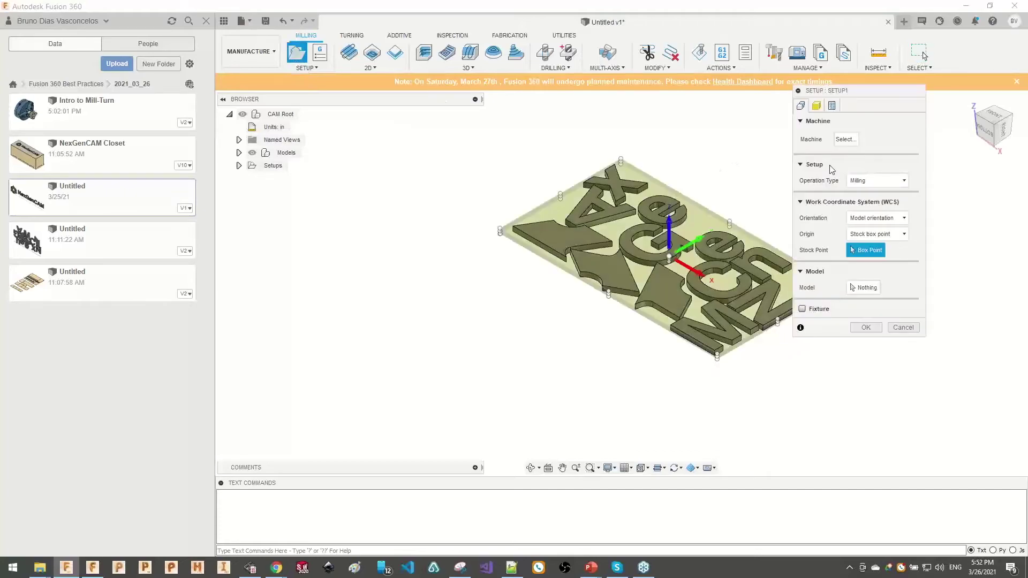
left_click(862, 287)
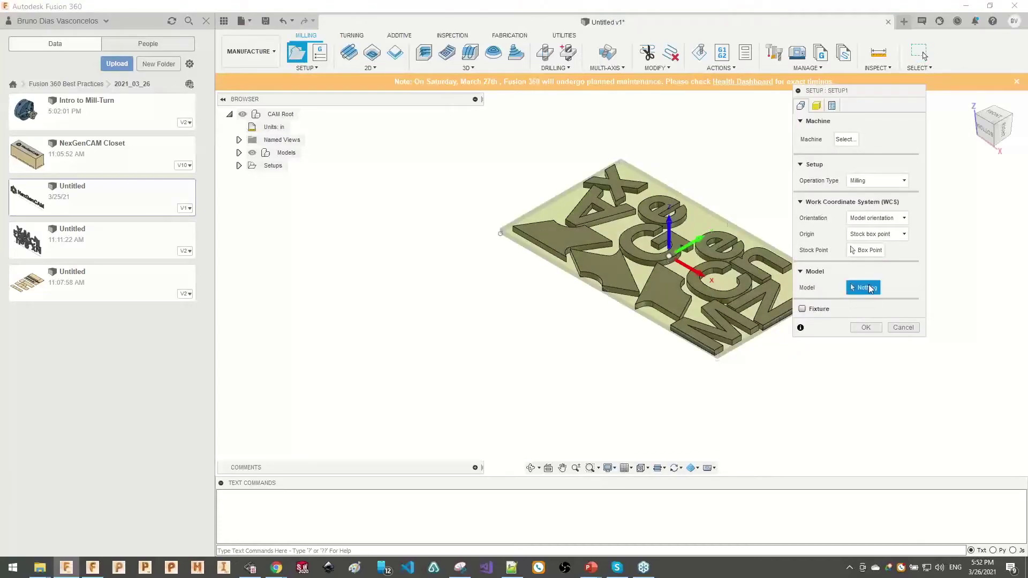
left_click(239, 166)
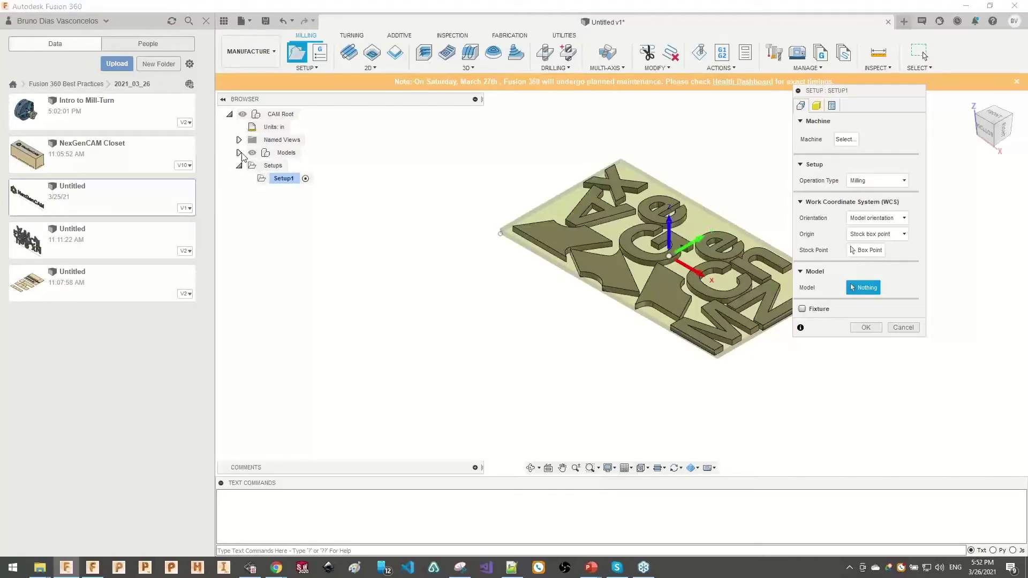
left_click(239, 153)
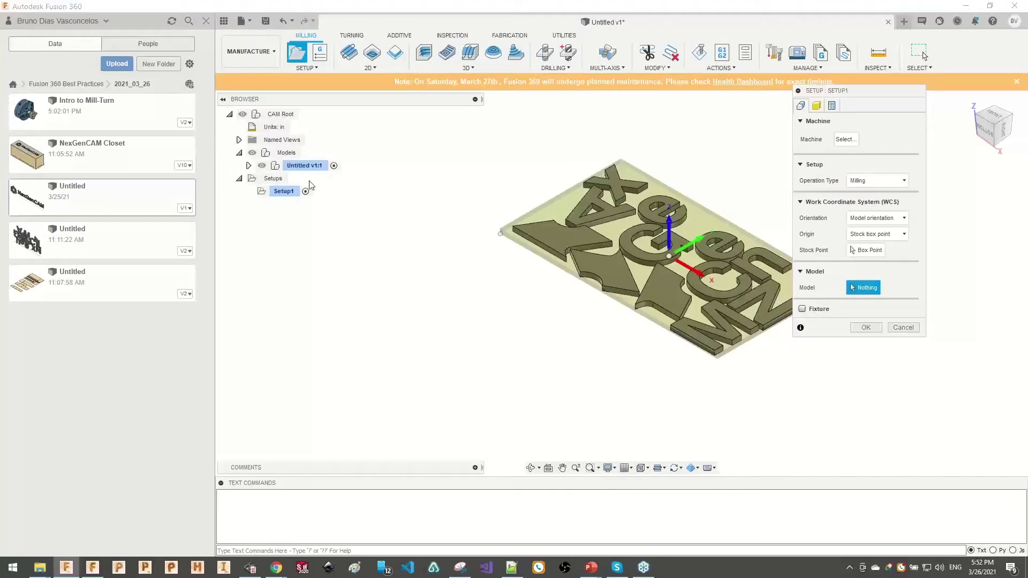
left_click(249, 166)
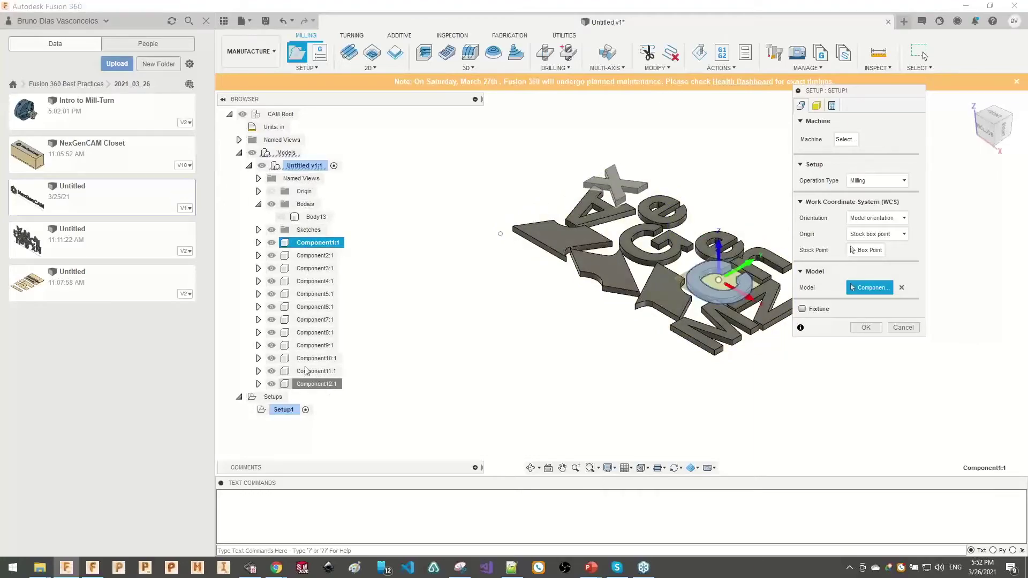
left_click(316, 384, "shift")
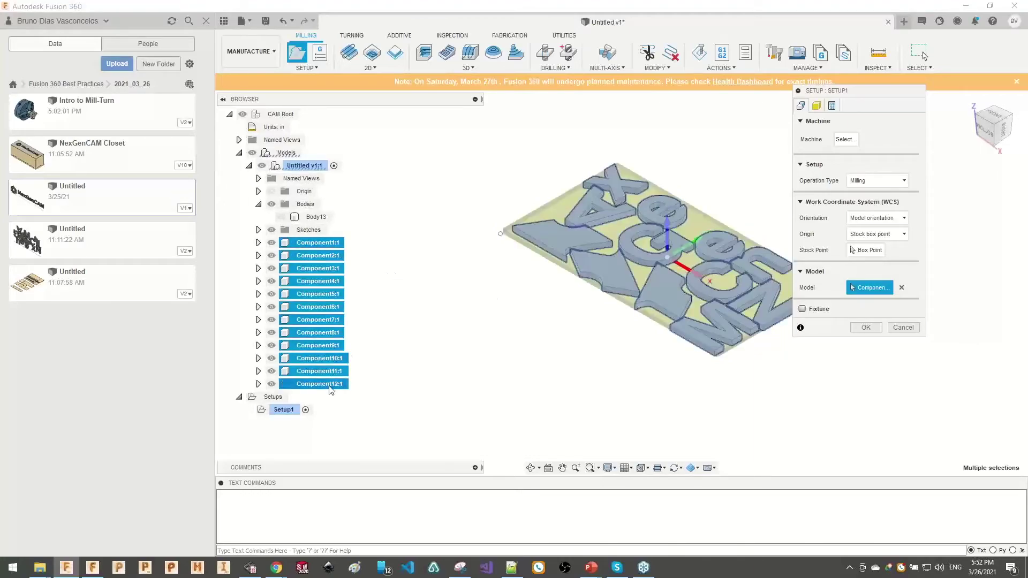
- Set the setup's stock mode to From solid and pick the hidden sheet body as the stock solid
left_click(816, 105)
left_click(883, 137)
left_click(888, 222)
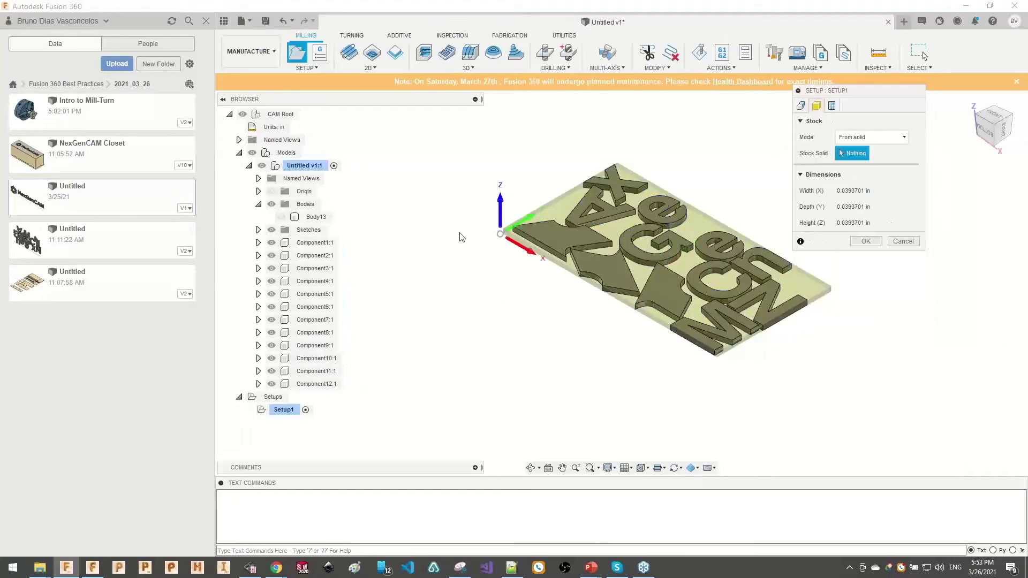
left_click(310, 217)
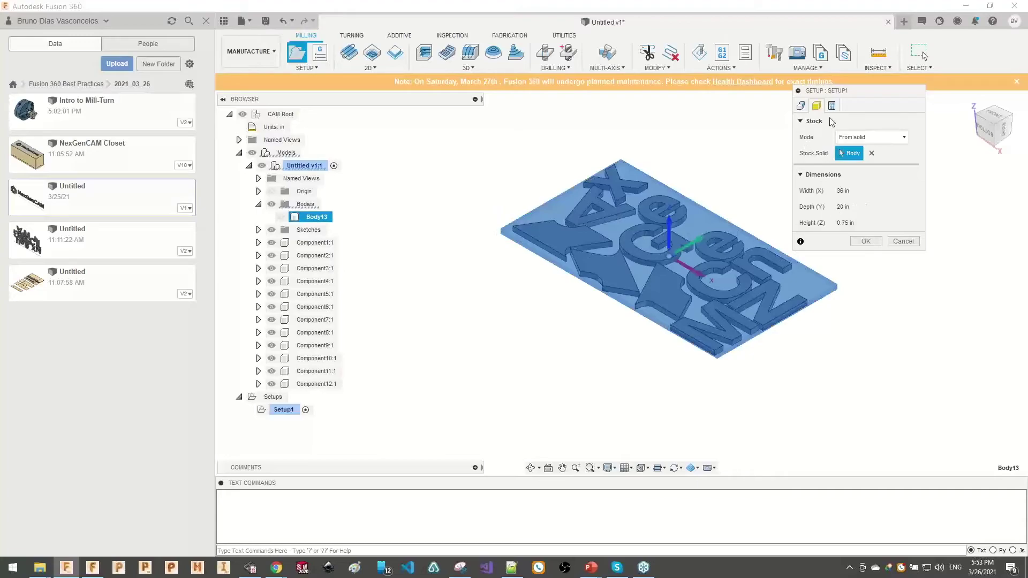
- Keep the model orientation and place the setup origin on the stock box corner beside the large notched logo piece
left_click(800, 106)
left_click(870, 217)
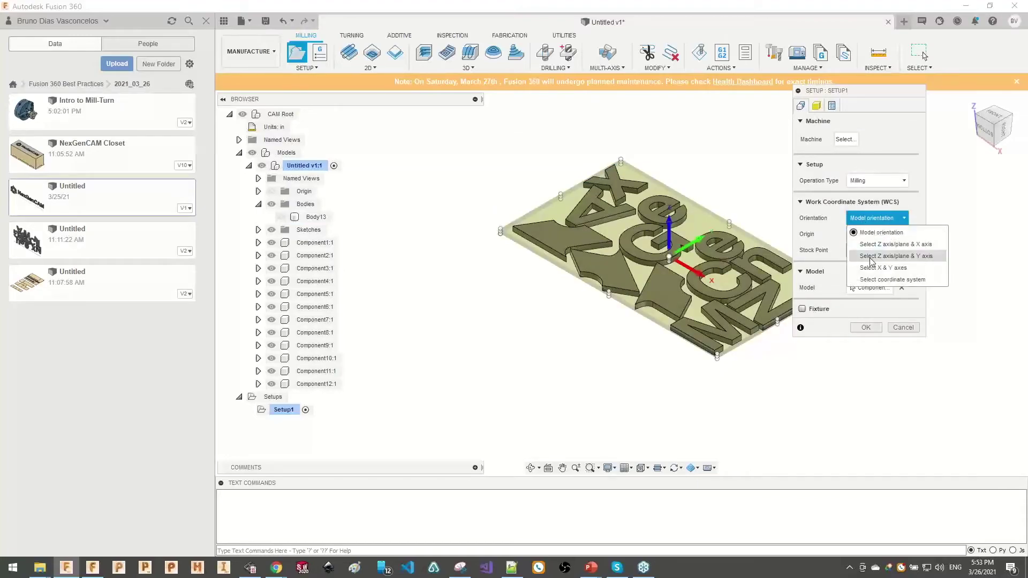
left_click(862, 233)
left_click(500, 233)
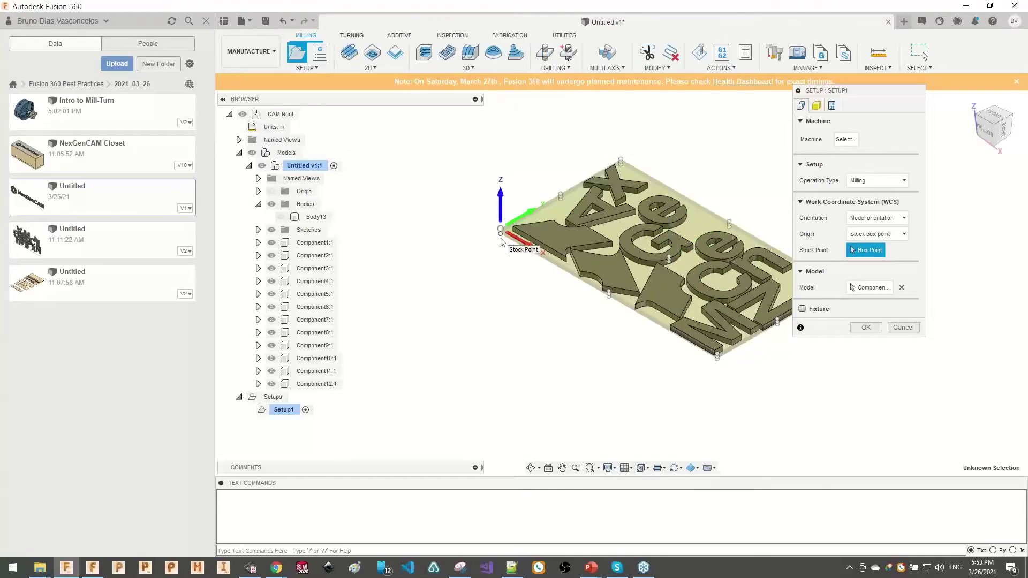
scroll(500, 239, "up", 5)
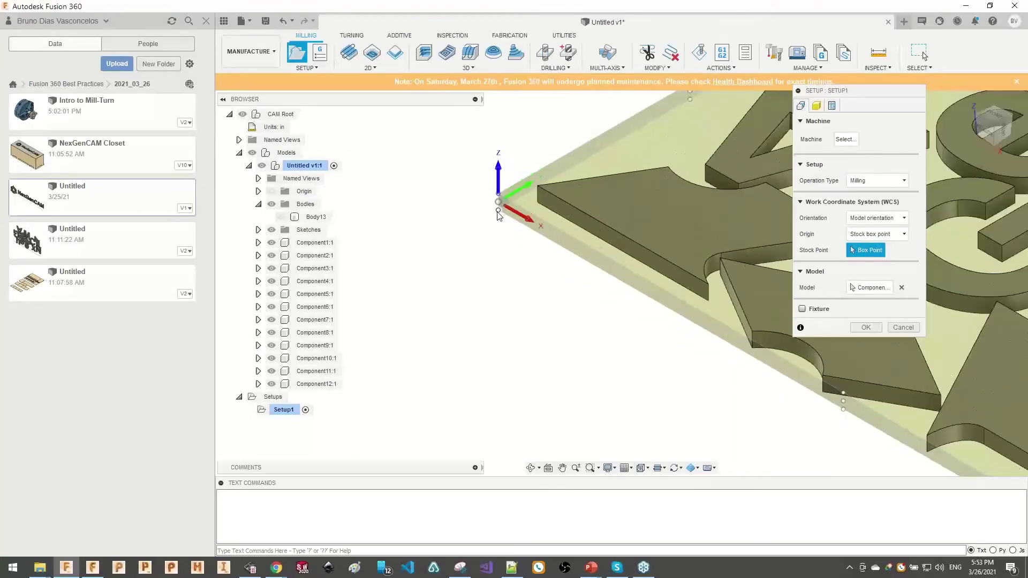
scroll(500, 208, "up", 3)
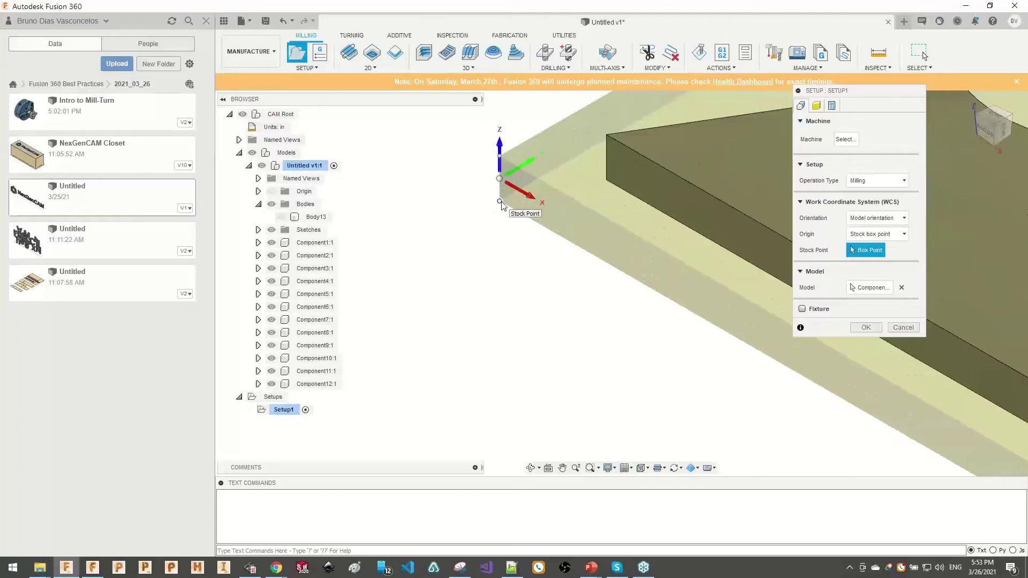
scroll(502, 207, "down", 1)
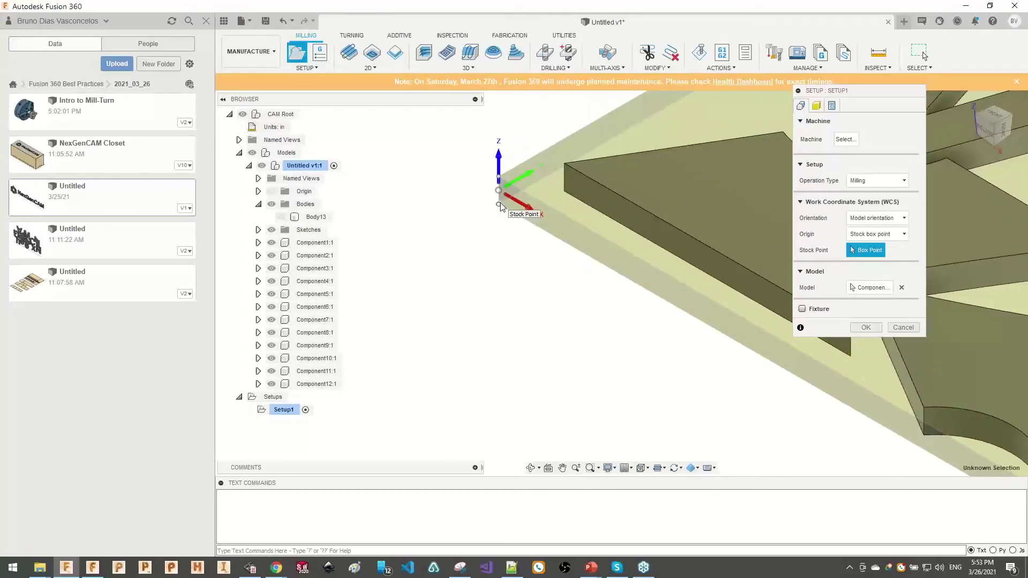
scroll(501, 206, "up", 4)
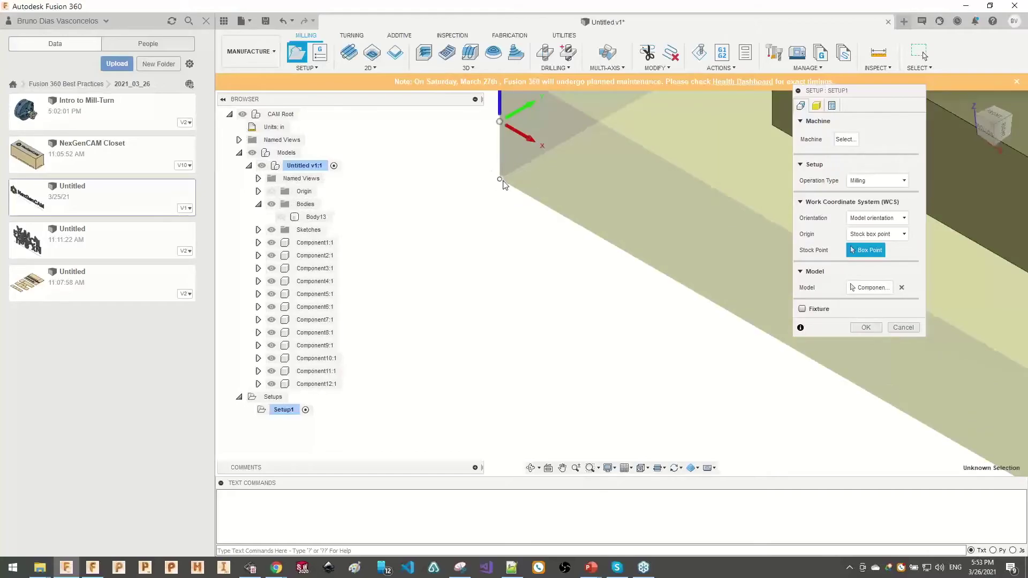
scroll(503, 185, "down", 3)
scroll(541, 222, "down", 2)
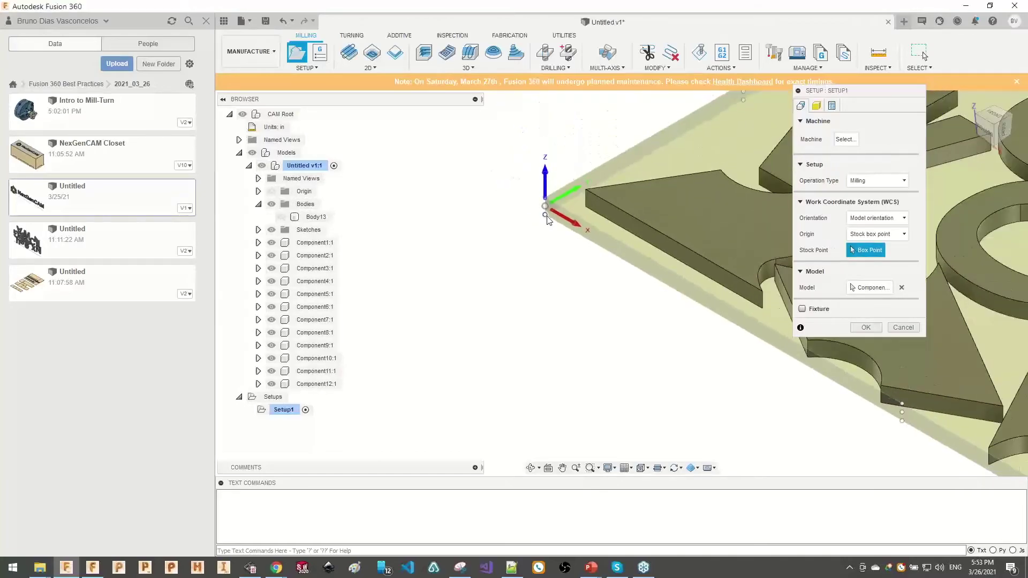
scroll(536, 209, "down", 4)
- Try the stock box points at the corner beside the letter M and midway along the long edge as origin
left_click(841, 380)
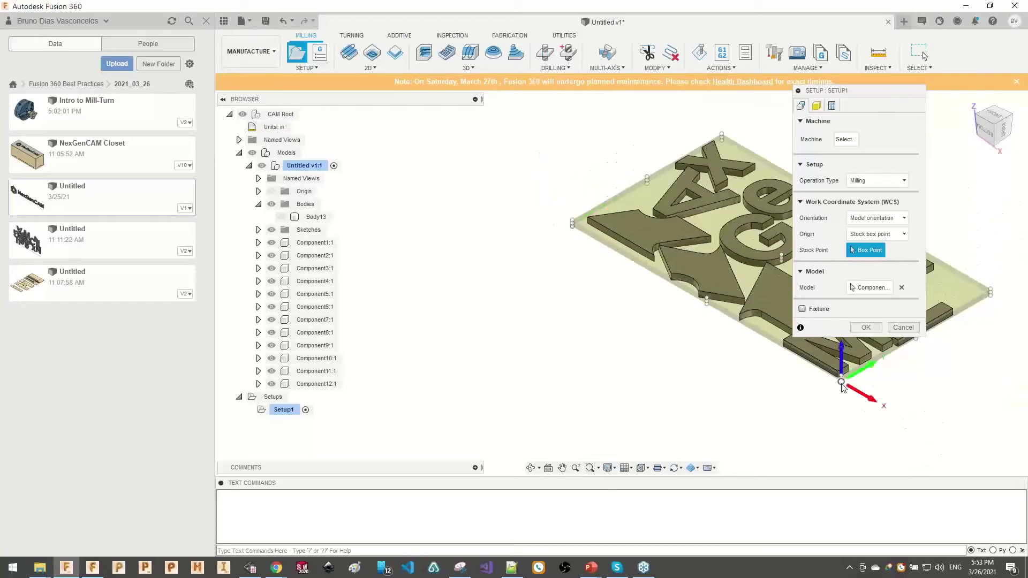
scroll(669, 303, "up", 3)
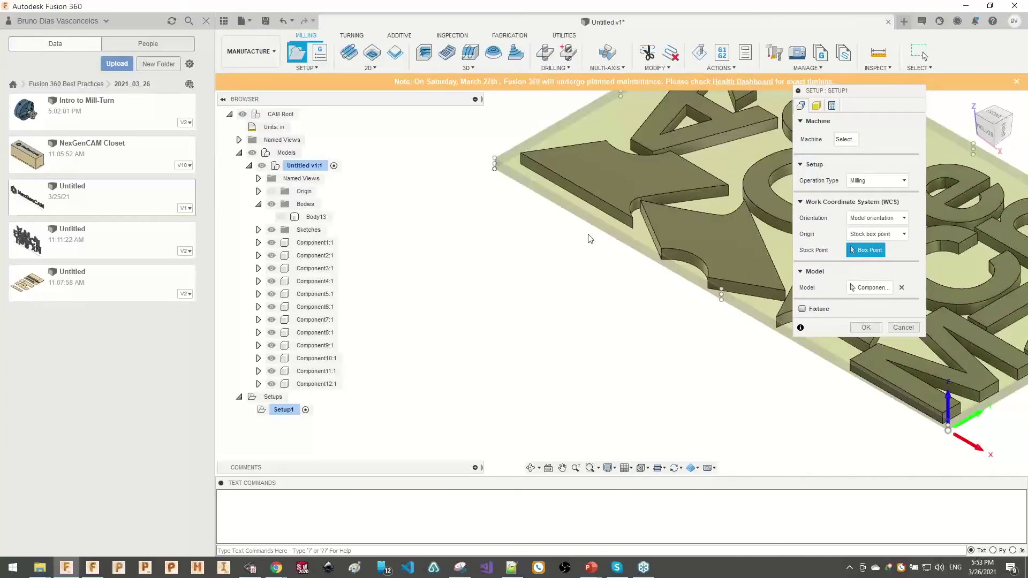
left_click(721, 300)
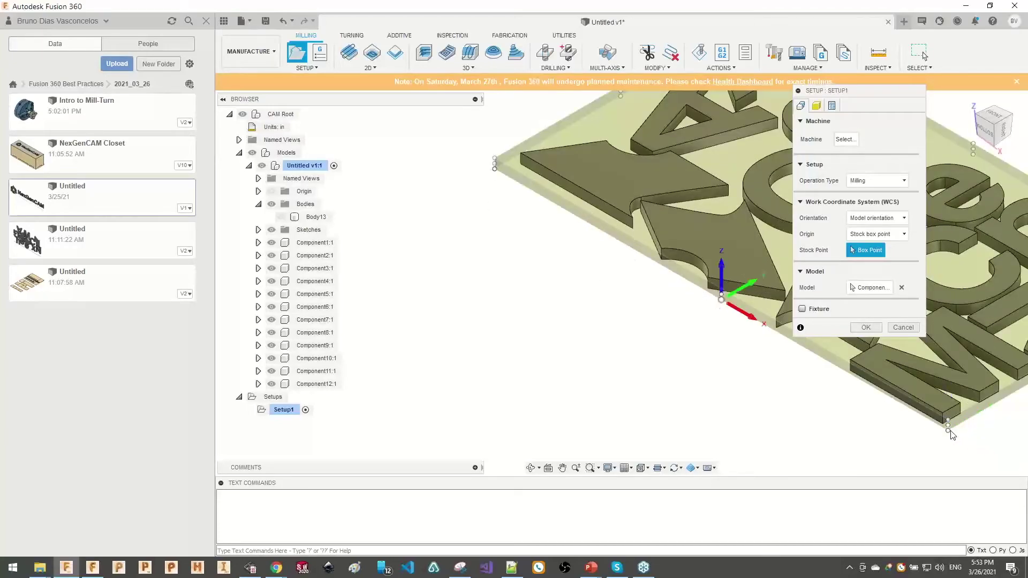
- Place the origin on the stock's bottom corner beside the large notched logo piece and finish the setup
scroll(503, 195, "down", 3)
scroll(537, 229, "up", 5)
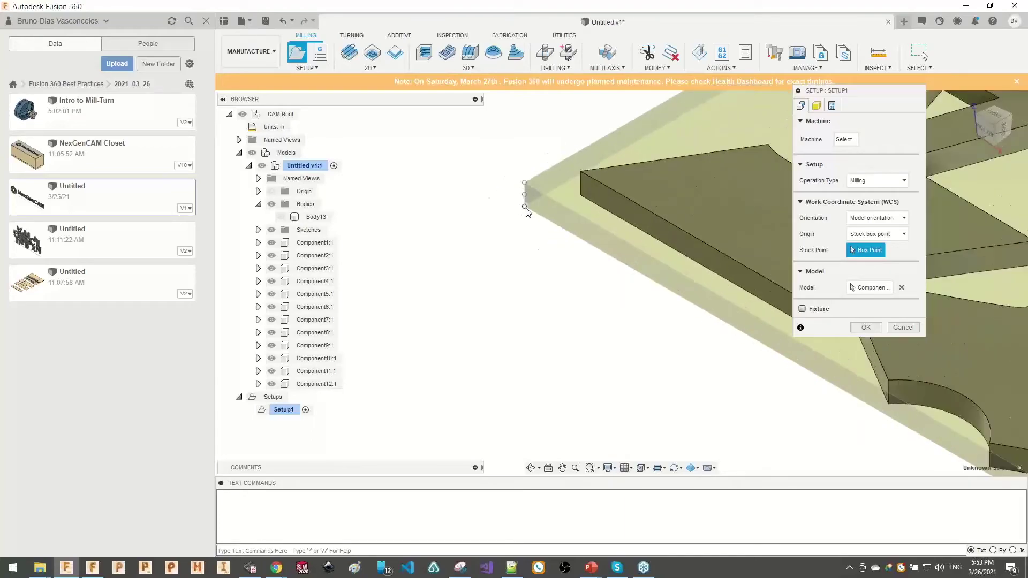
left_click(525, 185)
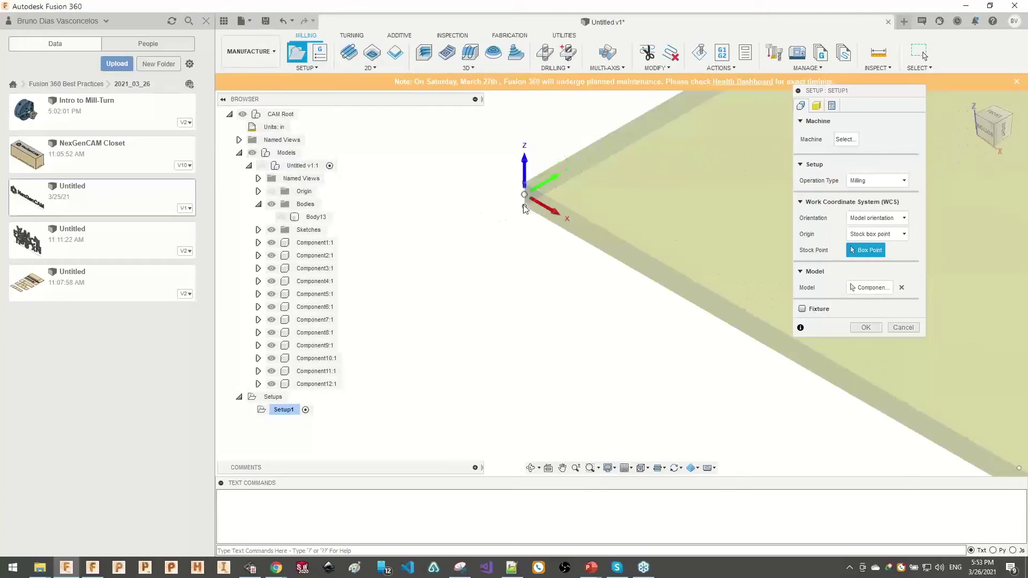
scroll(536, 240, "down", 5)
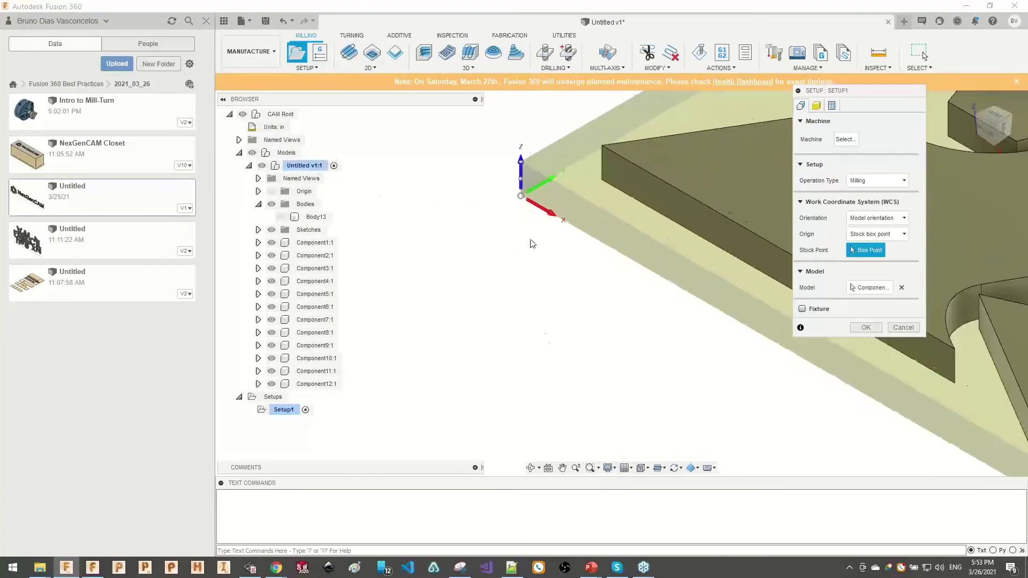
left_click(865, 327)
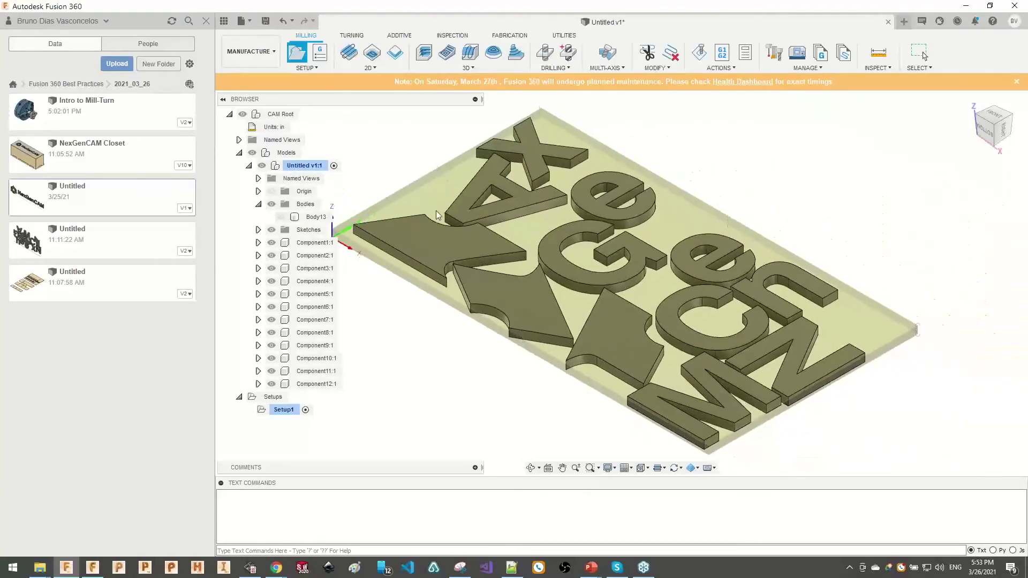
- Collapse the model's browser entries, reopen the milling setup and check its available operation types without changing them
left_click(249, 166)
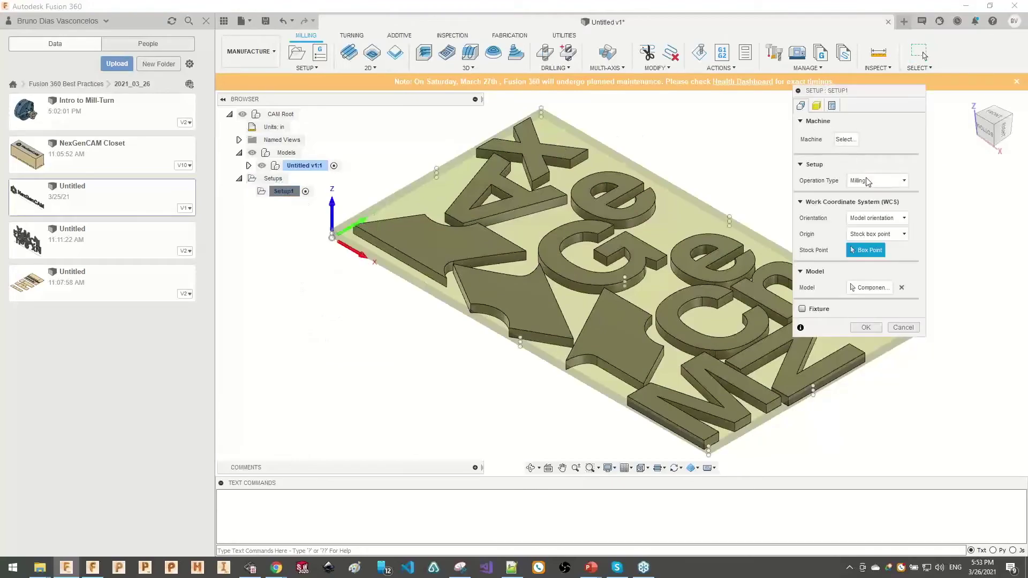
left_click(868, 182)
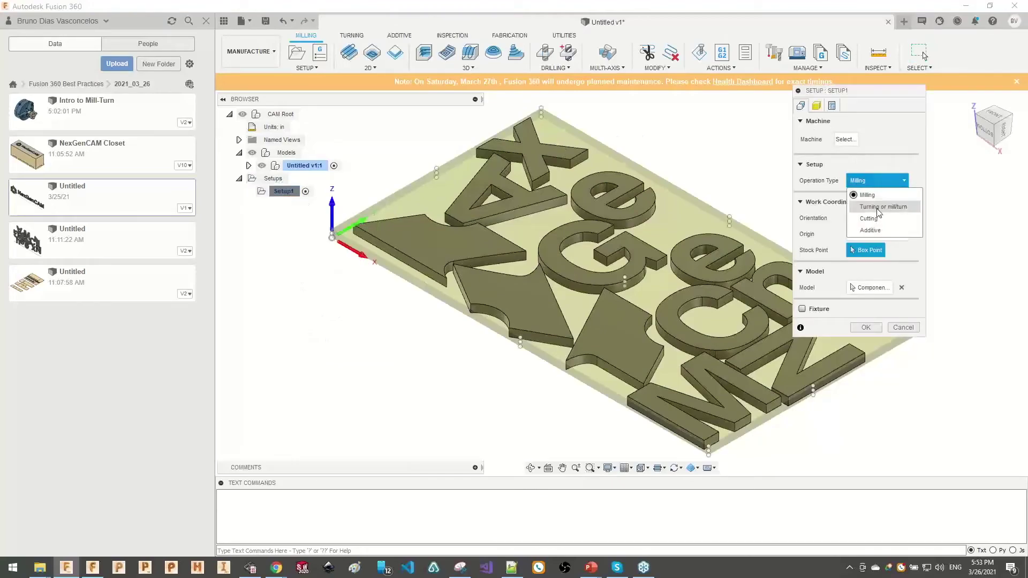
left_click(866, 328)
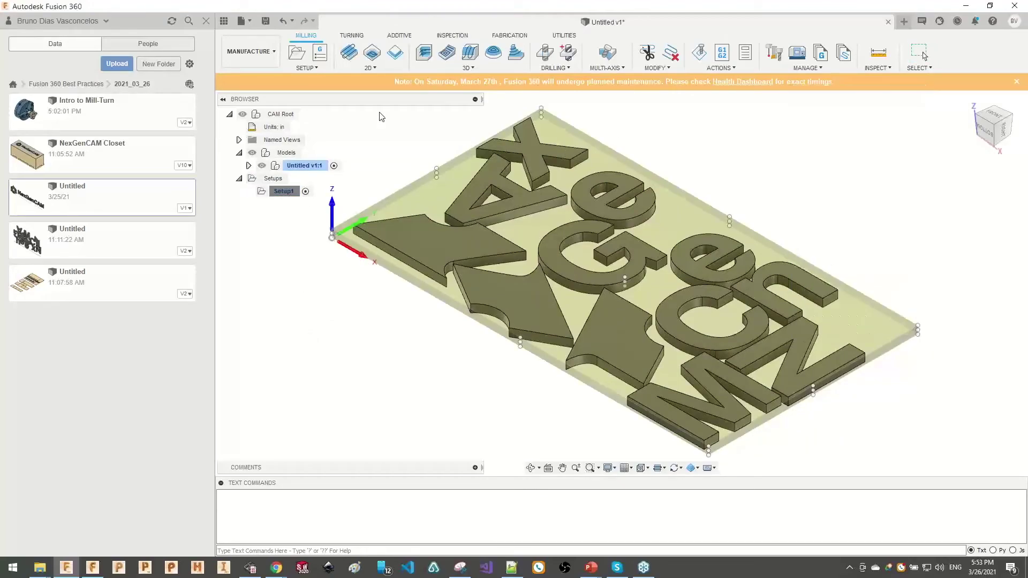
left_click(467, 69)
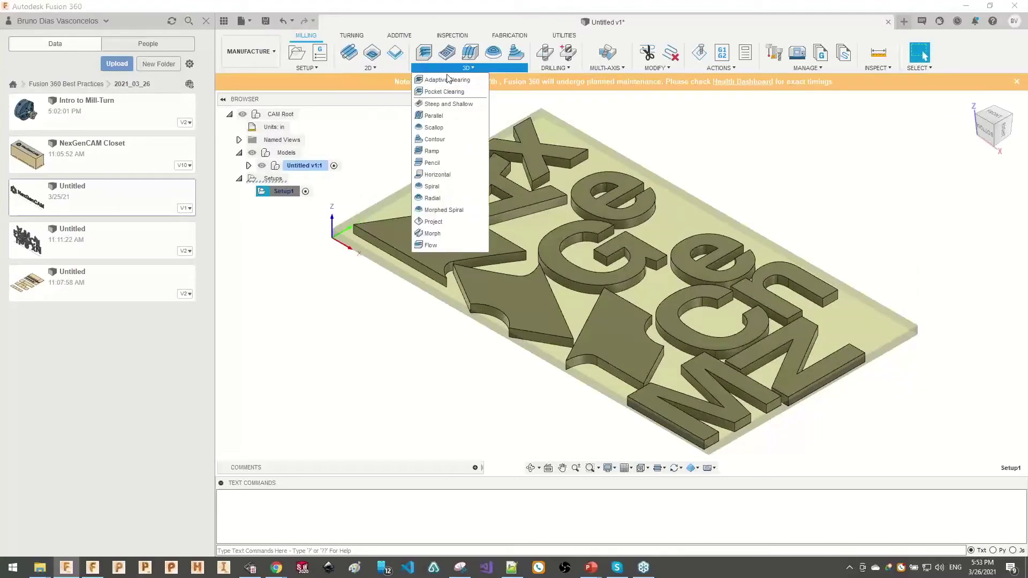
left_click(383, 73)
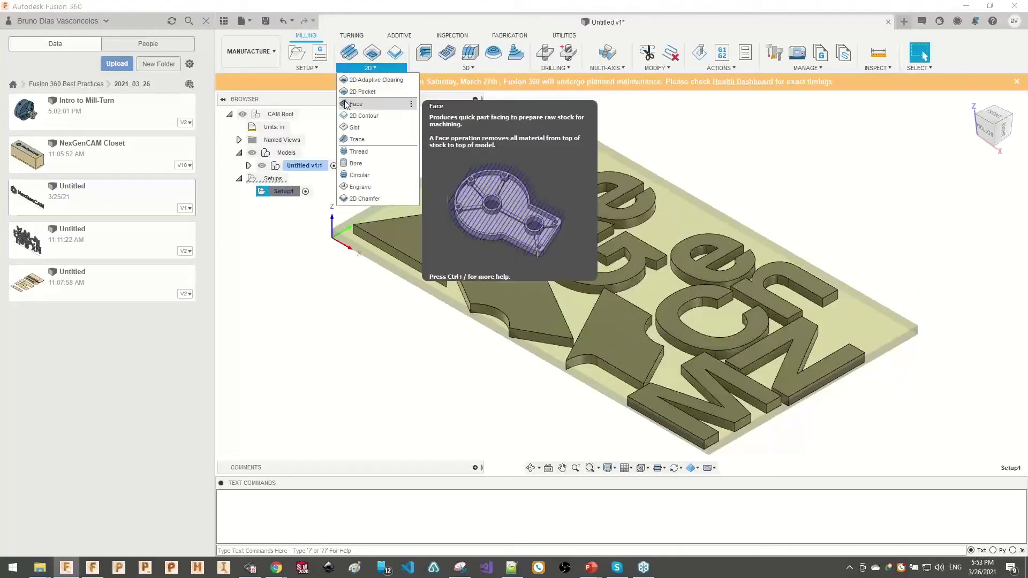
left_click(364, 116)
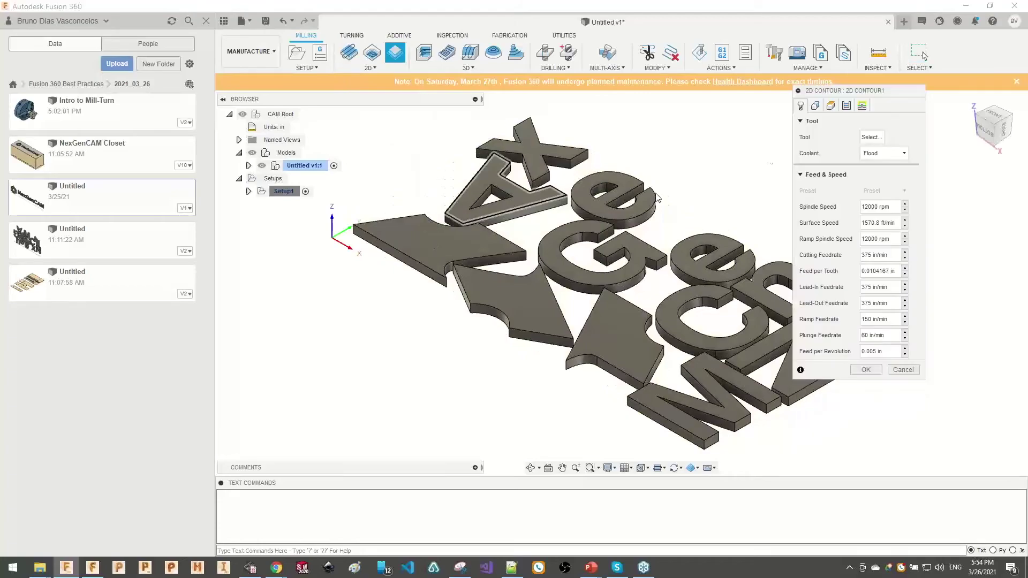
left_click(815, 105)
left_click(433, 222)
left_click(433, 222)
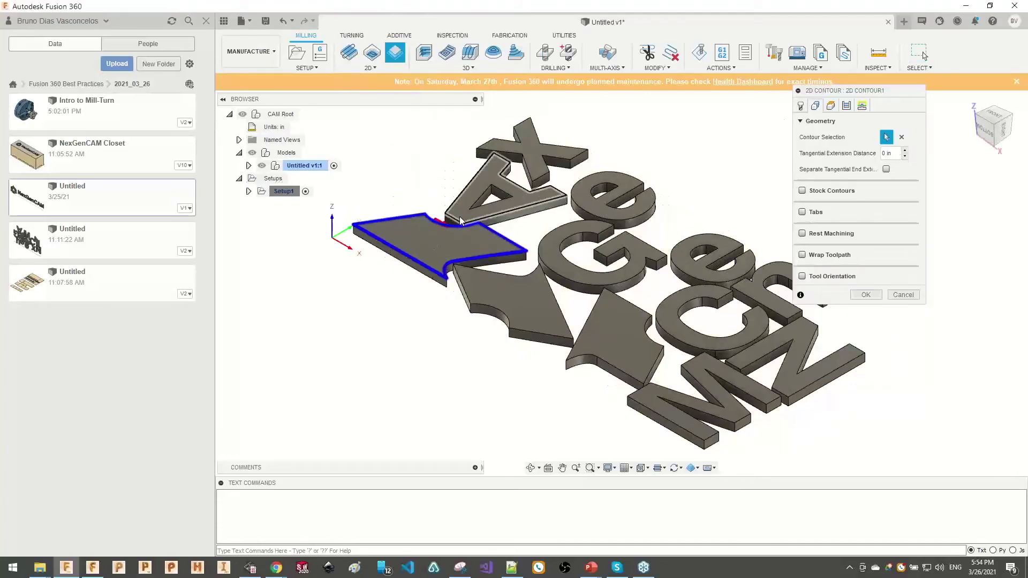
left_click(472, 209)
left_click(485, 200)
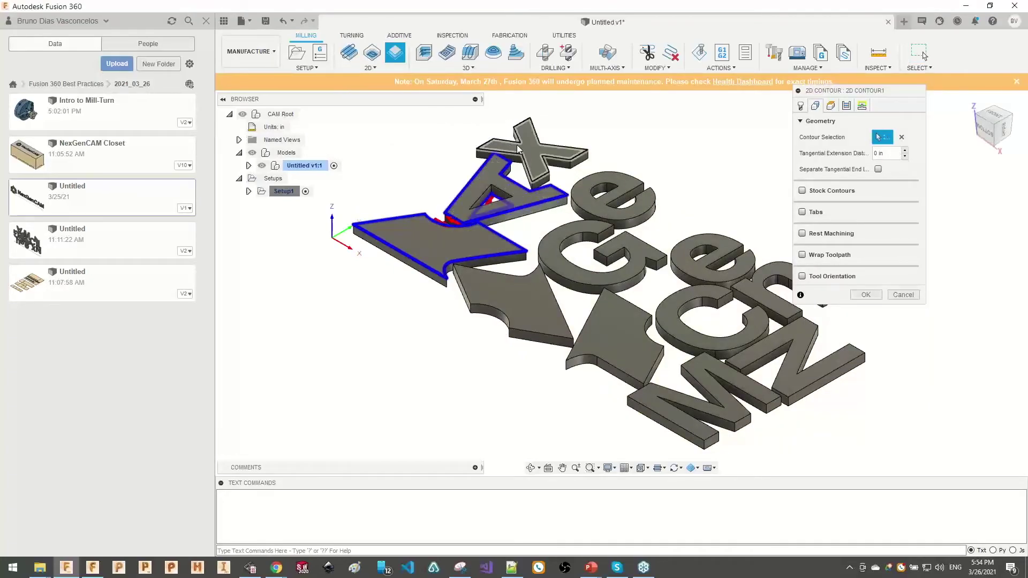
left_click(901, 137)
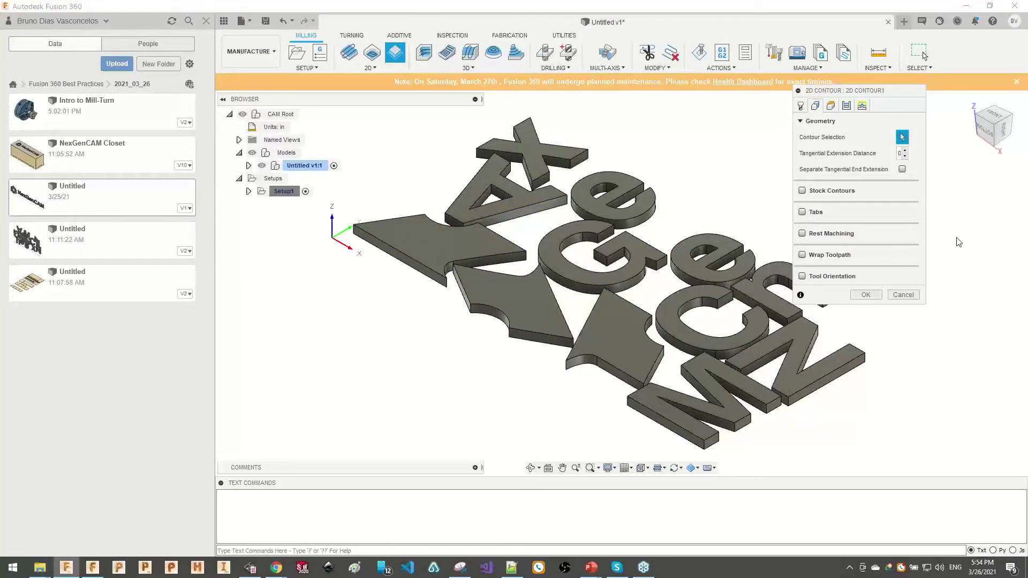
left_click(903, 298)
- Start a 3D Contour operation with the Silhouette machining boundary and set its tool containment to Tool outside boundary
left_click(467, 66)
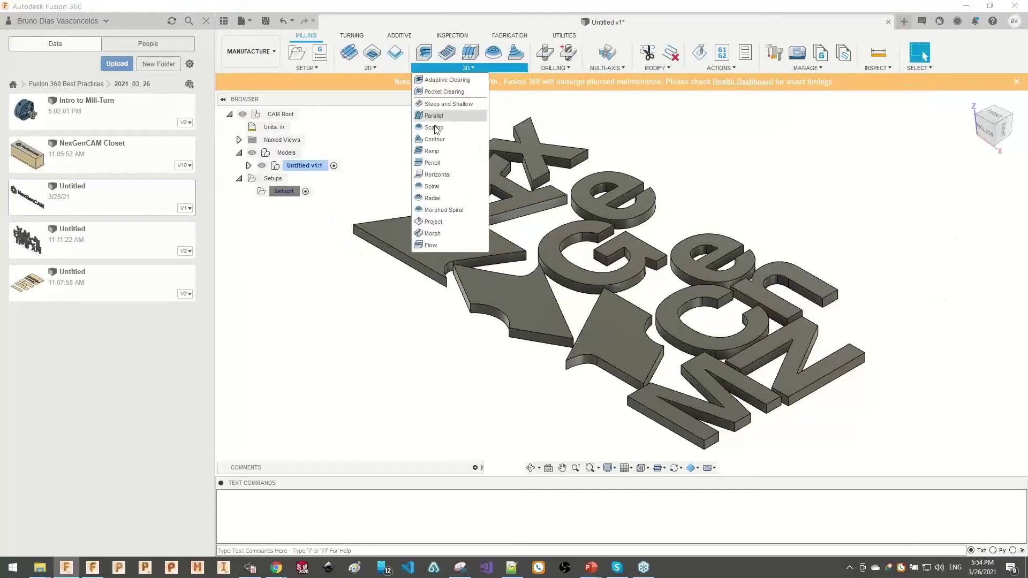
left_click(435, 140)
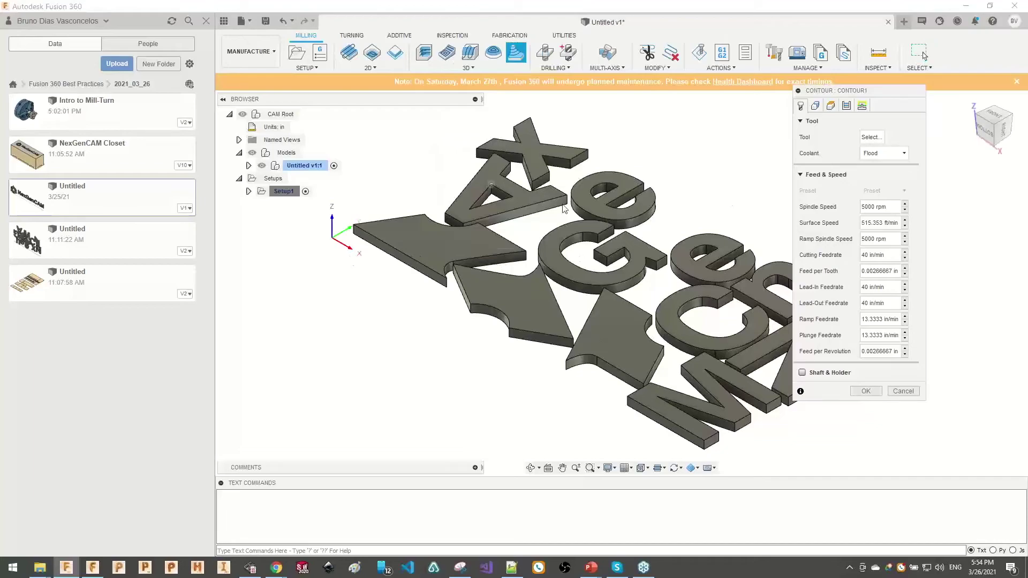
left_click(815, 106)
left_click(883, 153)
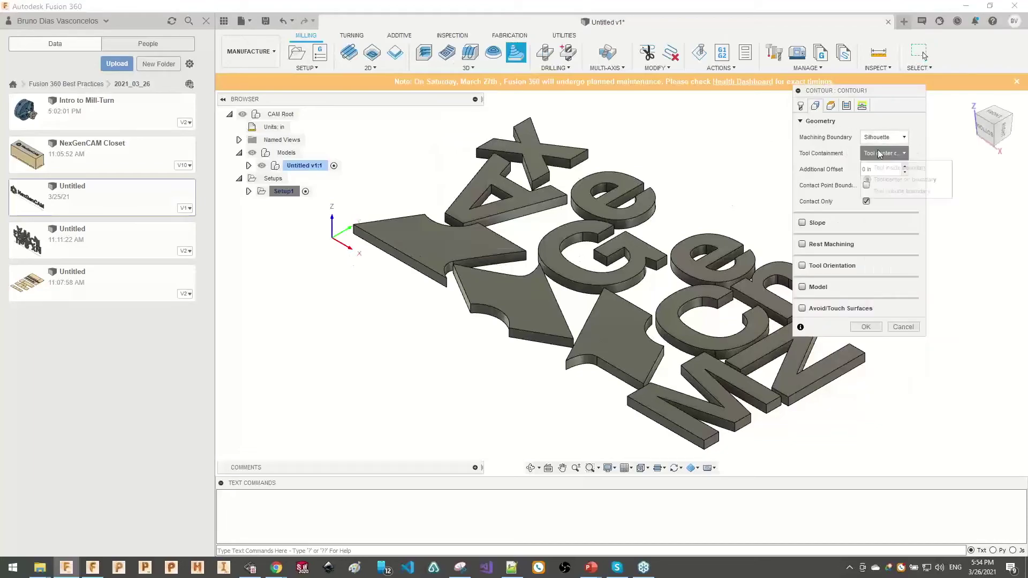
left_click(883, 191)
- Assign tool 14, the 3/8" Flat Endmill from the MECA library, to the contour operation and generate the toolpath
left_click(801, 105)
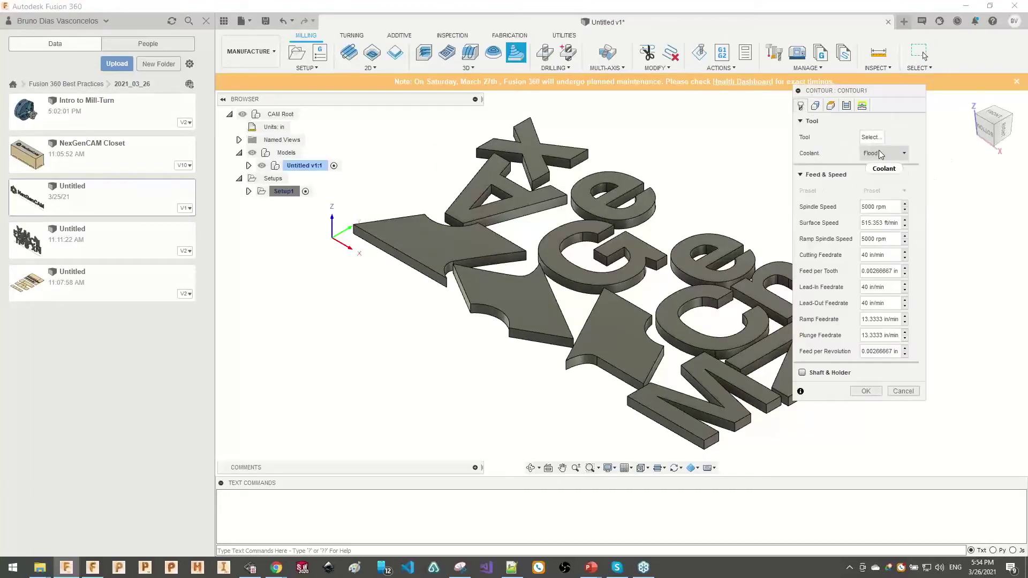
left_click(873, 135)
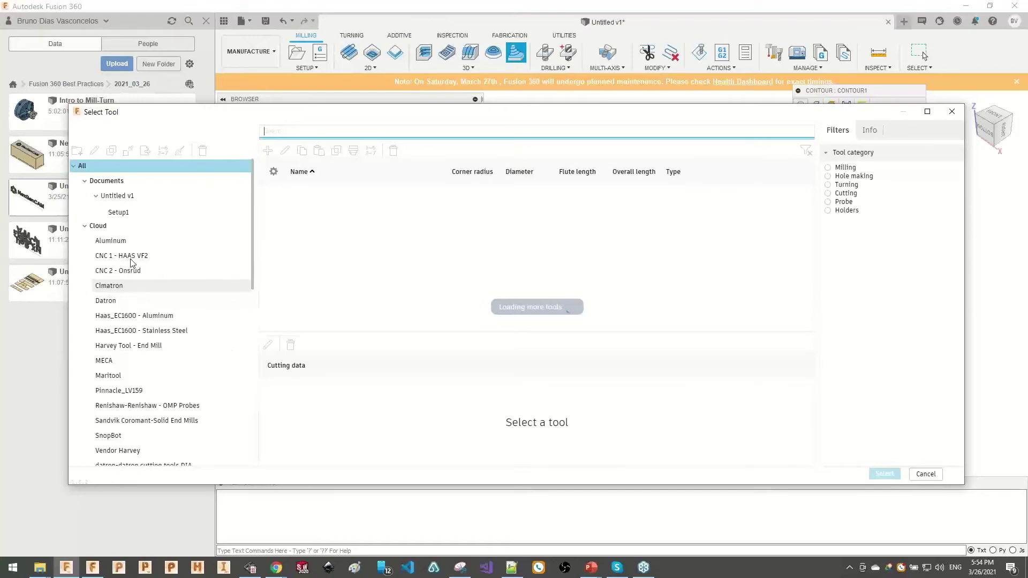
scroll(128, 357, "down", 2)
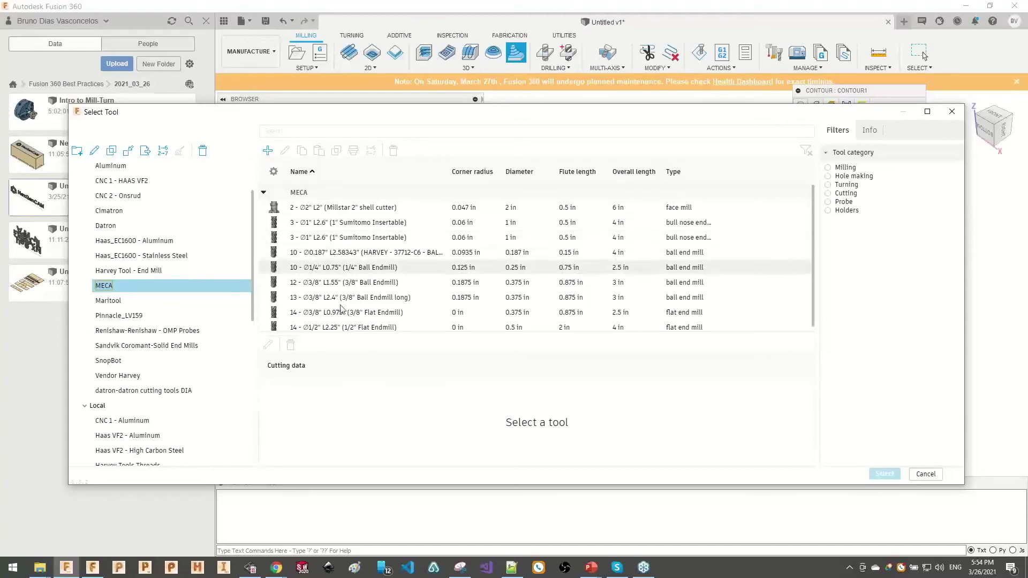
left_click(321, 279)
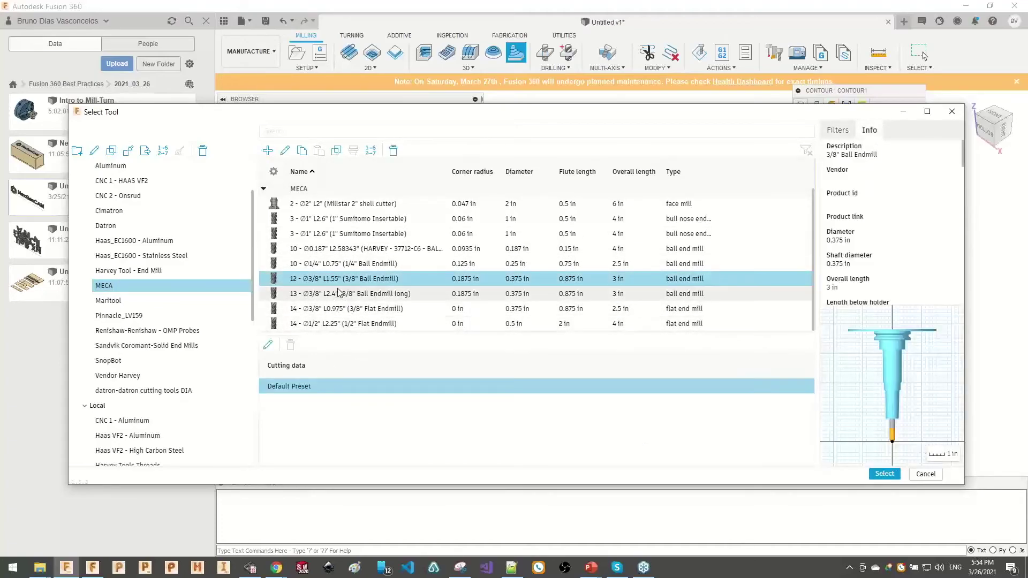
left_click(325, 310)
left_click(884, 474)
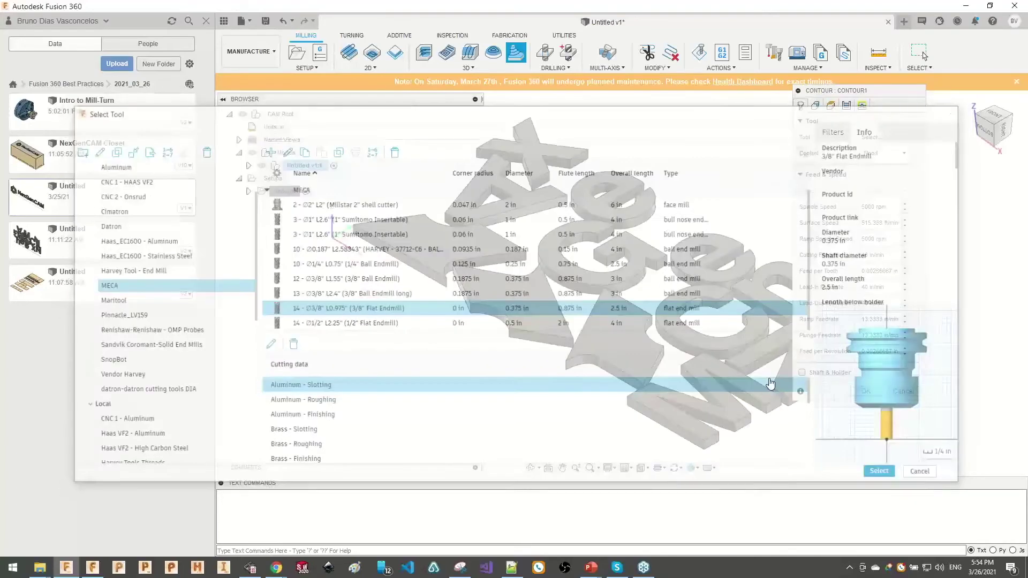
left_click(863, 406)
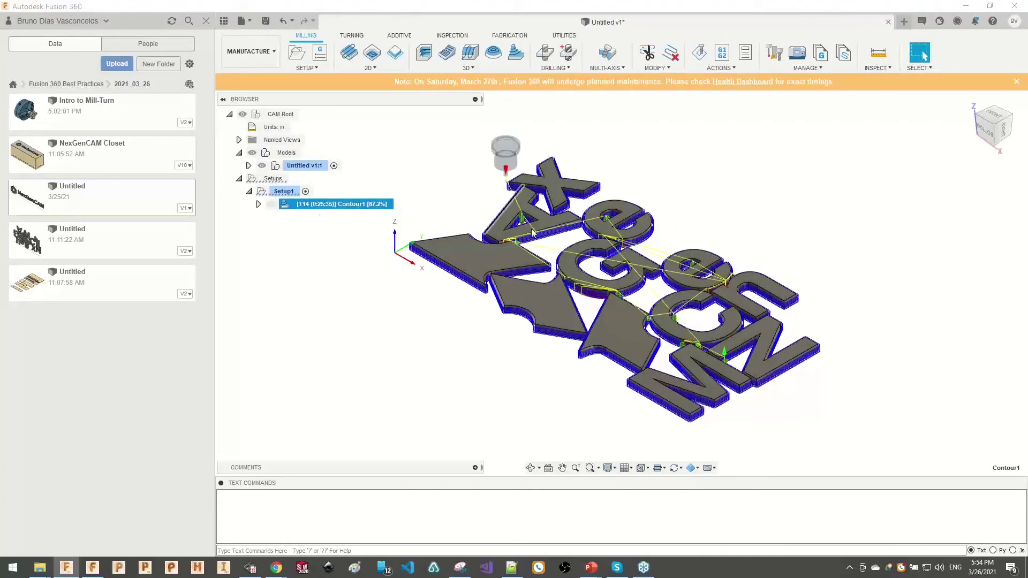
- Examine the contour toolpath's passes and linking moves around the letter A and the neighbouring logo pieces
mouse_move(514, 226)
middle_mouse_down("shift")
mouse_move(511, 238)
mouse_move(503, 227)
middle_mouse_up("shift")
scroll(502, 227, "up", 5)
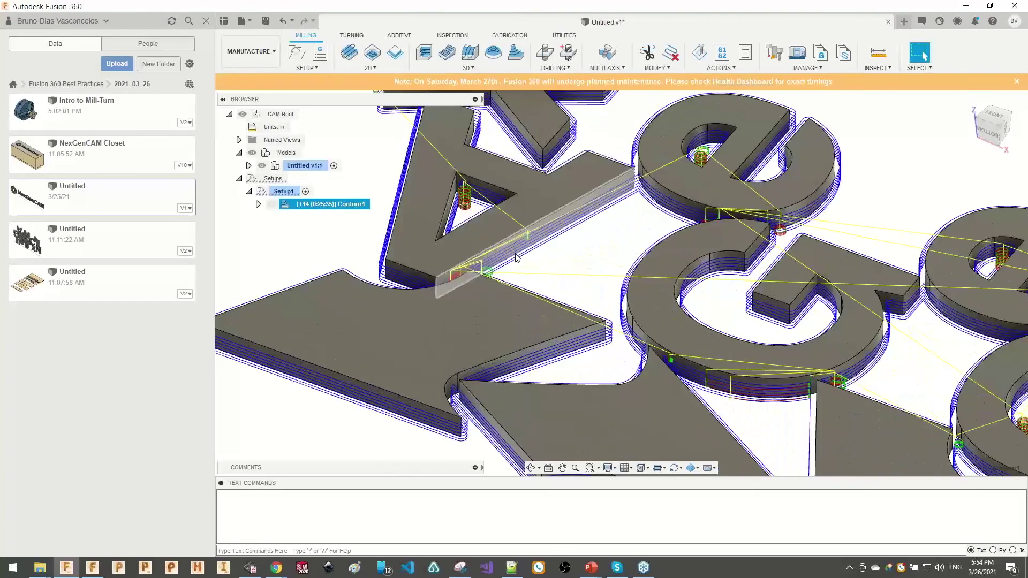
scroll(502, 227, "up", 5)
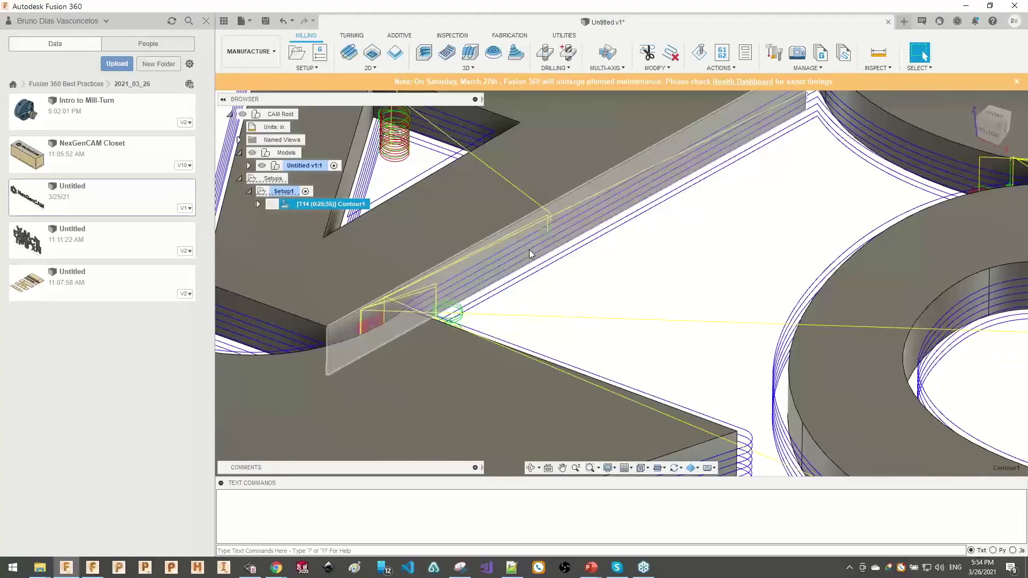
scroll(529, 254, "down", 10)
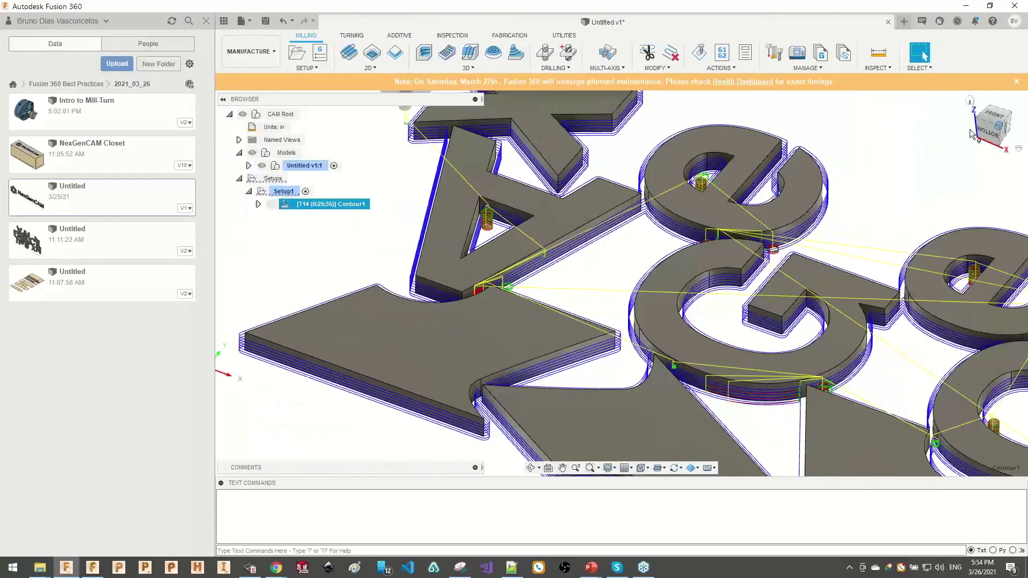
- Reopen Setup1 for editing and change its operation type from milling to Cutting
left_click(971, 132)
double_click(283, 191)
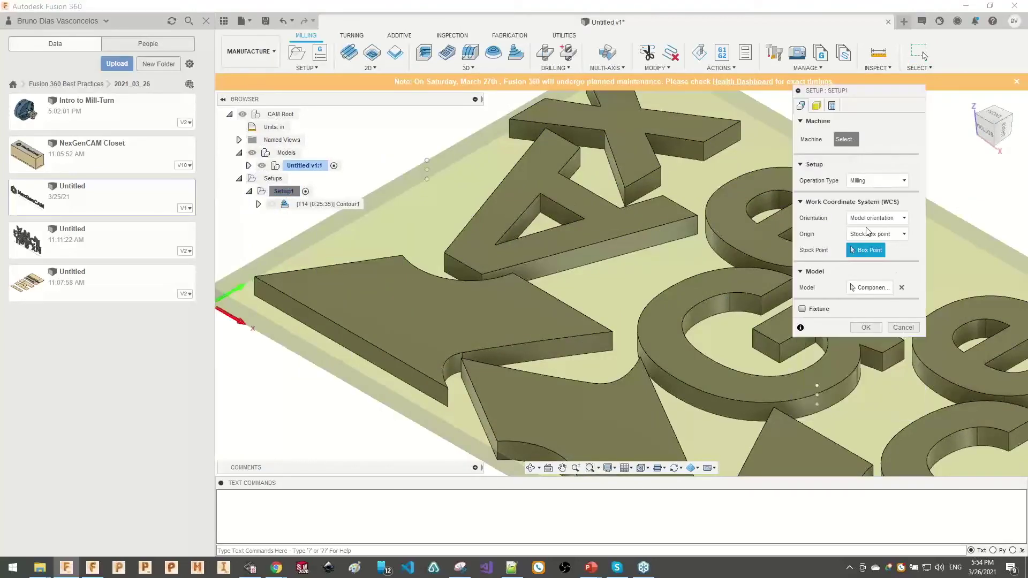
left_click(744, 423)
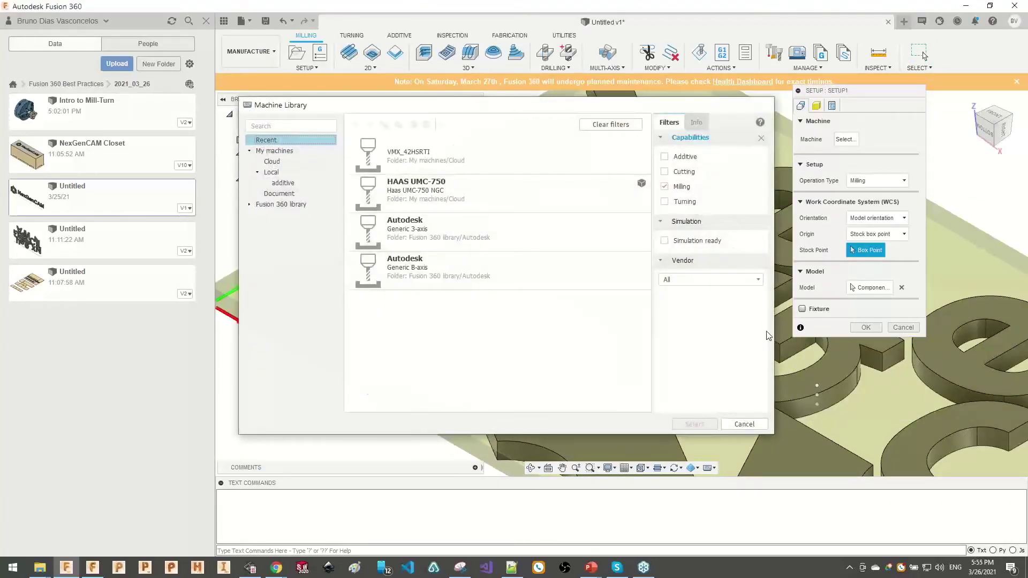
left_click(867, 181)
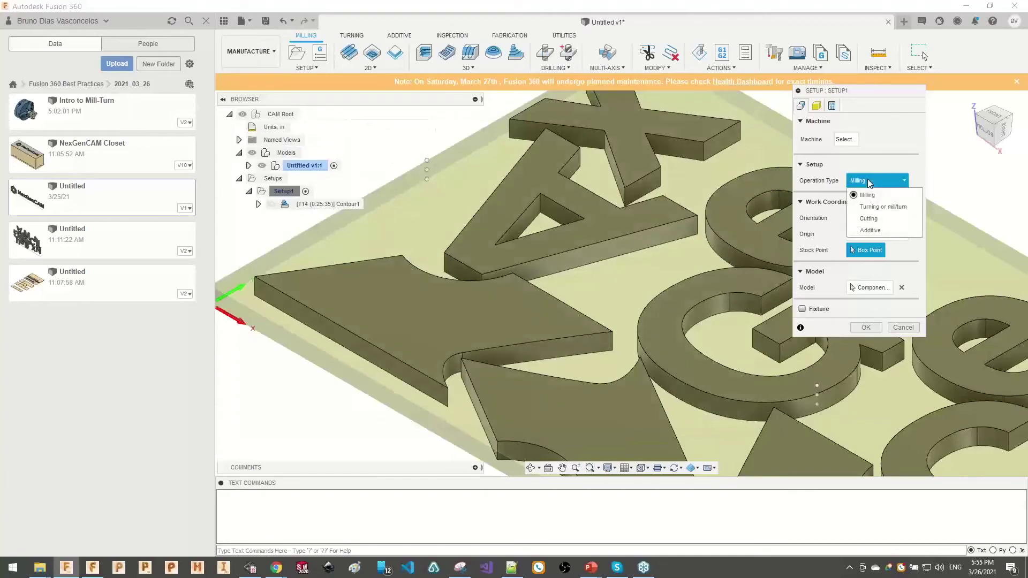
left_click(878, 220)
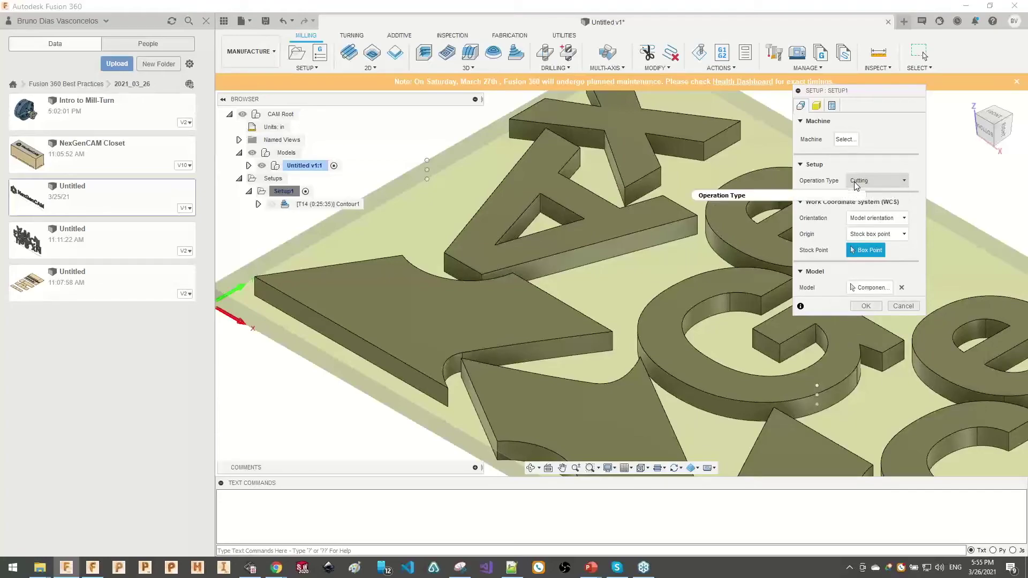
mouse_move(857, 186)
left_click(869, 306)
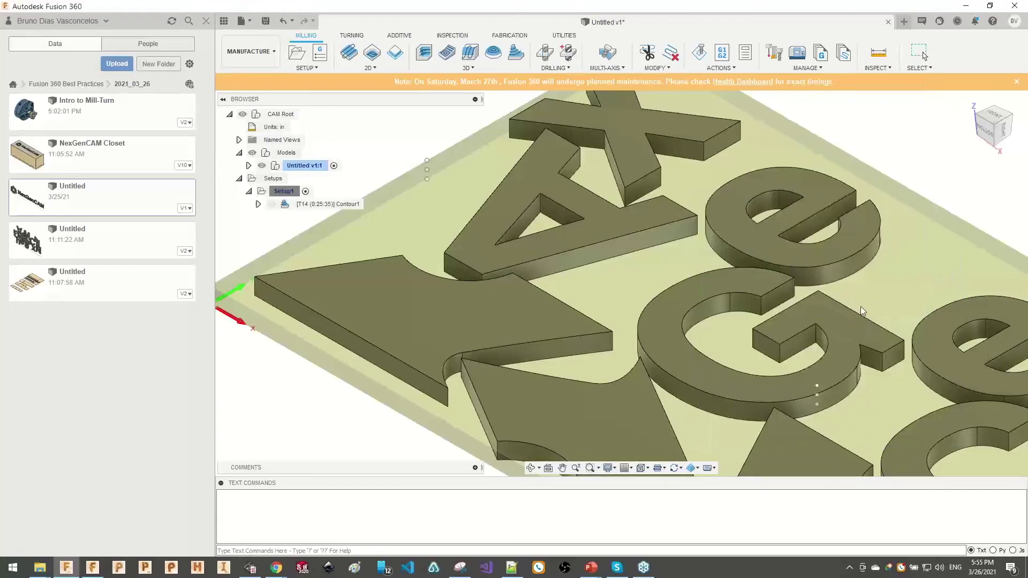
- Start a 2D Profile cutting operation in Setup1 and assign the laser cutter from the Sample Profile Tools (Inch) library
left_click(287, 191)
left_click(435, 53)
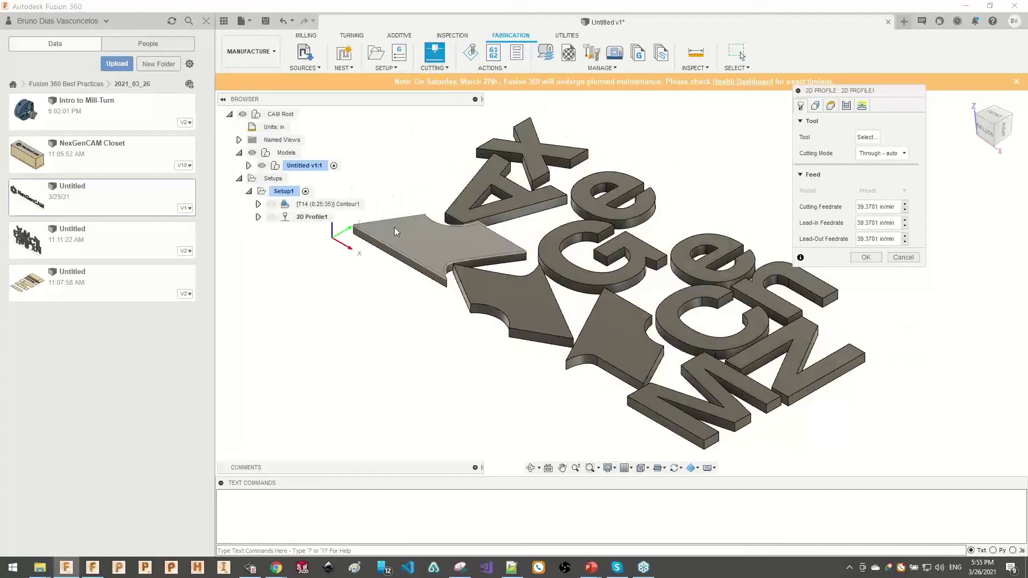
left_click(867, 137)
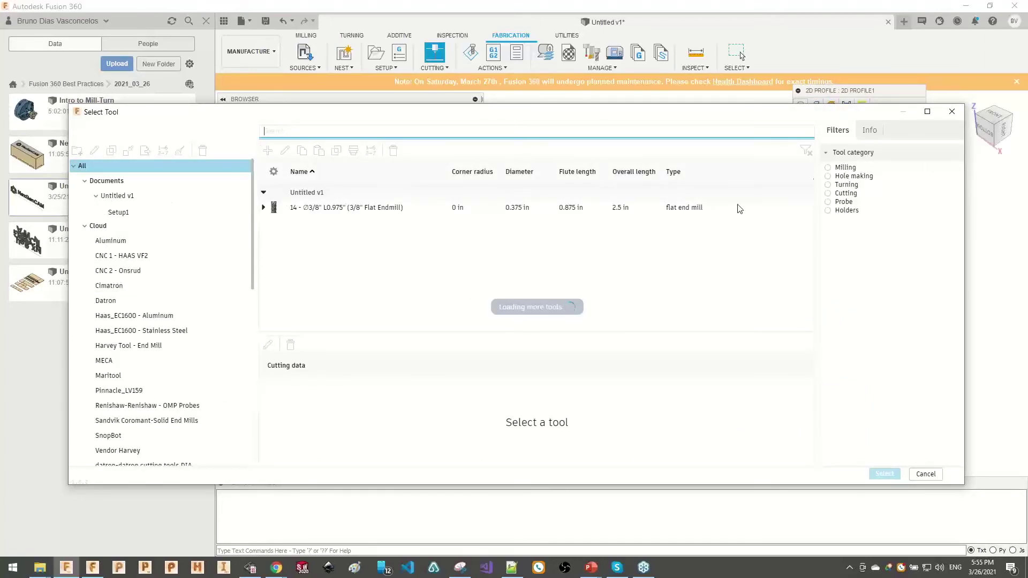
left_click(832, 194)
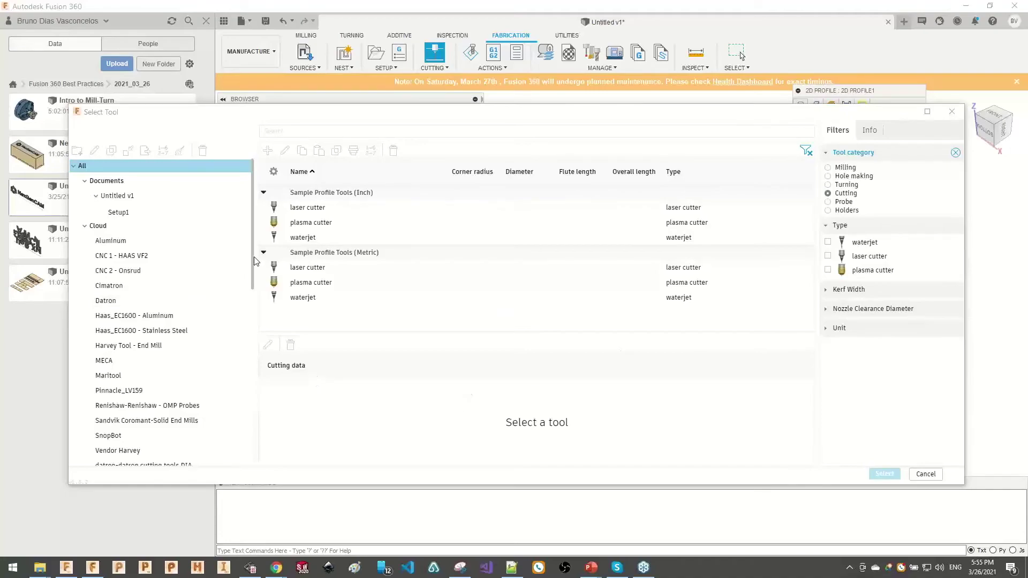
left_click(310, 209)
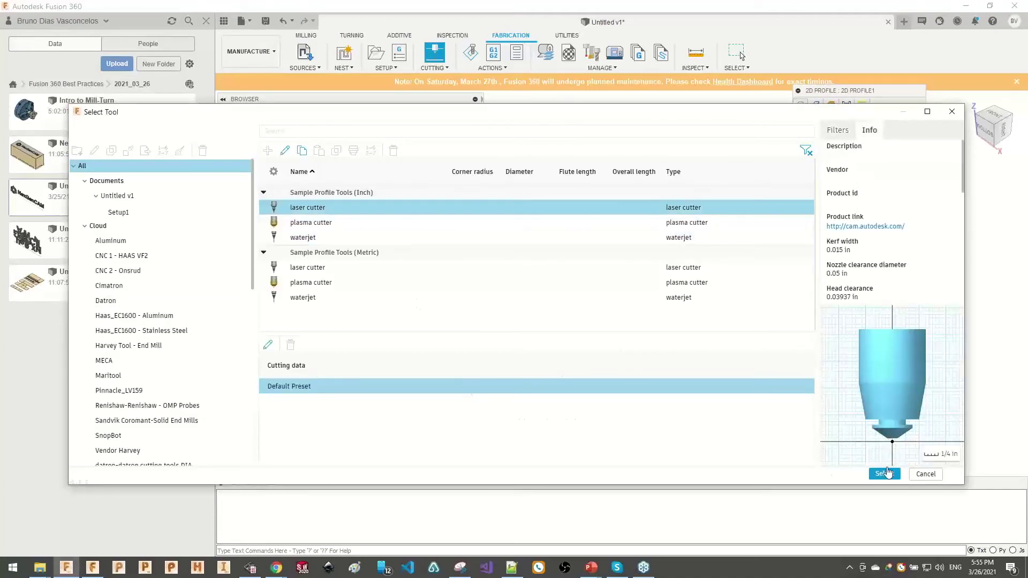
left_click(884, 474)
- Select the arrow-shaped piece's top face as the contour, include all same plane faces, and set the loops to Outer loops
left_click(815, 105)
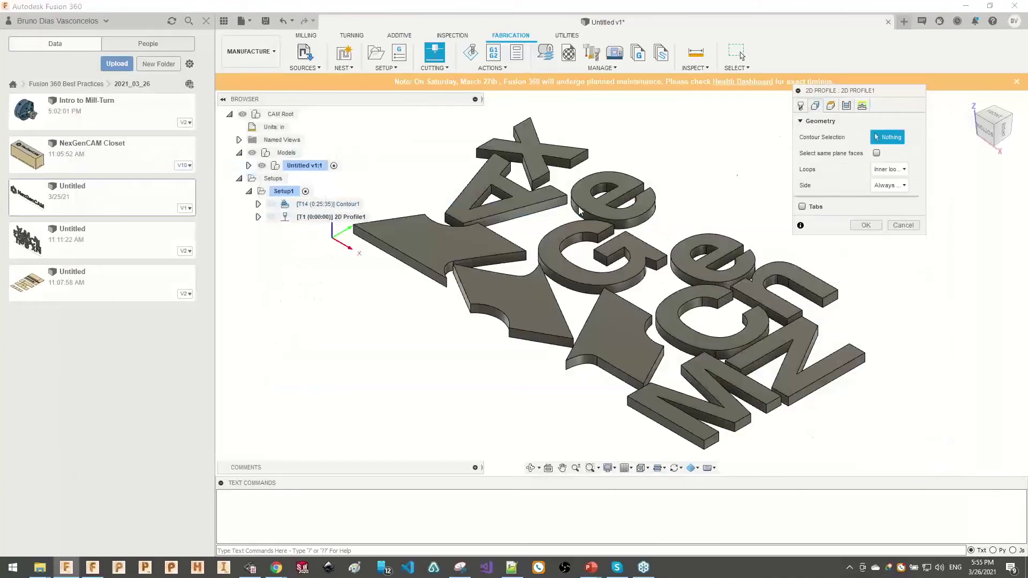
left_click(406, 234)
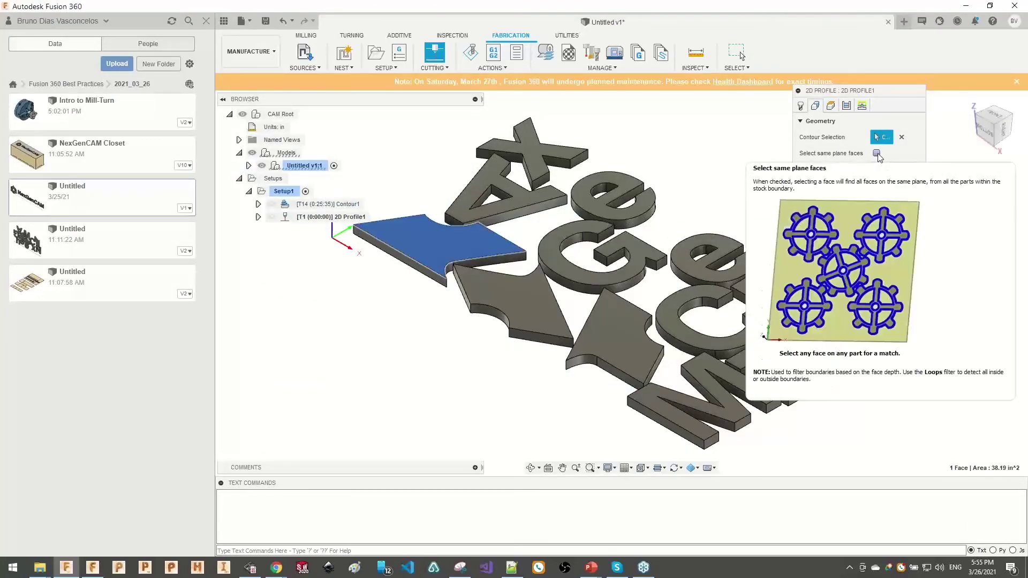
left_click(876, 154)
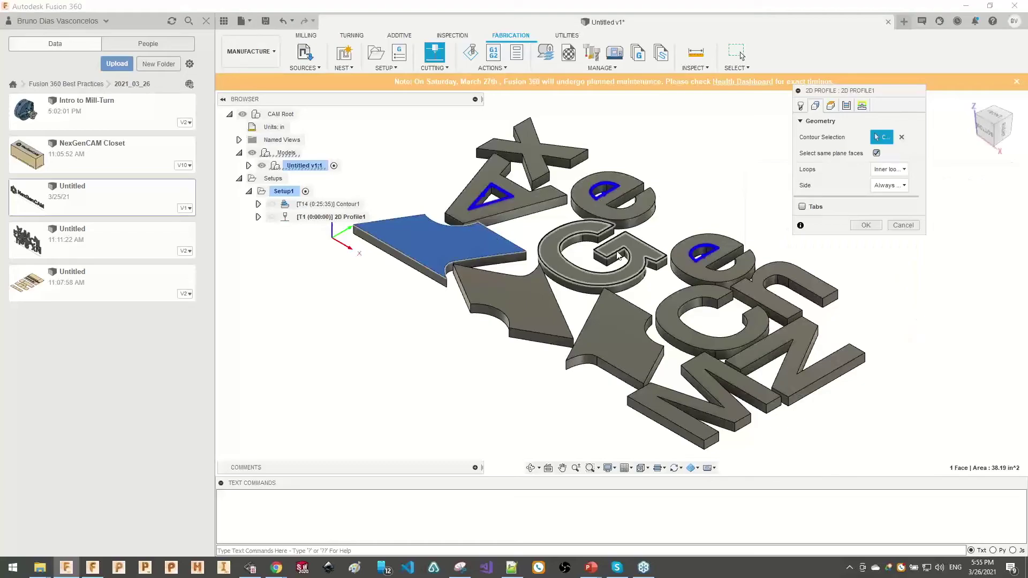
left_click(886, 169)
left_click(885, 182)
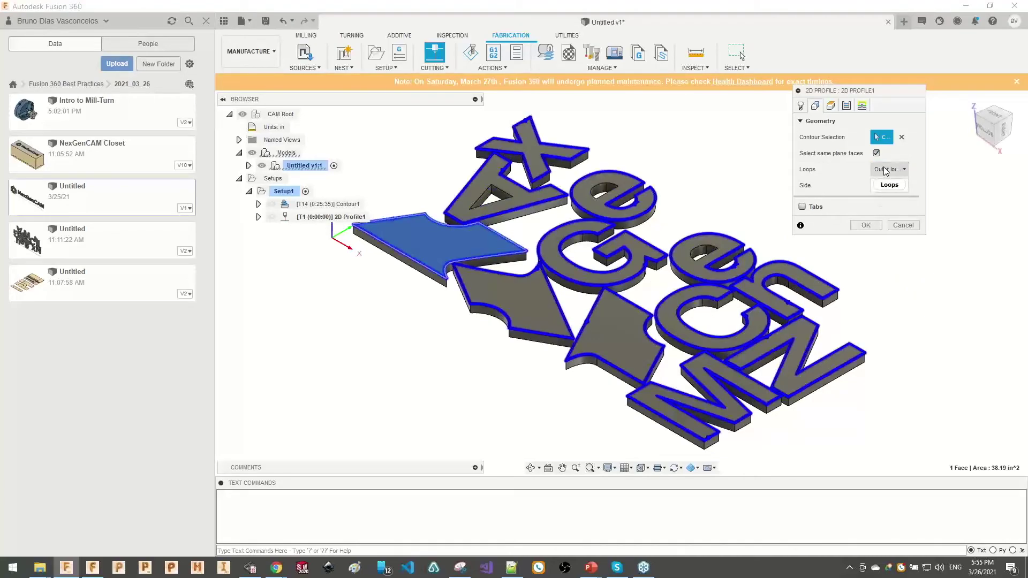
mouse_move(886, 171)
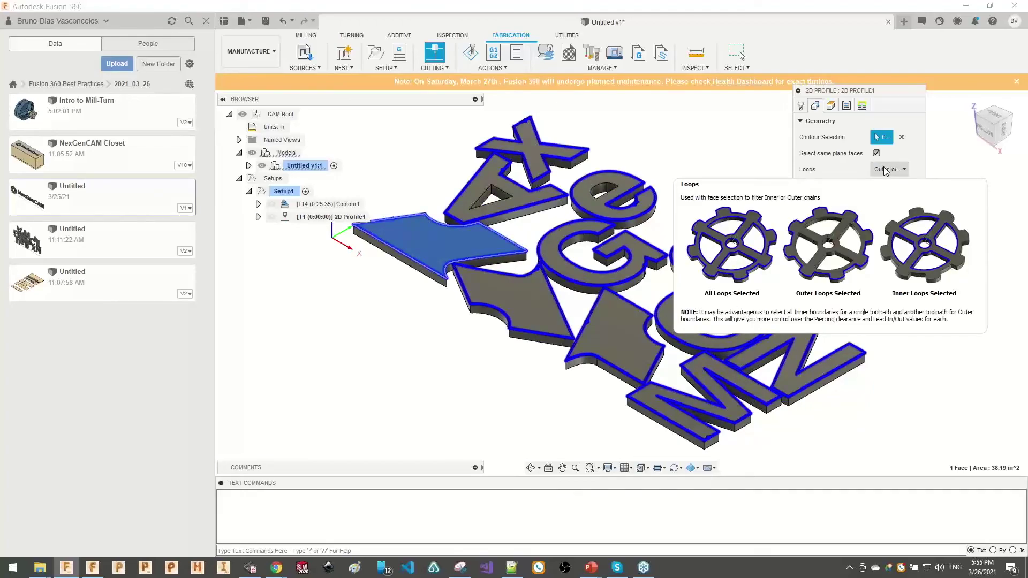
- Keep the profile's cutting side at Always inside and generate the 2D Profile toolpath
left_click(893, 186)
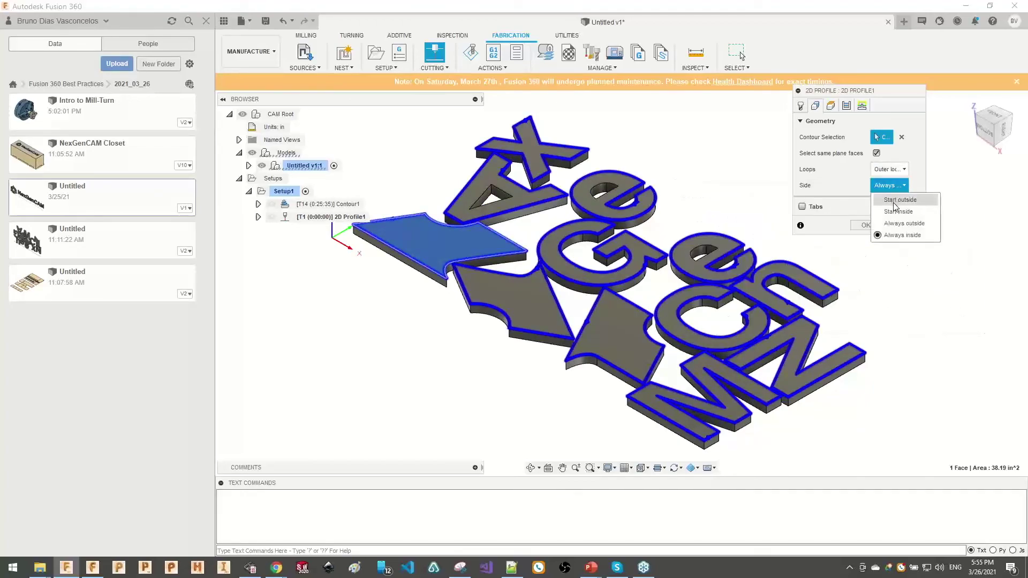
left_click(894, 236)
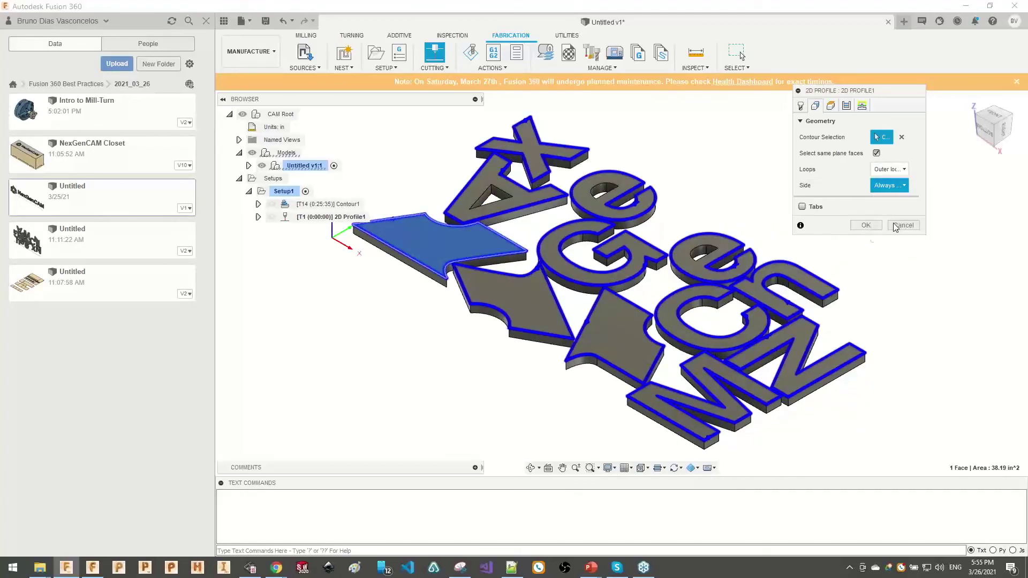
left_click(865, 225)
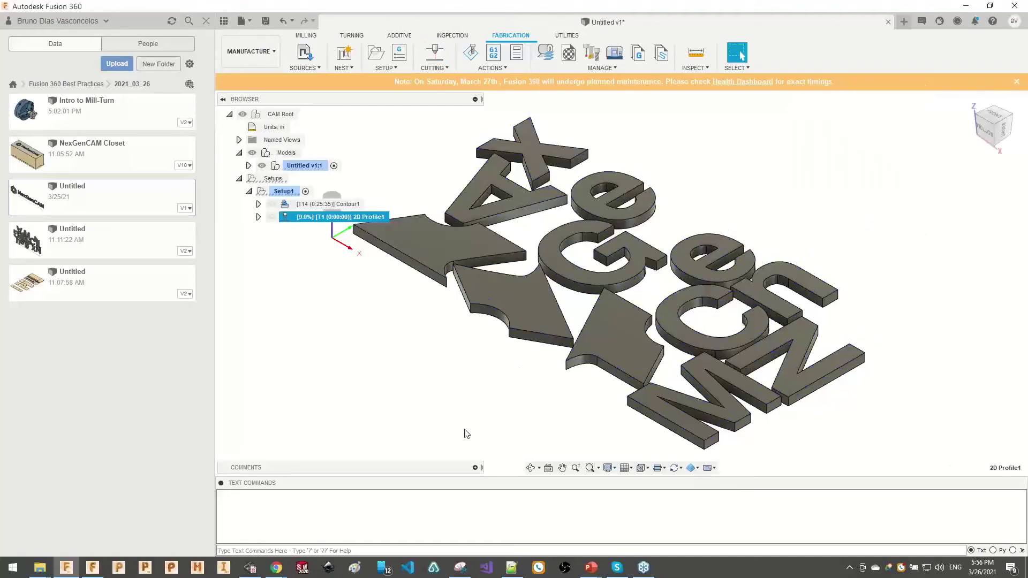
scroll(463, 395, "down", 3)
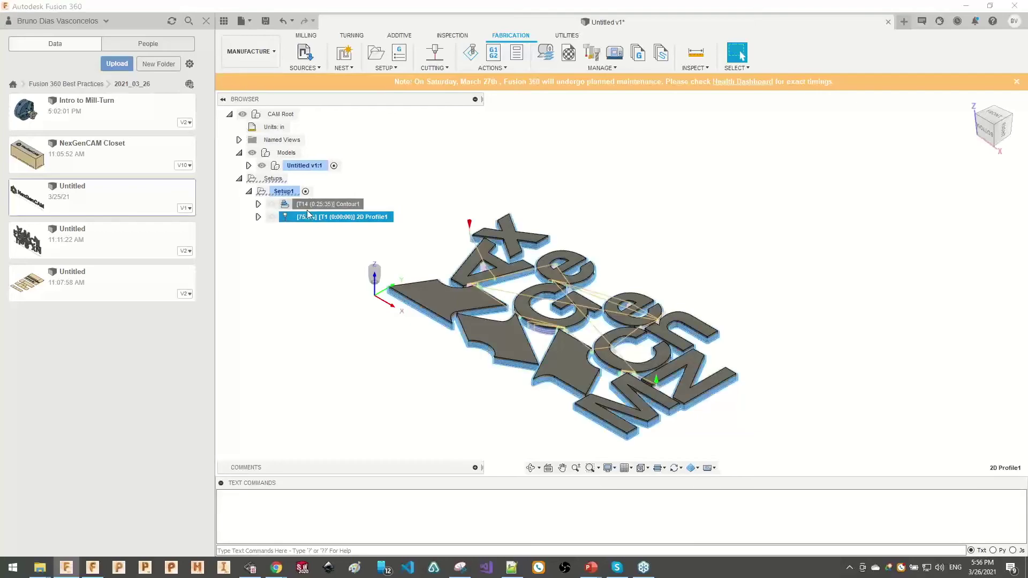
scroll(425, 292, "up", 5)
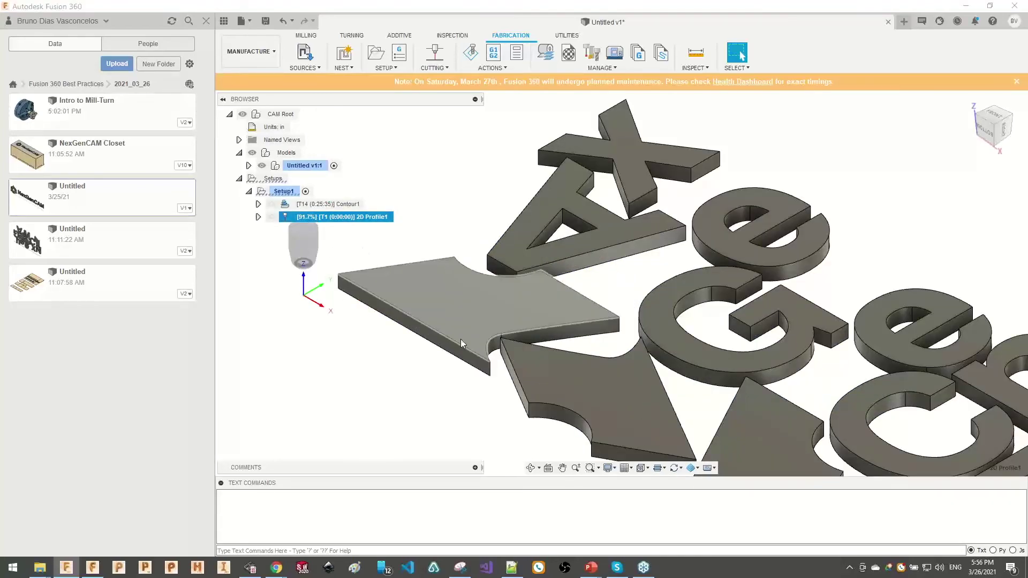
scroll(455, 339, "down", 2)
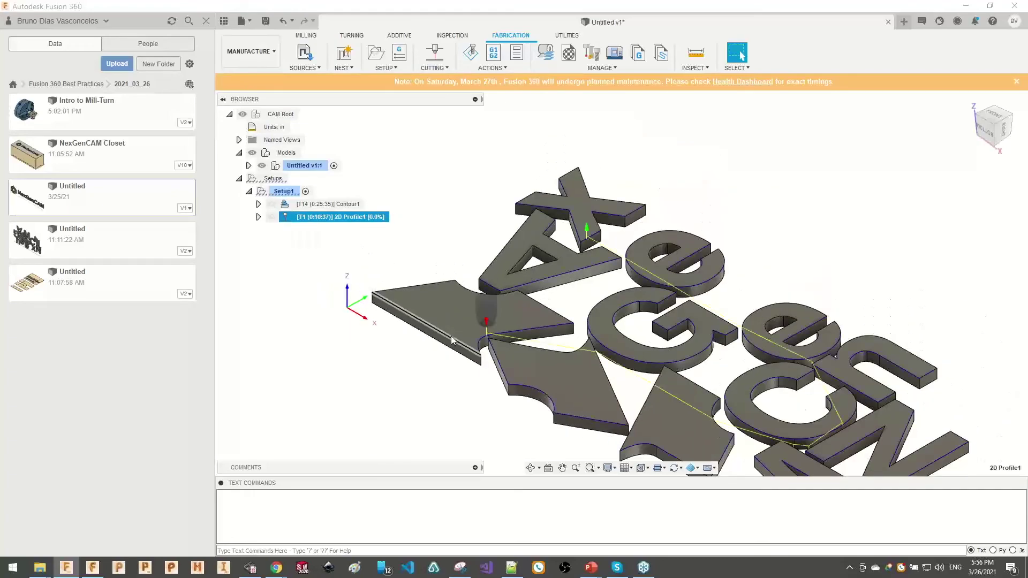
- Simulate the 2D Profile operation and inspect the cut stock around the arrow-shaped pieces
right_click(344, 219)
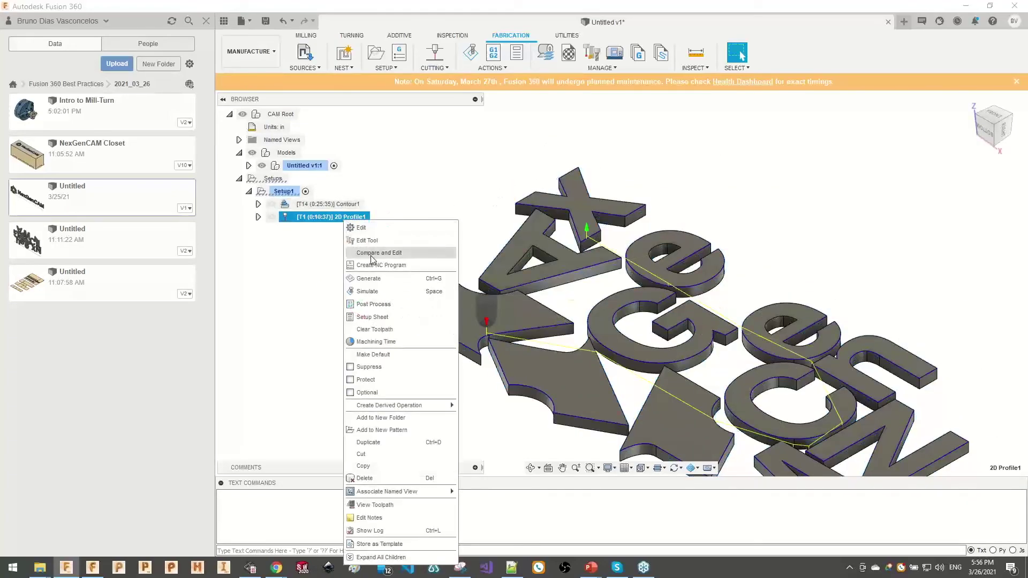
left_click(367, 291)
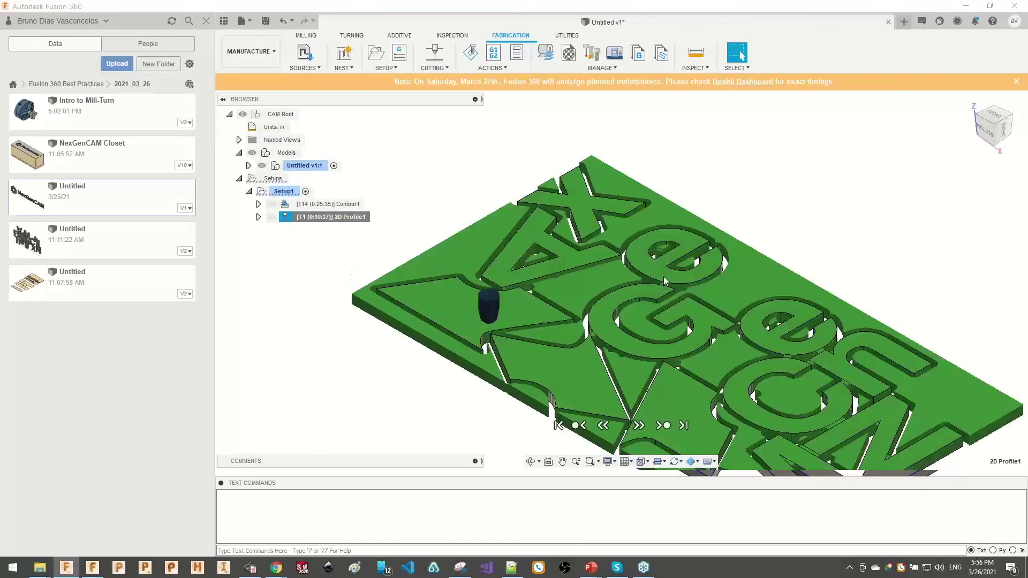
middle_click_drag(560, 340, 594, 348, "shift")
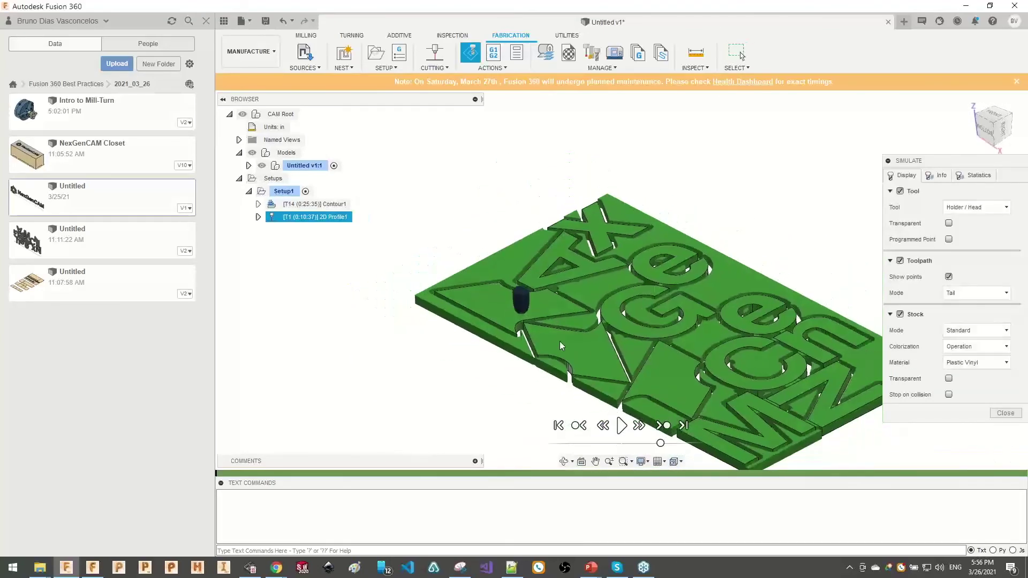
scroll(535, 339, "up", 5)
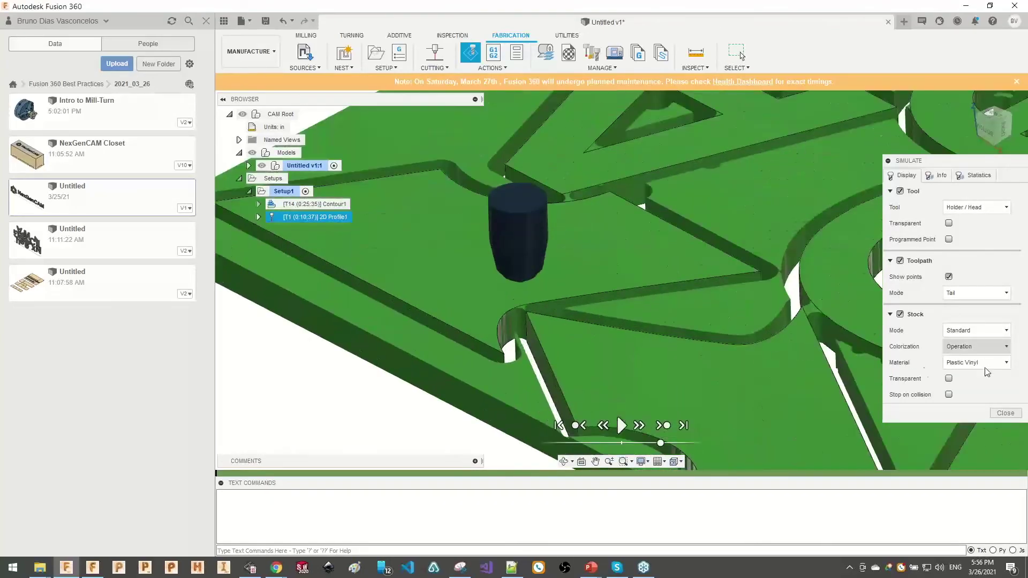
left_click(1005, 413)
- Suppress the Contour1 operation, accepting that its valid toolpath is cleared
left_click(321, 204)
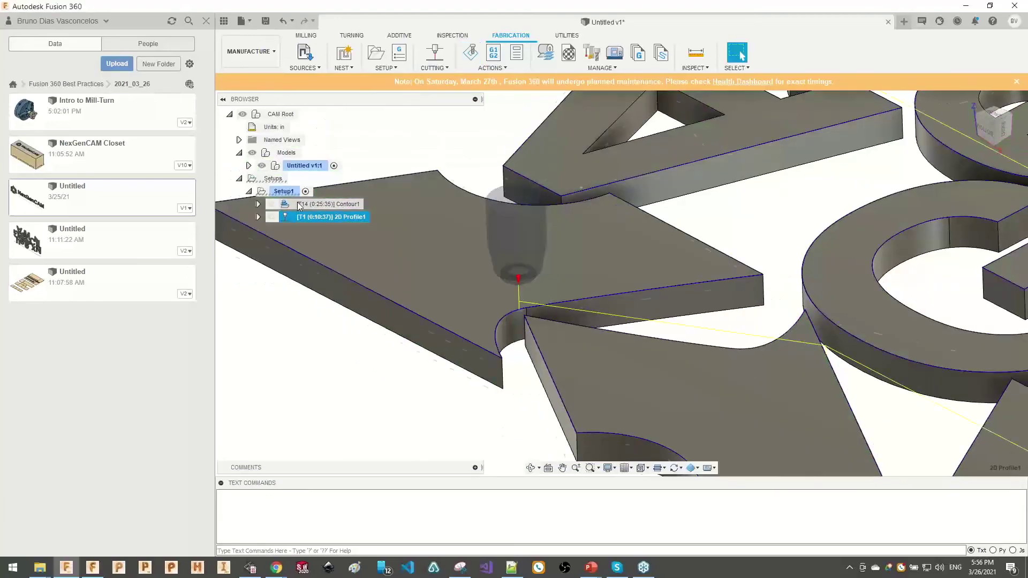
right_click(316, 204)
left_click(339, 351)
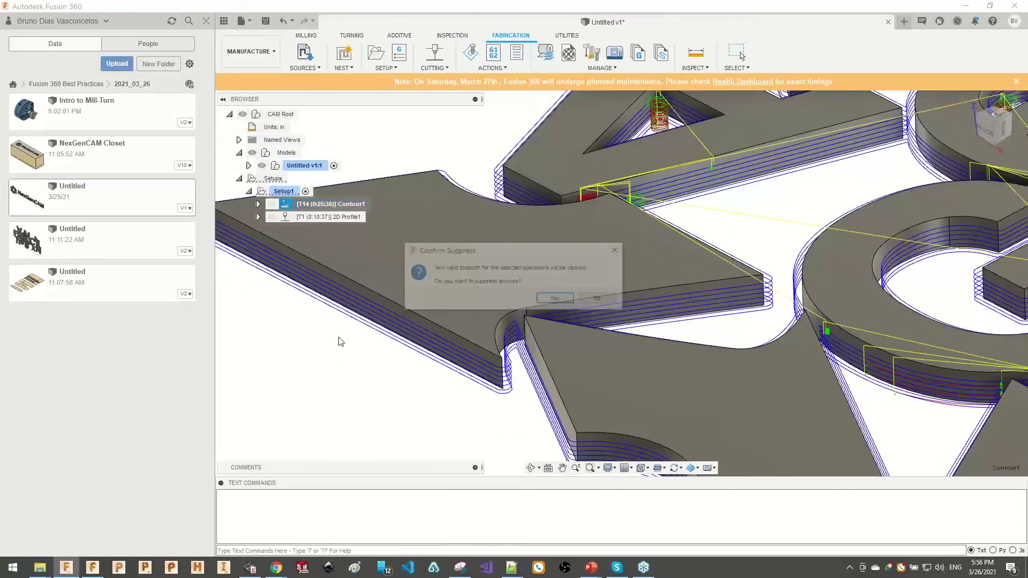
key("Return")
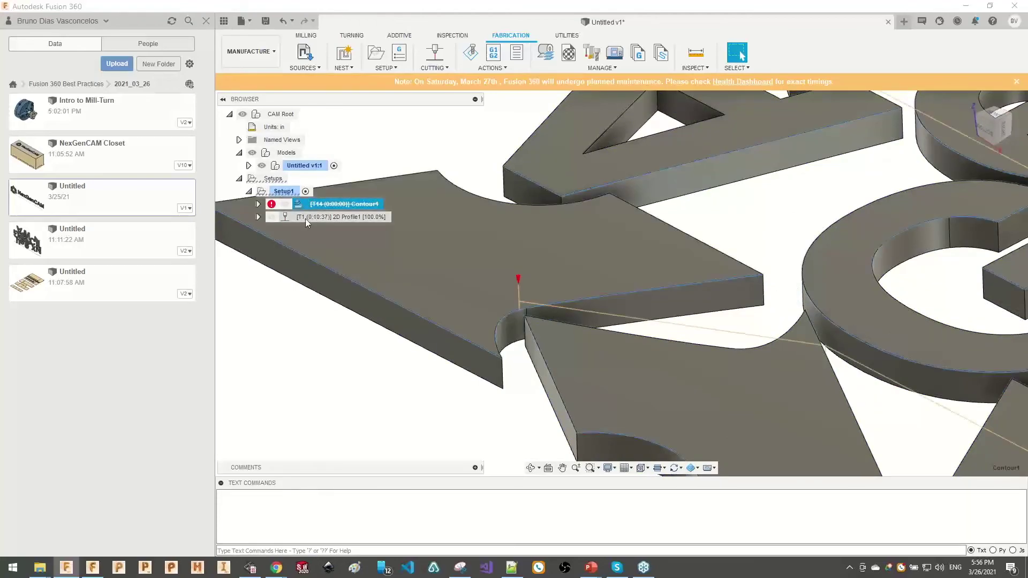
- Play the 2D Profile simulation with the contour operation suppressed to check the laser's cutting path
left_click(328, 217)
right_click(311, 219)
left_click(331, 289)
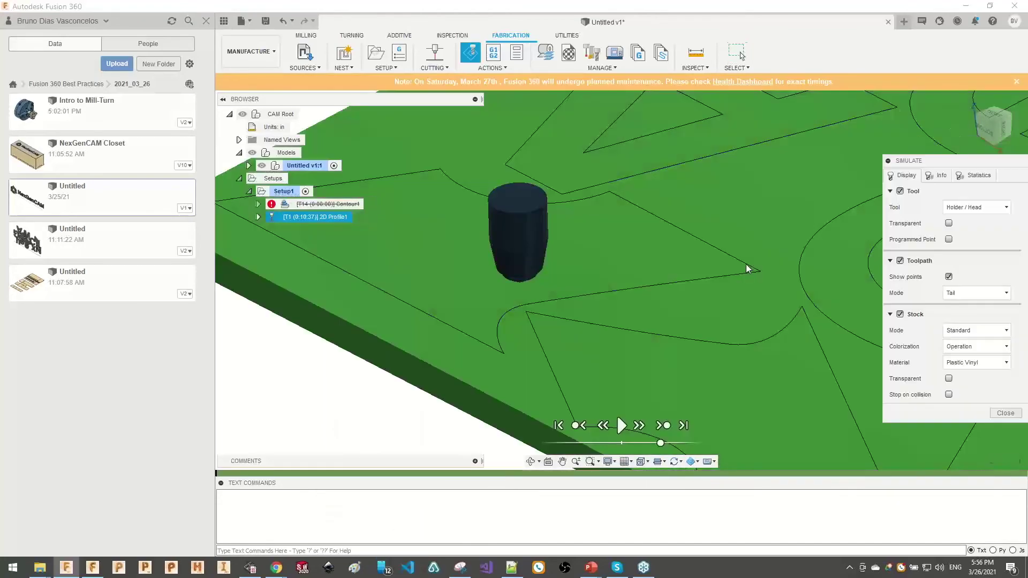
left_click(621, 426)
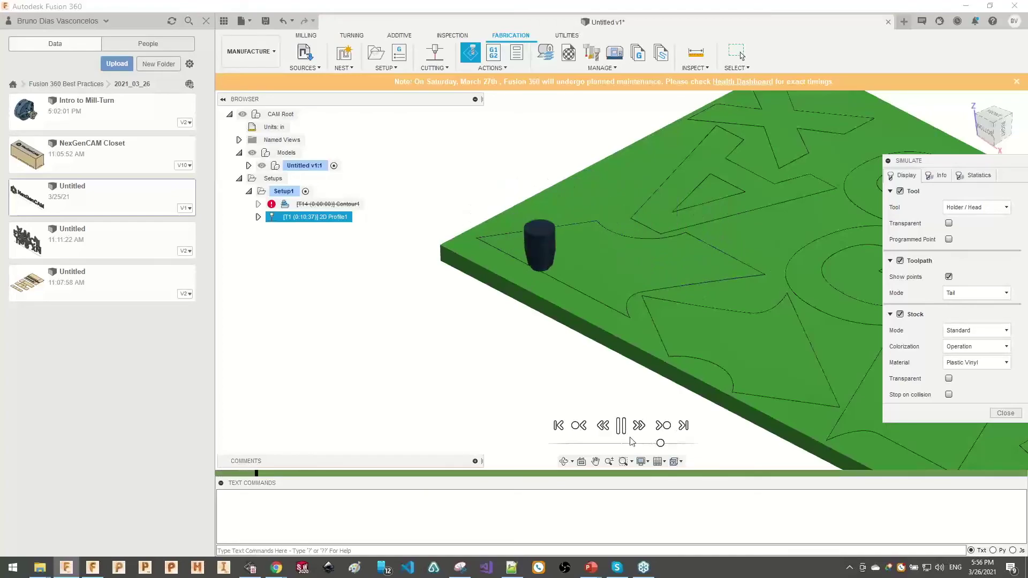
left_click(1005, 413)
- Open the NexGenCAM Closet design and start Arrange with every component from LW-KTS-2-2711:1 to Component44:1 selected
right_click(105, 153)
left_click(120, 161)
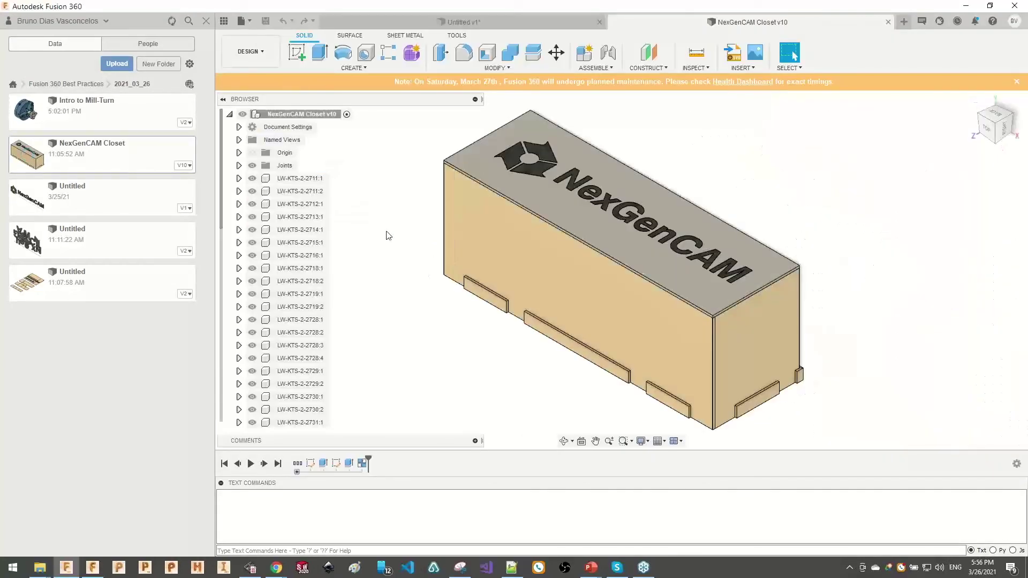
left_click(300, 178)
scroll(300, 267, "down", 5)
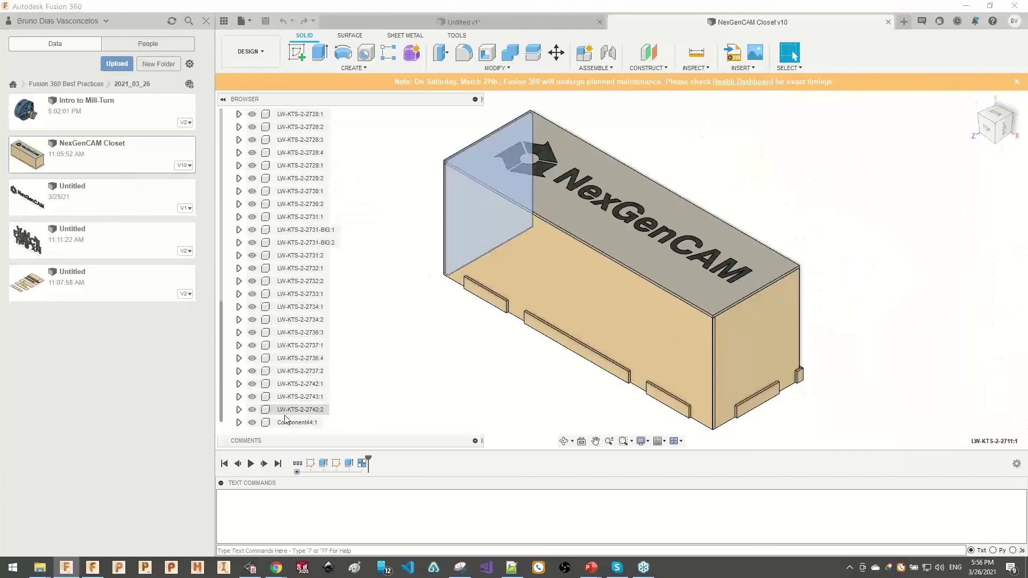
left_click(291, 411, "shift")
left_click(289, 422, "shift")
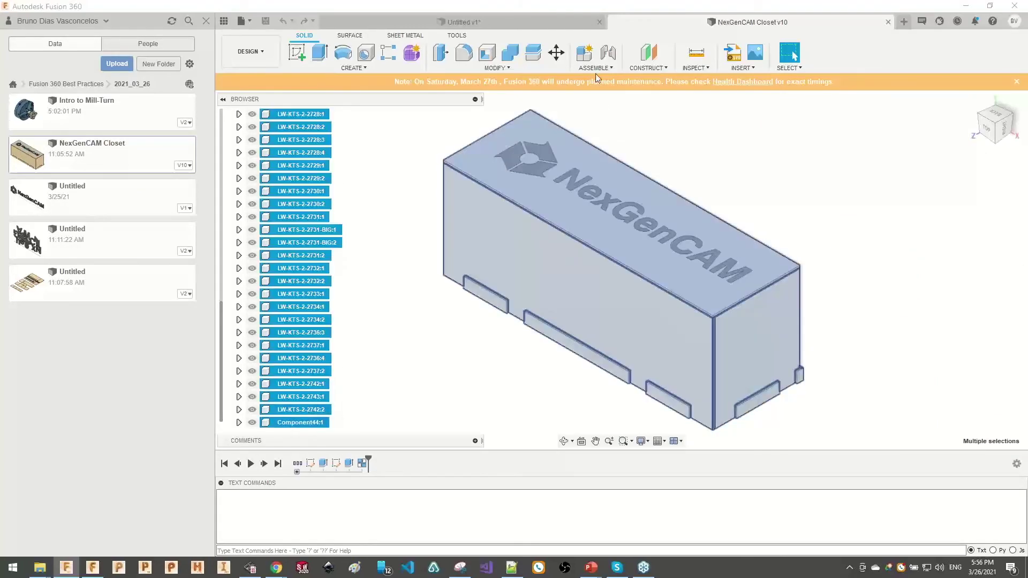
left_click(493, 68)
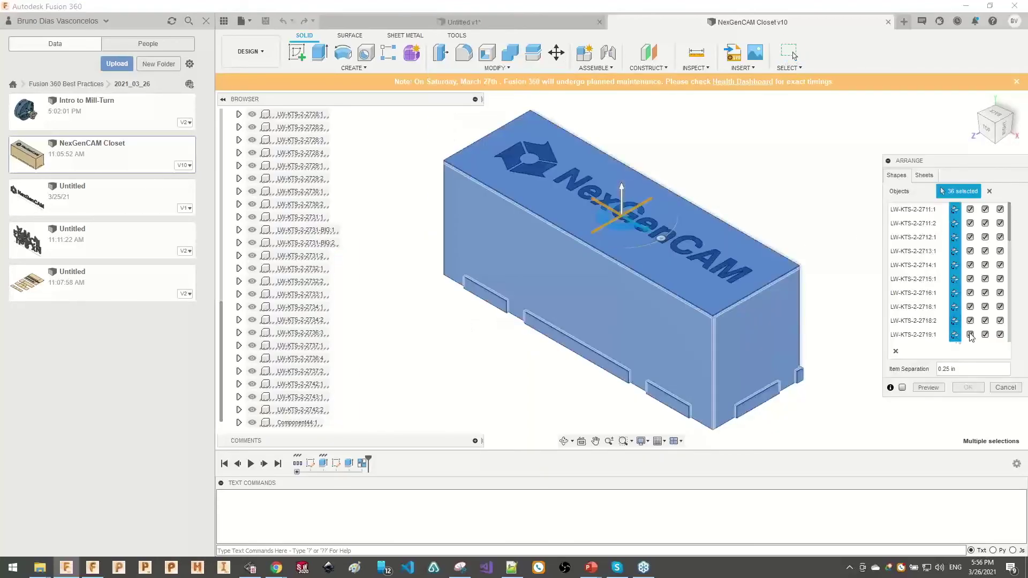
- Turn off the first of the three arrange options for the components LW-KTS-2-2711:1 through LW-KTS-2-2719:1
left_click(970, 334)
left_click(970, 320)
left_click(970, 306)
left_click(969, 292)
left_click(970, 279)
left_click(970, 264)
left_click(970, 250)
left_click(969, 236)
left_click(970, 222)
left_click(969, 209)
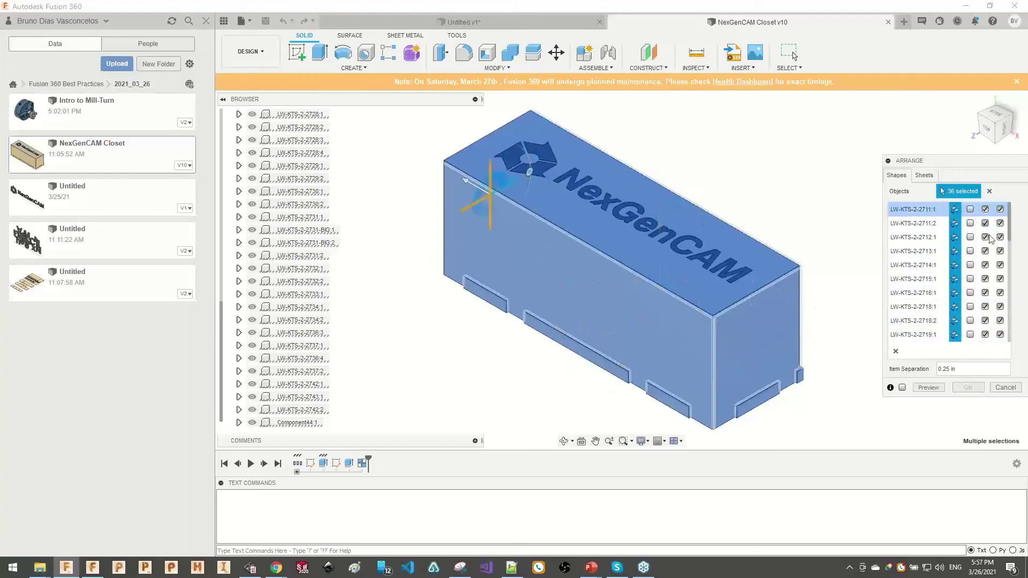
- Turn off the first rotation option for the components LW-KTS-2-2734:1 through Component44:1
left_click_drag(1010, 235, 1017, 376)
left_click(969, 333)
left_click(971, 320)
left_click(970, 306)
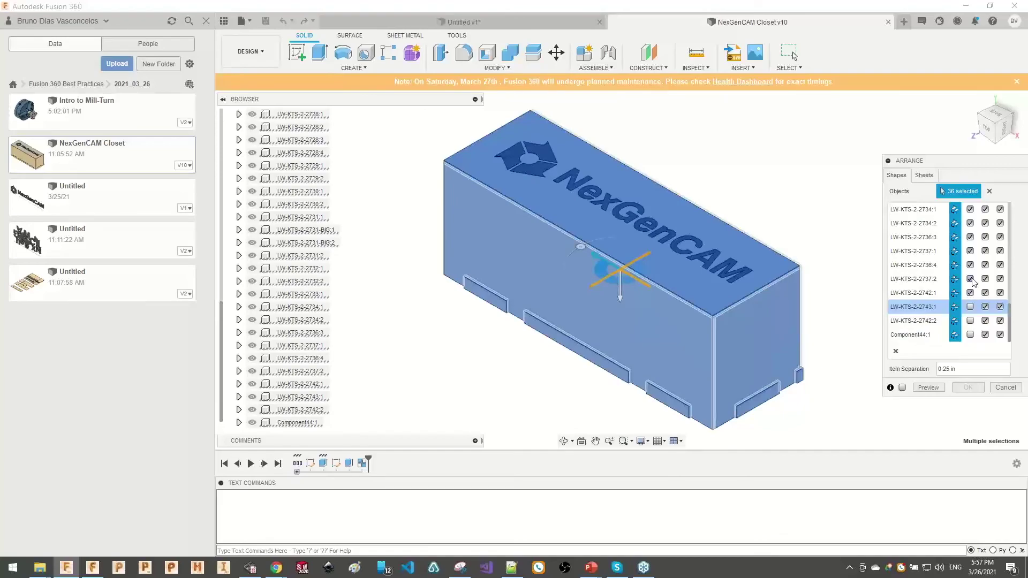
left_click(970, 292)
left_click(969, 278)
left_click(970, 265)
left_click(970, 251)
left_click(970, 237)
left_click(970, 223)
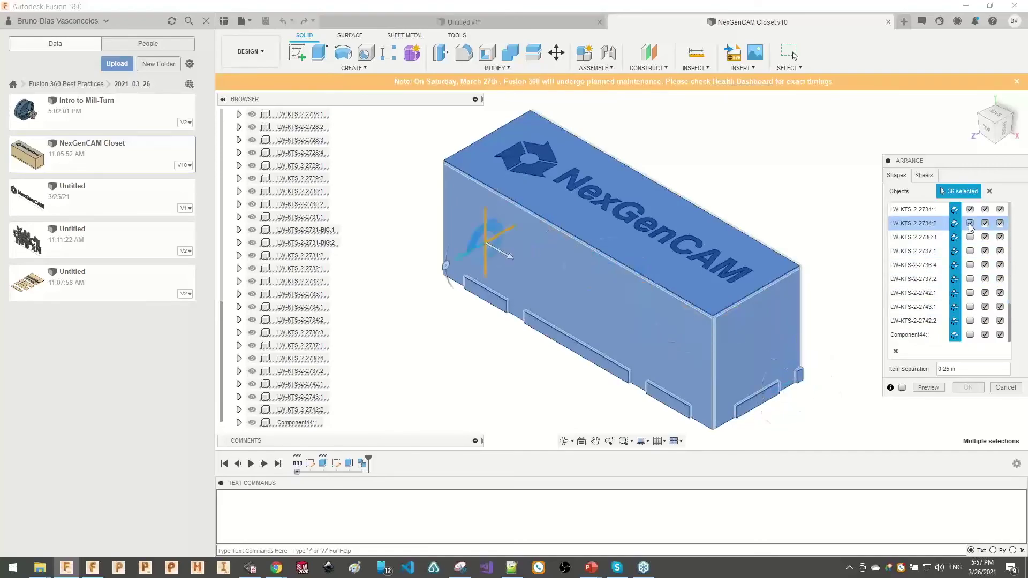
left_click(969, 209)
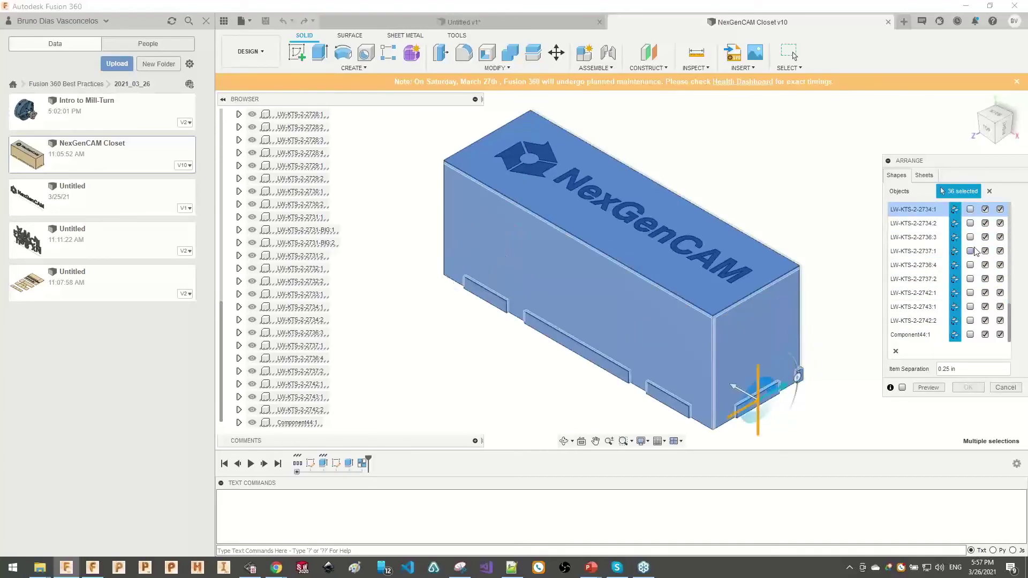
- Turn off the 270 deg rotation freedom for the components LW-KTS-2-2734:1 through Component44:1
left_click(999, 334)
left_click(1000, 320)
left_click(999, 306)
left_click(1000, 293)
left_click(1000, 279)
left_click(1000, 264)
left_click(1000, 250)
left_click(999, 237)
left_click(1000, 223)
left_click(1000, 209)
- Turn off 270 deg rotation for LW-KTS-2-2732:2 and LW-KTS-2-2733:1, and the first rotation option for LW-KTS-2-2732:1 through LW-KTS-2-2733:1
scroll(1010, 295, "up", 1)
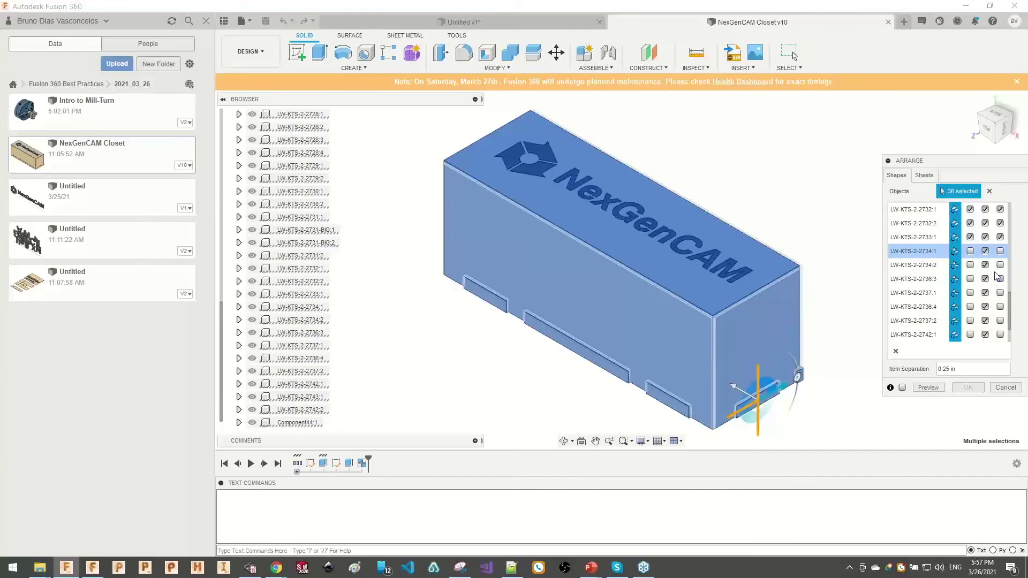
left_click(1000, 237)
left_click(999, 223)
left_click(969, 236)
left_click(970, 224)
left_click(969, 210)
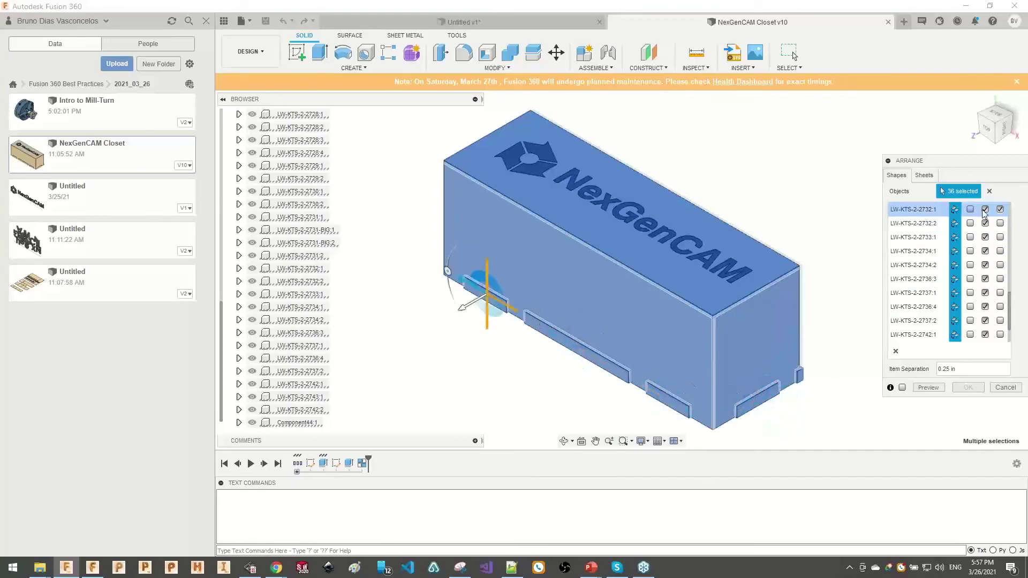
- Turn off the 270 deg rotation freedom for the components LW-KTS-2-2711:1 through LW-KTS-2-2719:1
scroll(1013, 261, "up", 4)
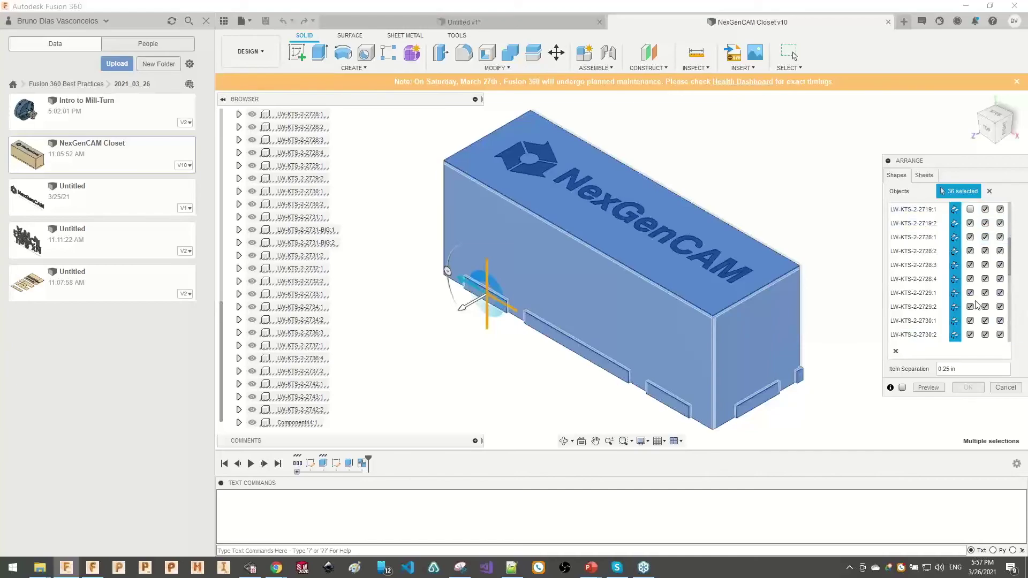
left_click(1000, 209)
left_click(999, 222)
left_click(999, 237)
left_click(999, 250)
left_click(999, 264)
left_click(999, 279)
left_click(999, 292)
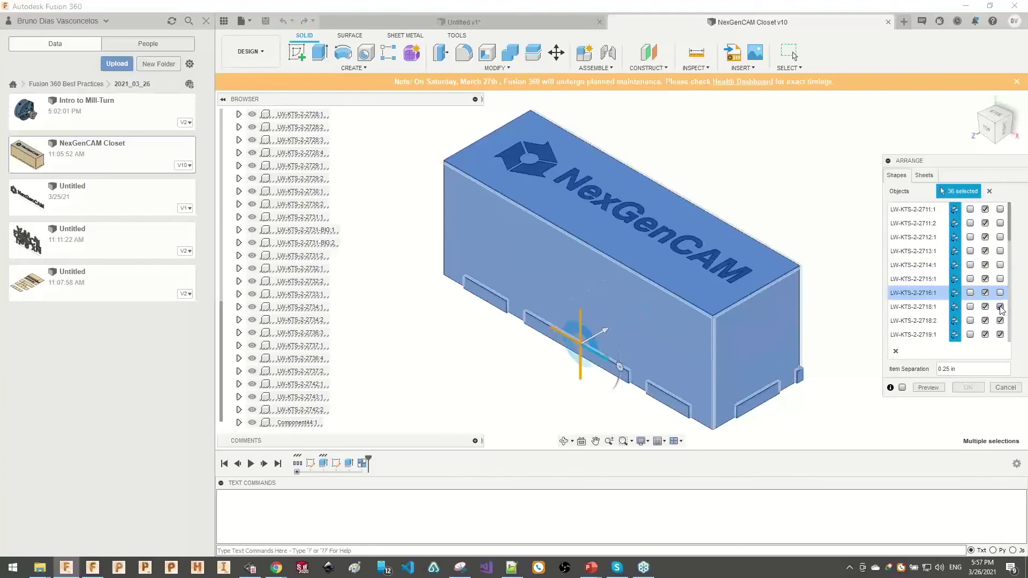
left_click(1000, 306)
left_click(1000, 320)
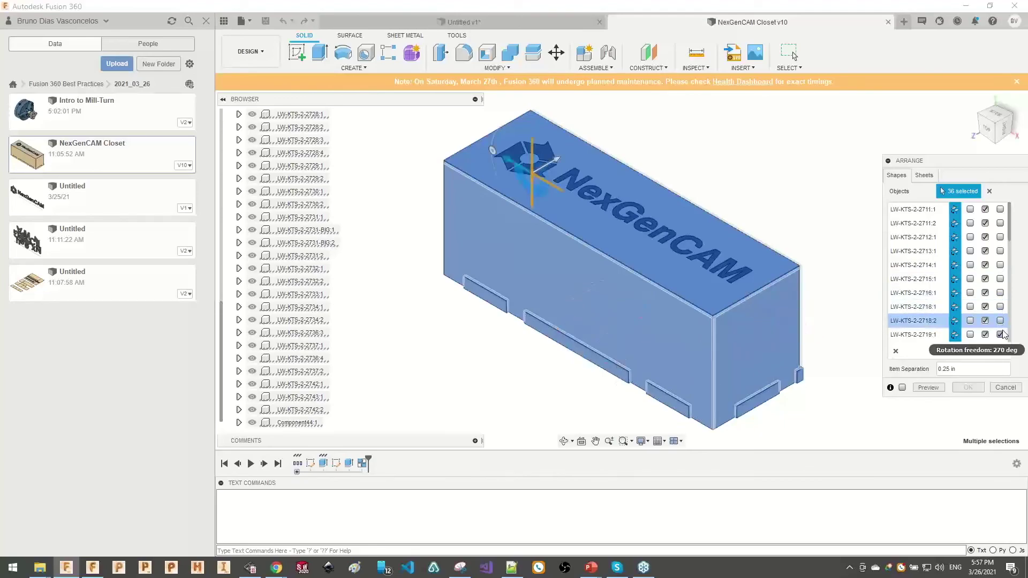
left_click(1000, 334)
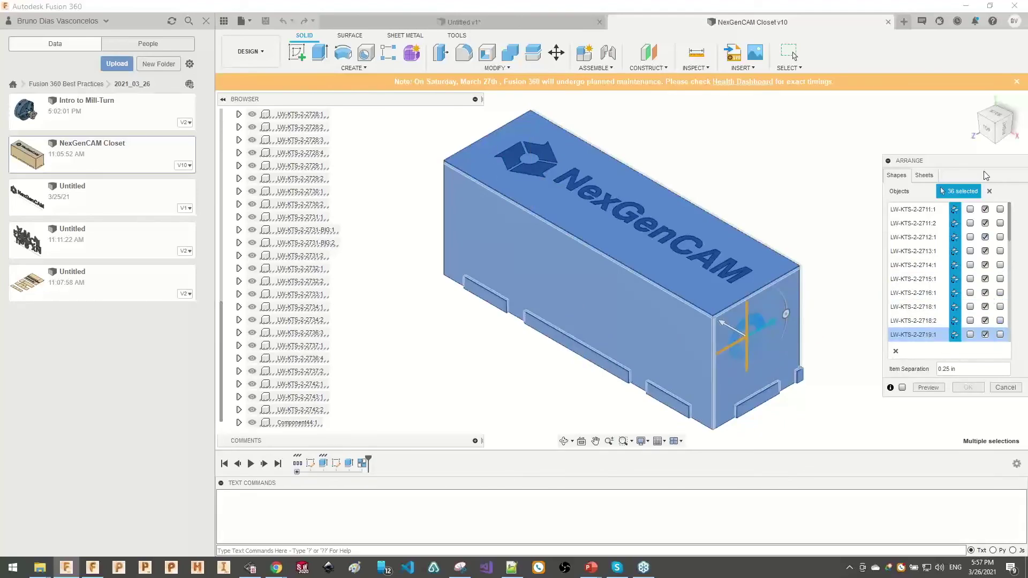
- Turn off the 270 deg rotation freedom for the components LW-KTS-2-2719:2 through LW-KTS-2-2731:1
left_click_drag(987, 170, 847, 145)
left_click(868, 310)
left_click(859, 183)
left_click(859, 197)
left_click(859, 211)
left_click(860, 226)
left_click(859, 239)
left_click(860, 253)
left_click(860, 267)
left_click(860, 281)
left_click(859, 295)
left_click(860, 309)
- Turn off the first rotation option for the components LW-KTS-2-2719:2 through LW-KTS-2-2731:1
left_click(829, 309)
left_click(830, 295)
left_click(830, 267)
left_click(829, 281)
left_click(830, 253)
left_click(830, 239)
left_click(830, 226)
left_click(830, 211)
left_click(830, 197)
left_click(830, 184)
- Turn off the first and the 270 deg rotation options for the two LW-KTS-2-2731-BK components and LW-KTS-2-2731:2
left_click_drag(869, 220, 865, 248)
left_click(830, 240)
left_click(830, 254)
left_click(830, 267)
left_click(859, 240)
left_click(859, 253)
left_click(859, 267)
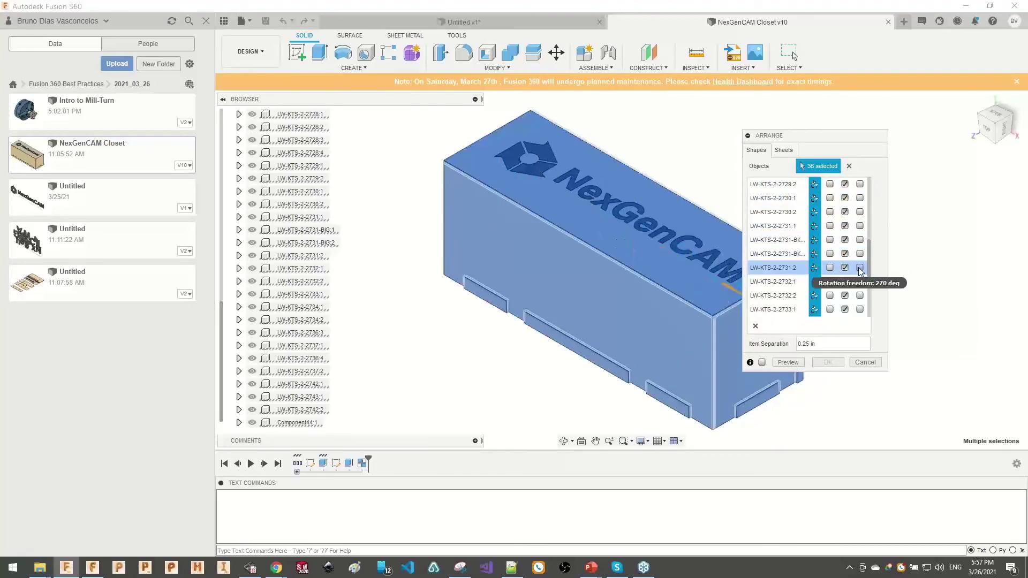
- In the sheet settings, choose the horizontal origin plane as the plane to arrange the components on
left_click_drag(868, 263, 869, 316)
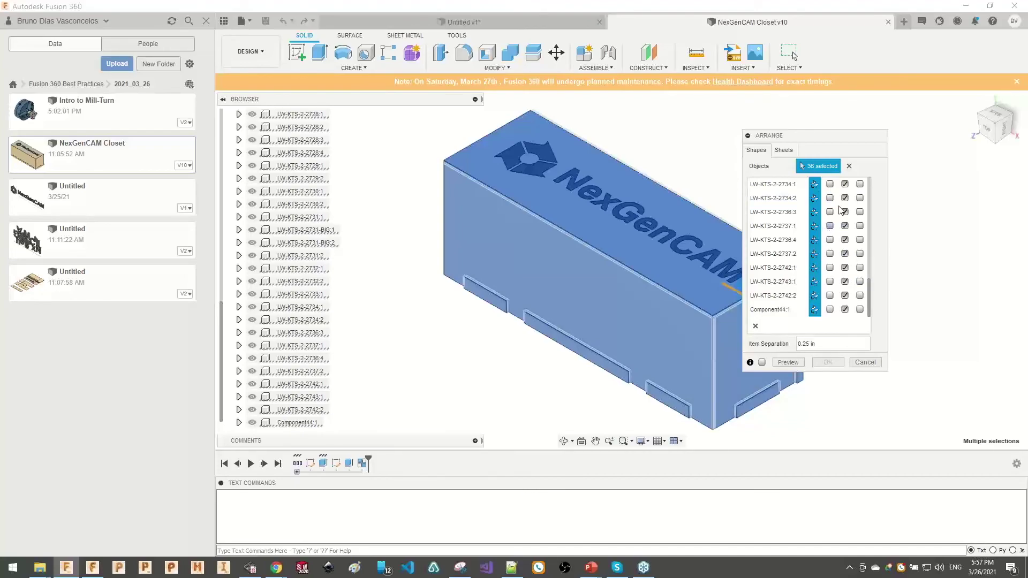
left_click(780, 152)
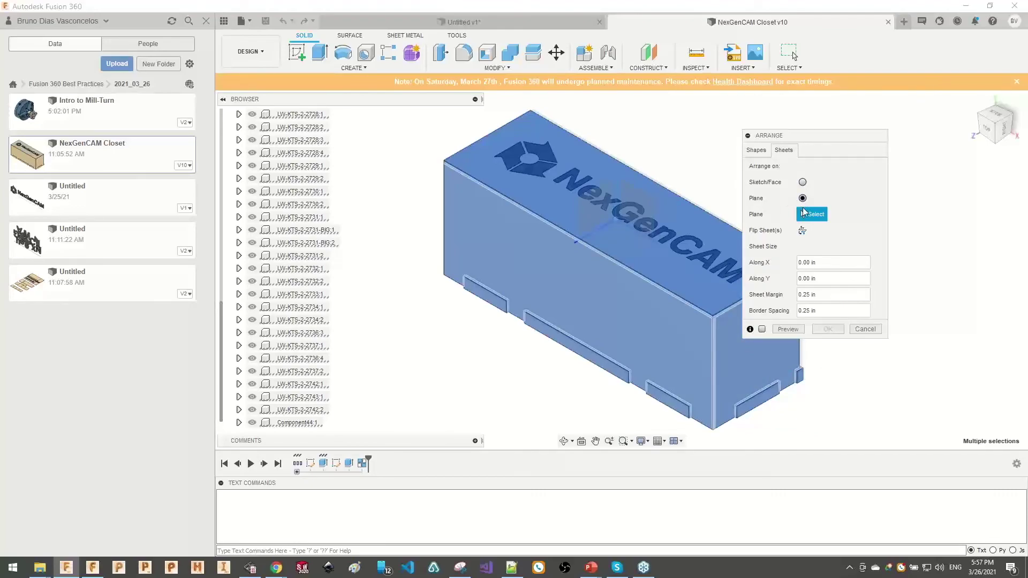
left_click_drag(221, 365, 227, 132)
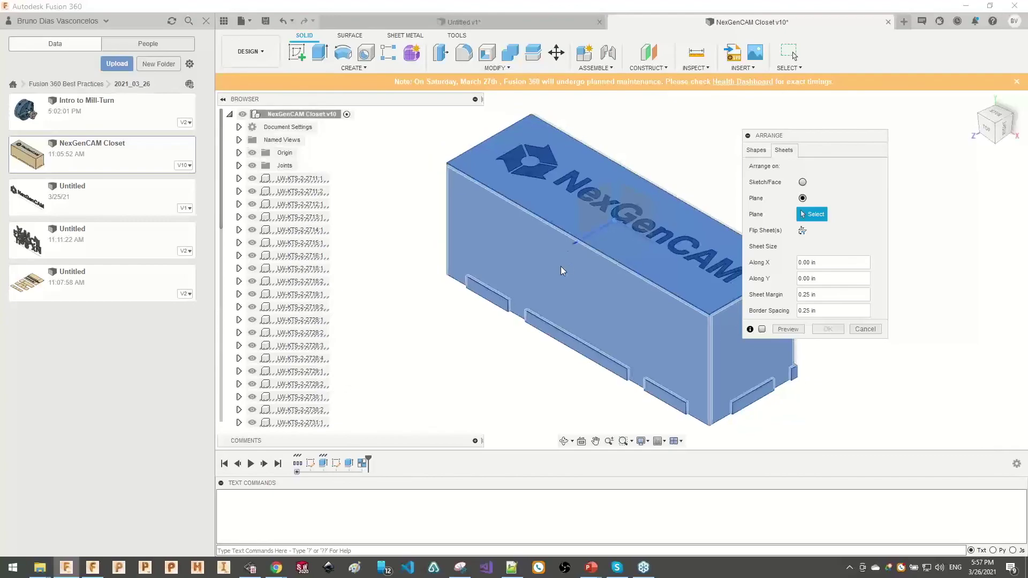
scroll(601, 240, "down", 2)
left_click(594, 250)
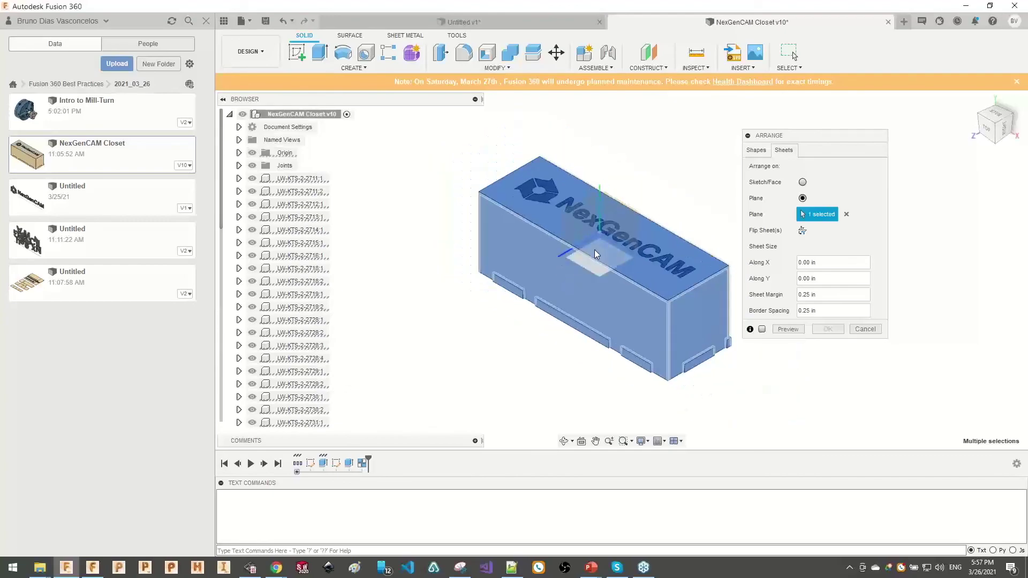
- Set the sheet size to 120 in along X and 48 in along Y, and preview the arrangement
left_click(857, 266)
type("48")
key("Tab")
key("shift+Tab")
key("Tab")
key("shift+Tab")
key("Tab")
key("shift+Tab")
type("120")
key("Tab")
type("4")
left_click(789, 329)
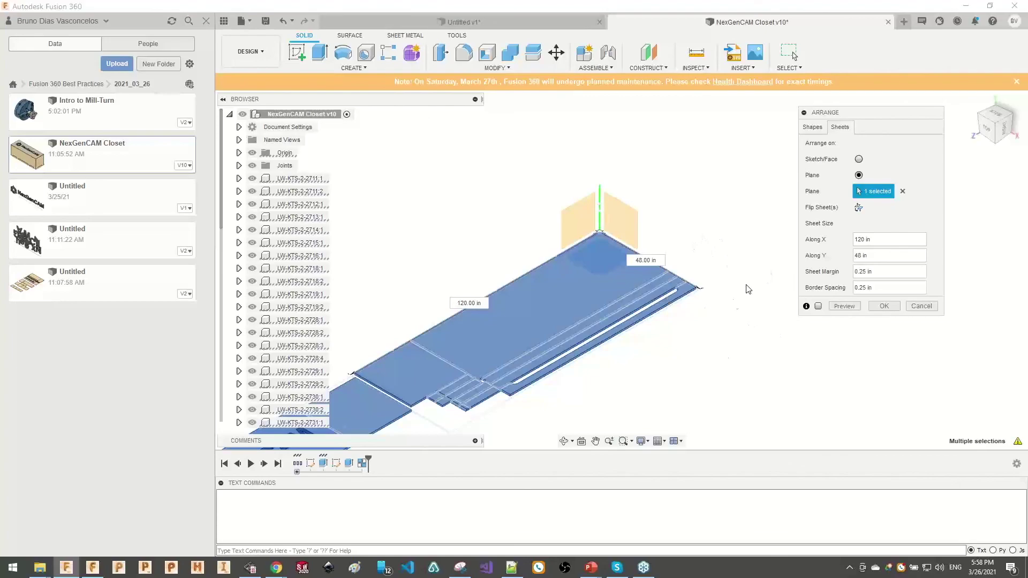
- Examine the previewed nesting of the closet components across the row of sheets, including part spacing and sheet borders
scroll(733, 291, "down", 8)
scroll(478, 391, "up", 3)
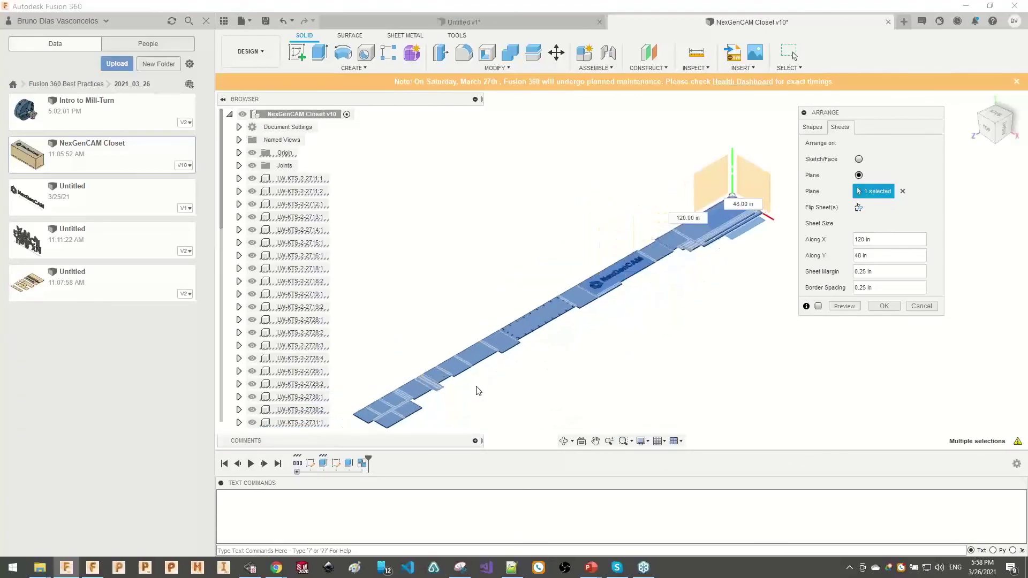
scroll(523, 360, "up", 5)
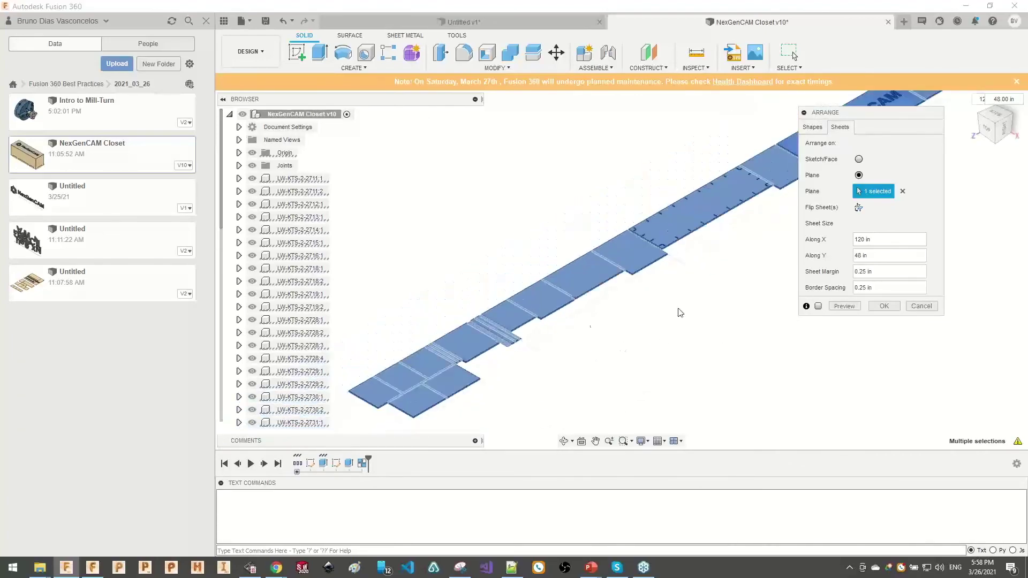
scroll(518, 387, "down", 3)
scroll(530, 386, "up", 5)
scroll(591, 313, "up", 6)
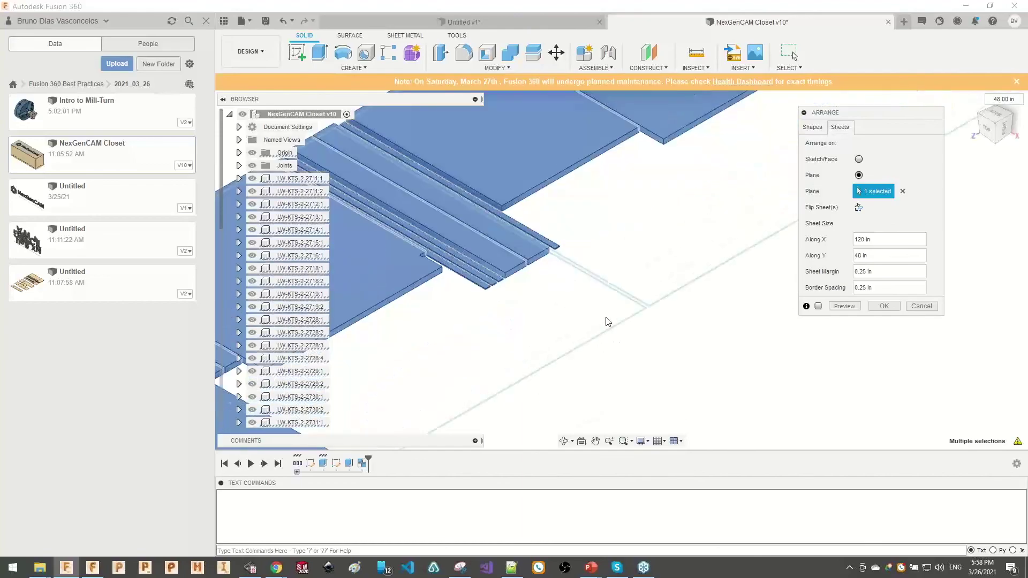
scroll(608, 320, "down", 3)
scroll(616, 318, "down", 4)
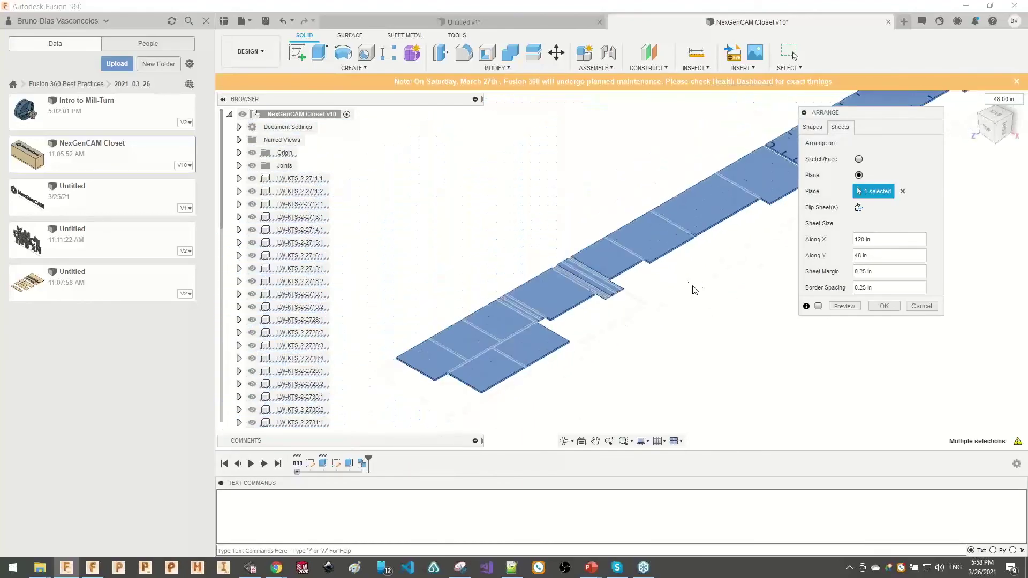
middle_click_drag(715, 254, 413, 332)
mouse_move(692, 222)
middle_mouse_down()
mouse_move(489, 321)
mouse_move(487, 357)
middle_mouse_up()
middle_click_drag(631, 242, 457, 366)
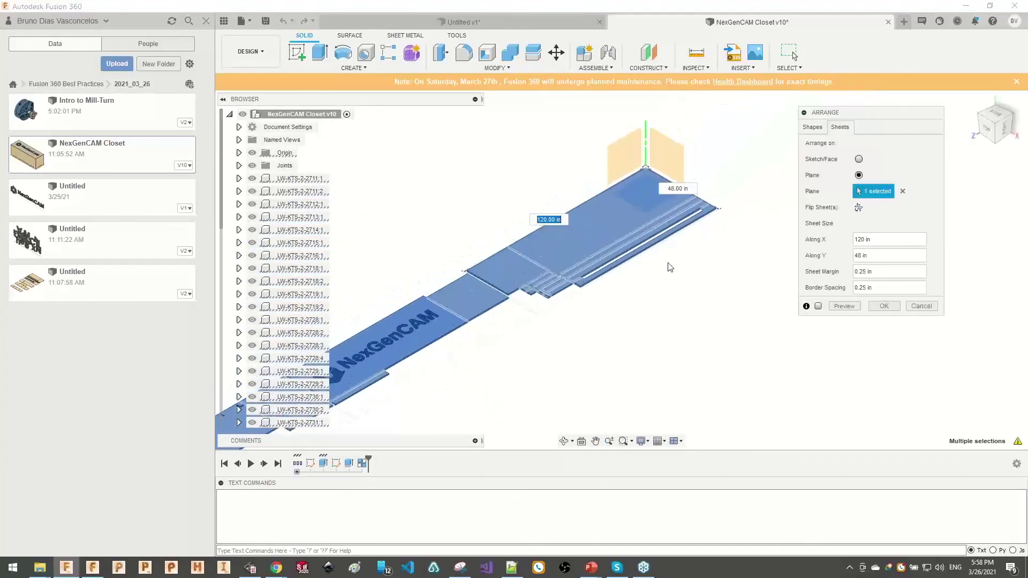
- Accept the arrangement of the closet components and hide the origin
left_click(884, 306)
scroll(735, 316, "down", 3)
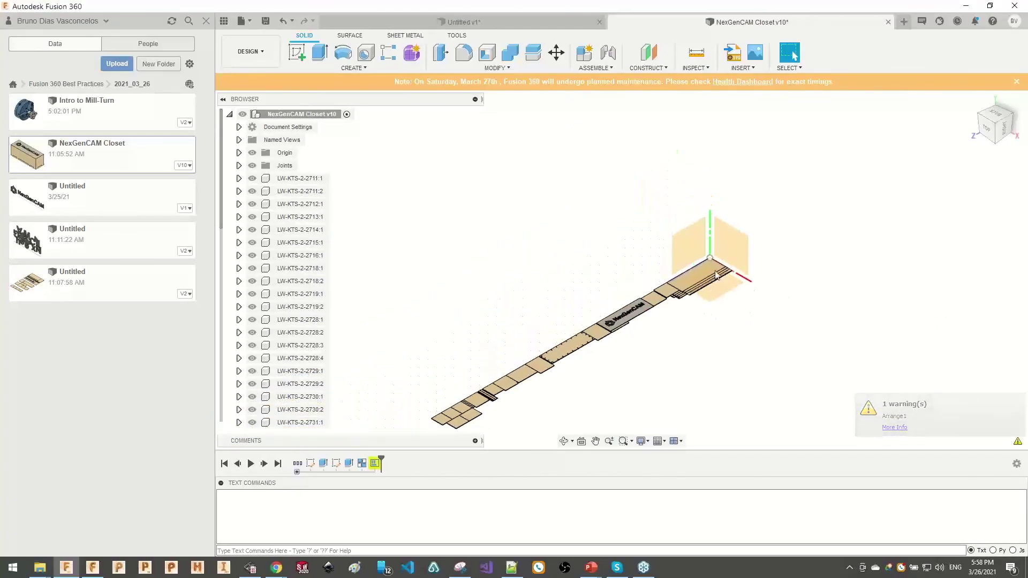
middle_click_drag(734, 316, 765, 235)
middle_click_drag(800, 282, 749, 230, "shift")
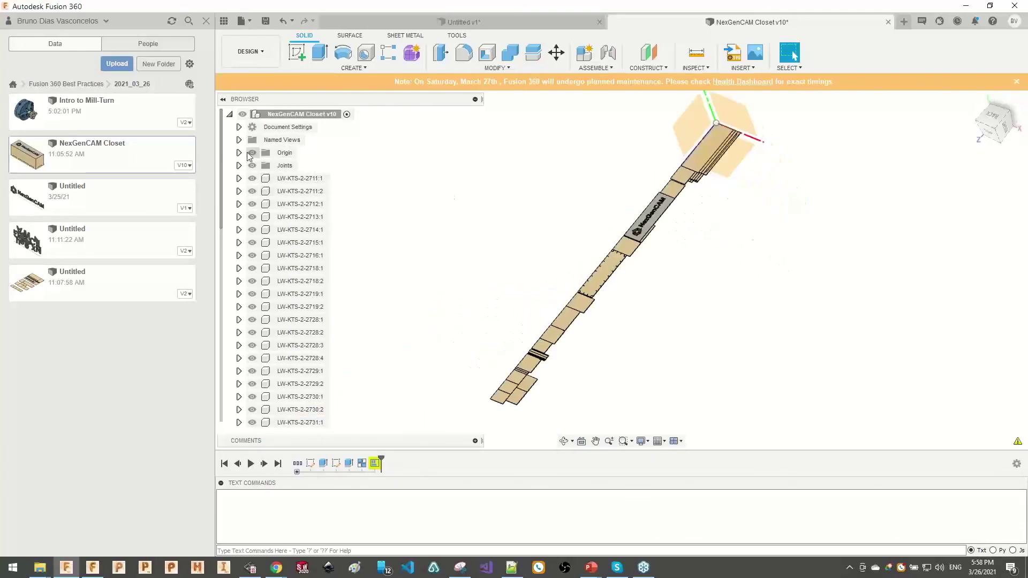
left_click(252, 153)
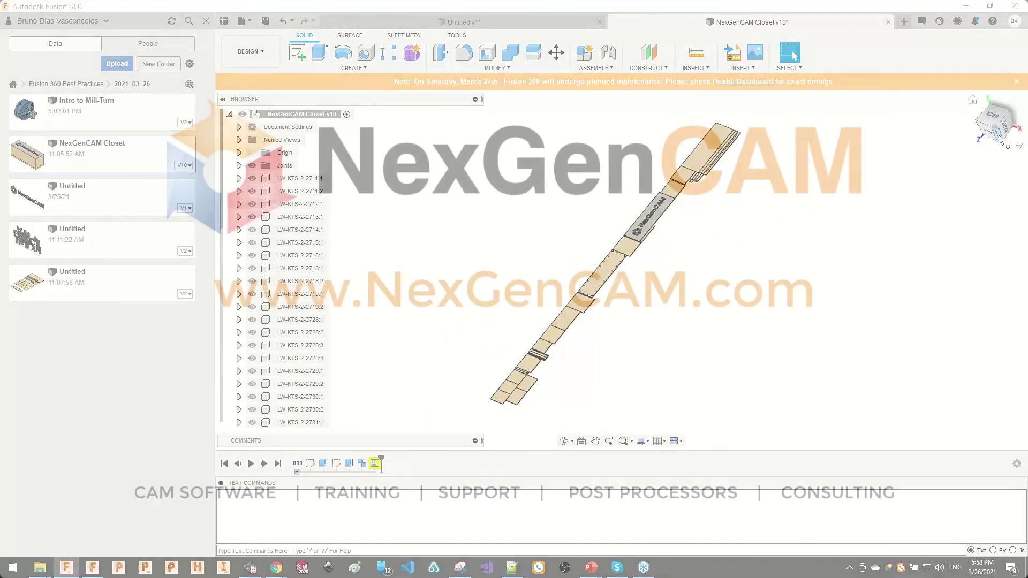